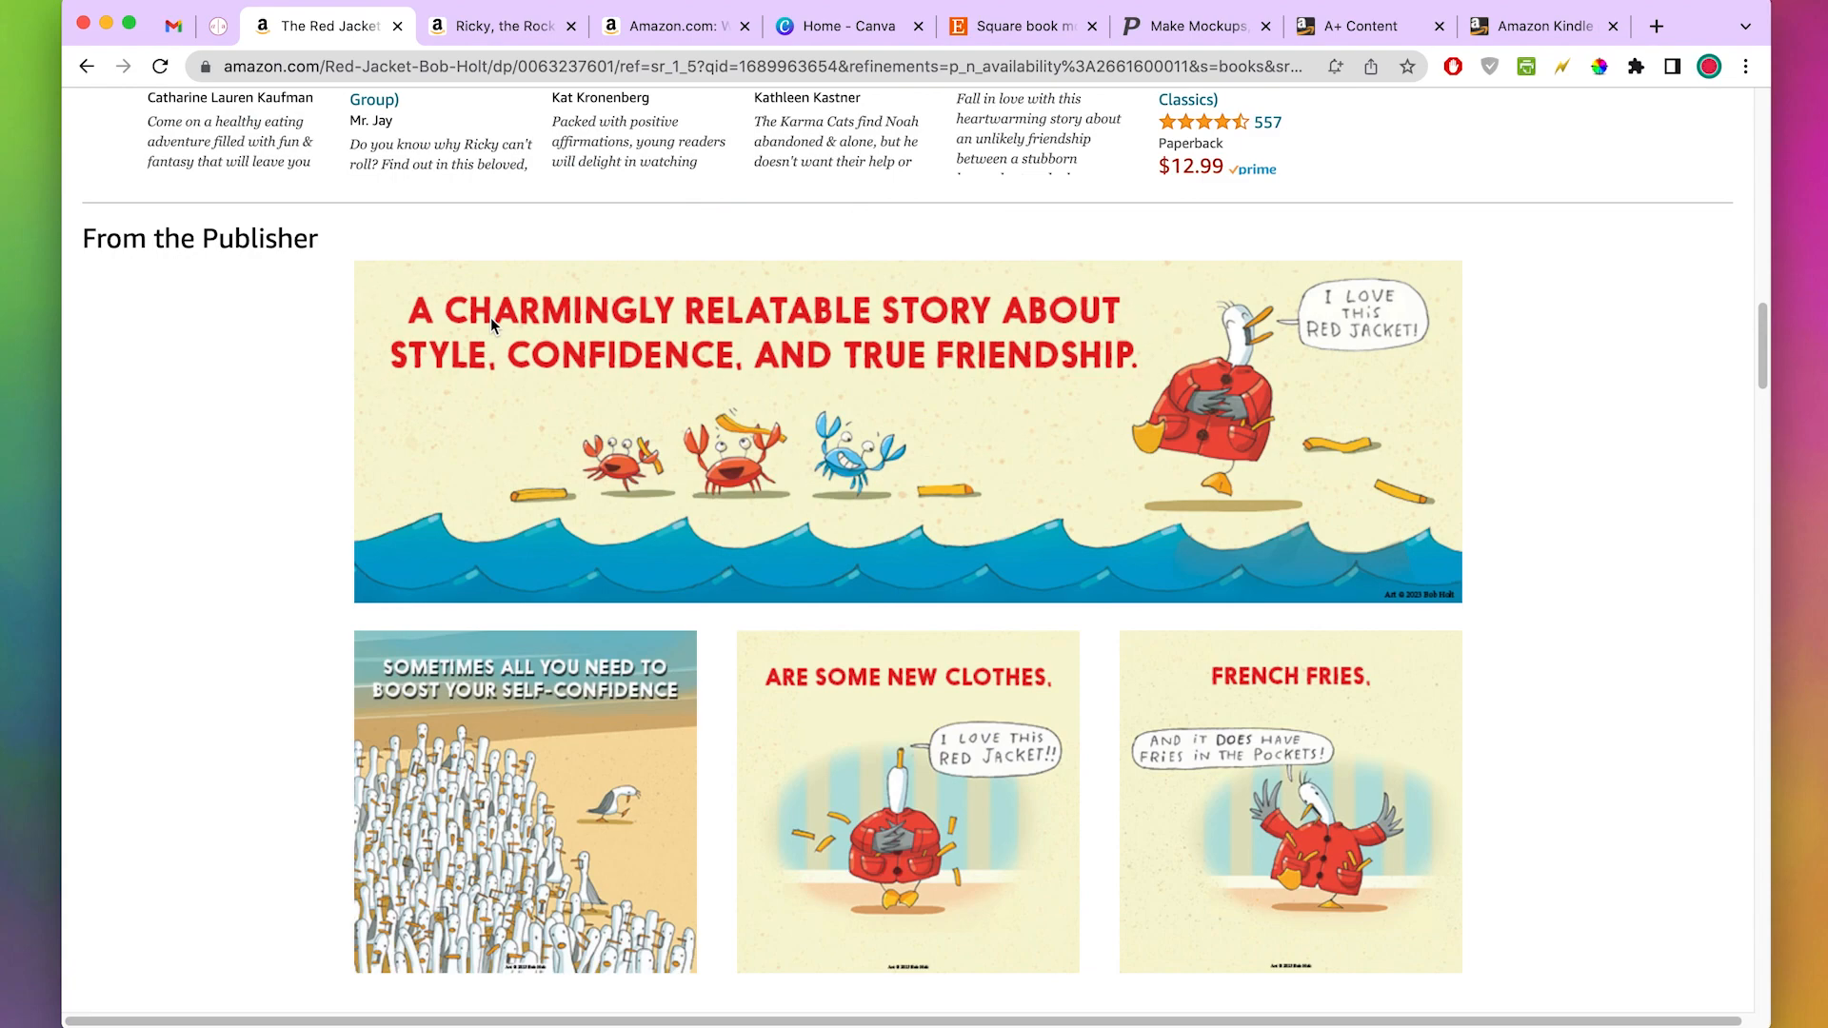
- Examine the From the Publisher section on the "Ricky, the Rock That Couldn't Roll" listing, including its banners, review quote and comparison chart
{"action": "left_click", "coordinate": [501, 27]}
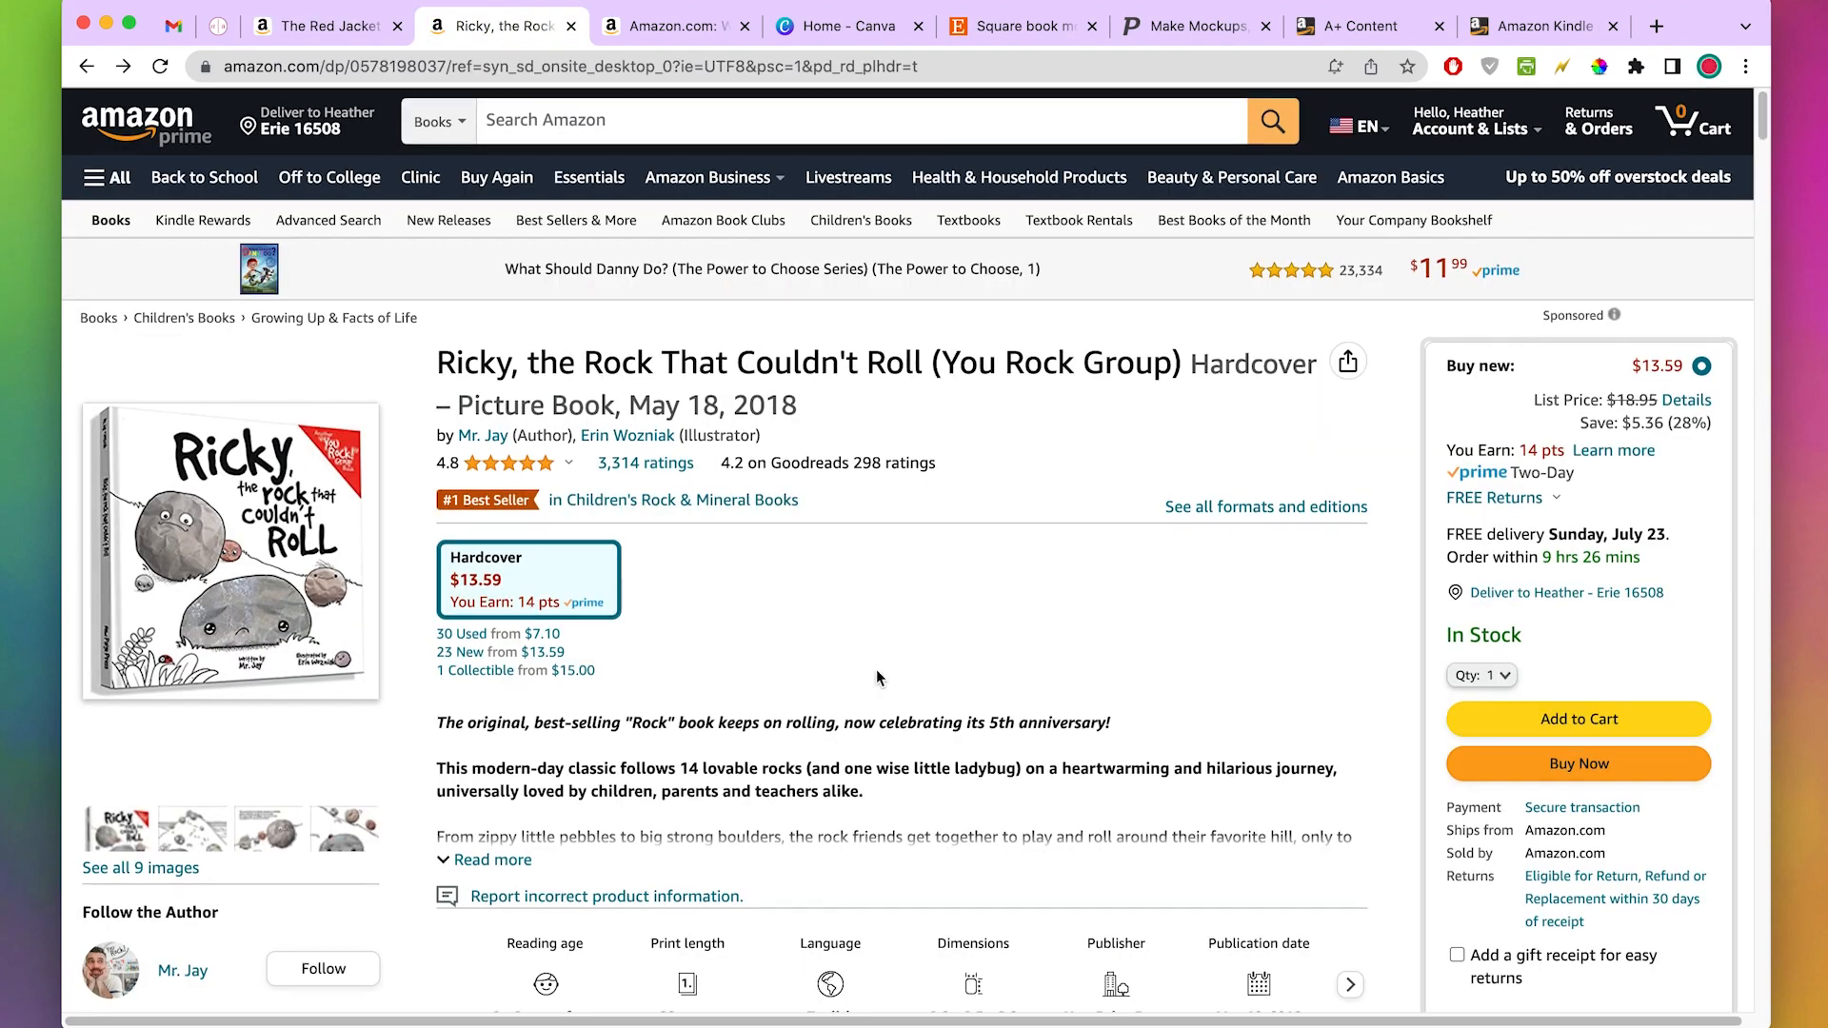
{"action": "scroll", "coordinate": [876, 671], "scroll_direction": "down", "scroll_amount": 10}
{"action": "scroll", "coordinate": [876, 671], "scroll_direction": "down", "scroll_amount": 20}
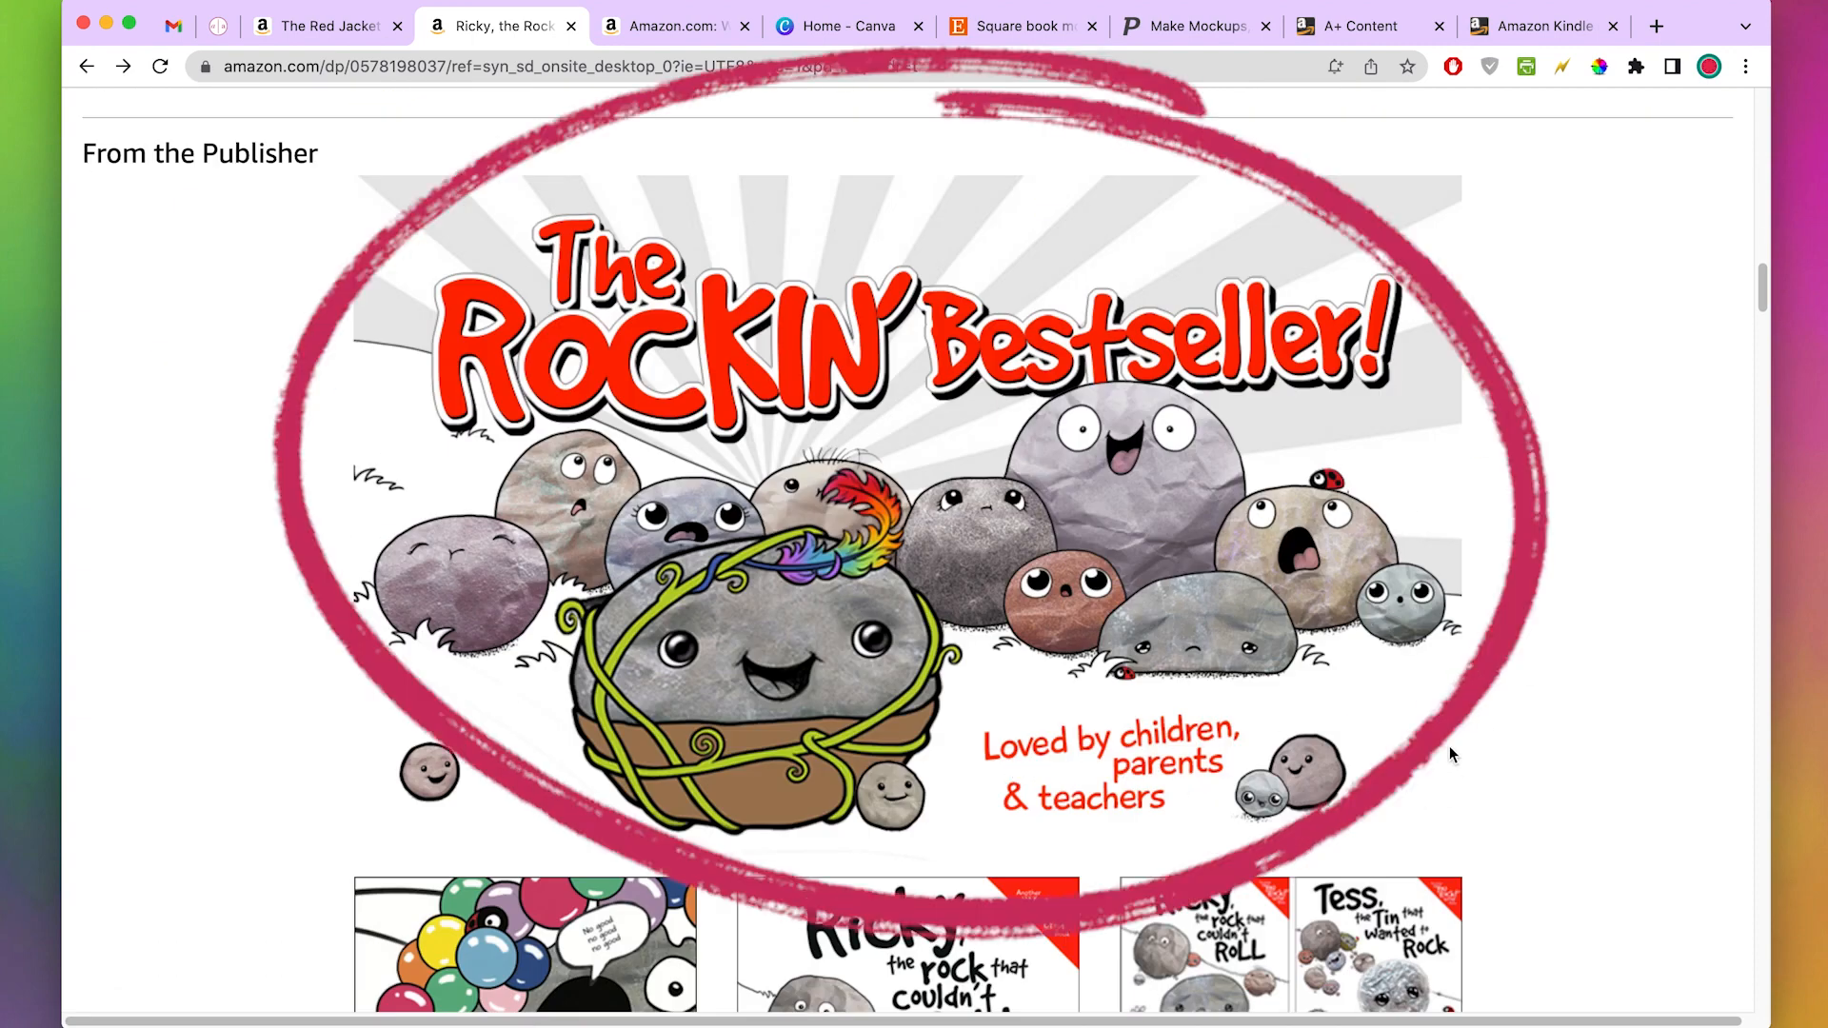
{"action": "scroll", "coordinate": [1337, 666], "scroll_direction": "down", "scroll_amount": 6}
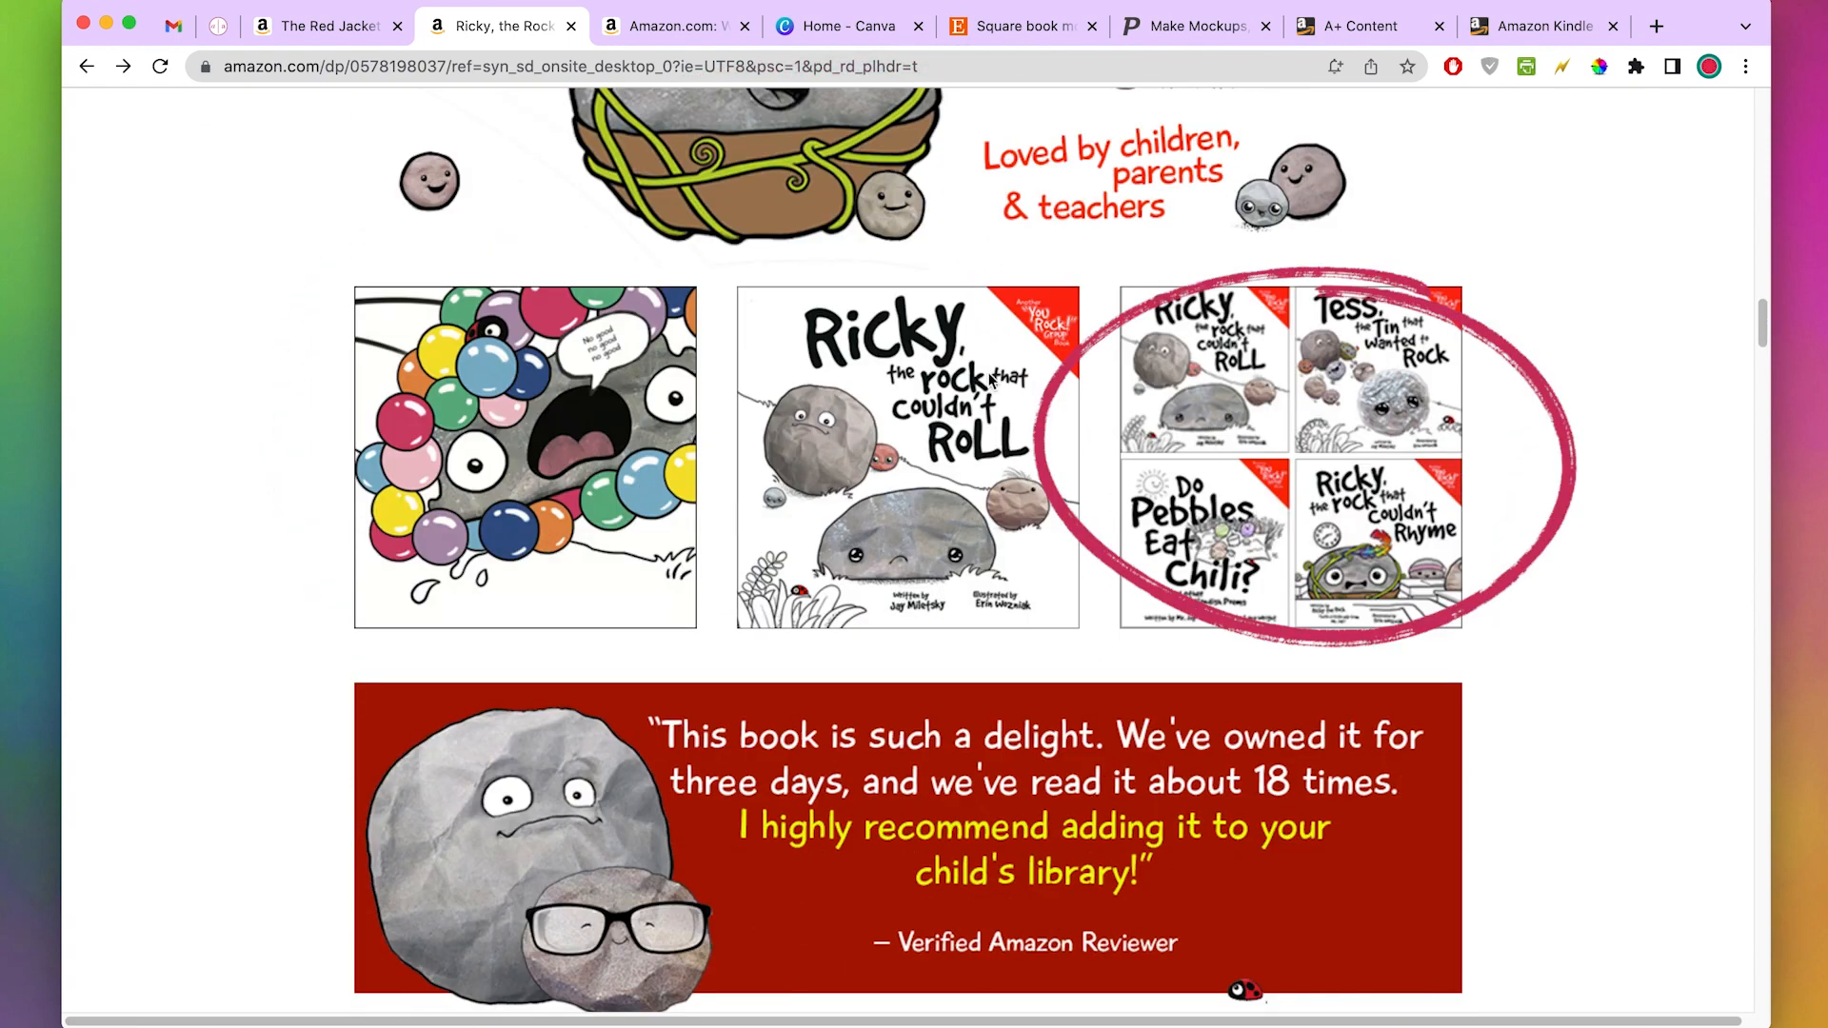
{"action": "scroll", "coordinate": [1086, 380], "scroll_direction": "down", "scroll_amount": 1}
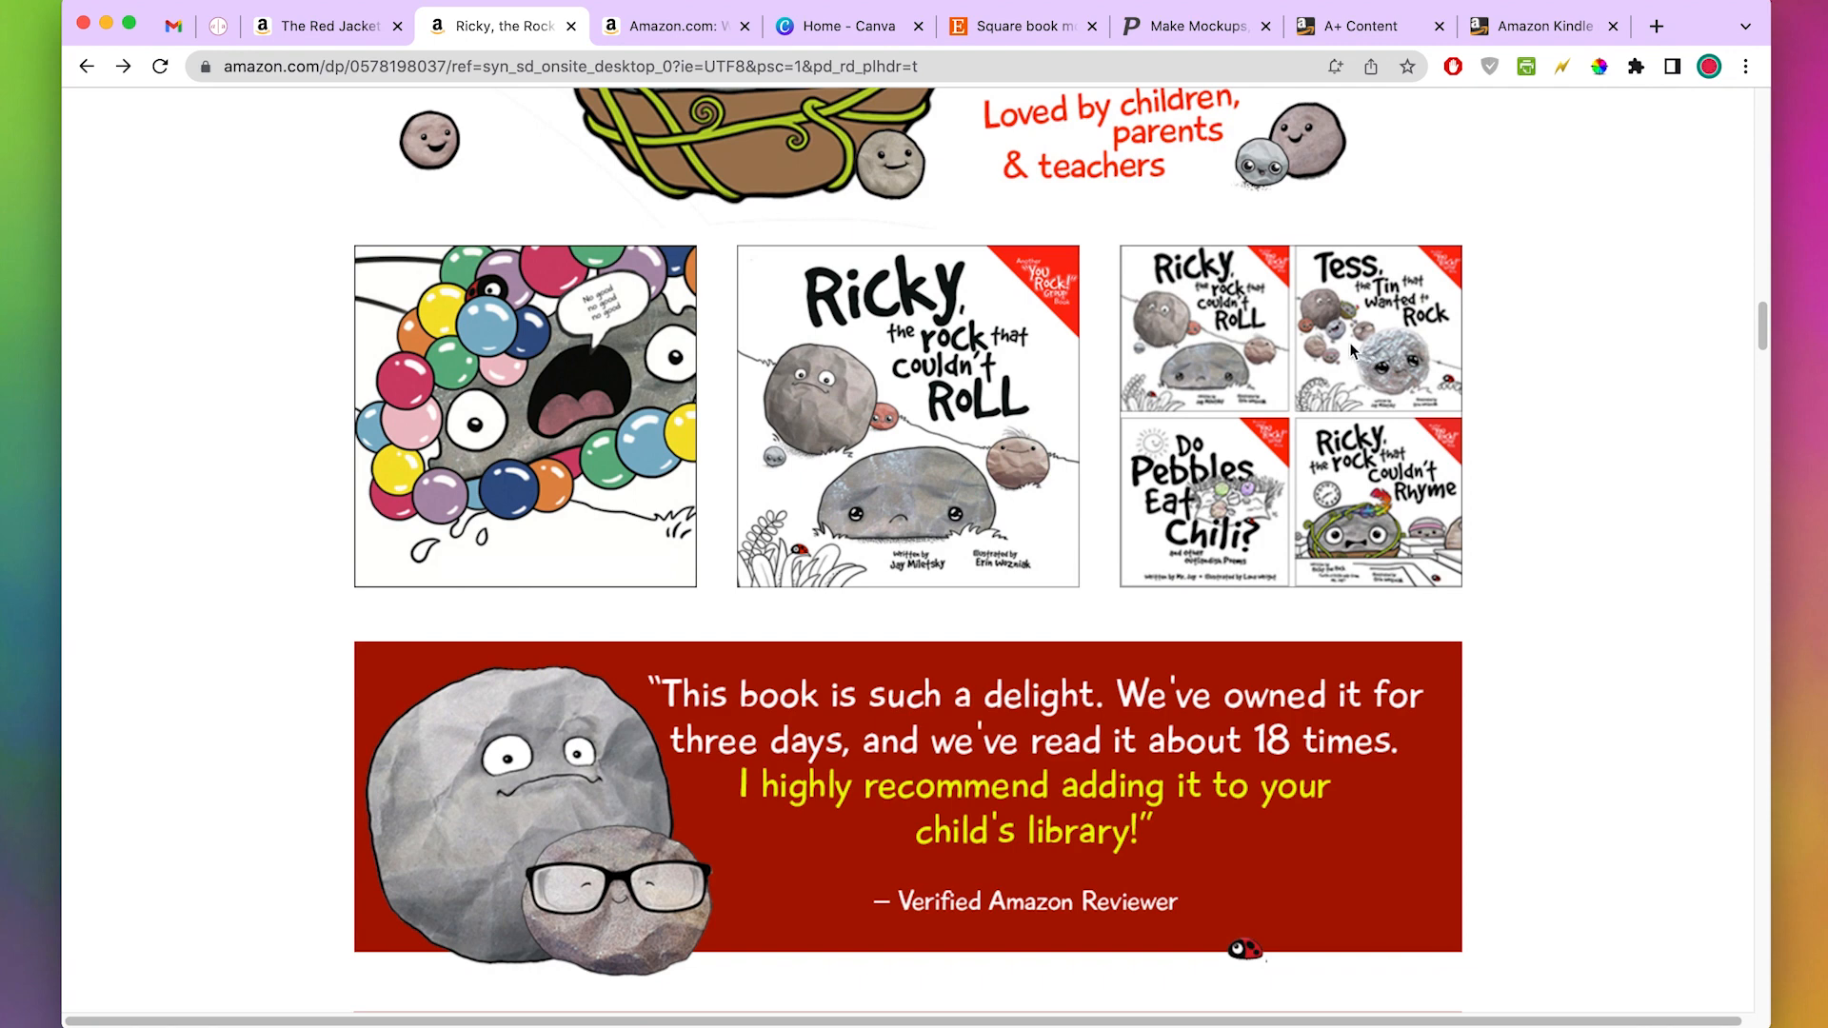
{"action": "scroll", "coordinate": [1172, 457], "scroll_direction": "down", "scroll_amount": 5}
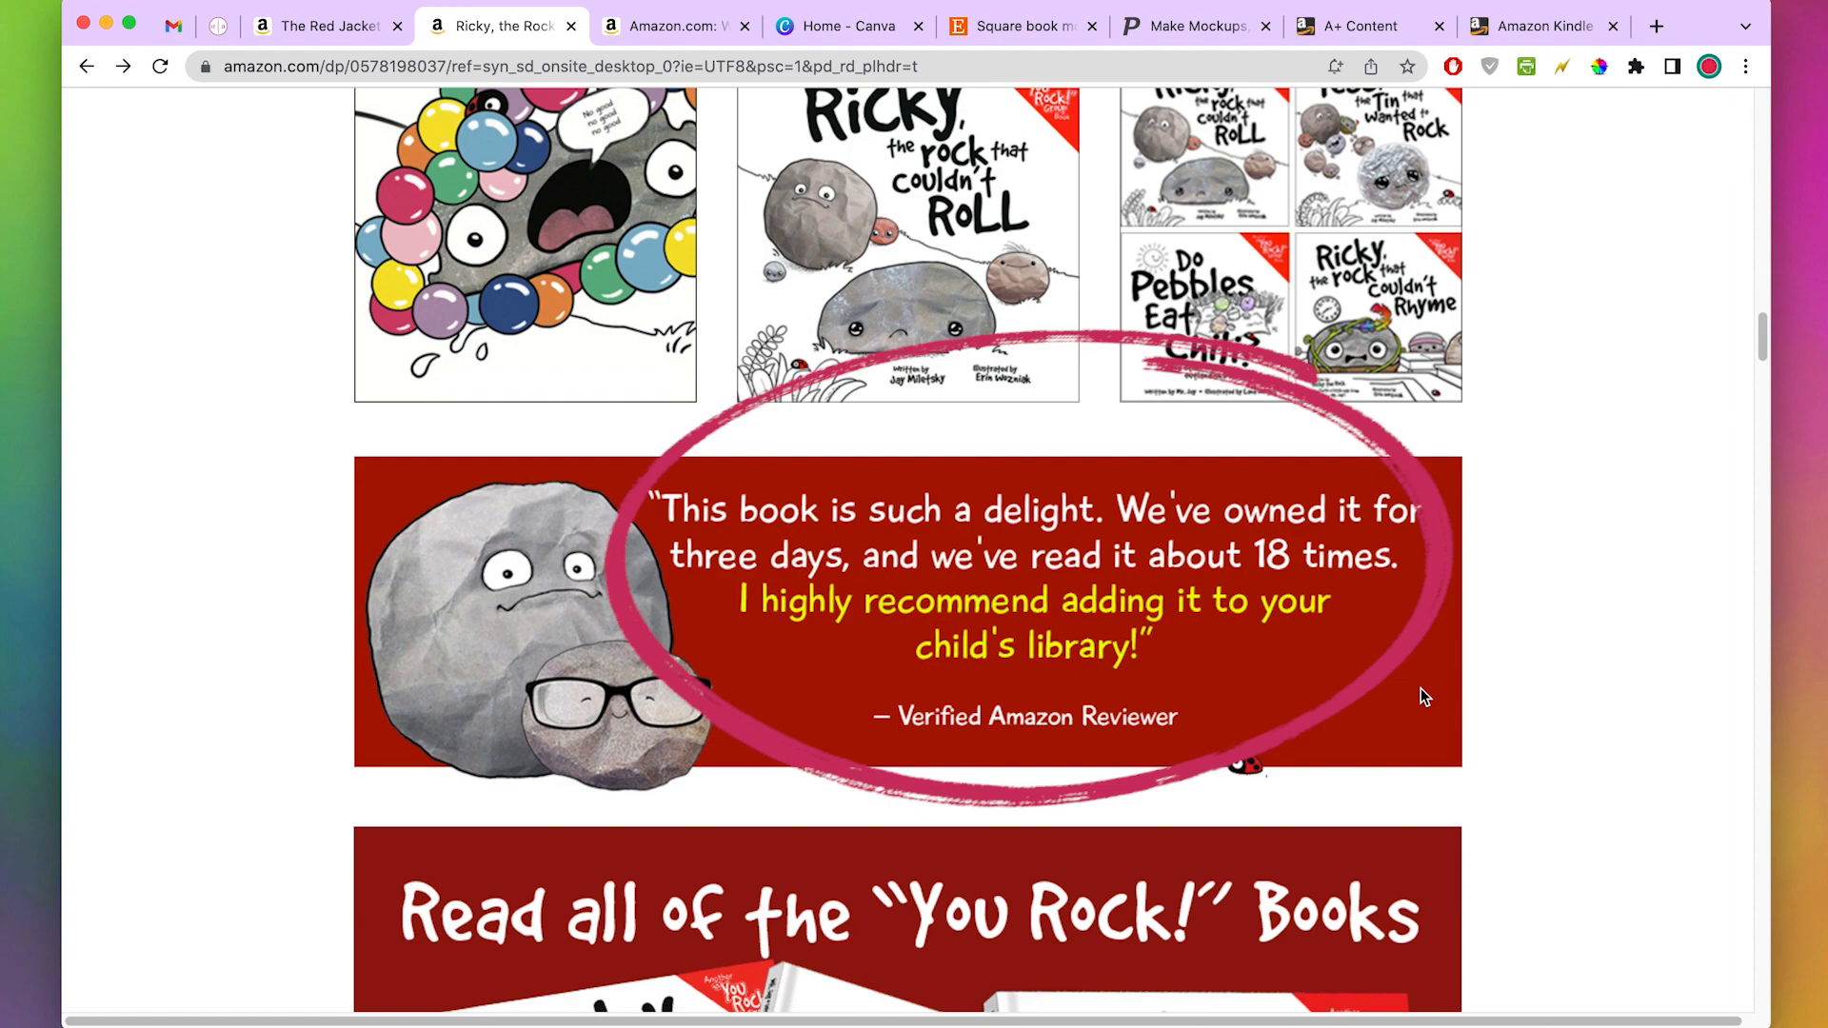
{"action": "scroll", "coordinate": [1607, 592], "scroll_direction": "down", "scroll_amount": 10}
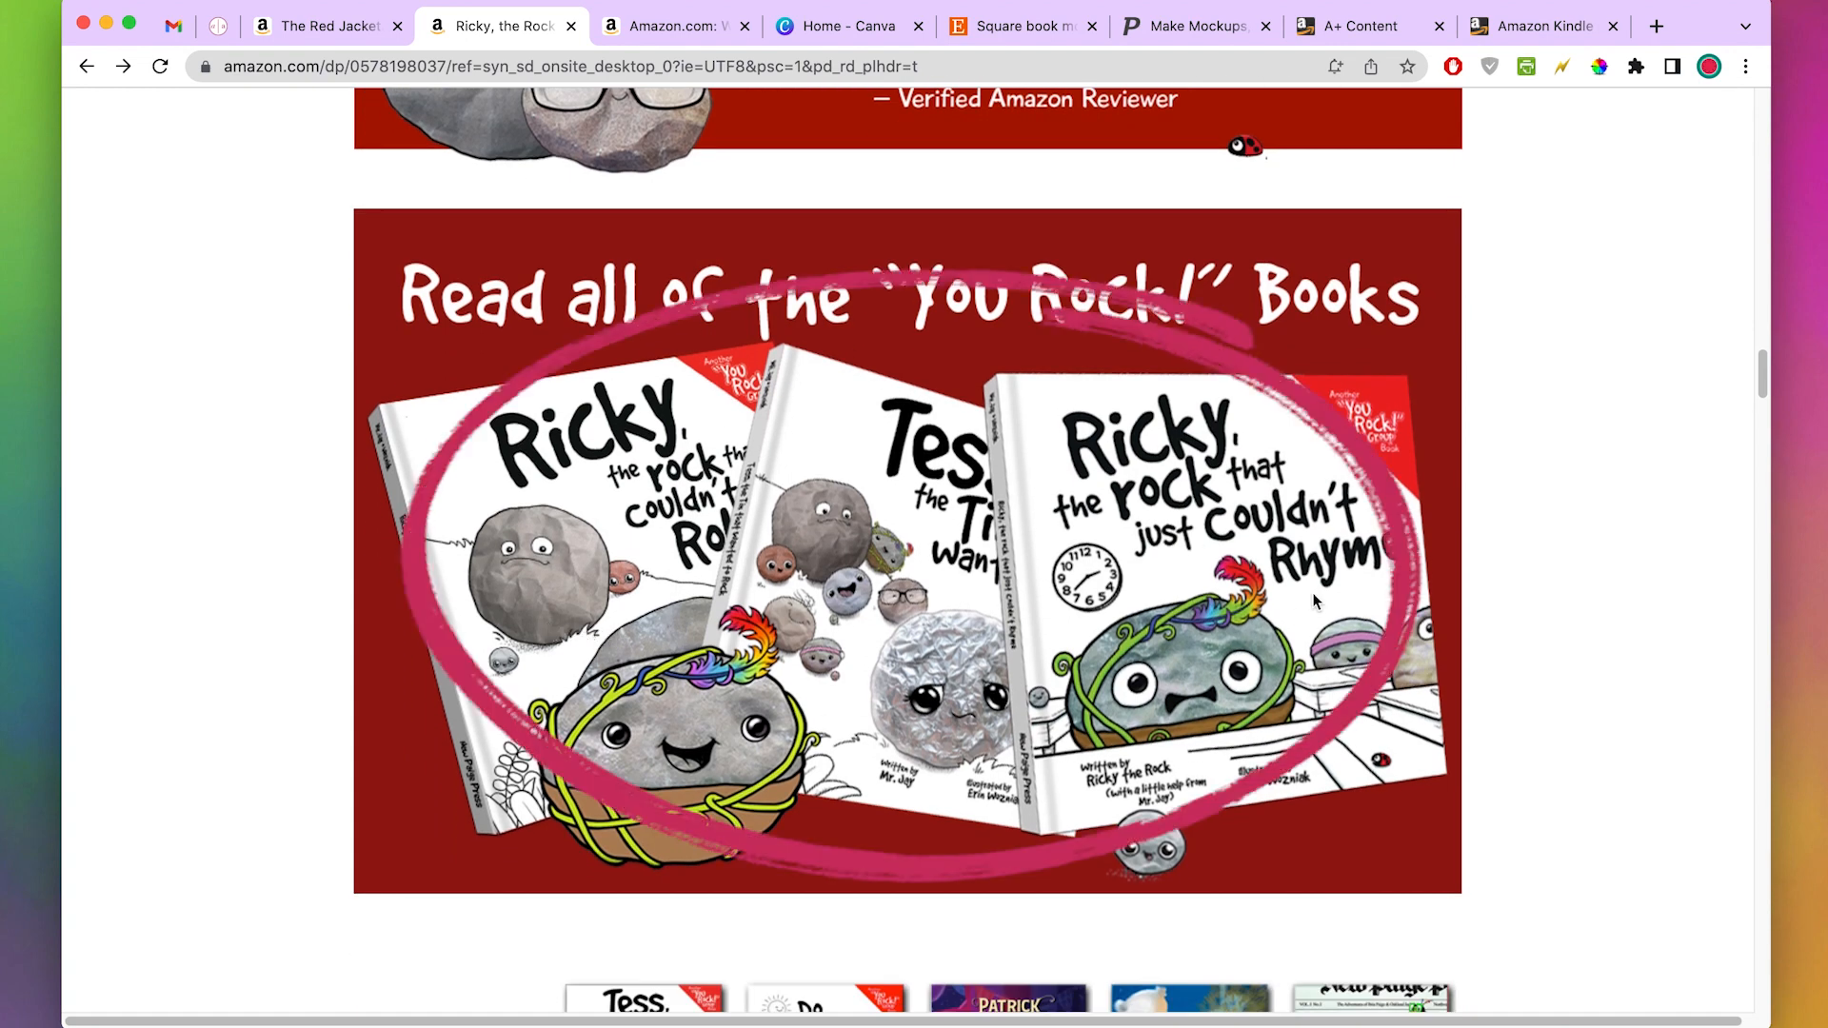
{"action": "scroll", "coordinate": [425, 787], "scroll_direction": "down", "scroll_amount": 10}
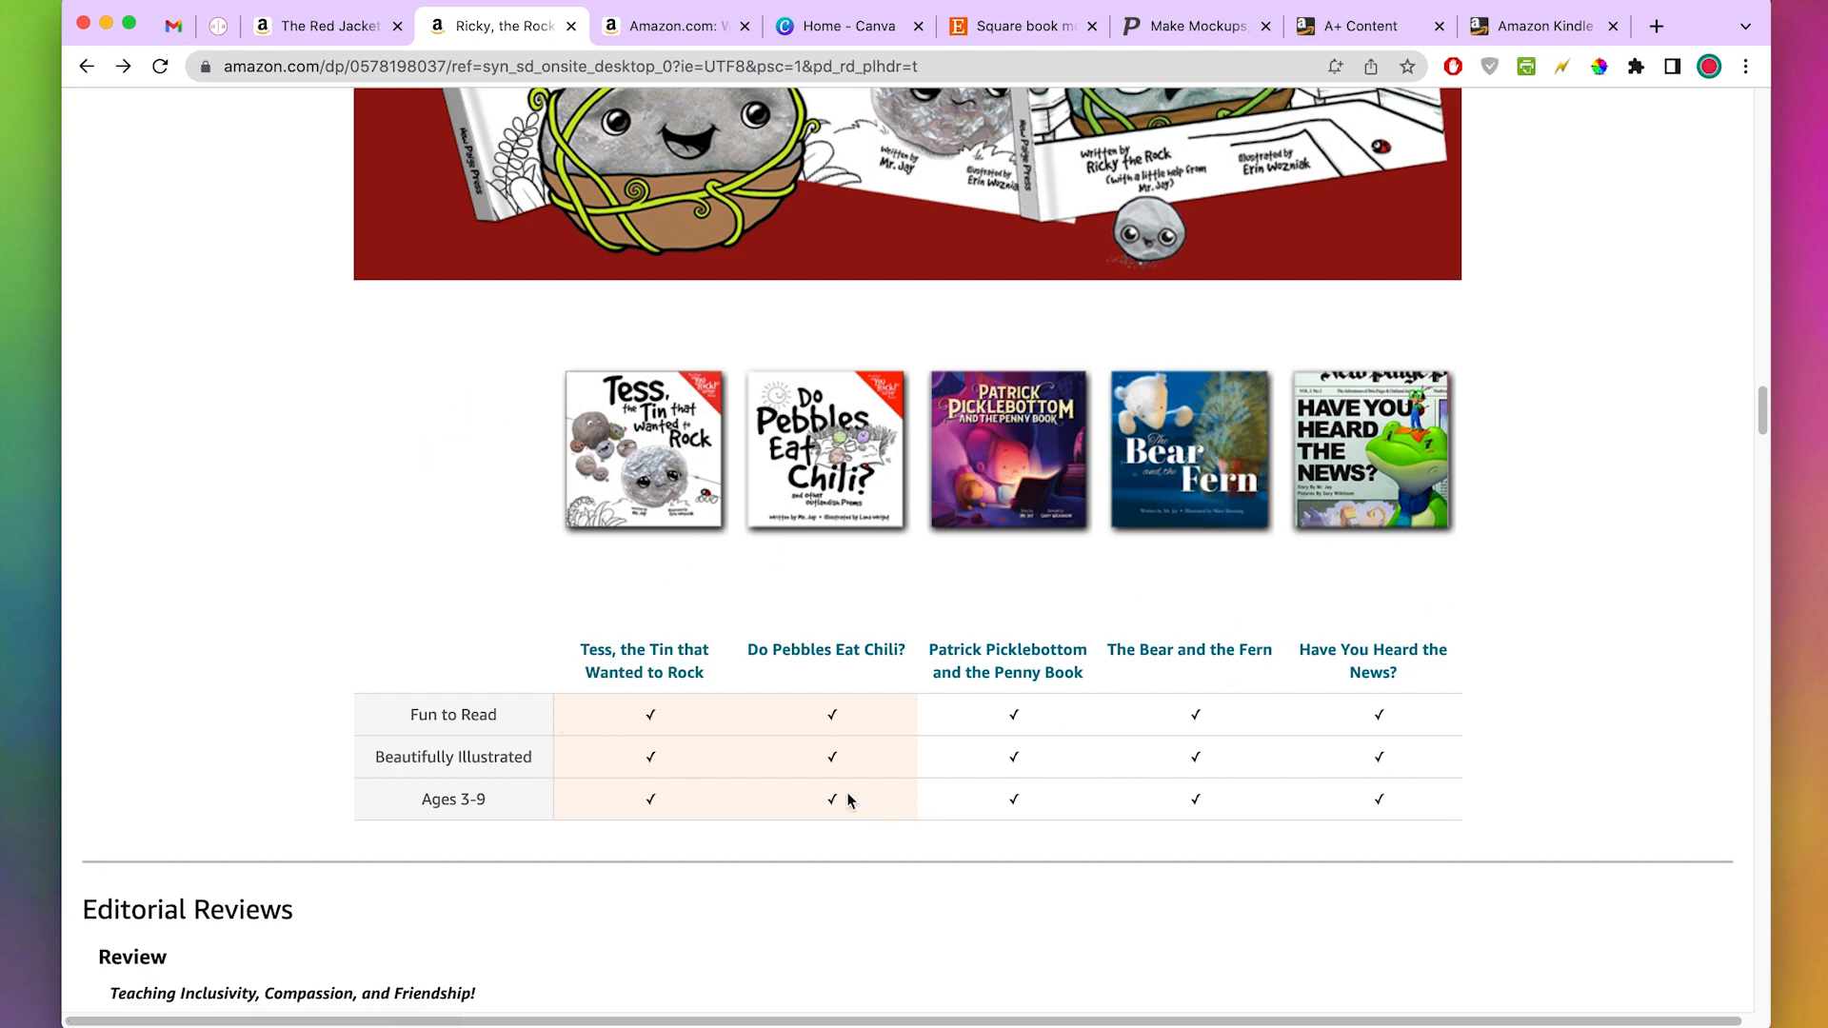
- Examine the From the Publisher banner and review quotes on the "Words of Wonder from Z to A" listing
{"action": "key", "text": "ctrl+Tab"}
{"action": "scroll", "coordinate": [832, 548], "scroll_direction": "down", "scroll_amount": 5}
{"action": "scroll", "coordinate": [833, 549], "scroll_direction": "down", "scroll_amount": 6}
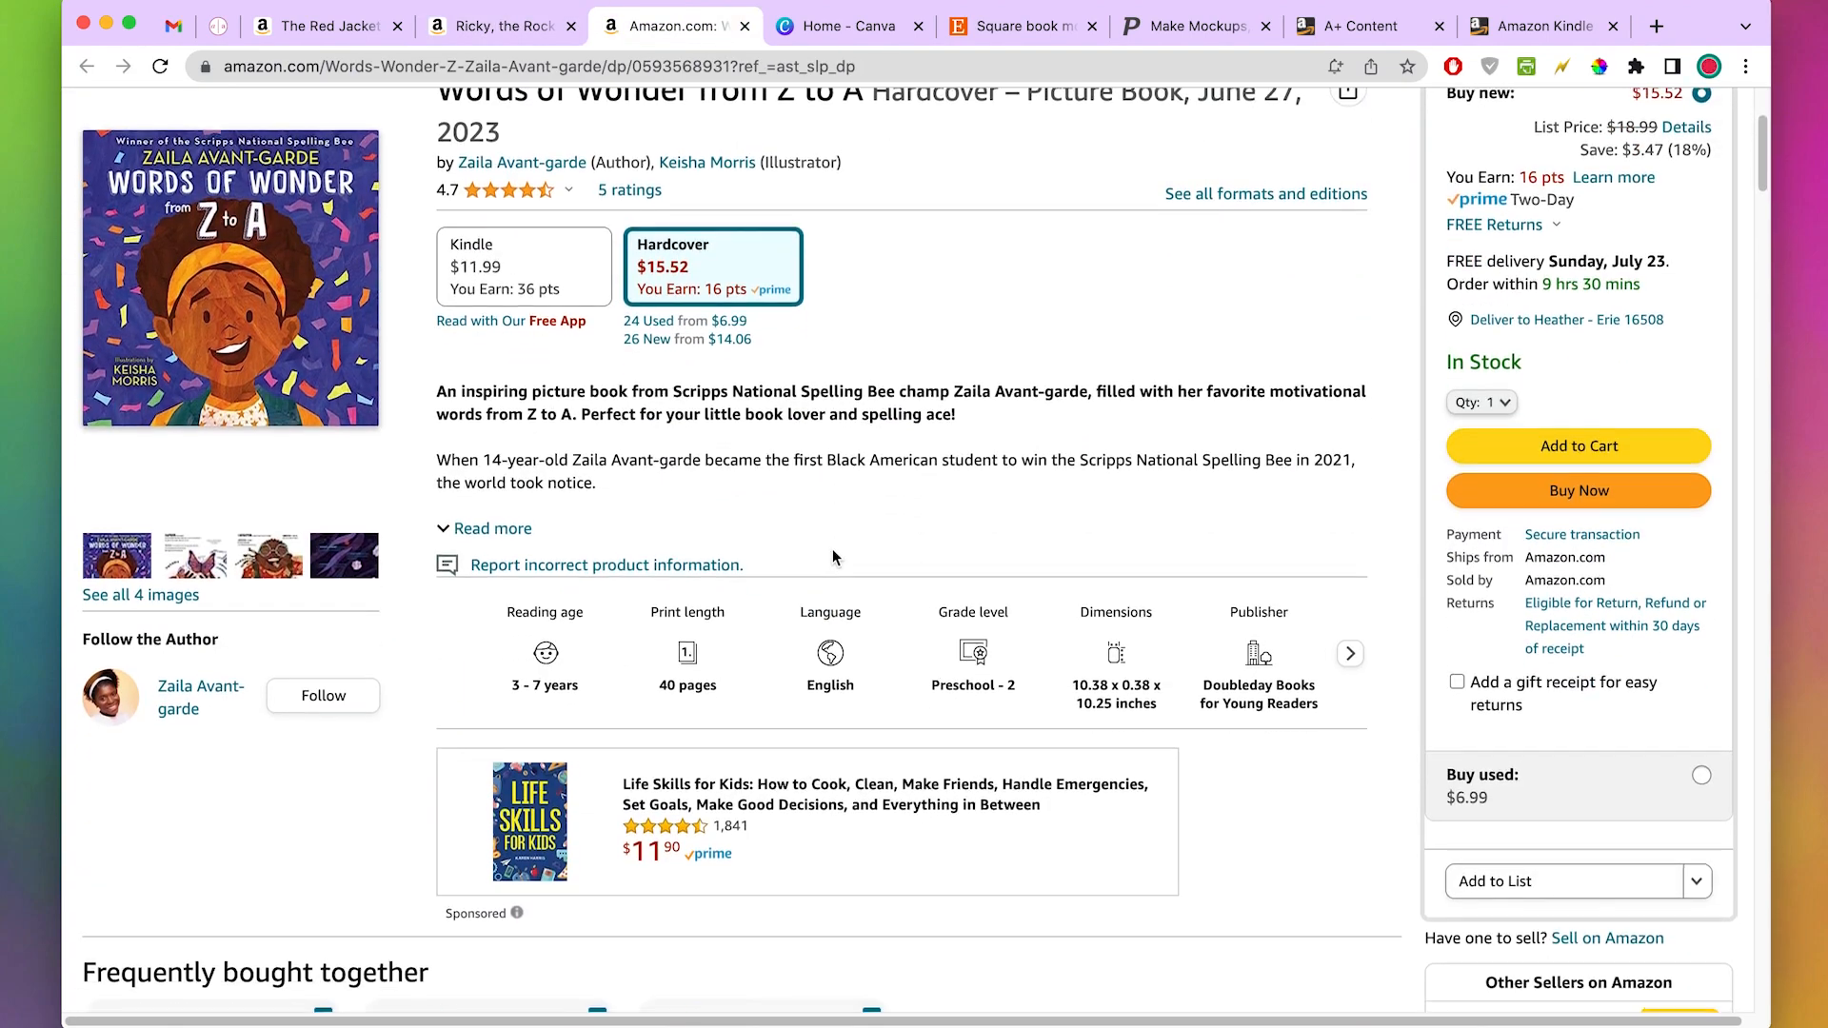
{"action": "scroll", "coordinate": [834, 558], "scroll_direction": "down", "scroll_amount": 20}
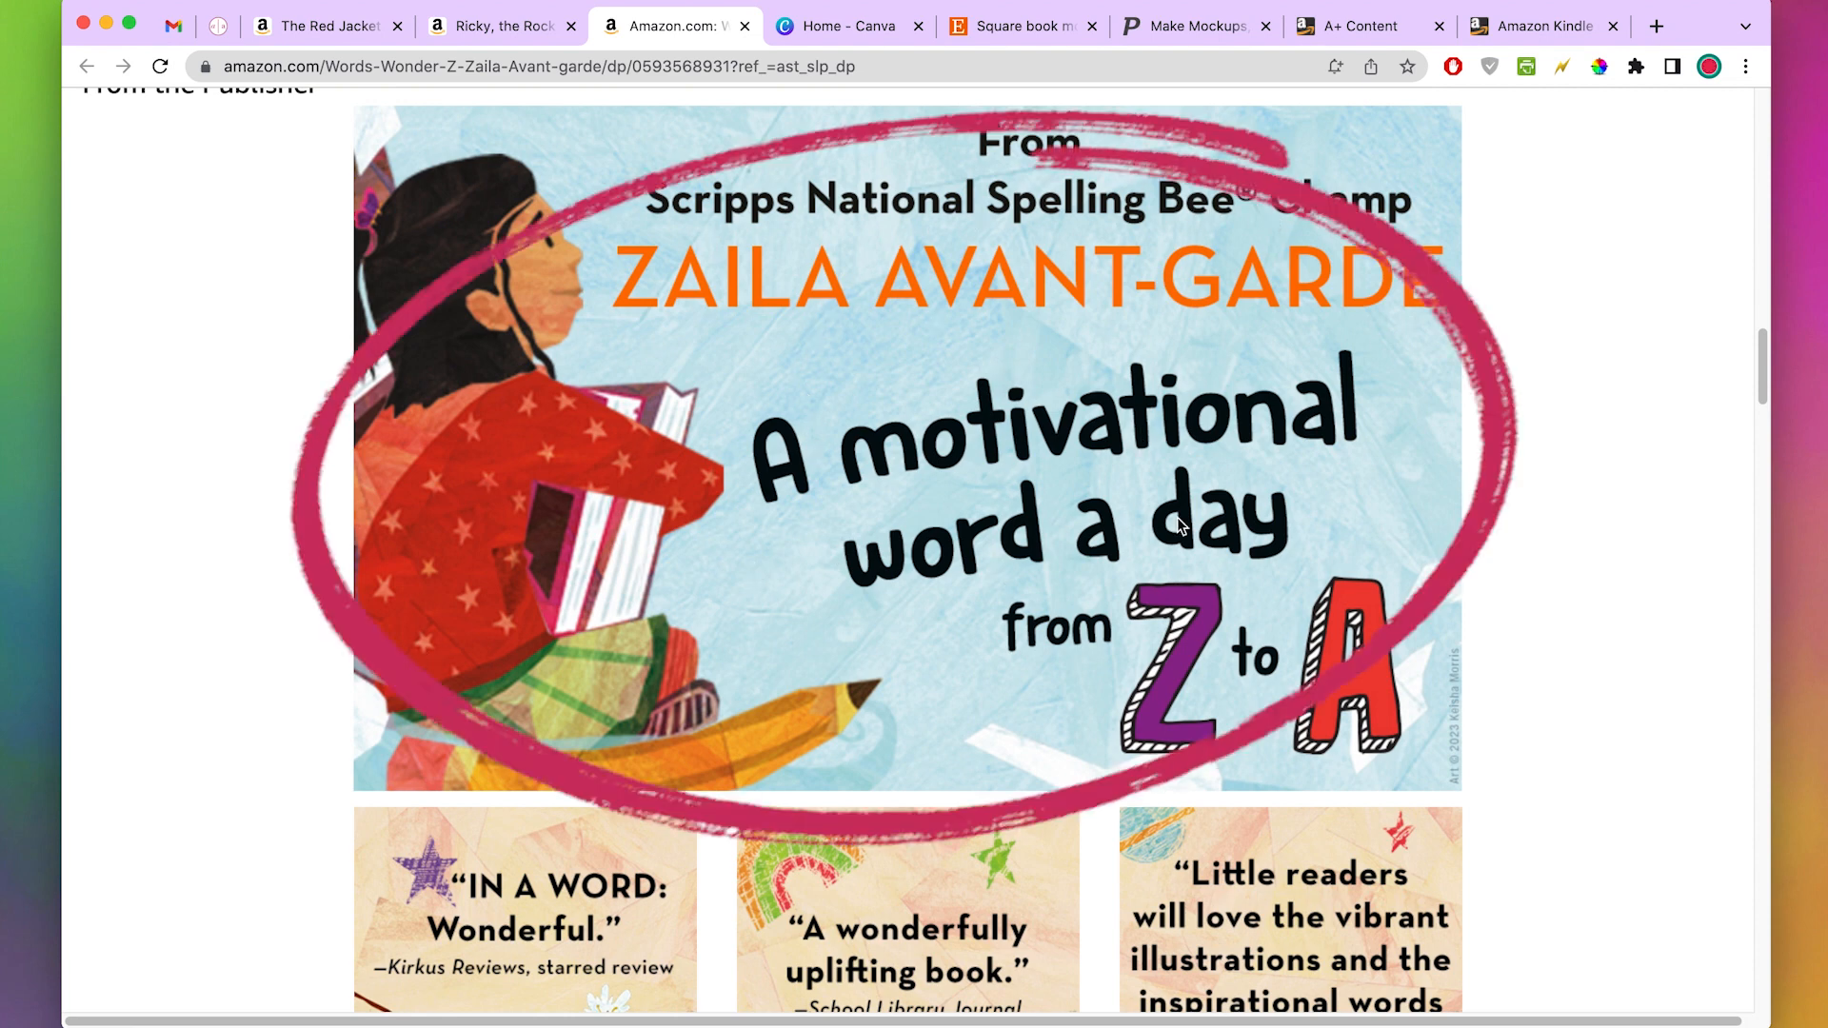
{"action": "scroll", "coordinate": [980, 530], "scroll_direction": "down", "scroll_amount": 3}
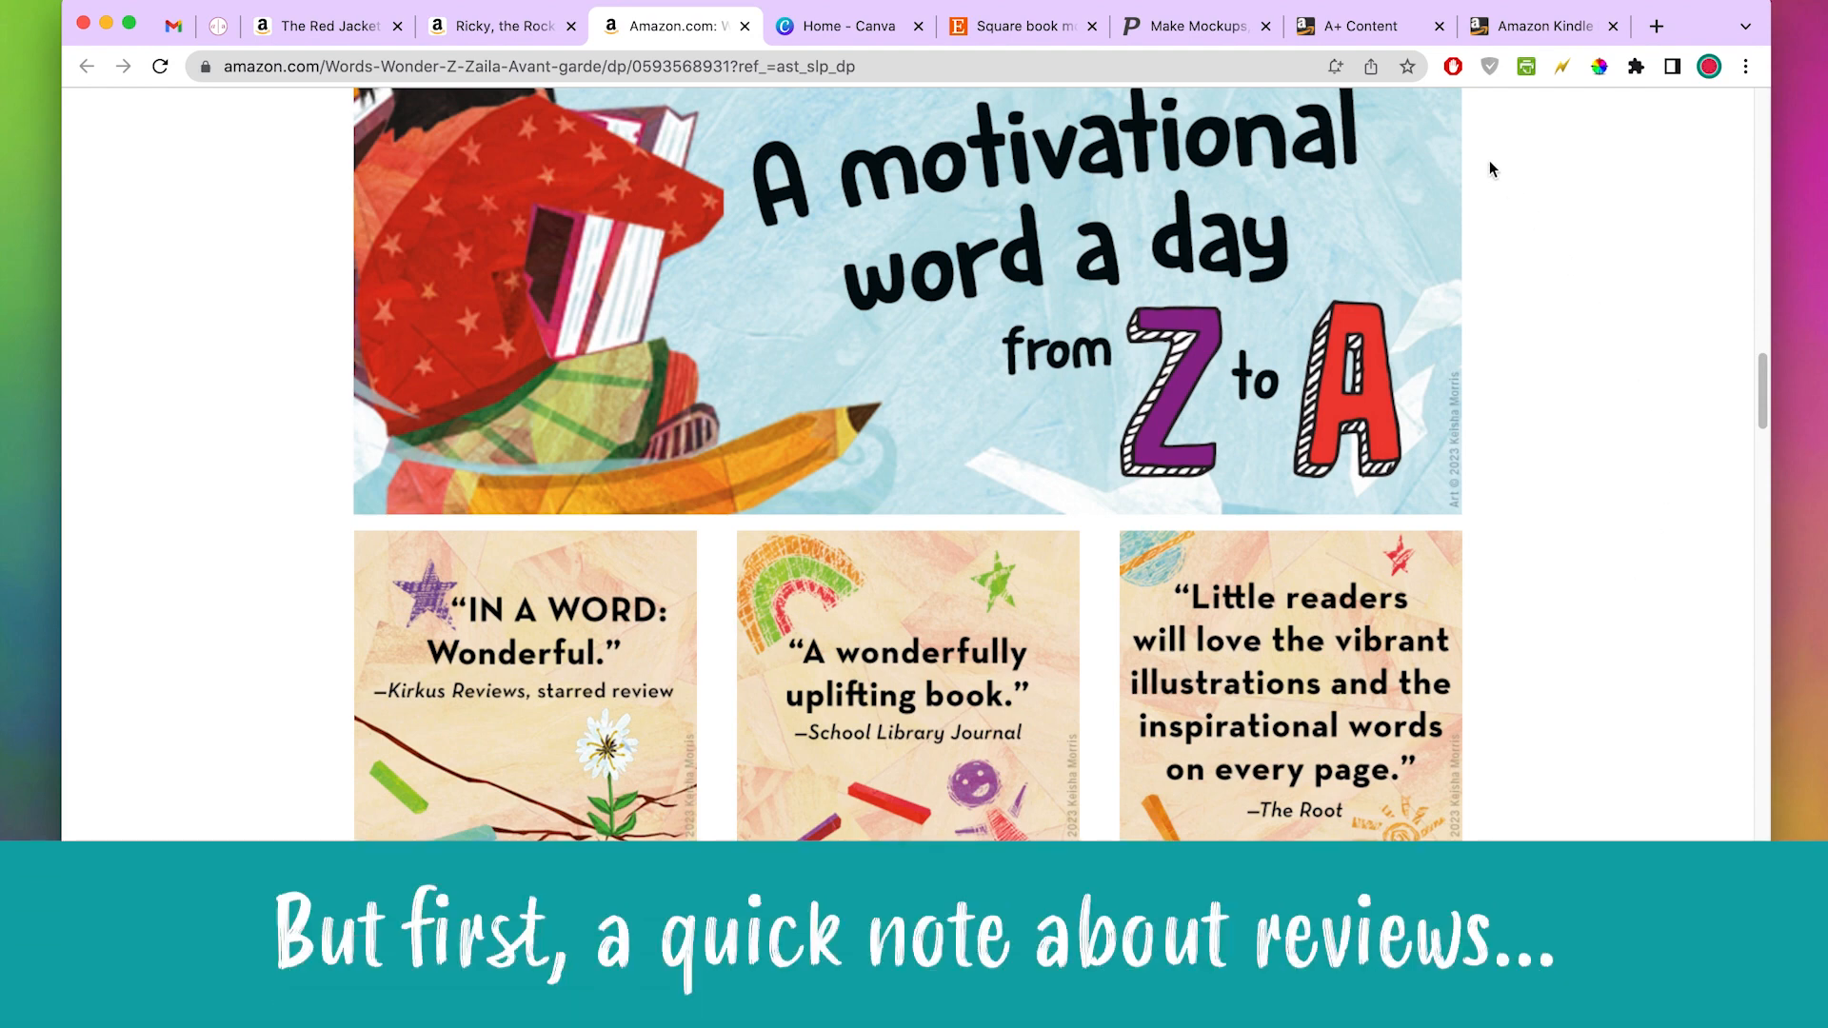
- Read the KDP A+ Content help on including customer reviews, and locate Mouse's Great Discovery on the KDP bookshelf
{"action": "left_click", "coordinate": [1368, 29]}
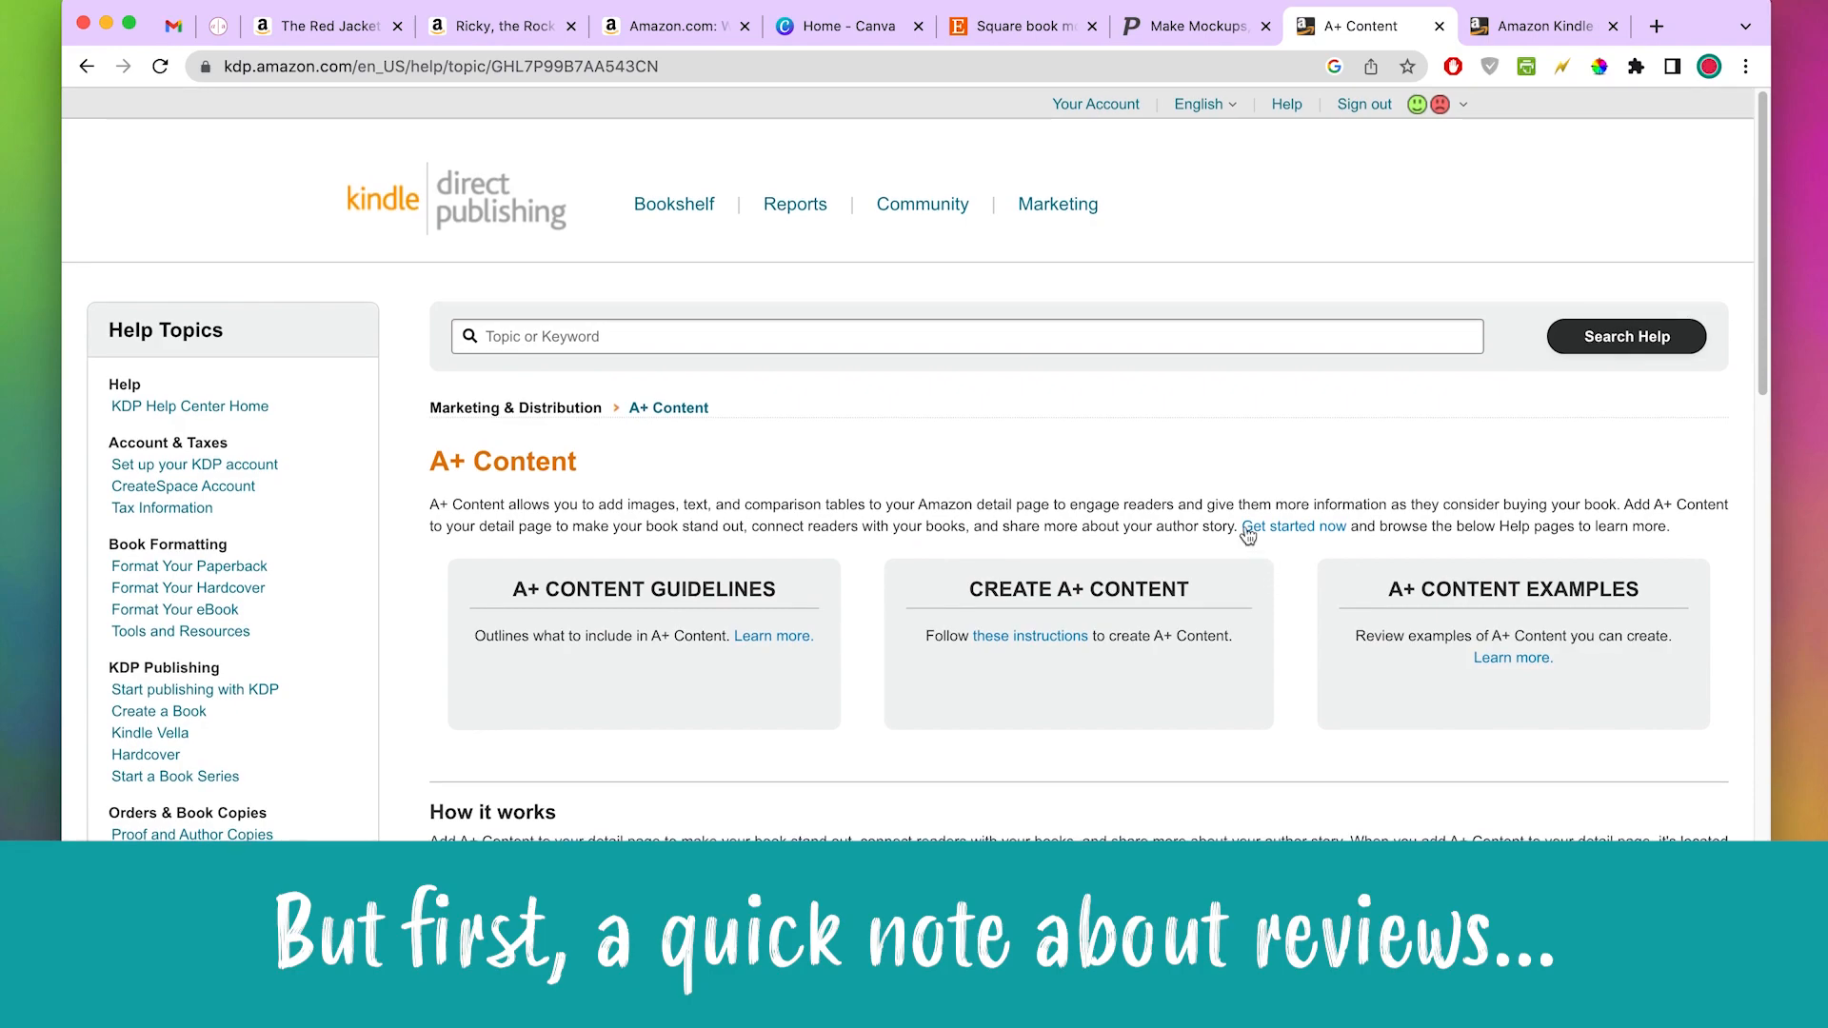
{"action": "scroll", "coordinate": [1230, 450], "scroll_direction": "down", "scroll_amount": 20}
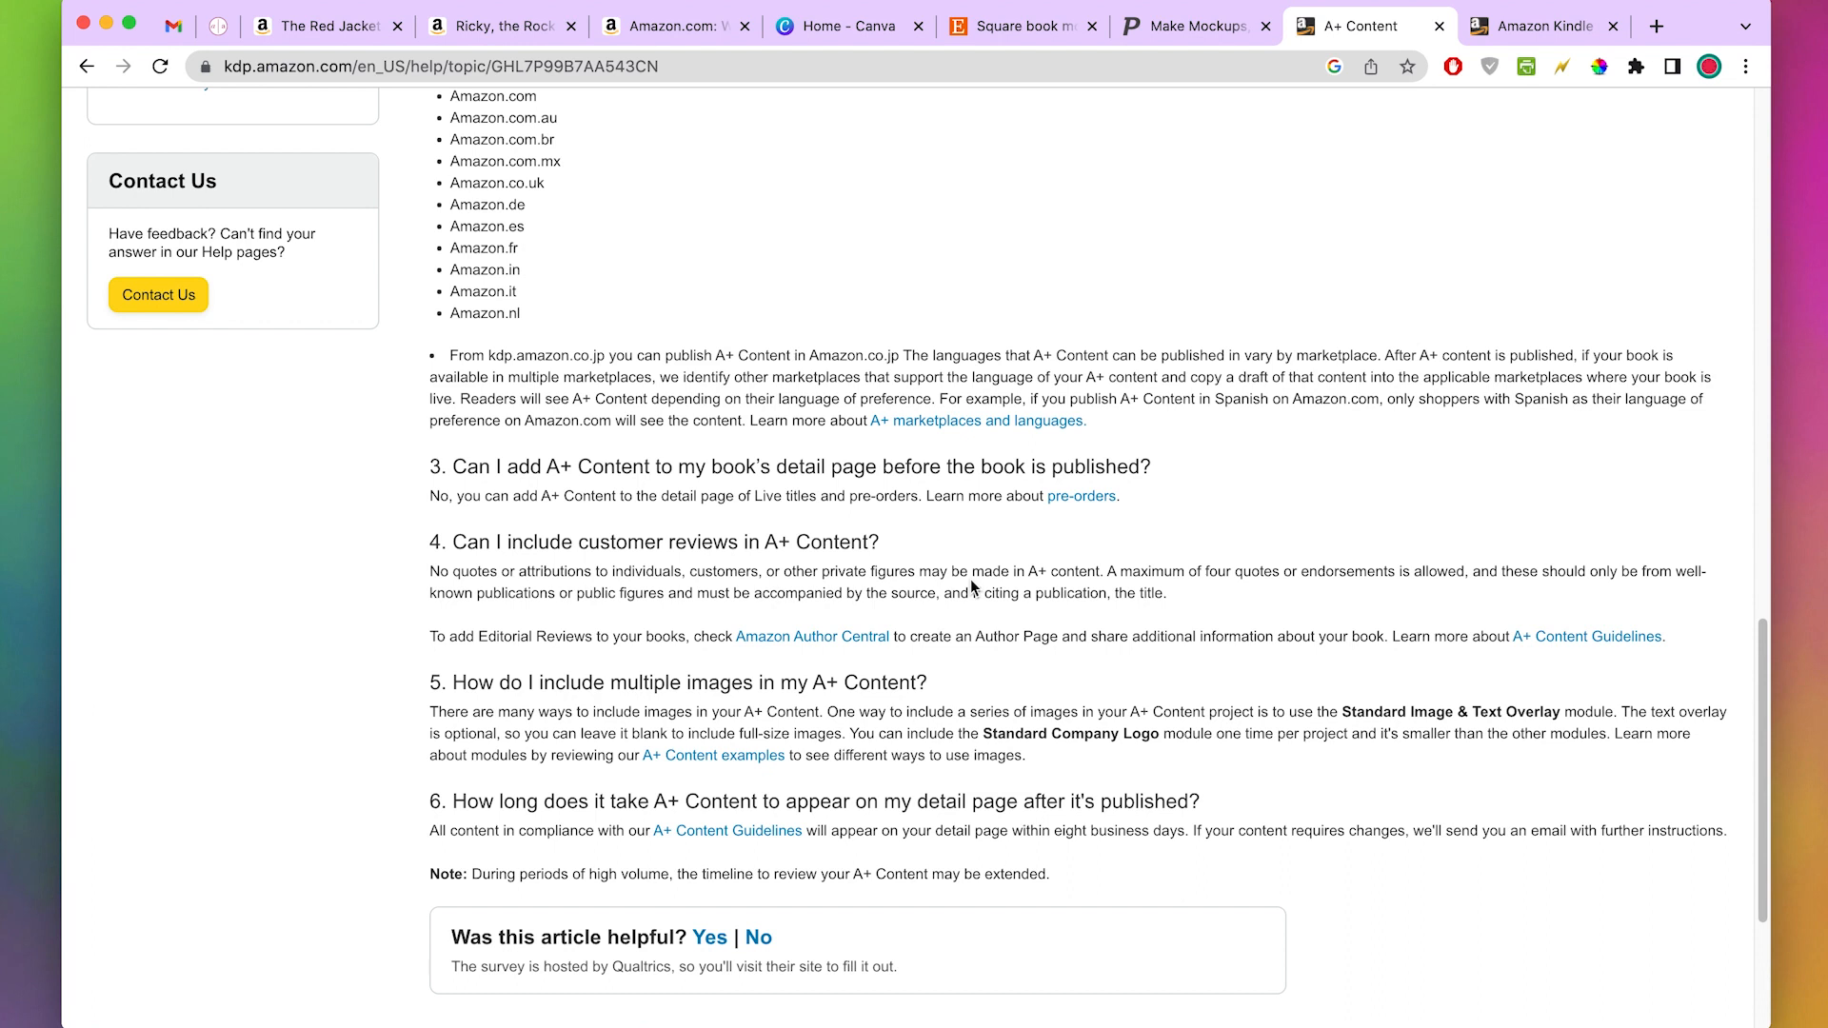
{"action": "left_click", "coordinate": [1485, 32]}
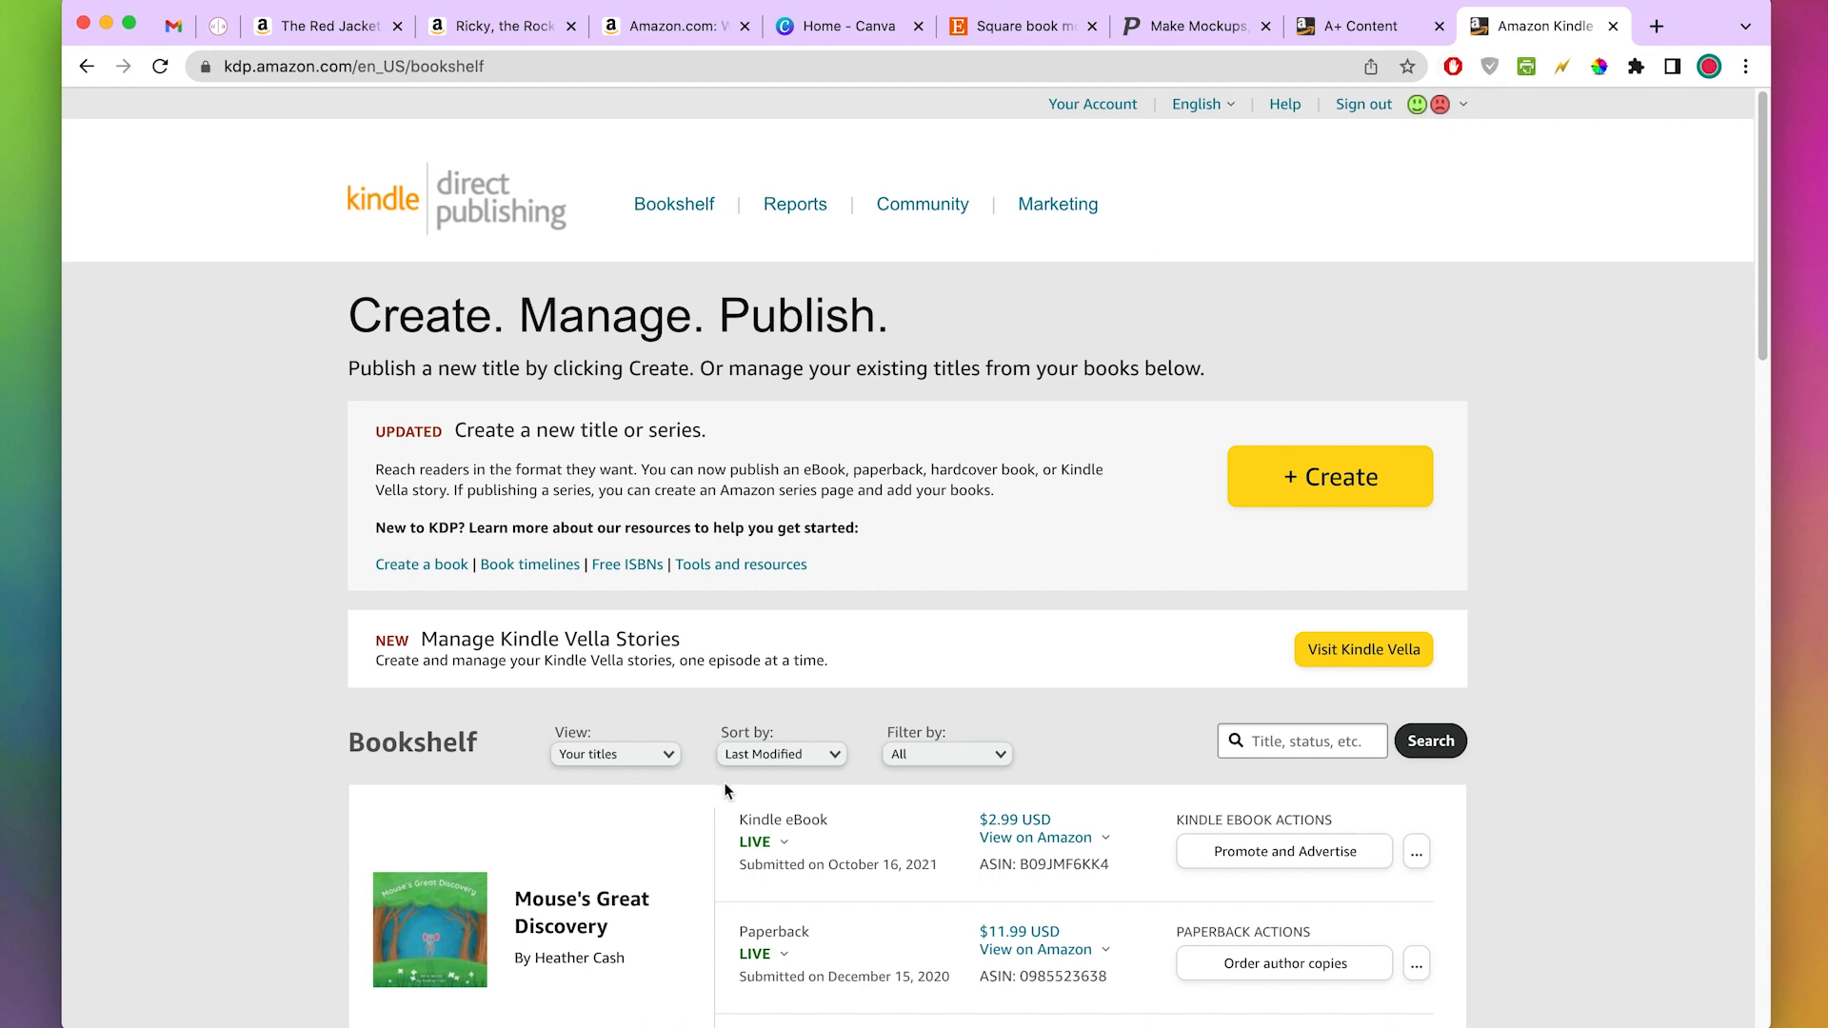
{"action": "scroll", "coordinate": [726, 789], "scroll_direction": "down", "scroll_amount": 3}
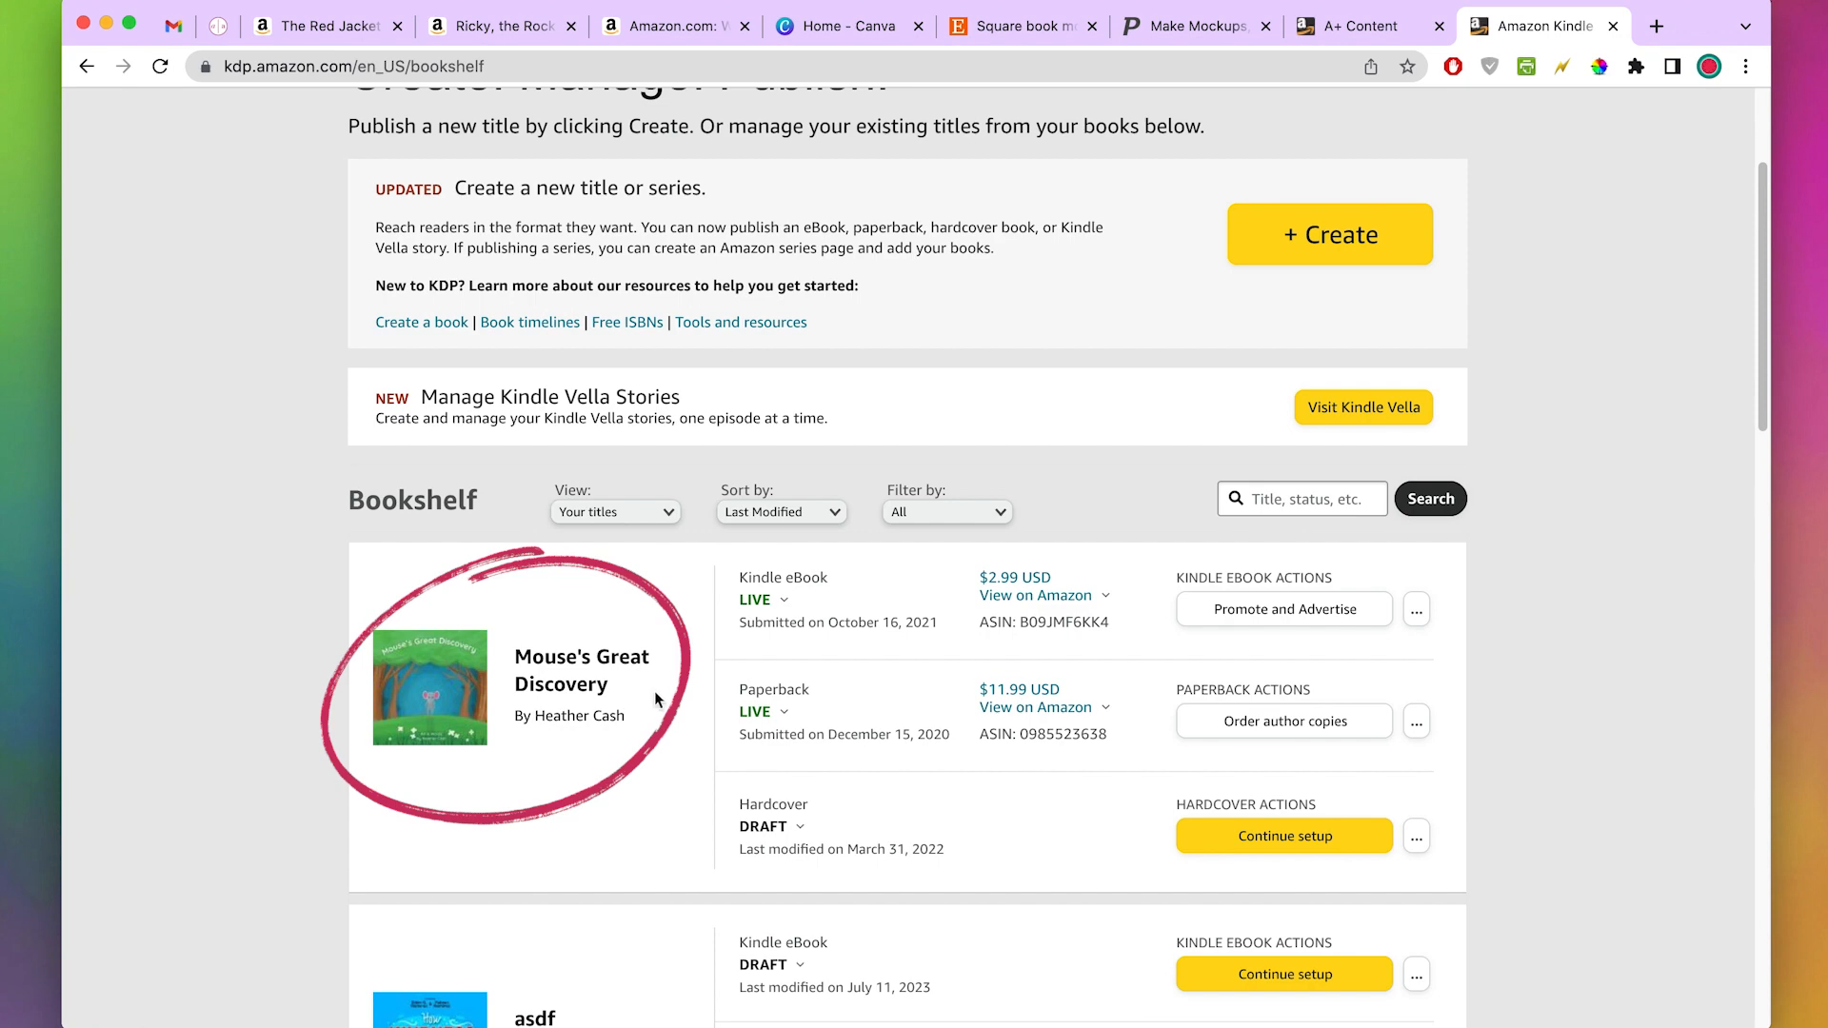
{"action": "scroll", "coordinate": [536, 745], "scroll_direction": "up", "scroll_amount": 3}
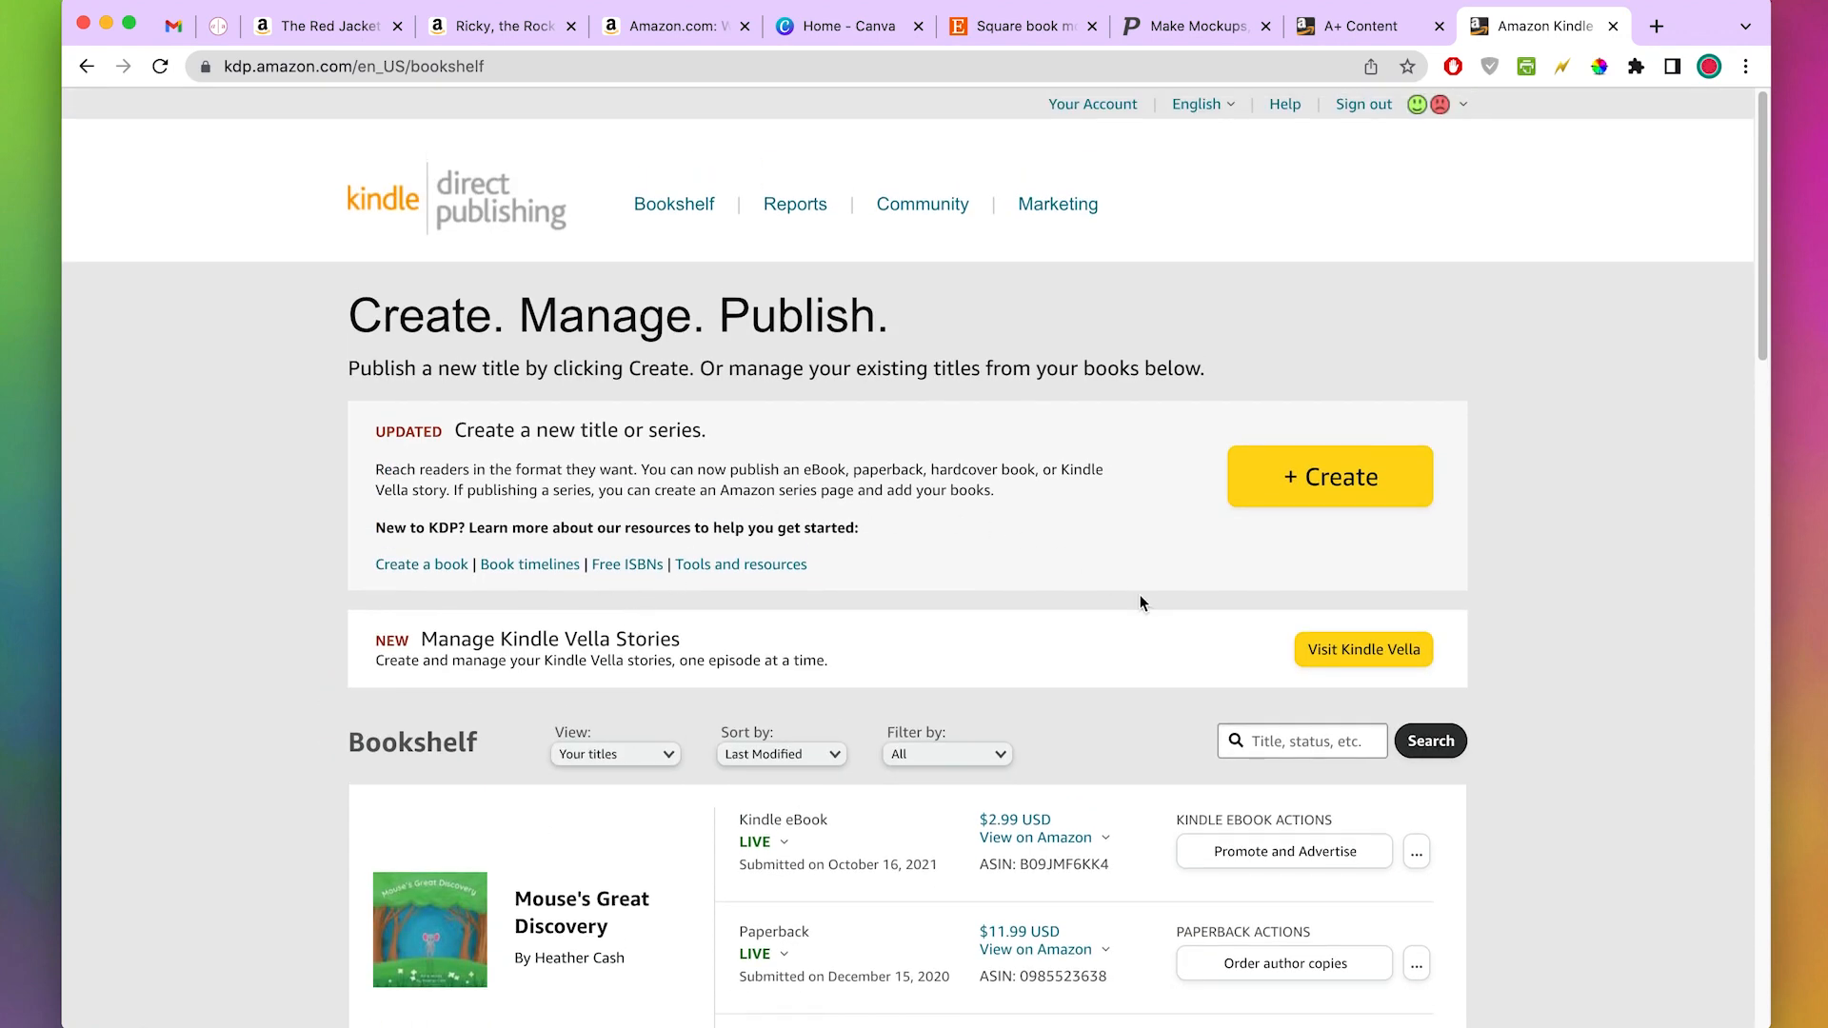
- Open the A+ Content Manager for the Amazon.com marketplace from KDP's marketing resources
{"action": "left_click", "coordinate": [1061, 208]}
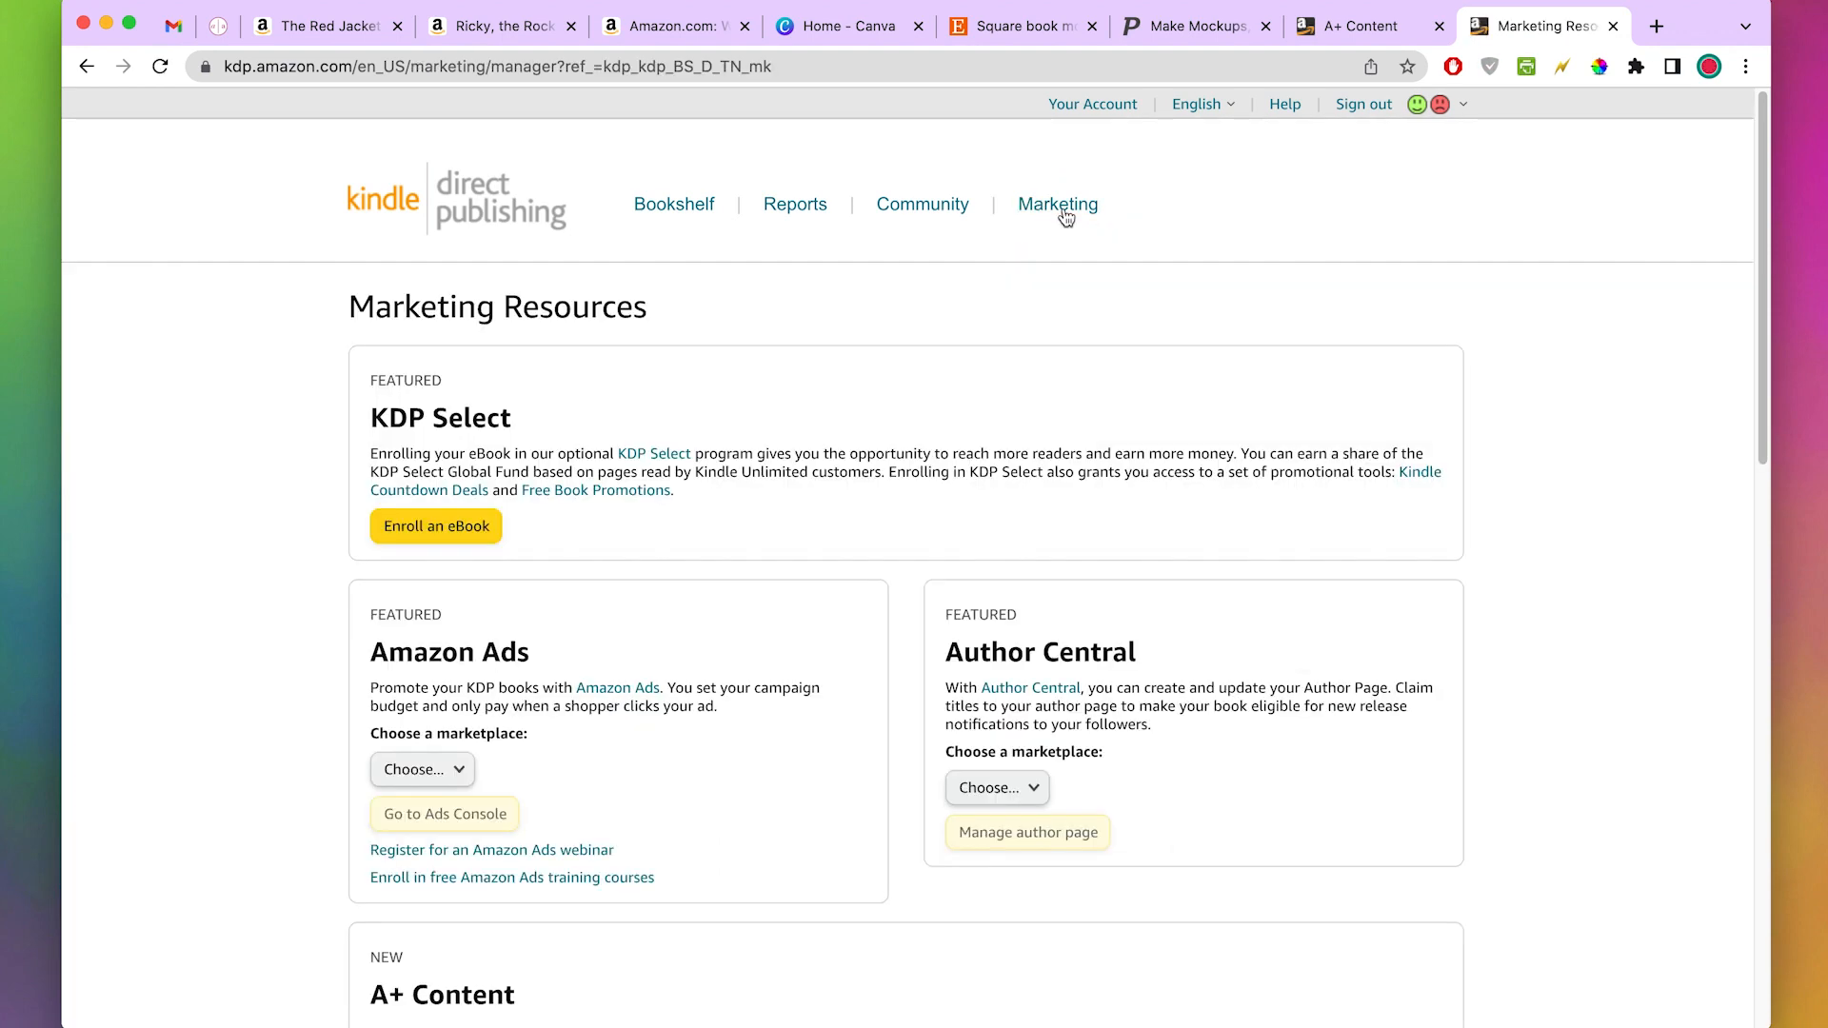
{"action": "scroll", "coordinate": [911, 734], "scroll_direction": "down", "scroll_amount": 5}
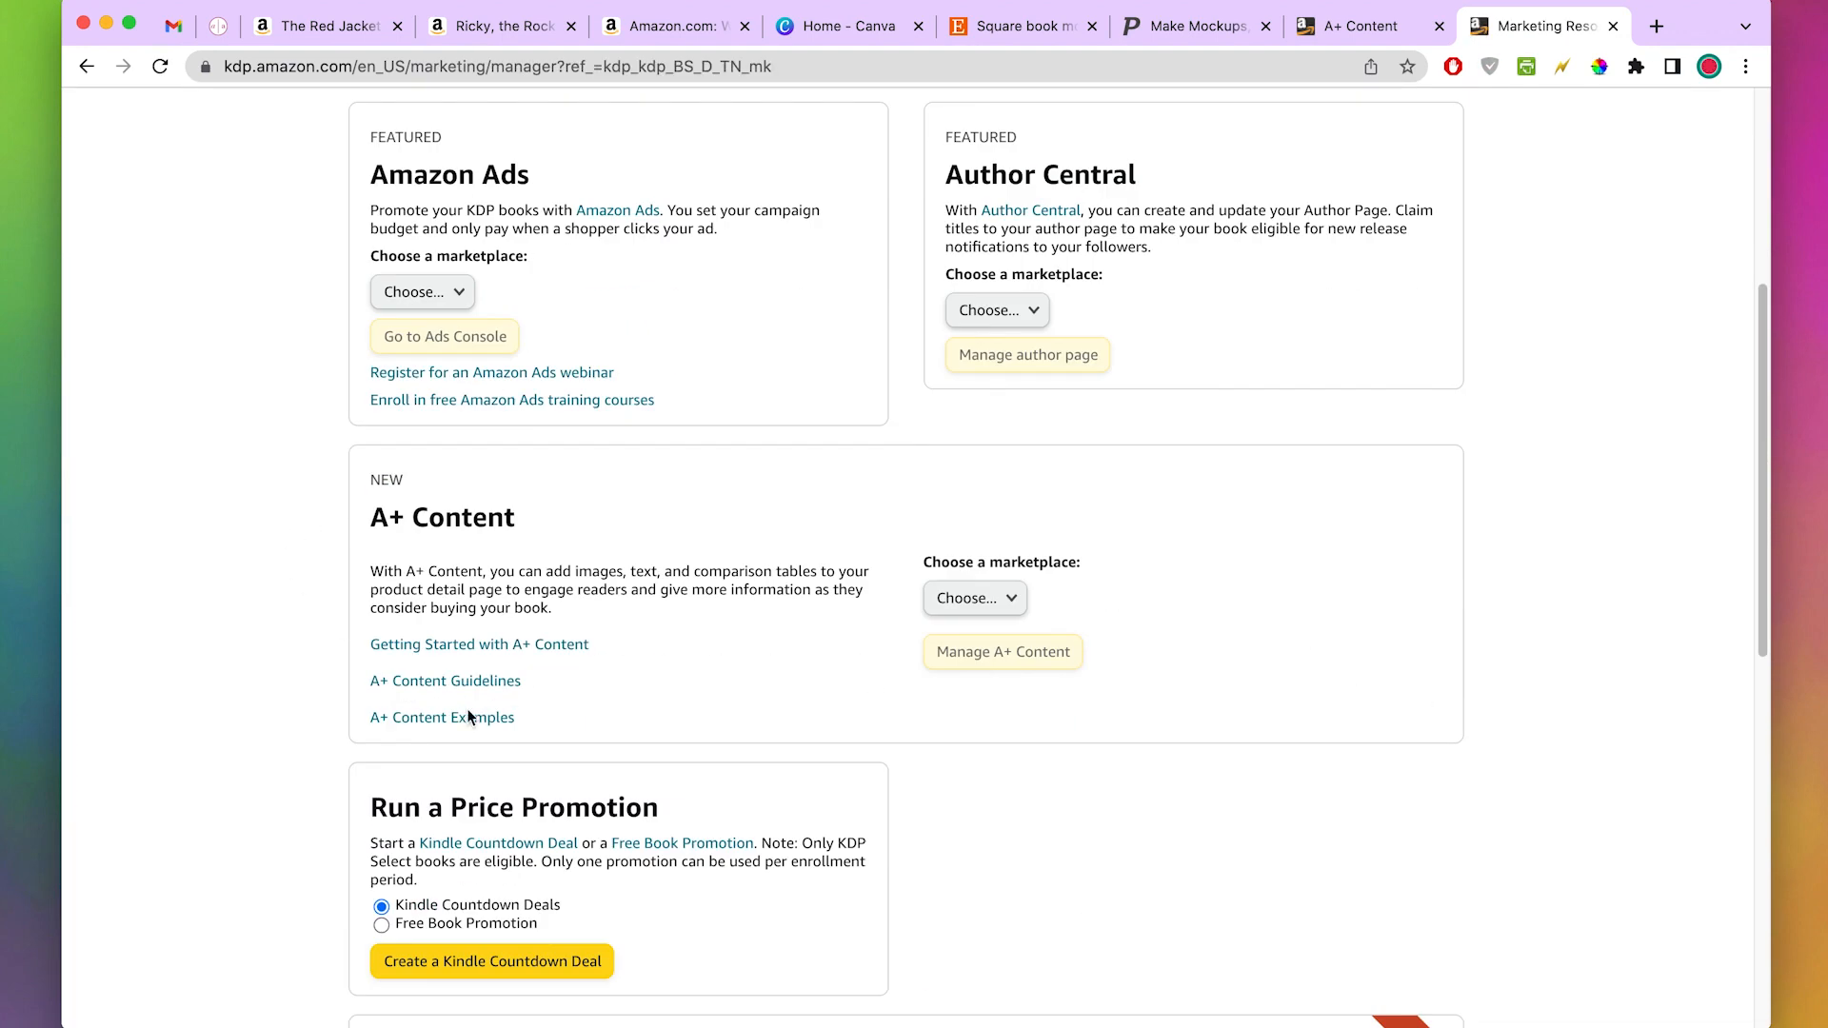
{"action": "left_click", "coordinate": [1007, 600]}
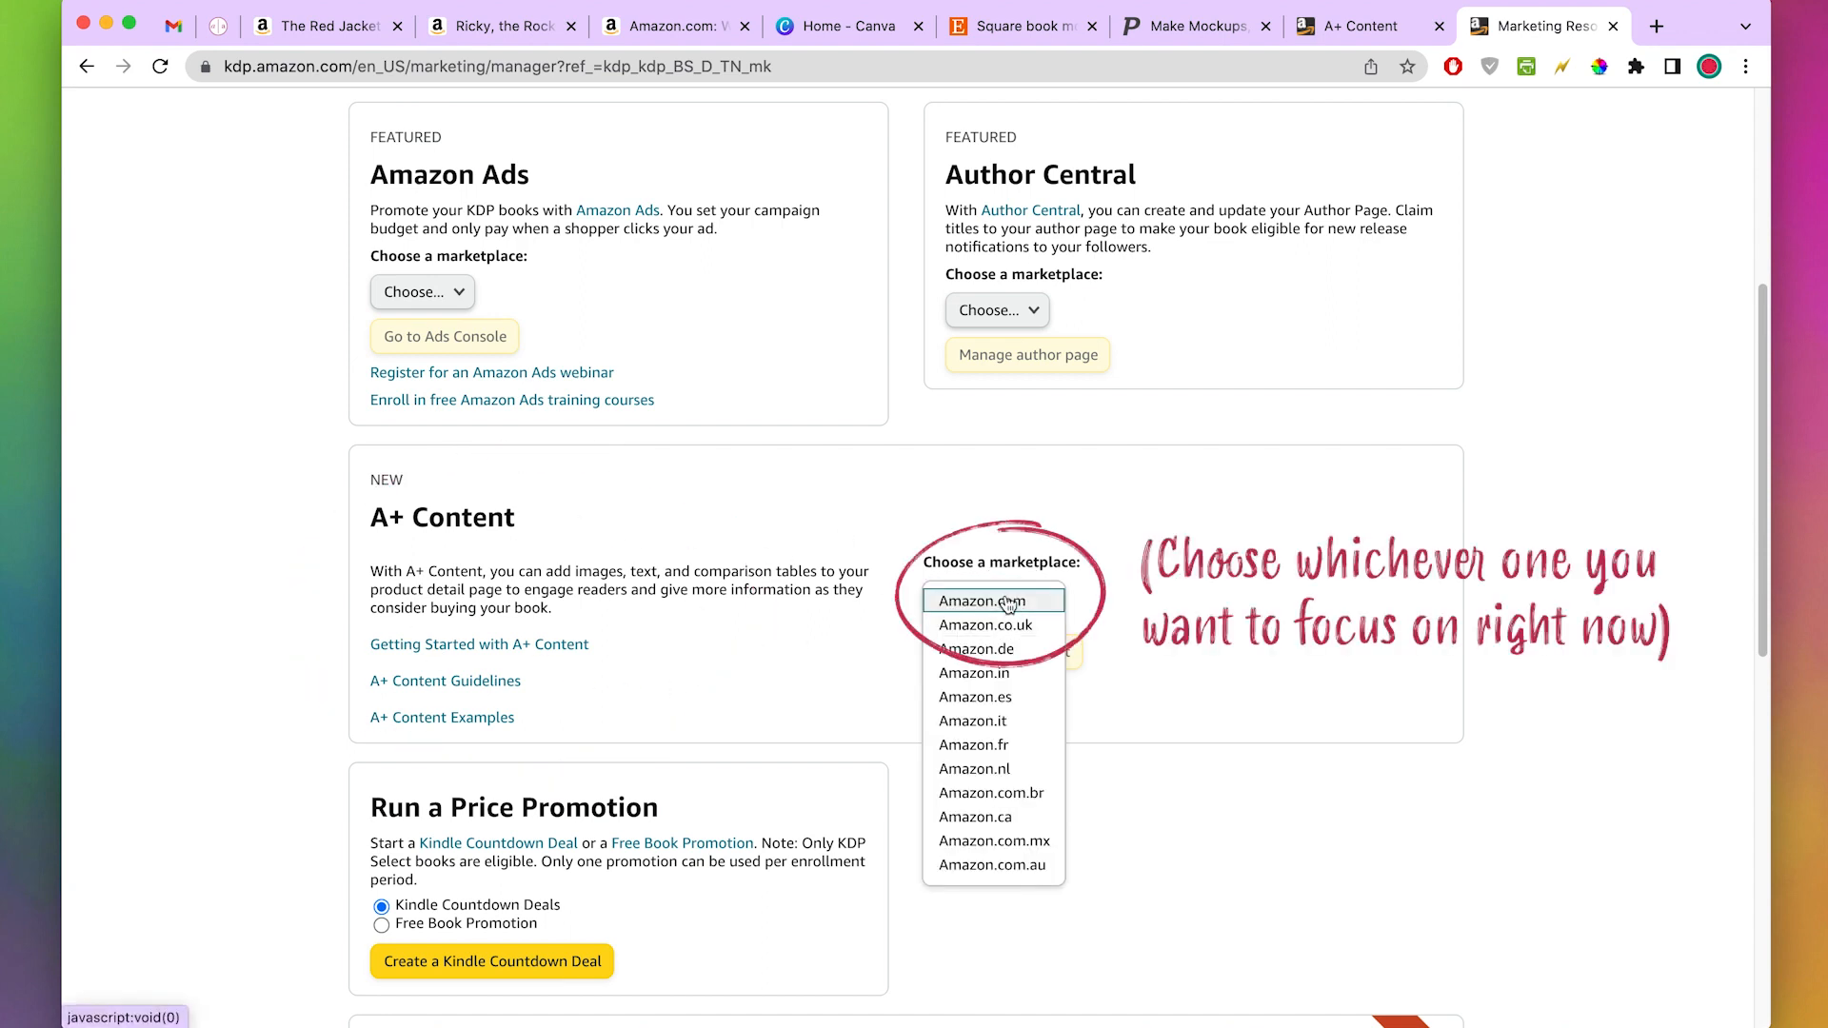
{"action": "left_click", "coordinate": [1007, 603]}
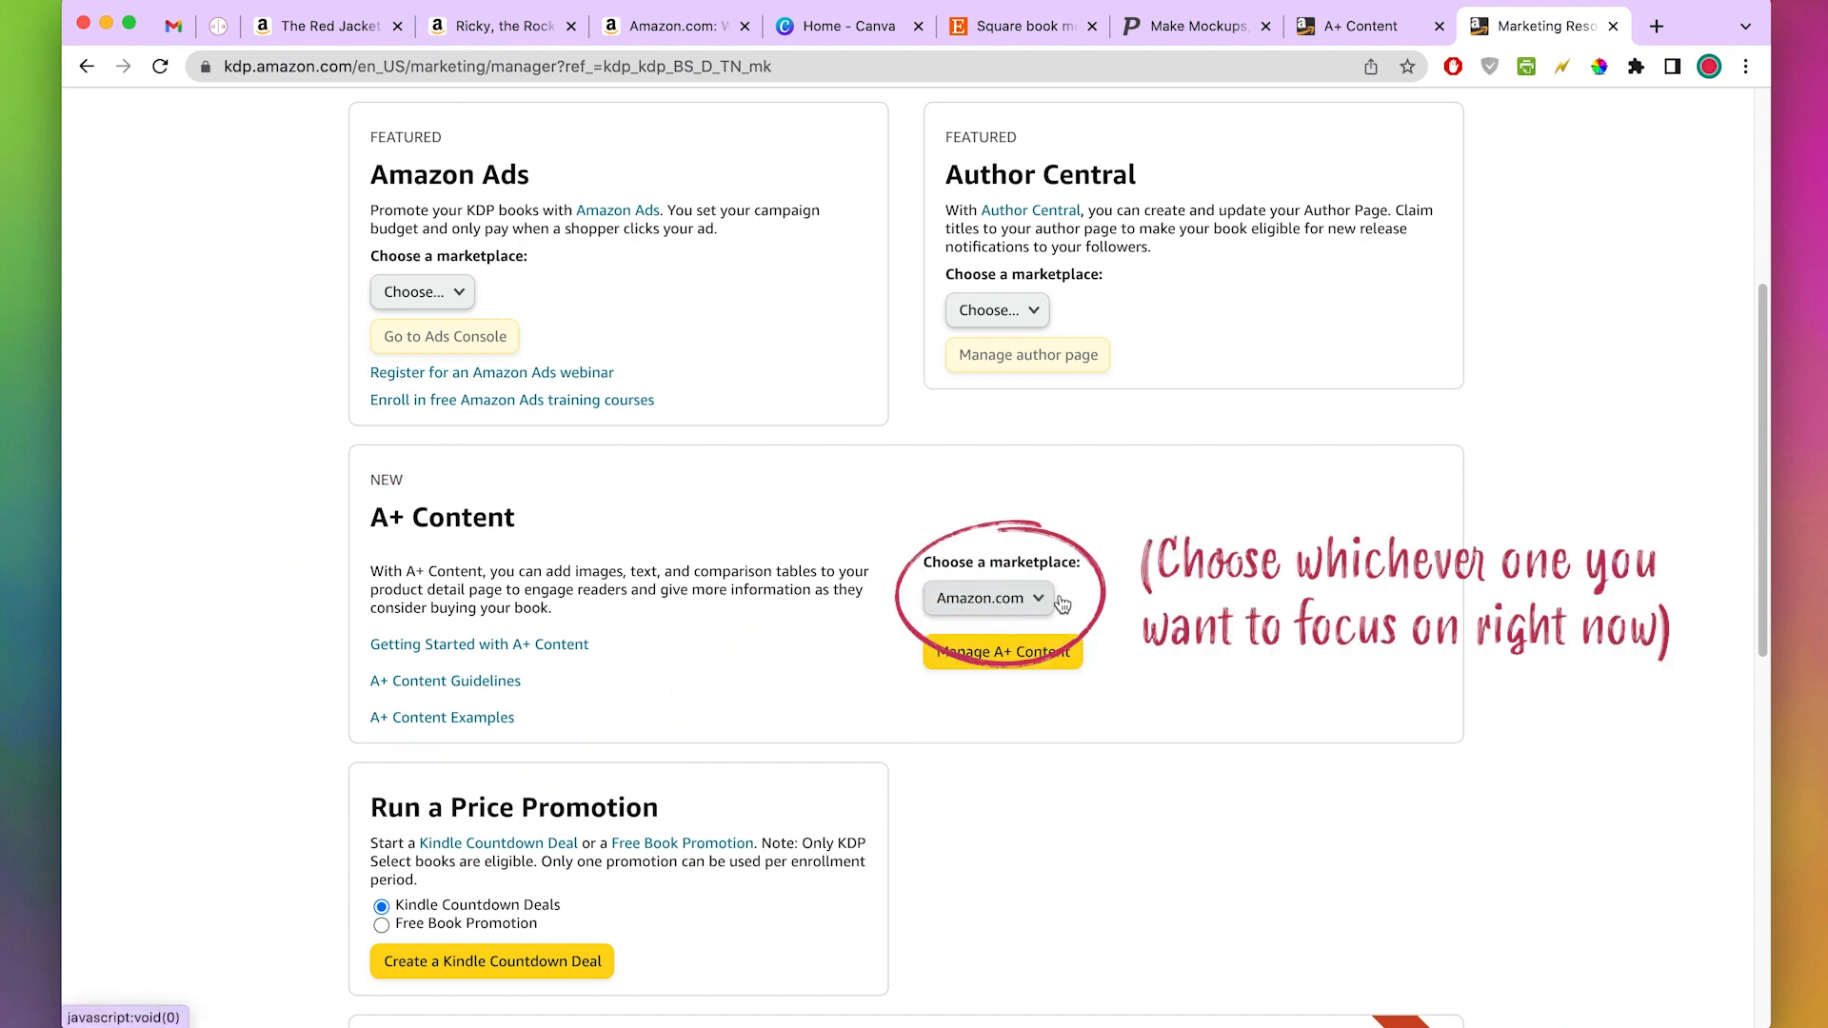
{"action": "left_click", "coordinate": [961, 667]}
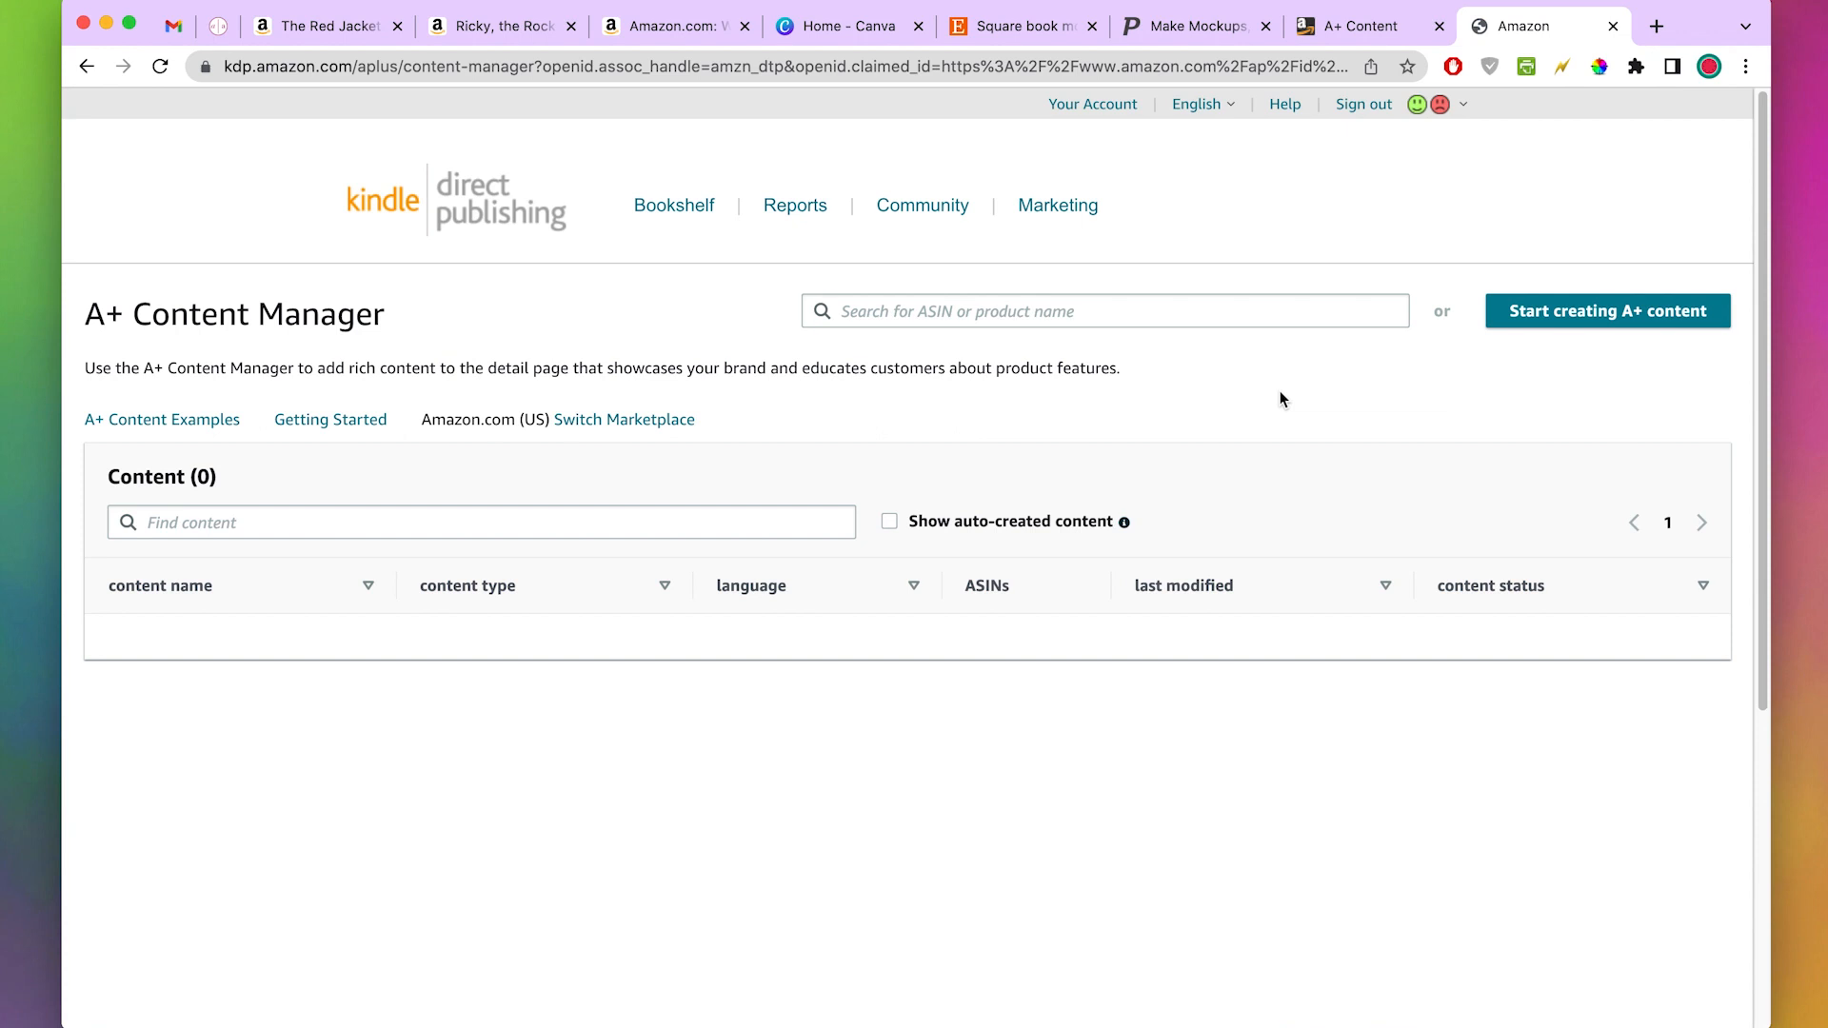
- Start new A+ content and name it "Mouse's Great Discovery Content"
{"action": "left_click", "coordinate": [1663, 321]}
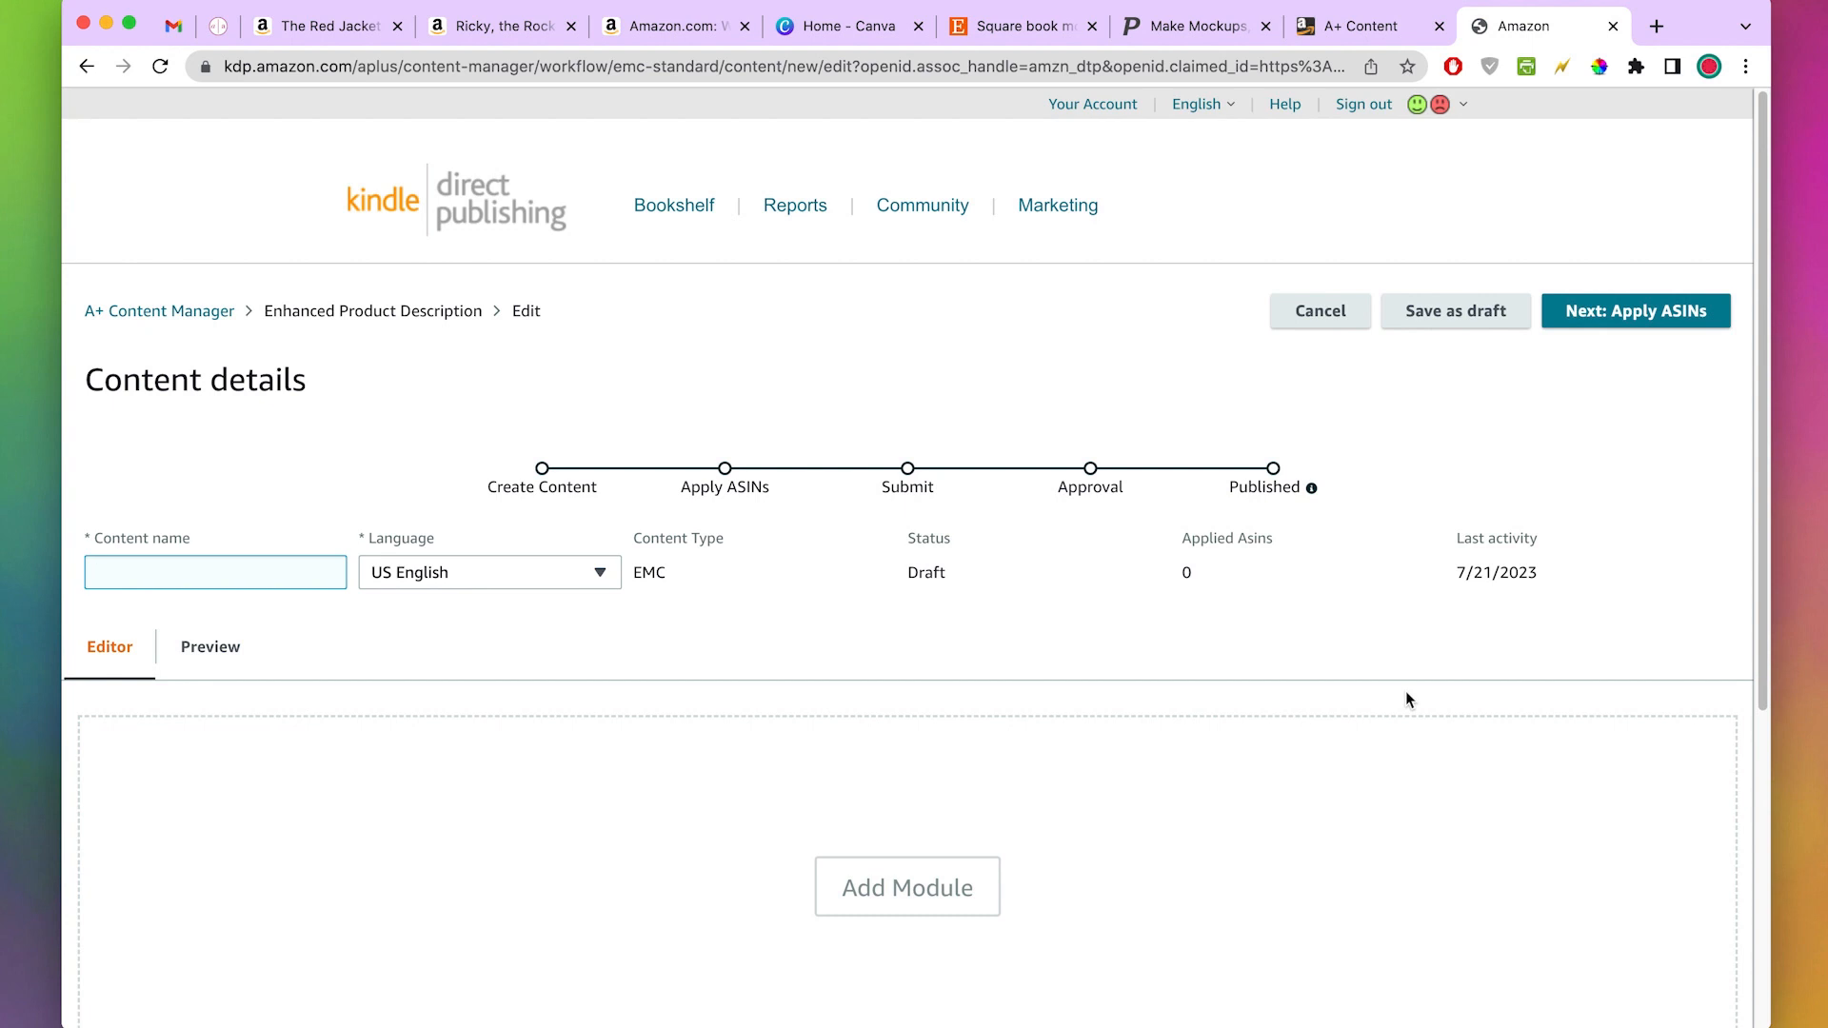
{"action": "type", "text": "Mouse's Great Discovery C"}
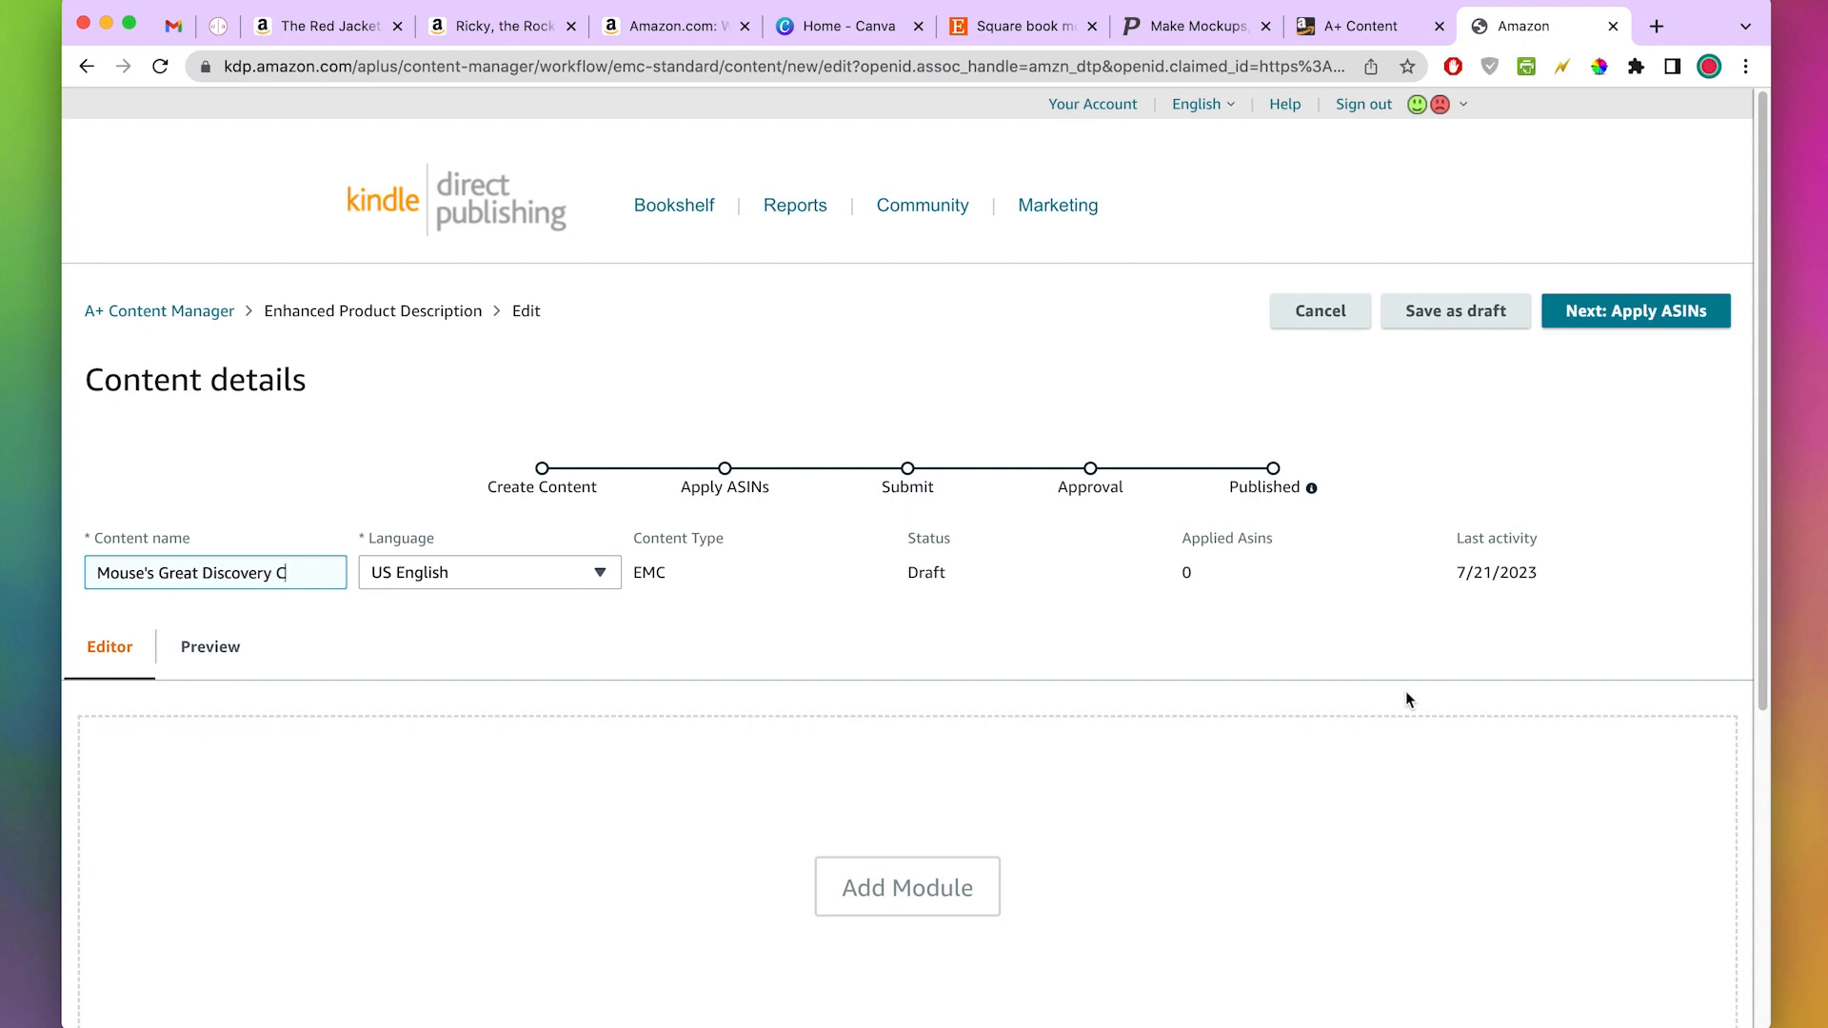
{"action": "type", "text": "ontent"}
{"action": "left_click", "coordinate": [1407, 700]}
- Browse the available modules and add a Standard Image Header With Text module to the content
{"action": "left_click", "coordinate": [914, 888]}
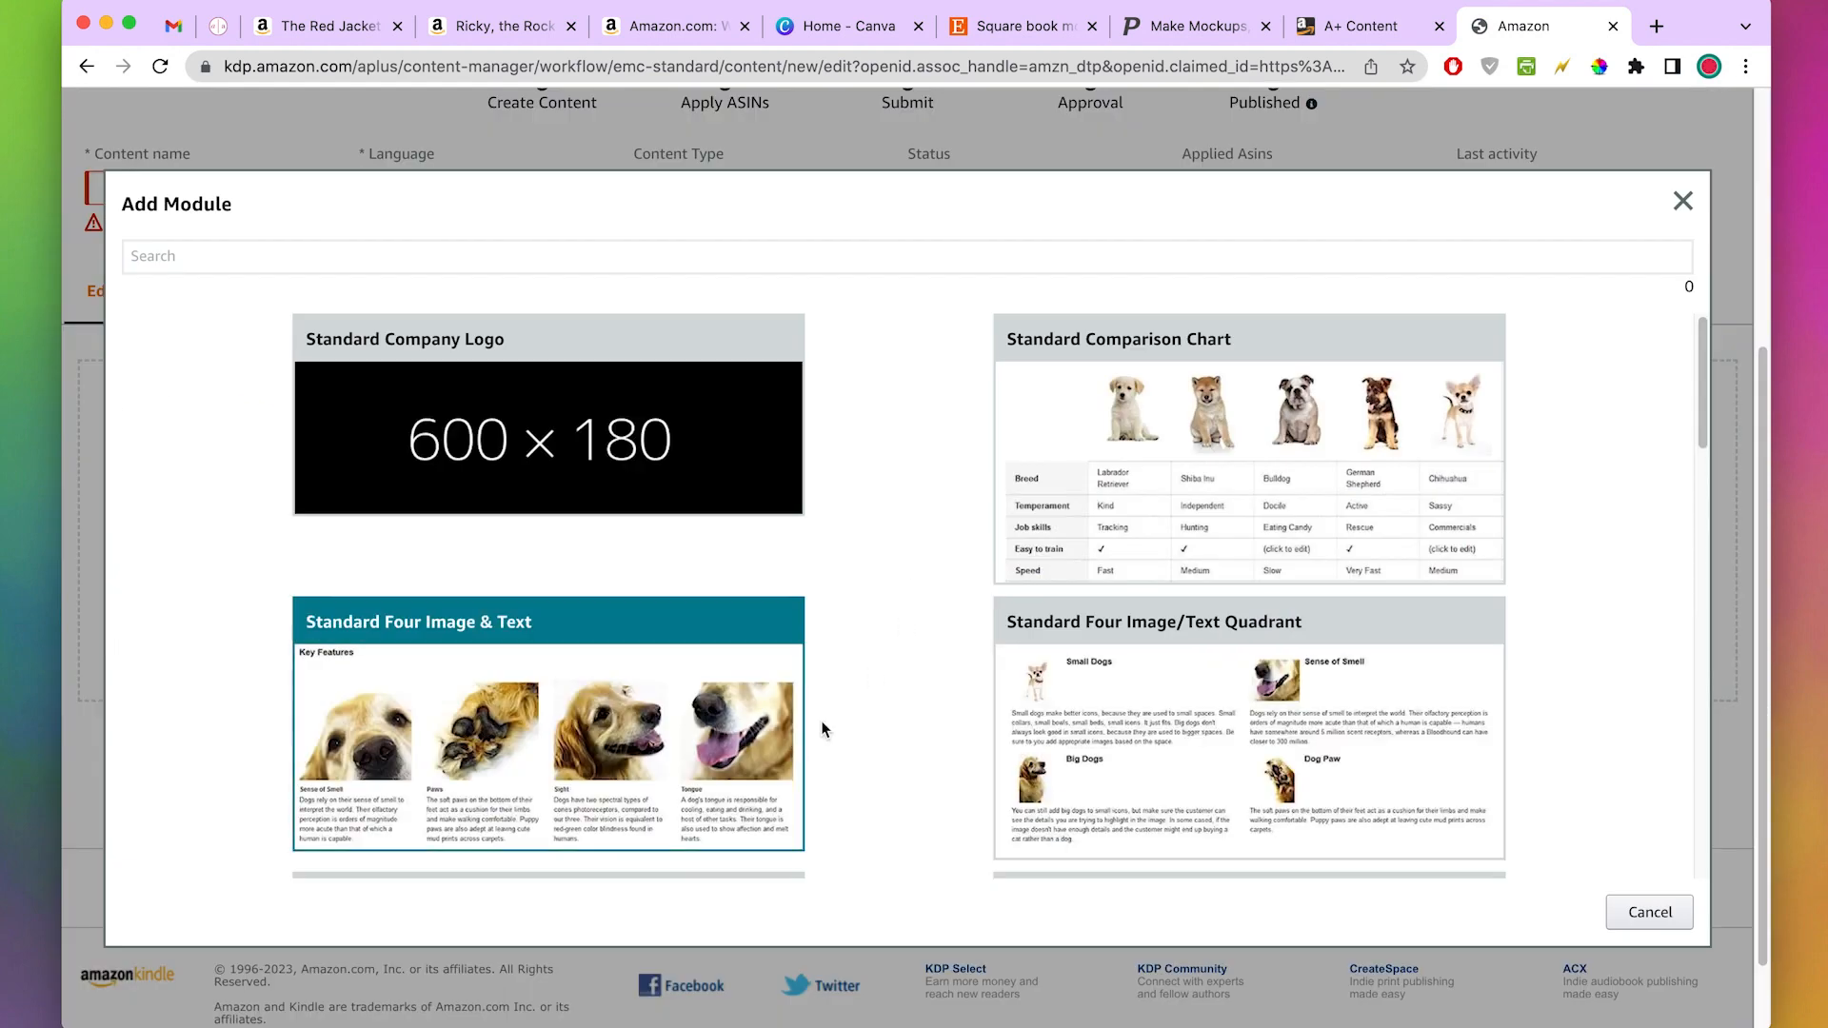
{"action": "mouse_move", "coordinate": [1701, 369]}
{"action": "left_mouse_down"}
{"action": "mouse_move", "coordinate": [1694, 523]}
{"action": "mouse_move", "coordinate": [1665, 514]}
{"action": "mouse_move", "coordinate": [1665, 539]}
{"action": "mouse_move", "coordinate": [1661, 511]}
{"action": "left_mouse_up"}
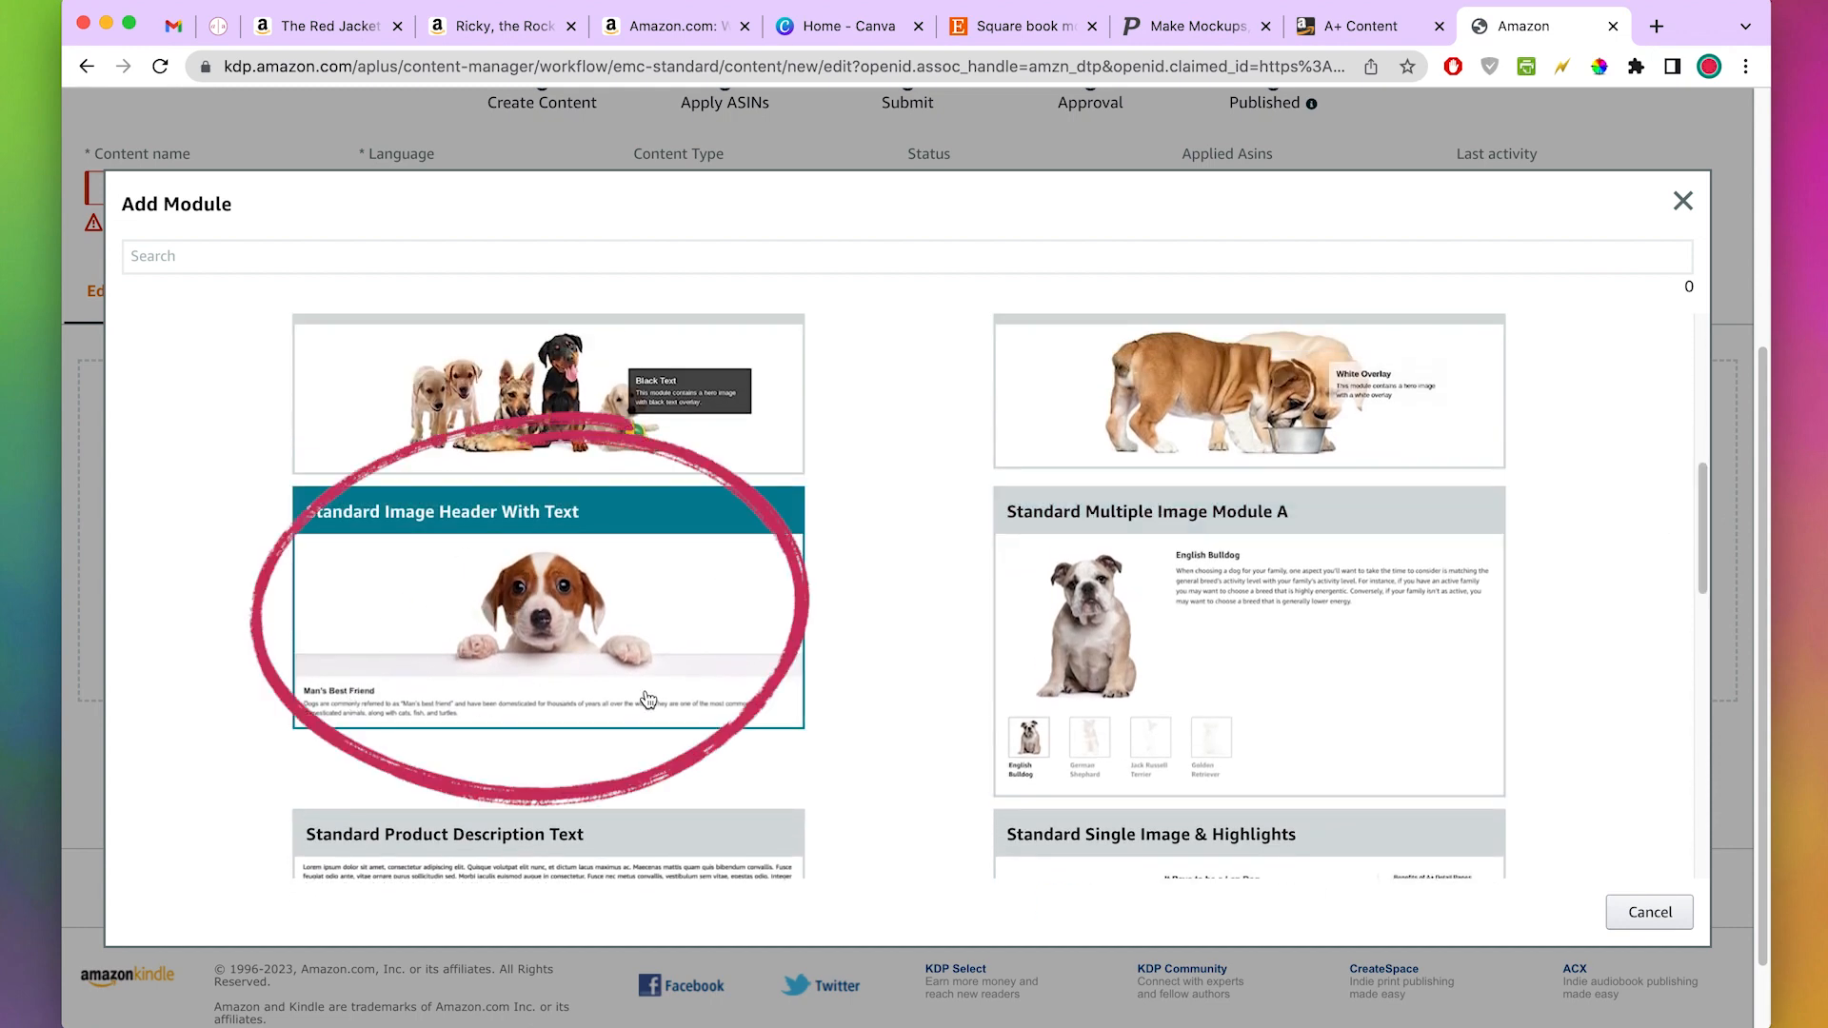
{"action": "left_click_drag", "start_coordinate": [1700, 530], "coordinate": [1719, 867]}
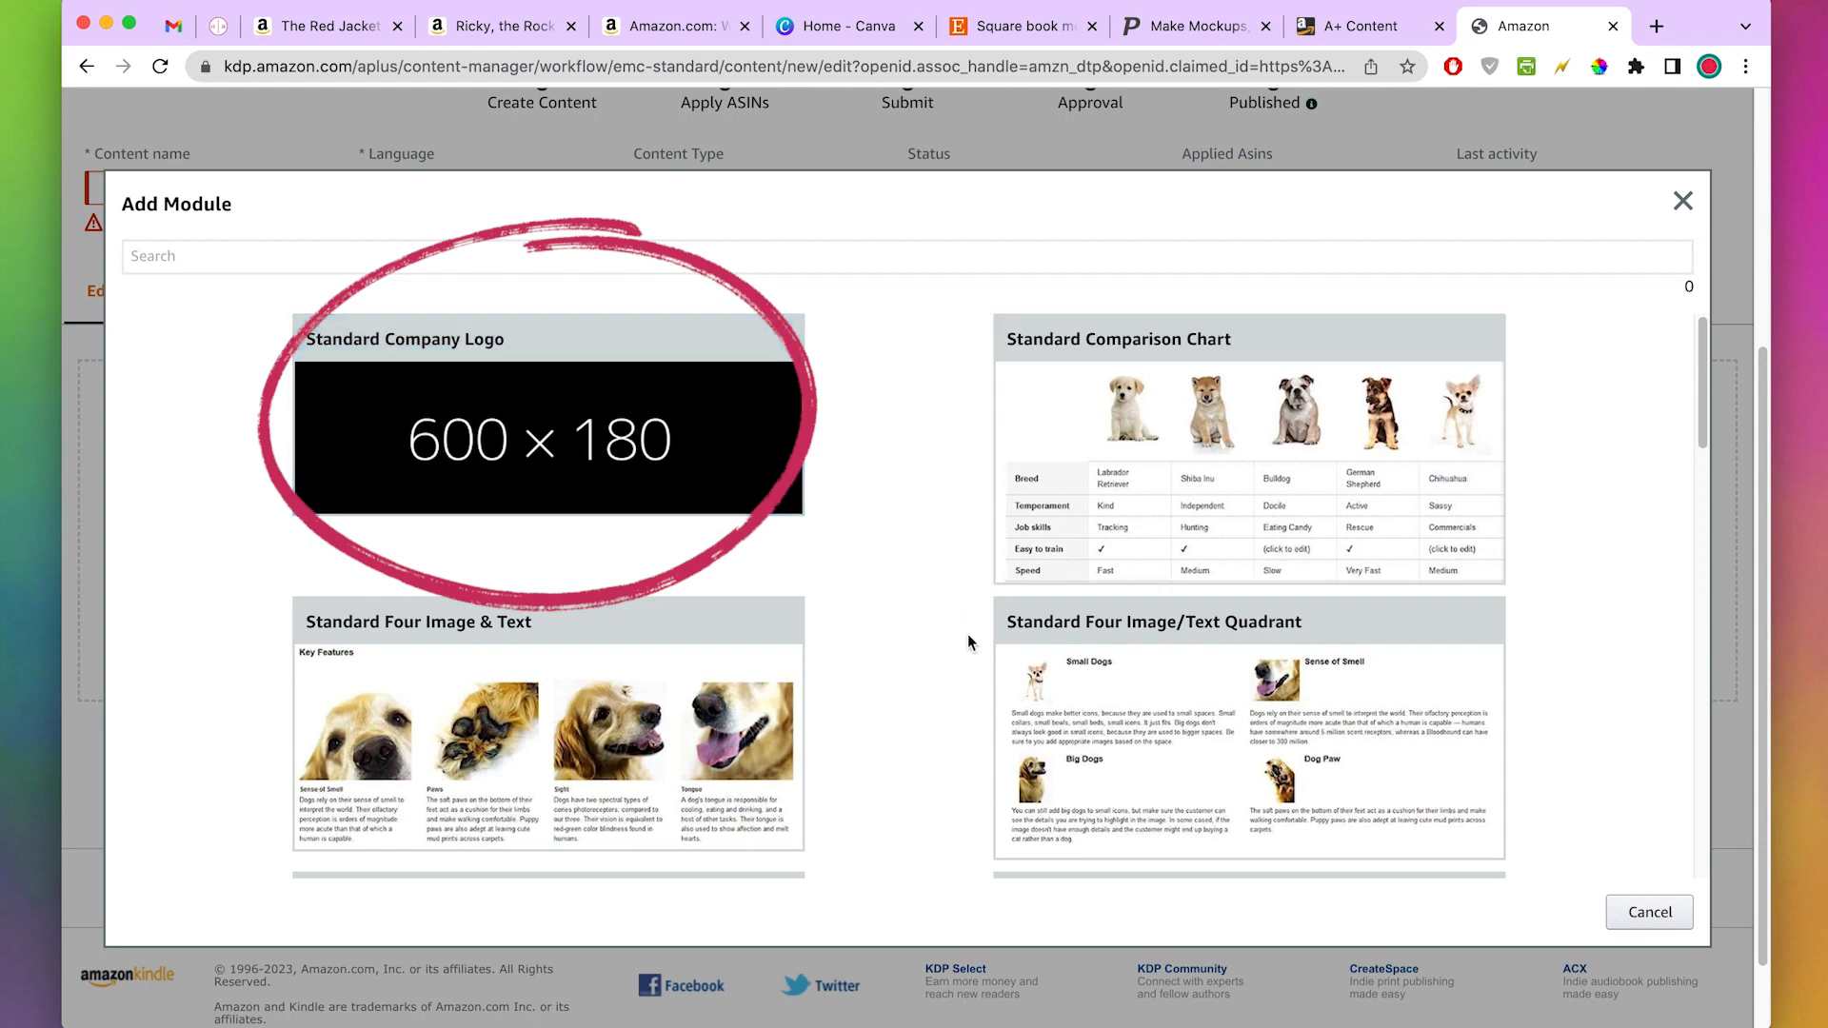
{"action": "scroll", "coordinate": [916, 552], "scroll_direction": "down", "scroll_amount": 10}
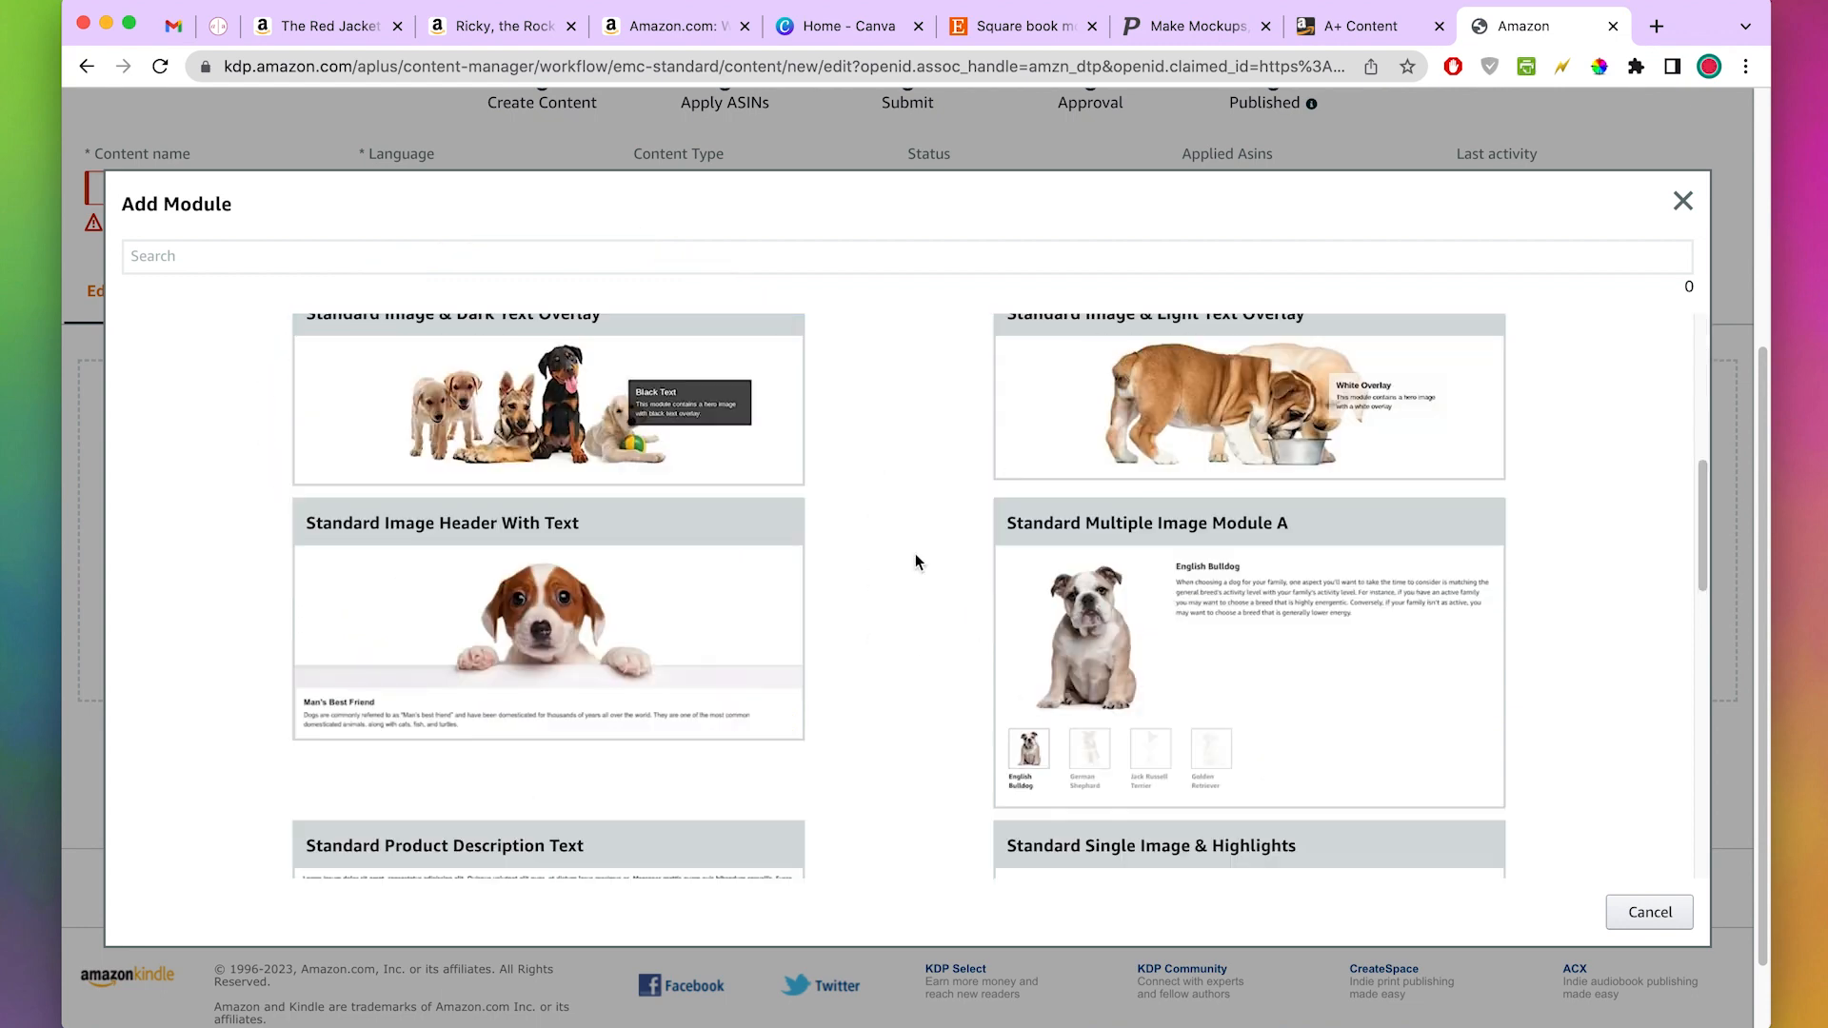
{"action": "left_click", "coordinate": [533, 616]}
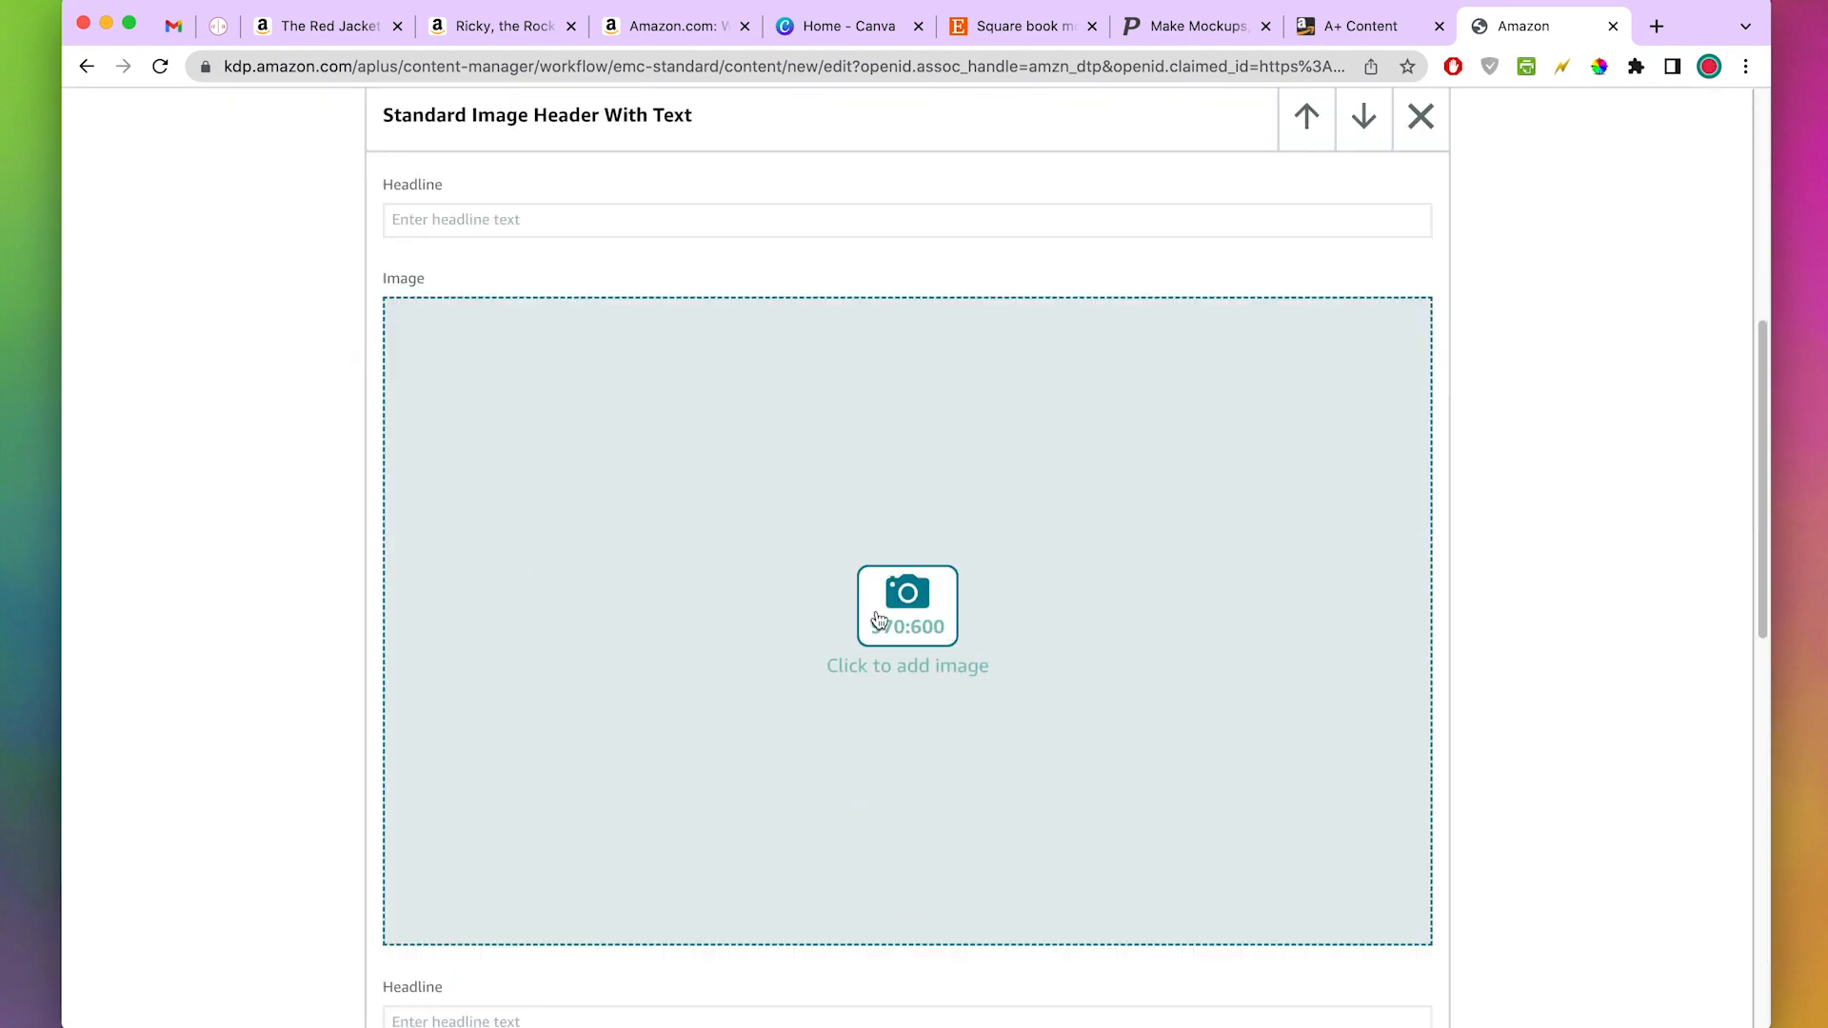
- Open the header module's image upload dialog and check the minimum image dimensions
{"action": "left_click", "coordinate": [878, 621]}
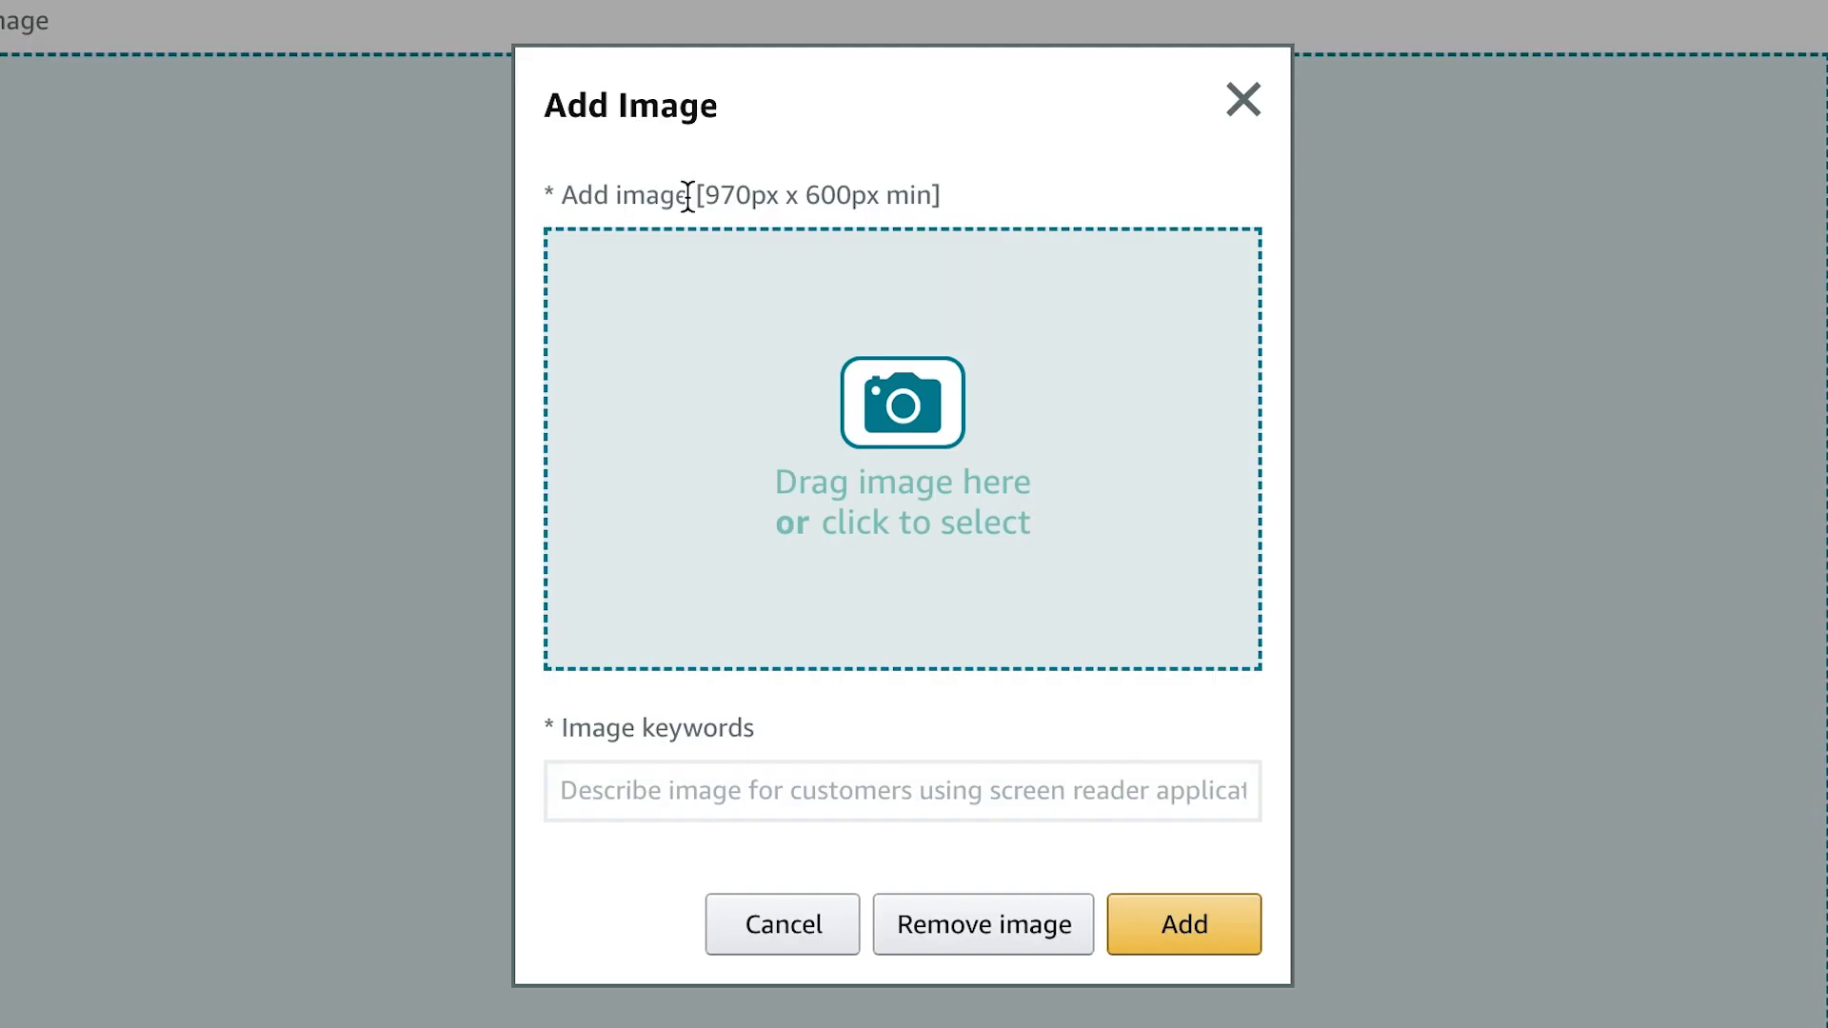
{"action": "left_click_drag", "start_coordinate": [797, 378], "coordinate": [823, 378]}
{"action": "left_click_drag", "start_coordinate": [751, 198], "coordinate": [930, 194]}
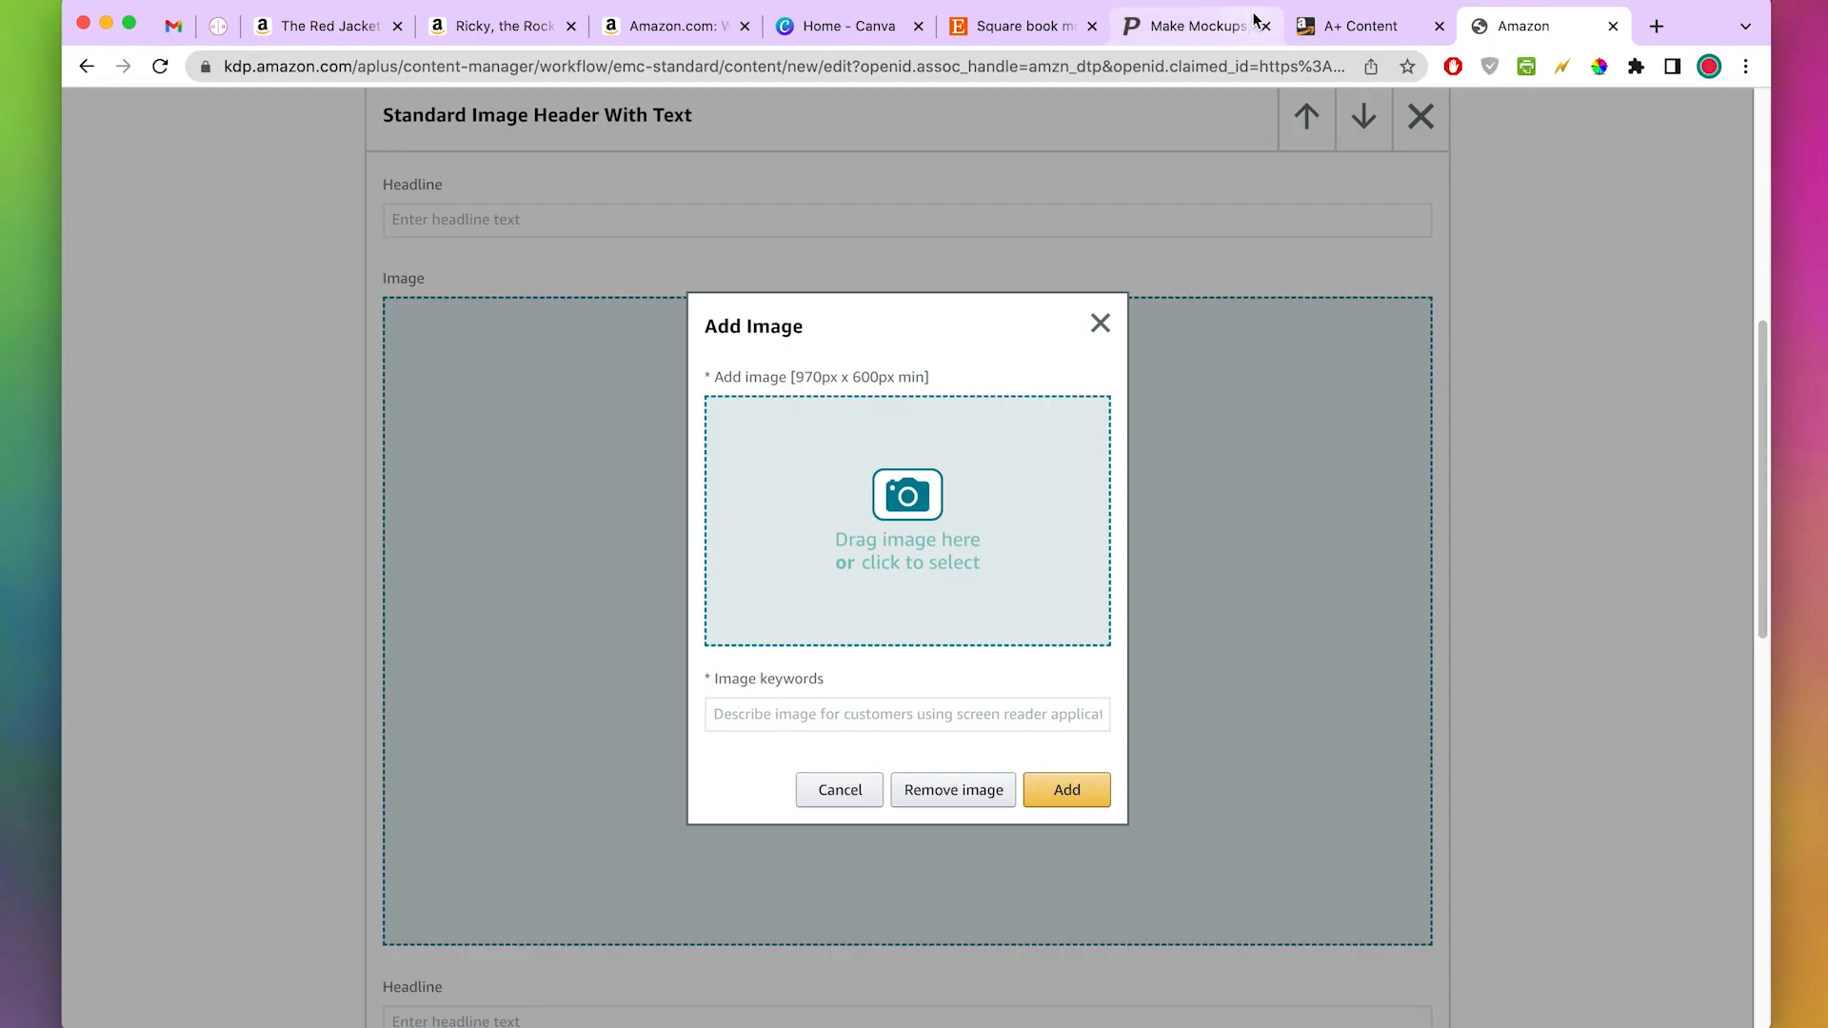
- Switch to Canva and create a new custom-size design of 970 × 600 px
{"action": "left_click", "coordinate": [827, 26]}
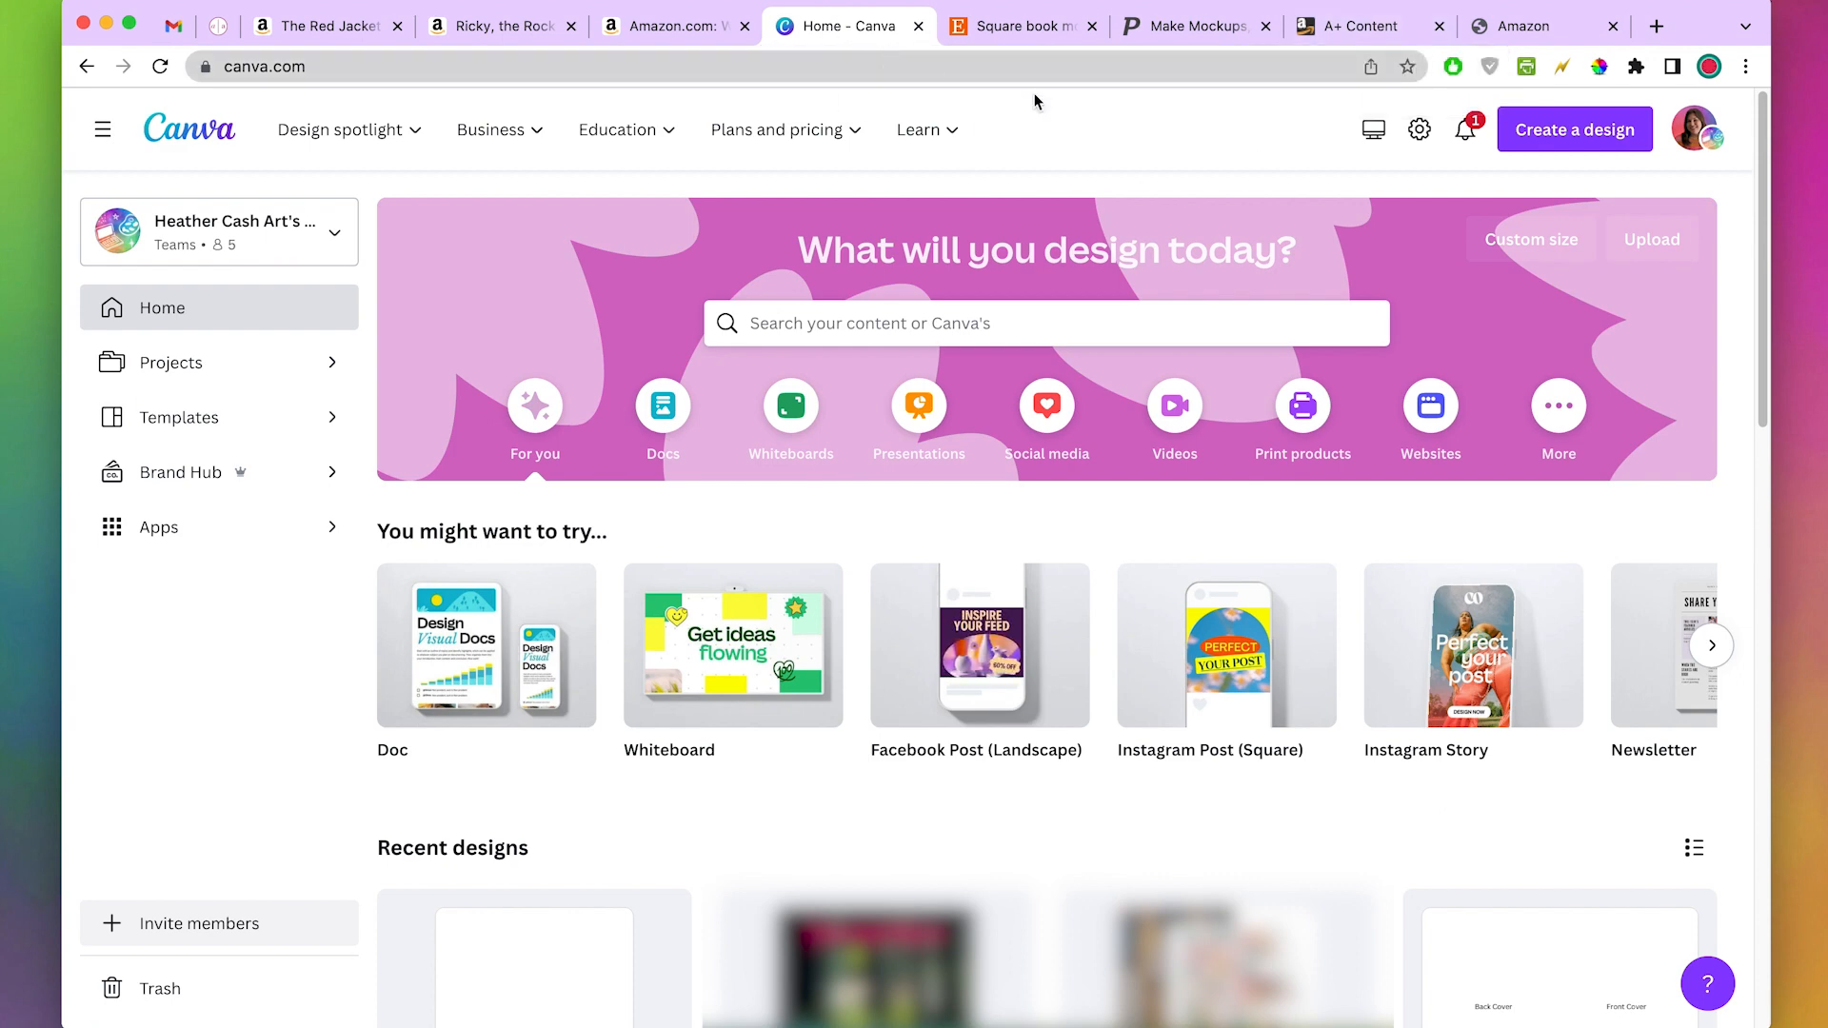
{"action": "left_click", "coordinate": [1596, 134]}
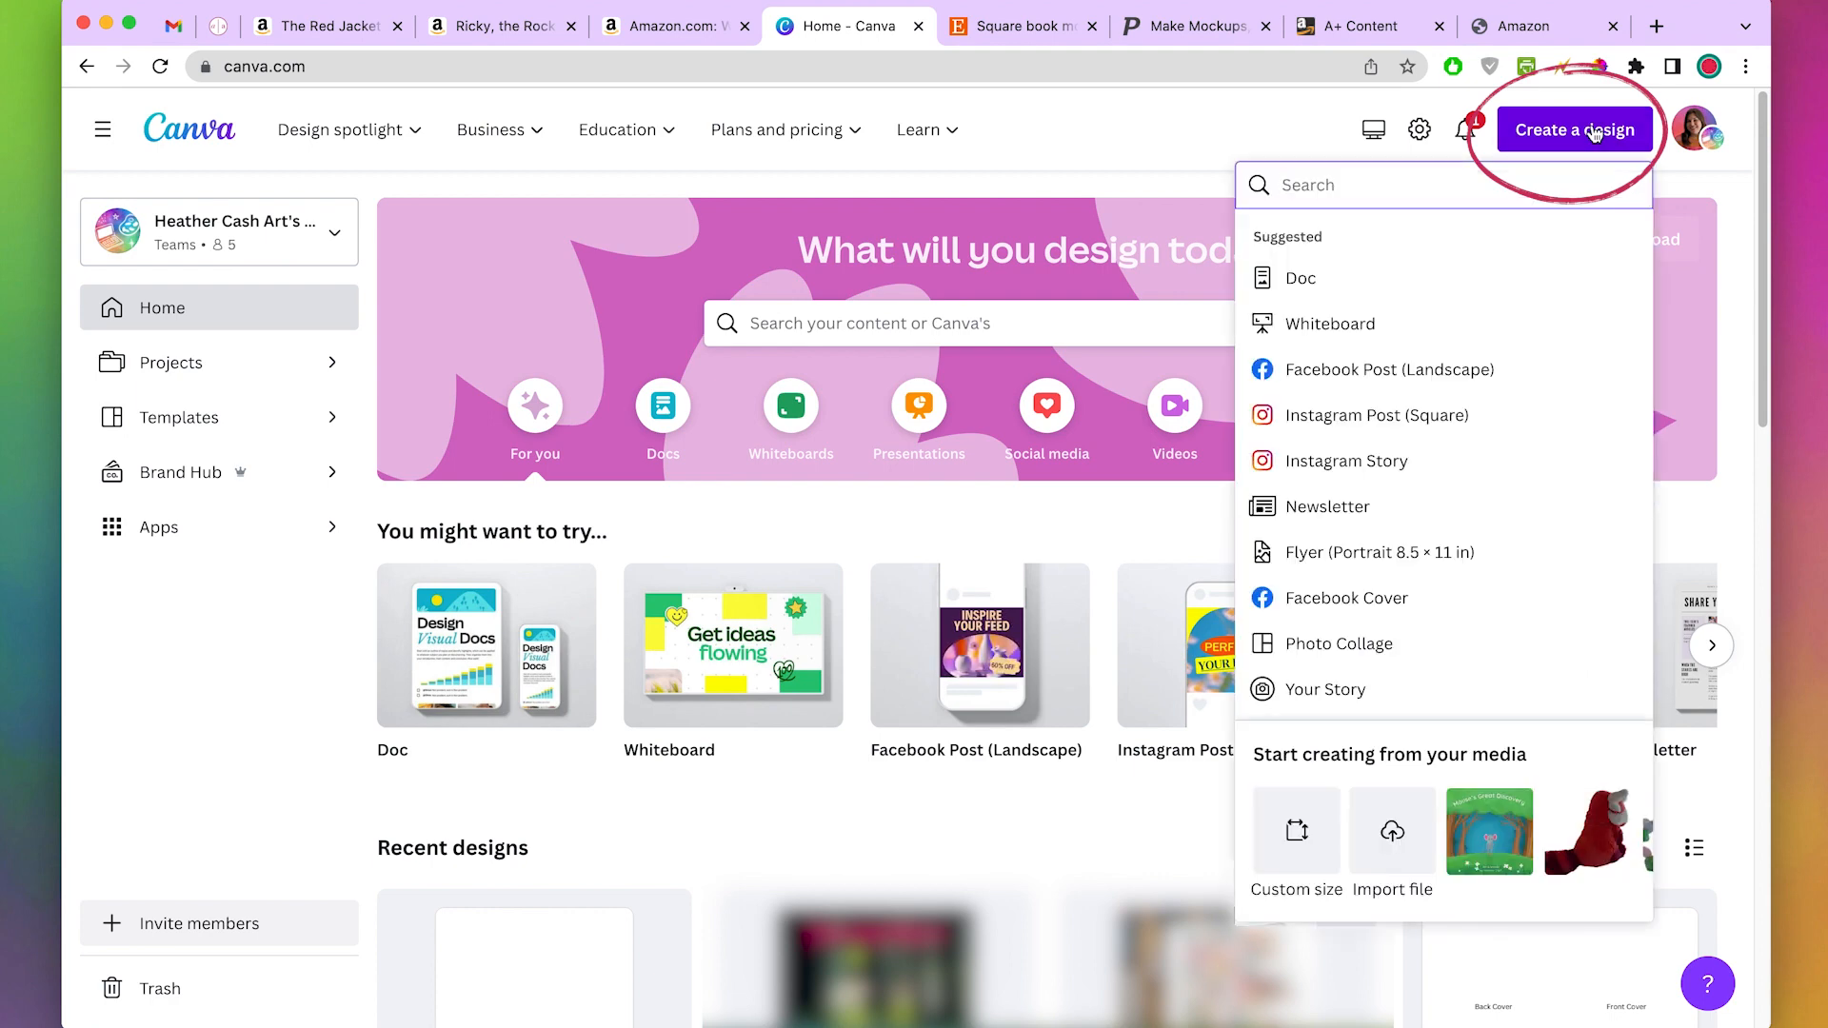
{"action": "left_click", "coordinate": [1273, 838]}
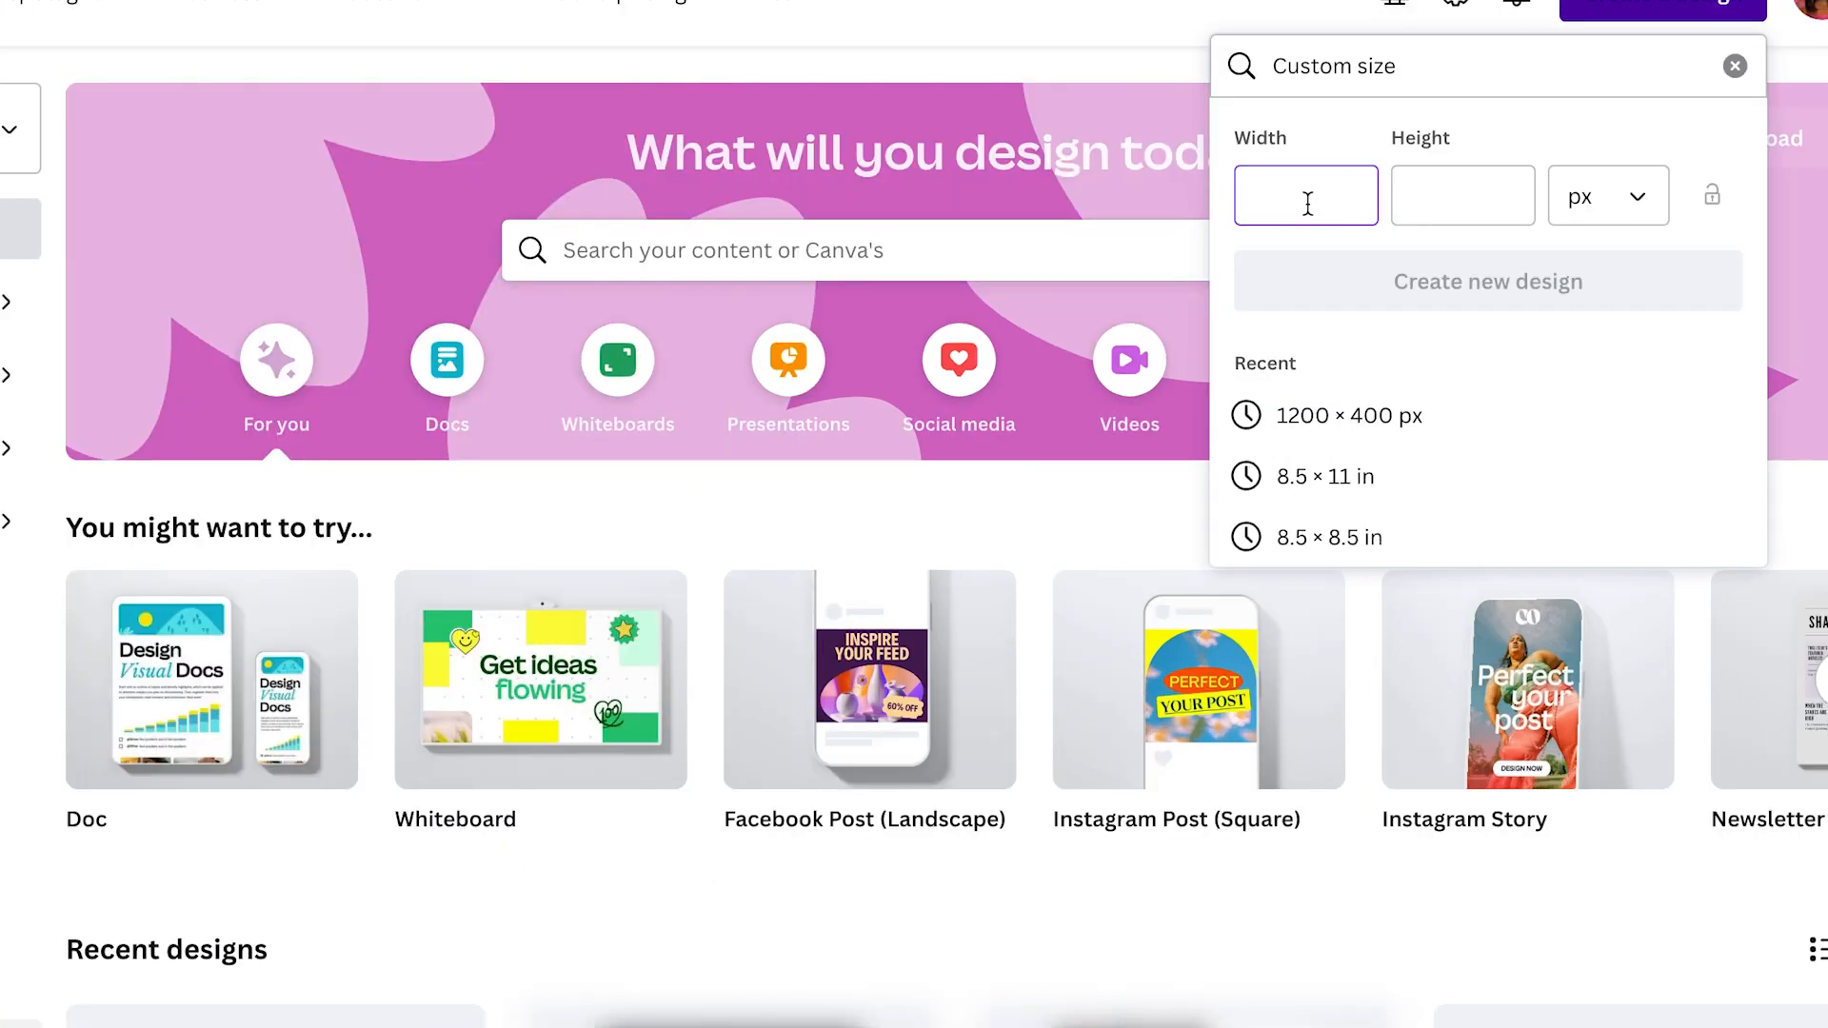
{"action": "key", "text": "Tab"}
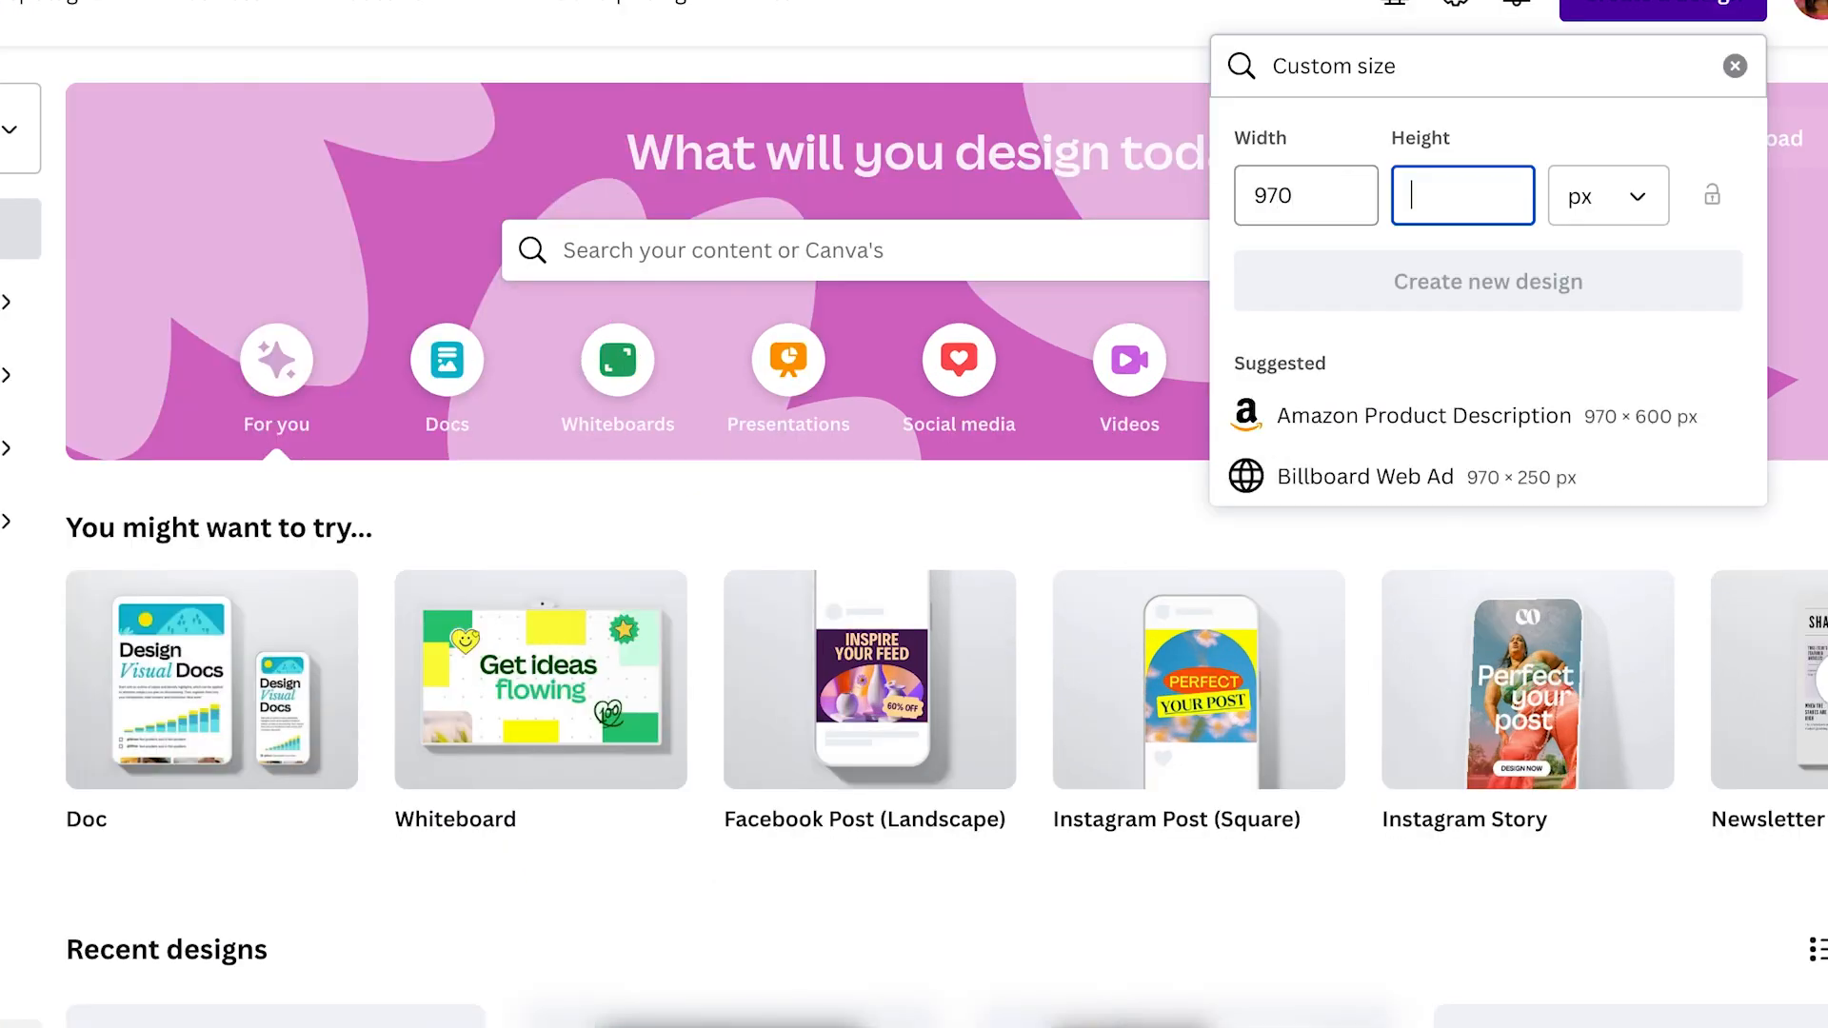
{"action": "type", "text": "600"}
{"action": "left_click", "coordinate": [1402, 281]}
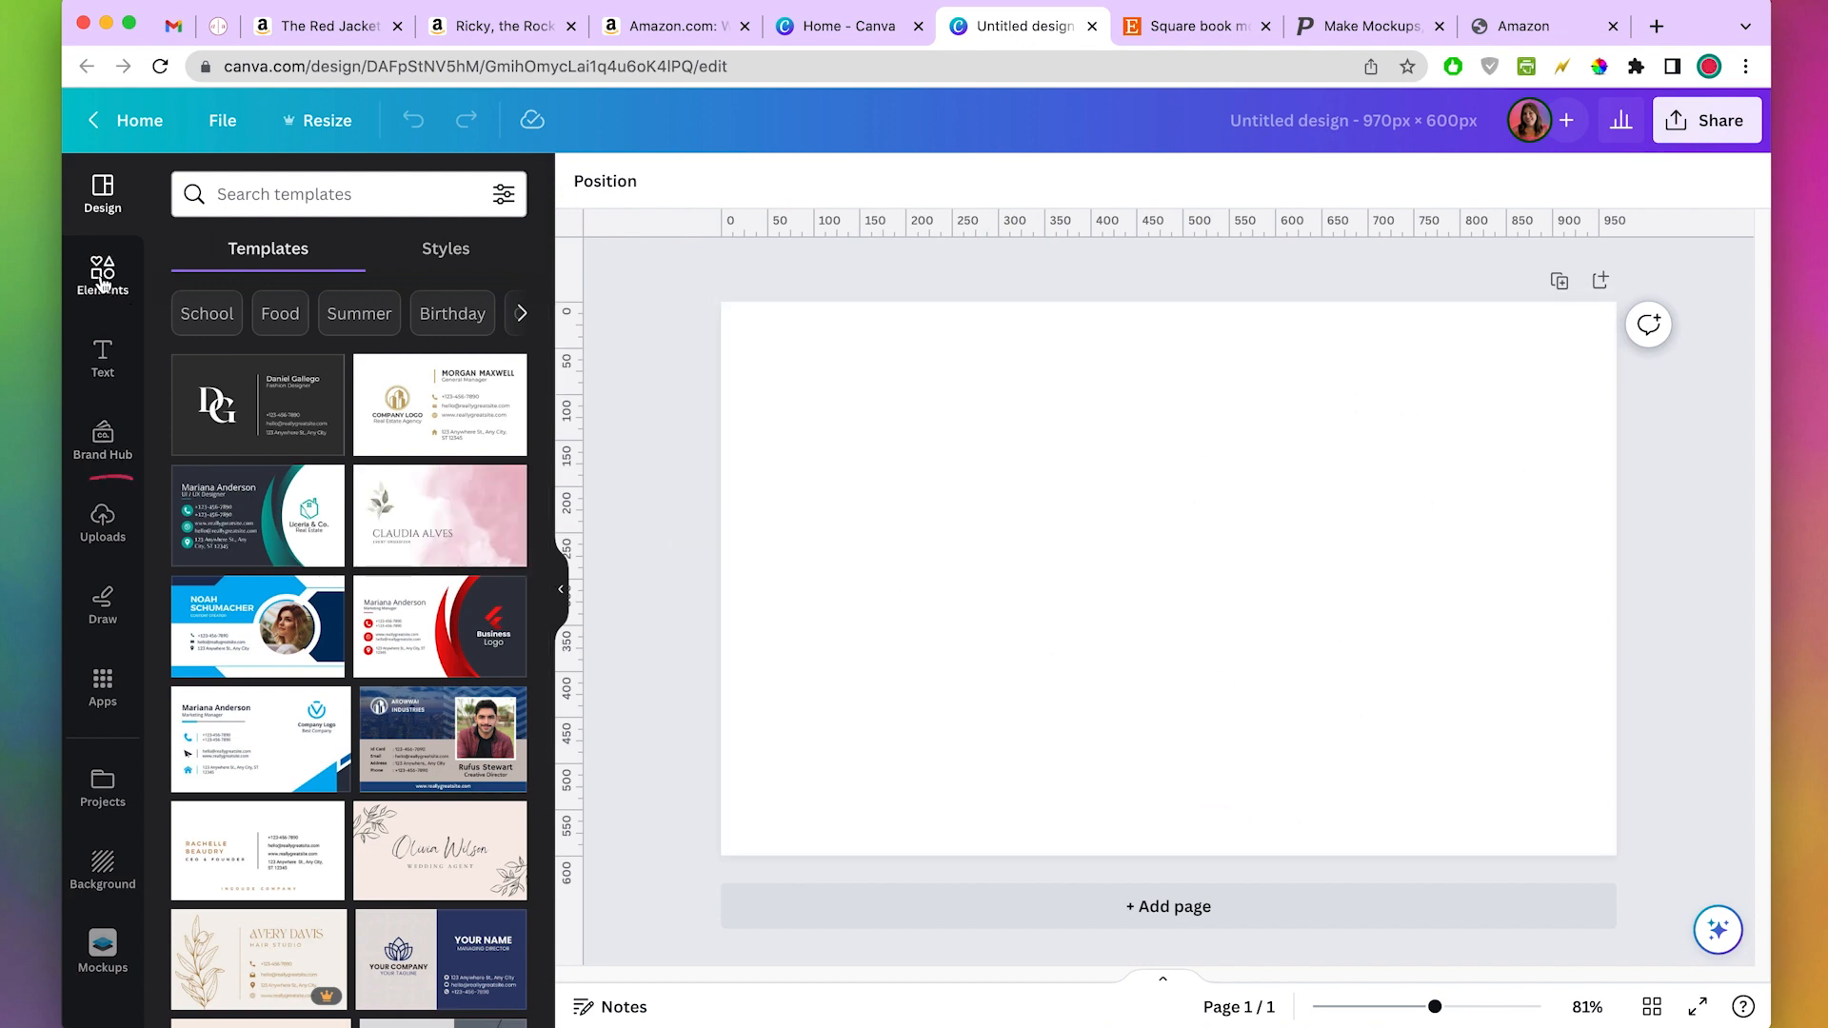
- Add the uploaded Mouse's Great Discovery cover to the page and place it on the left half
{"action": "left_click", "coordinate": [102, 522]}
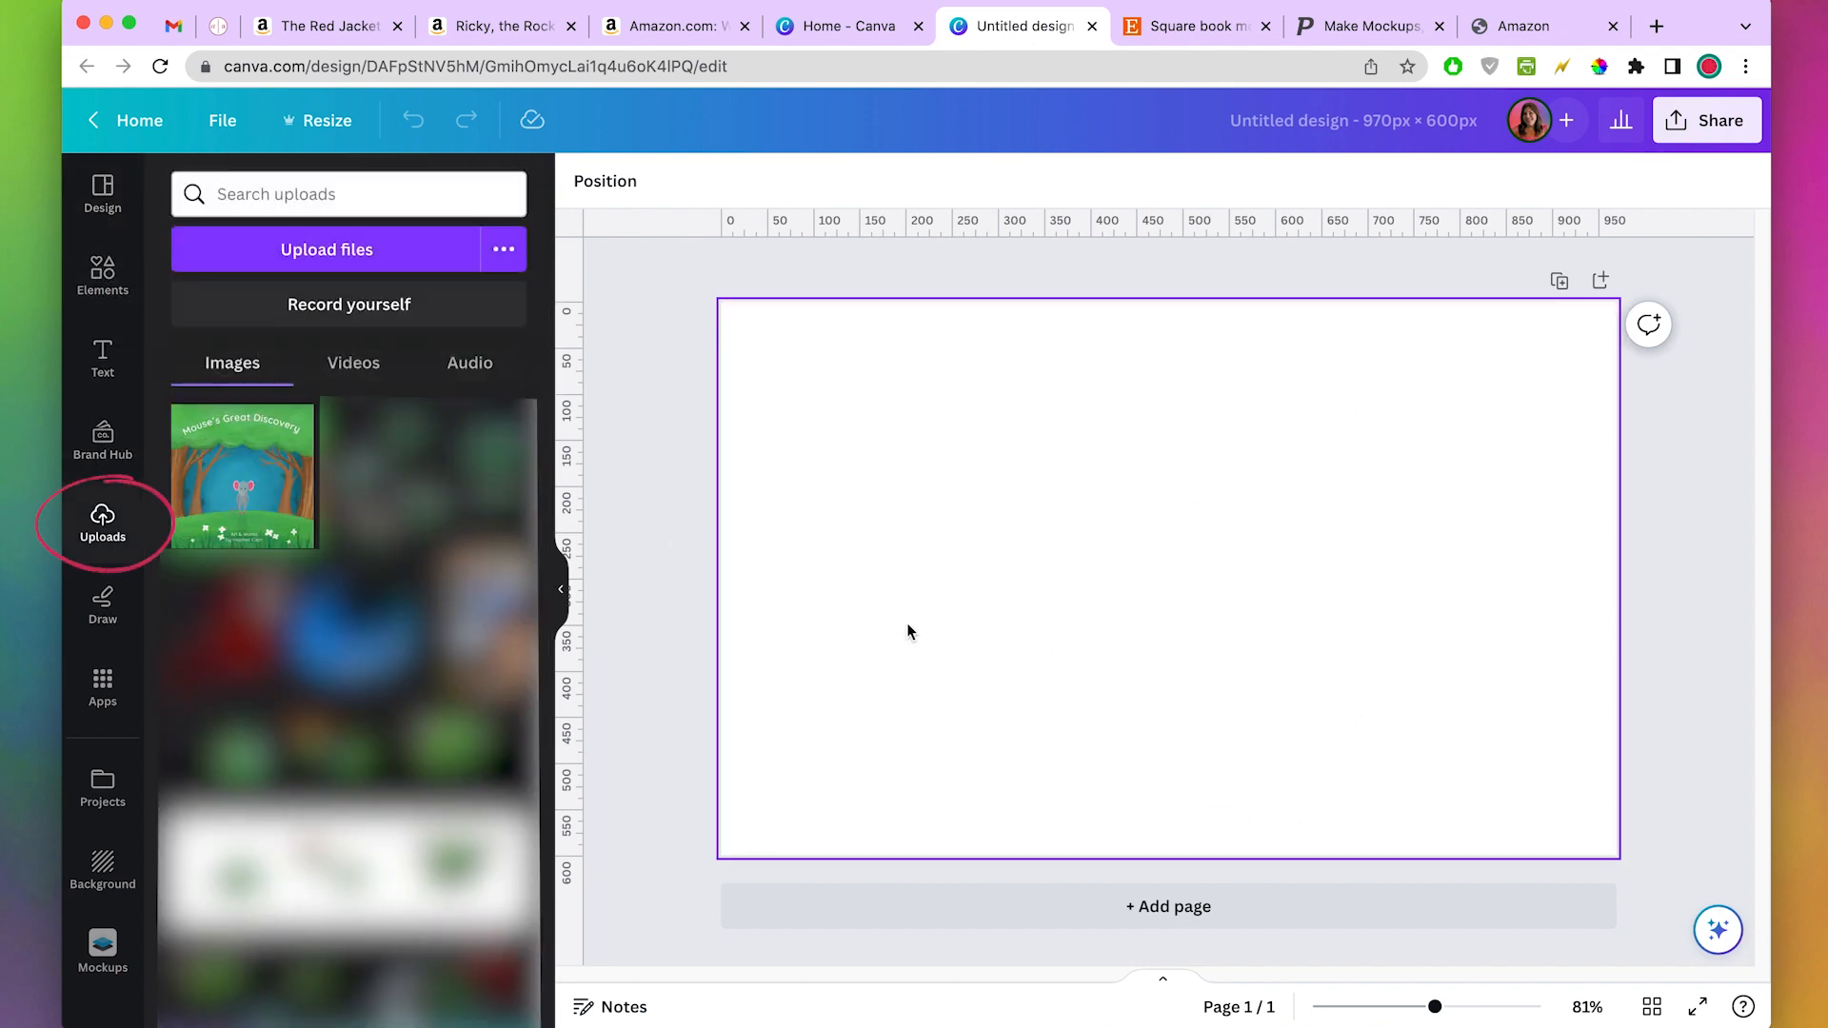
{"action": "left_click", "coordinate": [243, 476]}
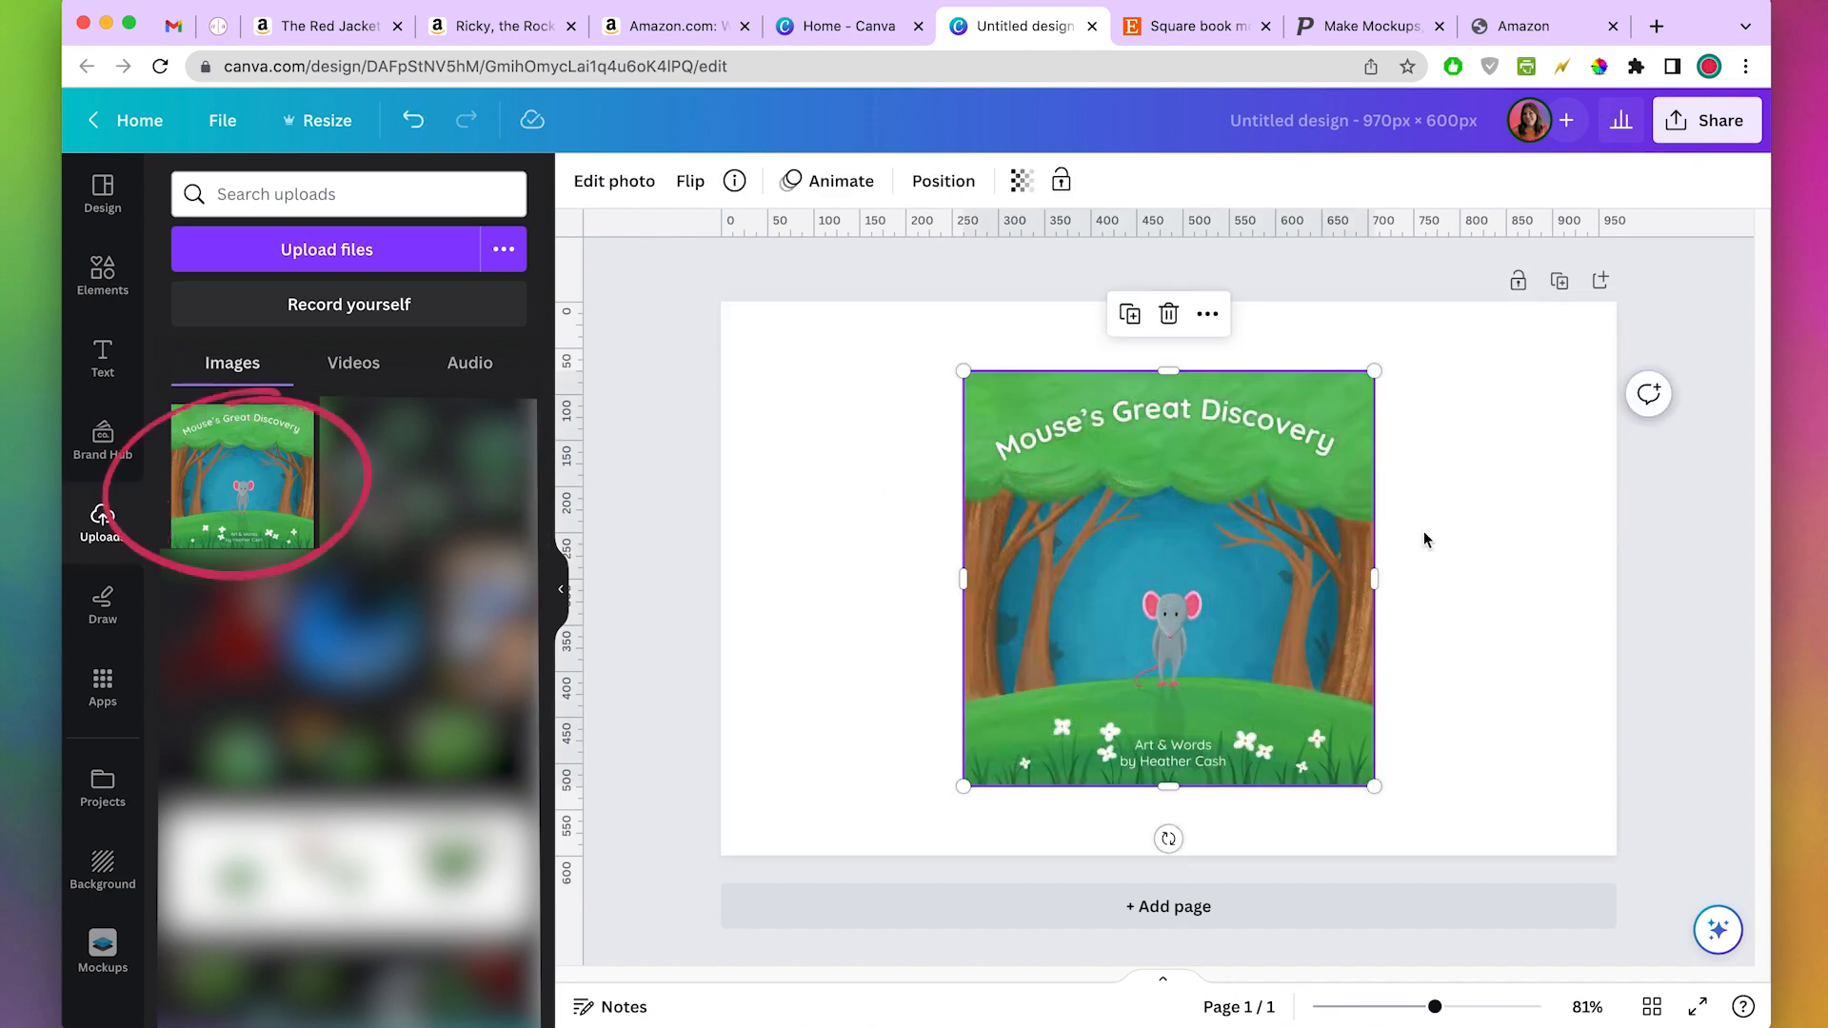
{"action": "mouse_move", "coordinate": [1148, 532]}
{"action": "left_mouse_down"}
{"action": "mouse_move", "coordinate": [962, 519]}
{"action": "mouse_move", "coordinate": [1014, 569]}
{"action": "left_mouse_up"}
{"action": "left_click", "coordinate": [1246, 653]}
{"action": "left_click", "coordinate": [1418, 531]}
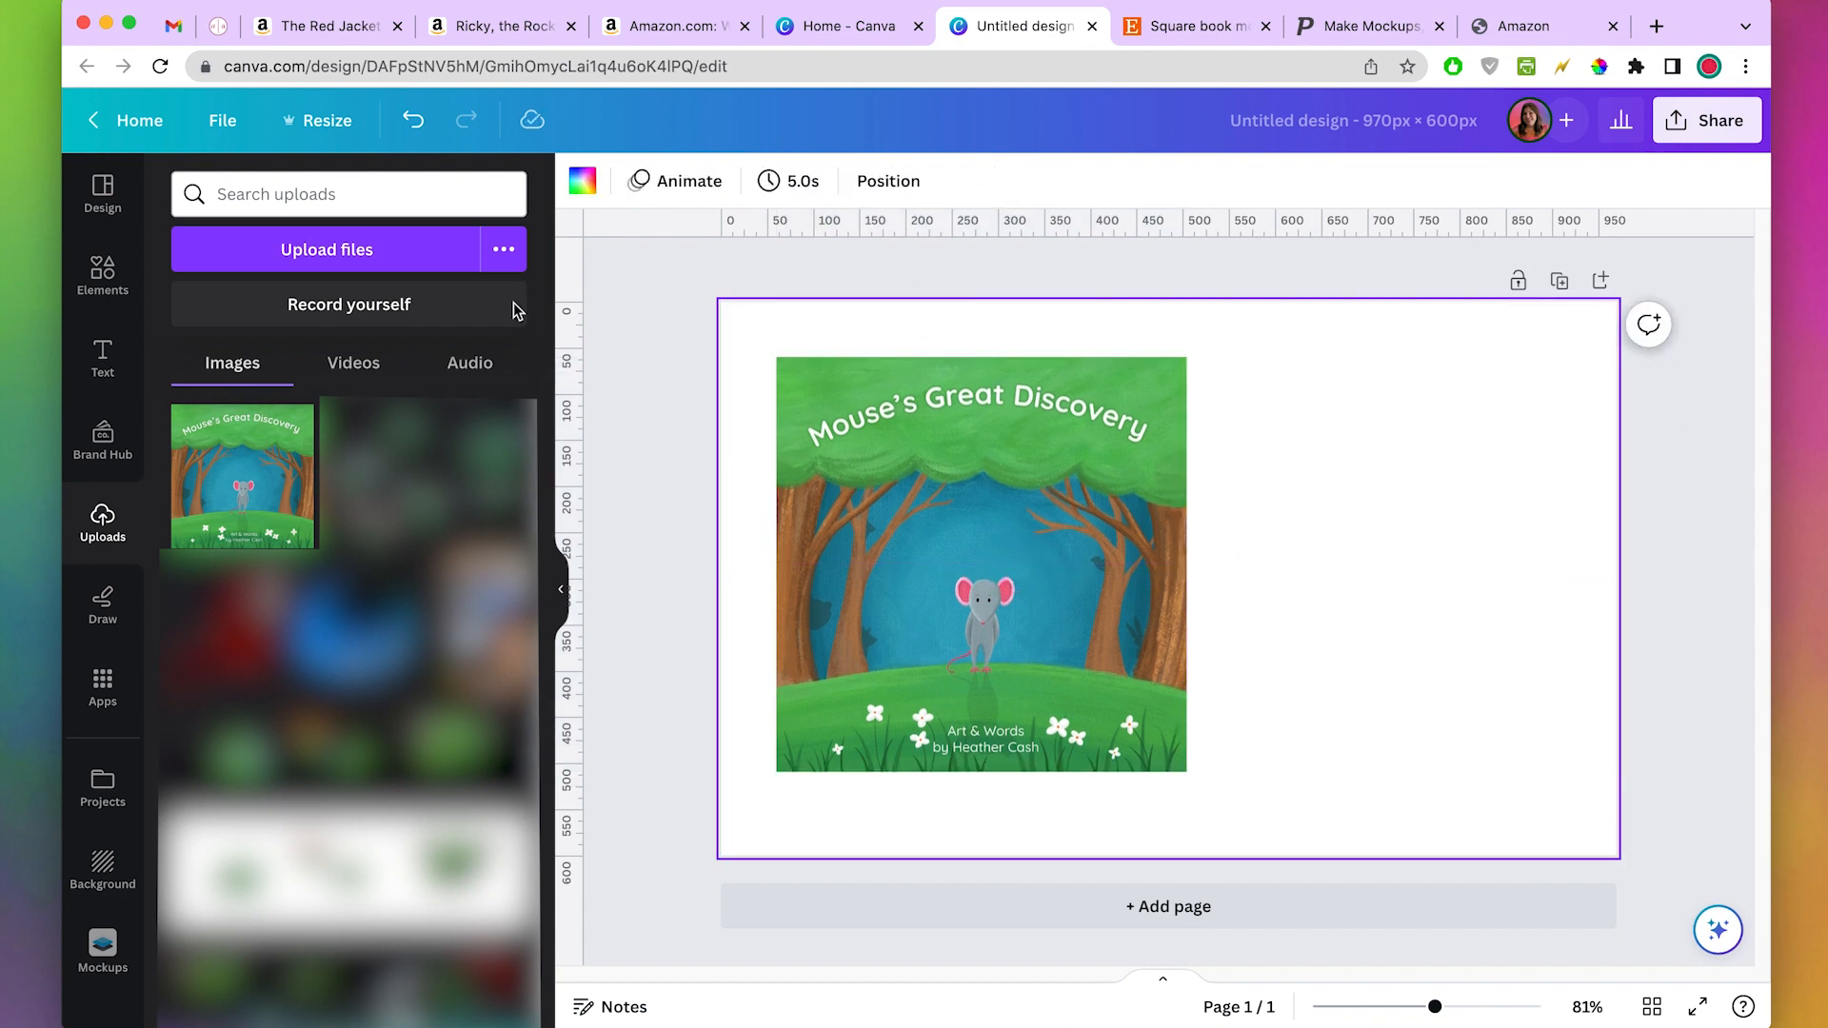
- Add body text beside the cover reading "Join Mouse on his journey of self-discovery and friendship!"
{"action": "left_click", "coordinate": [123, 371]}
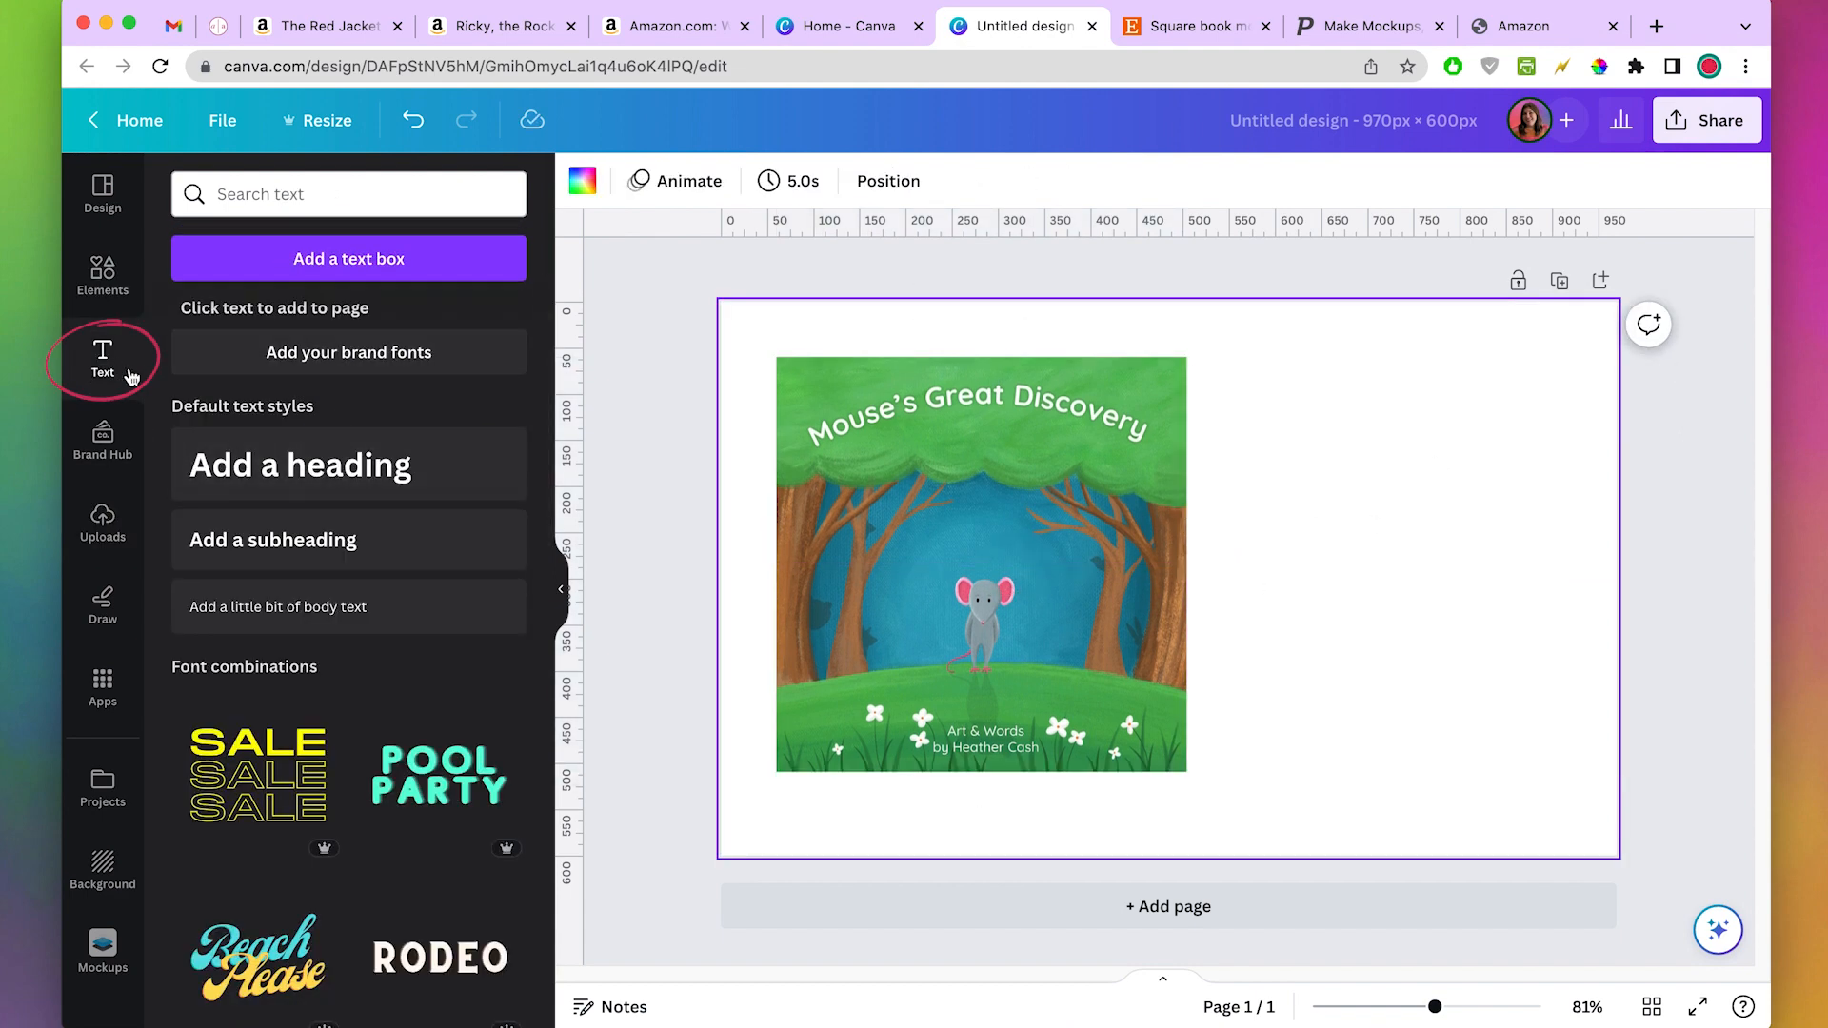
{"action": "left_click", "coordinate": [266, 605]}
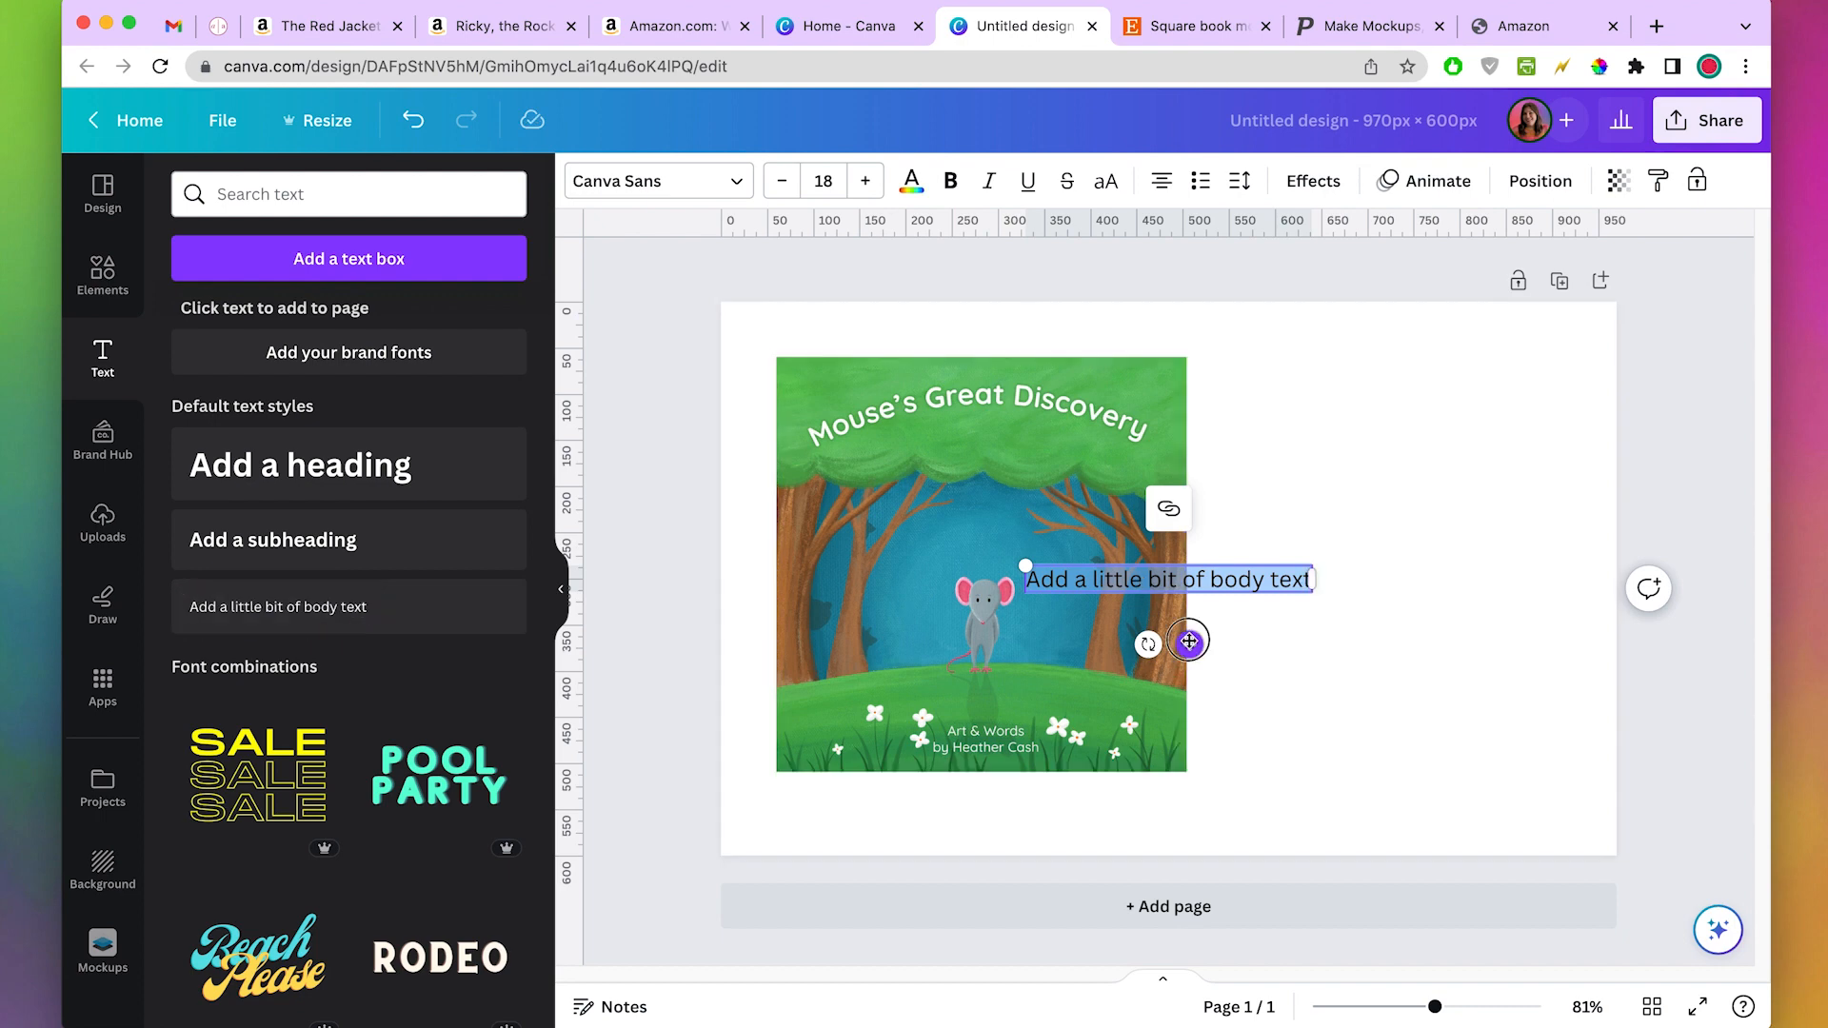
{"action": "left_click_drag", "start_coordinate": [1189, 641], "coordinate": [1397, 536]}
{"action": "type", "text": "Join Mouse on his journey of self-"}
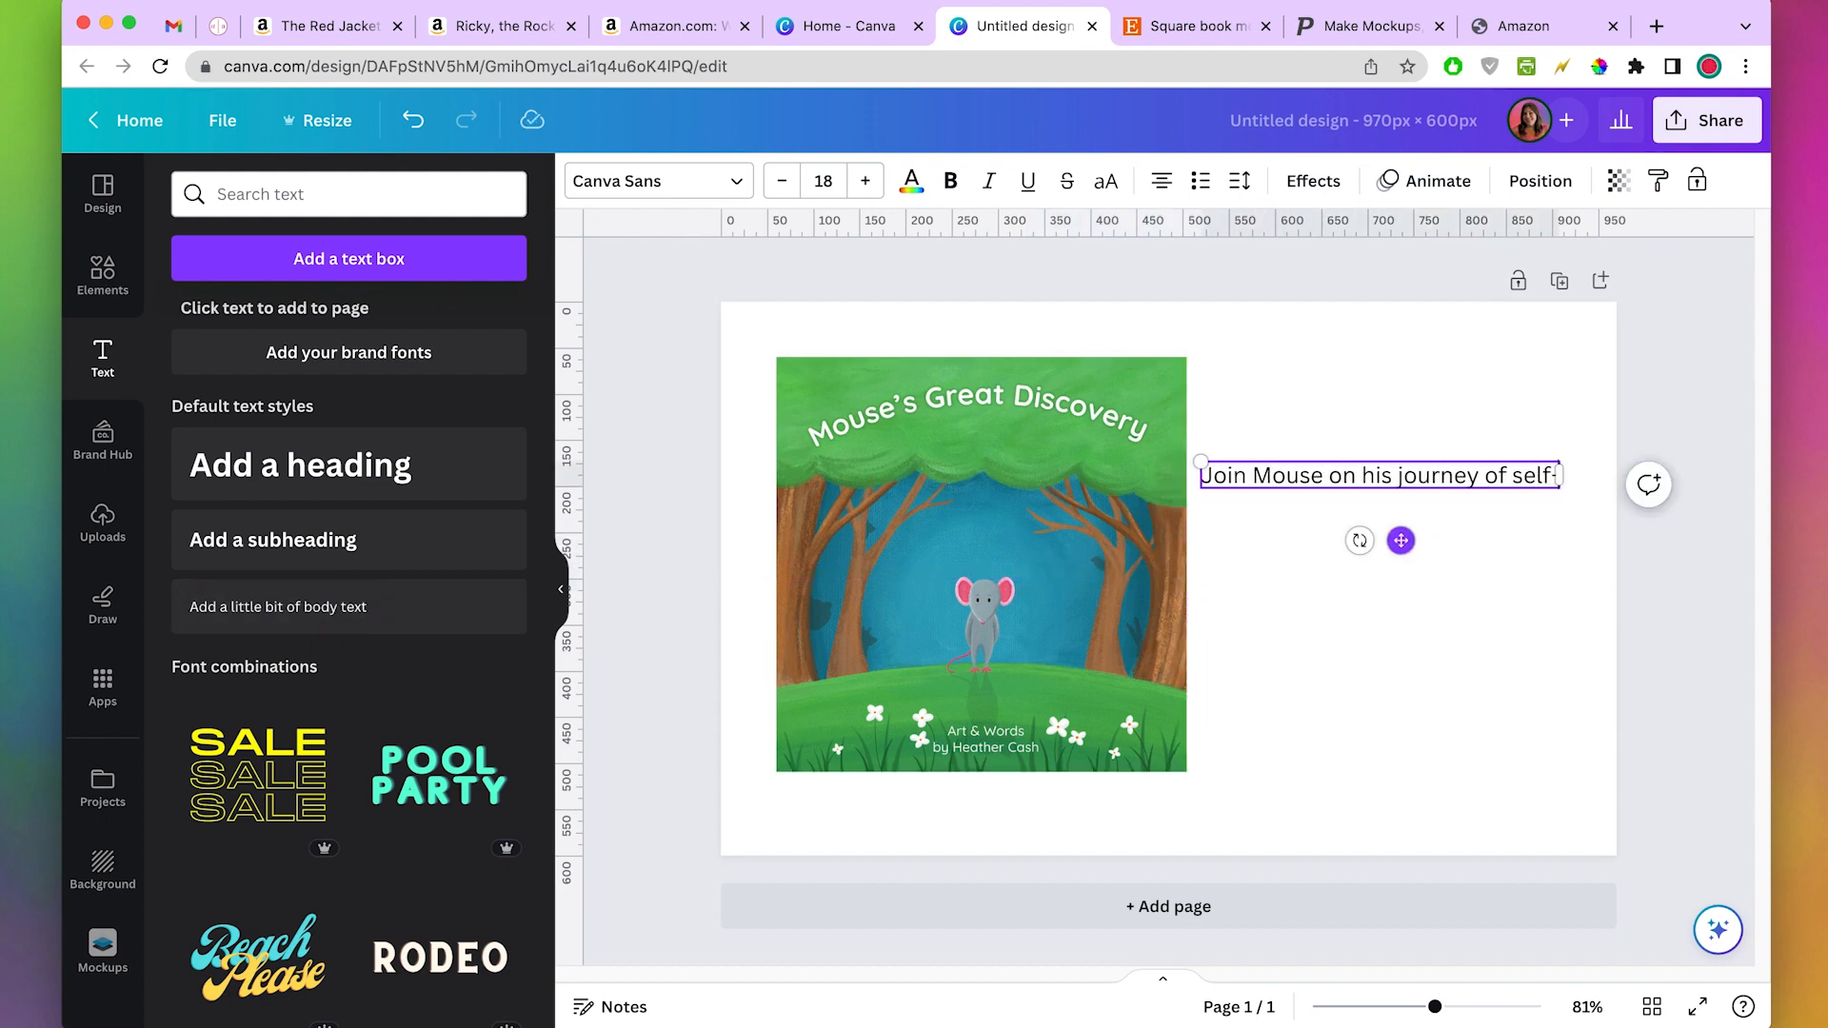
{"action": "type", "text": "discovery and friendship!"}
- Set the tagline in the Code Pro font, enlarge it to 21.7 and move it slightly closer to the cover
{"action": "left_click", "coordinate": [657, 181]}
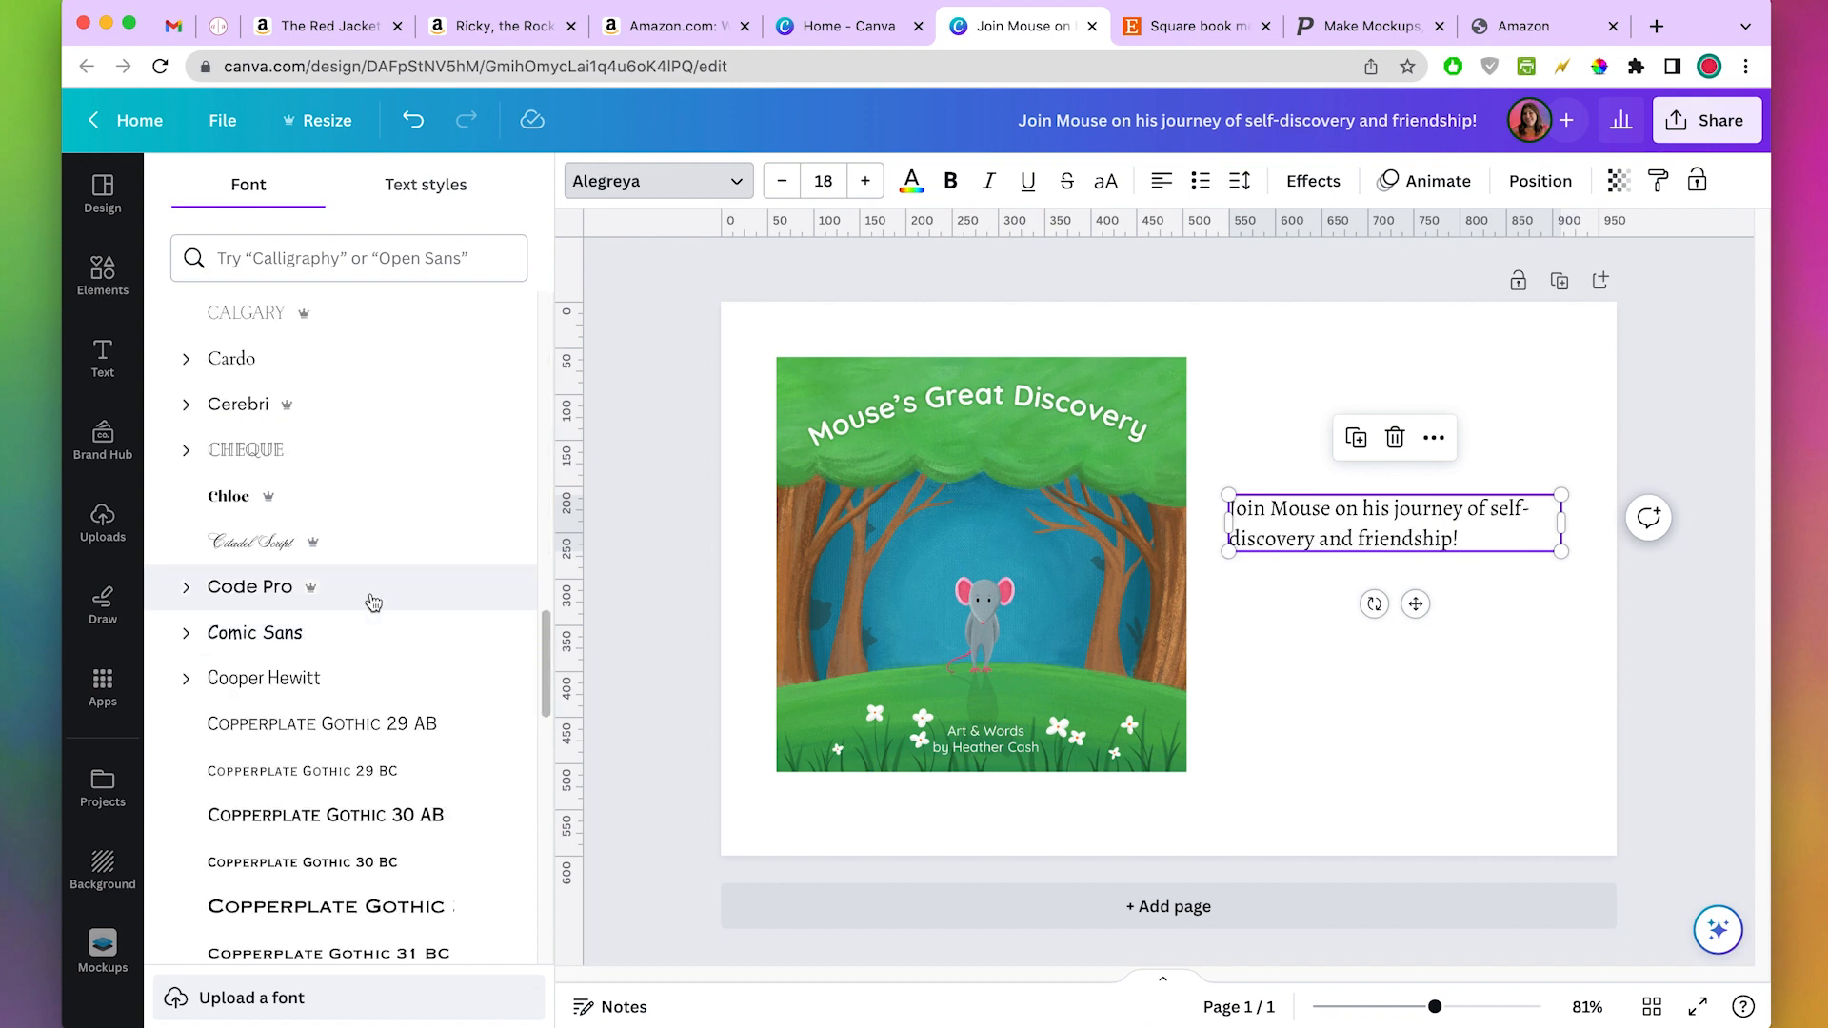
{"action": "left_click", "coordinate": [372, 600]}
{"action": "left_click_drag", "start_coordinate": [1559, 575], "coordinate": [1590, 647]}
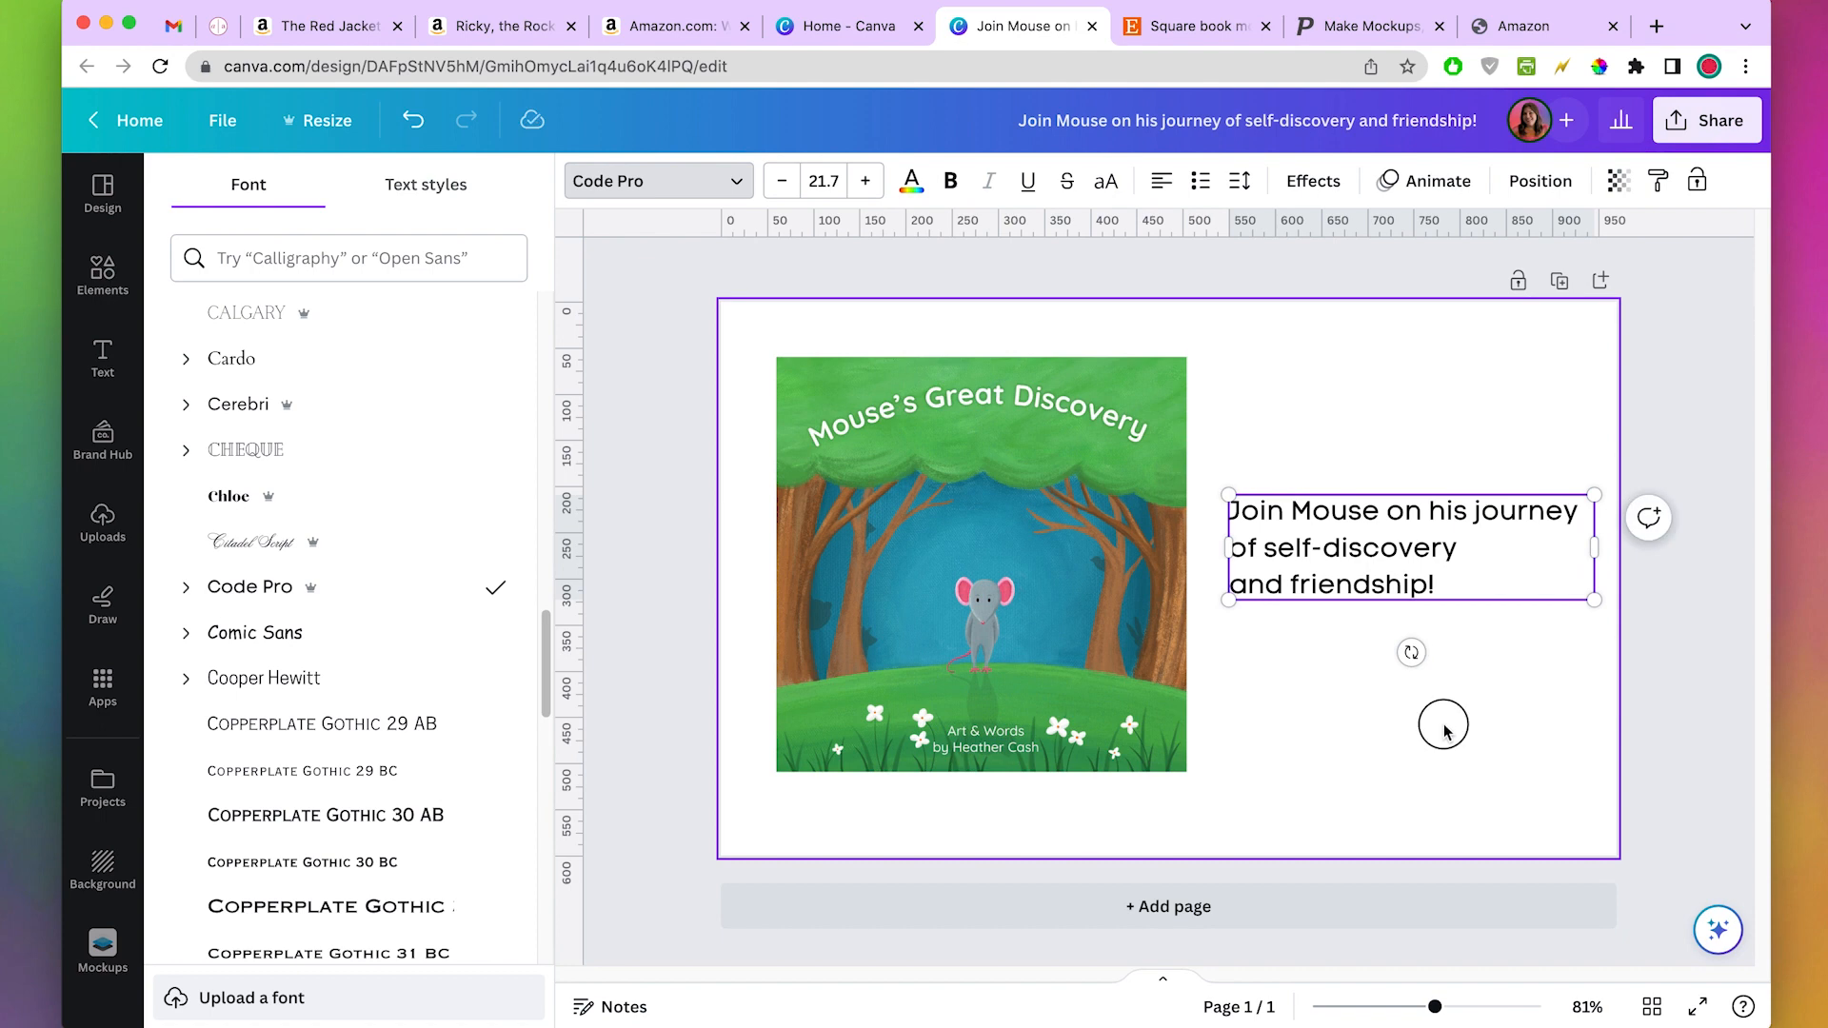
{"action": "left_click", "coordinate": [1327, 723]}
{"action": "left_click_drag", "start_coordinate": [1332, 562], "coordinate": [1311, 556]}
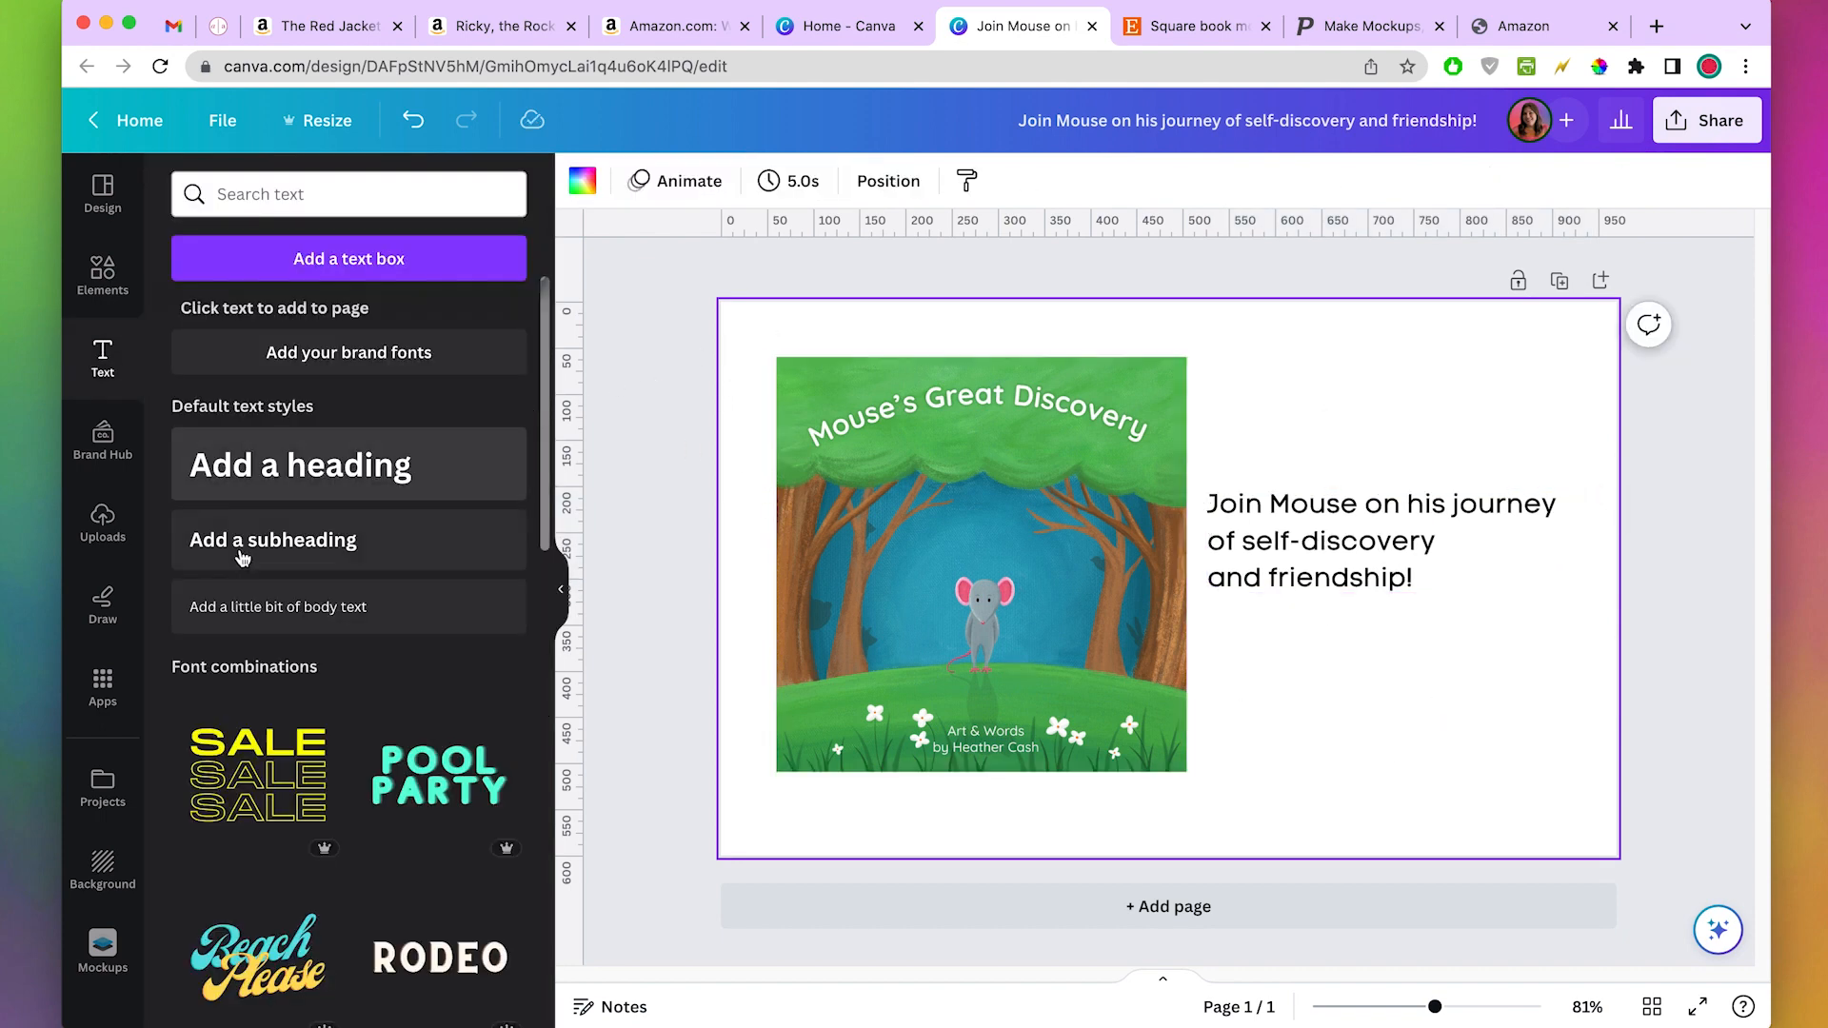
- Search the elements for "sky background", add the soft light-blue sky graphic and set it as the page background
{"action": "left_click", "coordinate": [103, 269]}
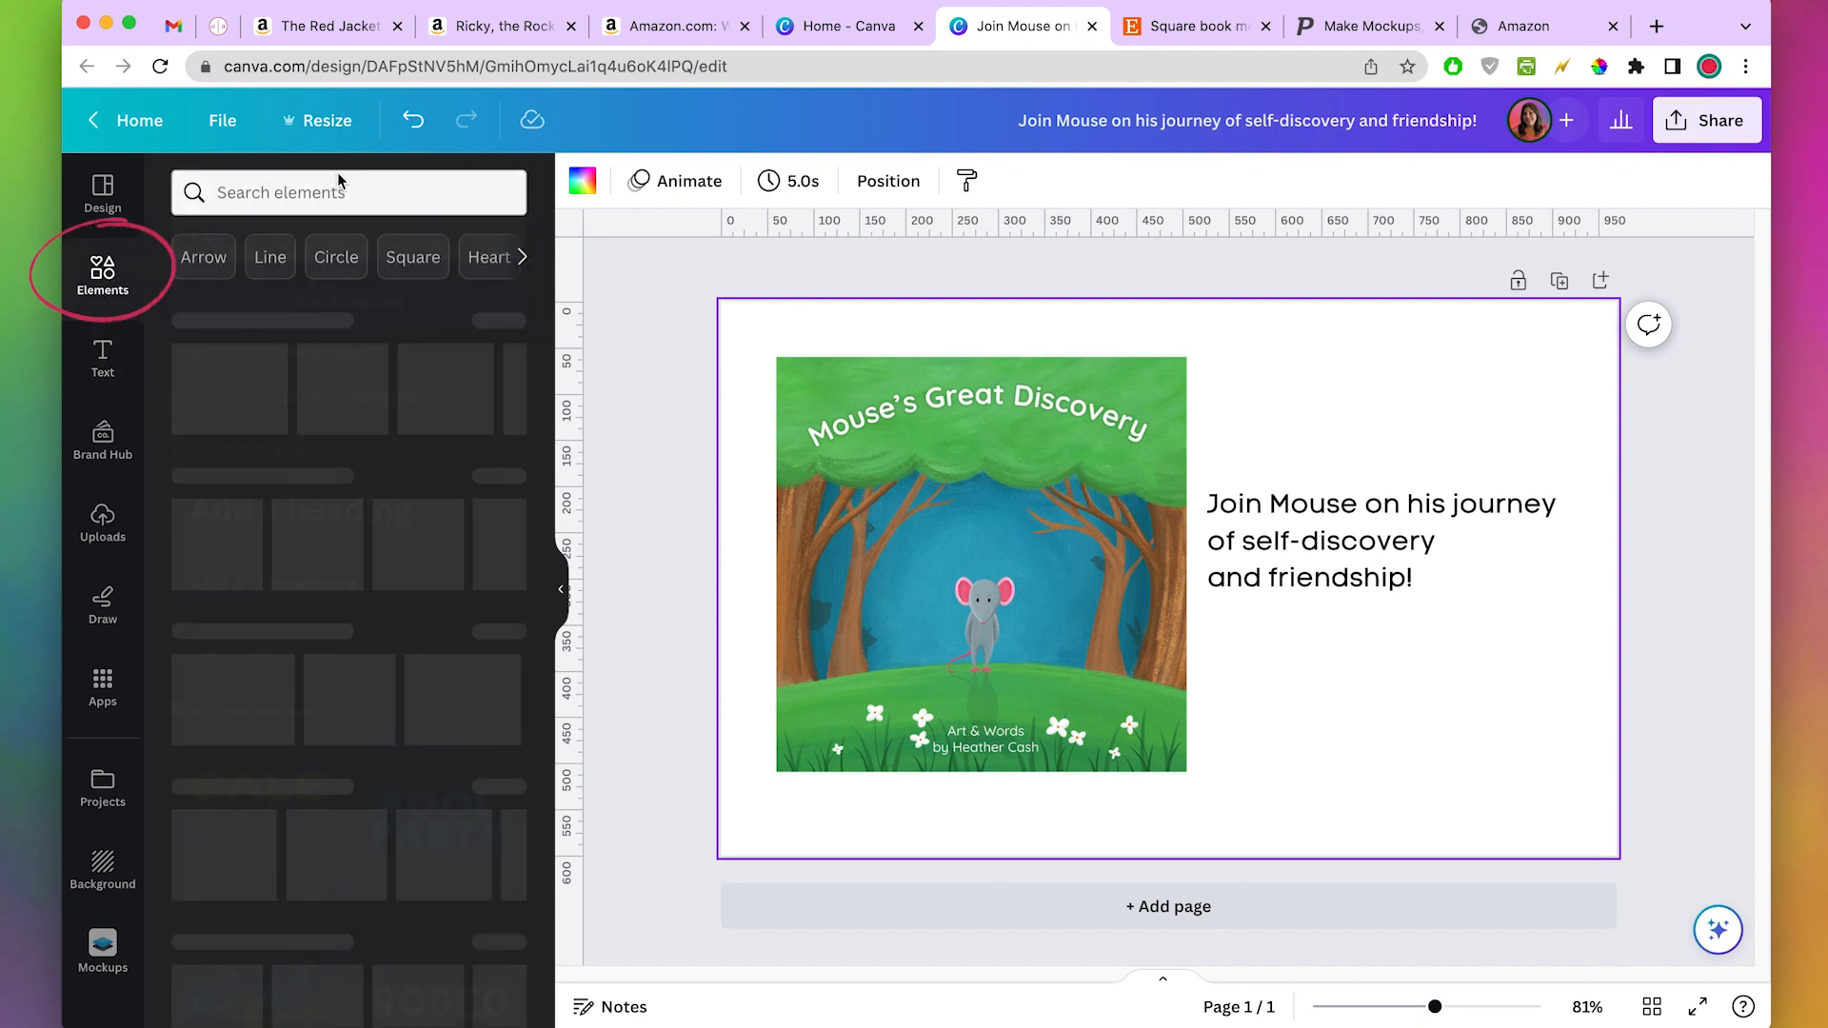
{"action": "left_click", "coordinate": [363, 194]}
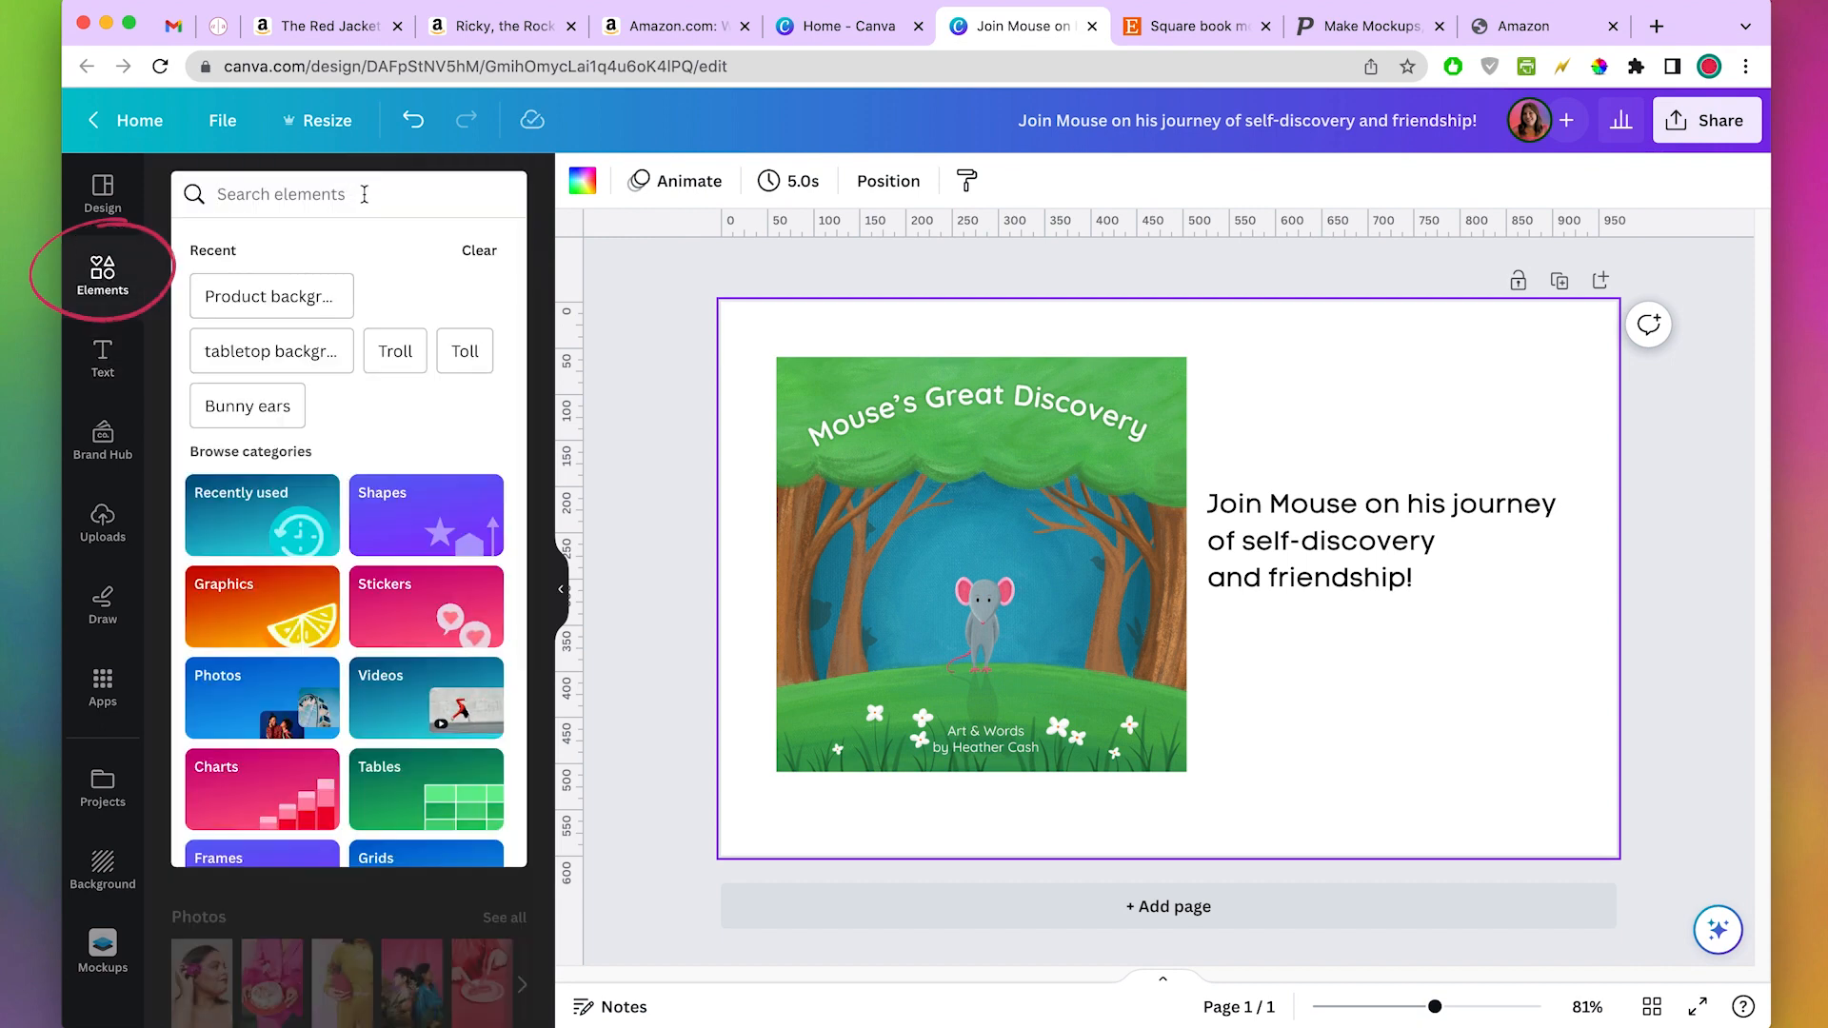
{"action": "type", "text": "sky ba"}
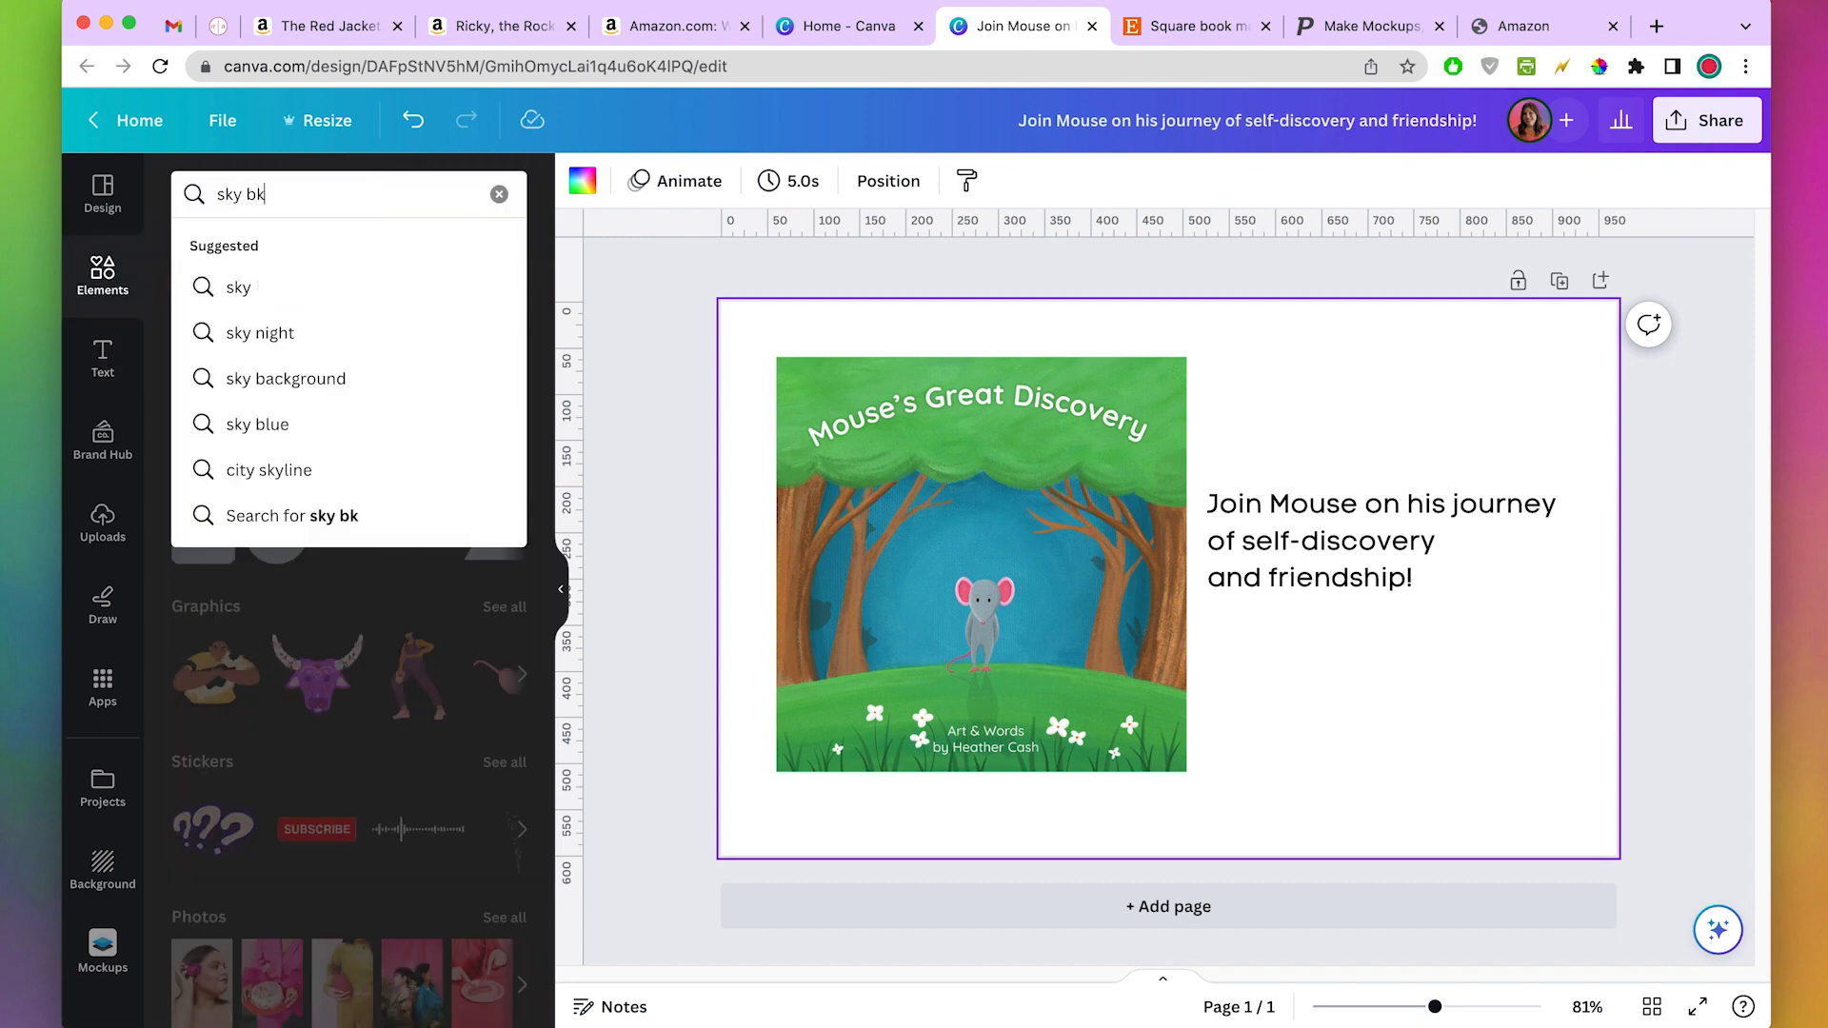
{"action": "type", "text": "ckground"}
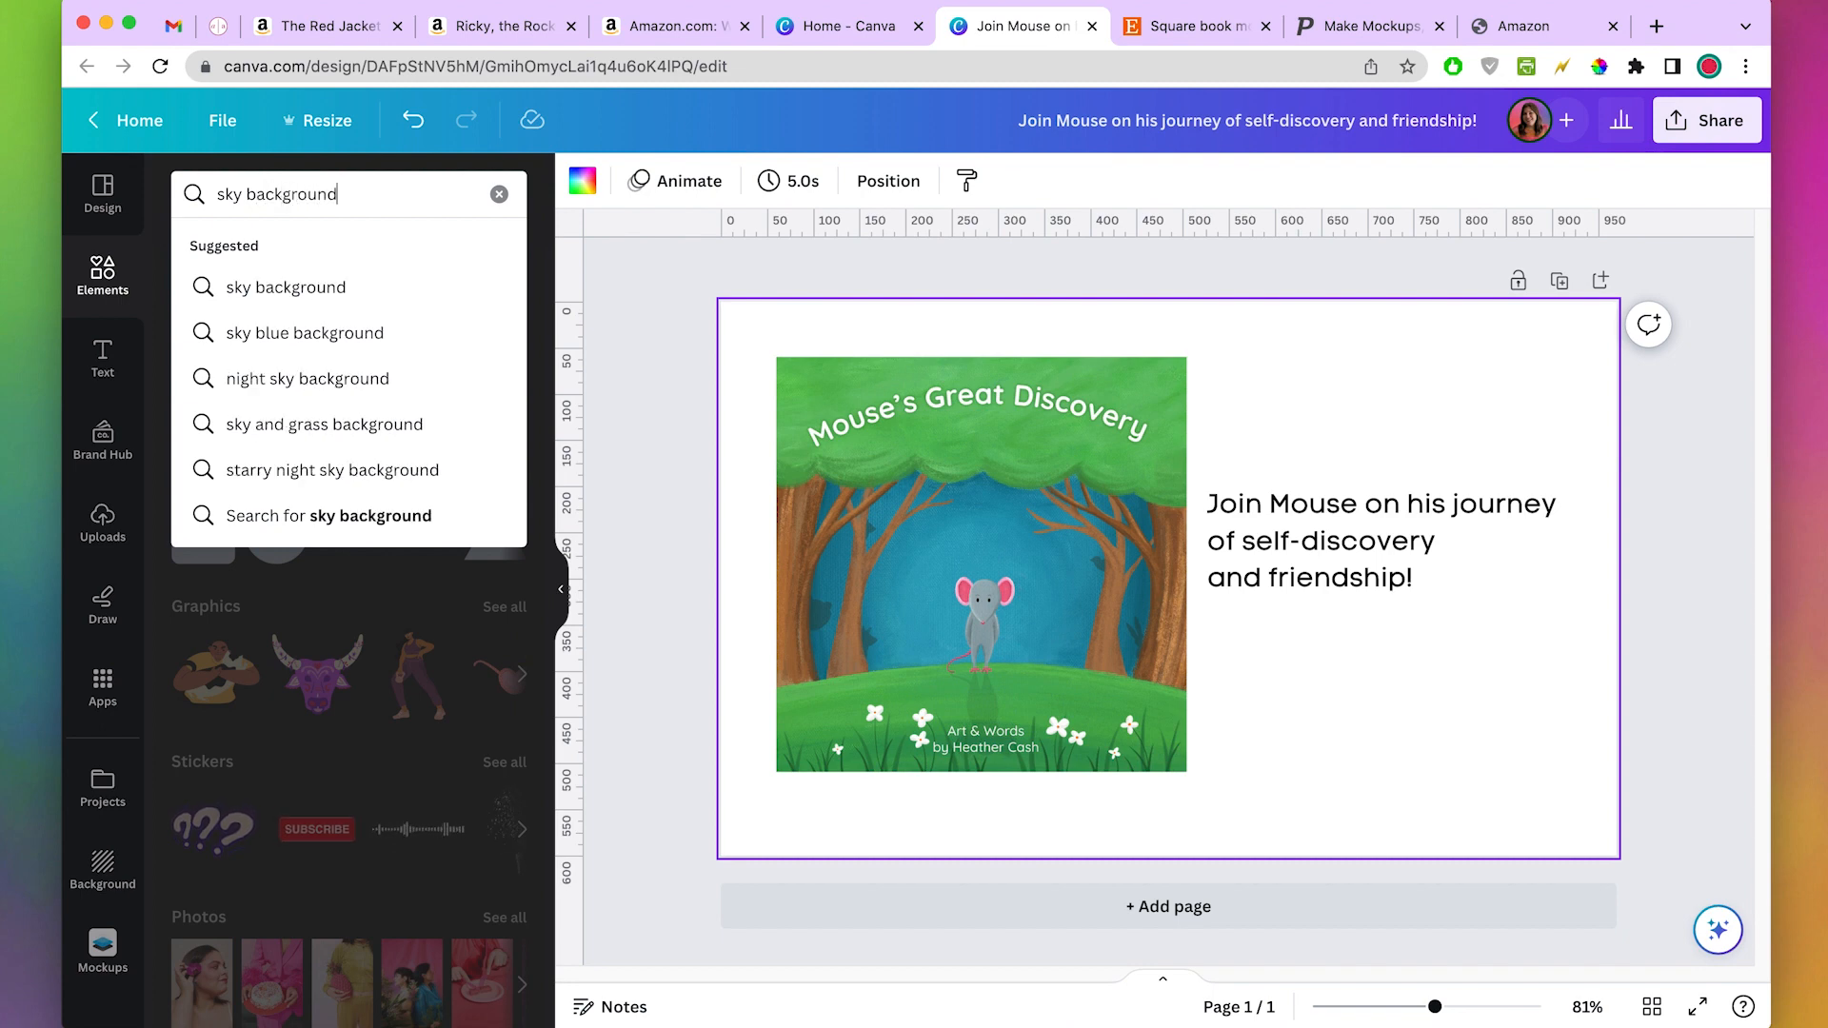
{"action": "key", "text": "Return"}
{"action": "left_click", "coordinate": [247, 457]}
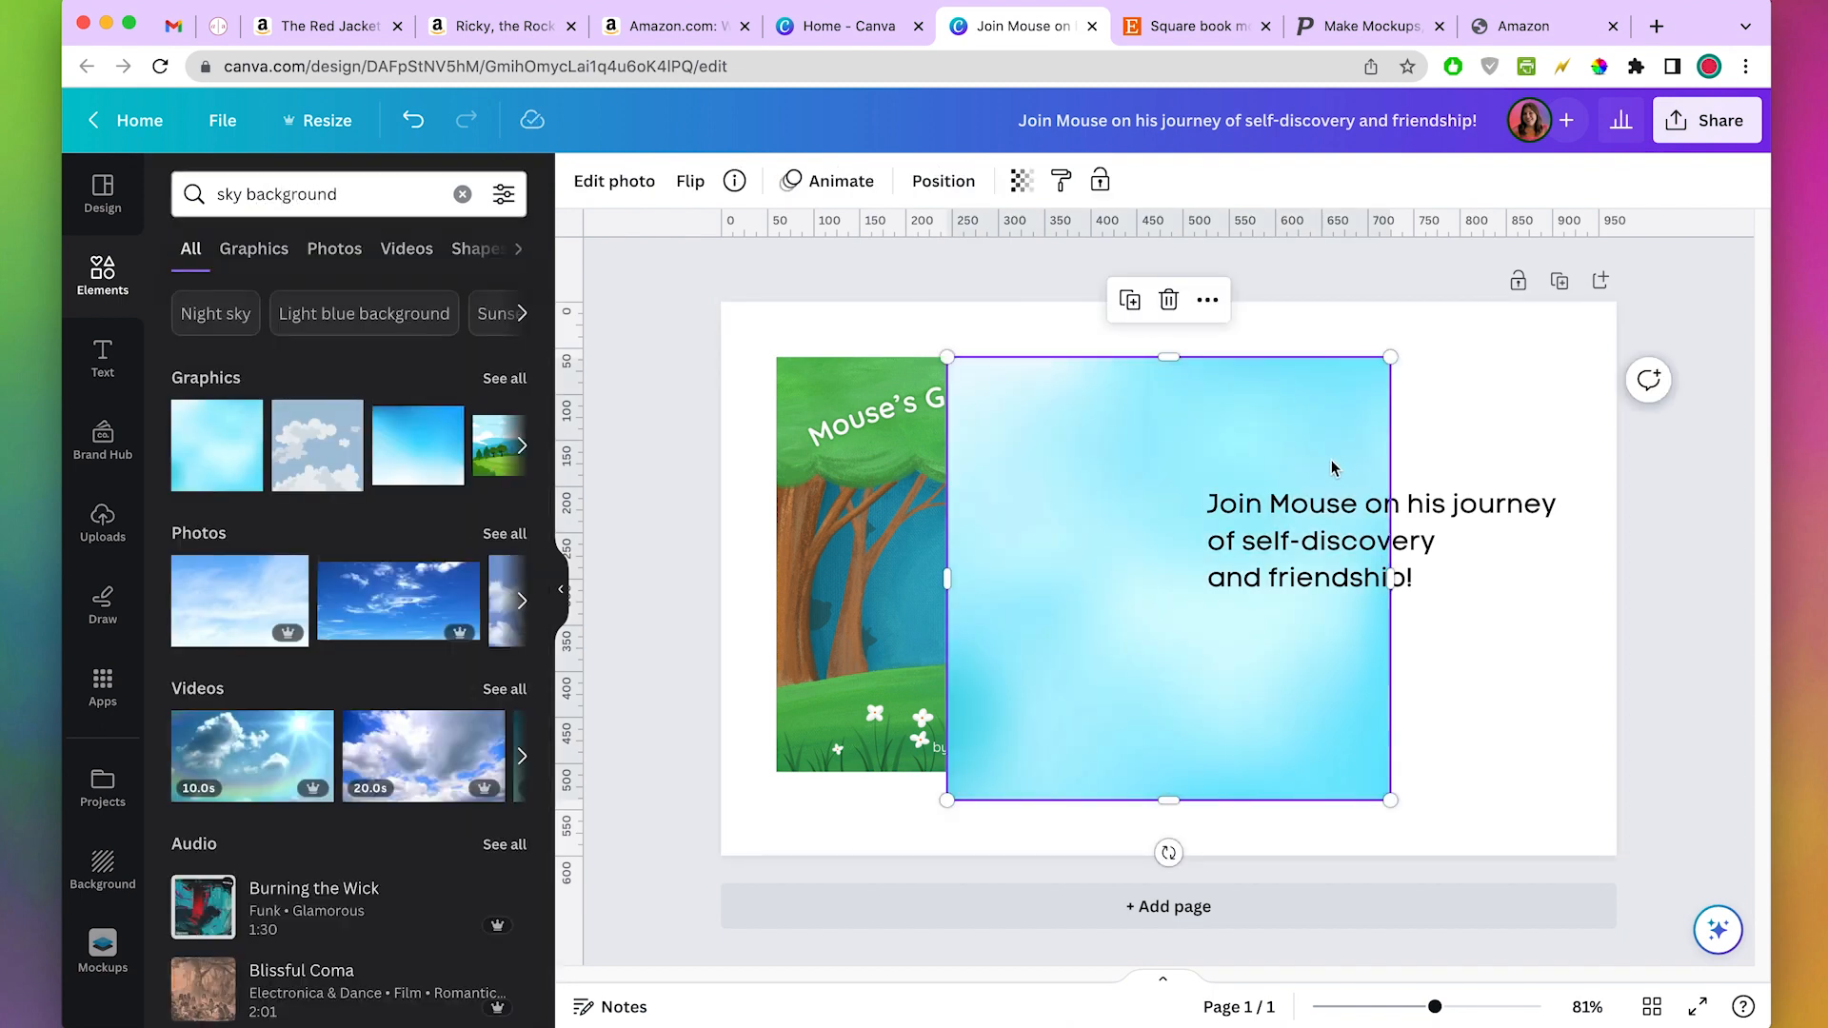
{"action": "left_click_drag", "start_coordinate": [1190, 457], "coordinate": [976, 400]}
{"action": "right_click", "coordinate": [986, 400]}
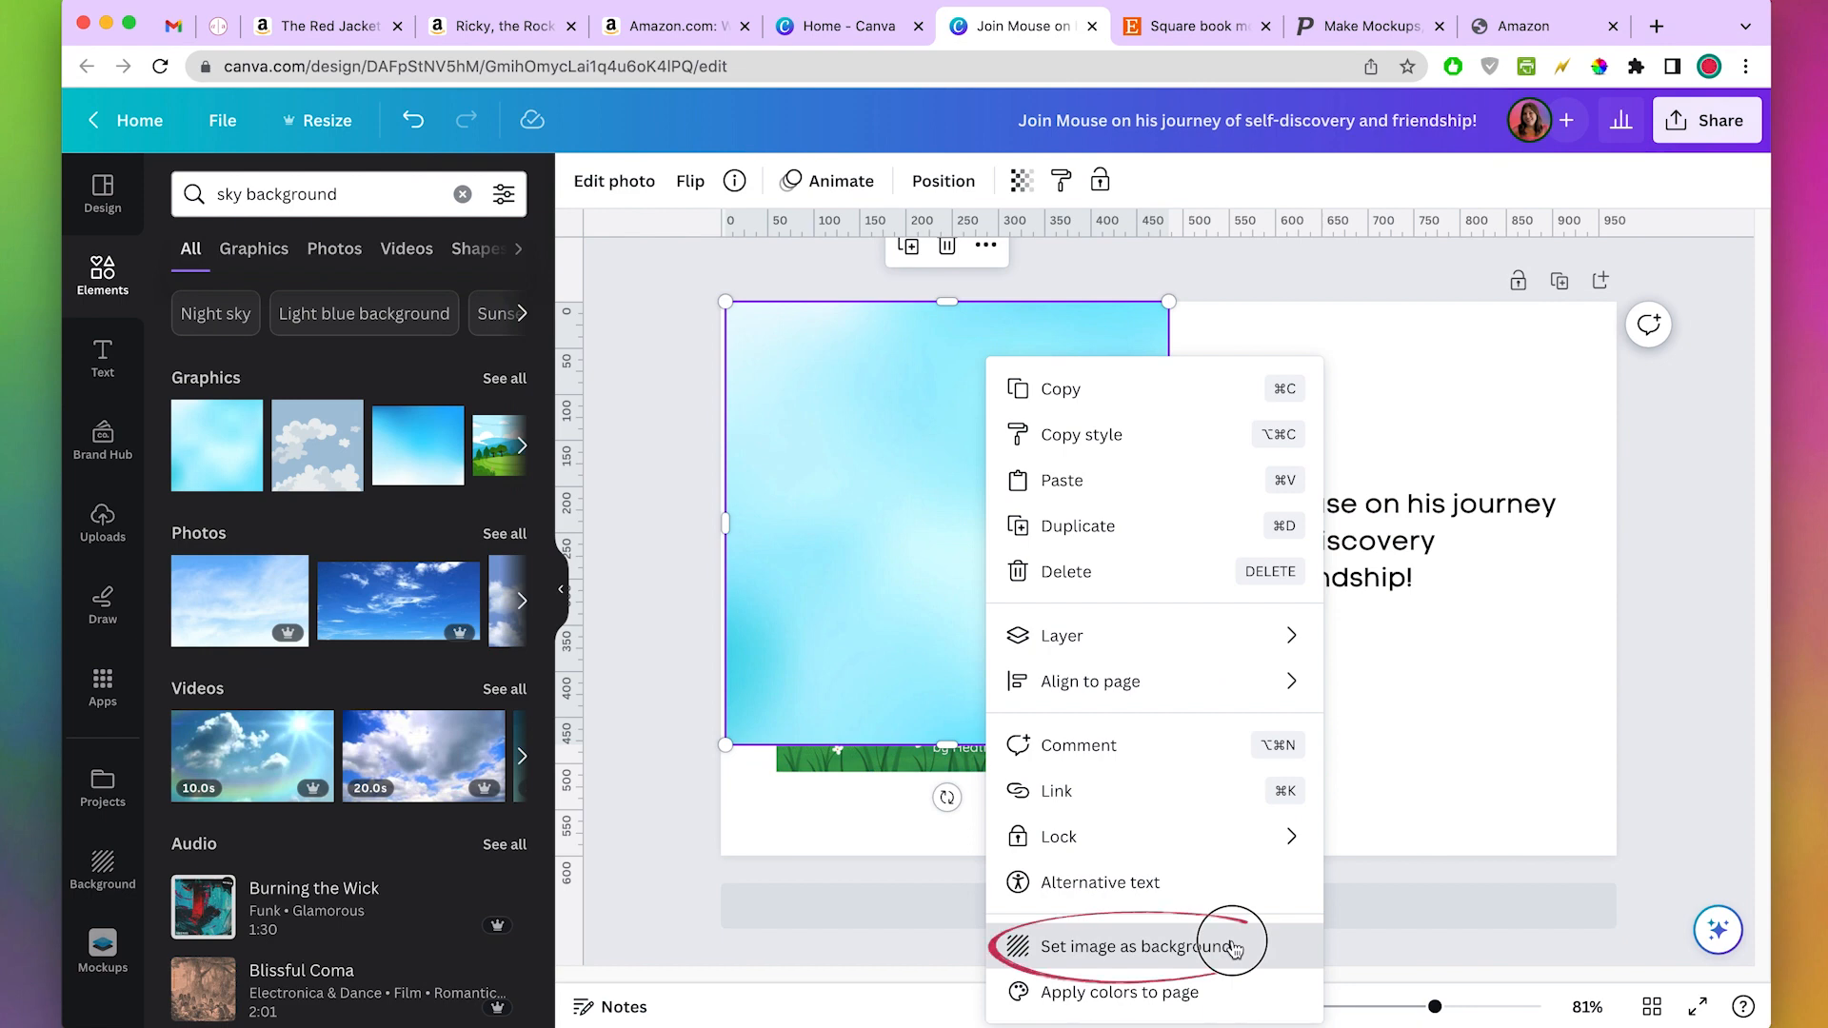
{"action": "left_click", "coordinate": [1133, 946]}
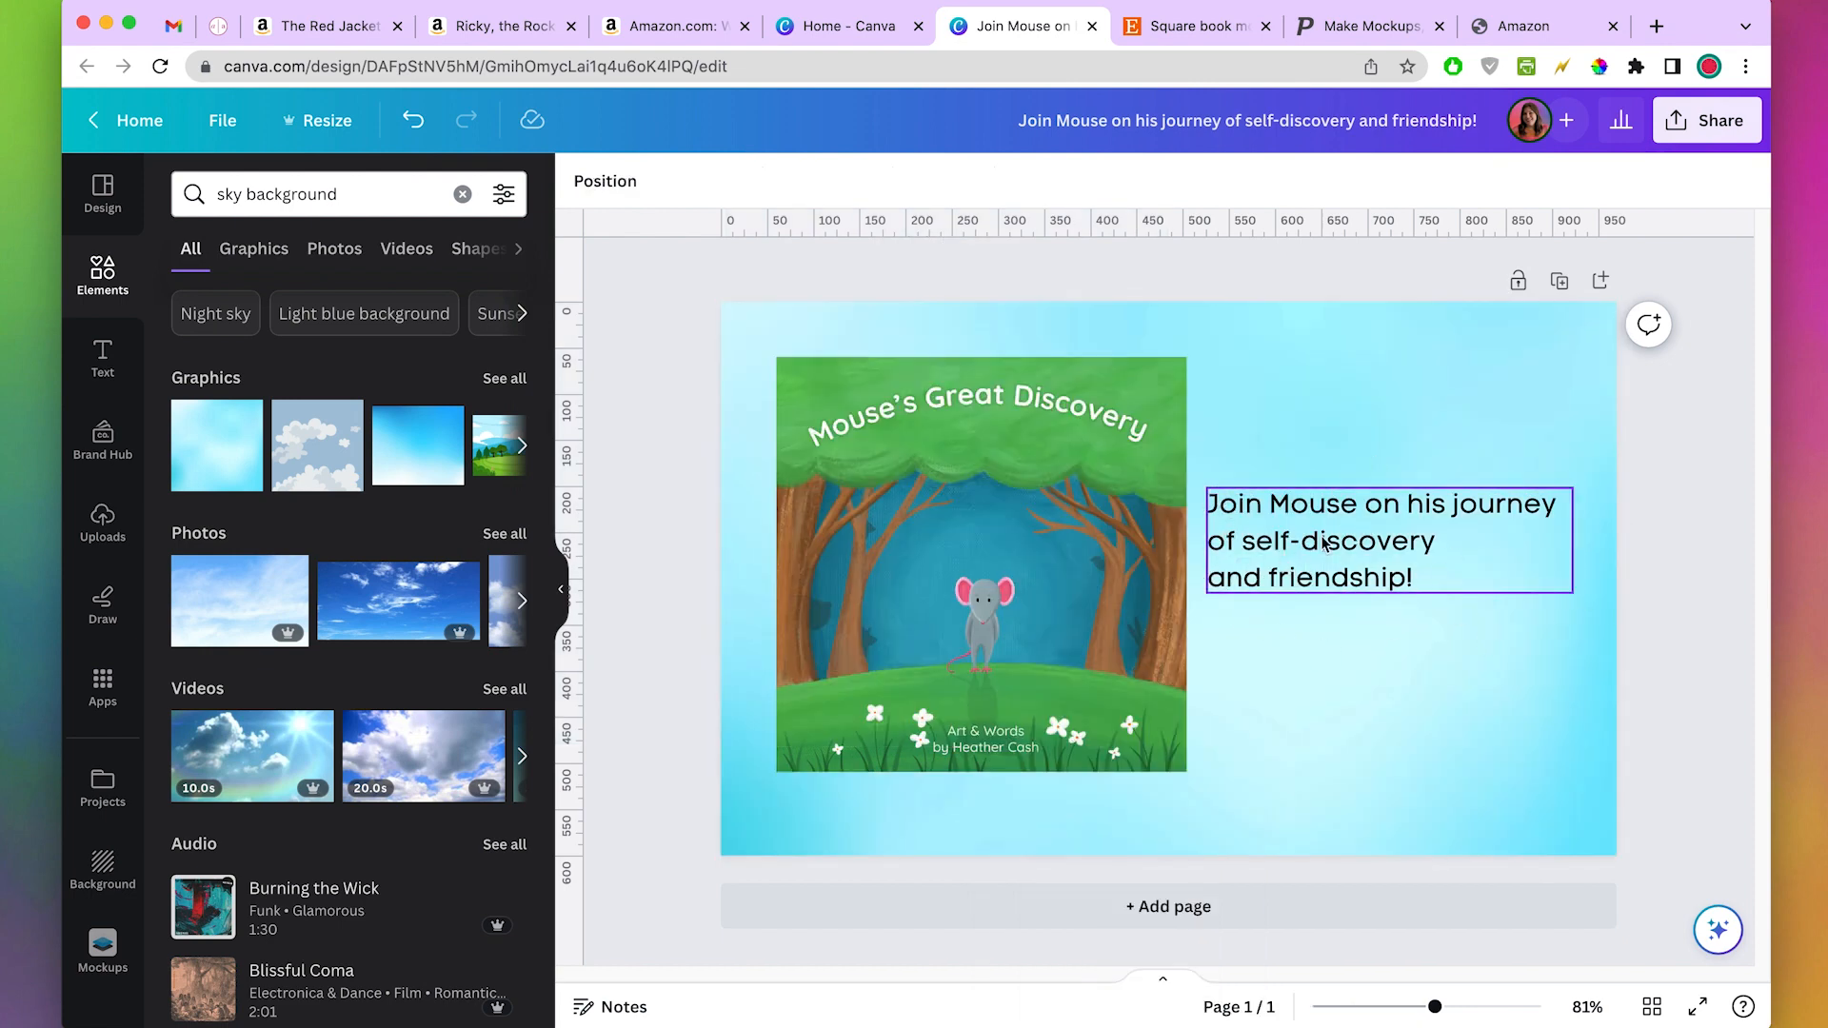
- Search for "cloud" graphics, add the first plain white cloud and scale it to about 437 × 228 px
{"action": "left_click", "coordinate": [369, 195]}
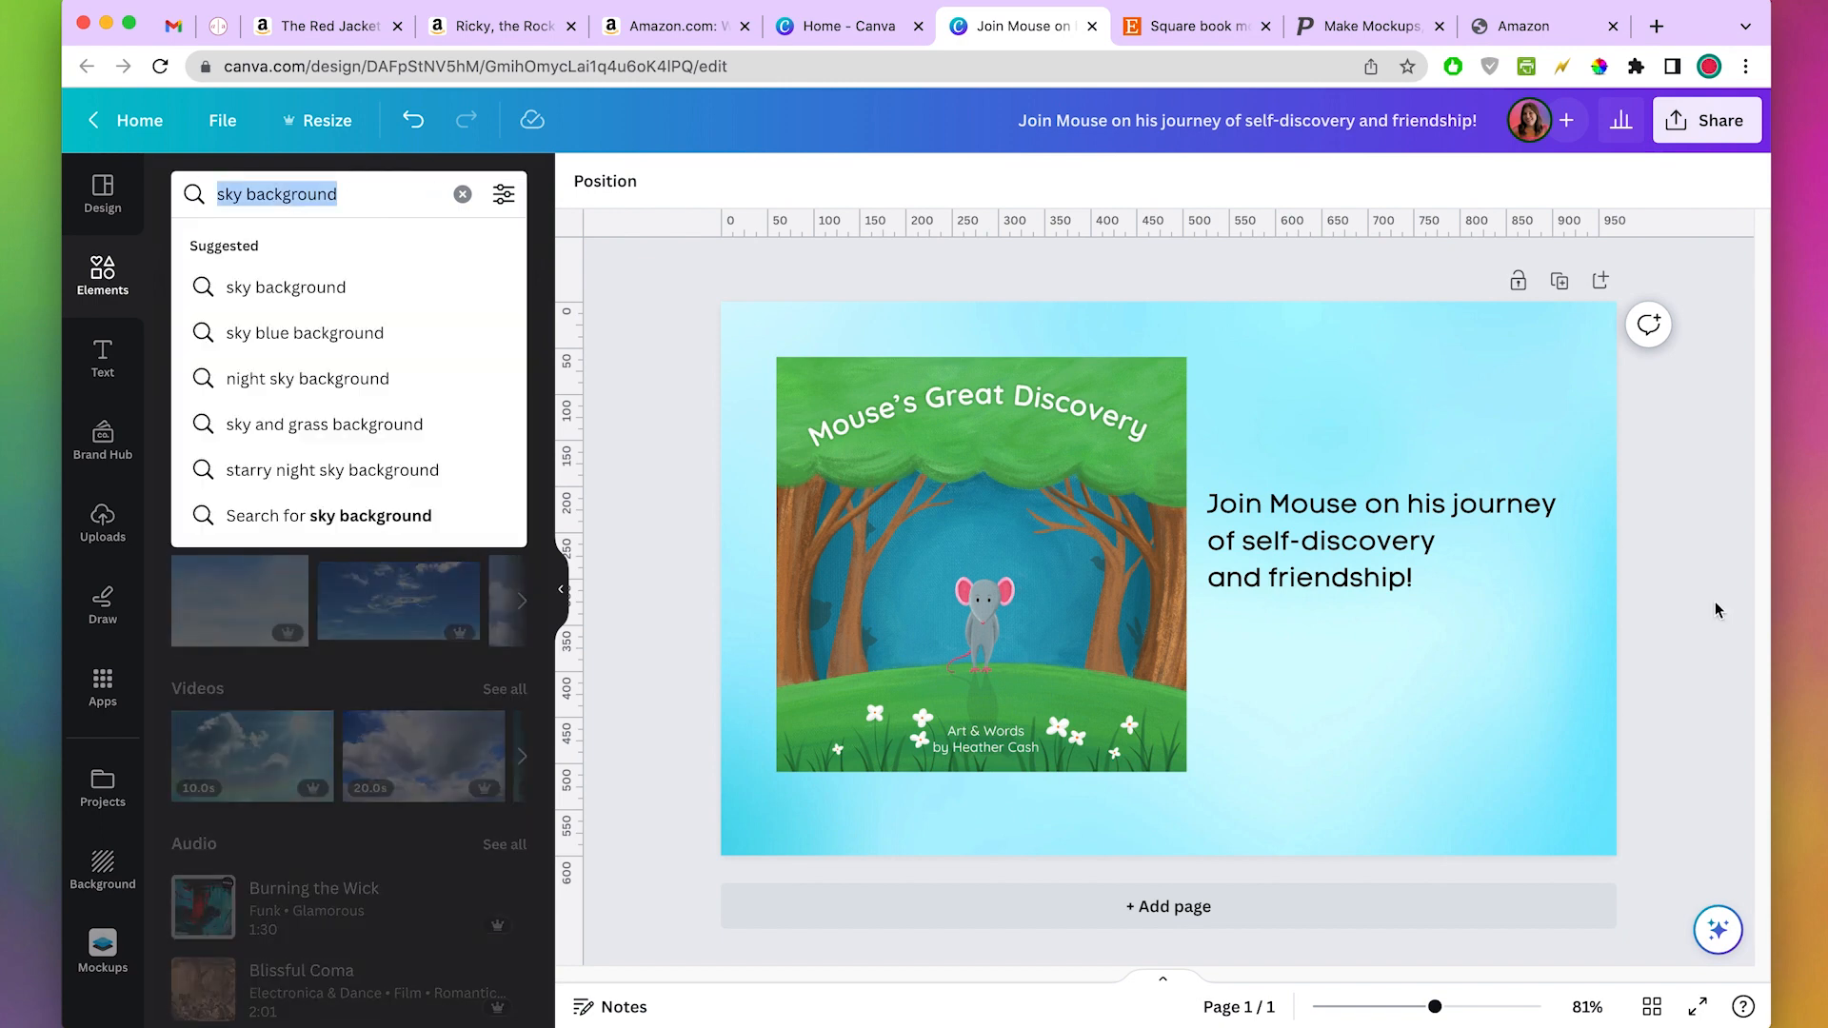
{"action": "type", "text": "cloud"}
{"action": "key", "text": "Return"}
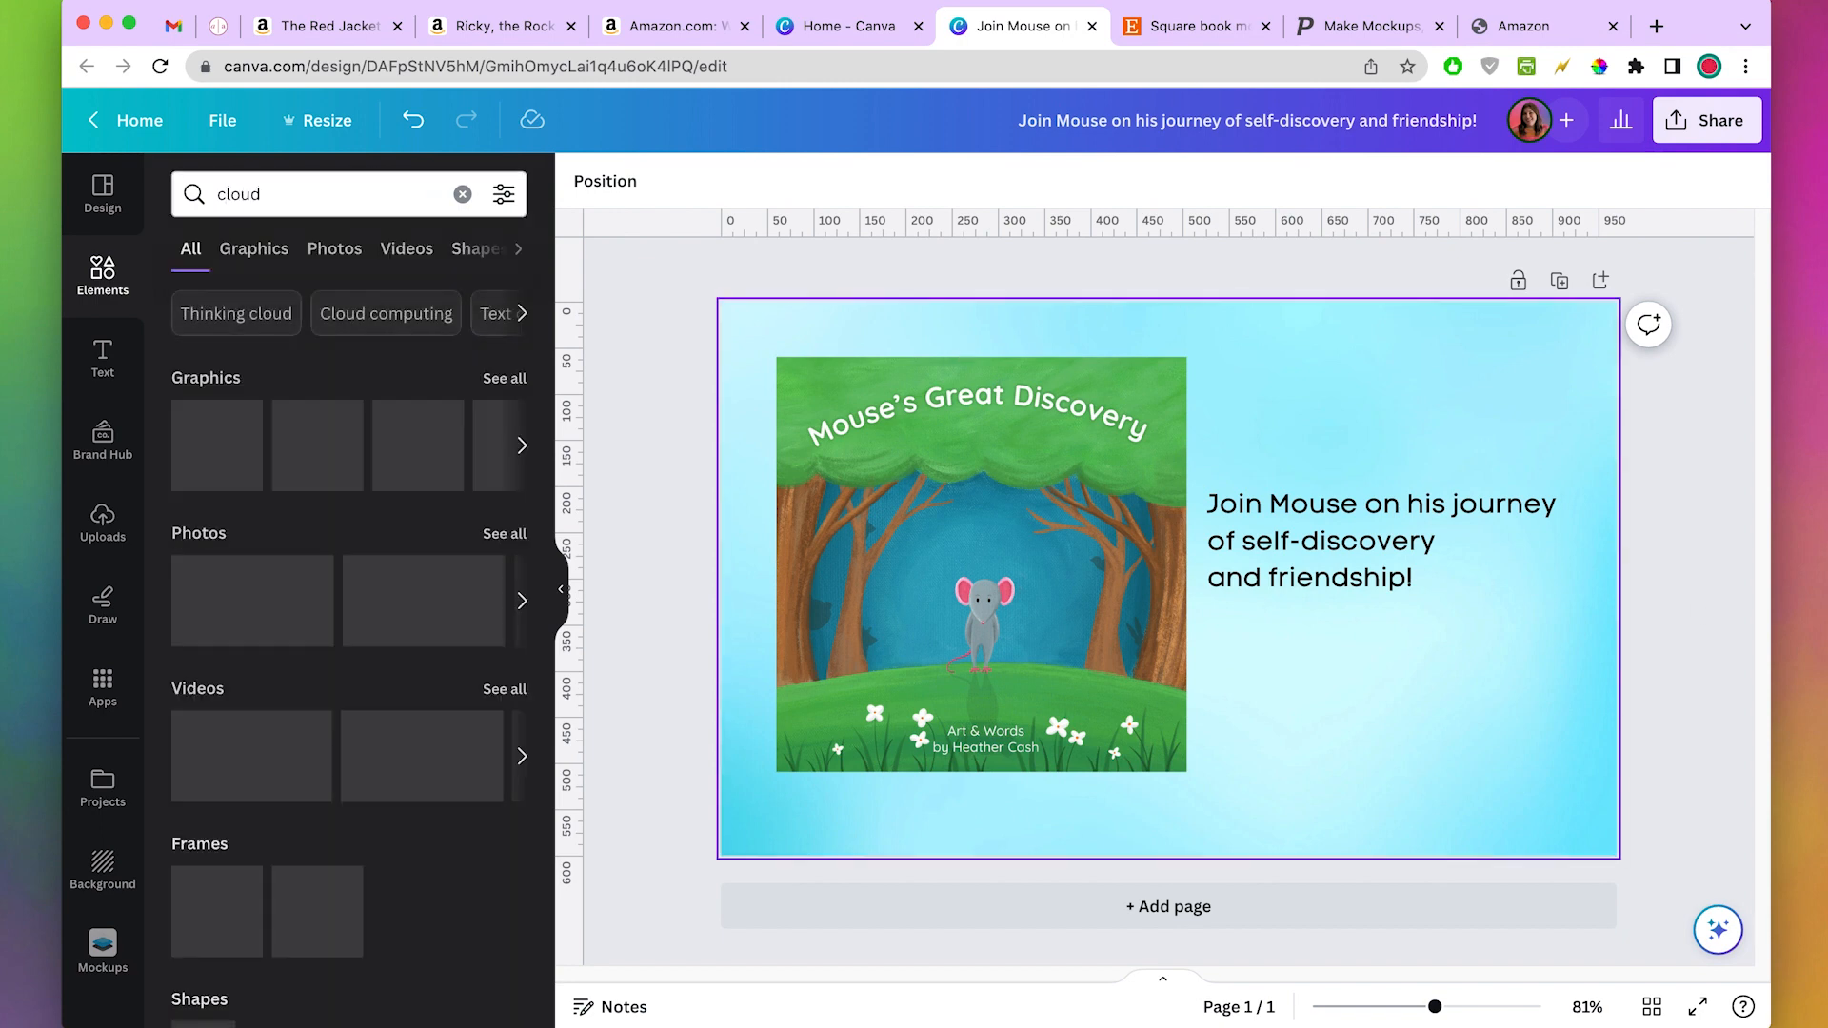
{"action": "left_click", "coordinate": [495, 381]}
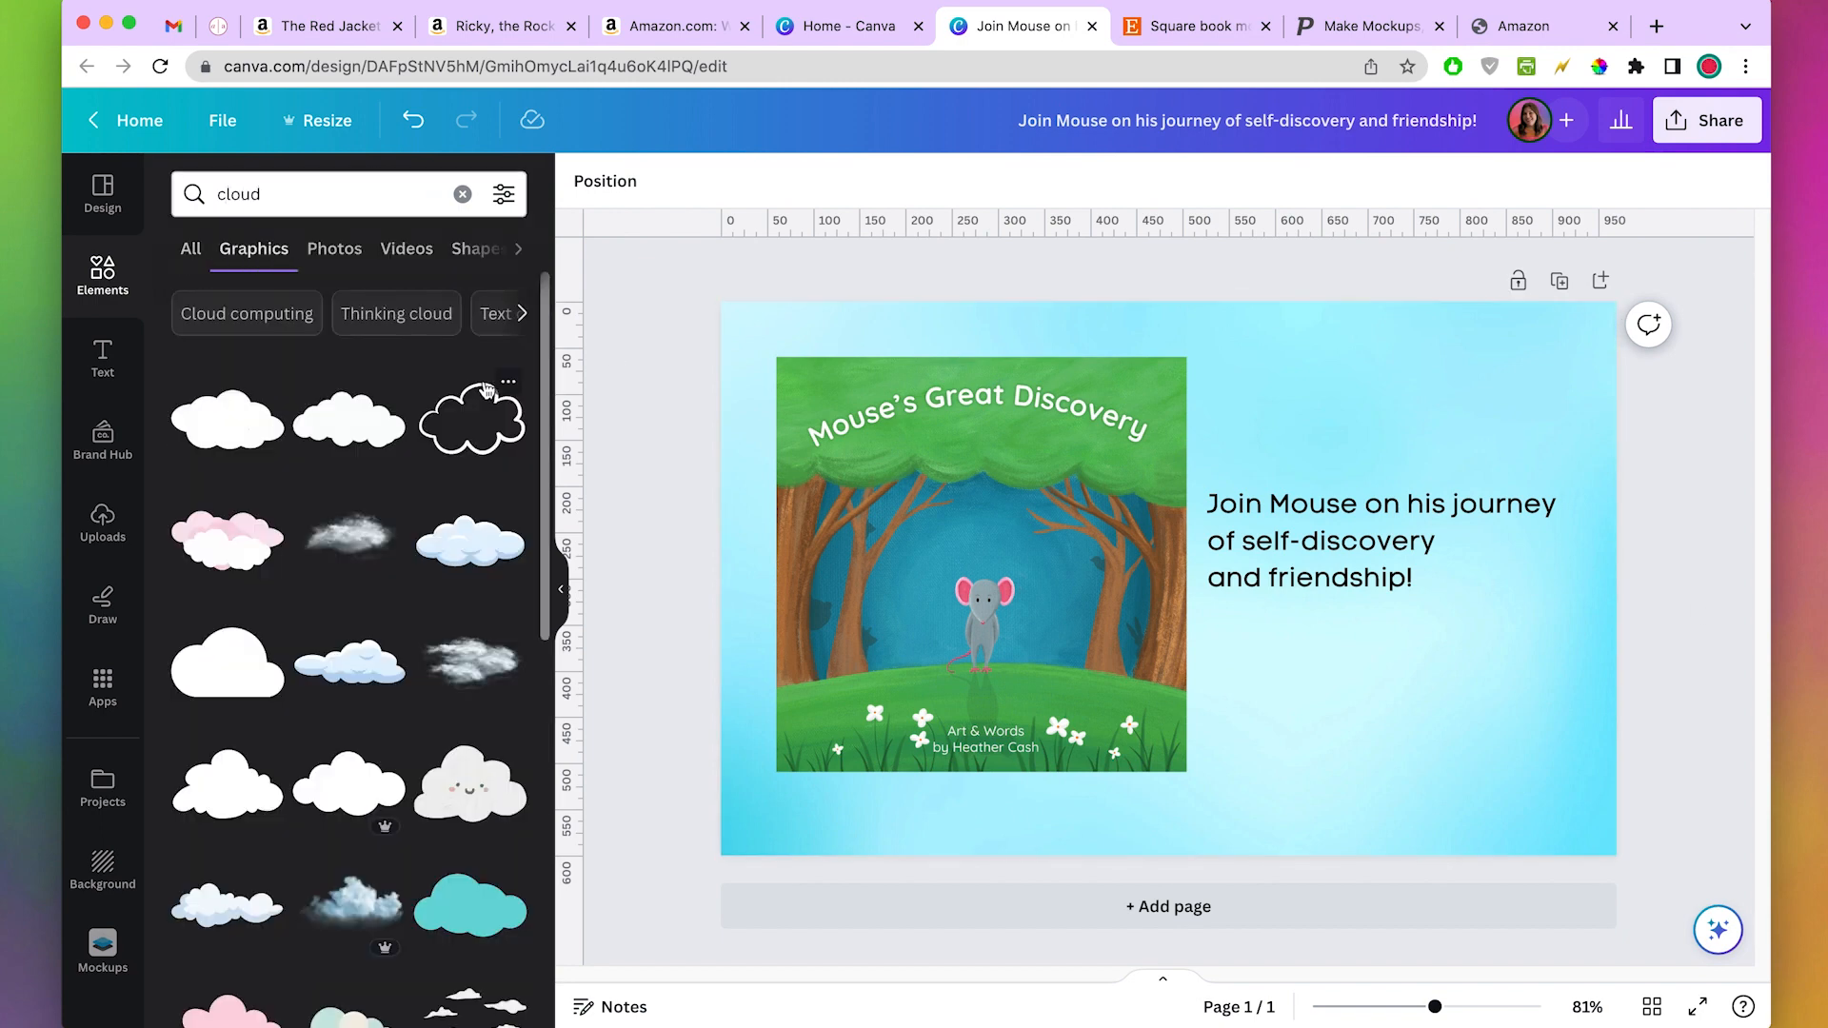
{"action": "left_click", "coordinate": [229, 430]}
{"action": "left_click_drag", "start_coordinate": [776, 372], "coordinate": [1095, 702]}
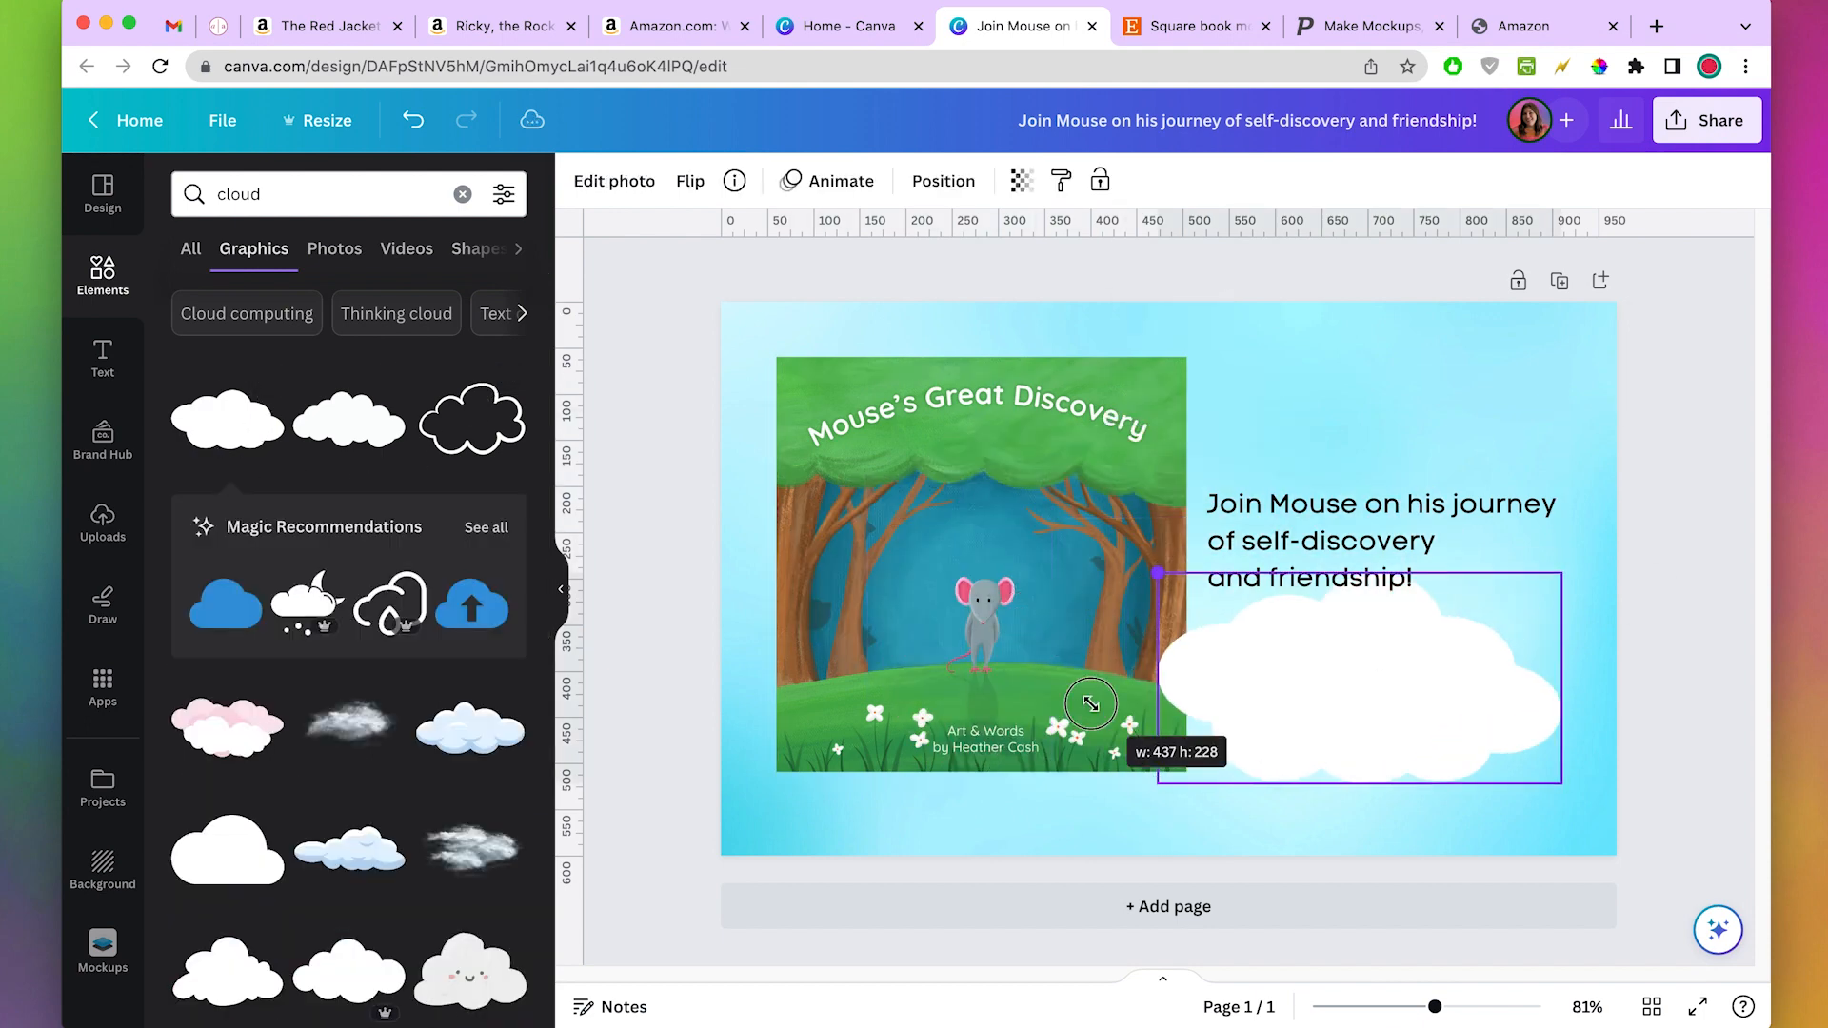
- Enlarge the cloud behind the cover and tagline, and narrow the tagline's text box so it wraps onto four lines
{"action": "left_click_drag", "start_coordinate": [1374, 671], "coordinate": [1411, 509]}
{"action": "left_click_drag", "start_coordinate": [1193, 625], "coordinate": [949, 752]}
{"action": "left_click_drag", "start_coordinate": [1314, 661], "coordinate": [1314, 584]}
{"action": "left_click_drag", "start_coordinate": [1565, 566], "coordinate": [1453, 554]}
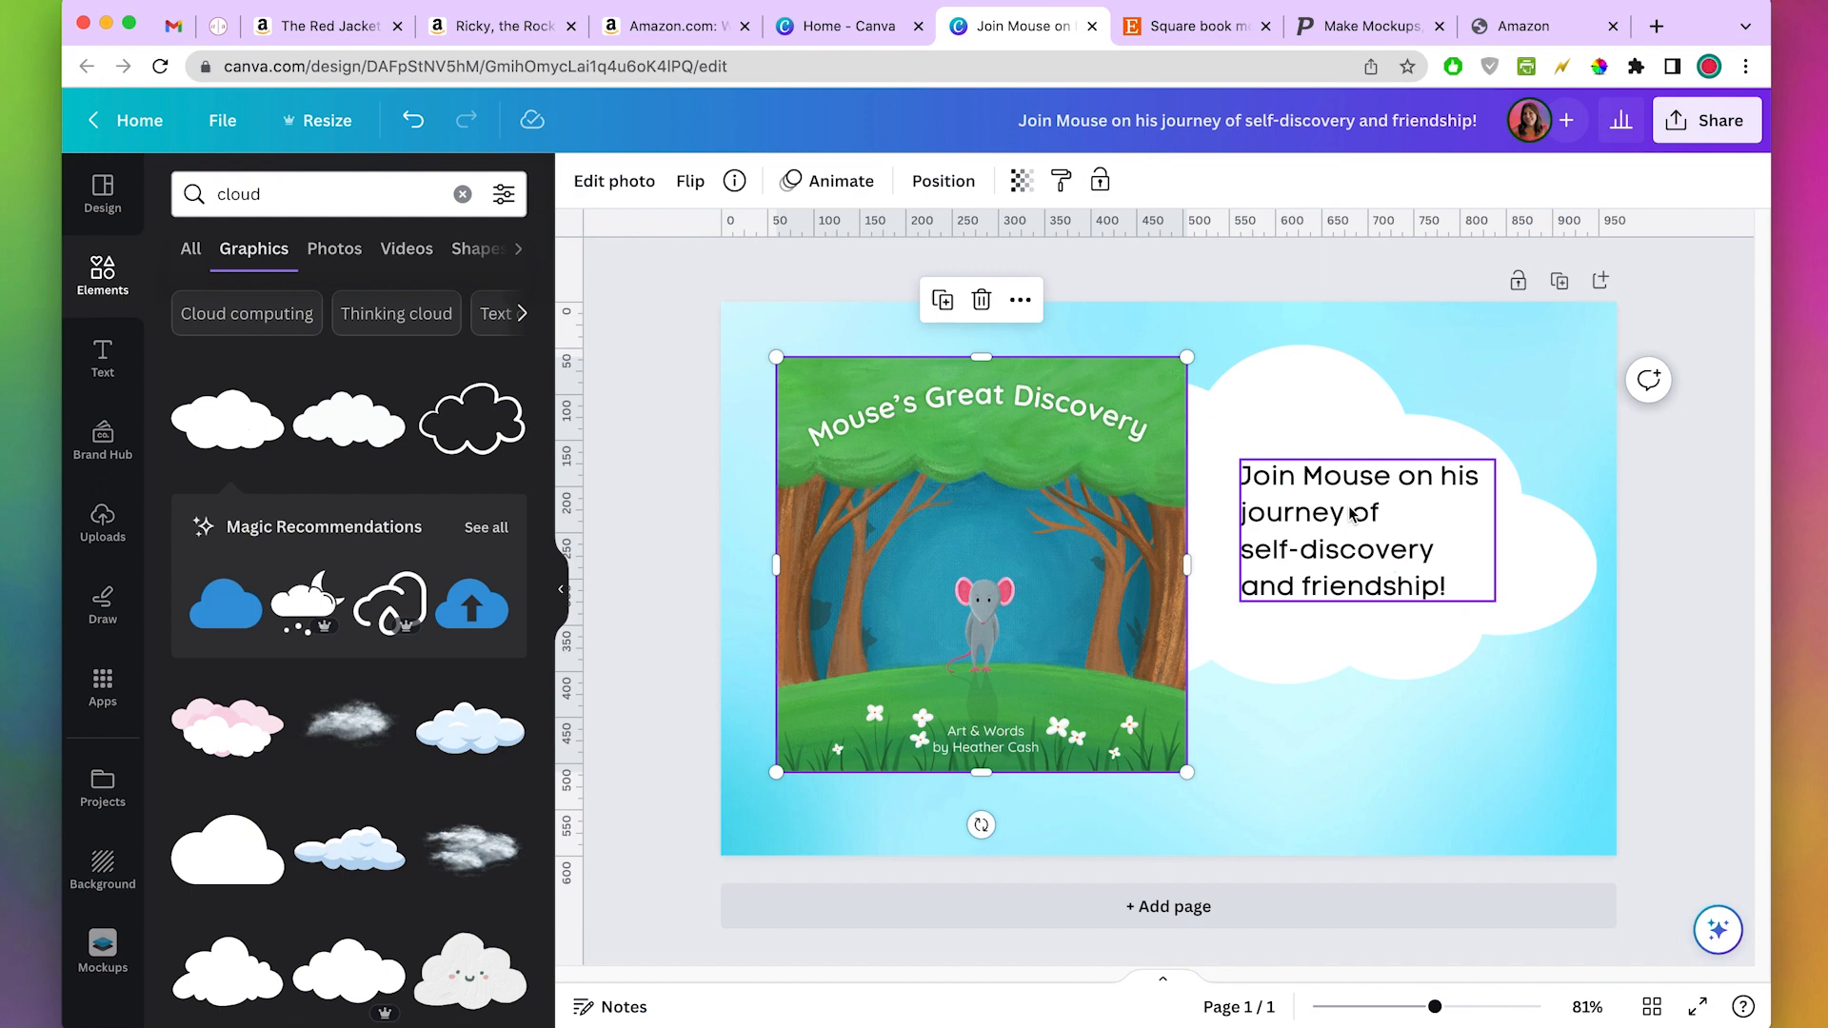
- Move the tagline and cloud down together, and enlarge the tagline to 26.1 inside the cloud
{"action": "left_click", "coordinate": [1355, 514]}
{"action": "left_click", "coordinate": [1375, 428], "text": "shift"}
{"action": "left_click_drag", "start_coordinate": [1375, 507], "coordinate": [1340, 593]}
{"action": "left_click", "coordinate": [1371, 795]}
{"action": "left_click_drag", "start_coordinate": [1469, 566], "coordinate": [1445, 566]}
{"action": "left_click_drag", "start_coordinate": [1444, 635], "coordinate": [1491, 664]}
- Set the tagline's line spacing to 1.21 and nudge the text to center it in the cloud
{"action": "left_click", "coordinate": [1240, 181]}
{"action": "left_click_drag", "start_coordinate": [1379, 344], "coordinate": [1354, 345]}
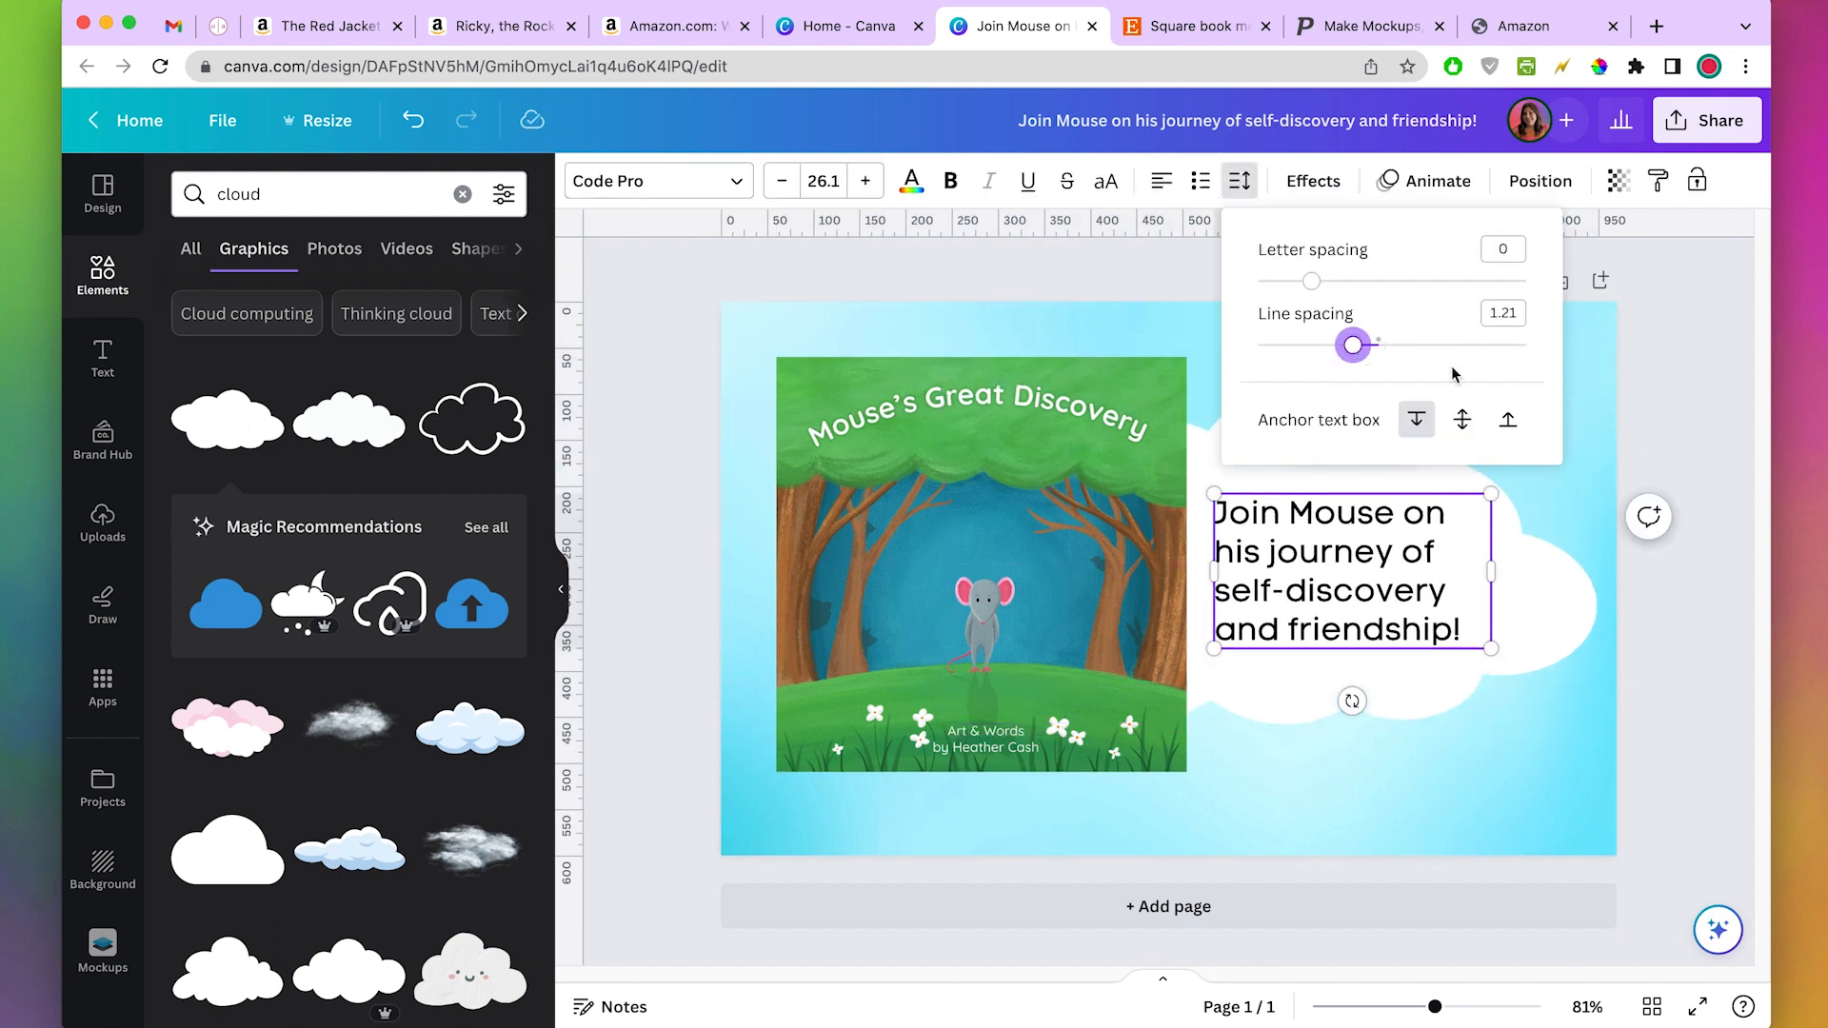
{"action": "left_click_drag", "start_coordinate": [1290, 592], "coordinate": [1296, 584]}
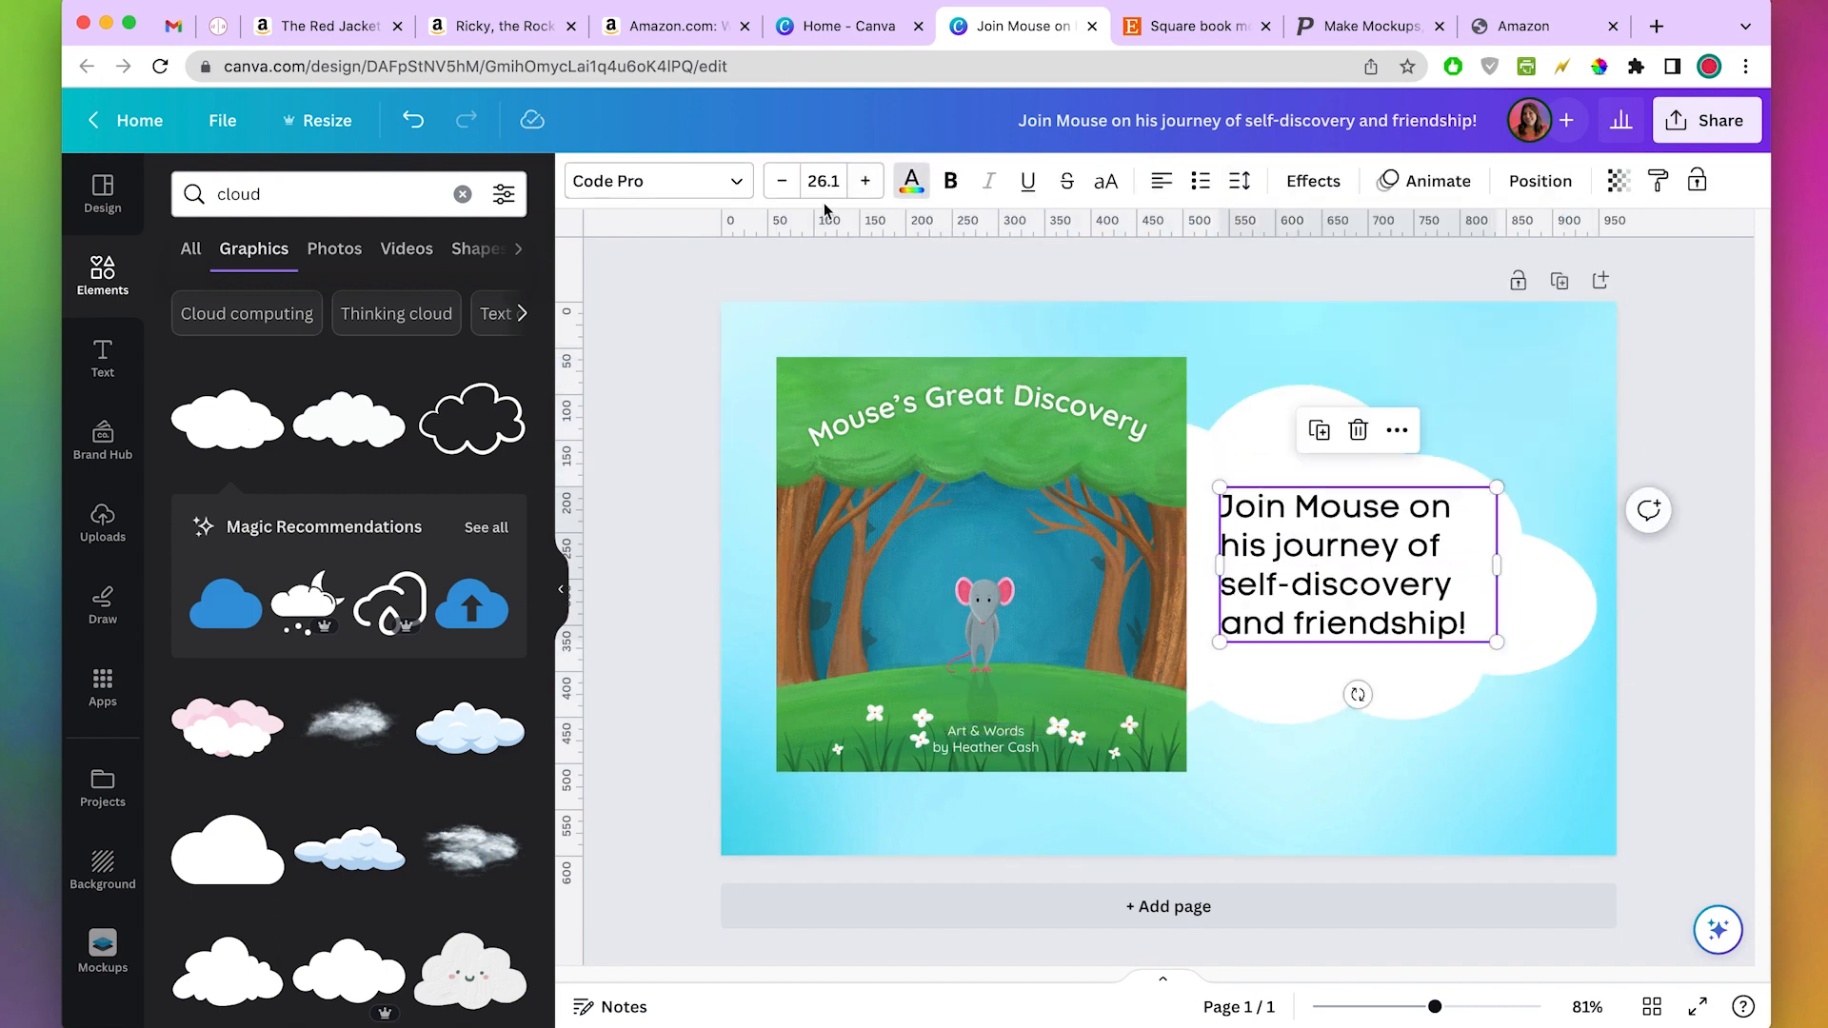
- Change the tagline's text color to dark gray
{"action": "left_click", "coordinate": [911, 181]}
{"action": "left_click", "coordinate": [194, 318]}
{"action": "left_click_drag", "start_coordinate": [198, 451], "coordinate": [170, 455]}
{"action": "left_click", "coordinate": [1663, 793]}
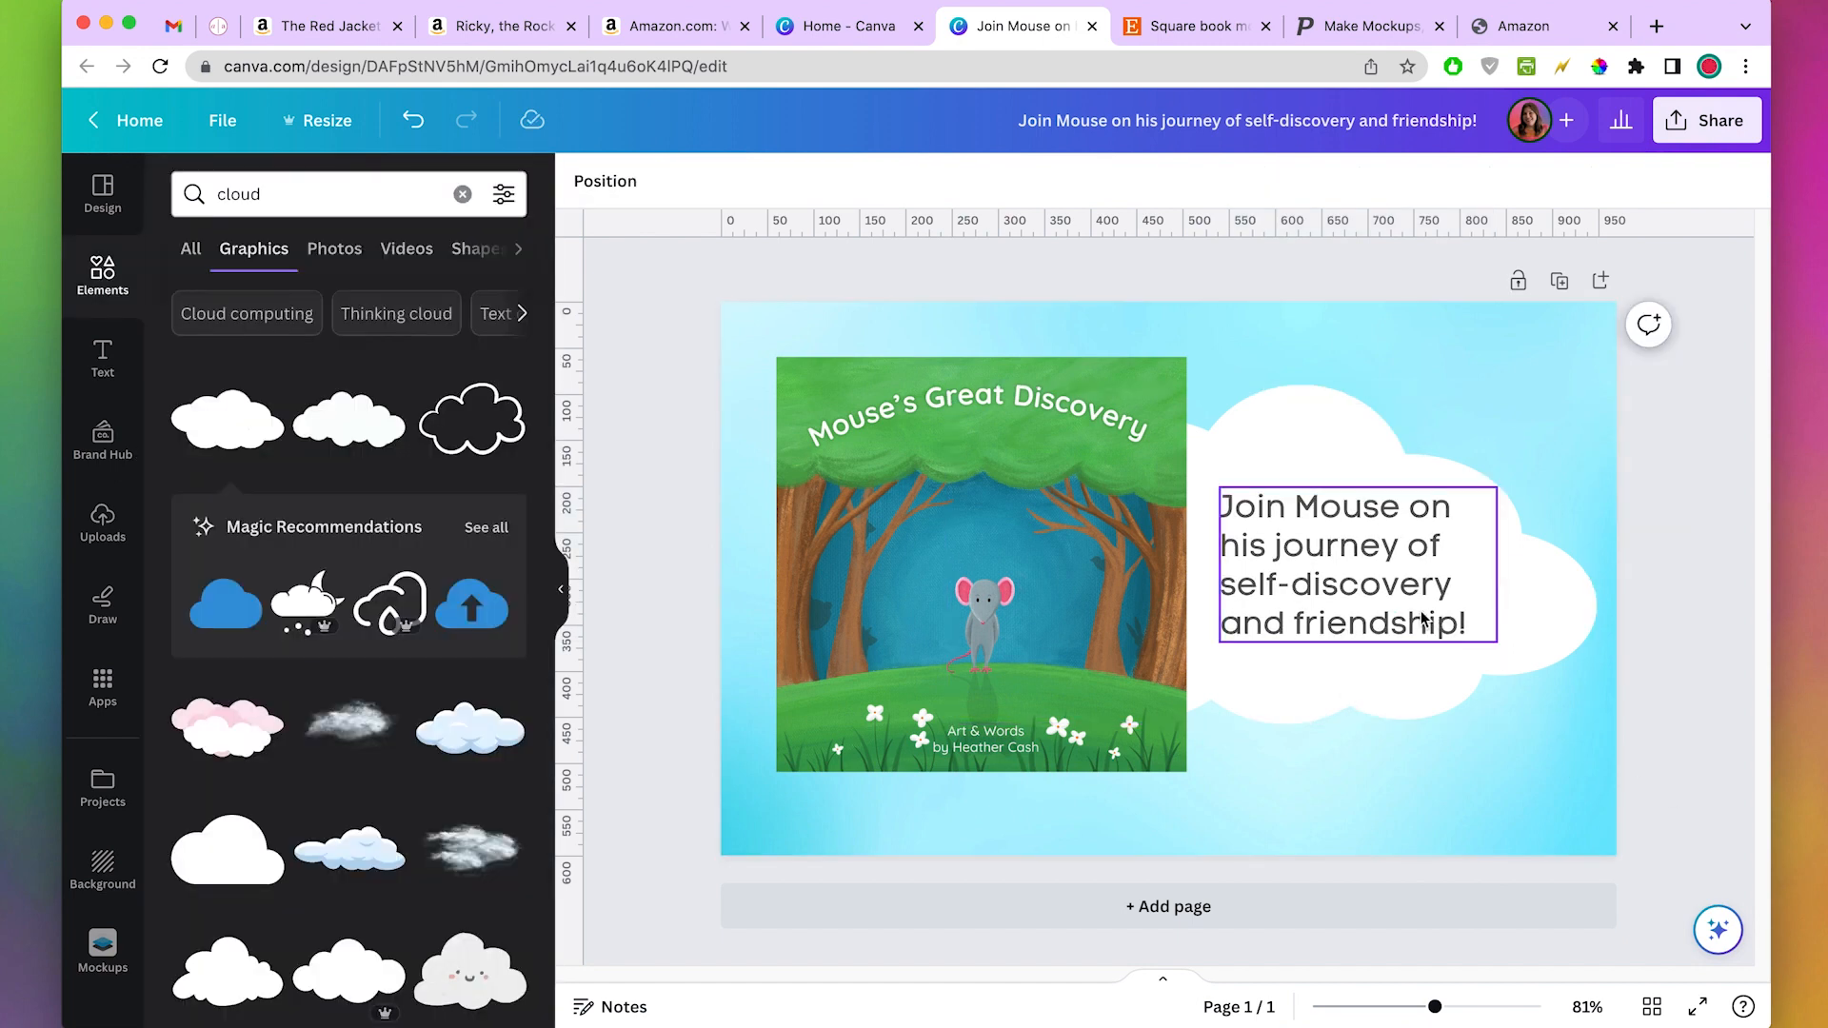
- Enlarge the book cover slightly and add a second, smaller white cloud in the design's lower-right corner
{"action": "left_click", "coordinate": [939, 559]}
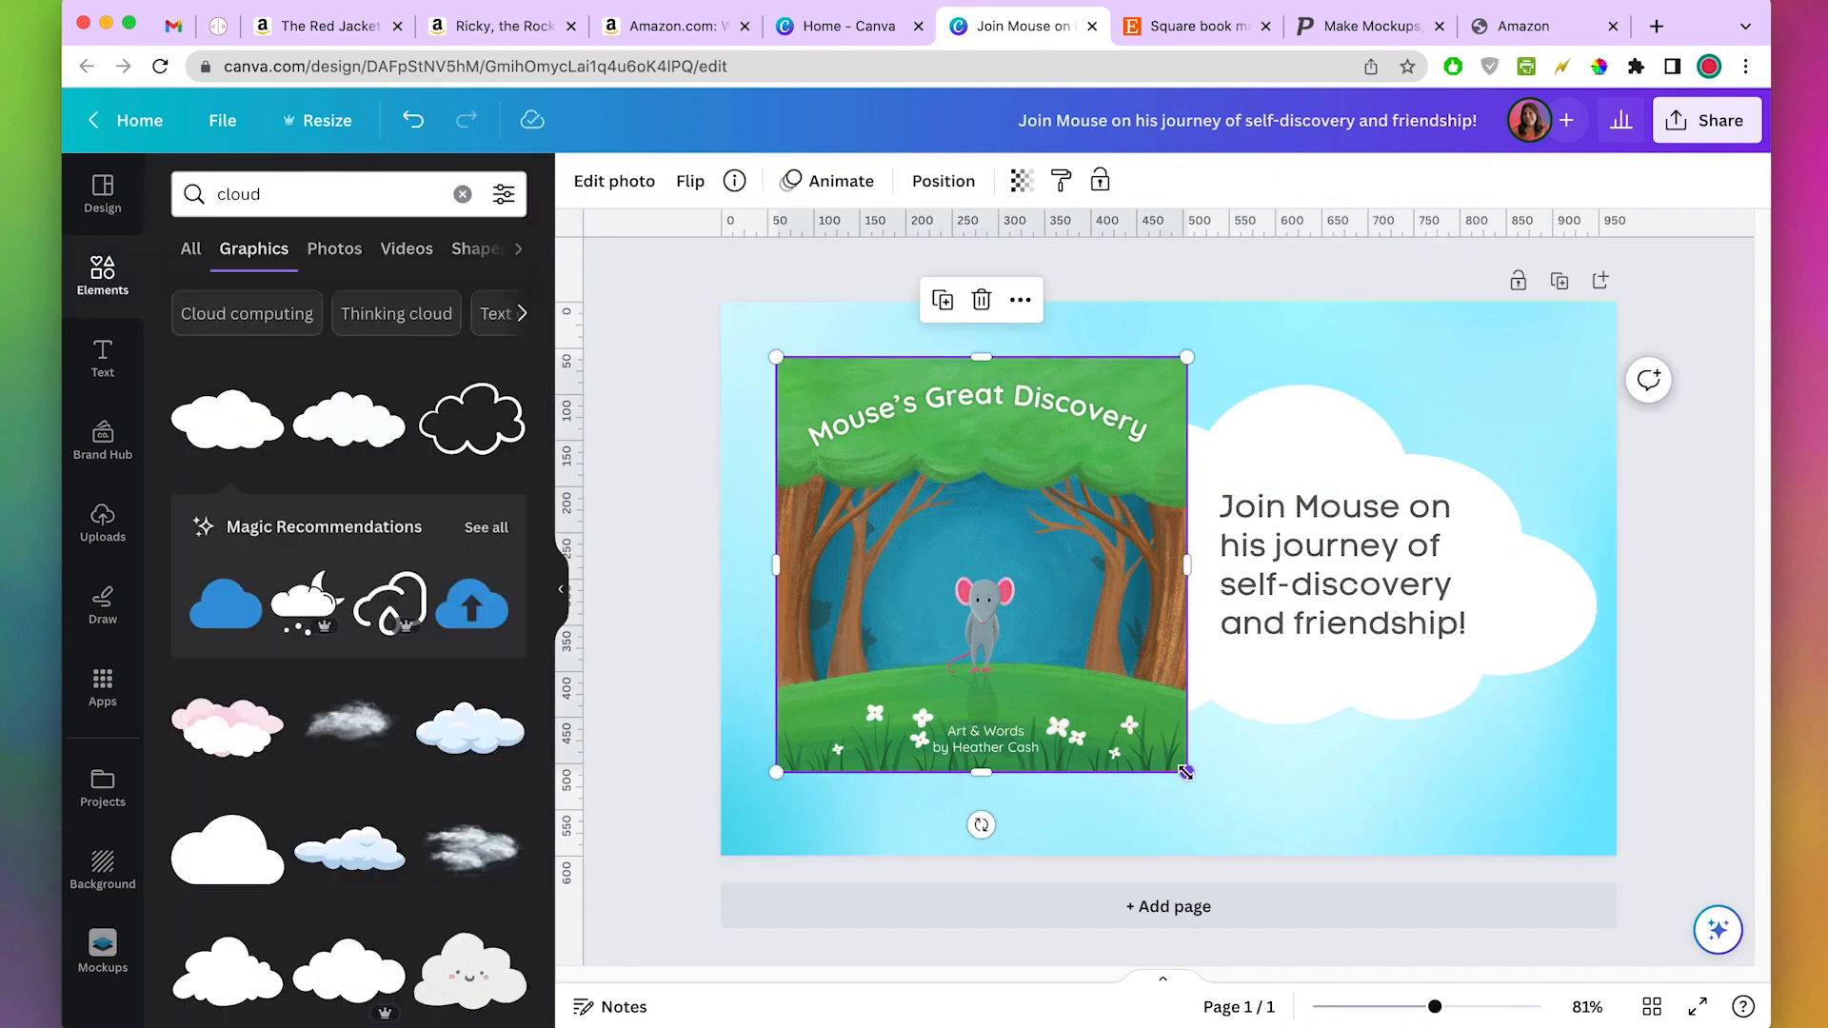
{"action": "left_click_drag", "start_coordinate": [1188, 771], "coordinate": [1230, 812]}
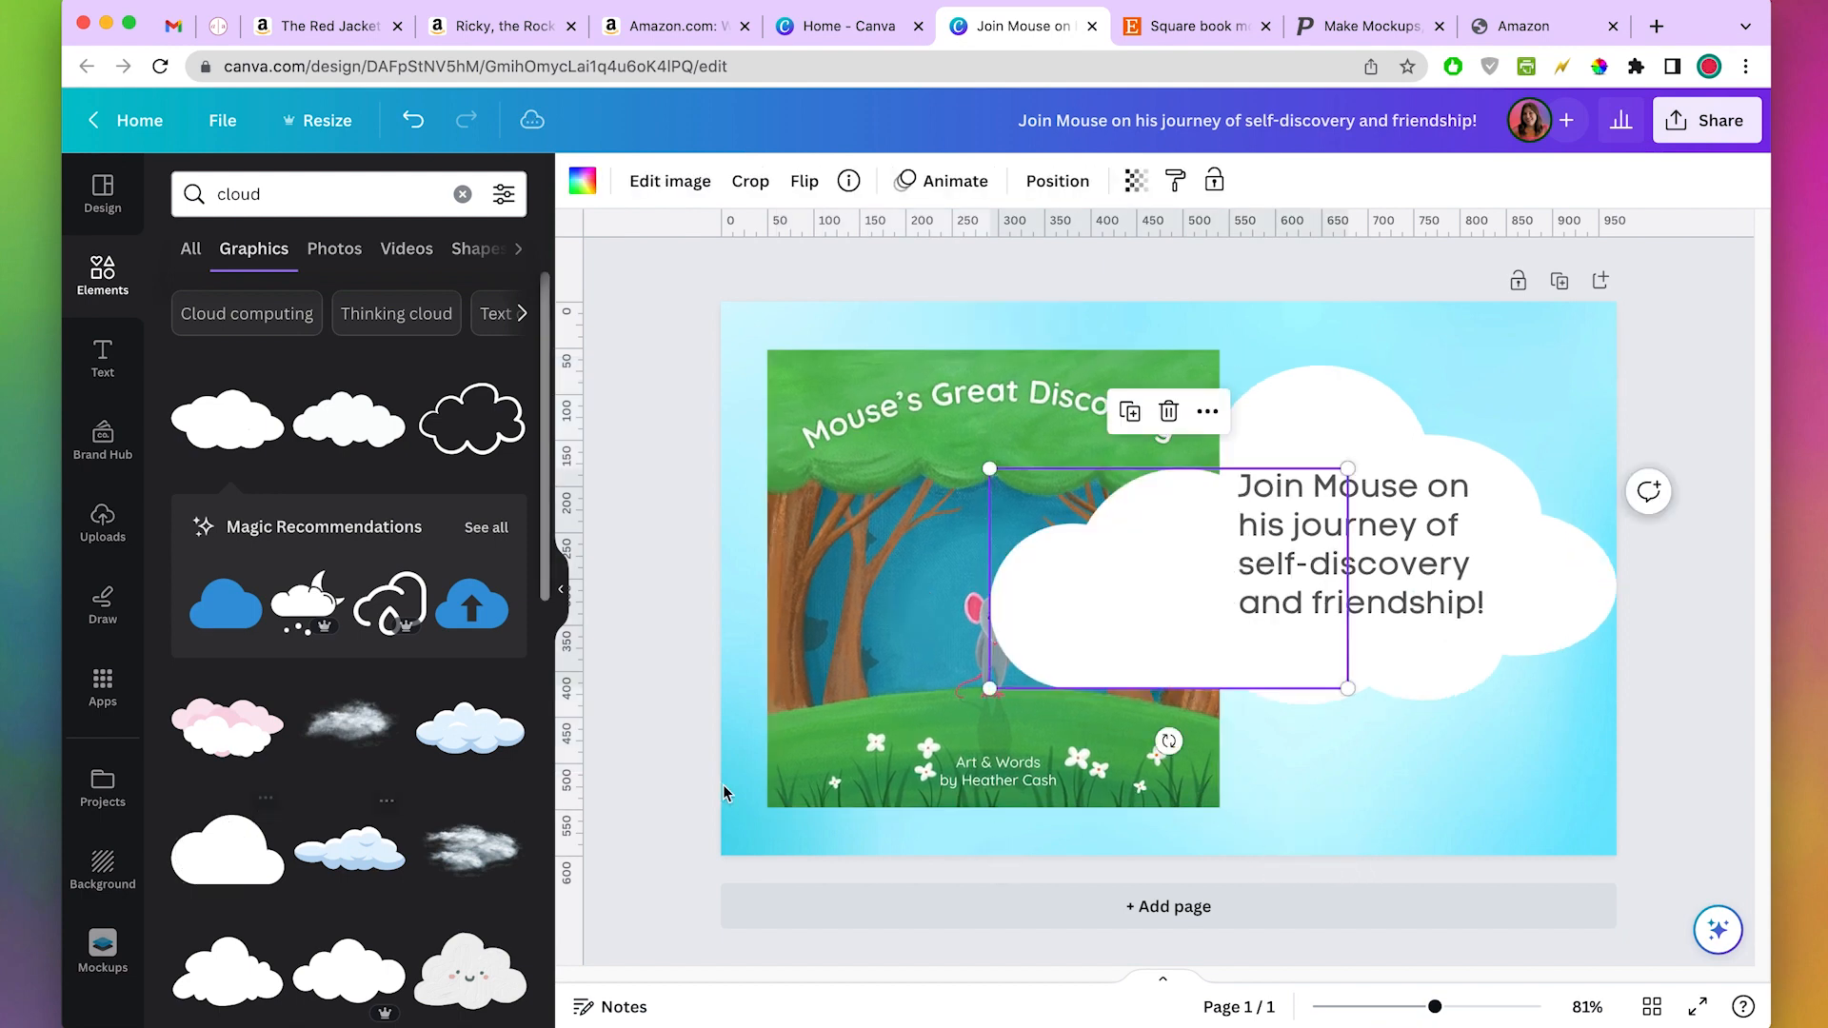
{"action": "left_click_drag", "start_coordinate": [989, 469], "coordinate": [1109, 543]}
{"action": "left_click_drag", "start_coordinate": [1167, 612], "coordinate": [1419, 758]}
{"action": "left_click_drag", "start_coordinate": [1362, 689], "coordinate": [1451, 741]}
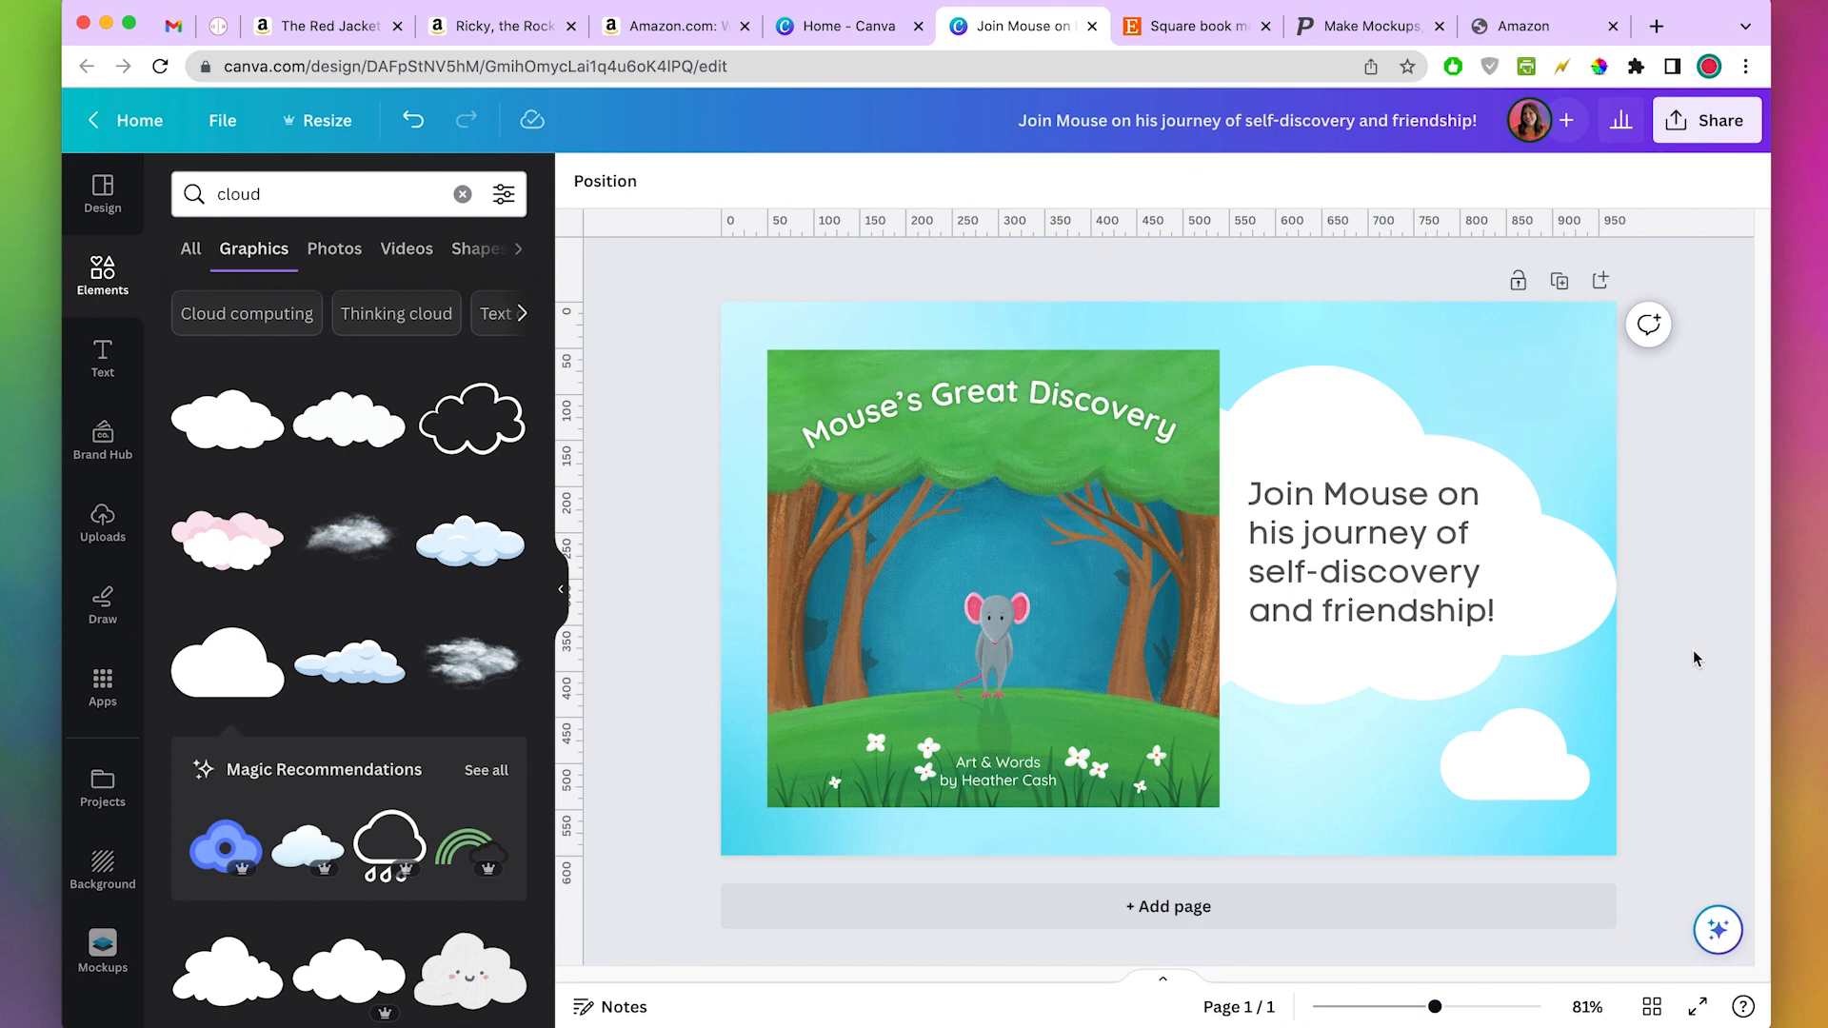
- Open the download settings for the finished header design
{"action": "left_click", "coordinate": [1717, 131]}
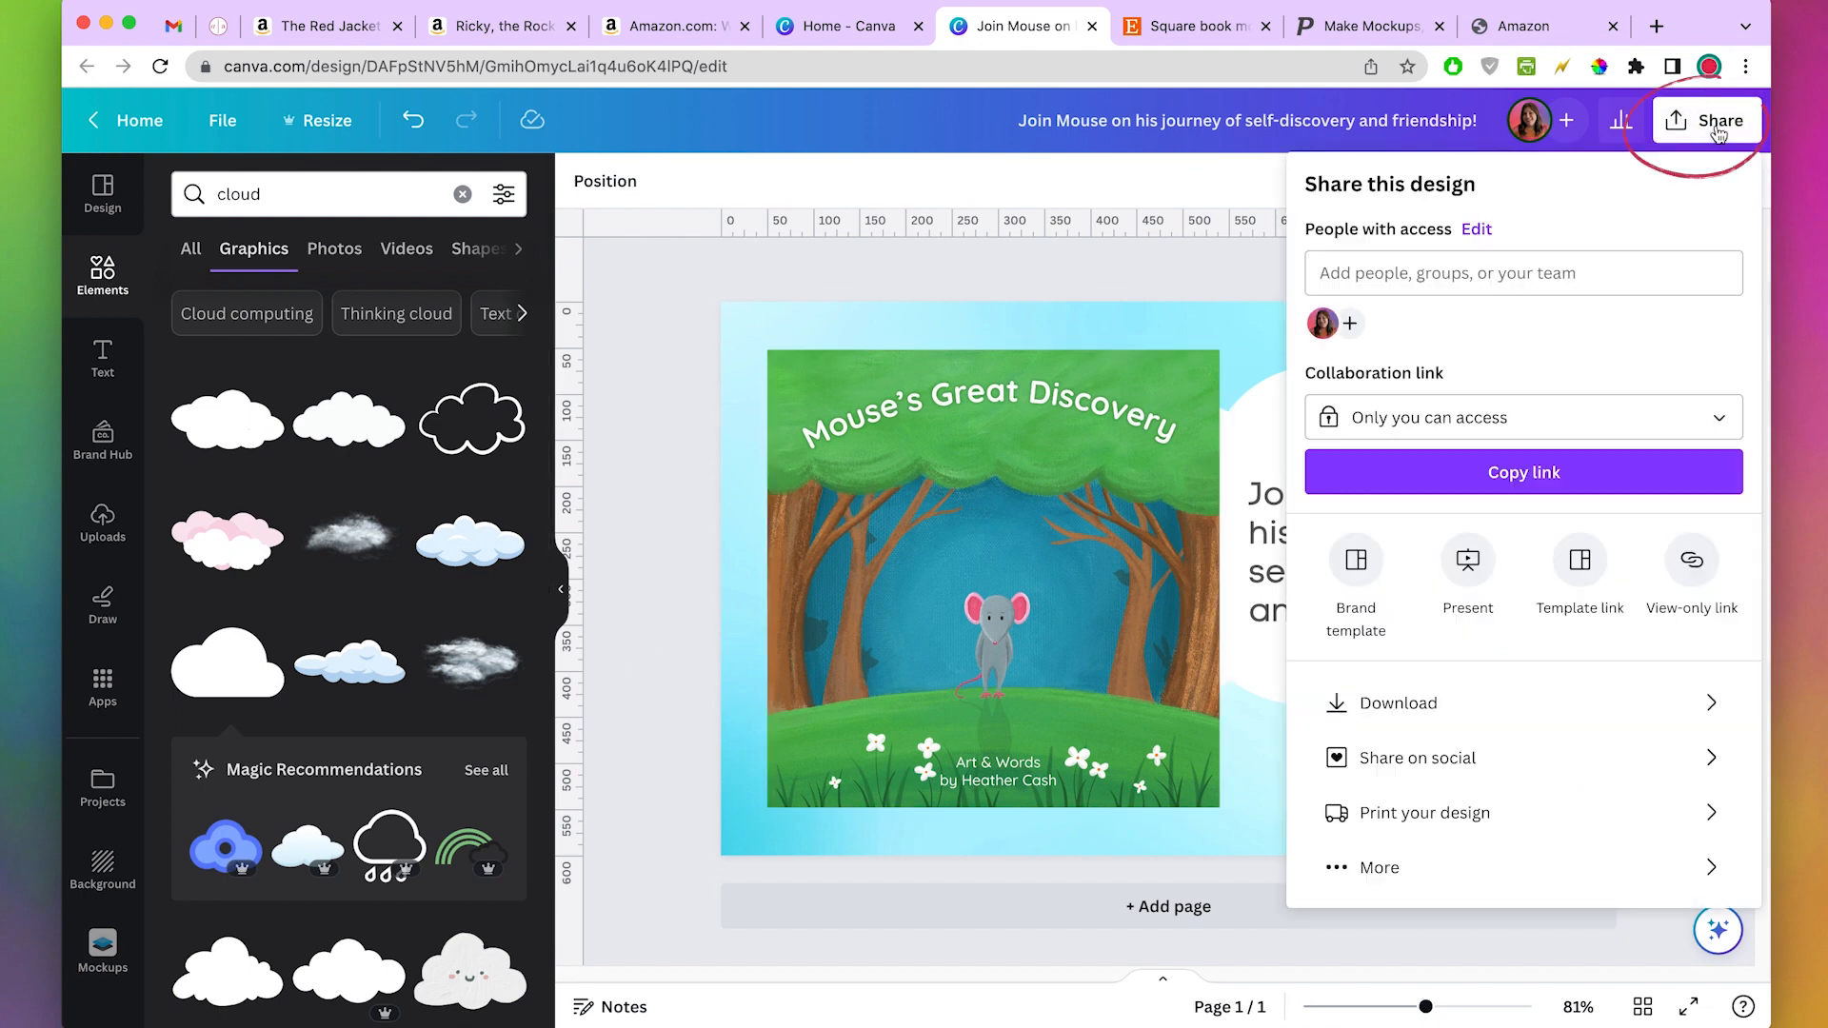
{"action": "left_click", "coordinate": [1590, 703]}
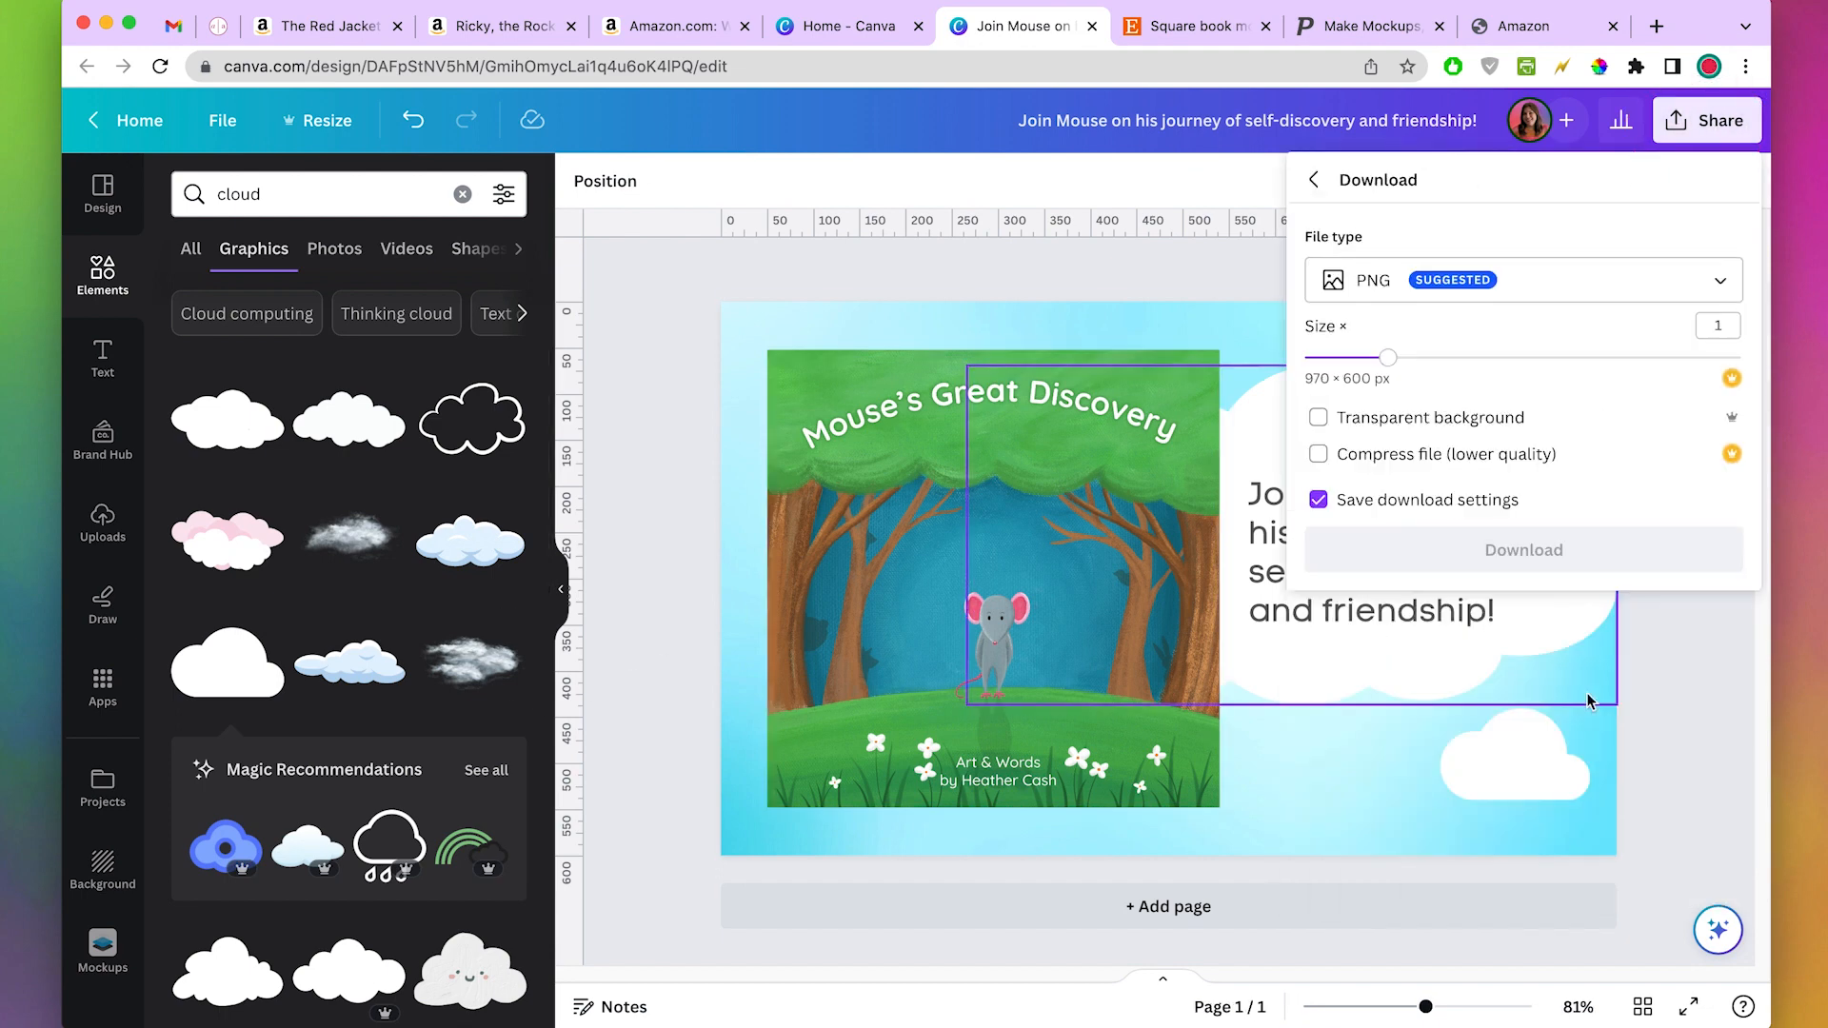
- Set the download file type to JPG with quality 100
{"action": "left_click", "coordinate": [1668, 280]}
{"action": "left_click", "coordinate": [1669, 340]}
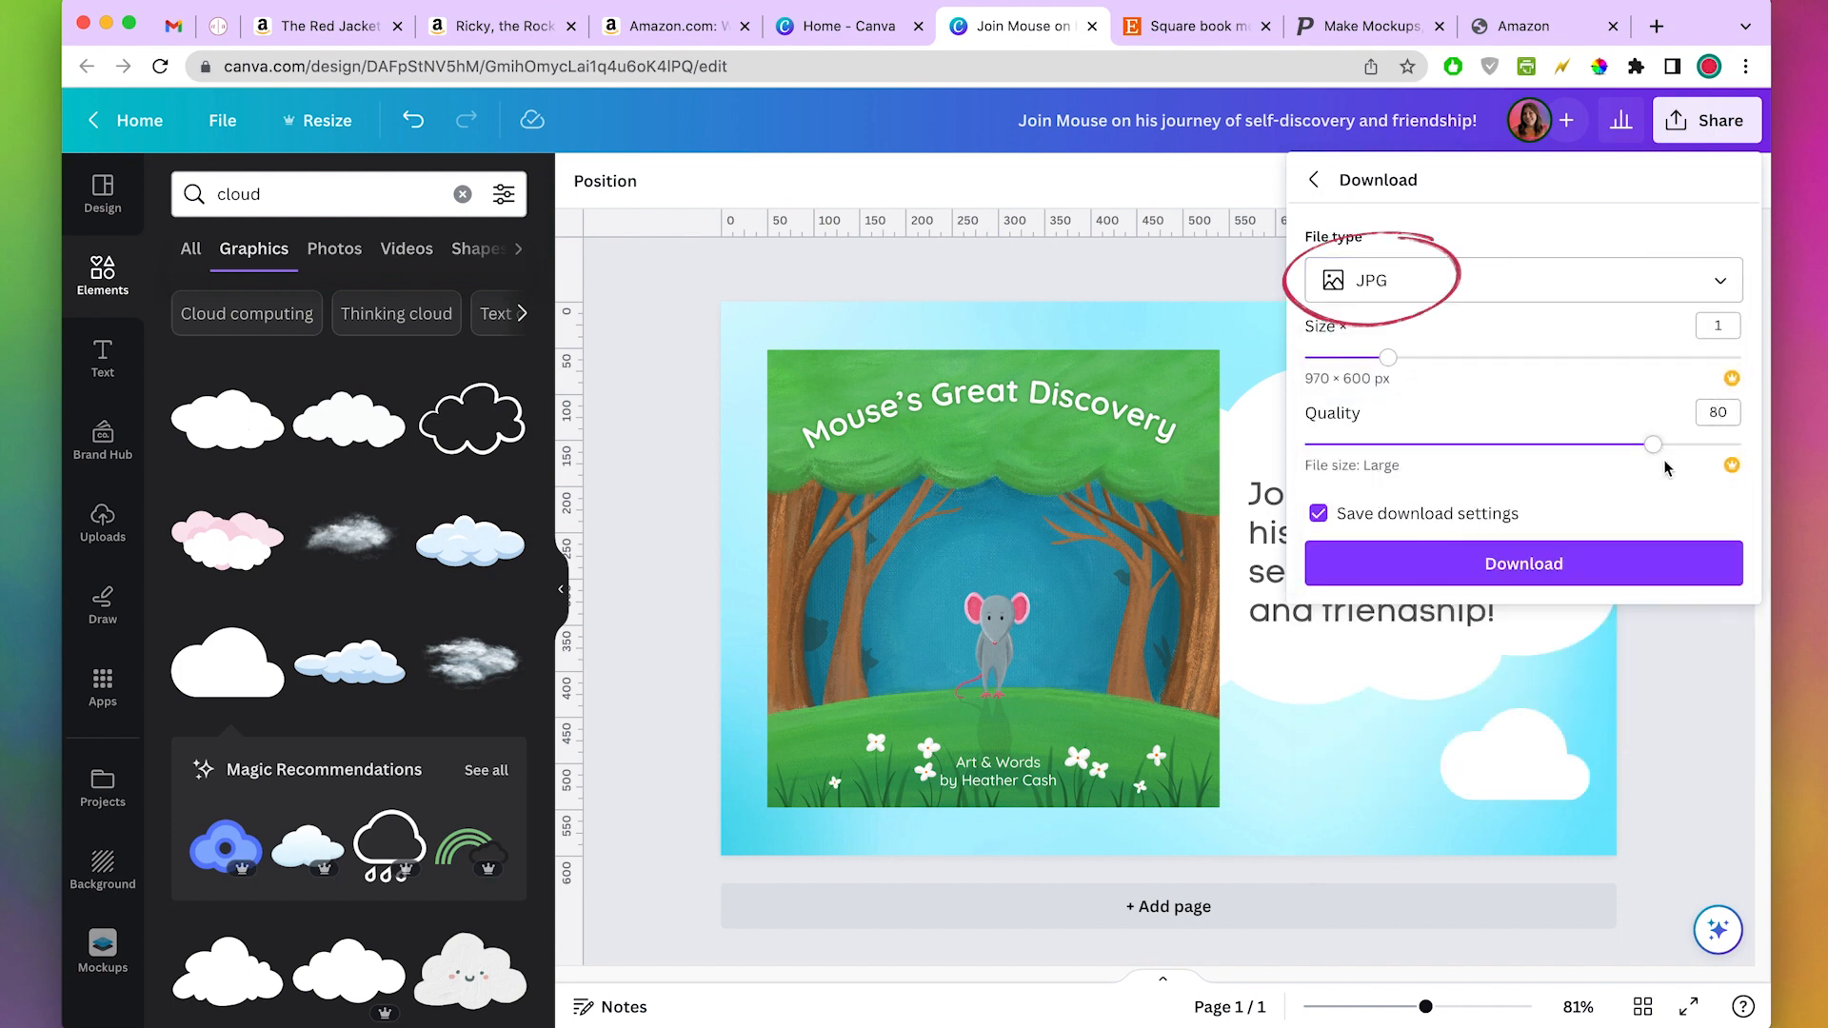
{"action": "left_click_drag", "start_coordinate": [1653, 444], "coordinate": [1788, 470]}
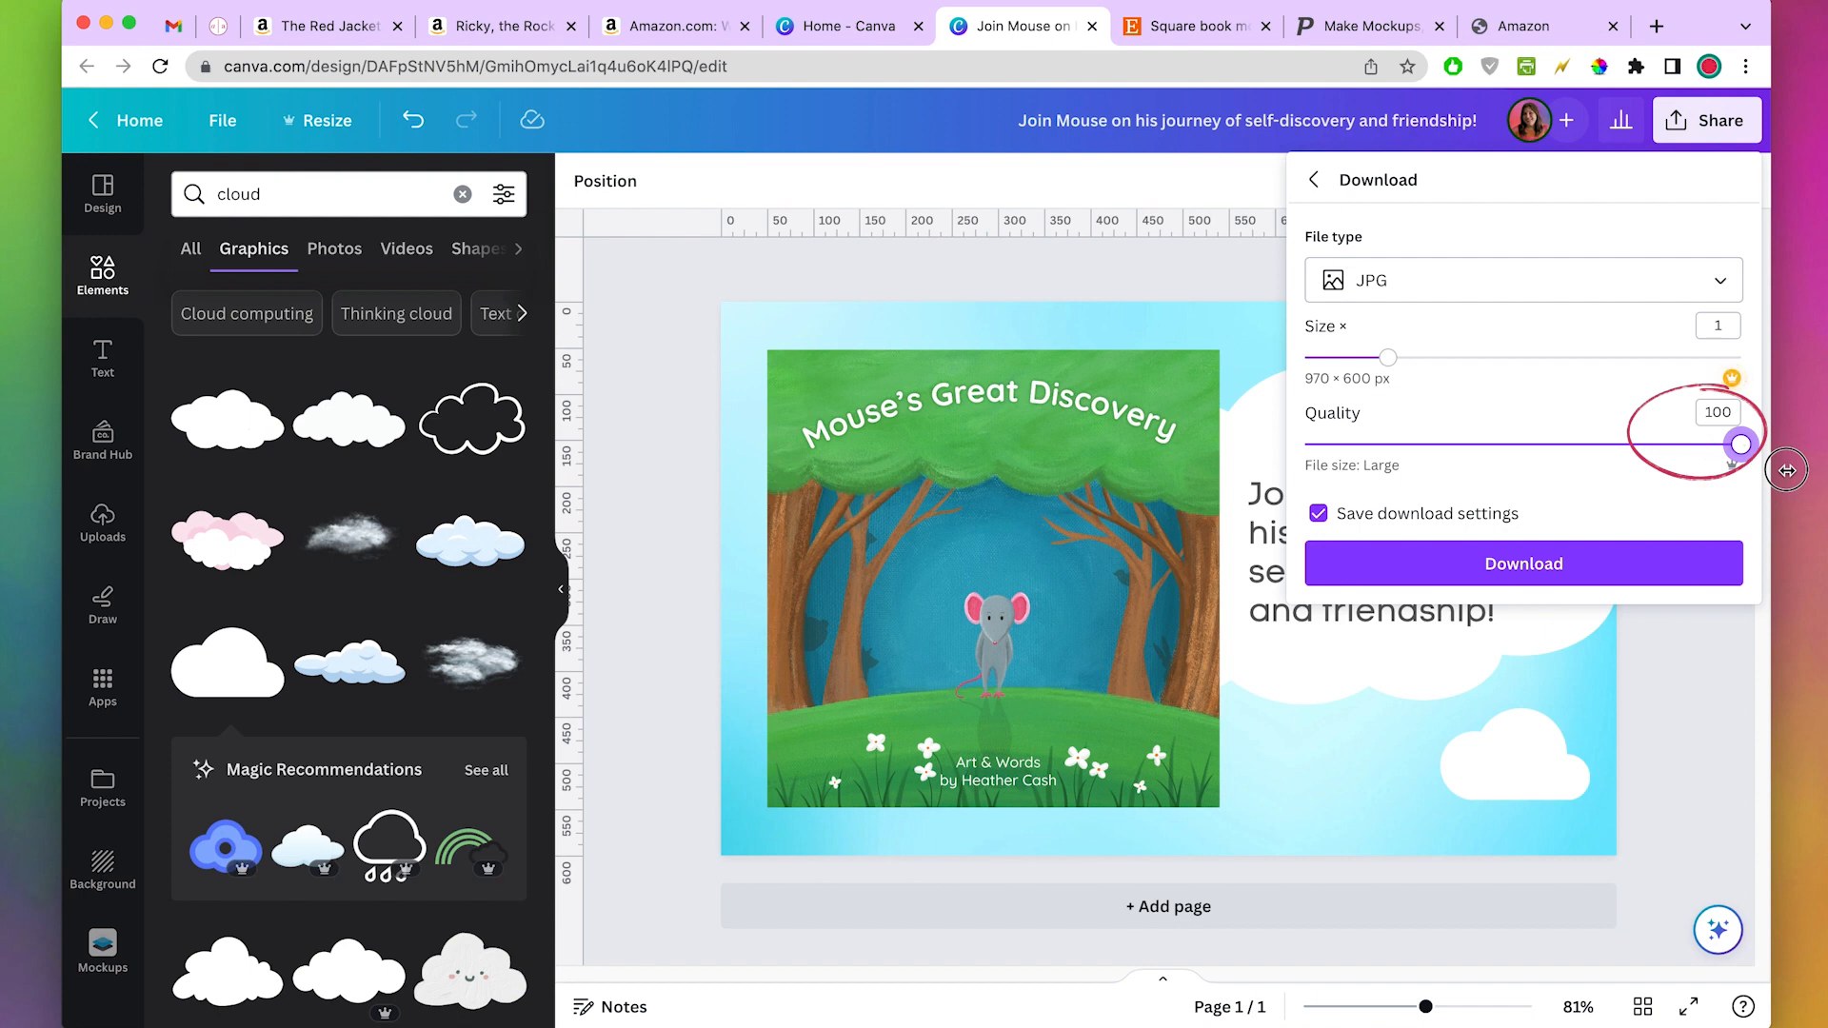
- Choose PNG as the file type and download the design at 970 × 600 px
{"action": "left_click", "coordinate": [1699, 277]}
{"action": "left_click", "coordinate": [1581, 432]}
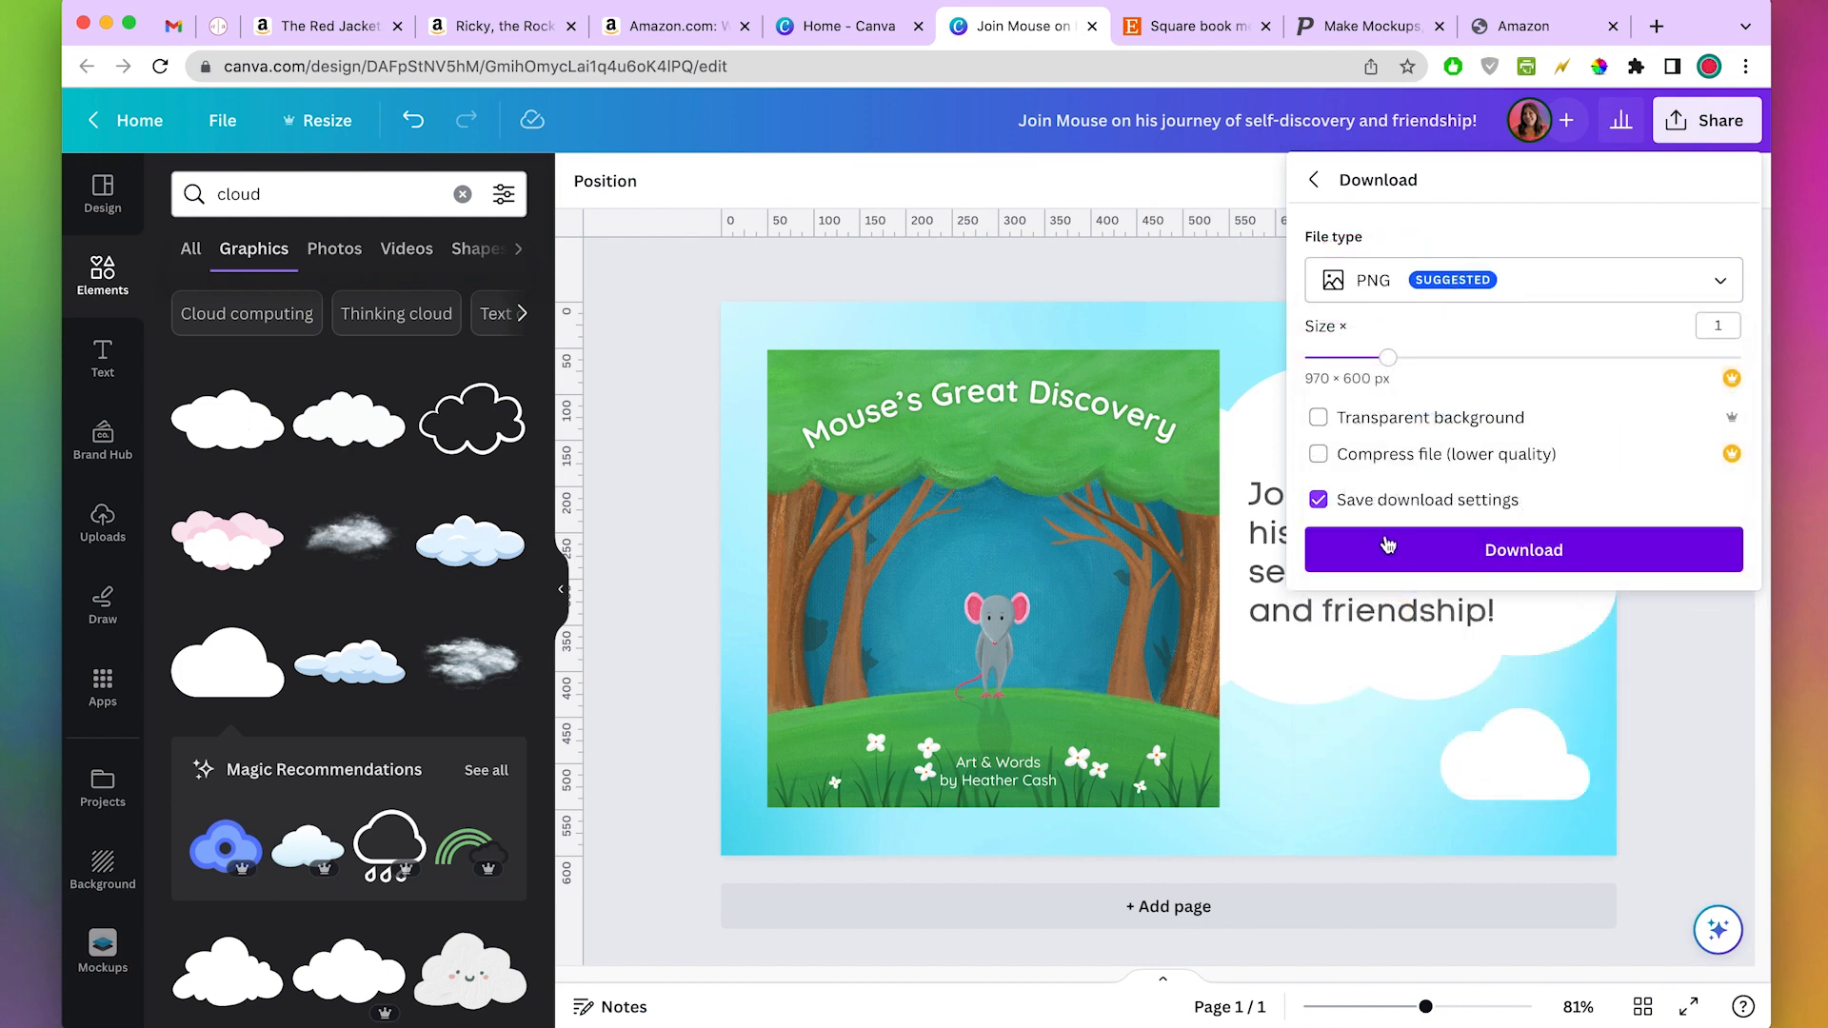
{"action": "left_click", "coordinate": [1547, 552]}
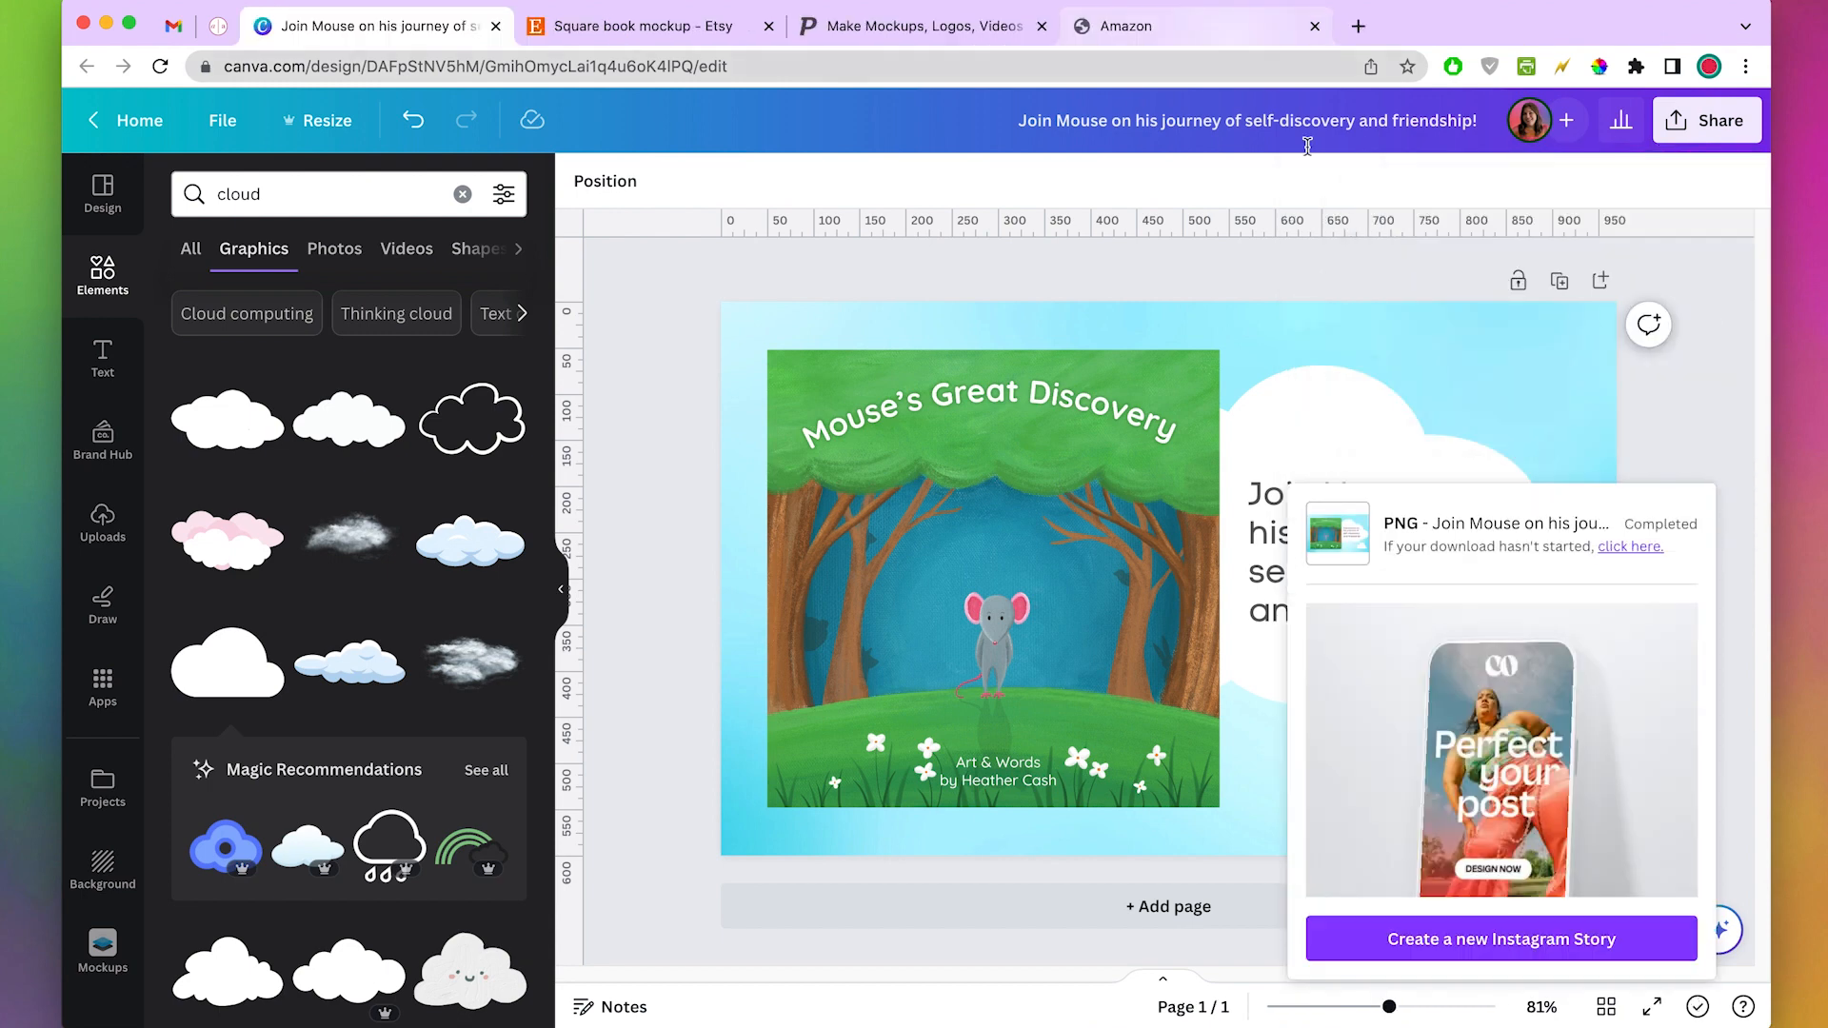
- Switch to the Amazon KDP page and load "Join Mouse on his journey of self-discovery and friendship!.png" into the header image slot
{"action": "left_click", "coordinate": [1150, 13]}
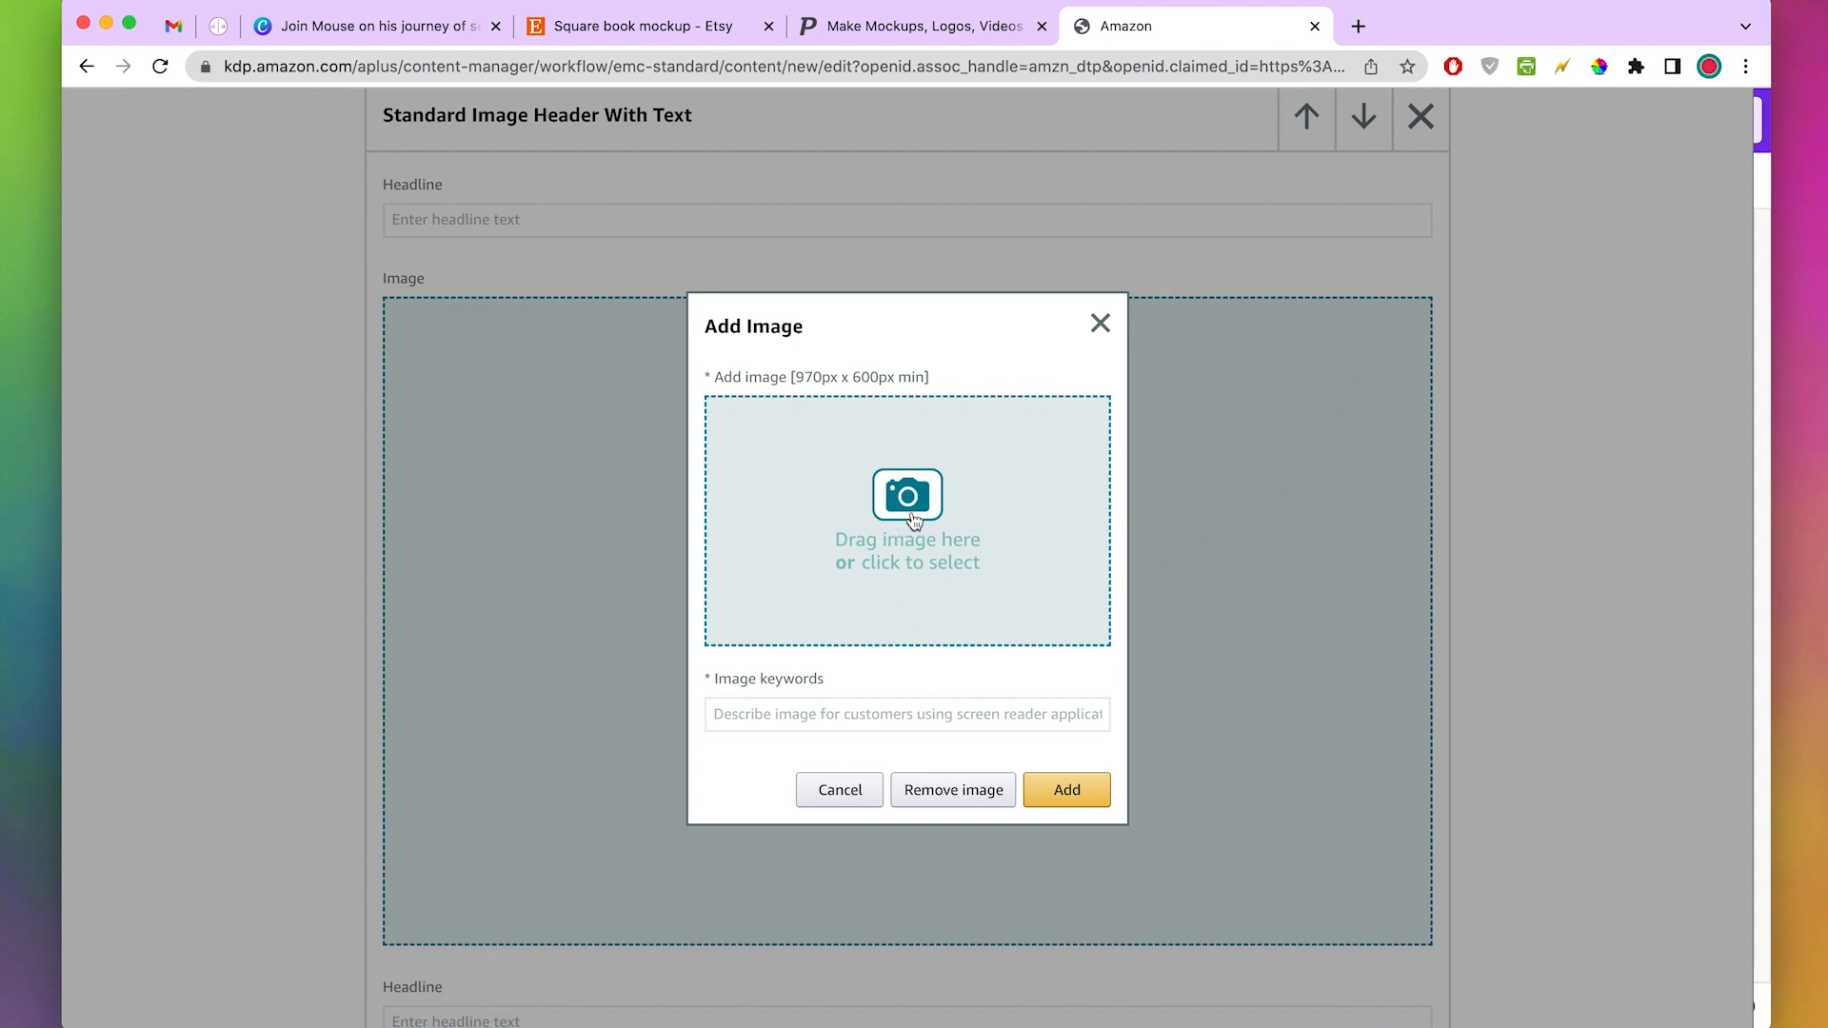
{"action": "left_click", "coordinate": [914, 519]}
{"action": "left_click", "coordinate": [300, 412]}
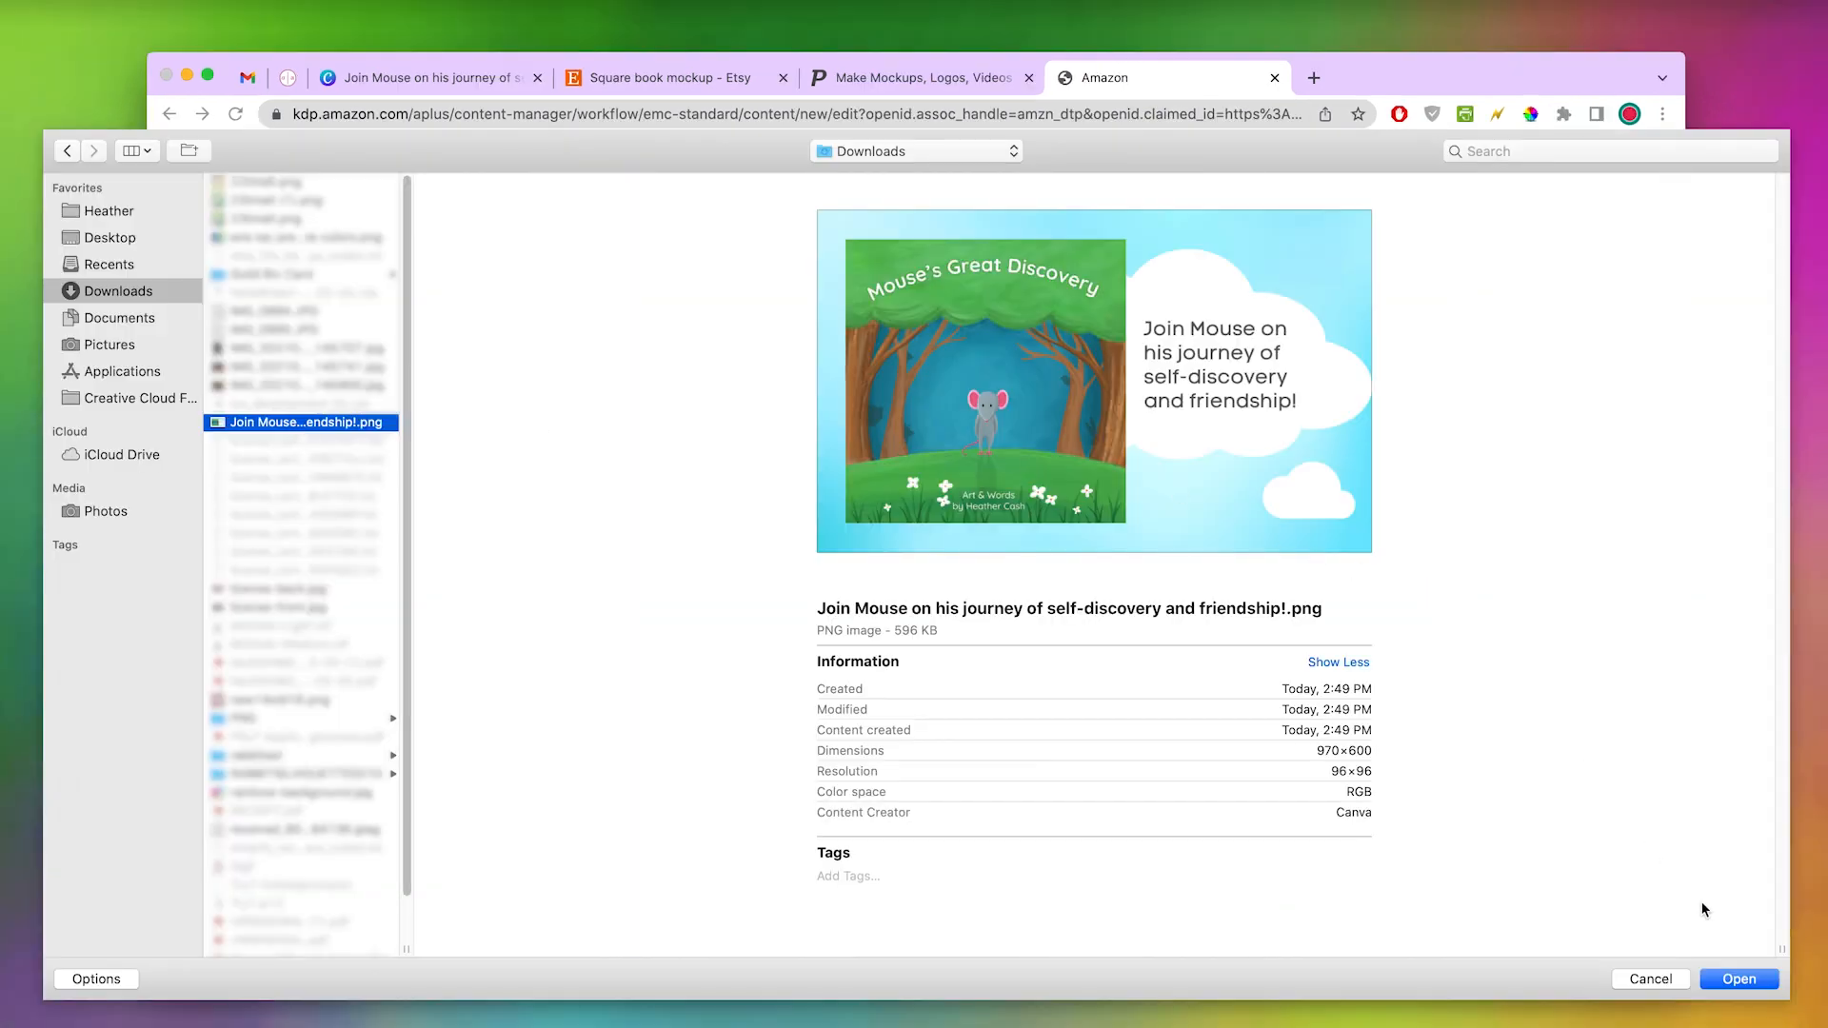
{"action": "left_click", "coordinate": [1742, 981]}
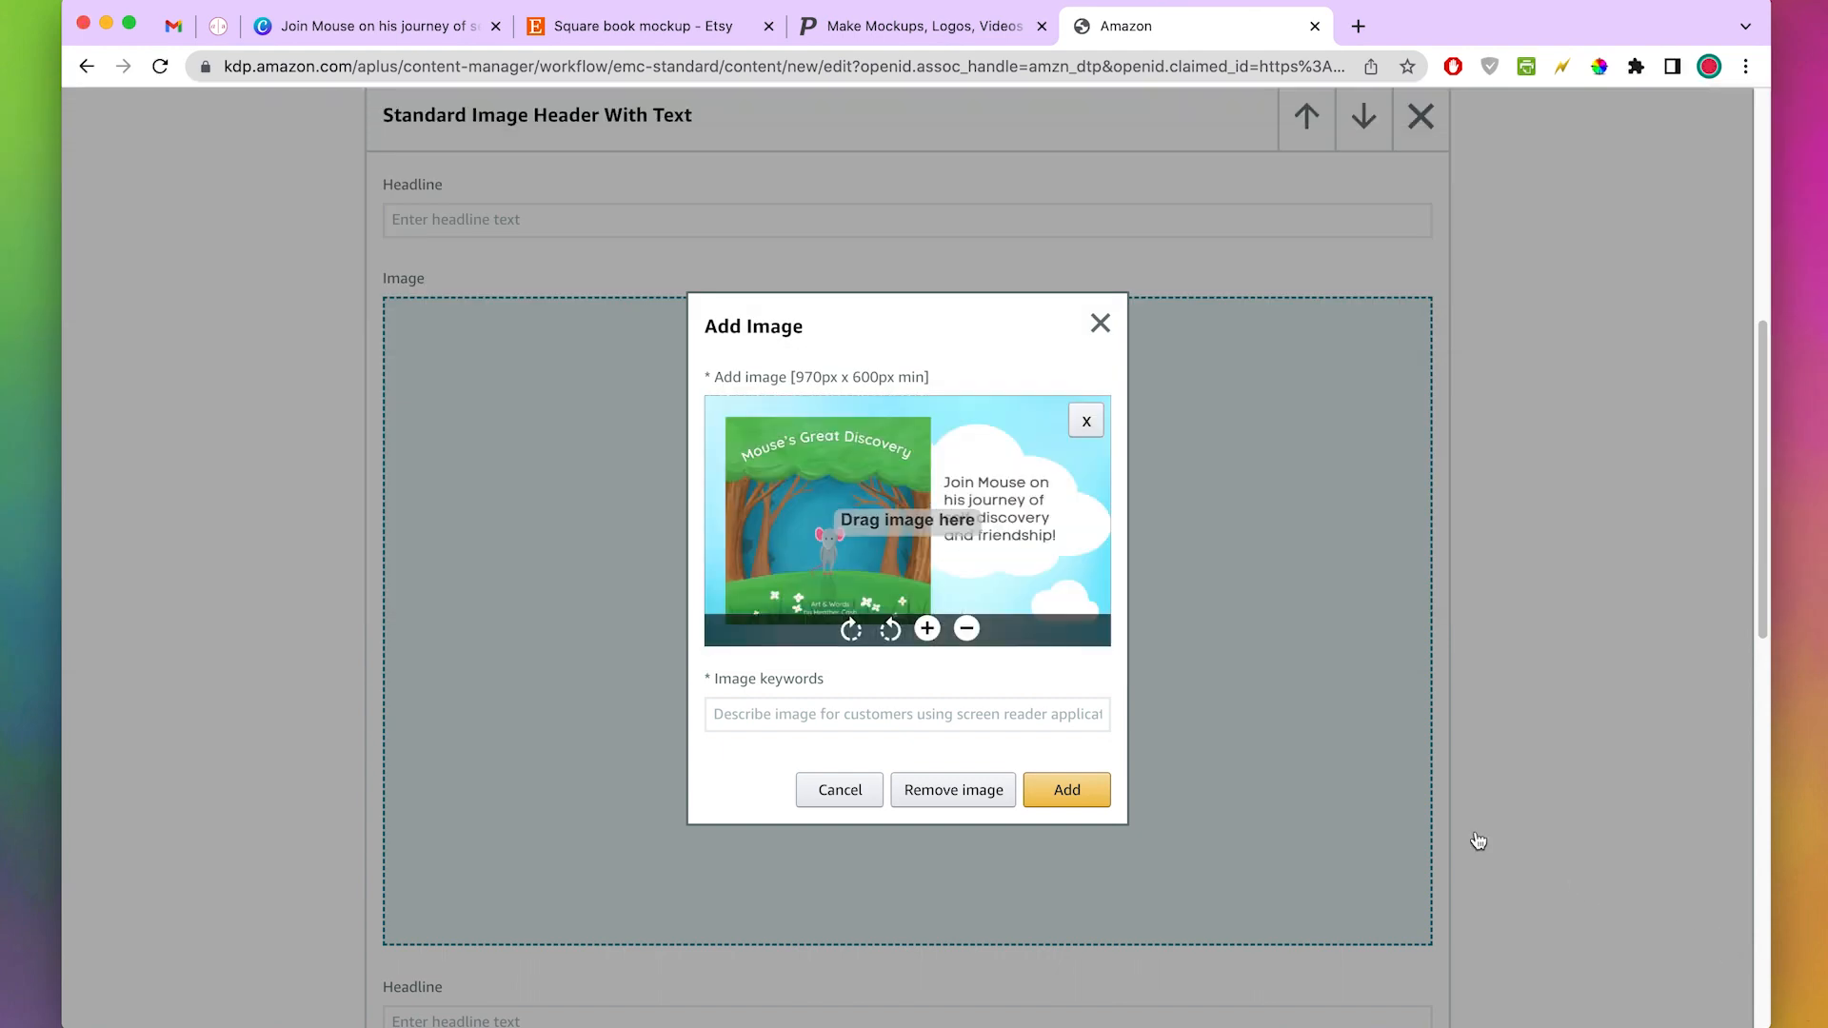
- Enter "Book cover for Mouse's Great Discovery" as the header image's keywords and add the image to the module
{"action": "left_click", "coordinate": [797, 712]}
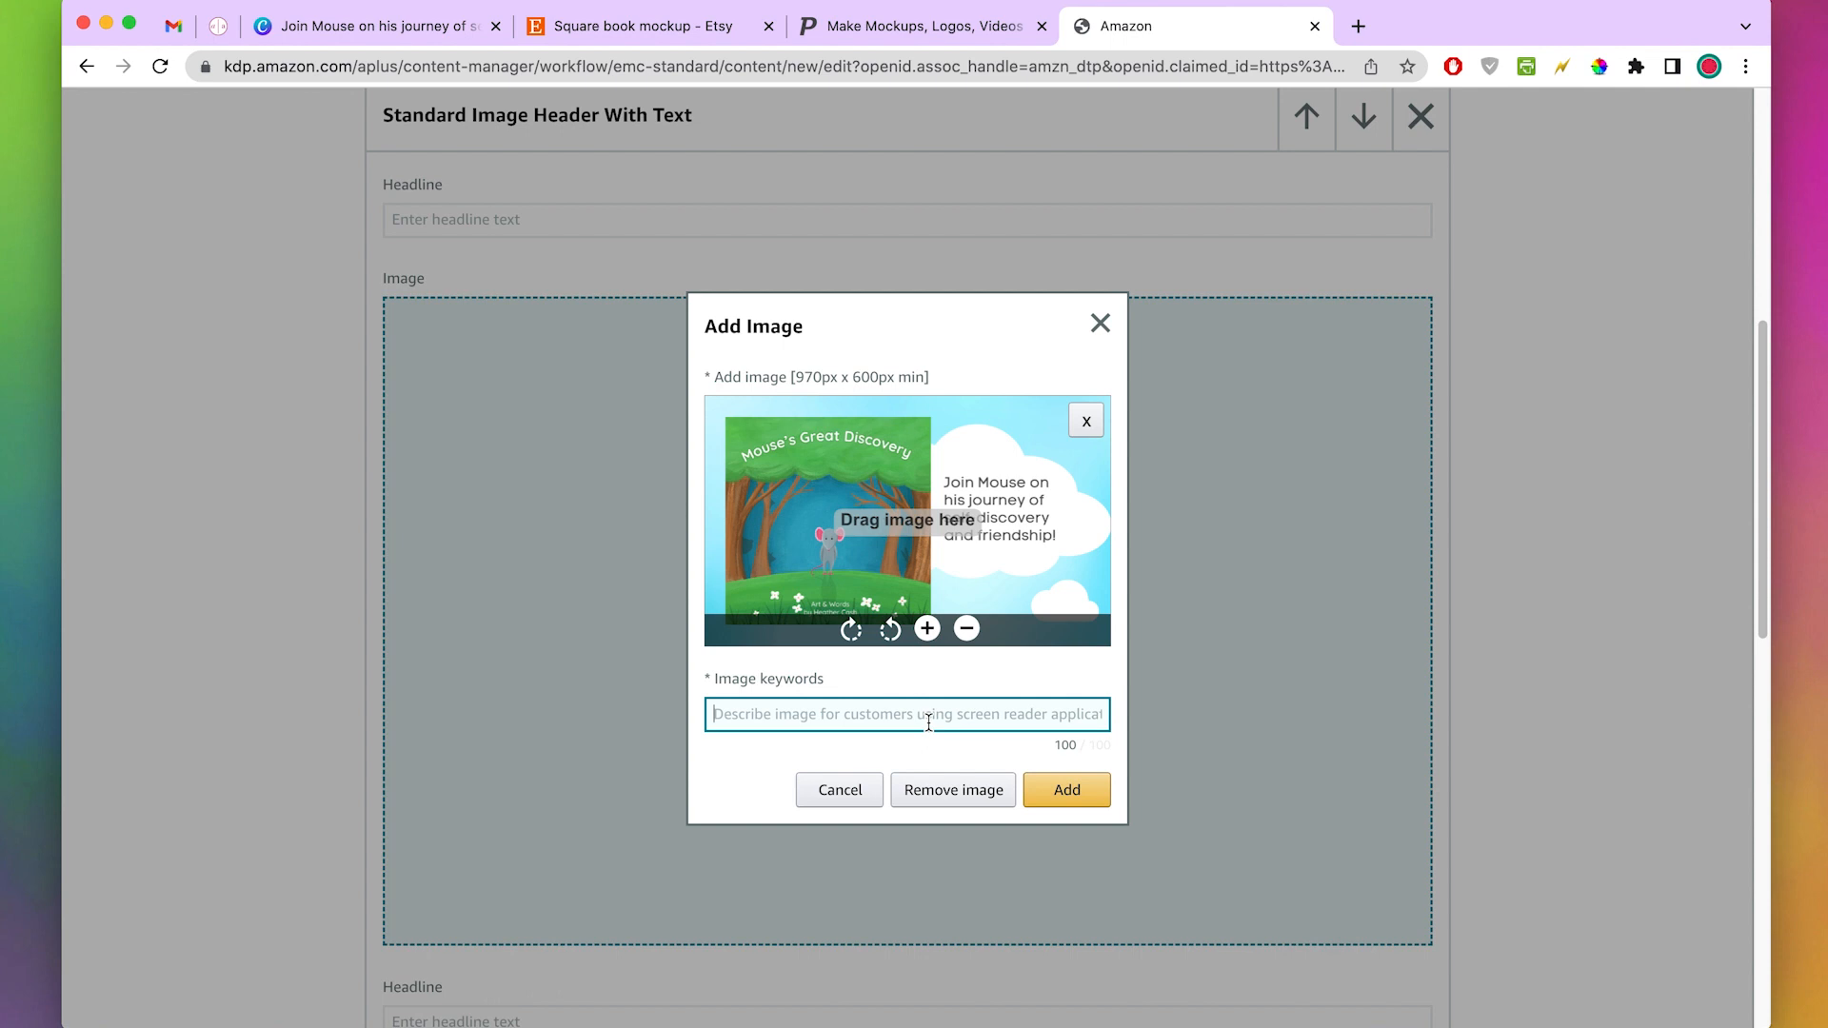
{"action": "type", "text": "B"}
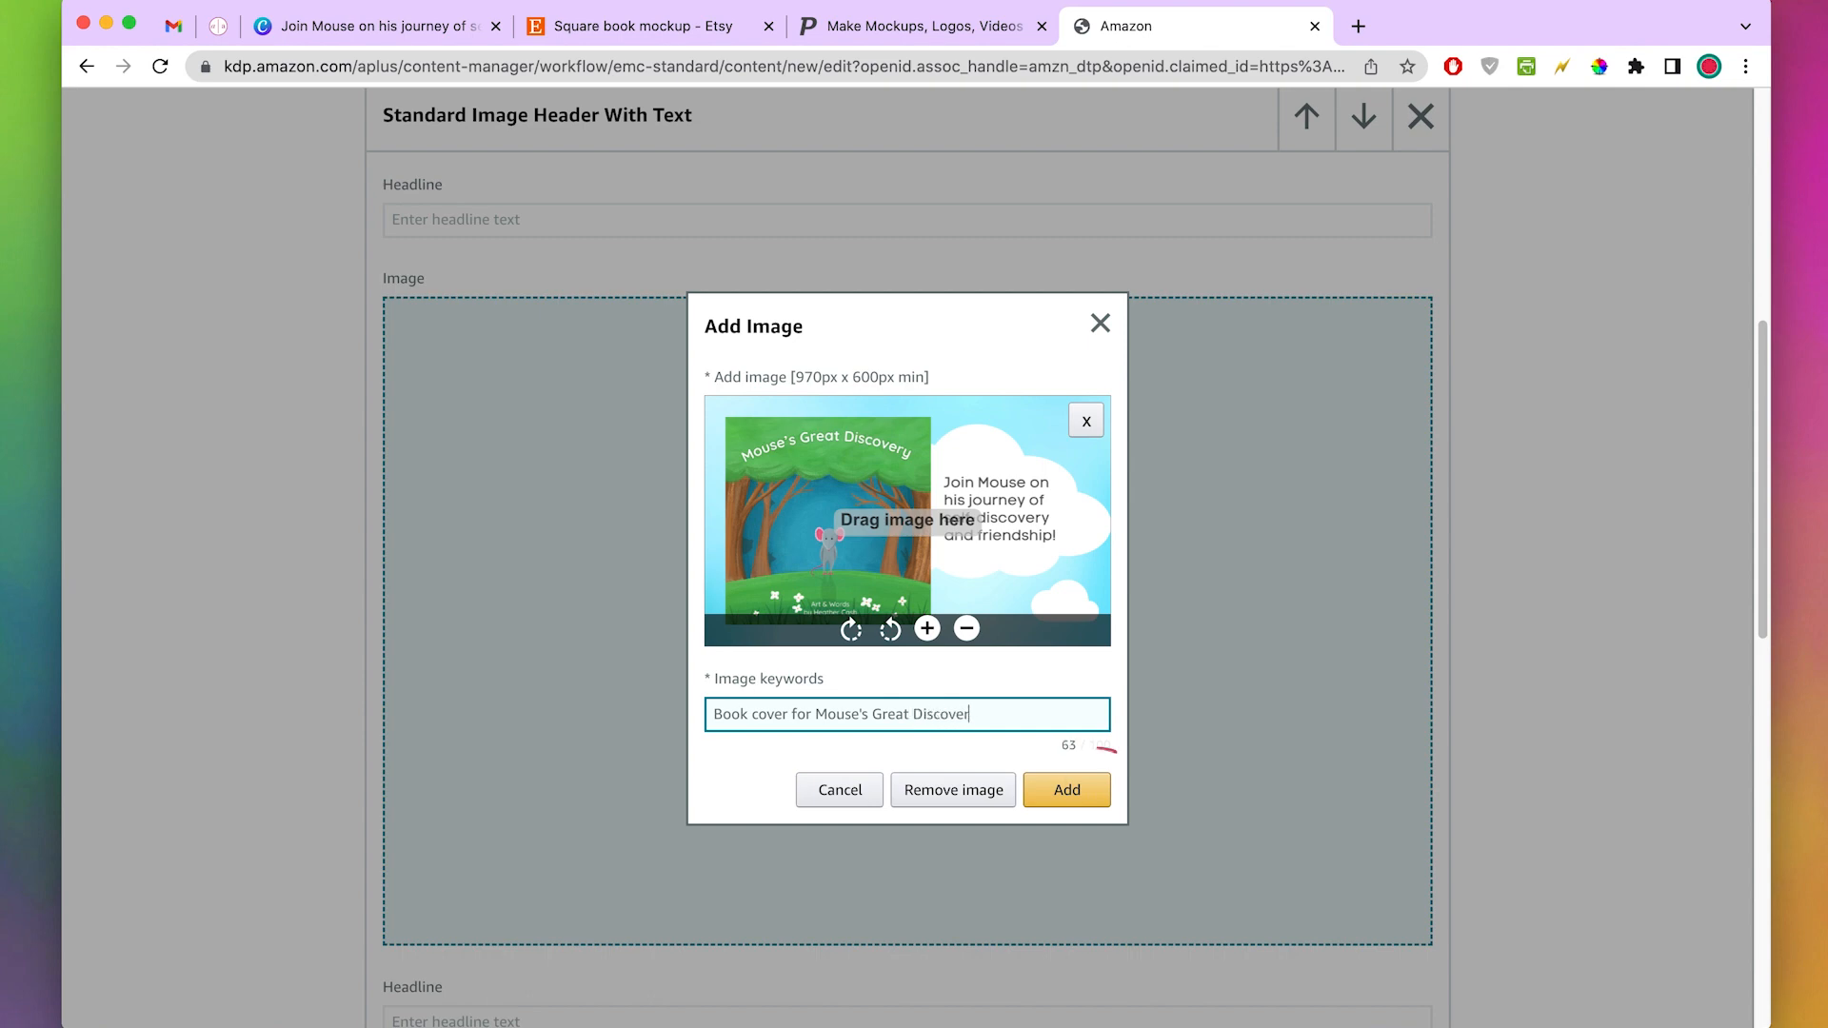
{"action": "left_click", "coordinate": [1068, 790]}
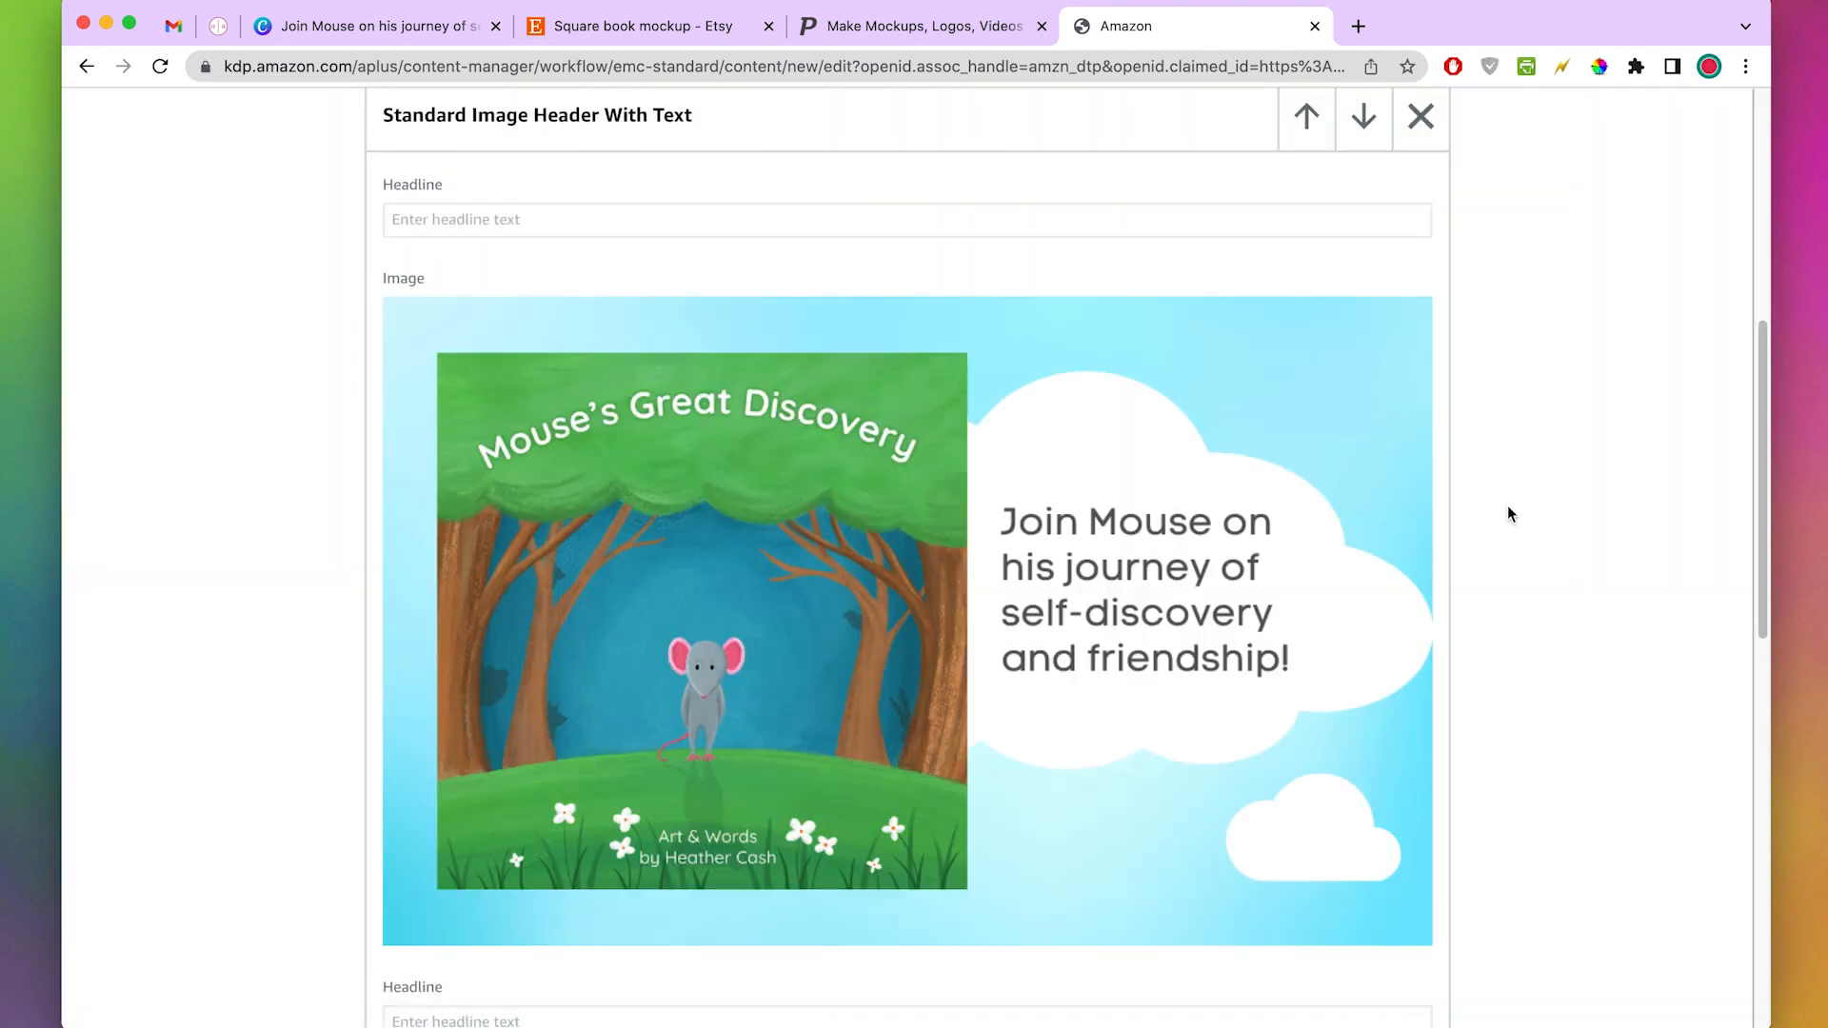
- Add a Standard Three Images & Text module below the header module and open its first image slot
{"action": "scroll", "coordinate": [1510, 511], "scroll_direction": "down", "scroll_amount": 10}
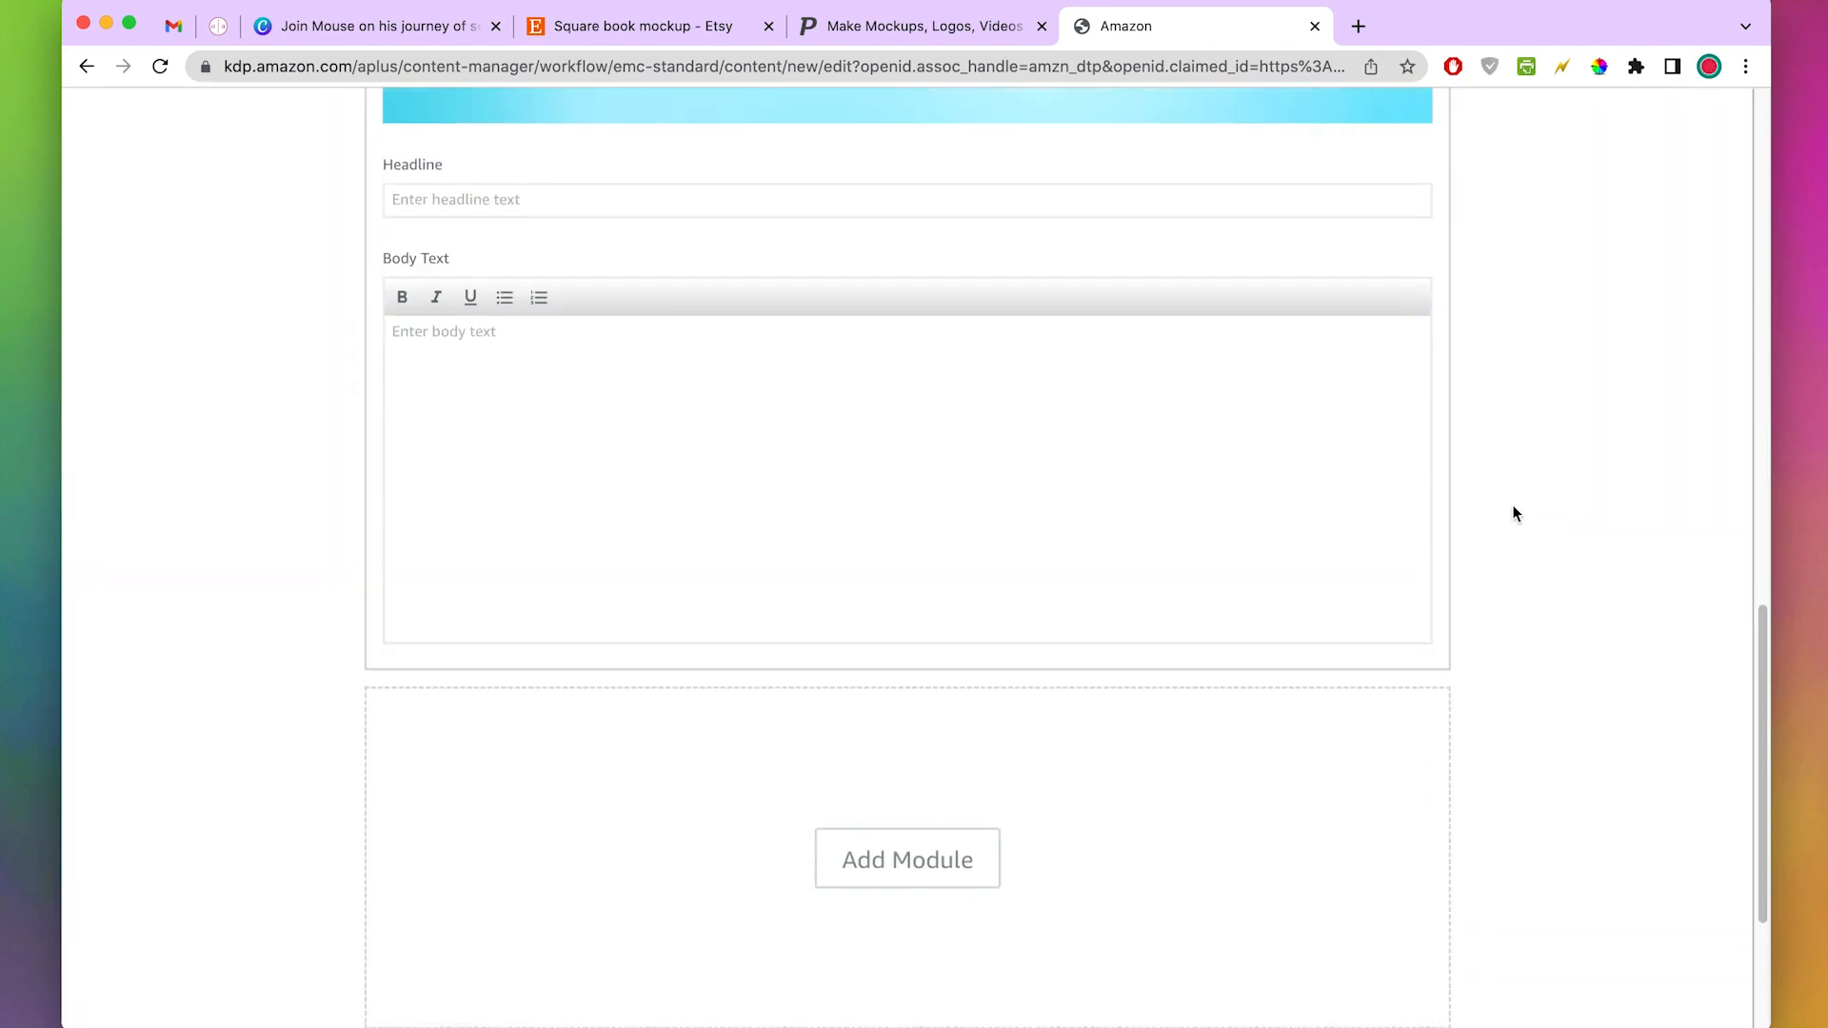
{"action": "scroll", "coordinate": [1514, 510], "scroll_direction": "down", "scroll_amount": 3}
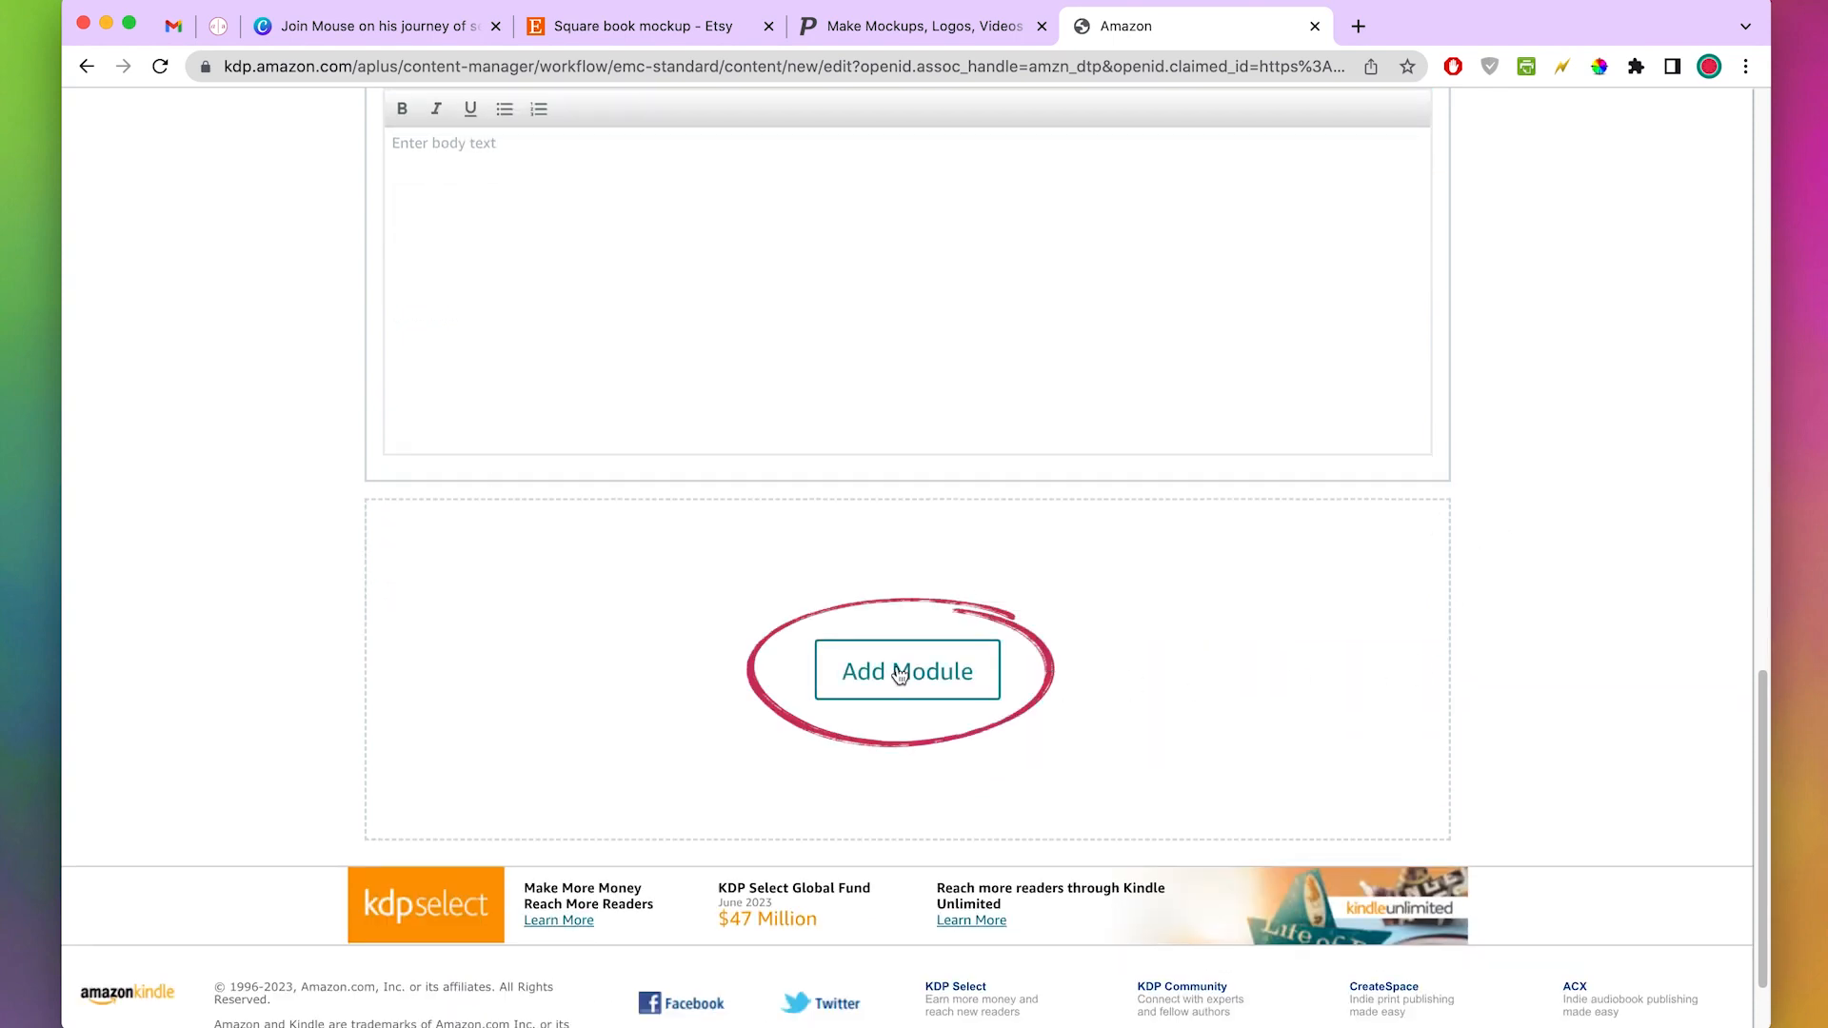
{"action": "left_click", "coordinate": [899, 674]}
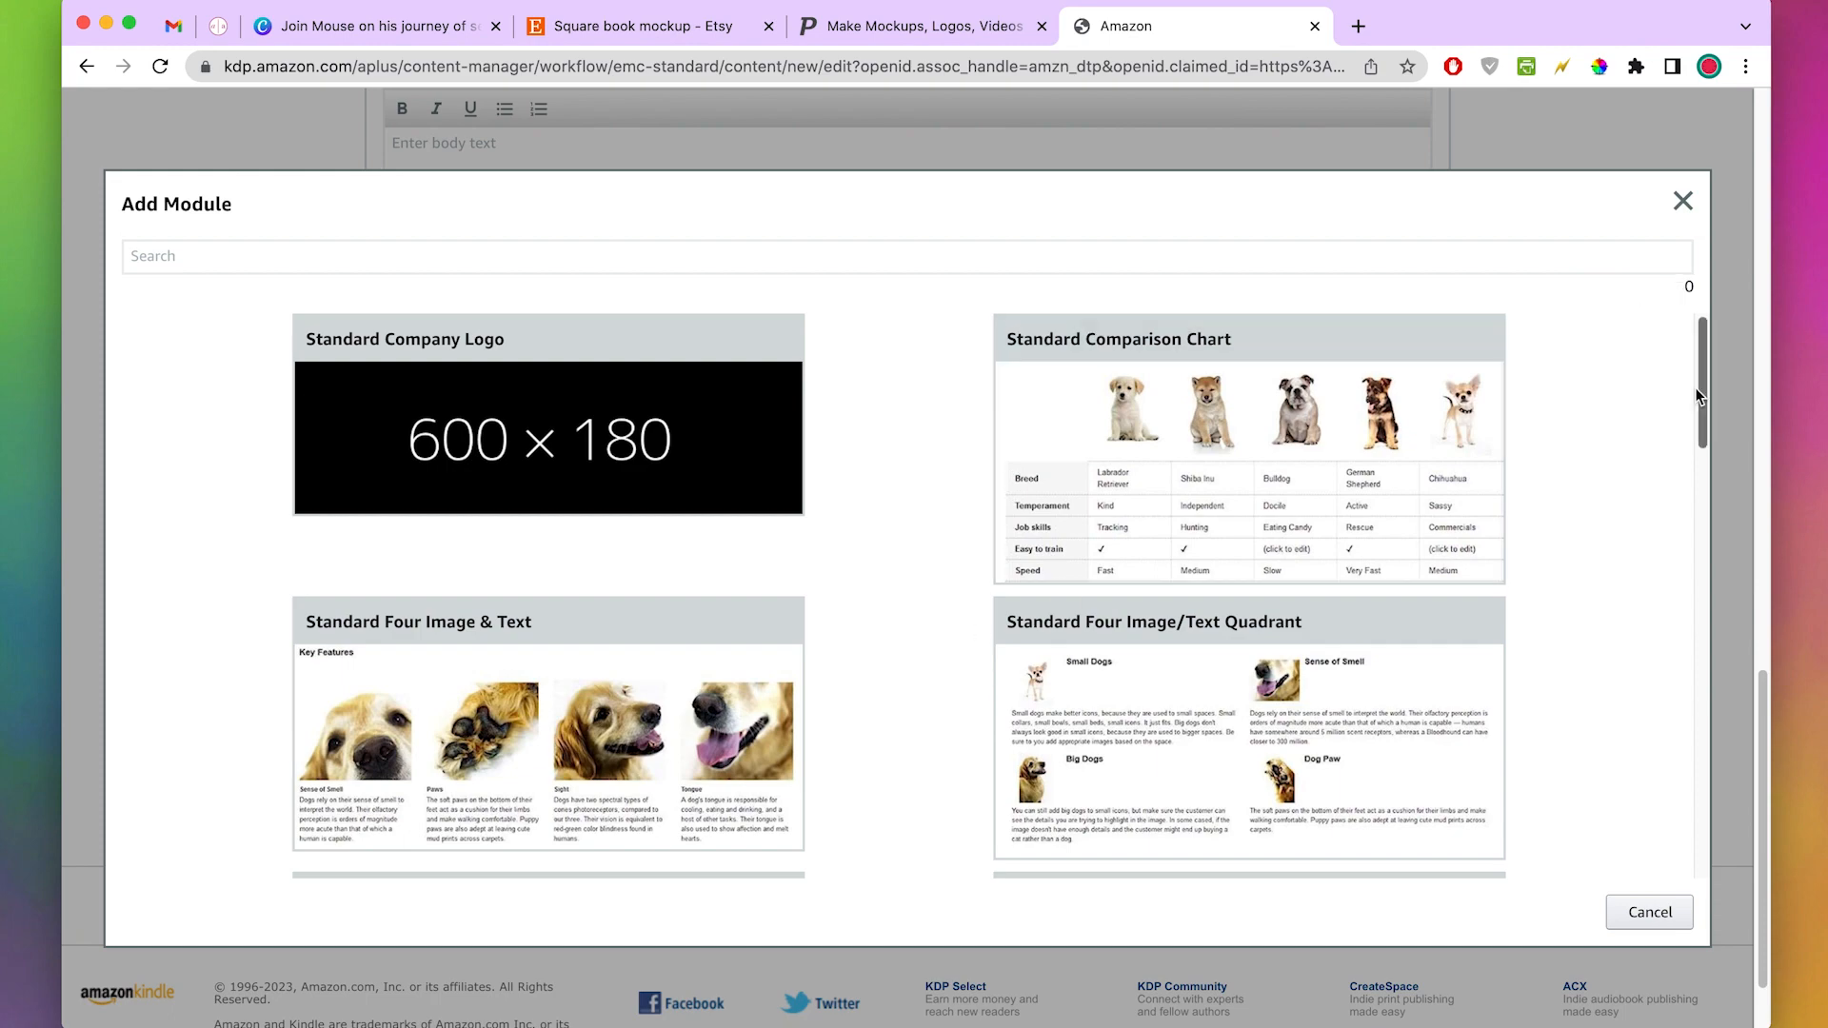
{"action": "mouse_move", "coordinate": [1700, 392]}
{"action": "left_mouse_down"}
{"action": "mouse_move", "coordinate": [1697, 862]}
{"action": "mouse_move", "coordinate": [1705, 400]}
{"action": "left_mouse_up"}
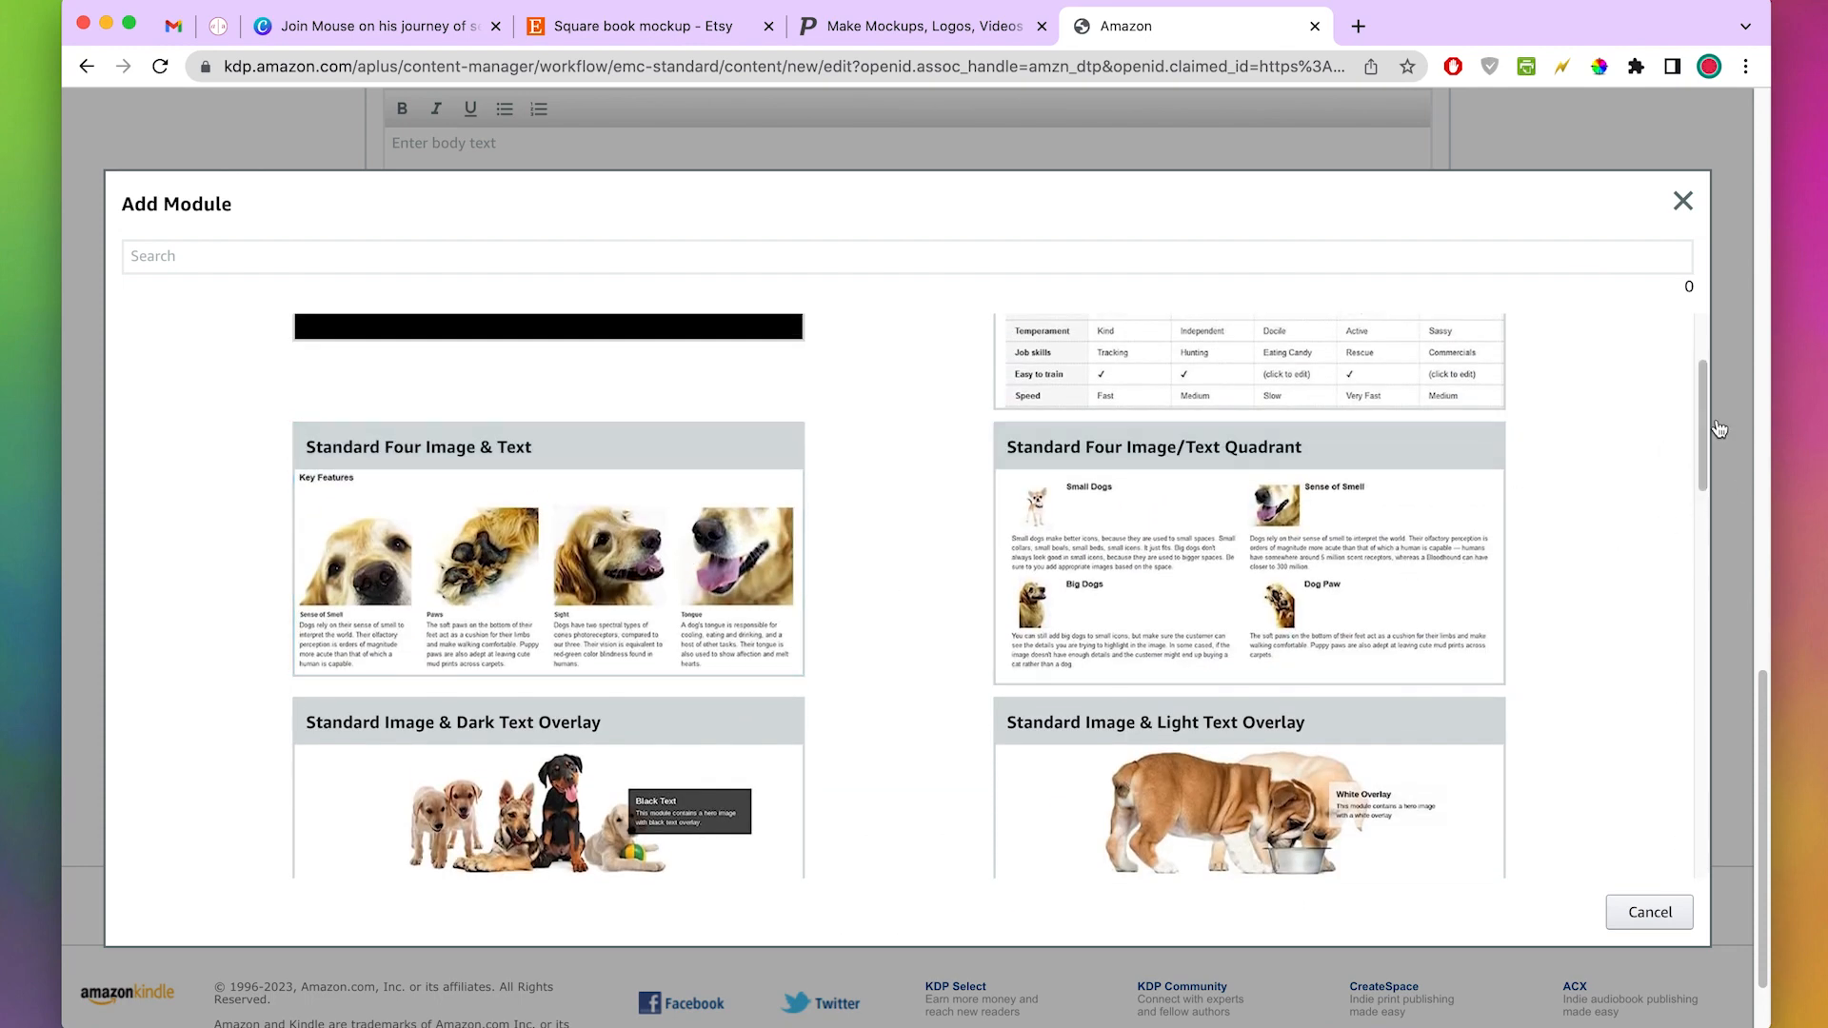
{"action": "left_click_drag", "start_coordinate": [1700, 431], "coordinate": [1723, 905]}
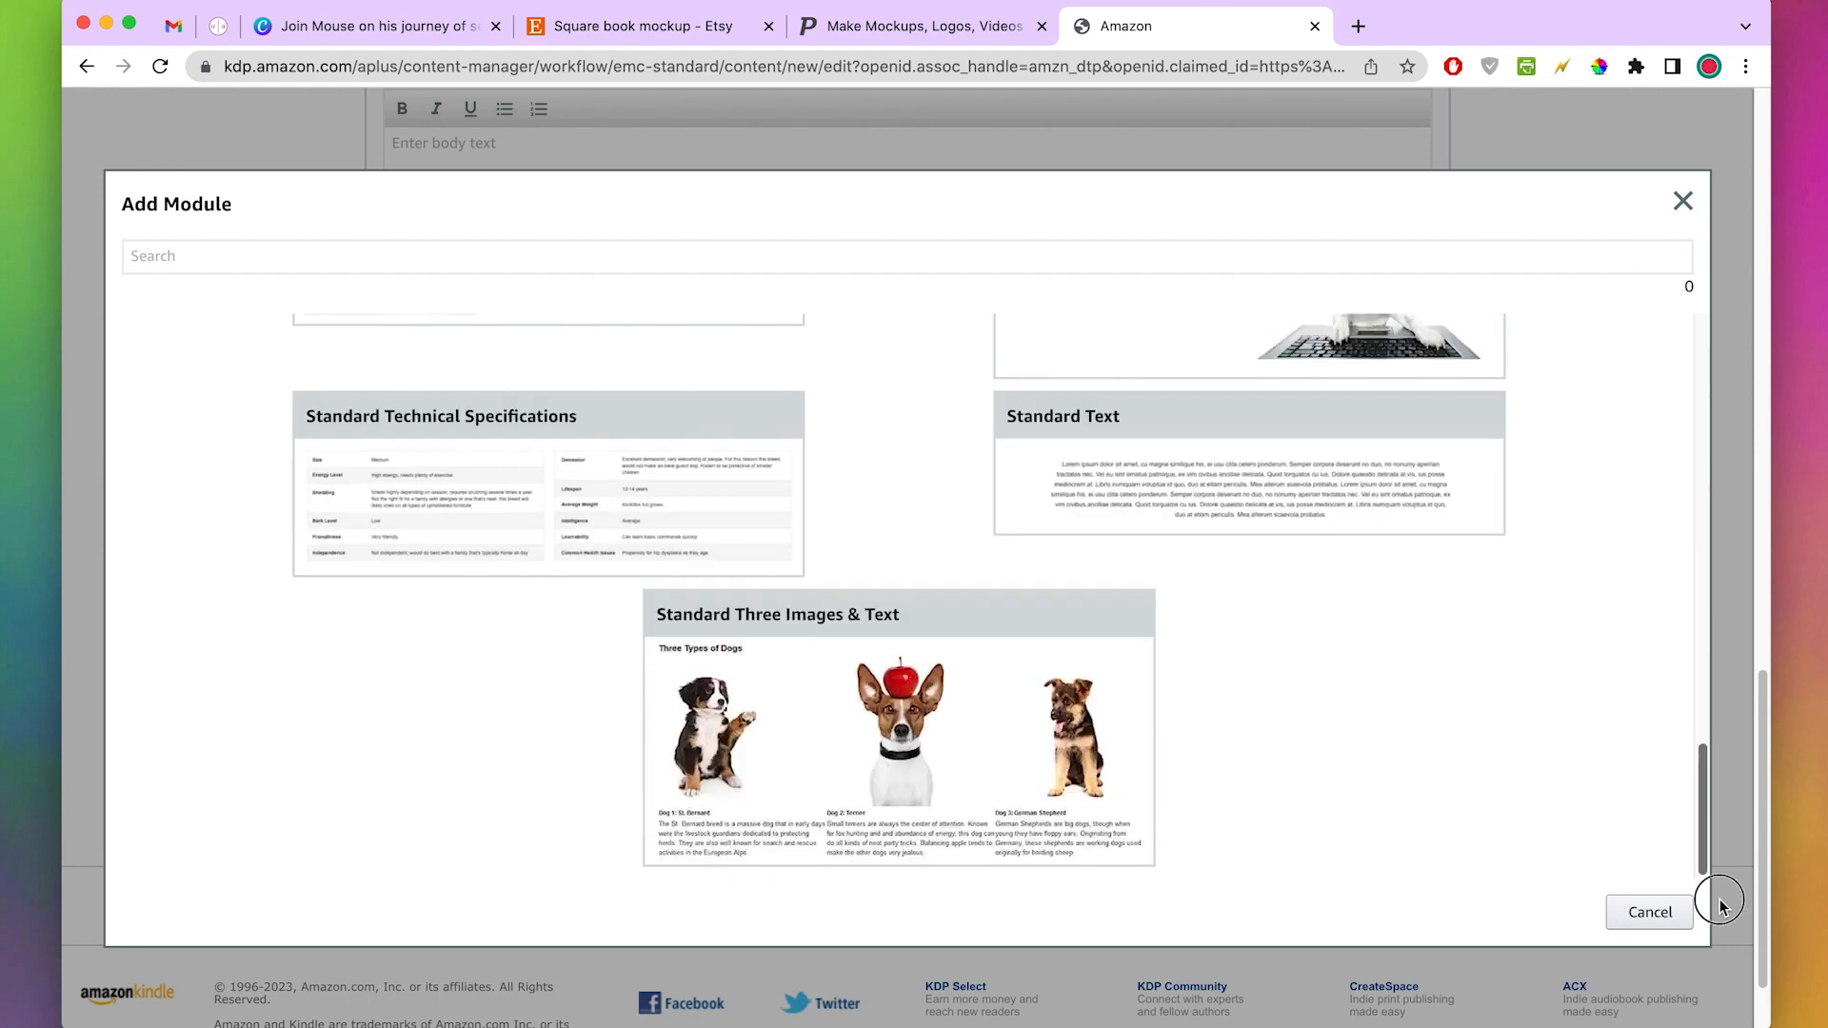
{"action": "left_click", "coordinate": [868, 723]}
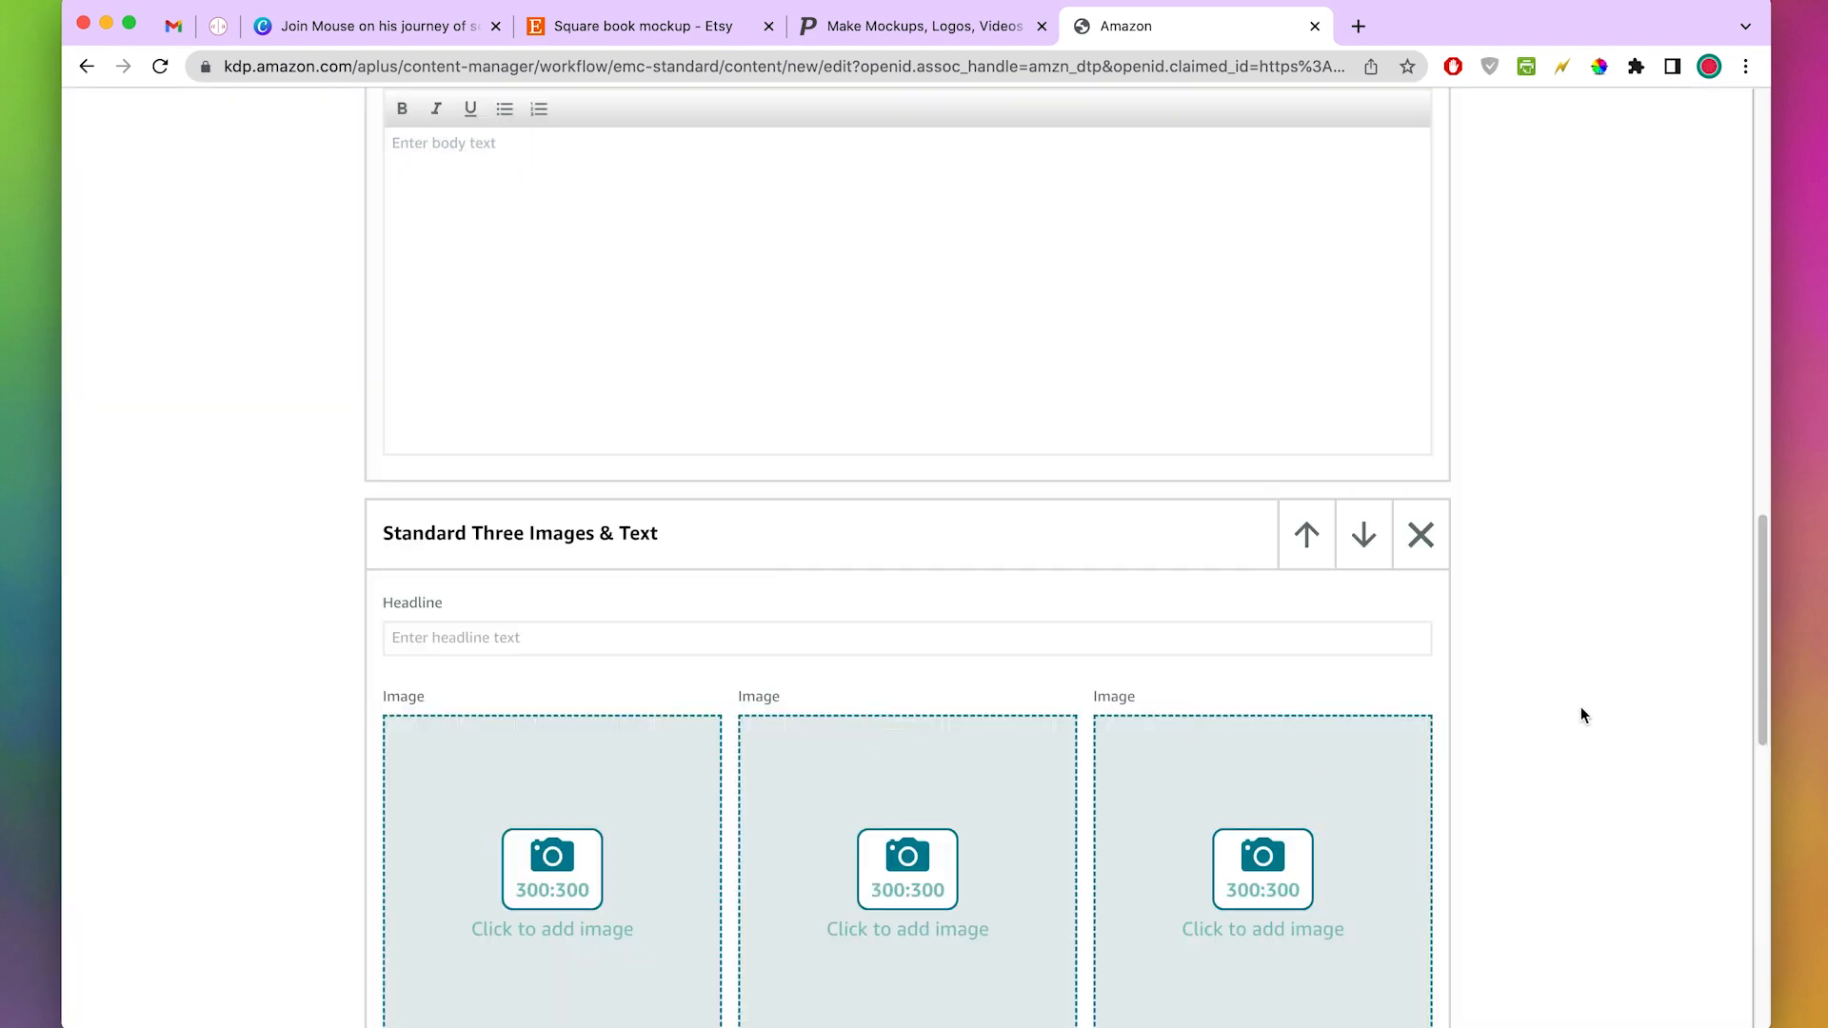
{"action": "scroll", "coordinate": [1582, 715], "scroll_direction": "down", "scroll_amount": 3}
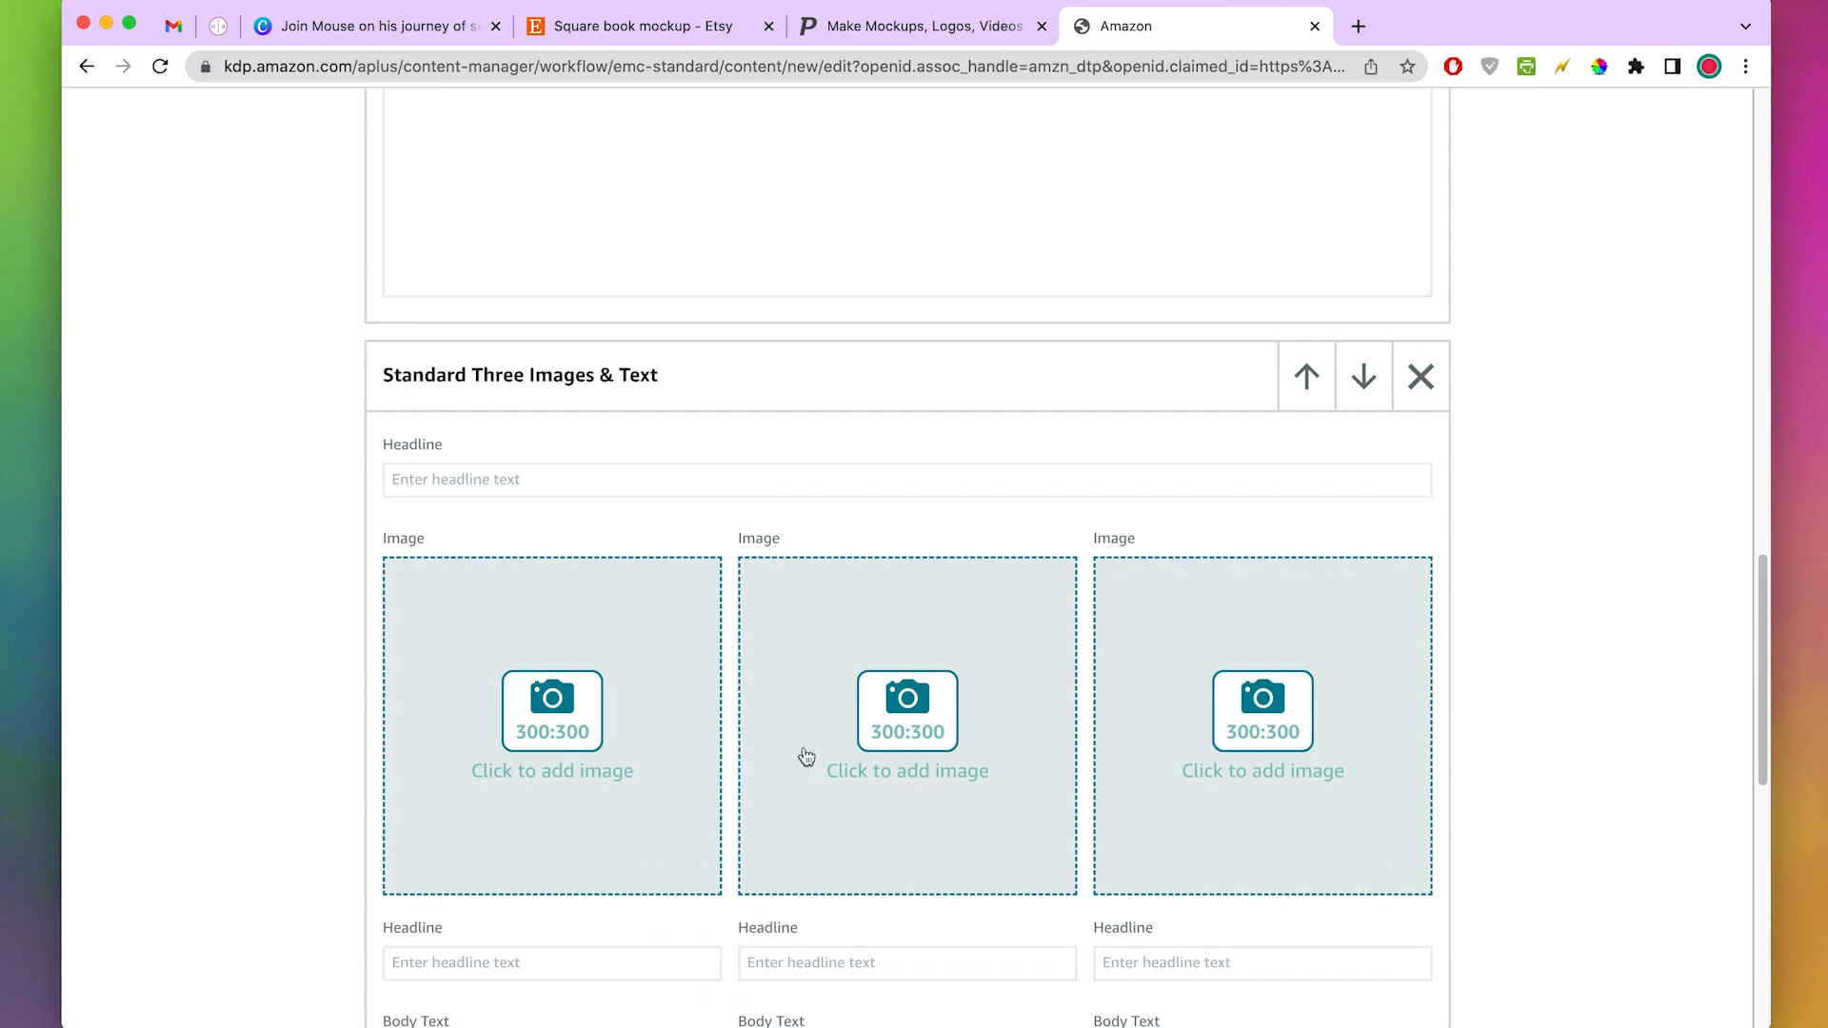
{"action": "left_click", "coordinate": [485, 697]}
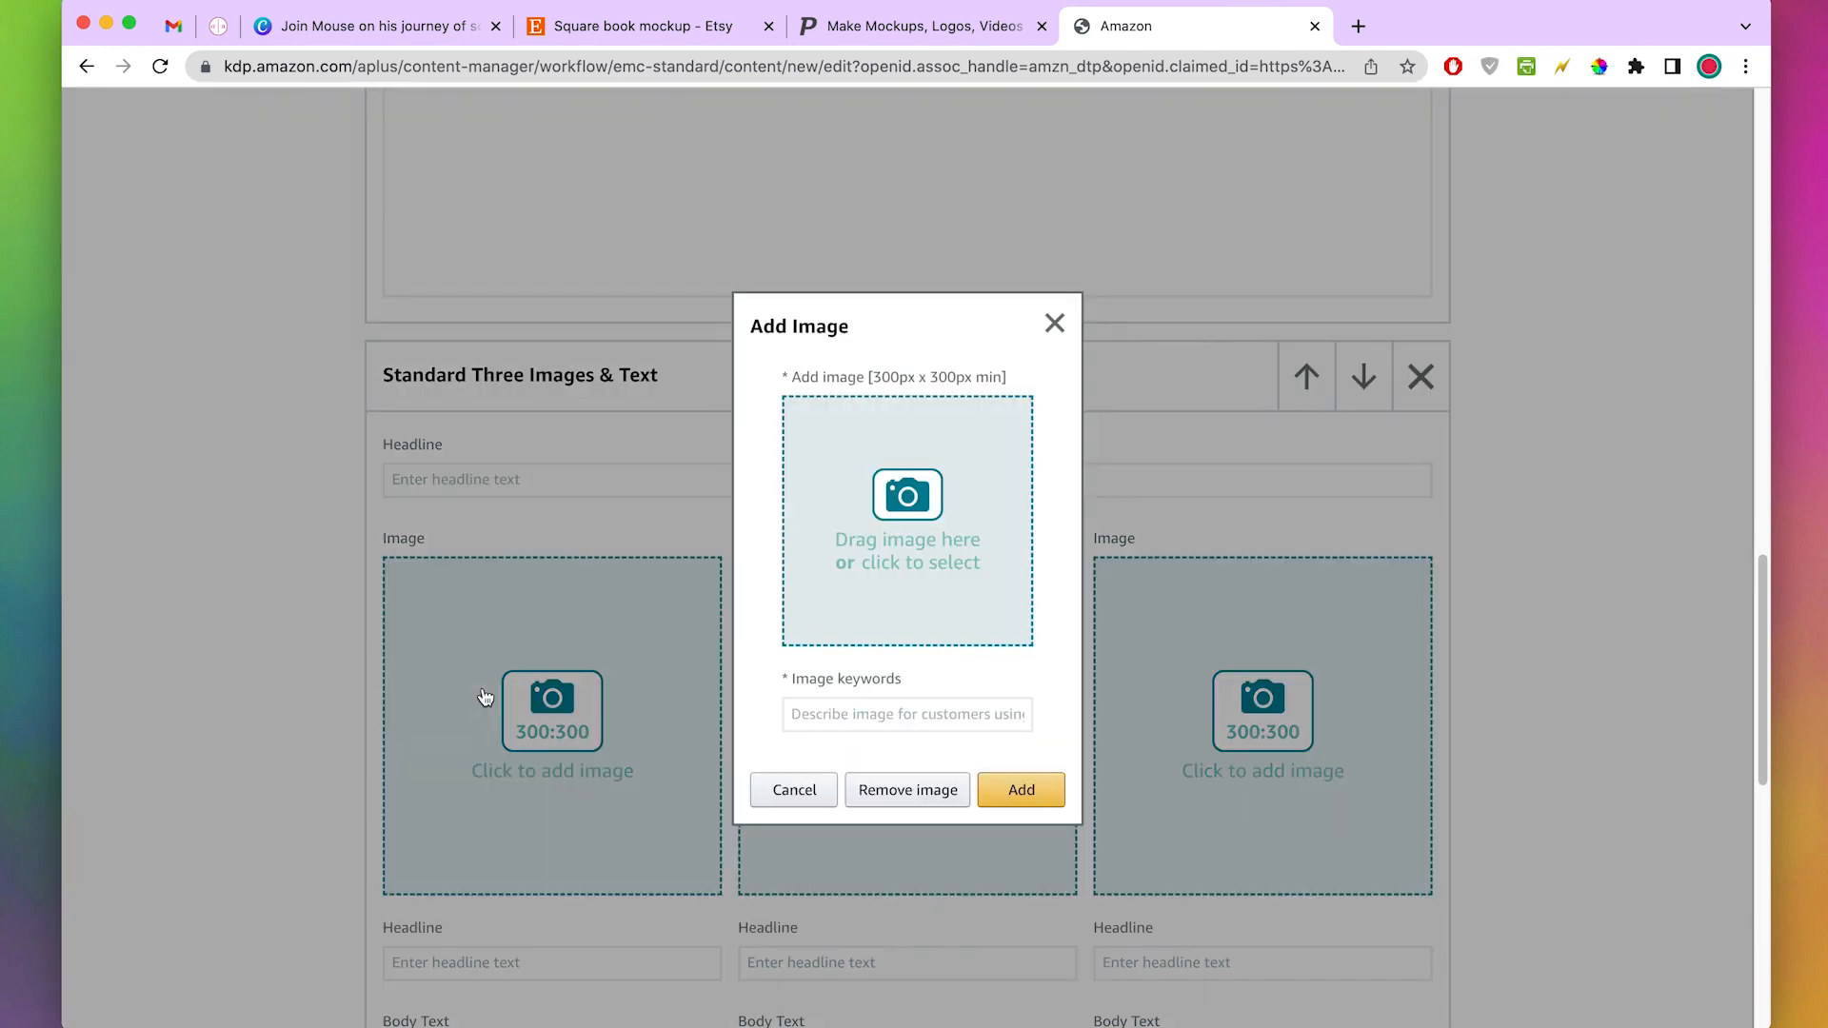
- Switch to Canva and create a new custom-size design of 600 × 600 px
{"action": "left_click", "coordinate": [418, 34]}
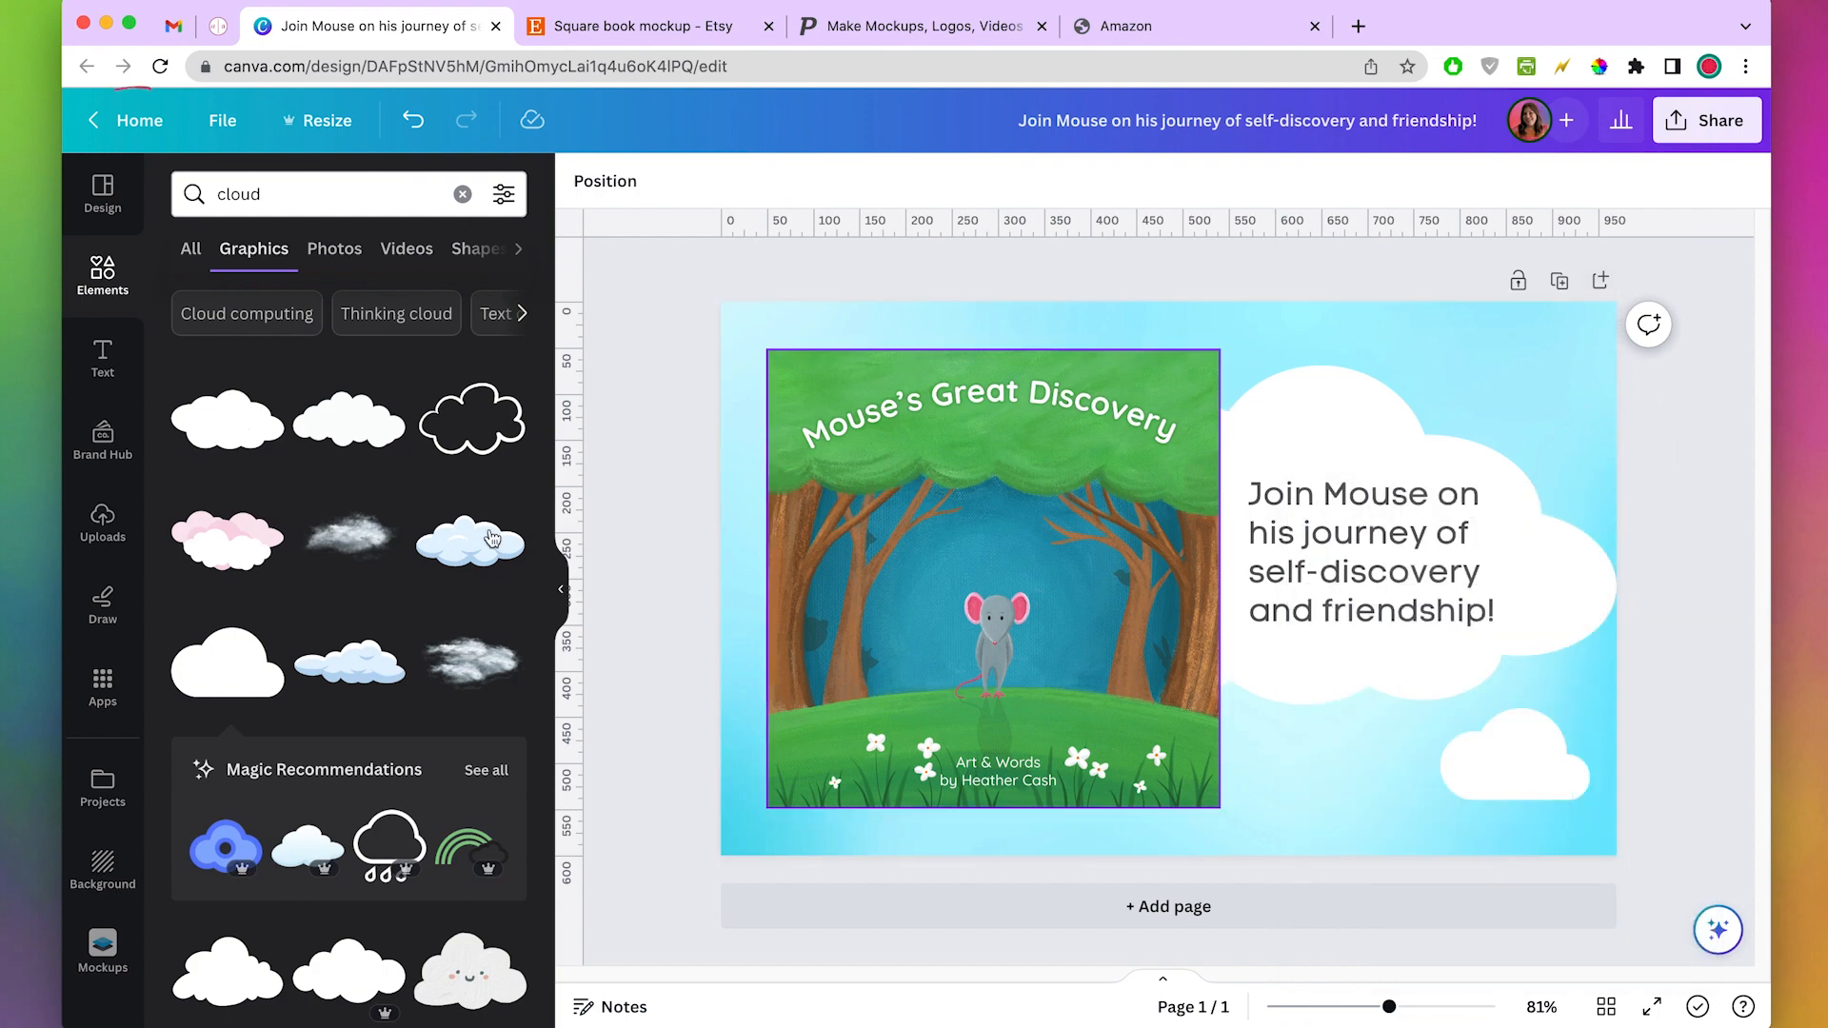
{"action": "left_click", "coordinate": [128, 120]}
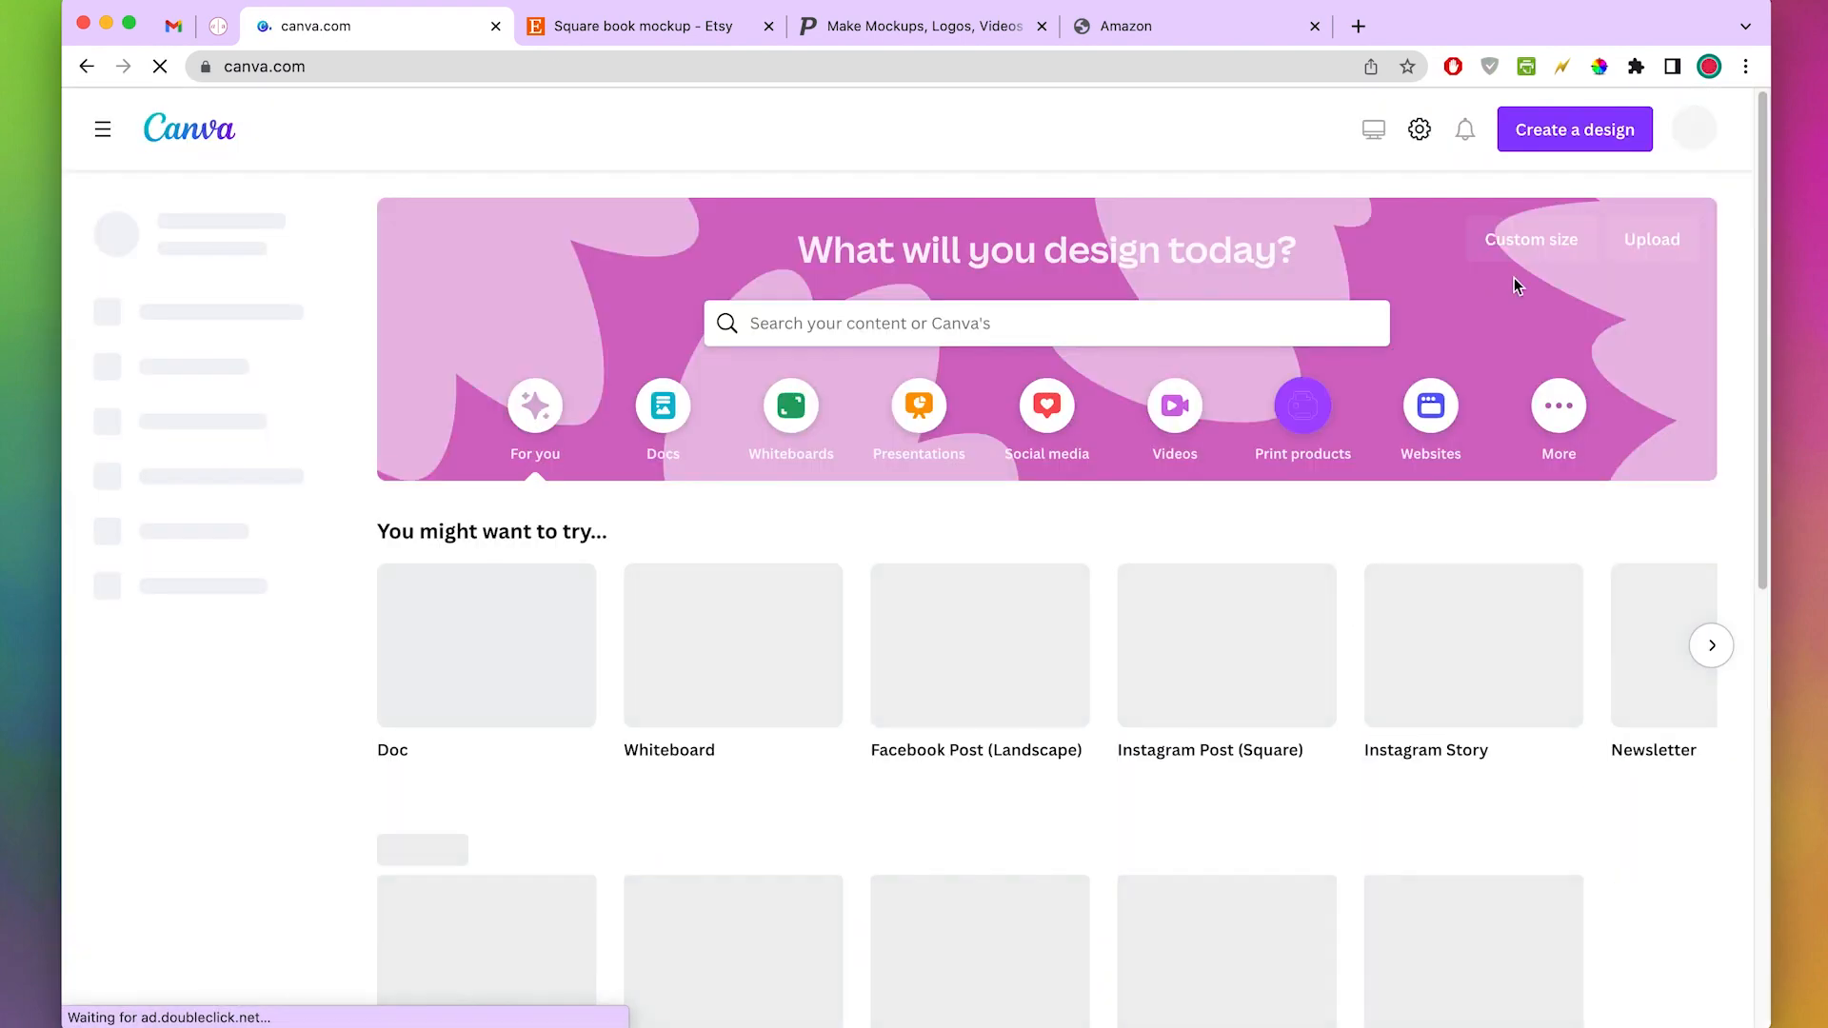
{"action": "left_click", "coordinate": [1598, 141]}
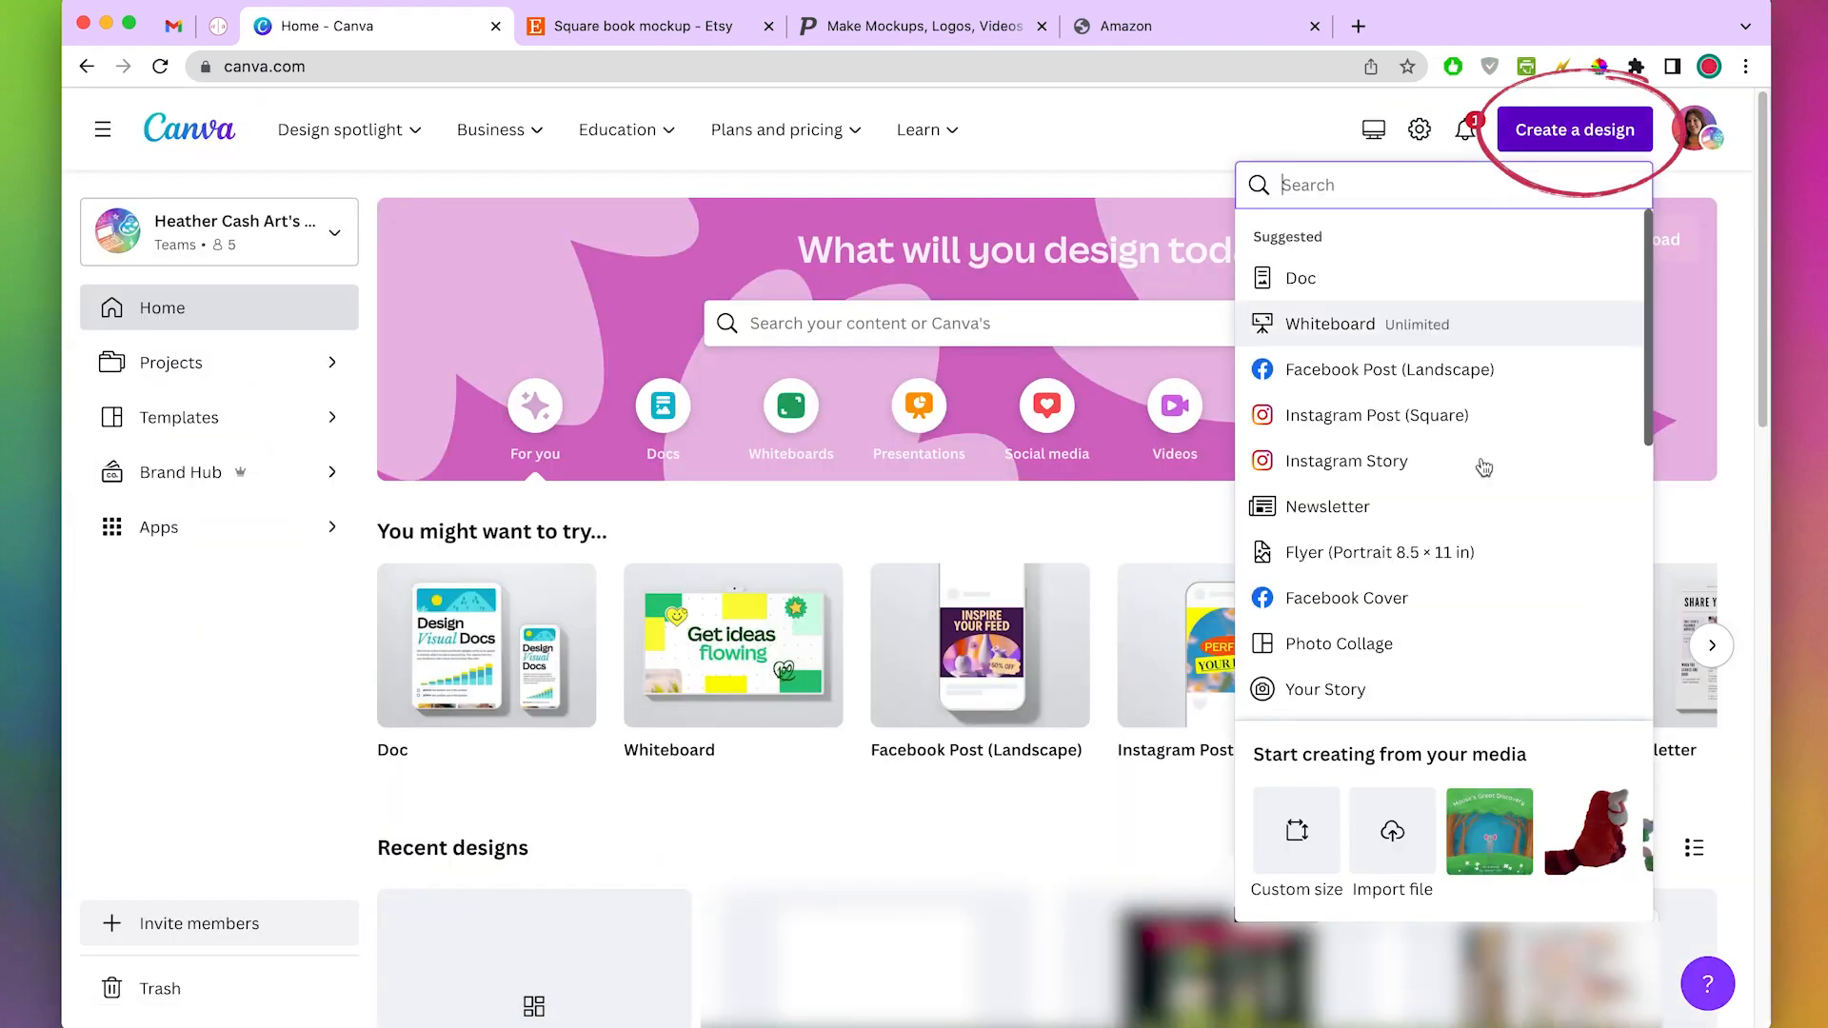
{"action": "left_click", "coordinate": [1307, 842]}
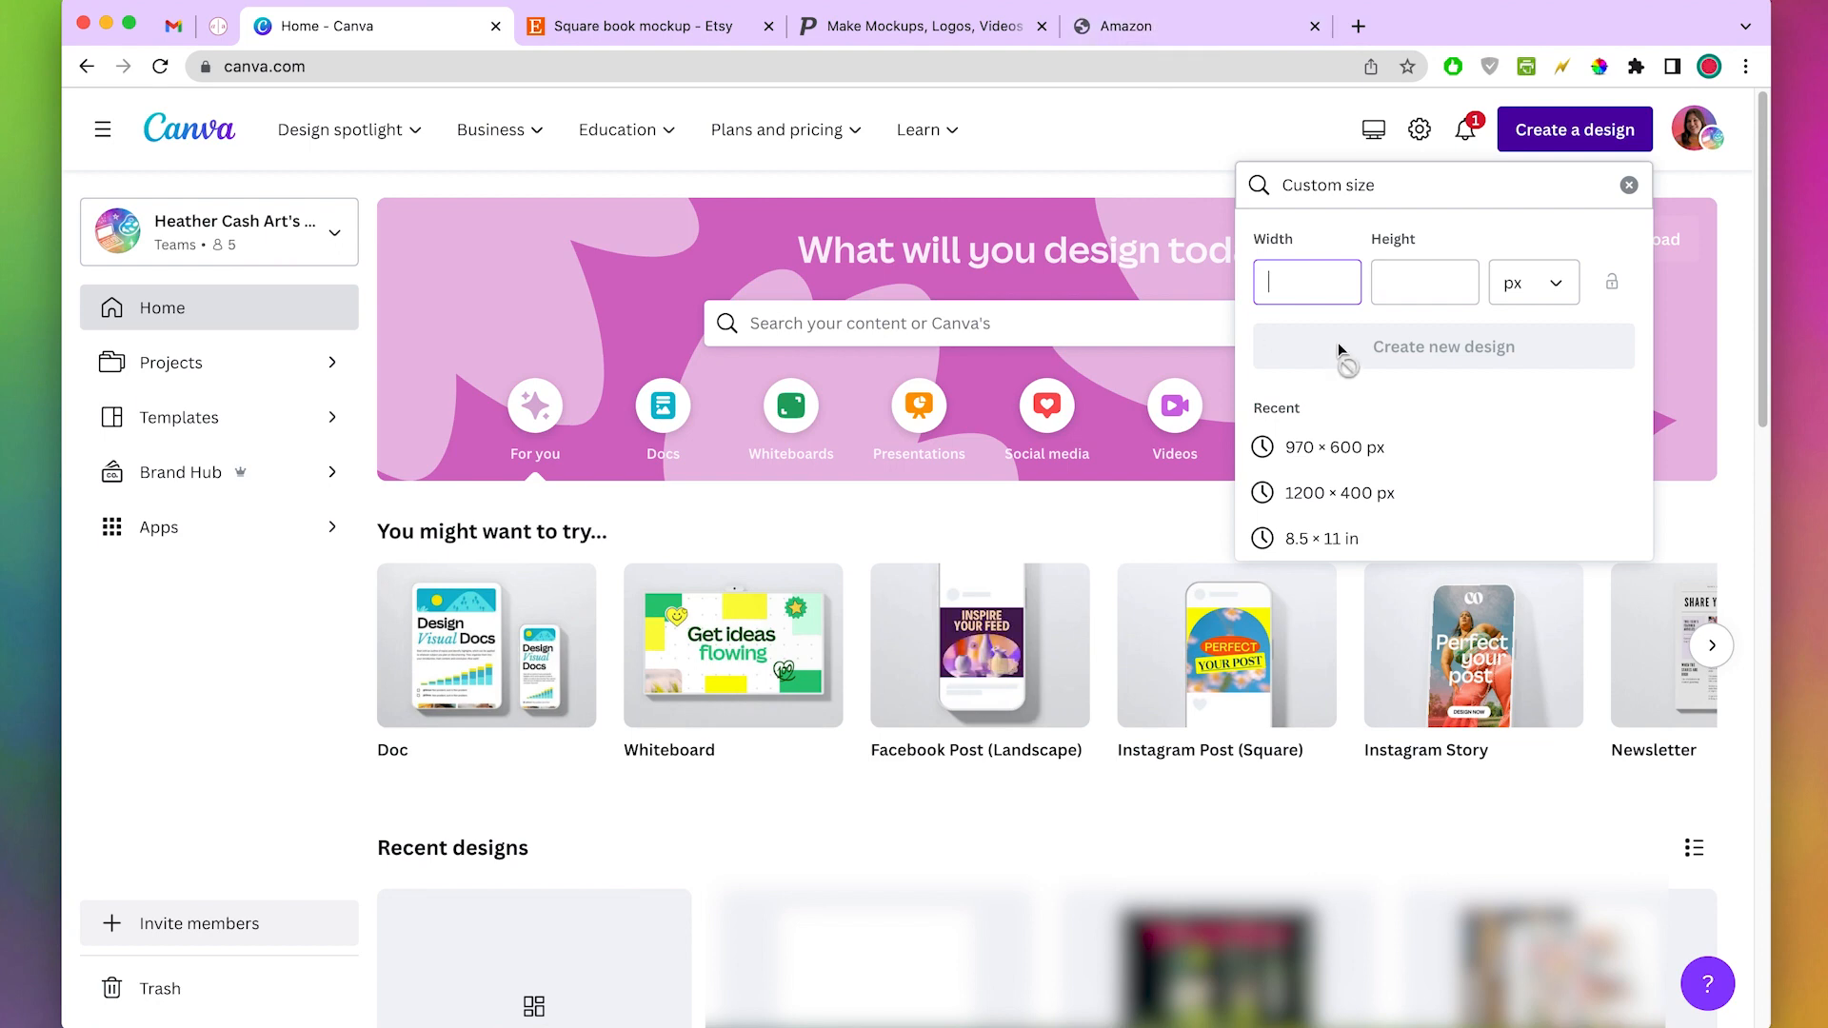
{"action": "type", "text": "6"}
{"action": "key", "text": "Tab"}
{"action": "type", "text": "600"}
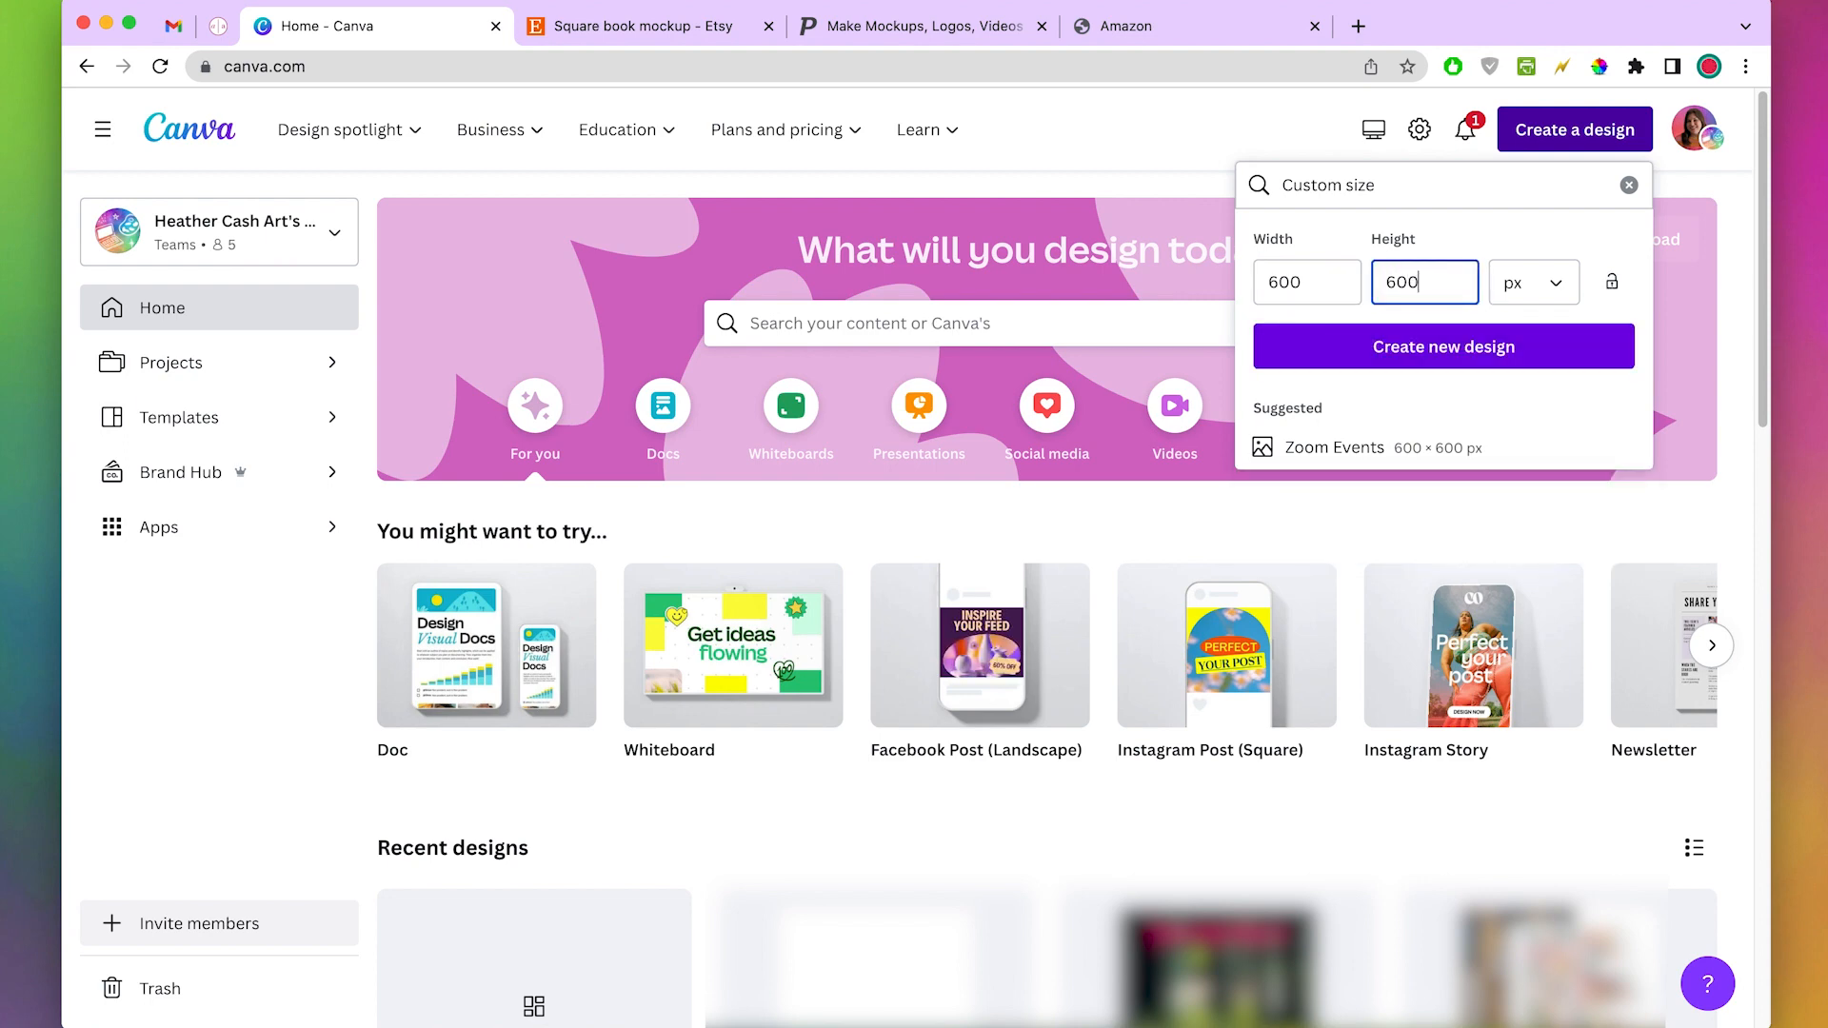
{"action": "left_click", "coordinate": [1475, 352]}
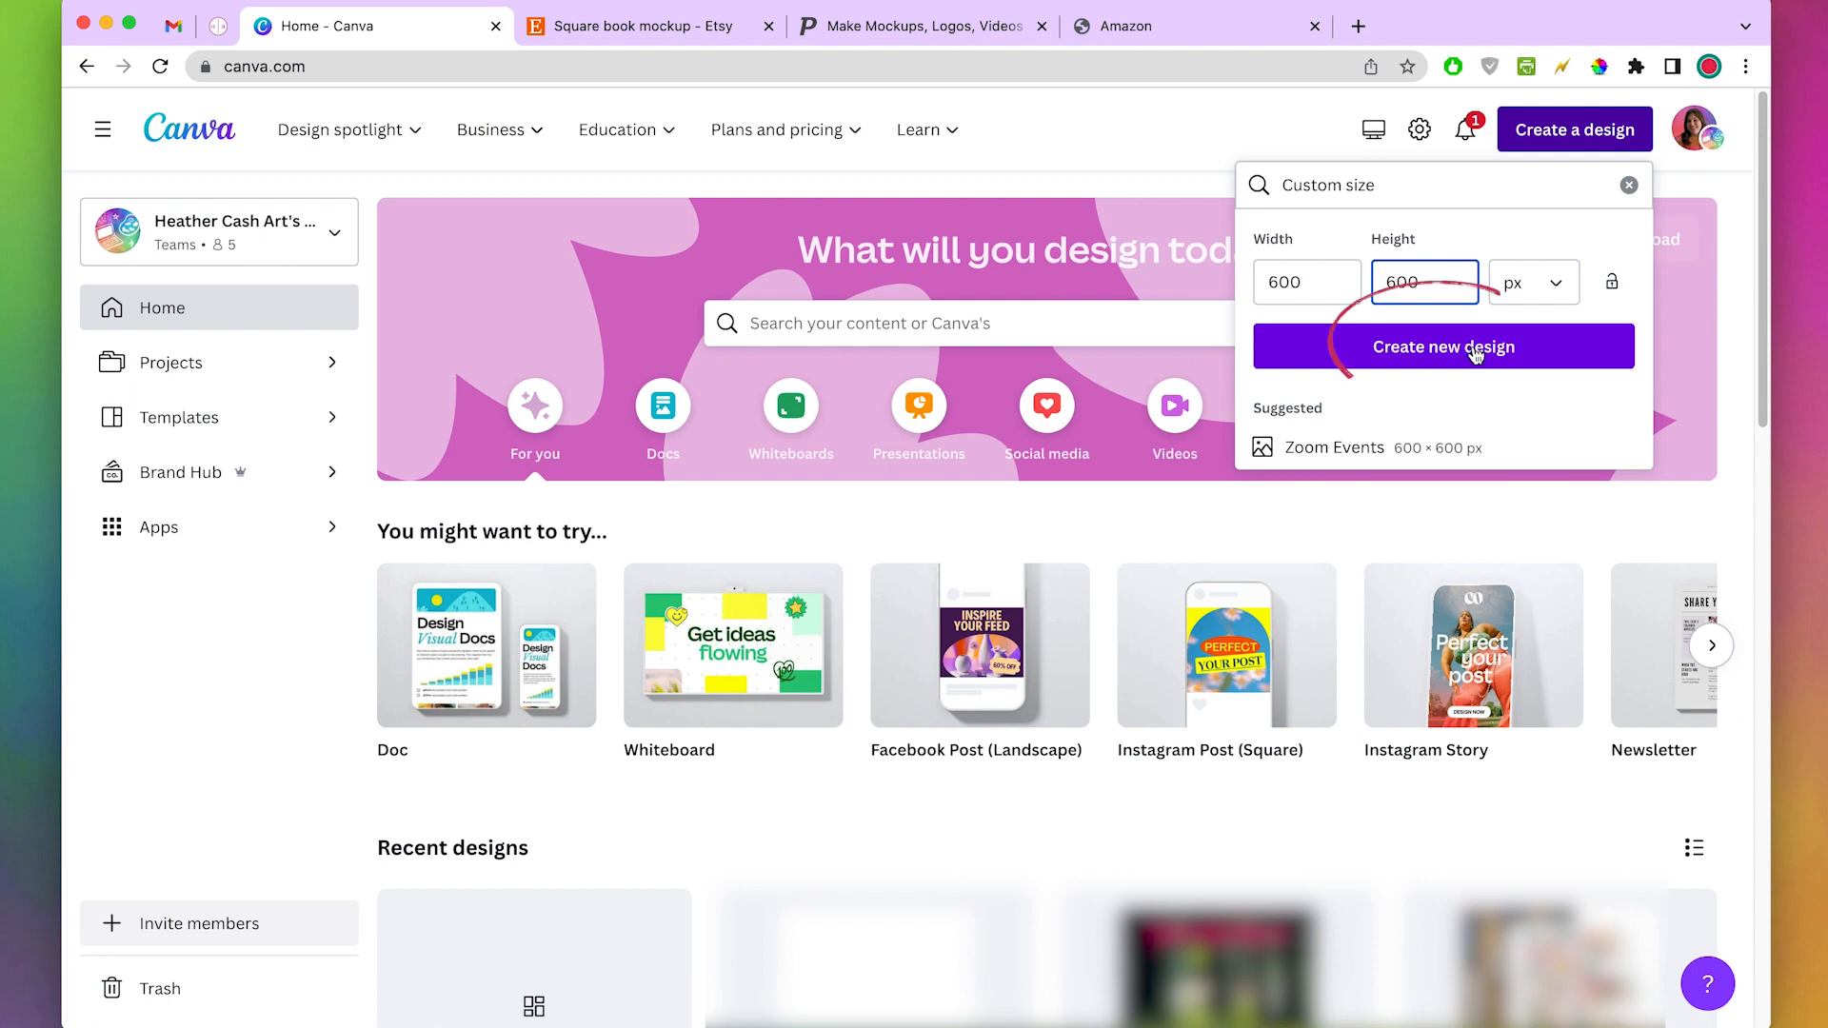
{"action": "left_click", "coordinate": [1475, 350]}
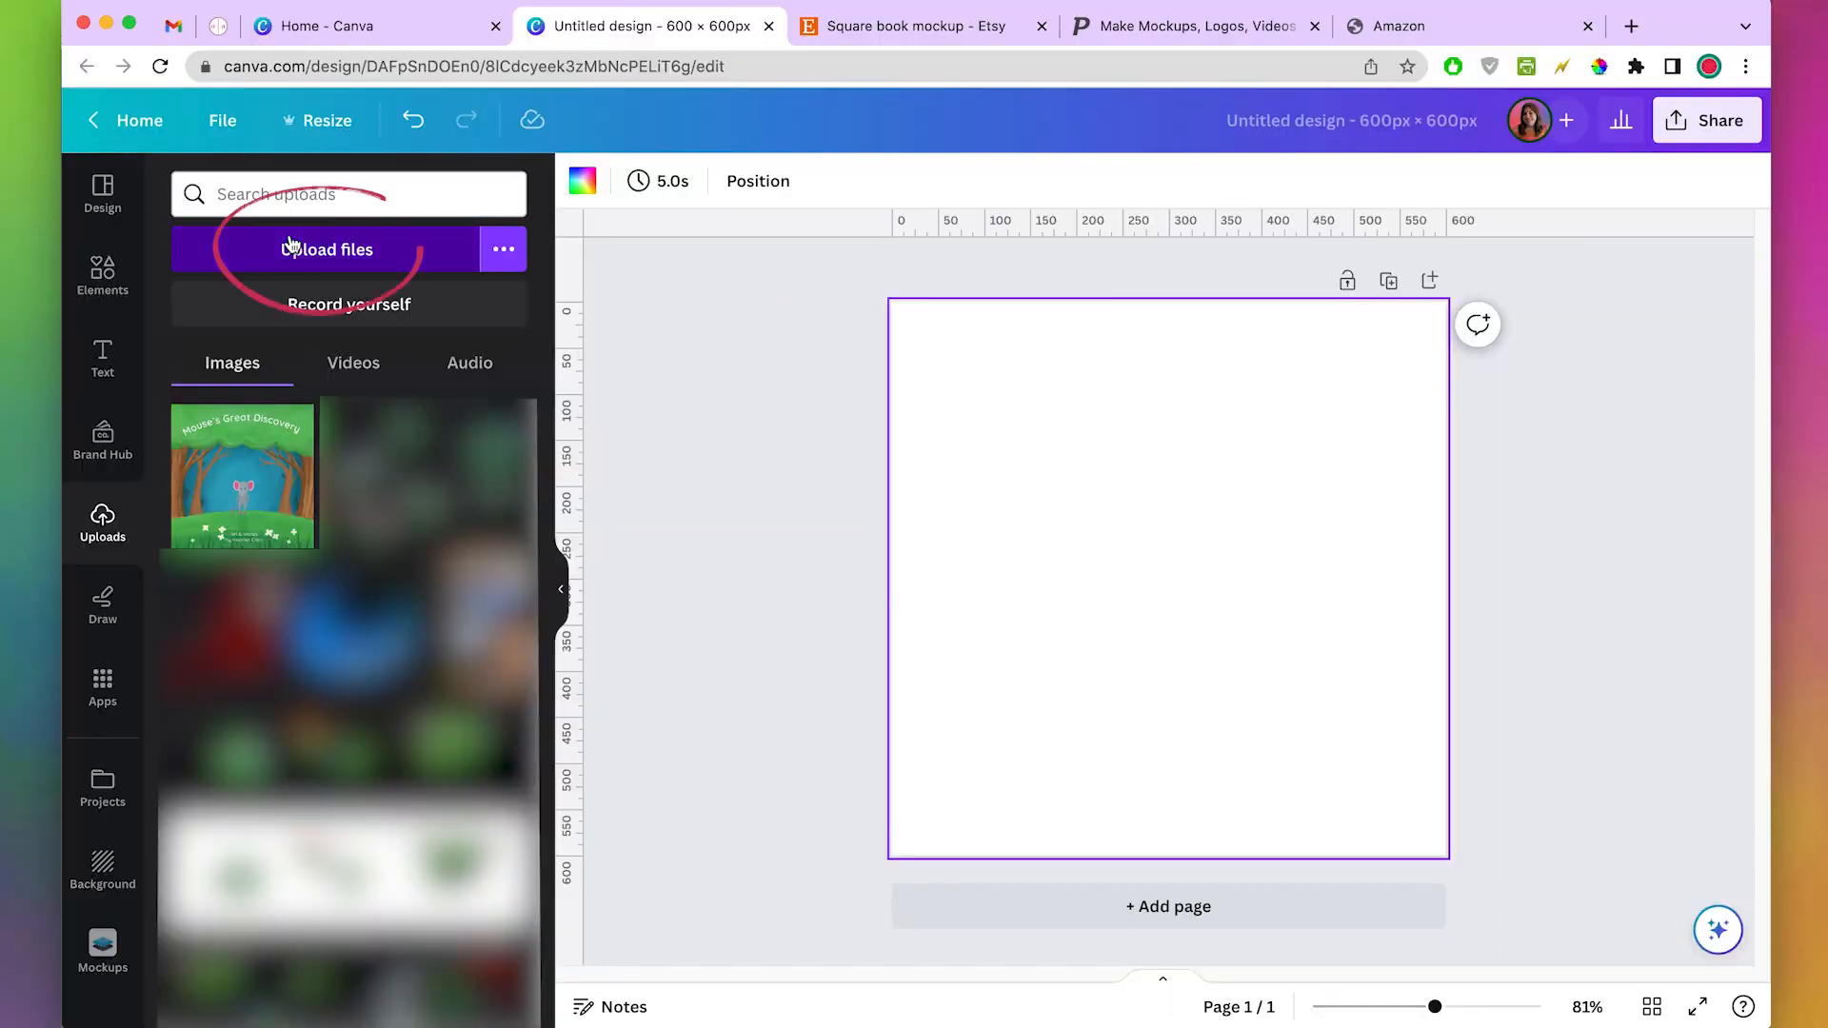
- Upload the book pages bookArtboard 16.jpg and bookArtboard 17.jpg from the Mouse's Great Discovery folder
{"action": "left_click", "coordinate": [291, 246]}
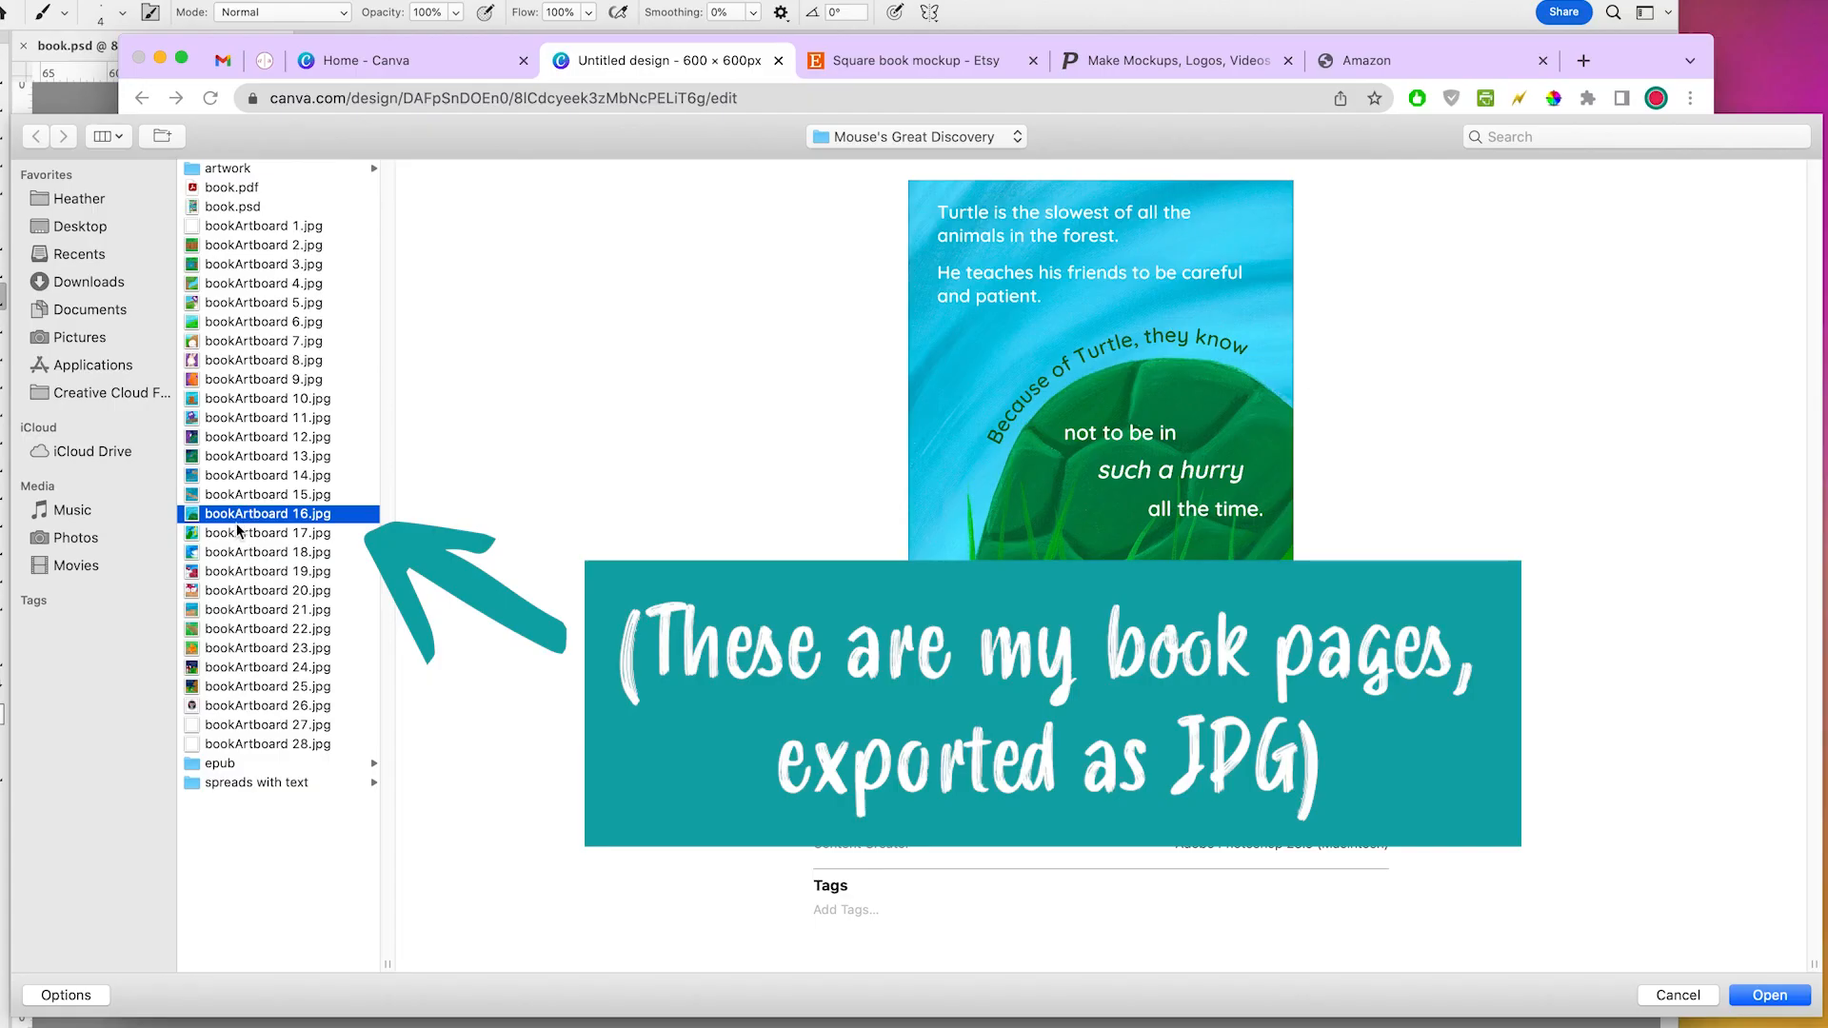
{"action": "left_click", "coordinate": [238, 535], "text": "shift"}
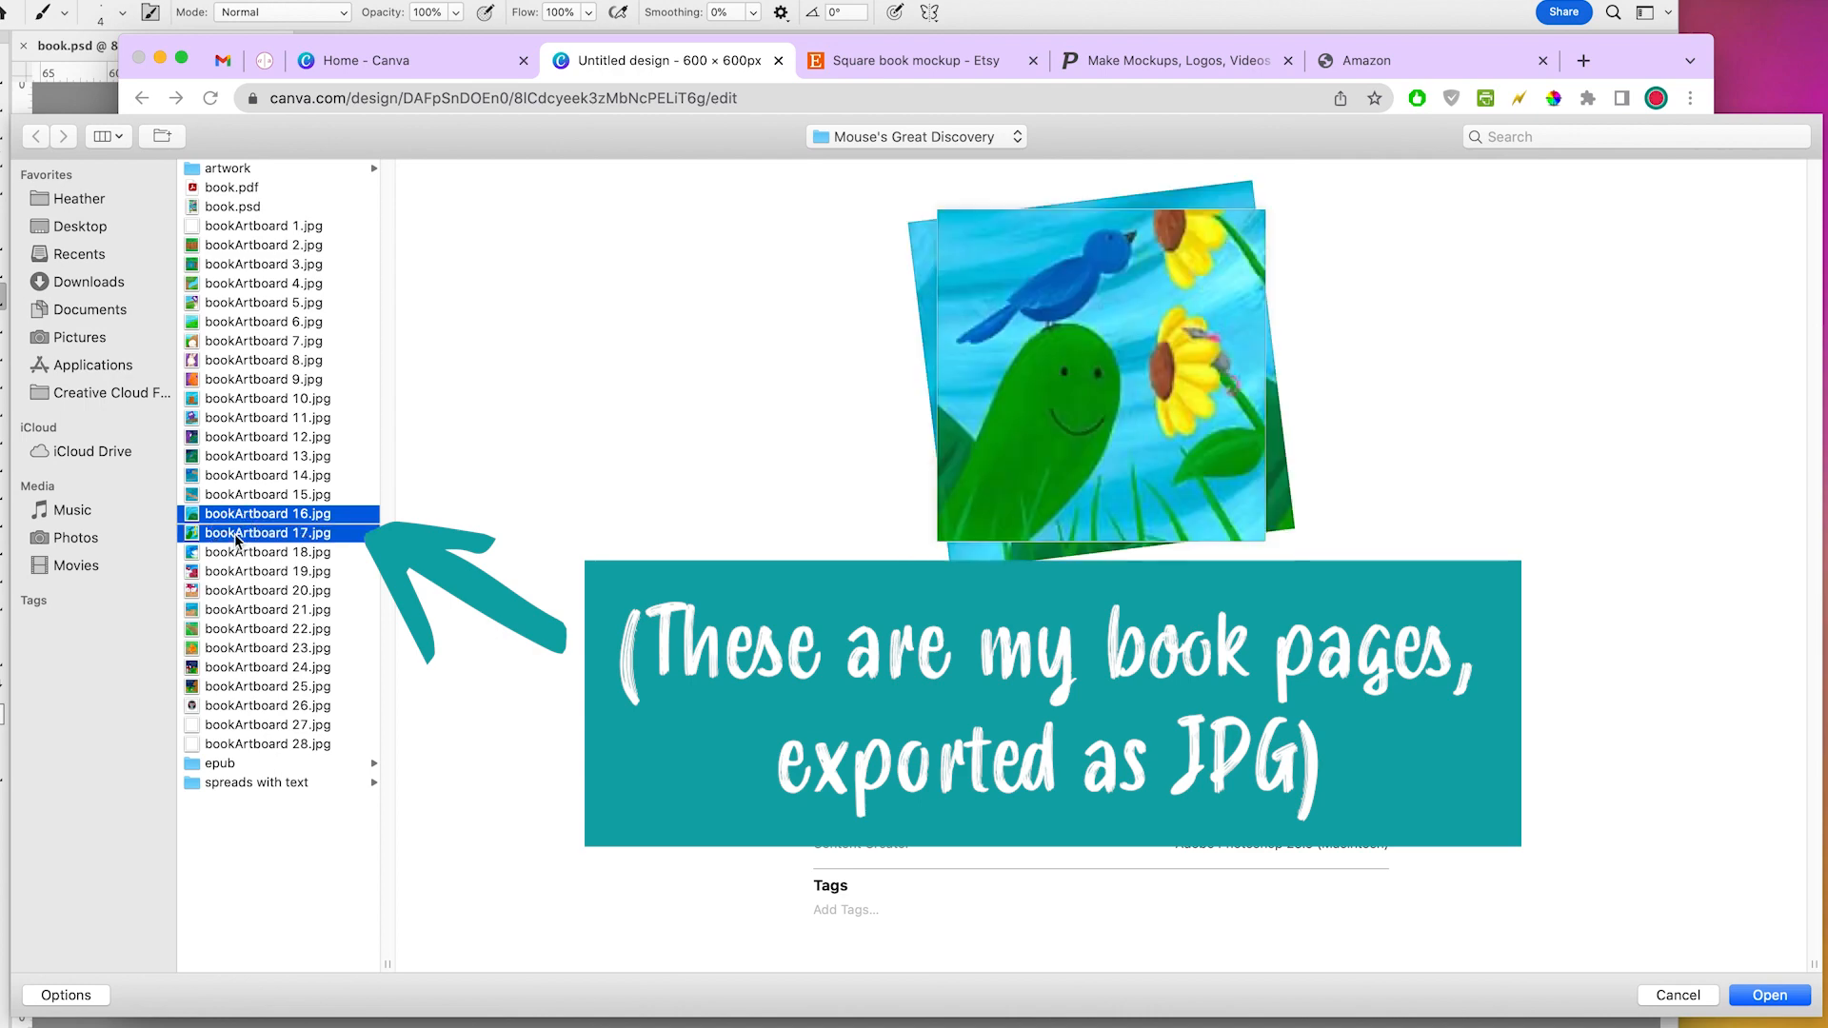
{"action": "left_click", "coordinate": [1759, 1003]}
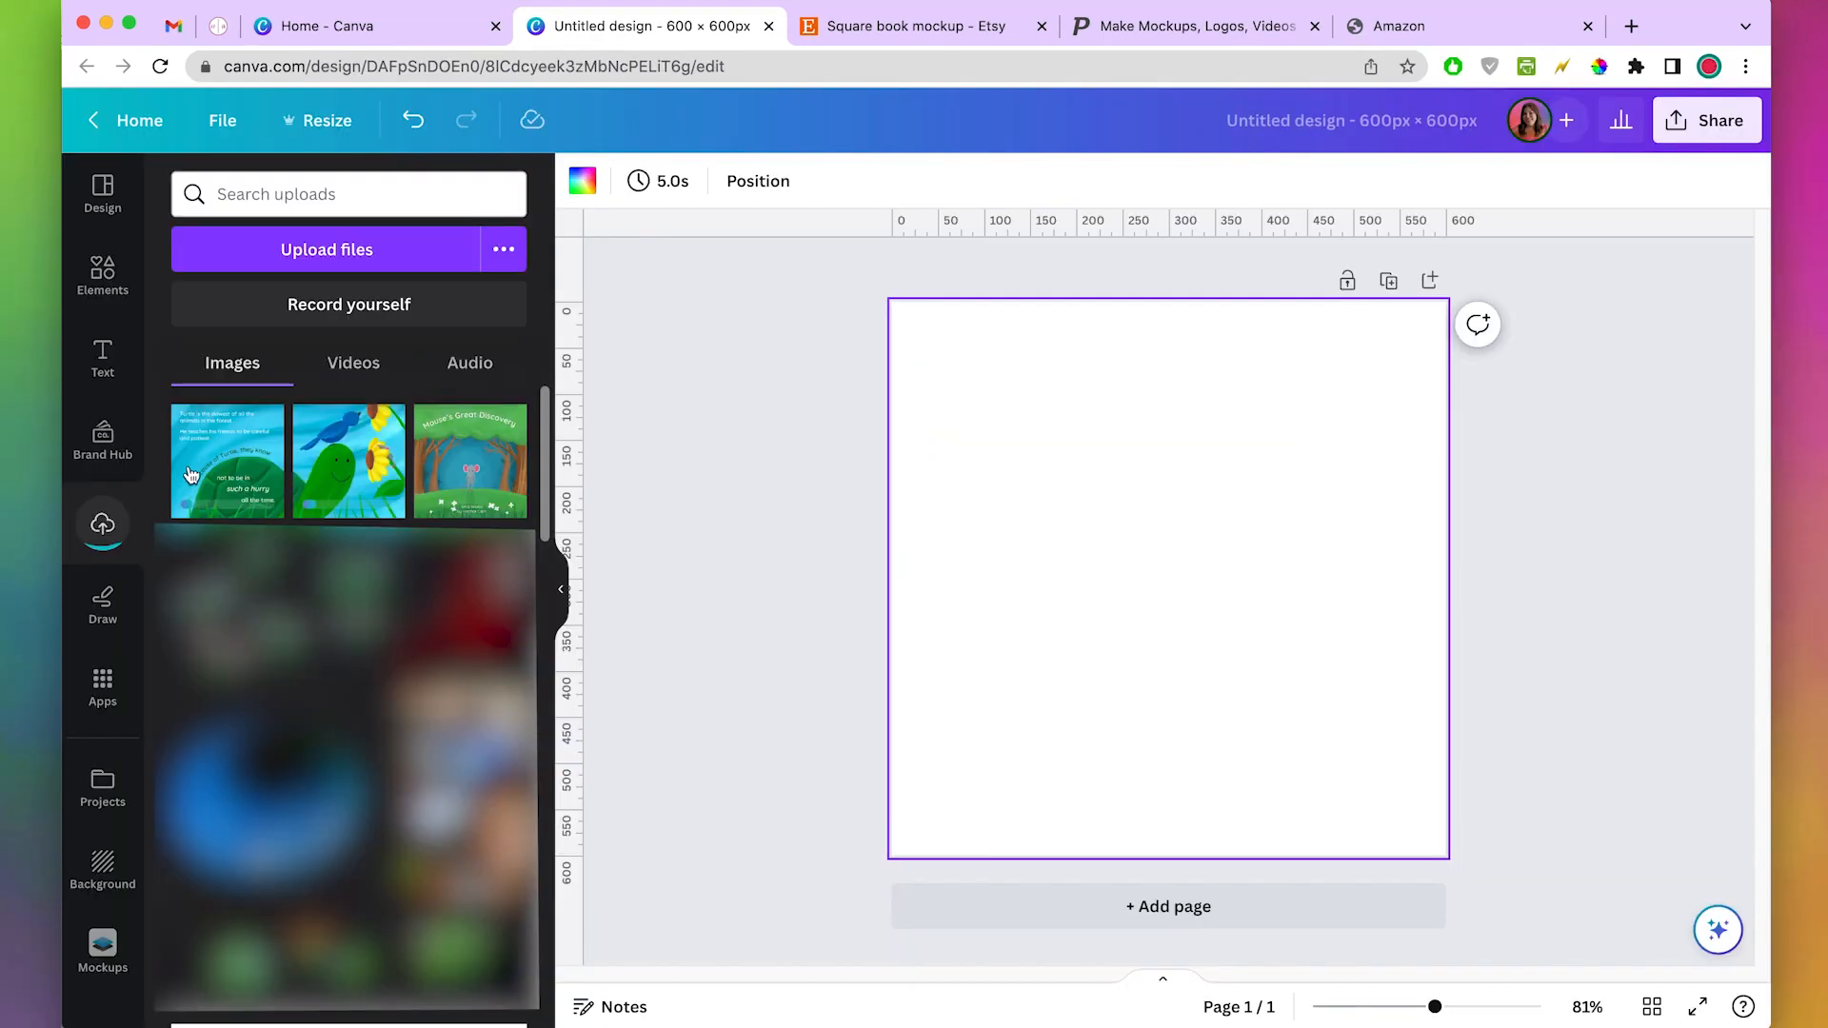
- Place both uploaded turtle pages on the canvas, scaled down and side by side as one spread in the lower half
{"action": "left_click", "coordinate": [238, 471]}
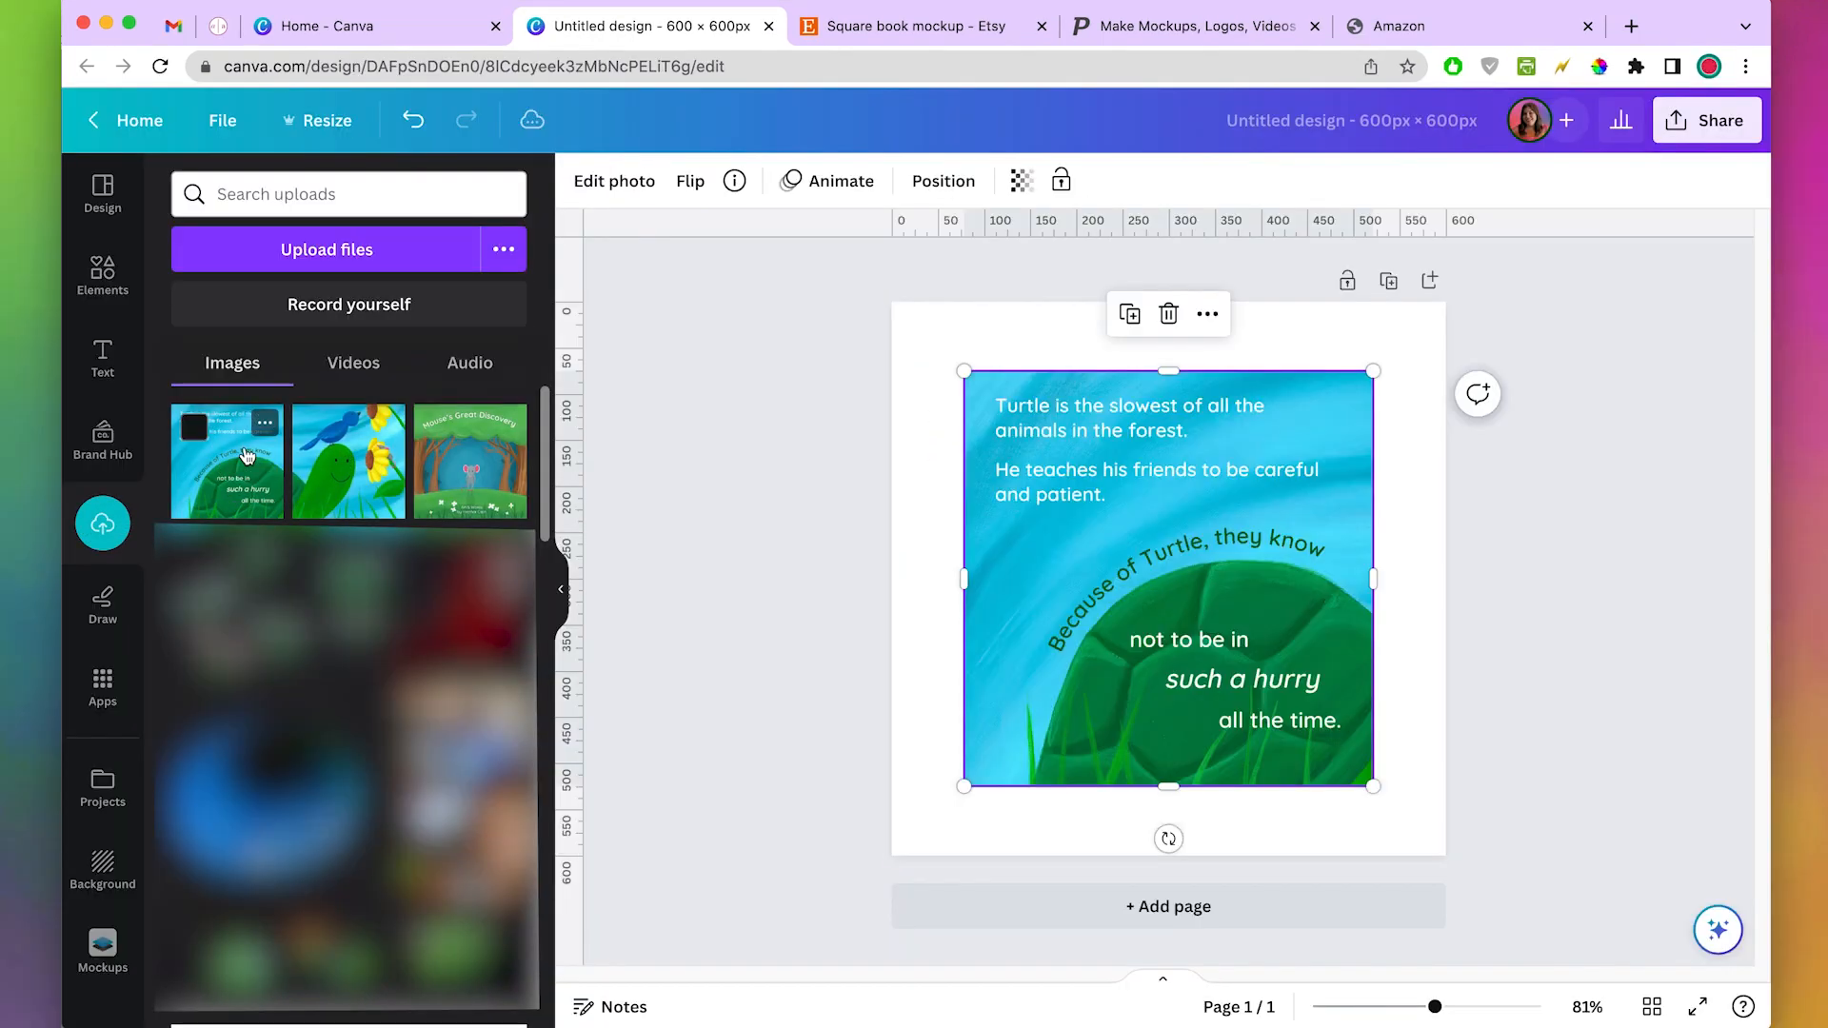
{"action": "left_click", "coordinate": [348, 461]}
{"action": "left_click_drag", "start_coordinate": [1101, 505], "coordinate": [1225, 612]}
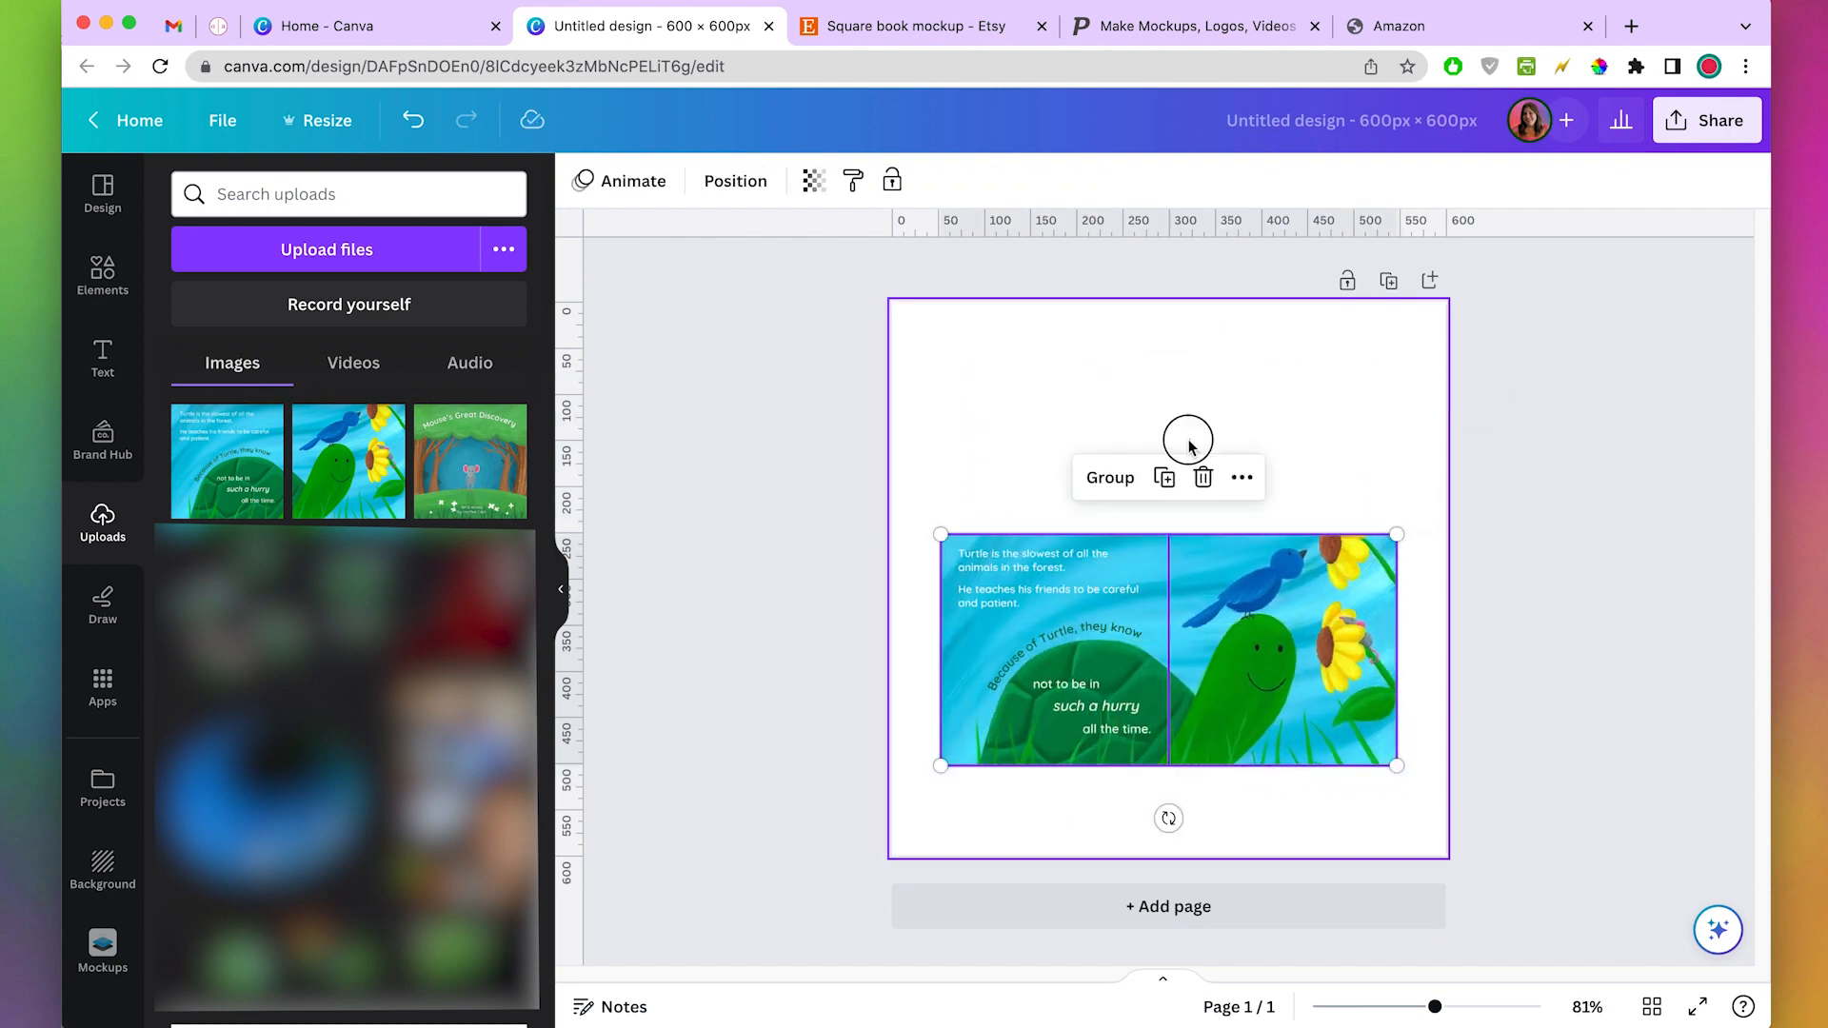
{"action": "left_click", "coordinate": [1190, 443]}
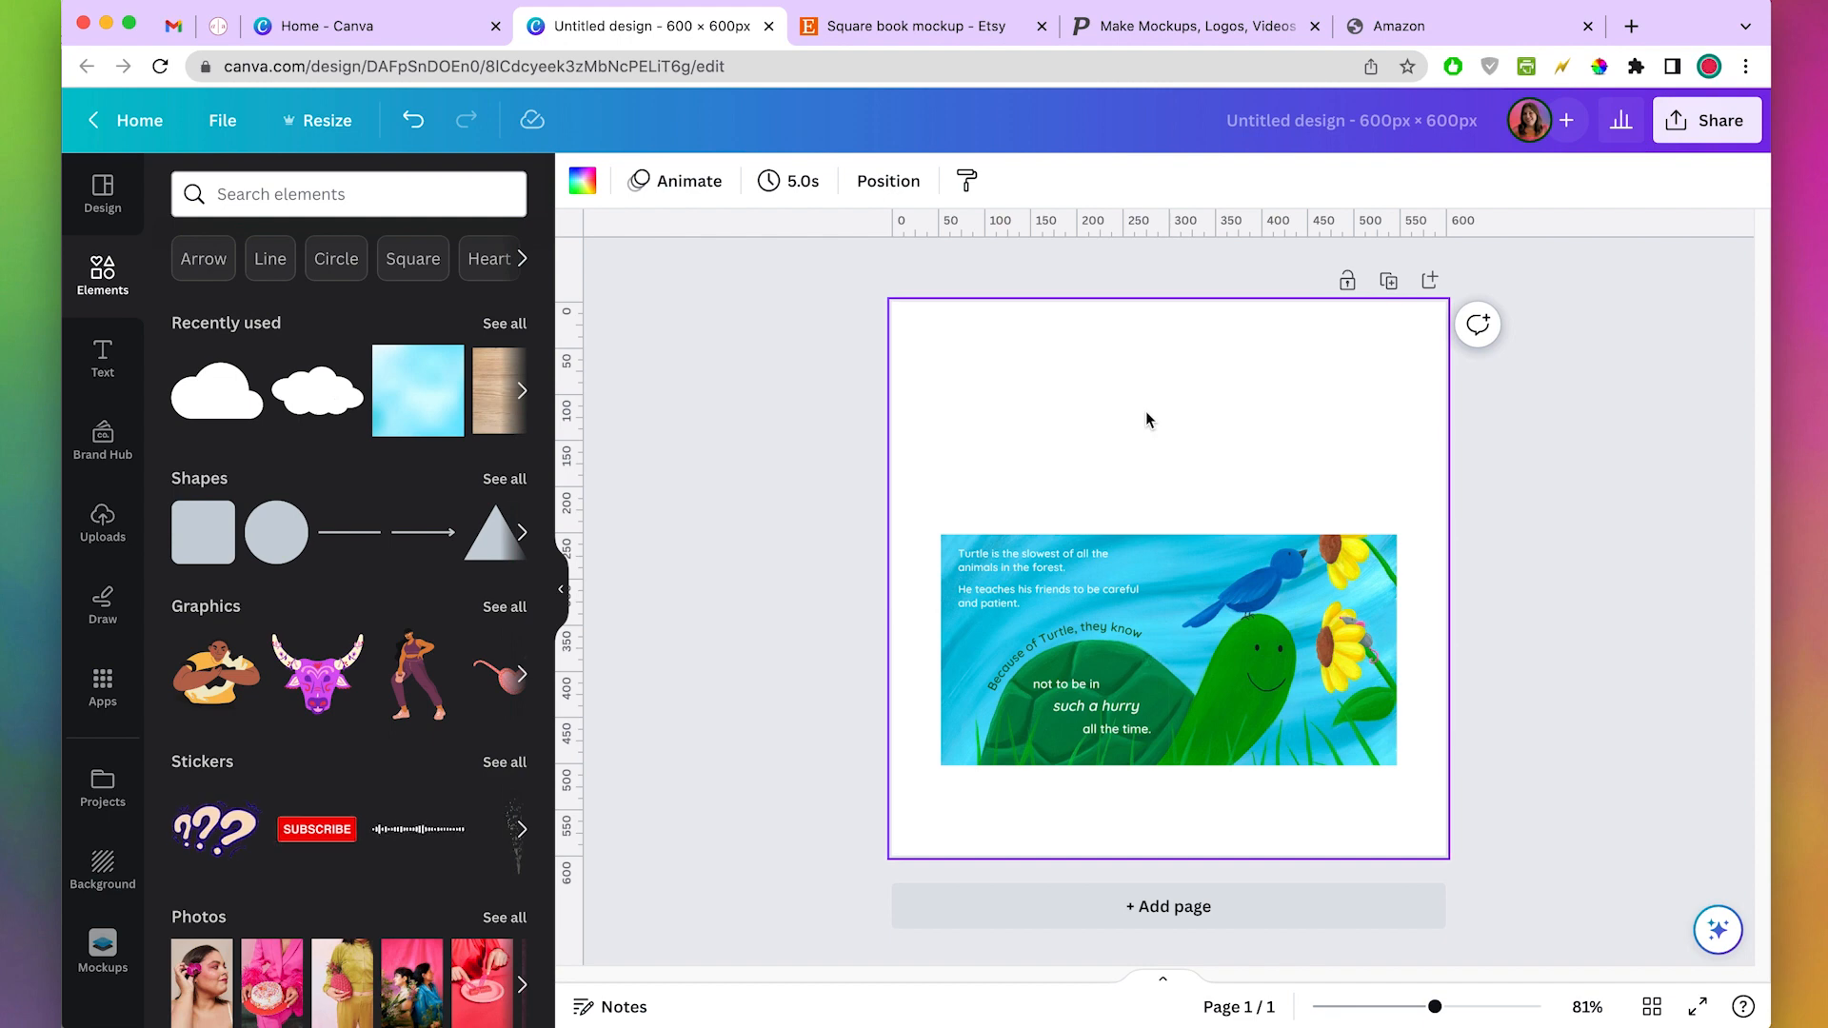
- Open the installed Mockups app and browse its full Print collection for a suitable book mockup
{"action": "left_click", "coordinate": [91, 689]}
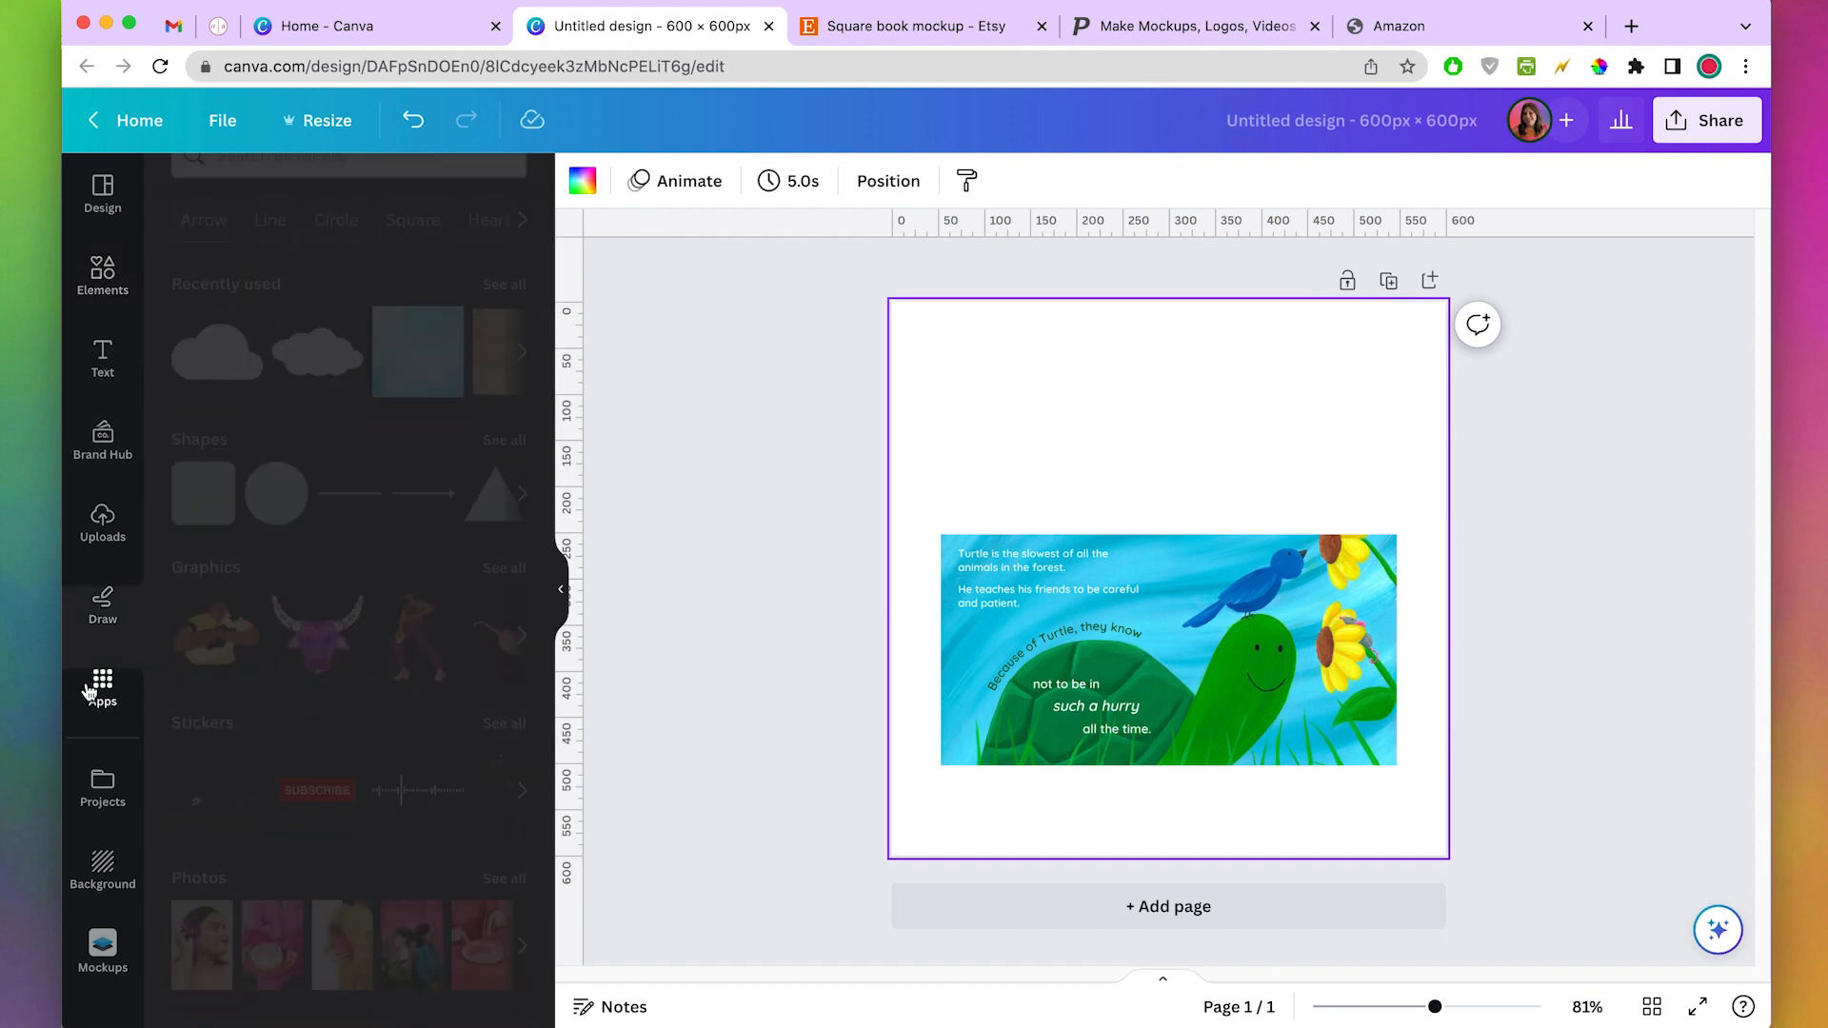
{"action": "scroll", "coordinate": [431, 792], "scroll_direction": "down", "scroll_amount": 15}
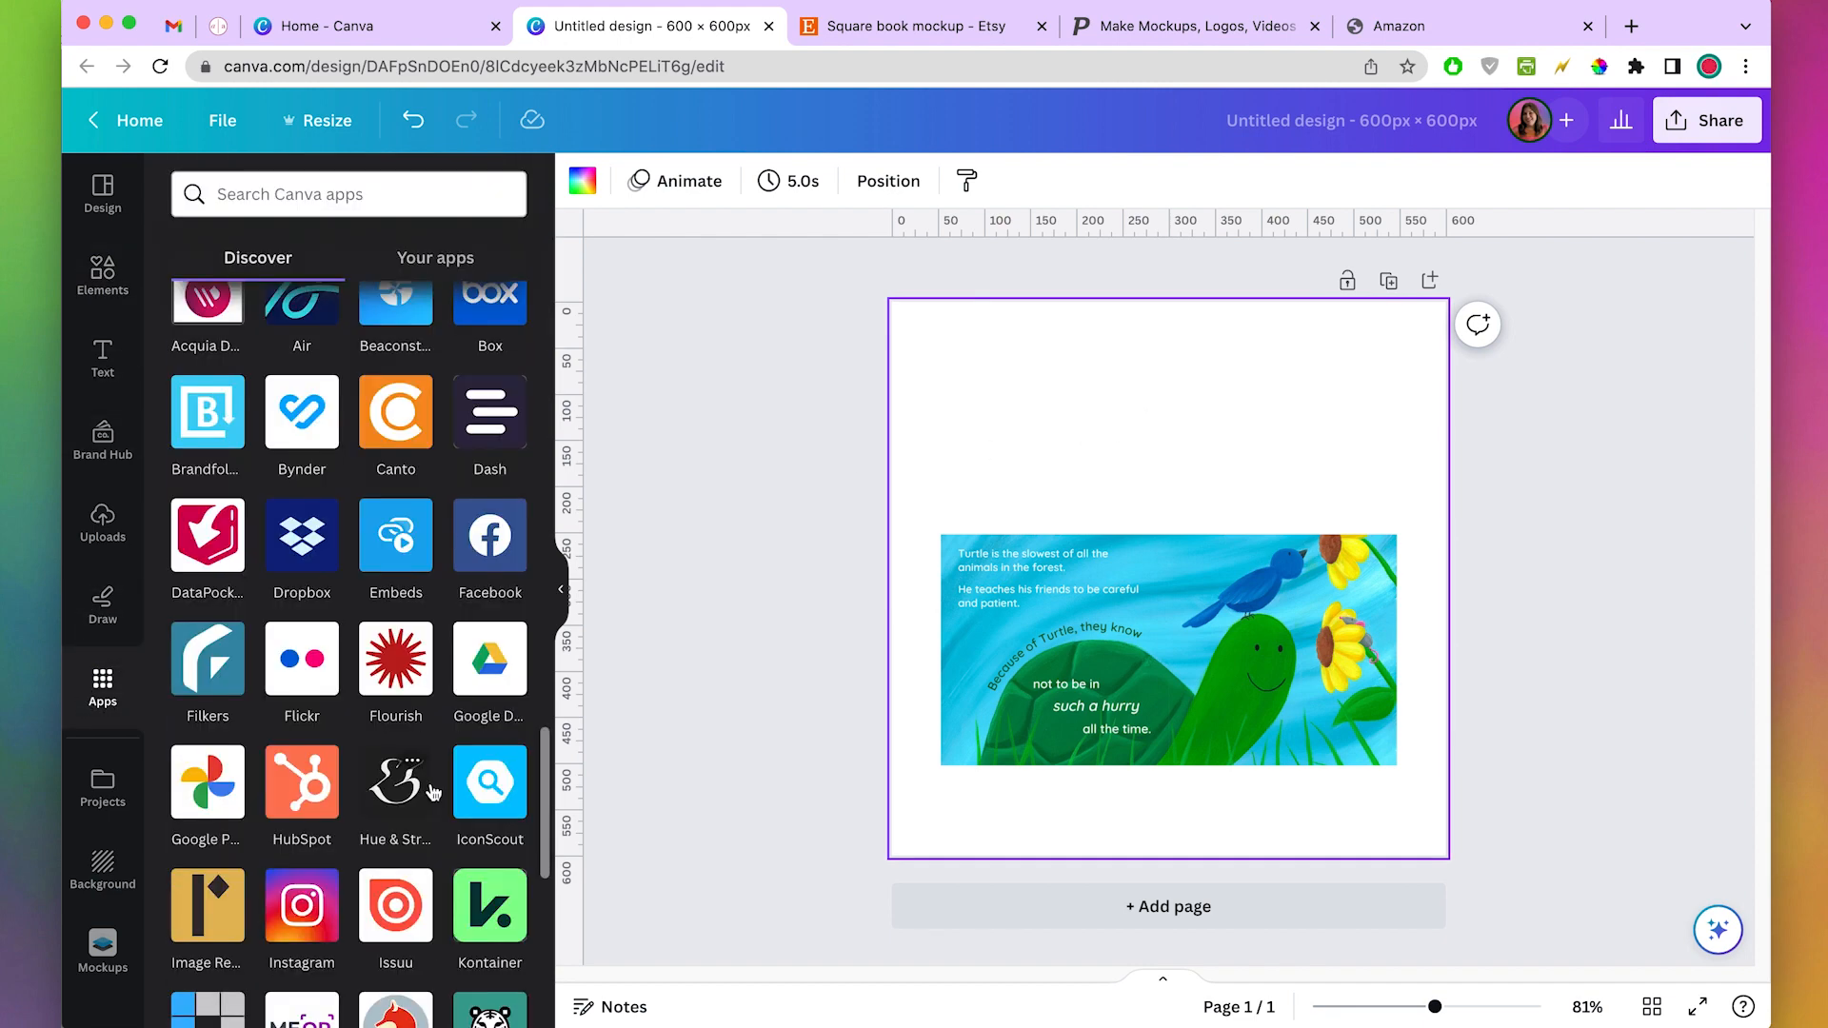
{"action": "scroll", "coordinate": [438, 791], "scroll_direction": "up", "scroll_amount": 15}
{"action": "left_click", "coordinate": [435, 258]}
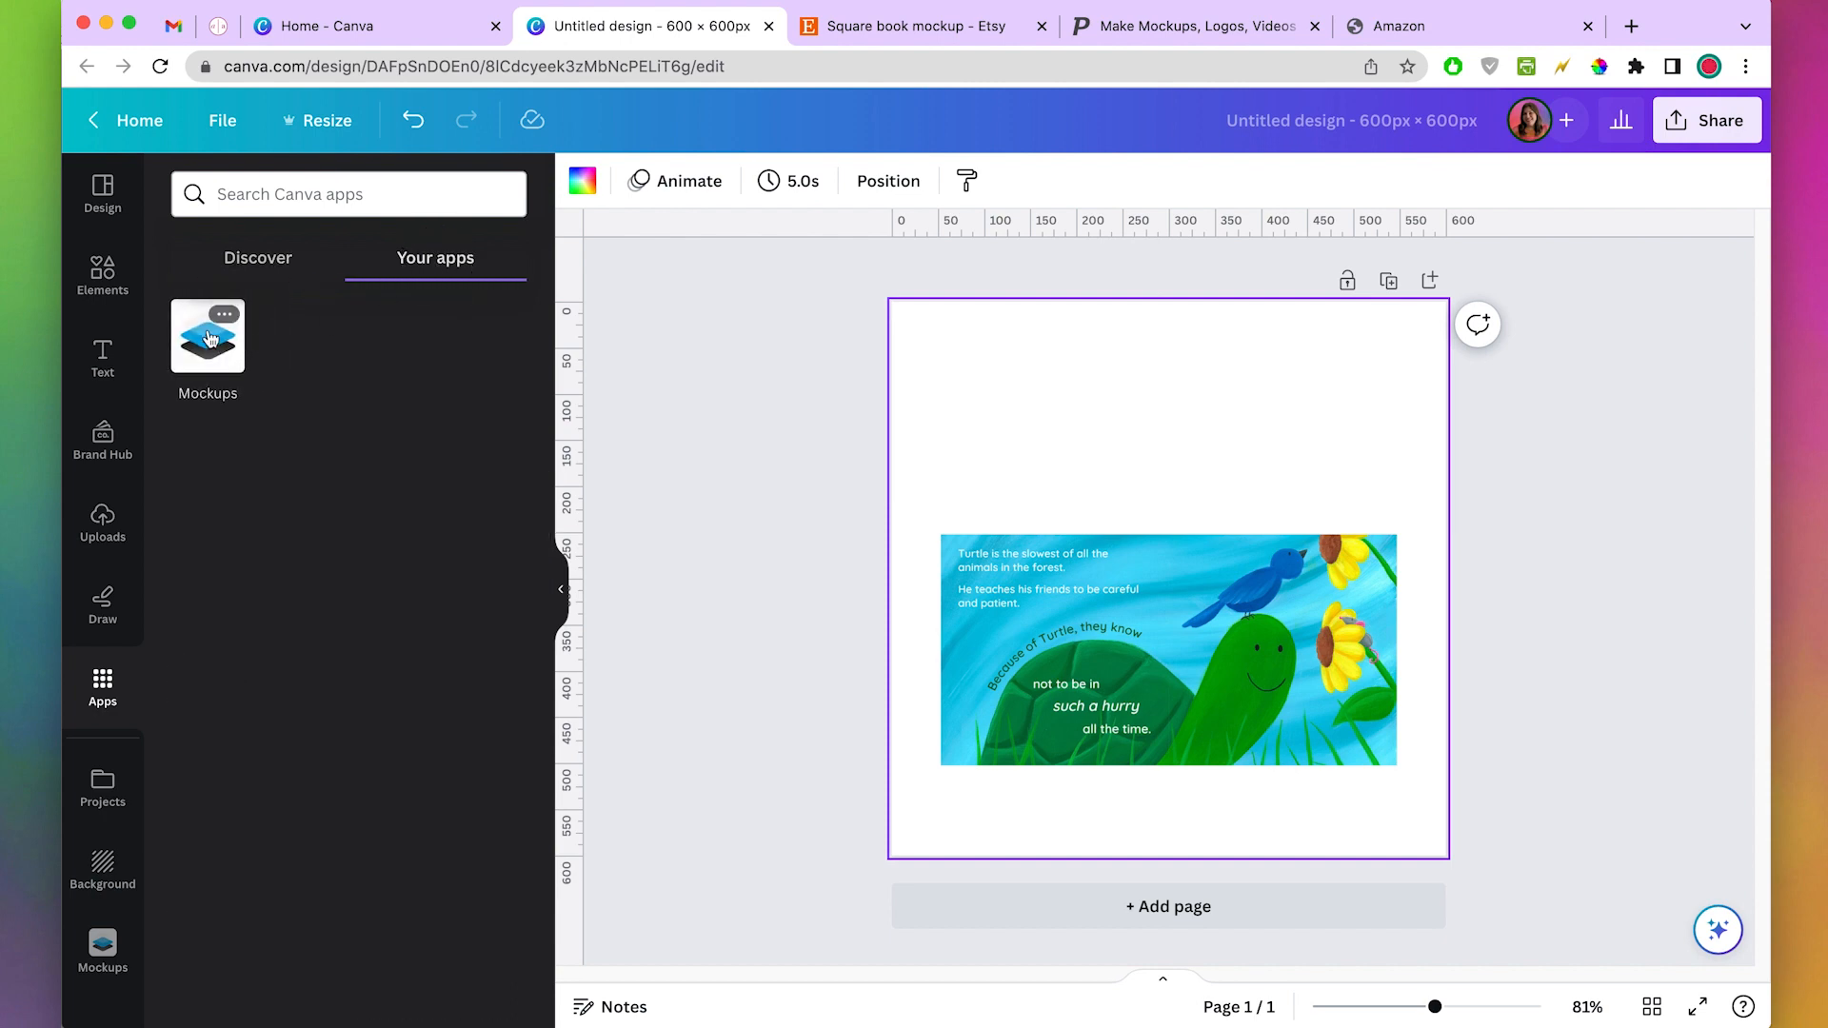
{"action": "left_click", "coordinate": [211, 338]}
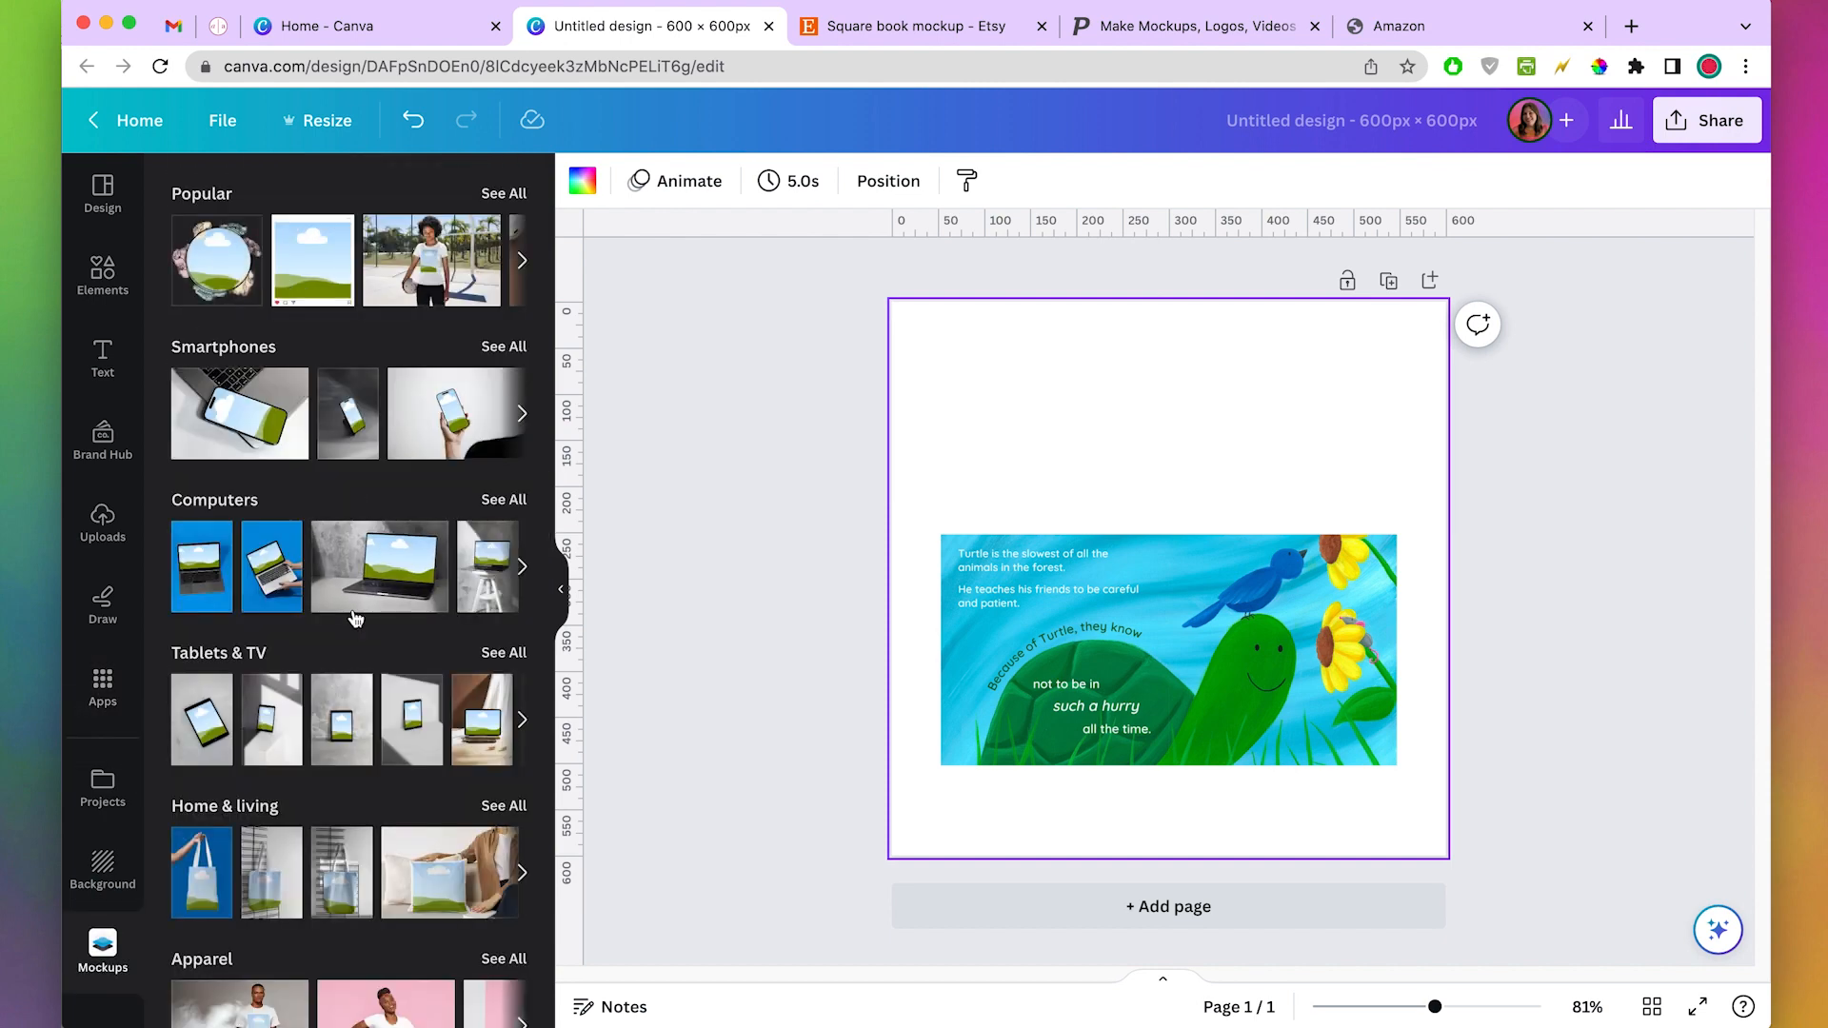
{"action": "scroll", "coordinate": [397, 676], "scroll_direction": "down", "scroll_amount": 5}
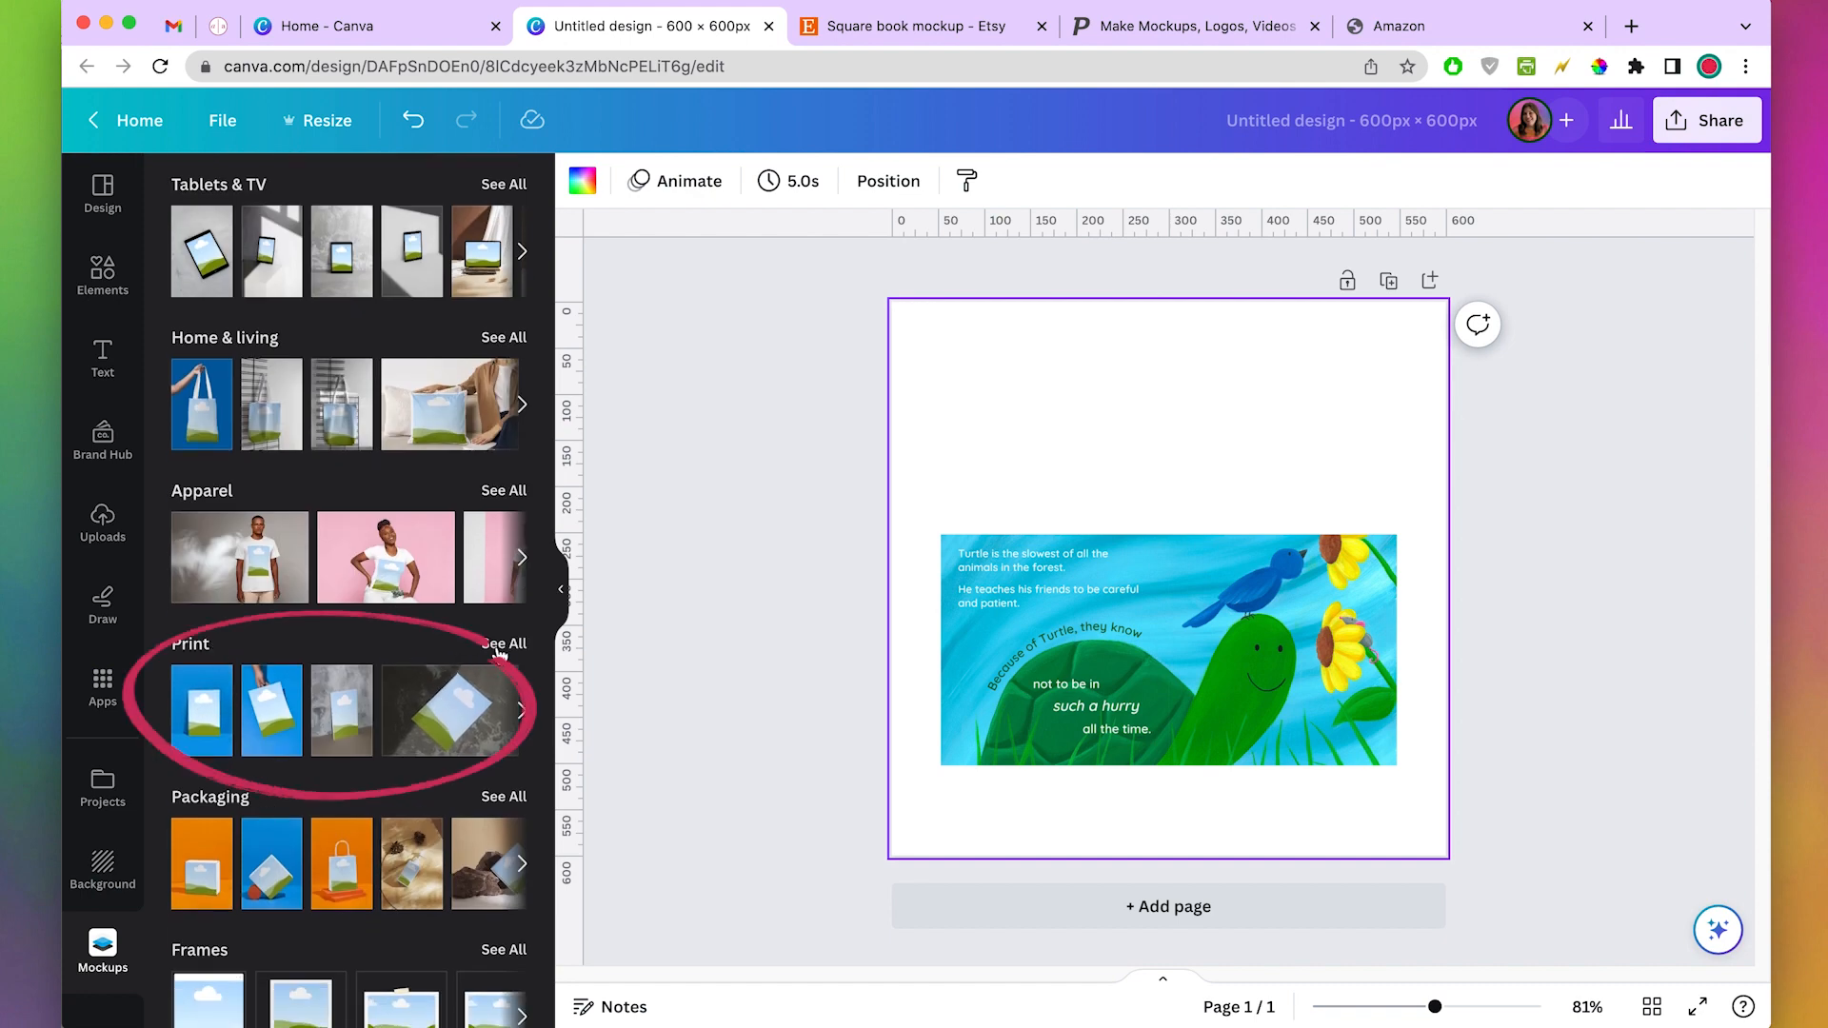
{"action": "left_click", "coordinate": [505, 648]}
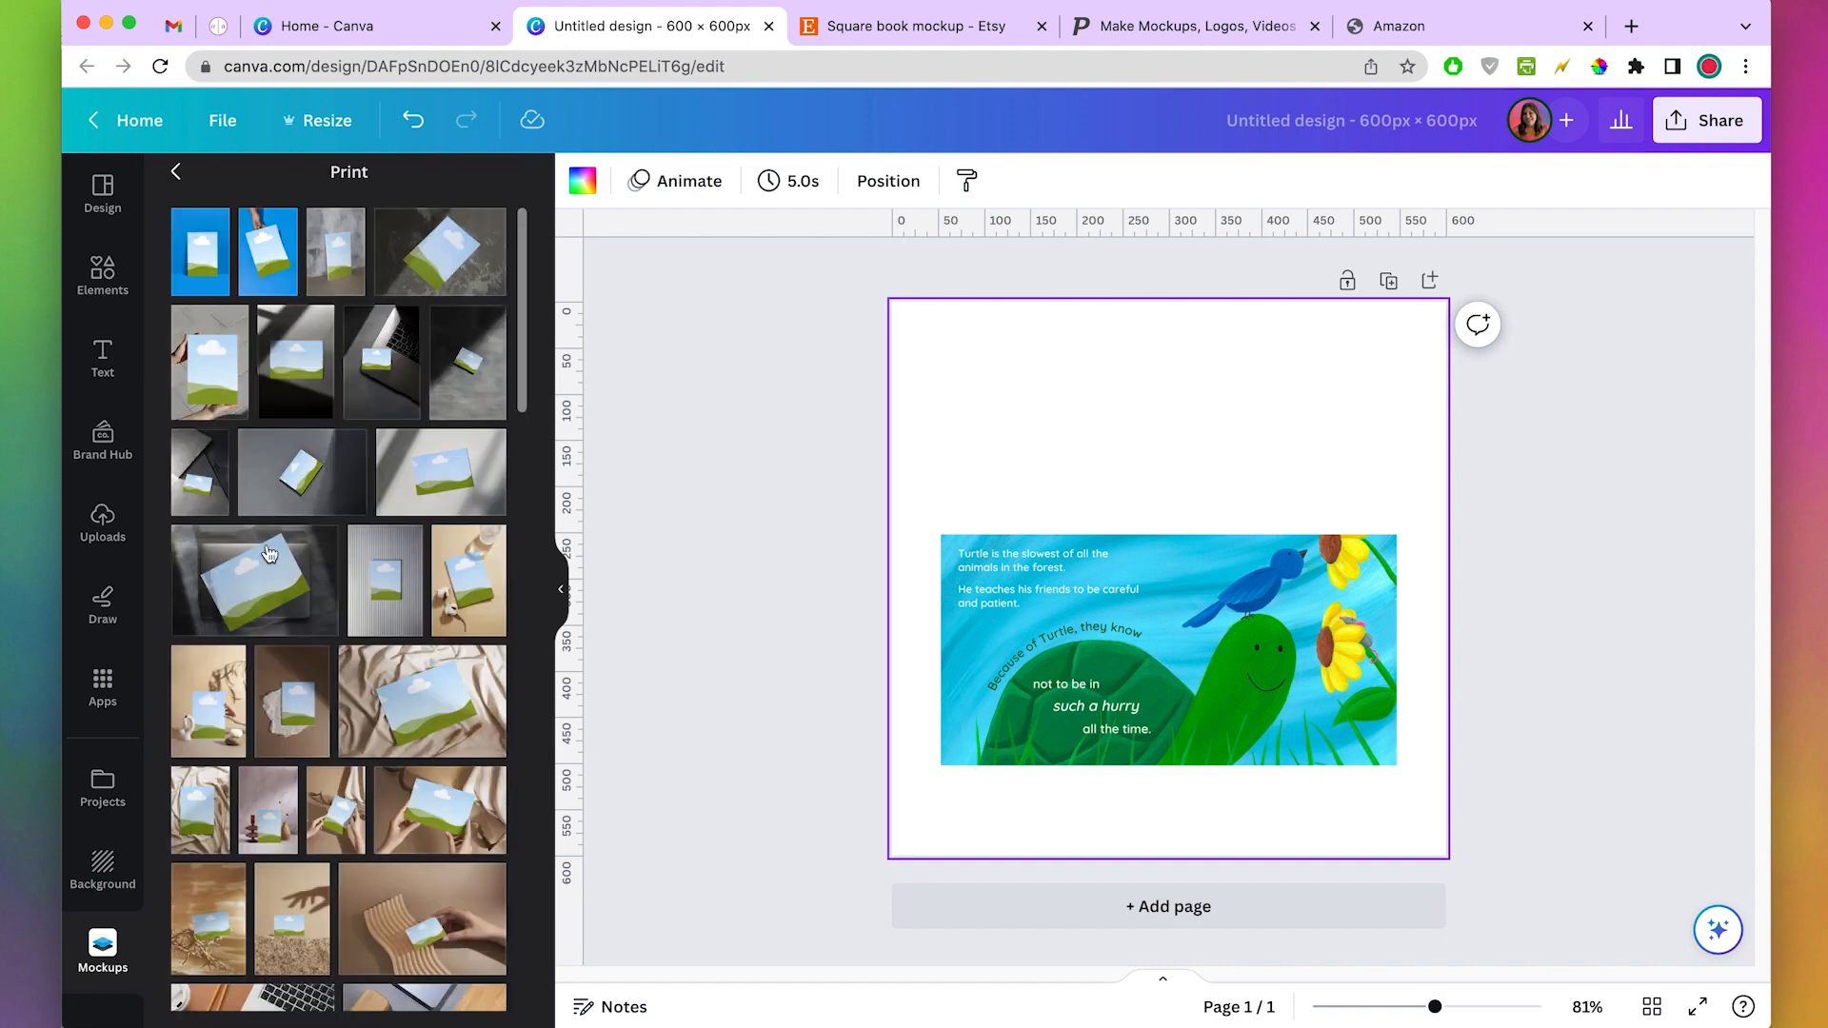
{"action": "scroll", "coordinate": [357, 814], "scroll_direction": "down", "scroll_amount": 5}
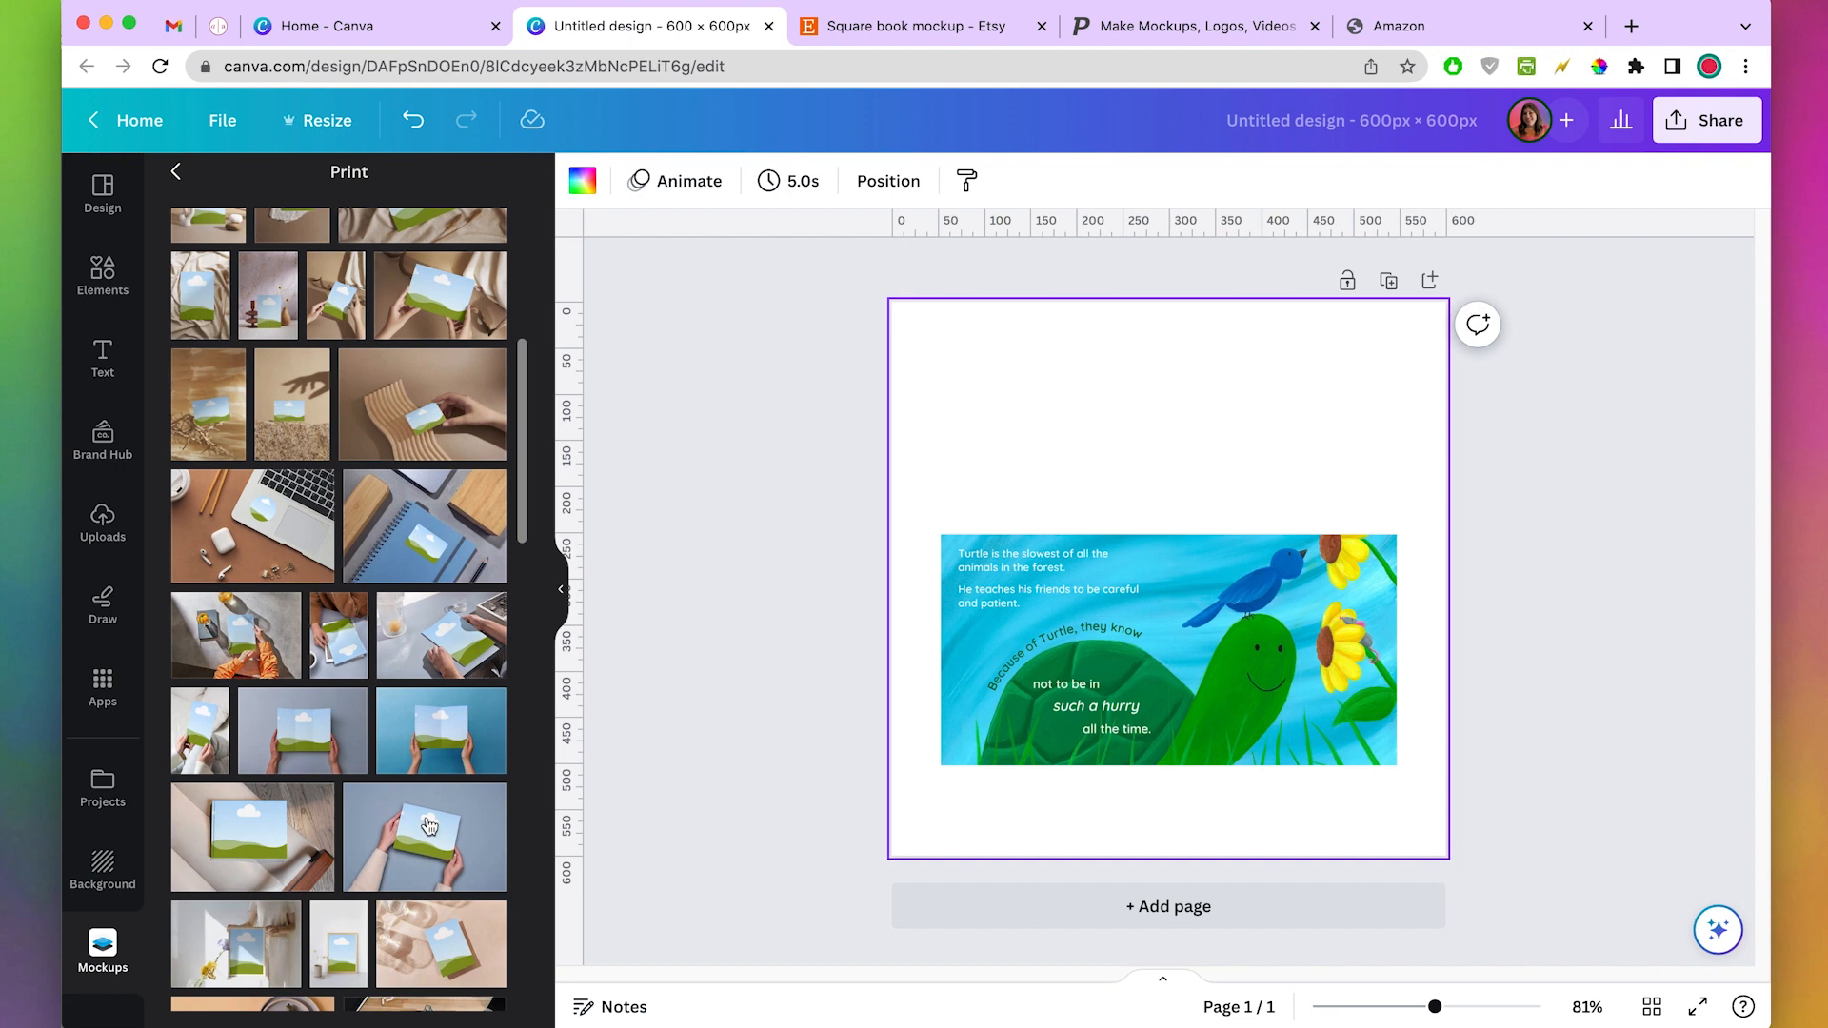
{"action": "left_click", "coordinate": [437, 738]}
{"action": "left_click_drag", "start_coordinate": [1058, 654], "coordinate": [1192, 507]}
{"action": "key", "text": "Delete"}
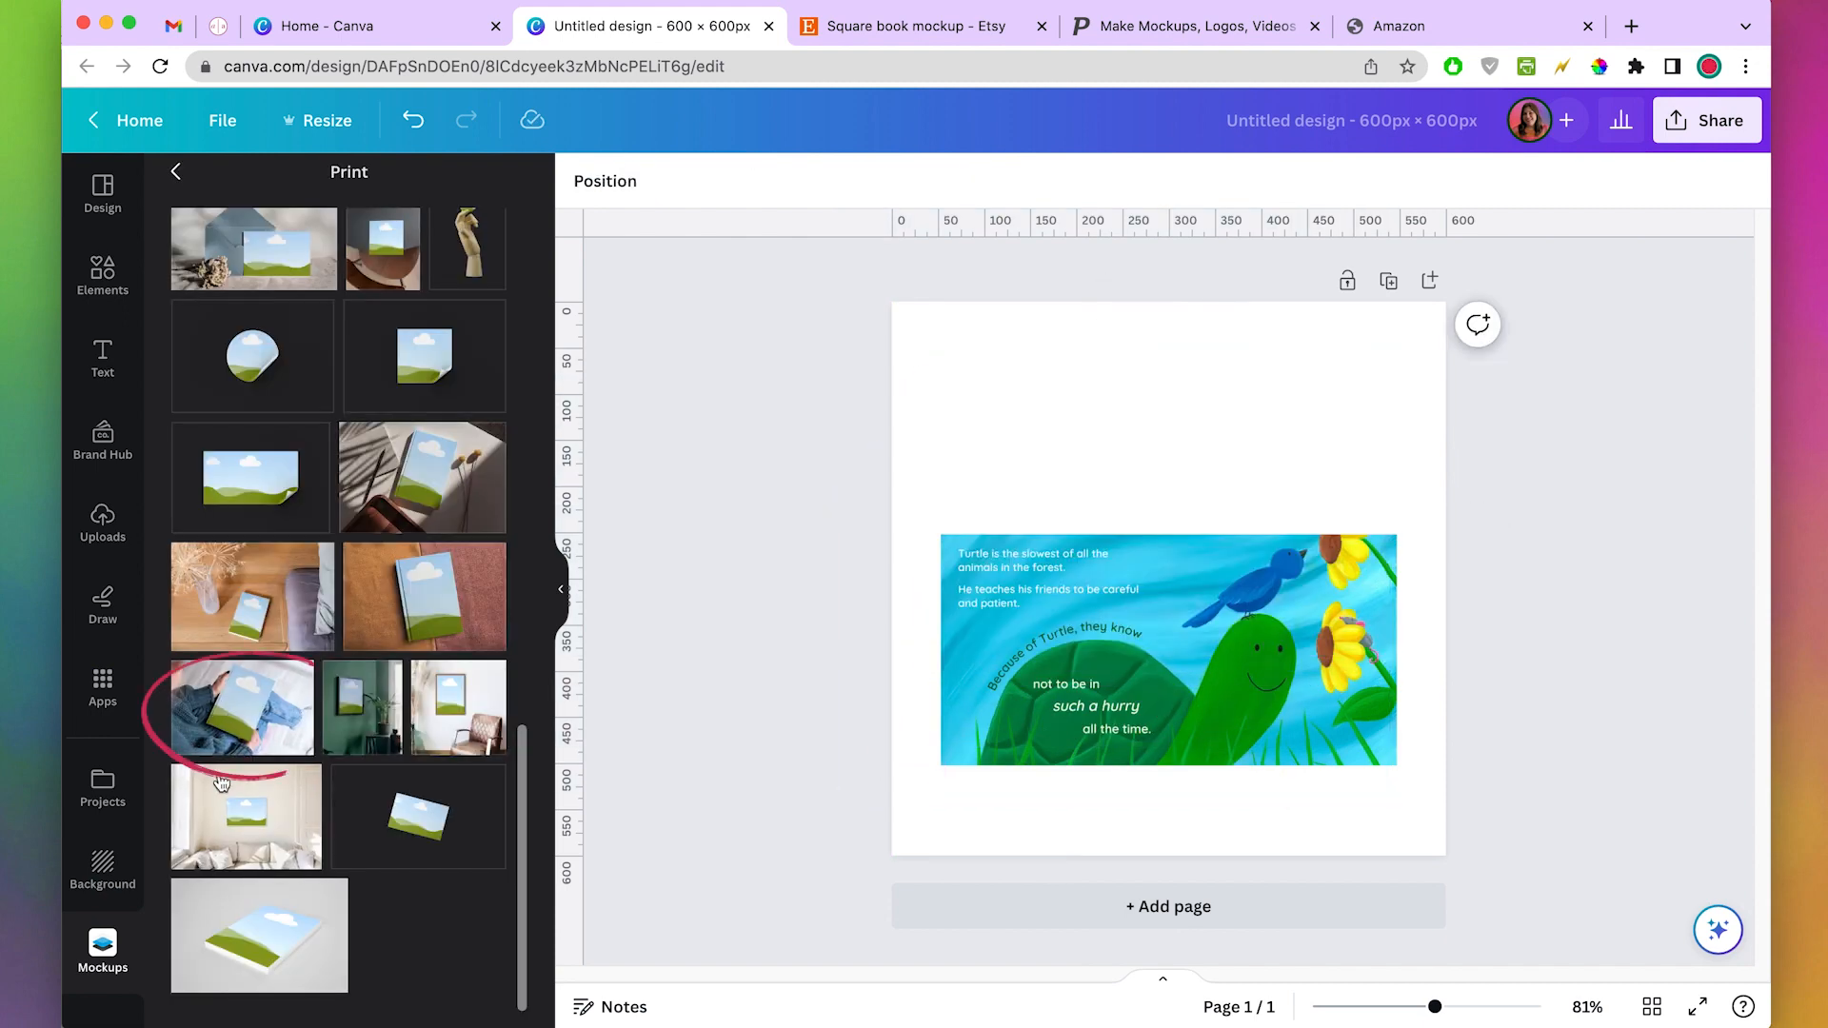
- Try the mockup of hands holding a book over jeans, enlarged on the canvas, and delete it
{"action": "left_click", "coordinate": [217, 727]}
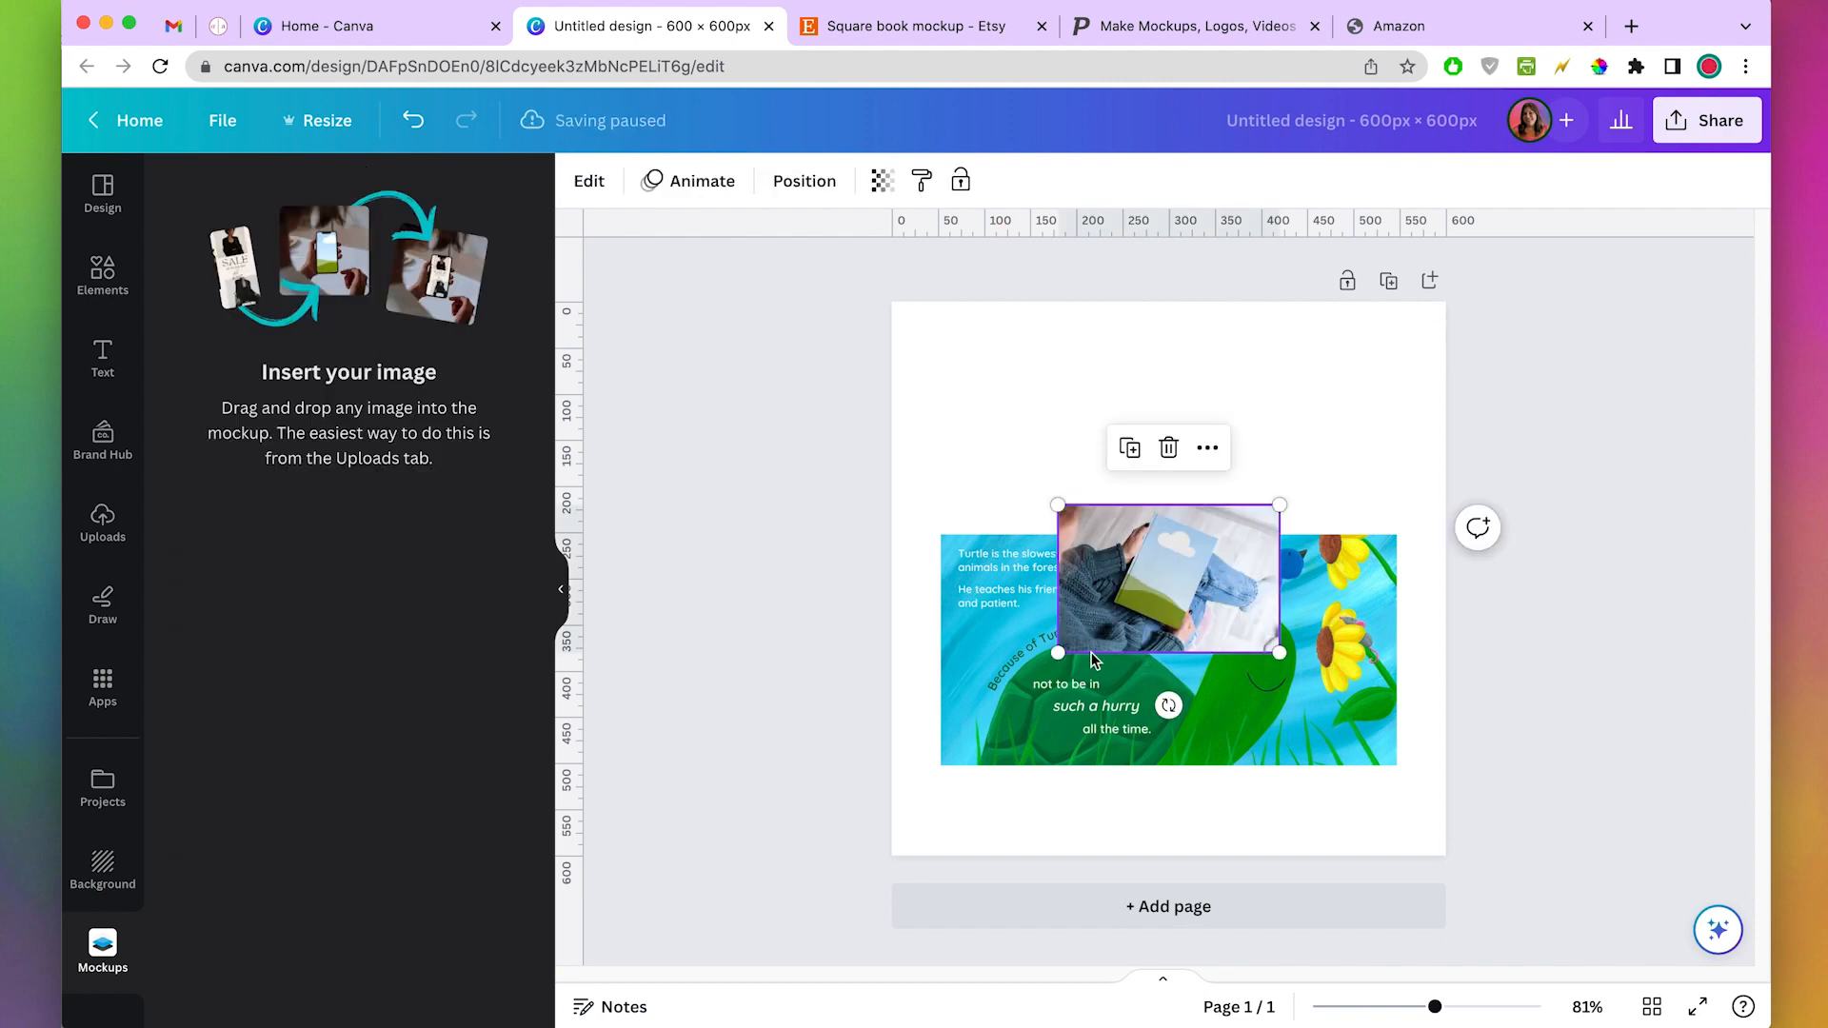
{"action": "left_click_drag", "start_coordinate": [1058, 653], "coordinate": [855, 944]}
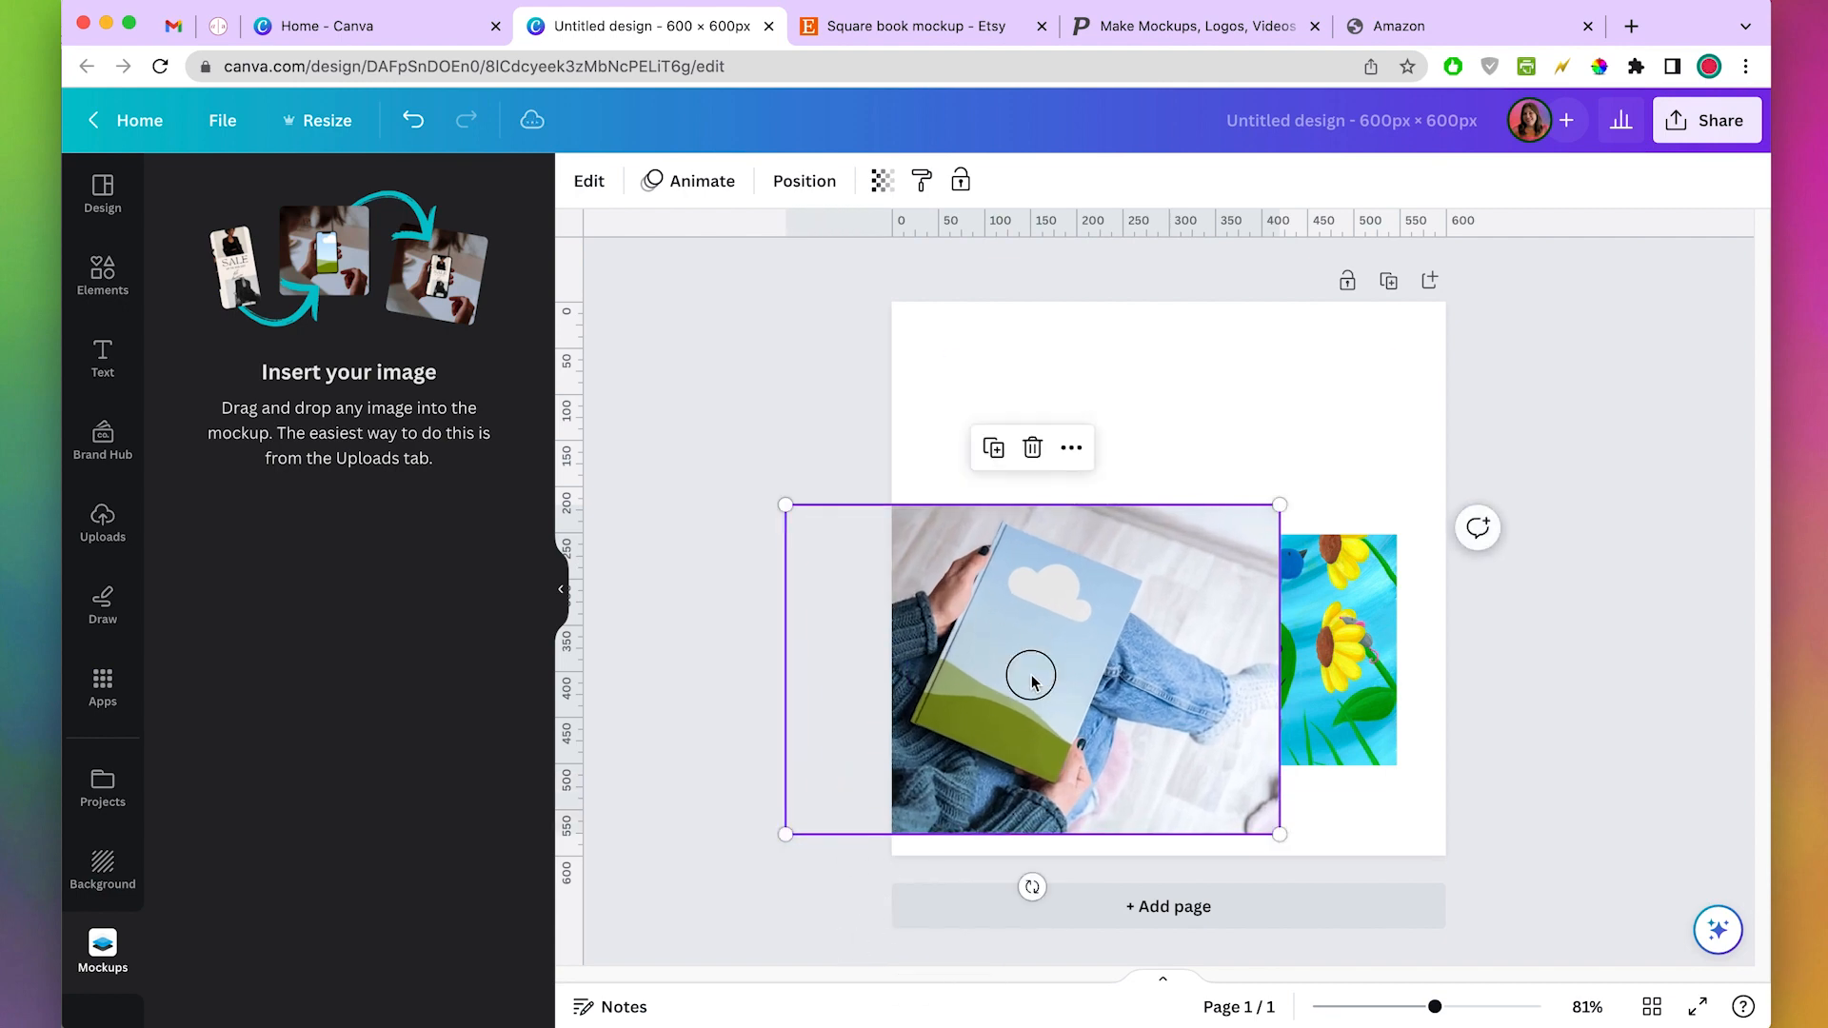
{"action": "left_click_drag", "start_coordinate": [1064, 676], "coordinate": [1106, 597]}
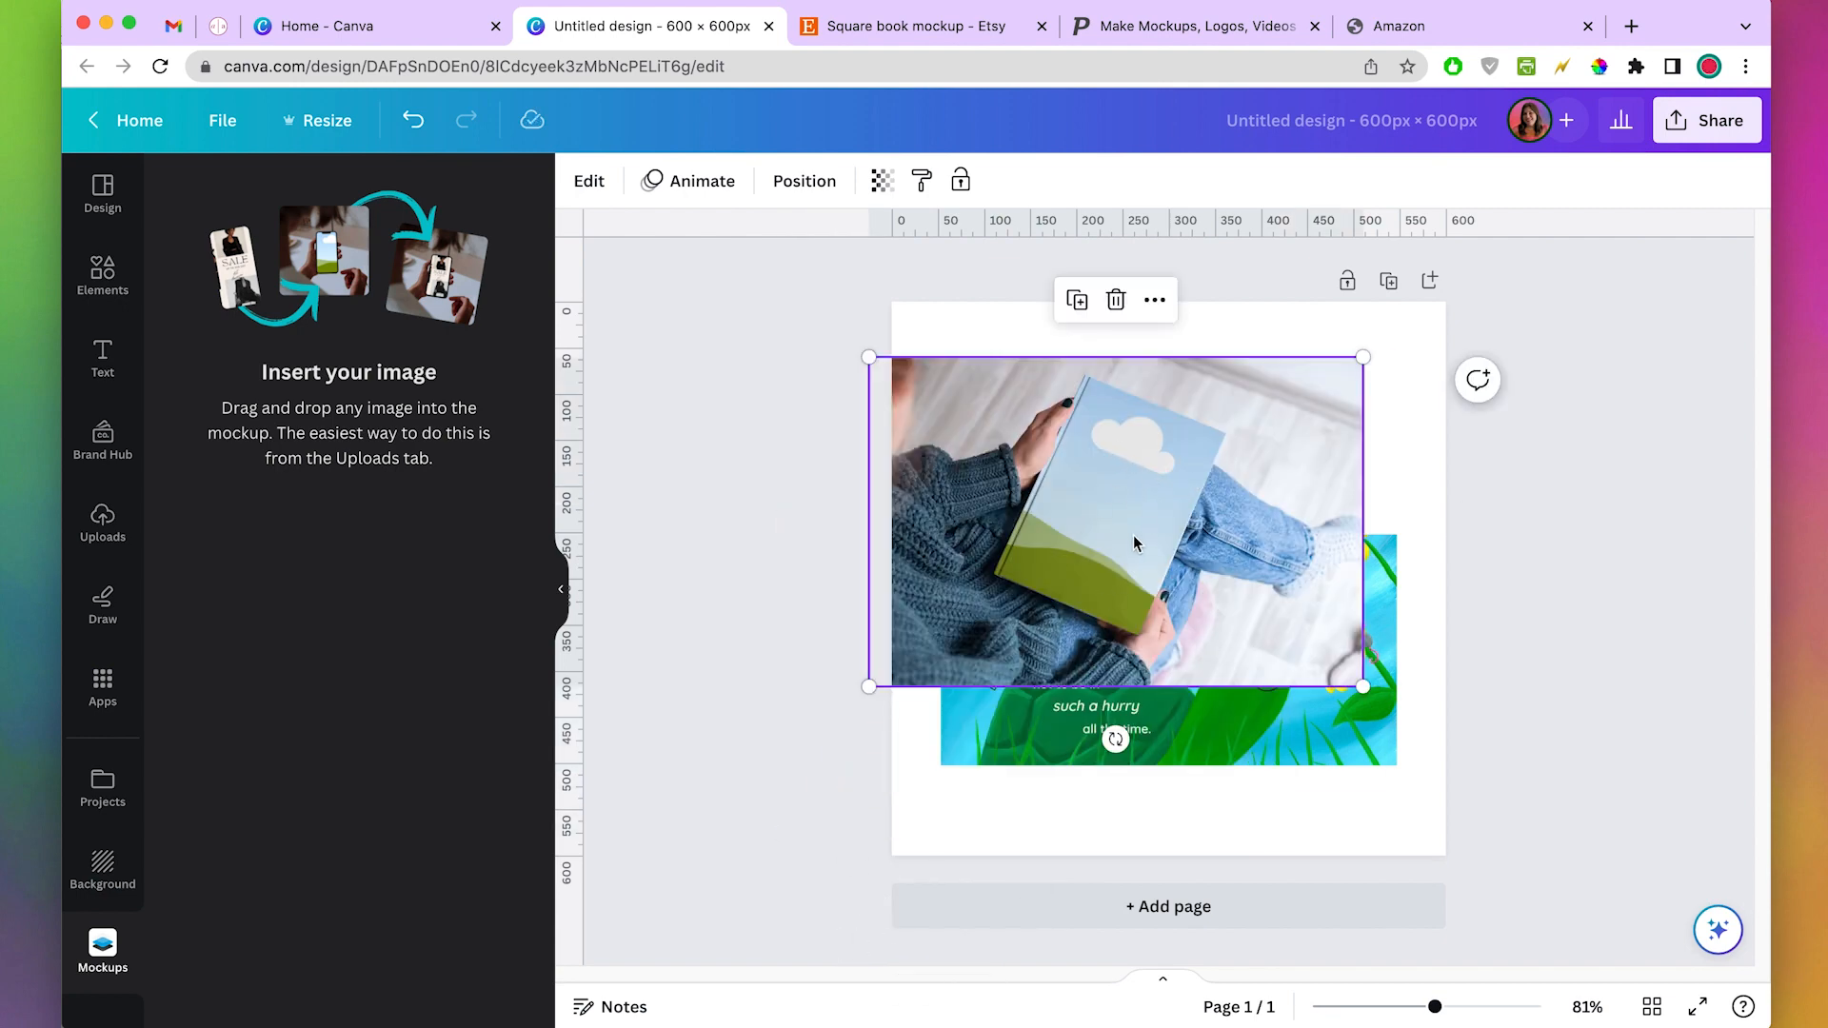
{"action": "key", "text": "Delete"}
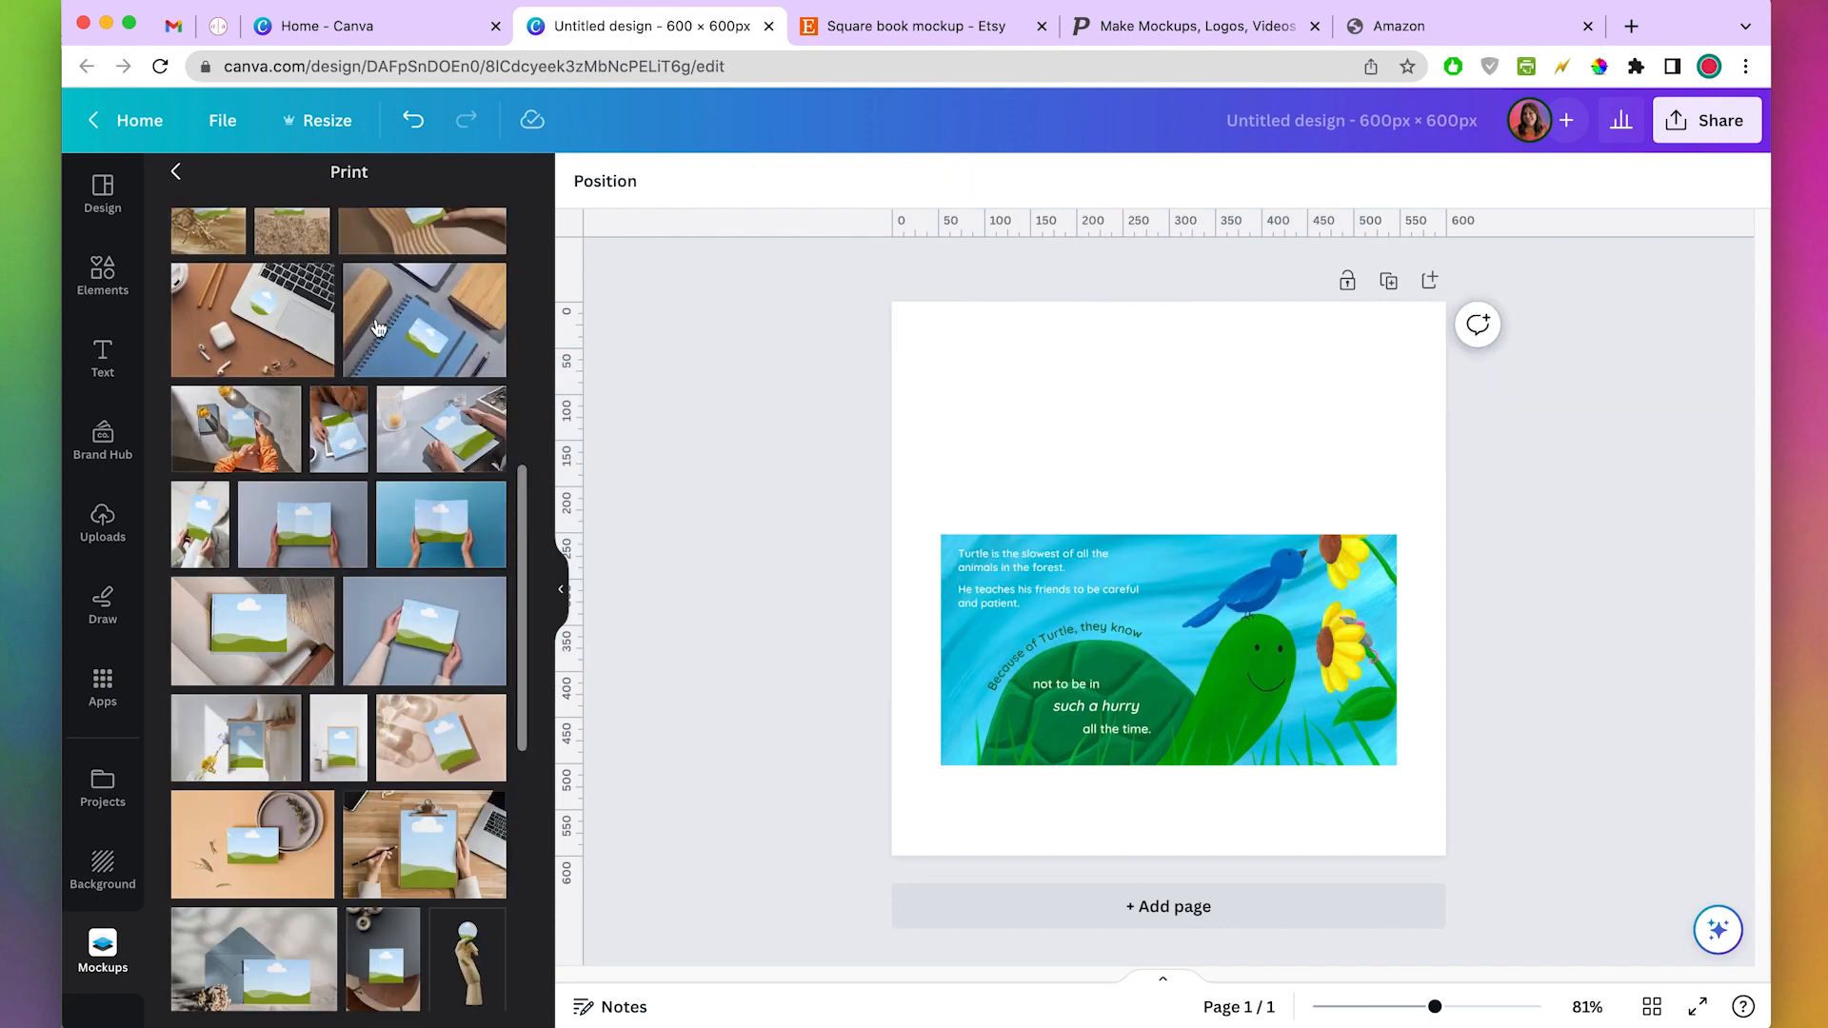
- Try the landscape hardcover book mockup enlarged on the canvas, with the text-side turtle page as its image and Image Fit set to Fill
{"action": "left_click", "coordinate": [265, 630]}
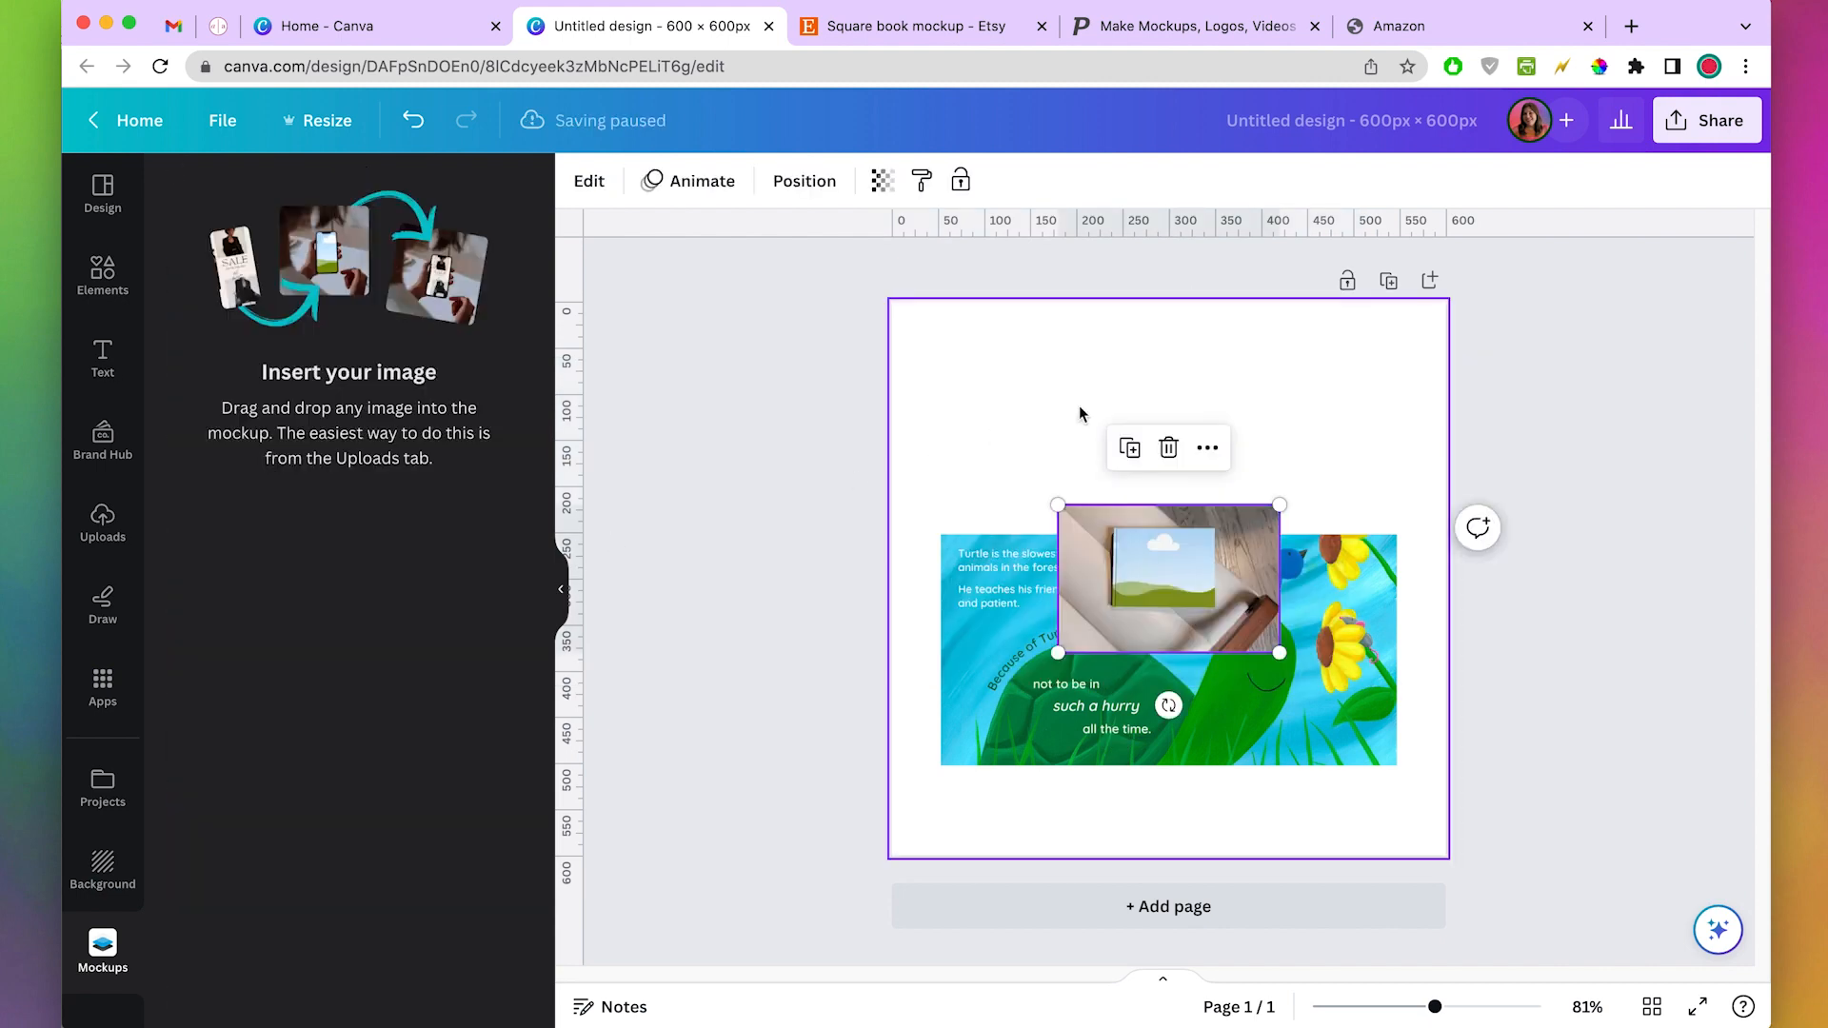
{"action": "left_click_drag", "start_coordinate": [1238, 596], "coordinate": [1111, 393]}
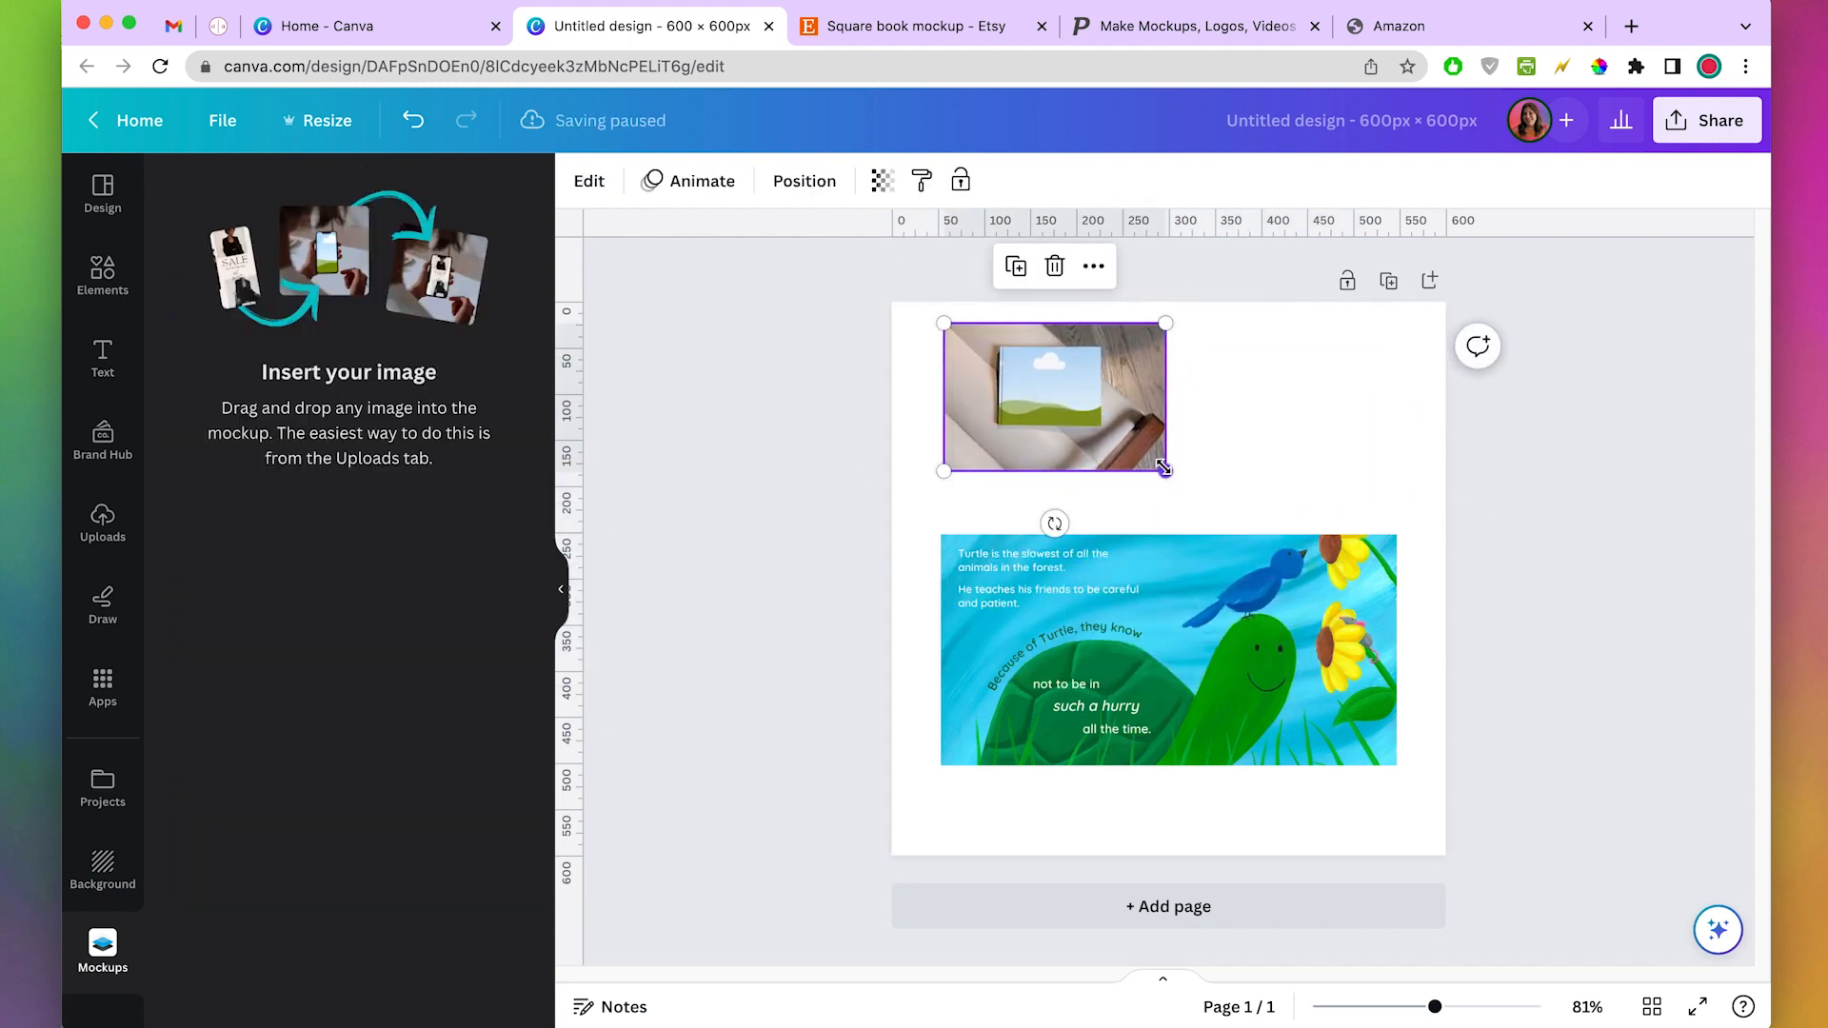
{"action": "left_click_drag", "start_coordinate": [1169, 475], "coordinate": [1425, 633]}
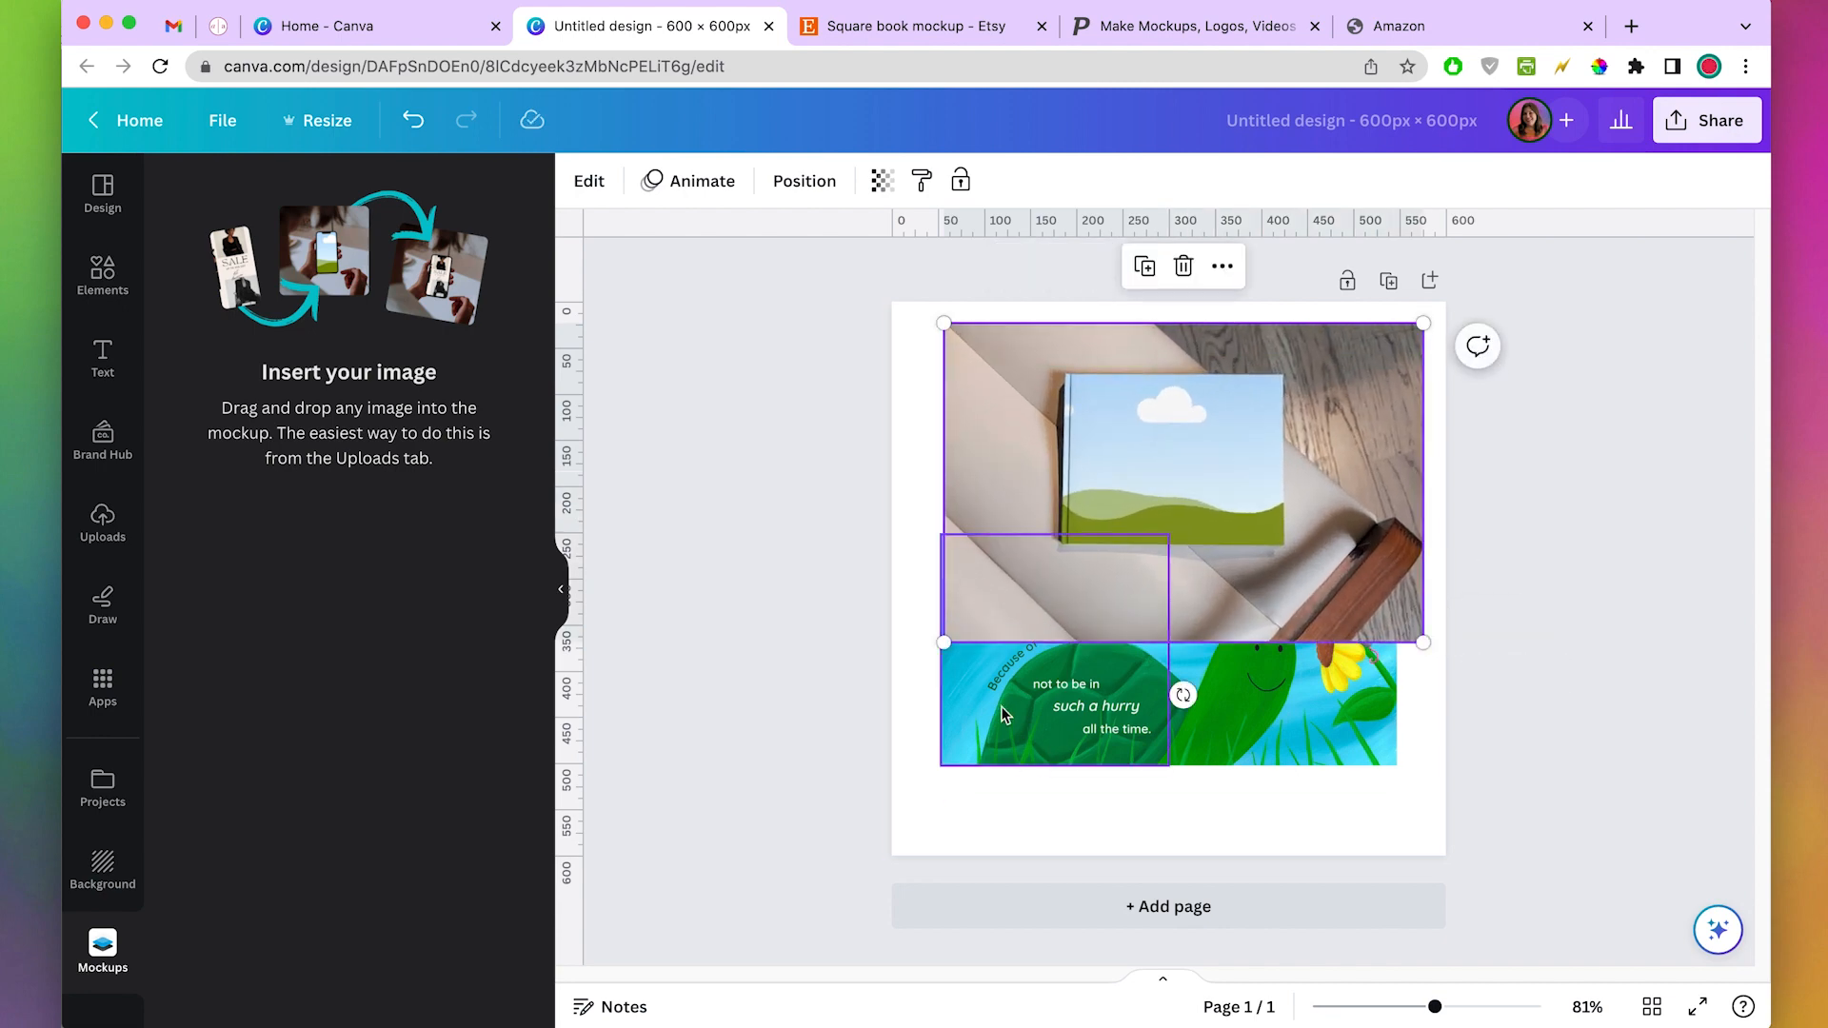
{"action": "left_click_drag", "start_coordinate": [1061, 700], "coordinate": [1165, 489]}
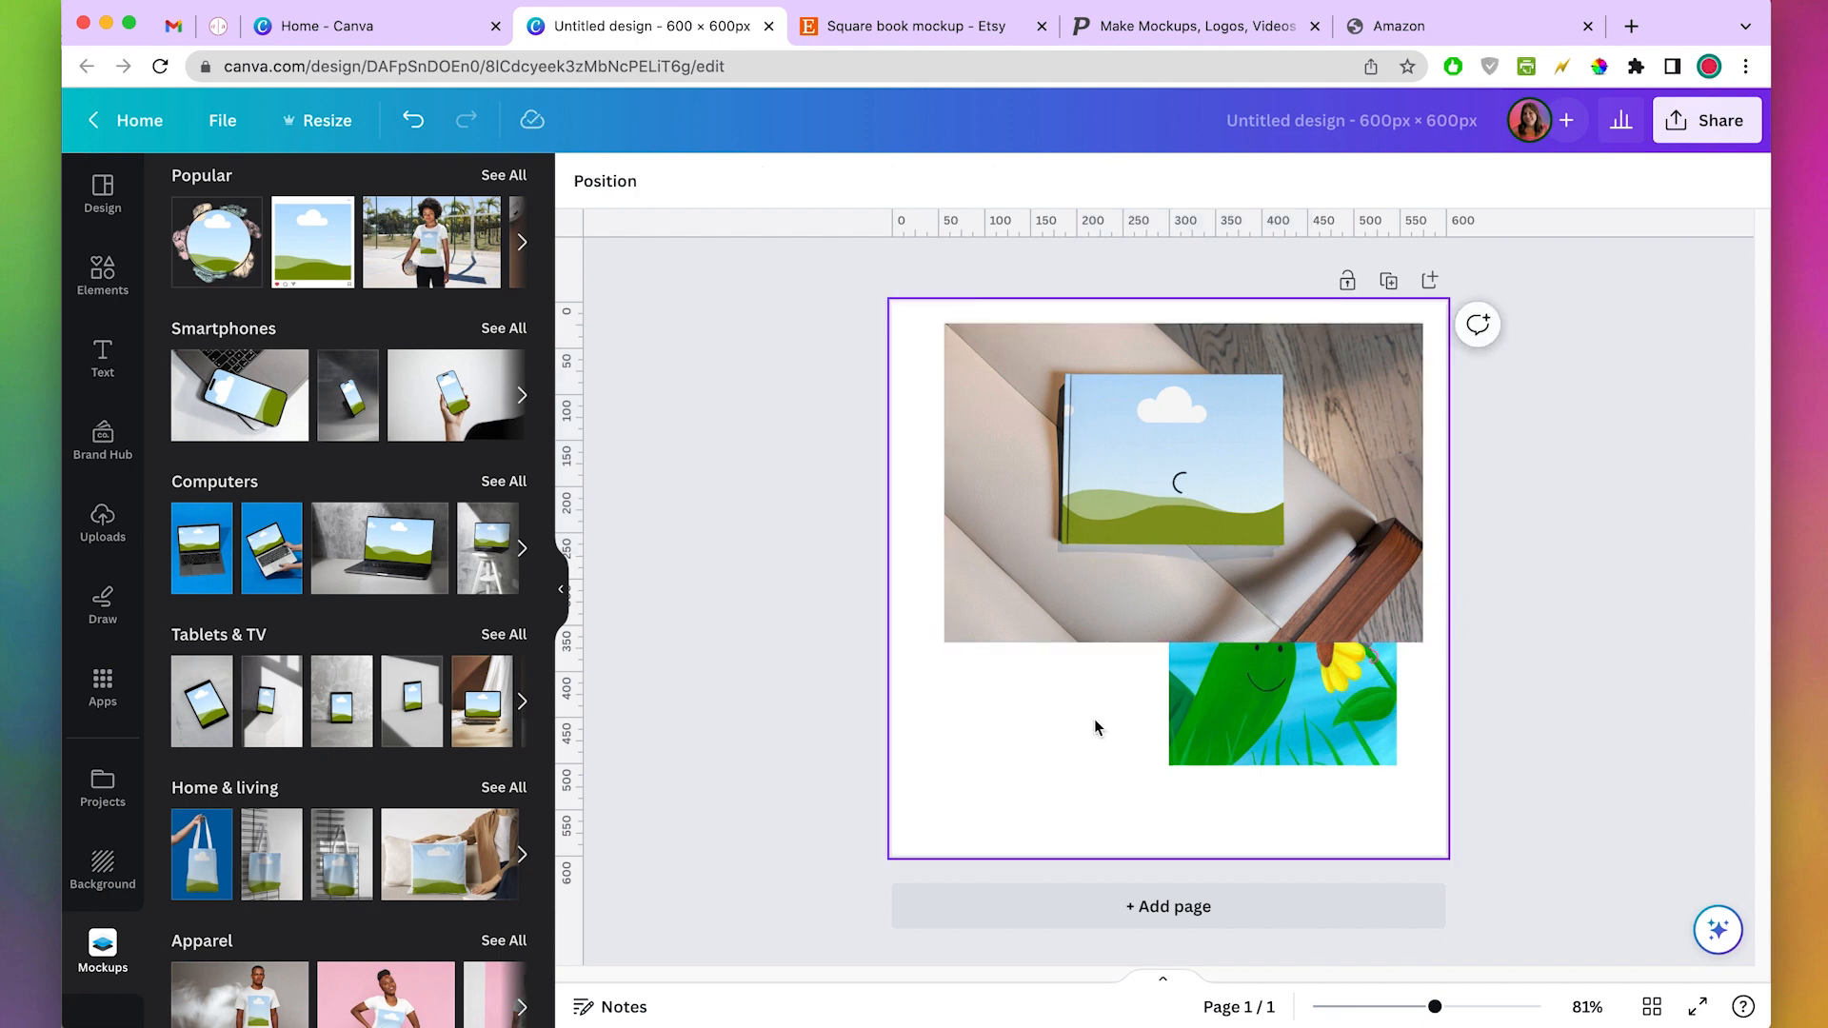
{"action": "left_click", "coordinate": [1211, 471]}
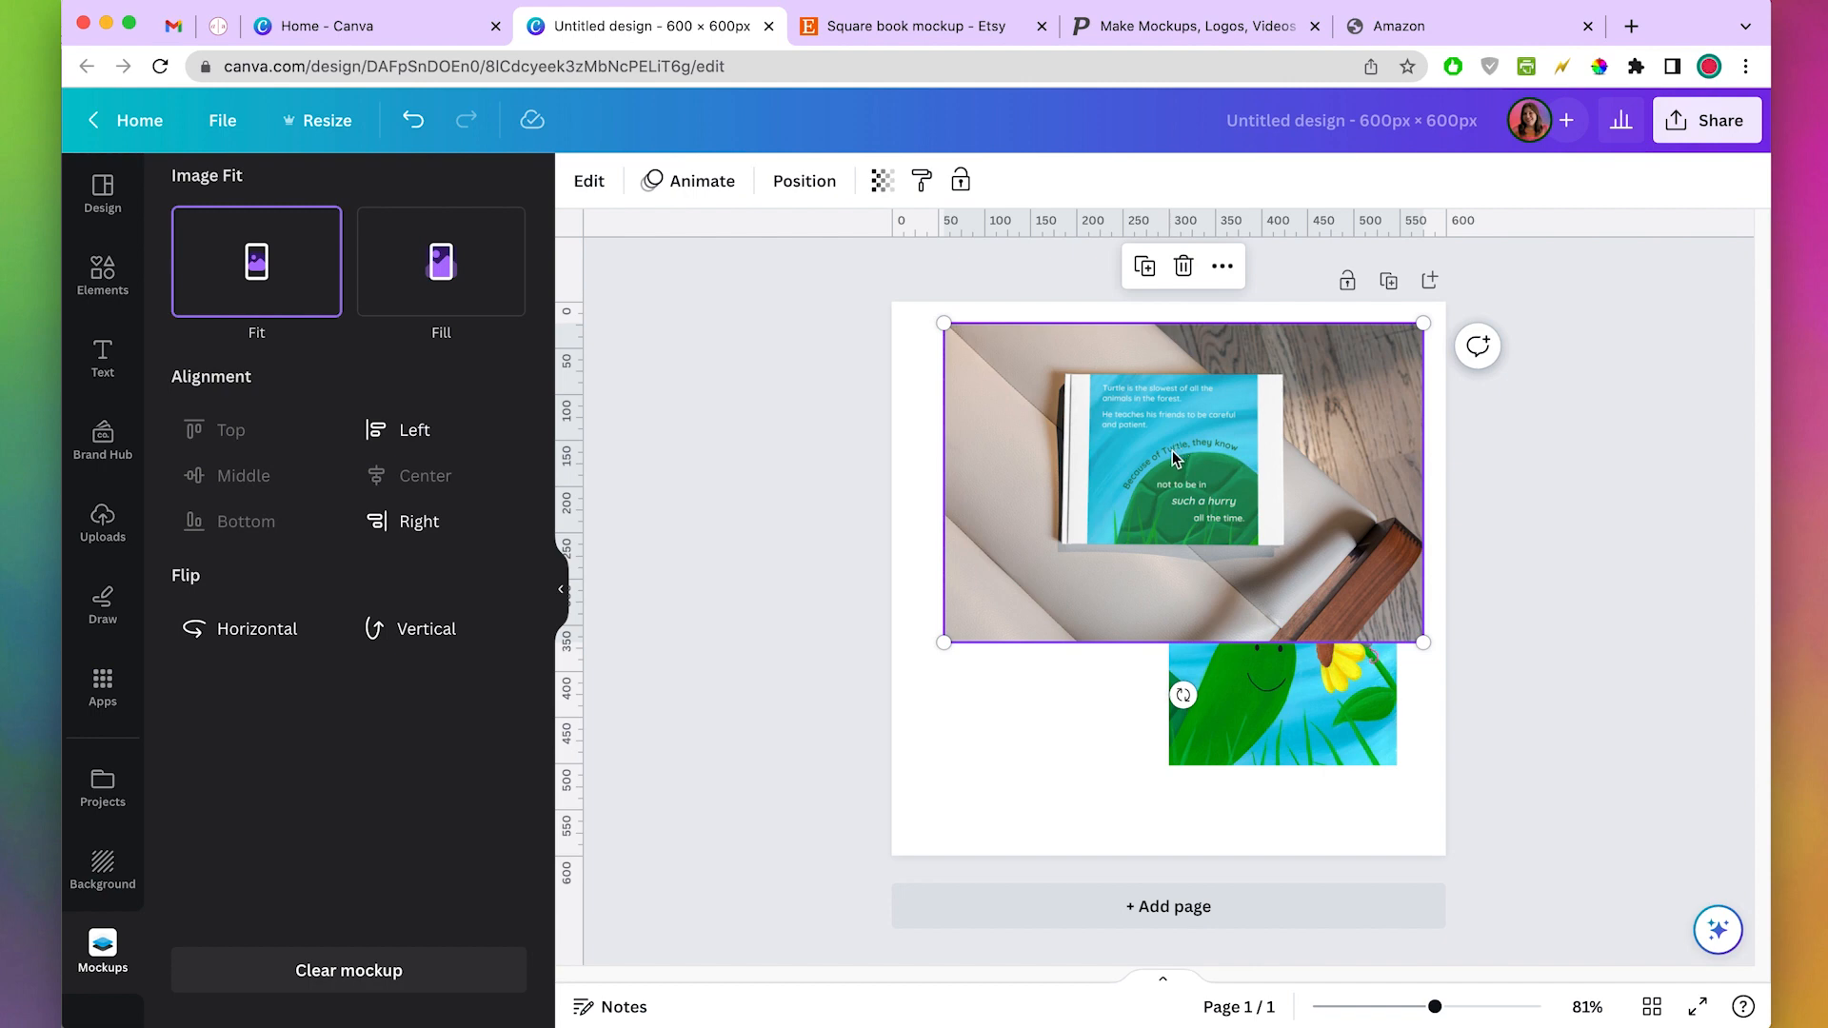
{"action": "left_click", "coordinate": [440, 262]}
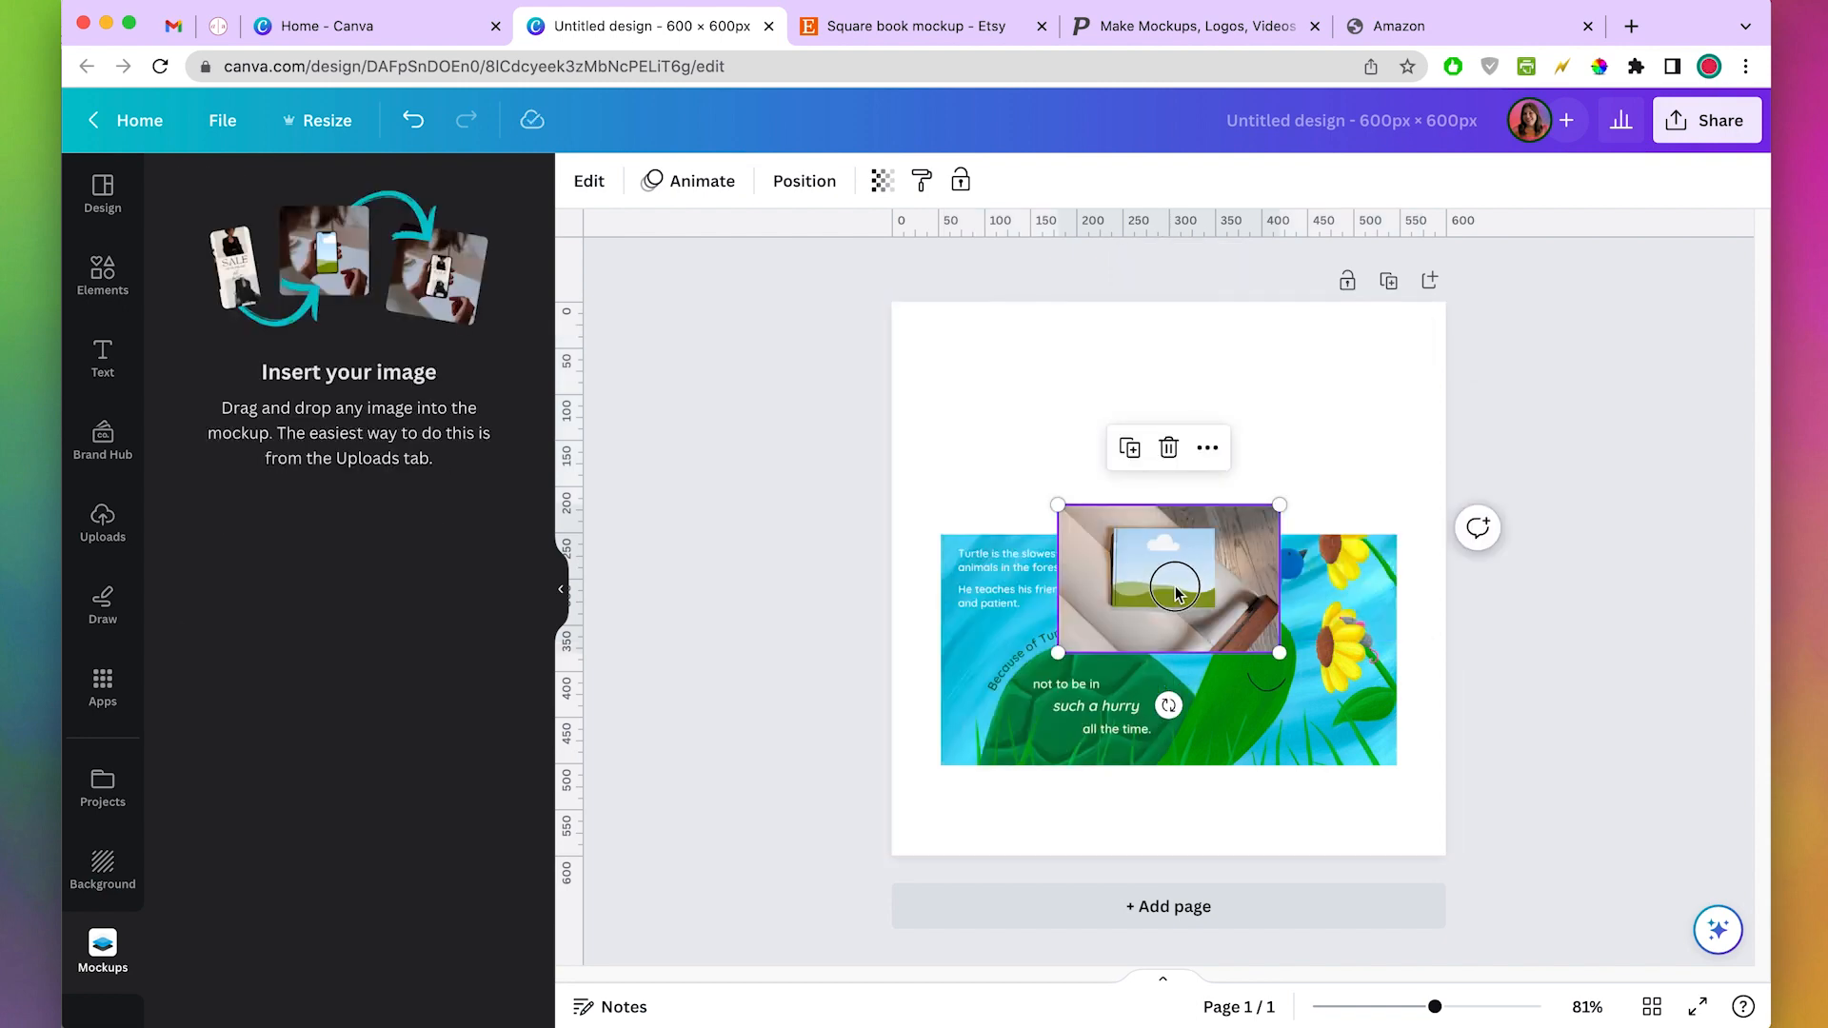
- Delete the landscape book mockup from the canvas and collapse the mockup library
{"action": "left_click_drag", "start_coordinate": [1182, 566], "coordinate": [1128, 469]}
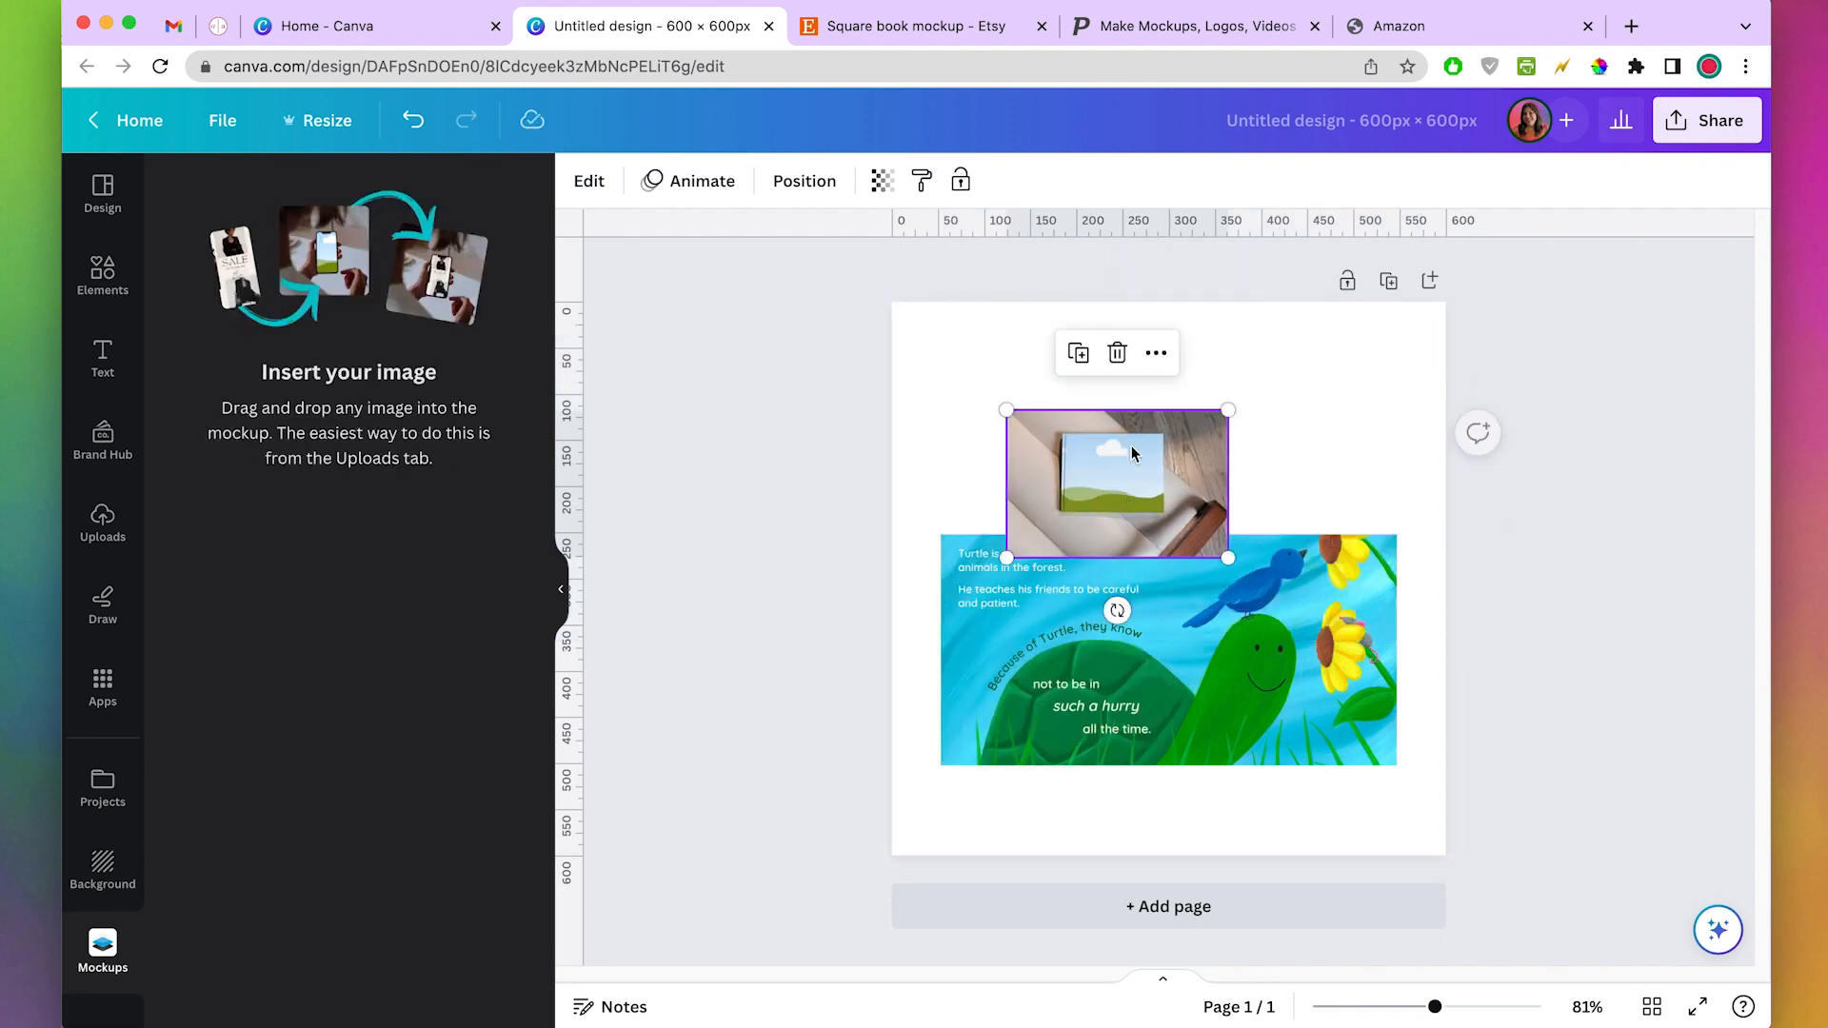
{"action": "left_click", "coordinate": [1118, 353]}
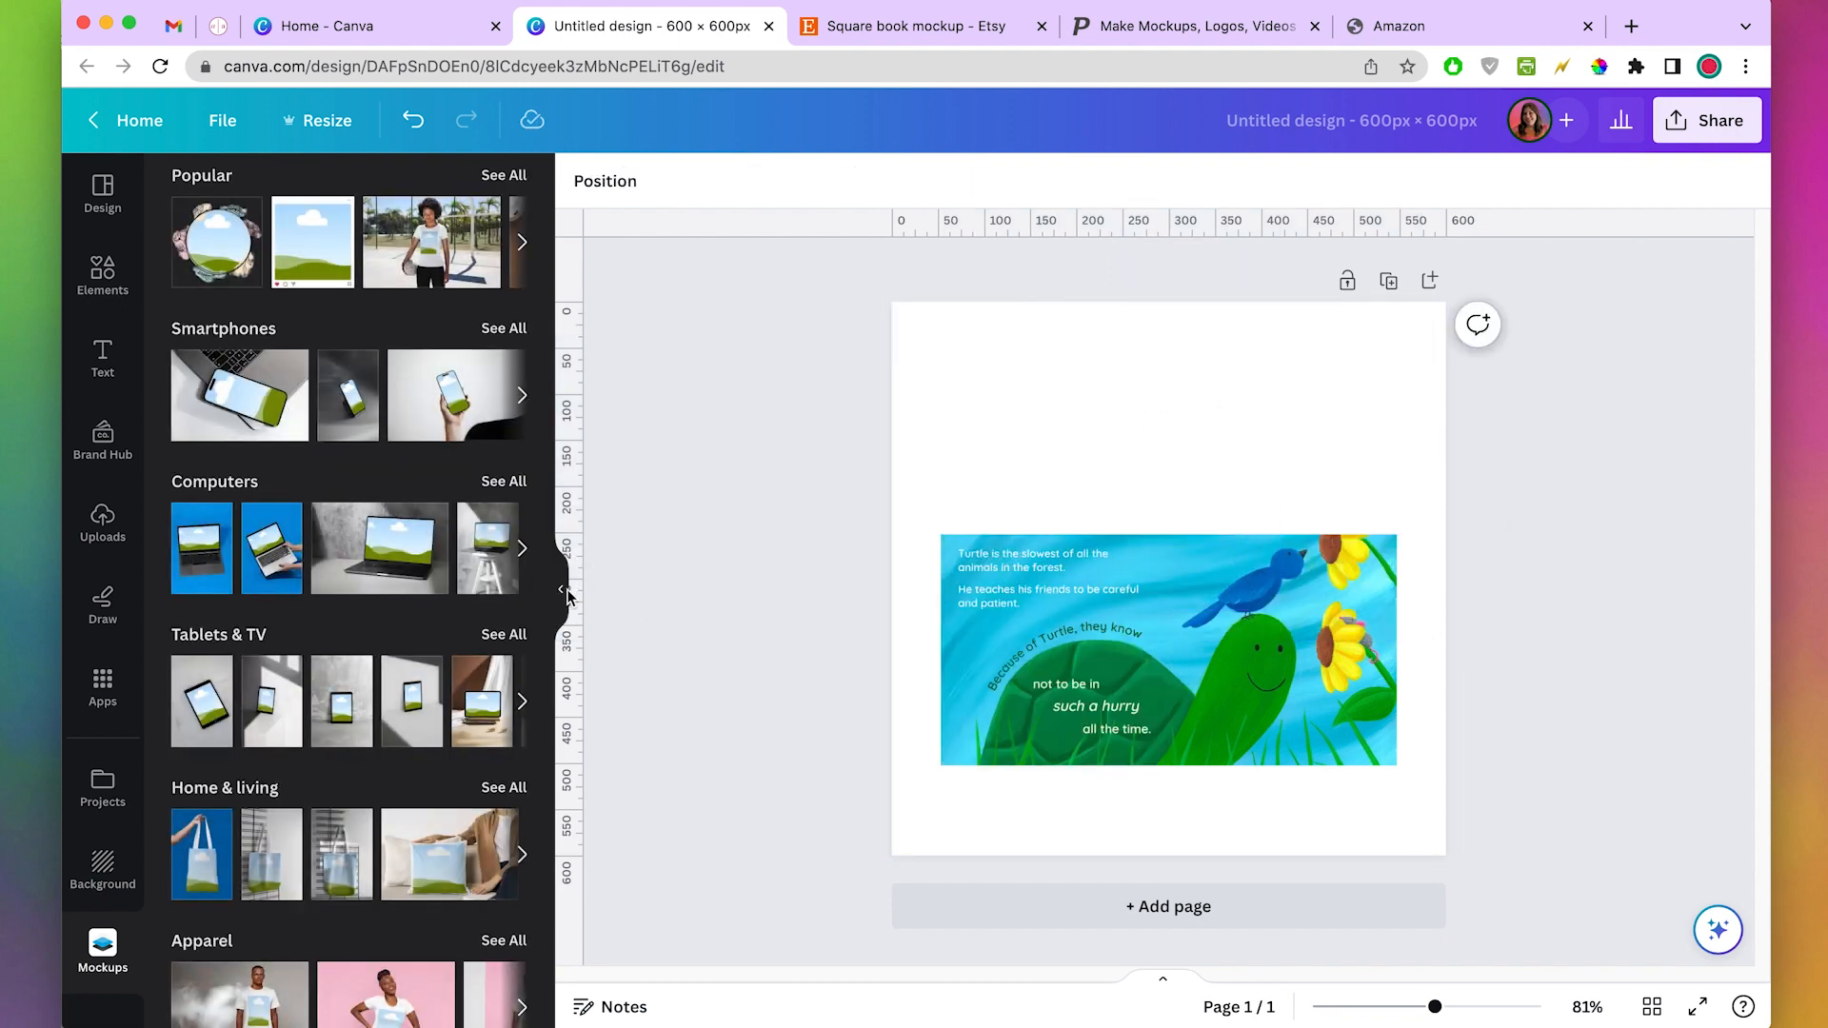
{"action": "left_click", "coordinate": [565, 597]}
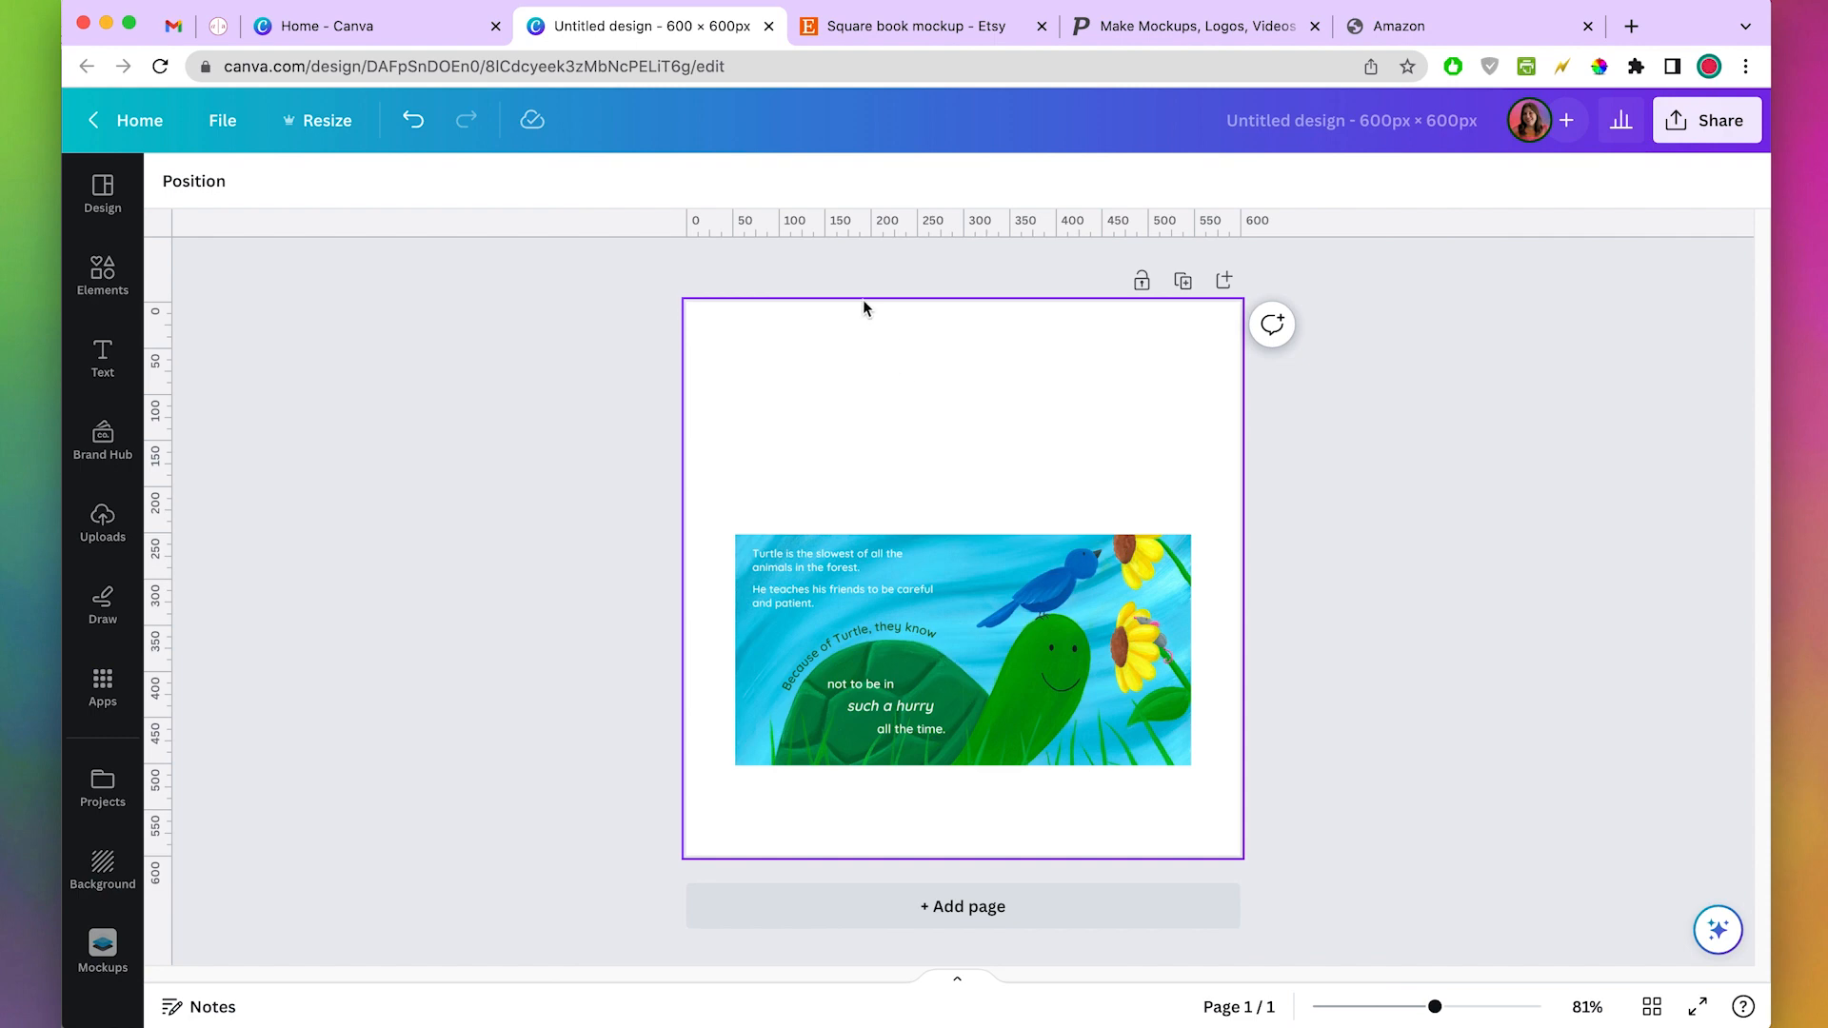
- Switch to Etsy and browse the square book mockup listings for purchasable open-book templates
{"action": "left_click", "coordinate": [933, 32]}
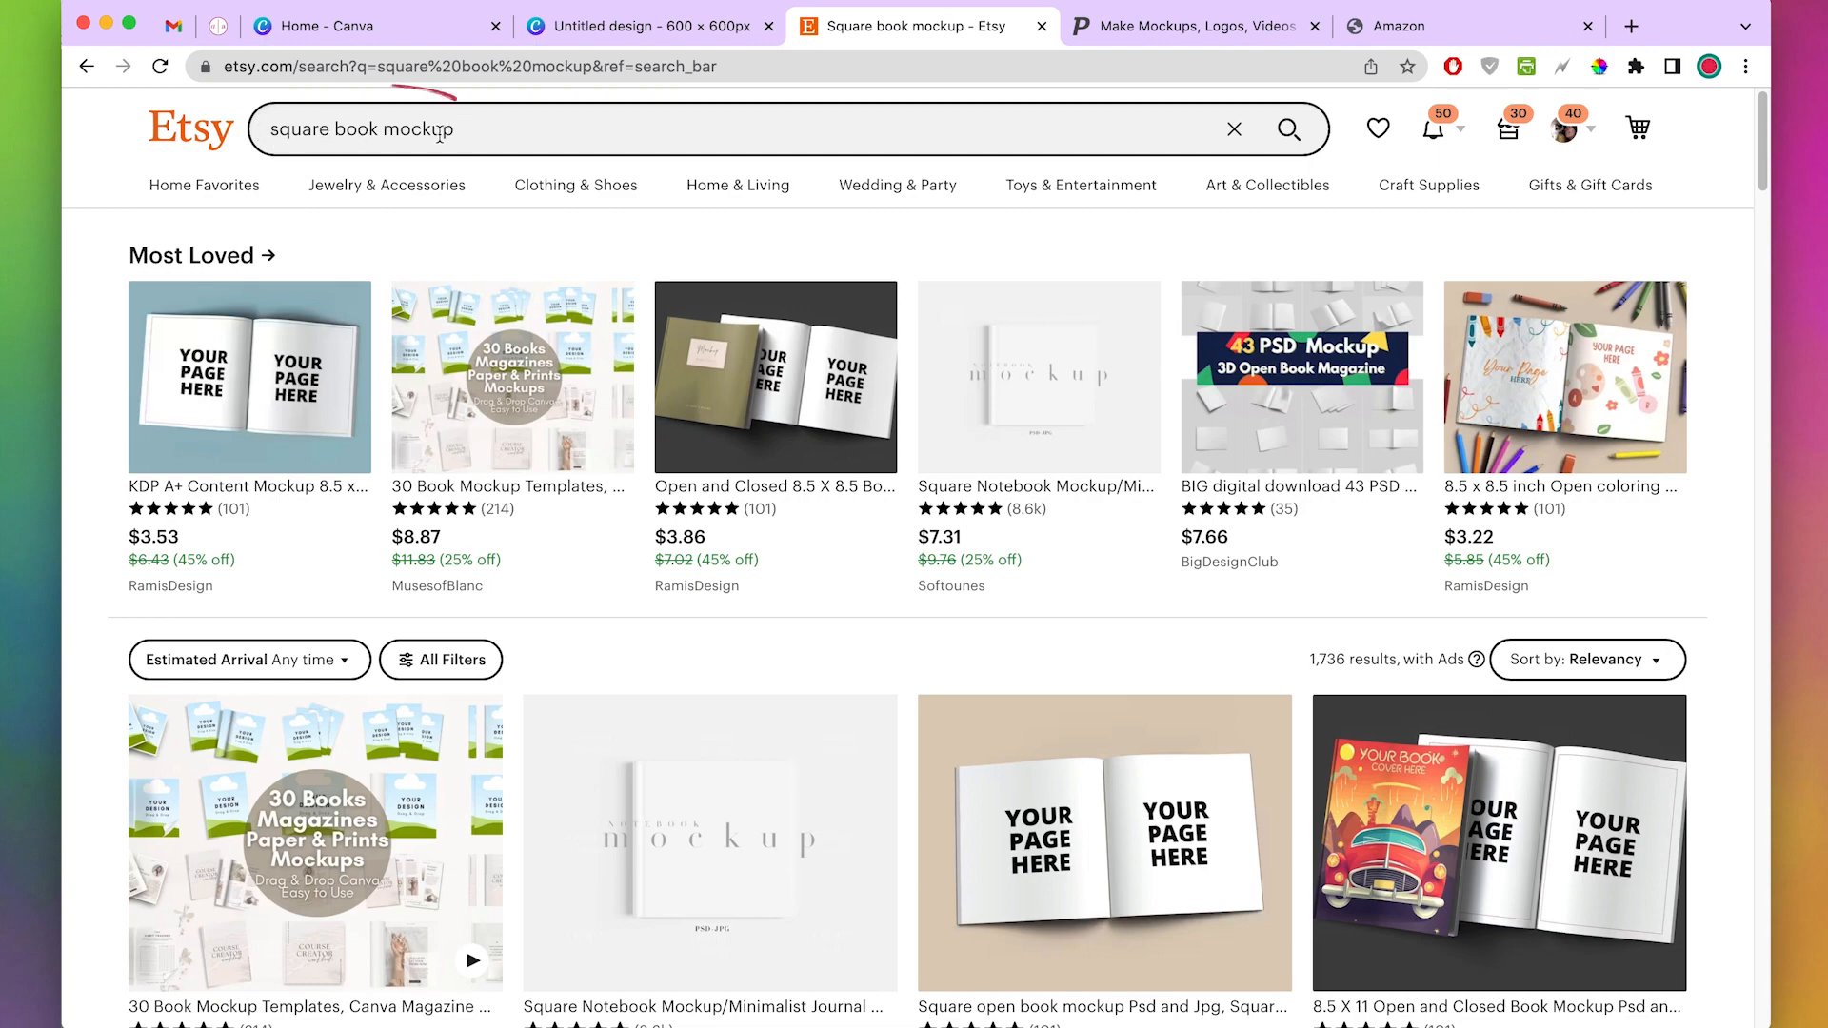
{"action": "scroll", "coordinate": [672, 713], "scroll_direction": "down", "scroll_amount": 5}
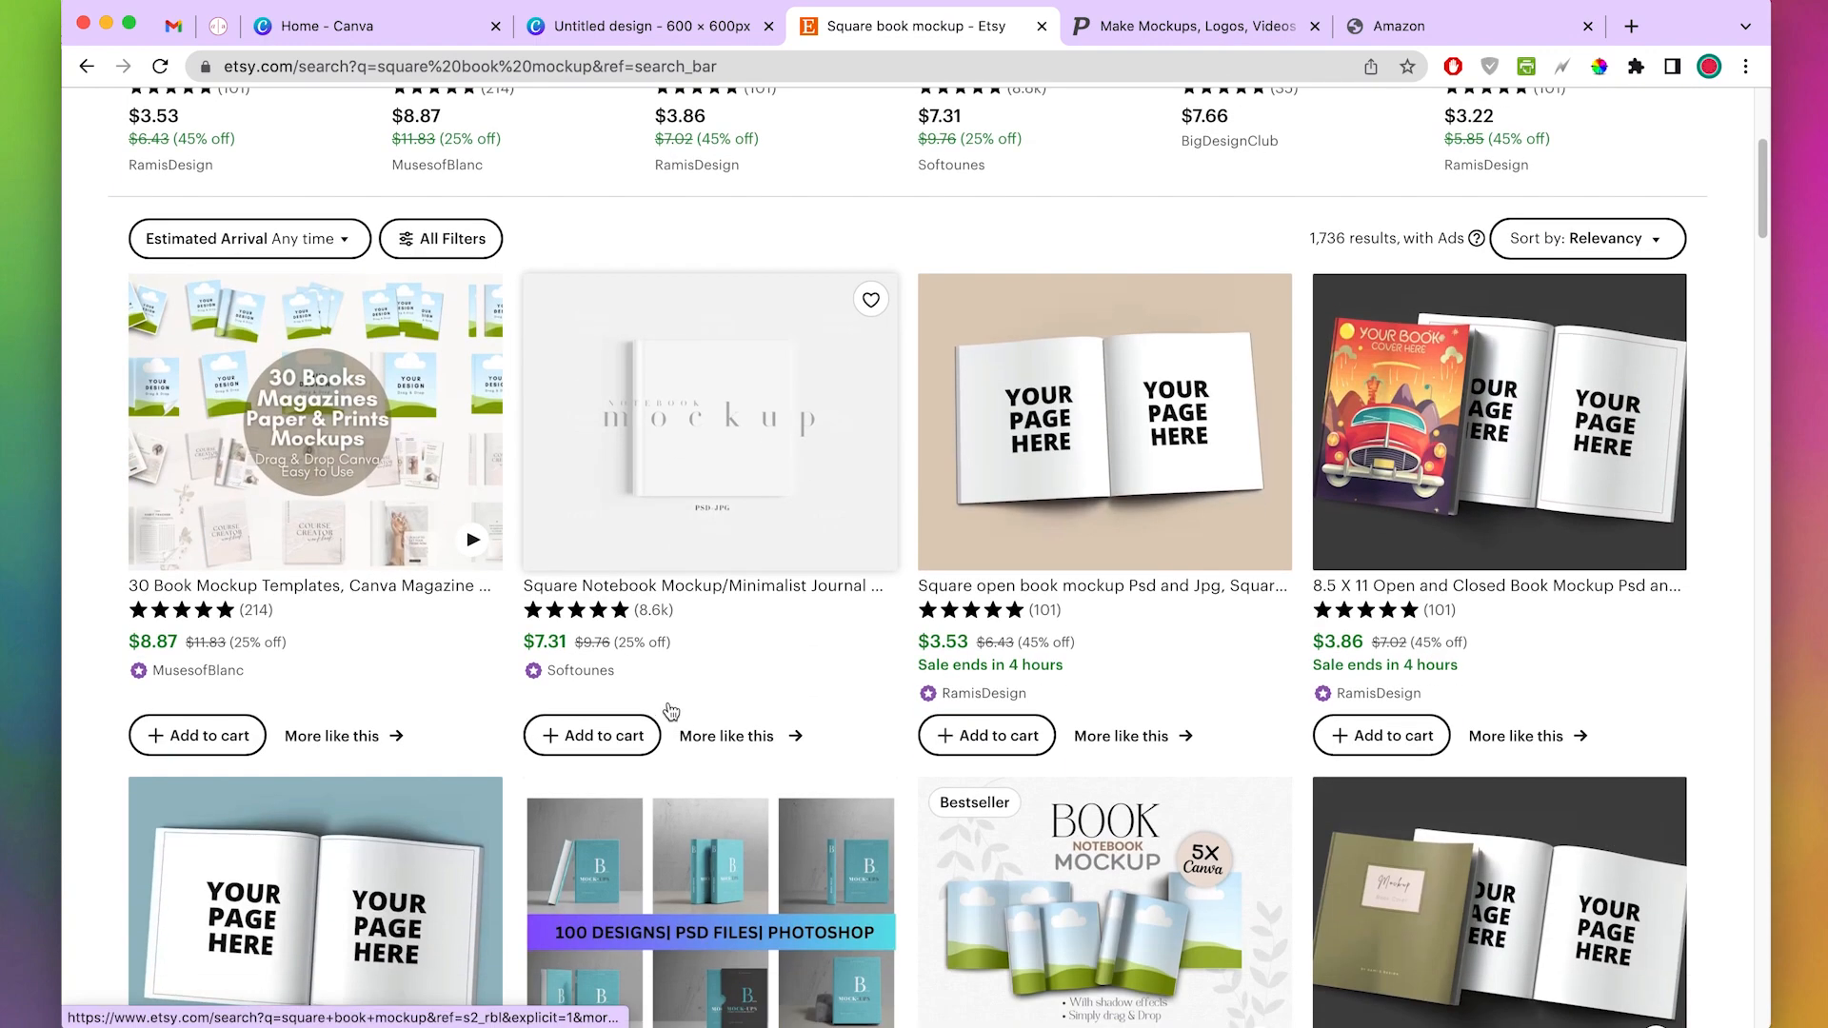
{"action": "scroll", "coordinate": [571, 619], "scroll_direction": "down", "scroll_amount": 1}
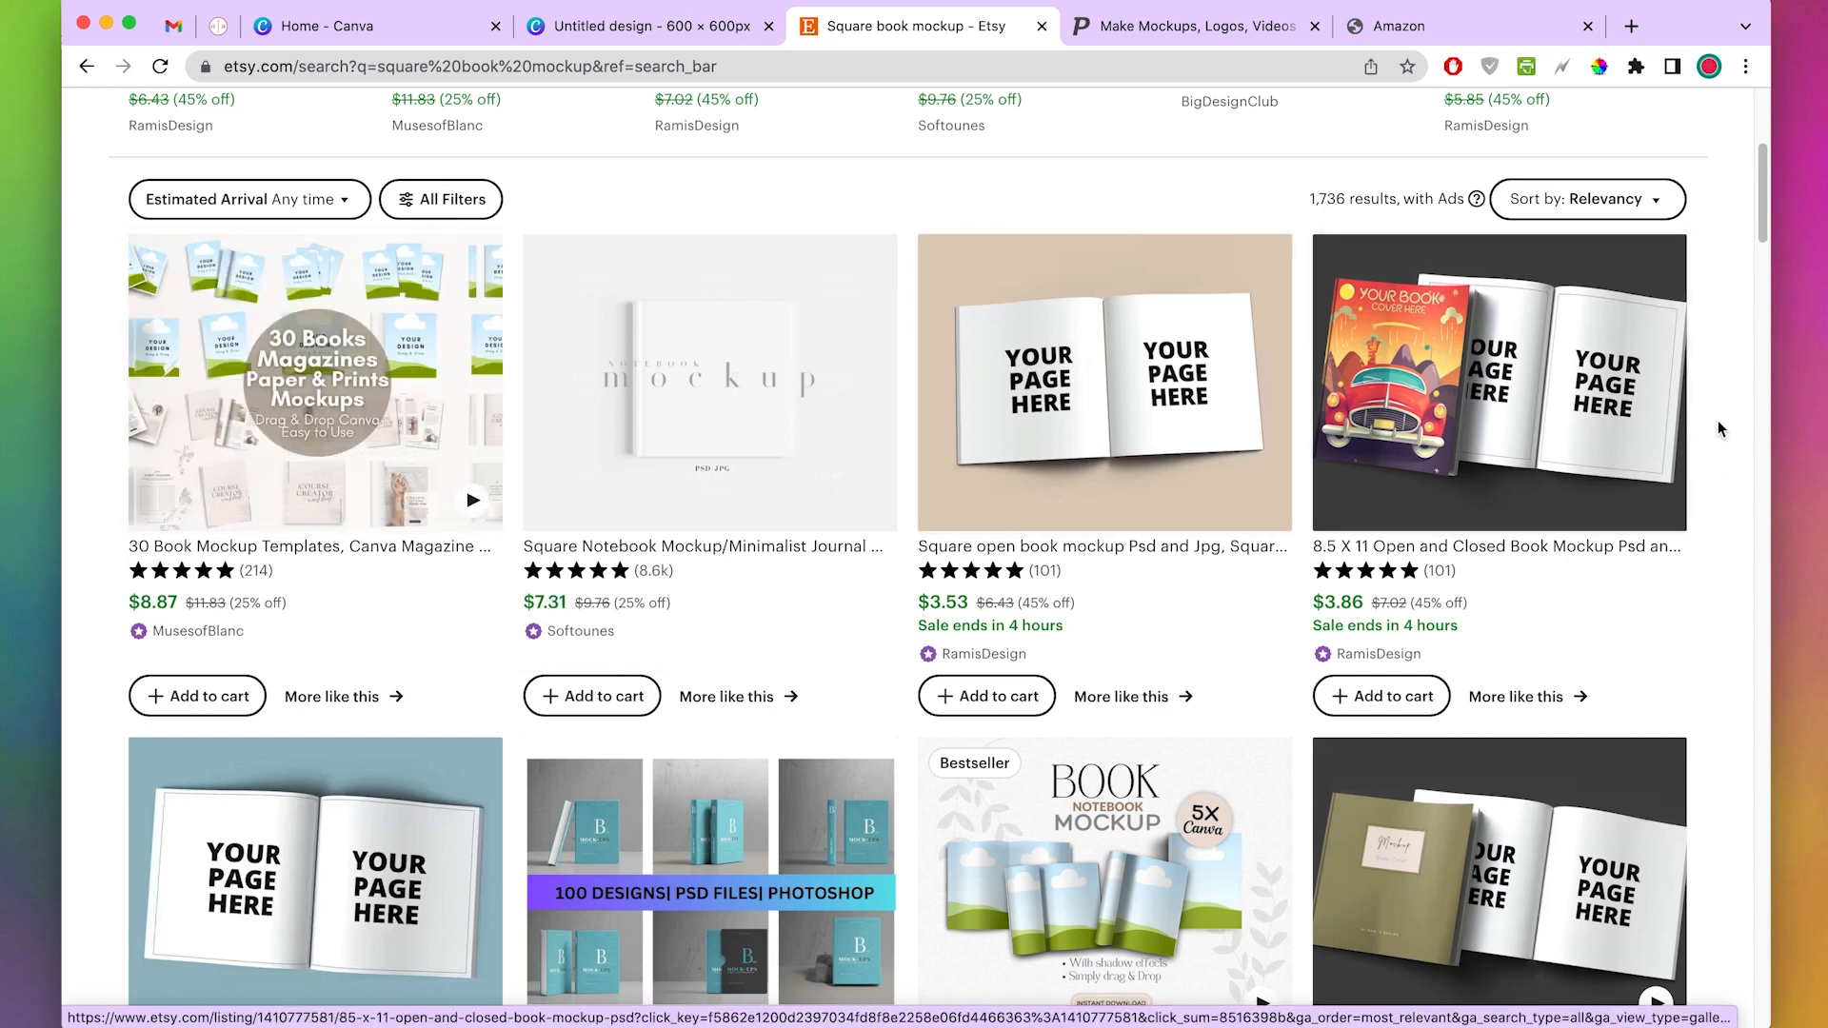
{"action": "scroll", "coordinate": [1521, 722], "scroll_direction": "down", "scroll_amount": 2}
{"action": "scroll", "coordinate": [1529, 666], "scroll_direction": "down", "scroll_amount": 2}
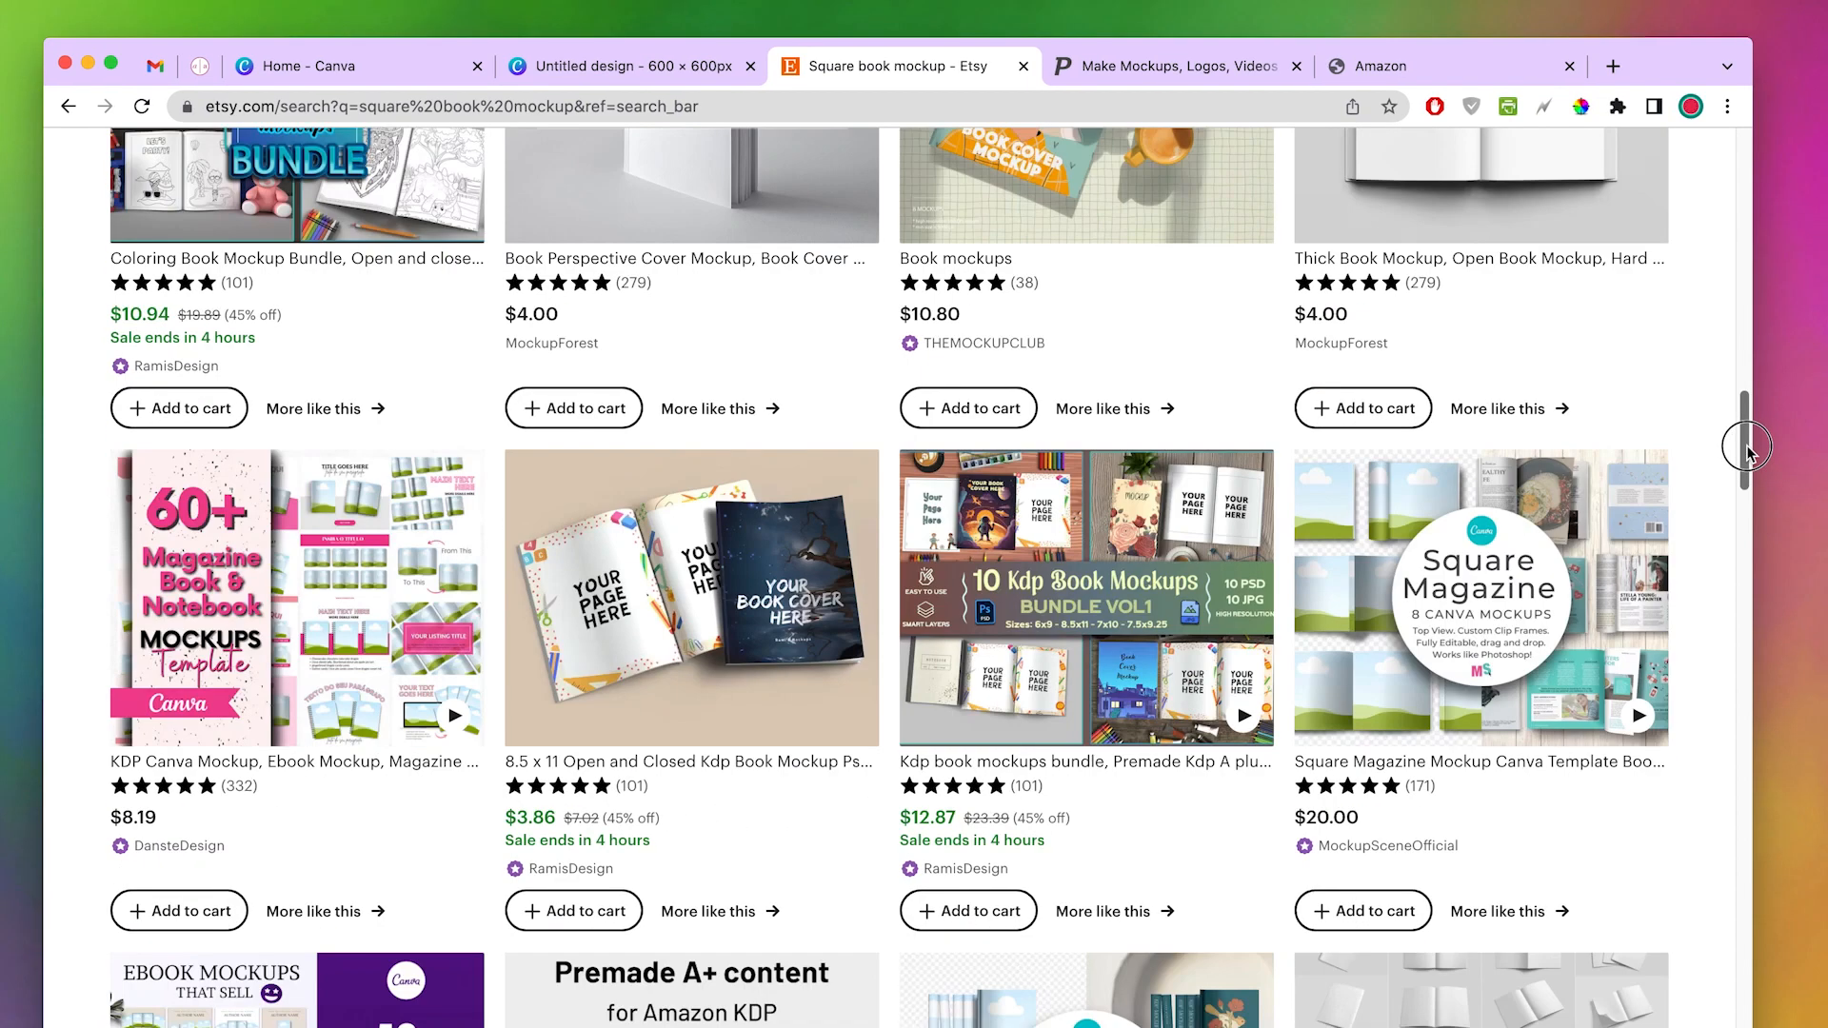
{"action": "left_click_drag", "start_coordinate": [1747, 448], "coordinate": [1754, 527]}
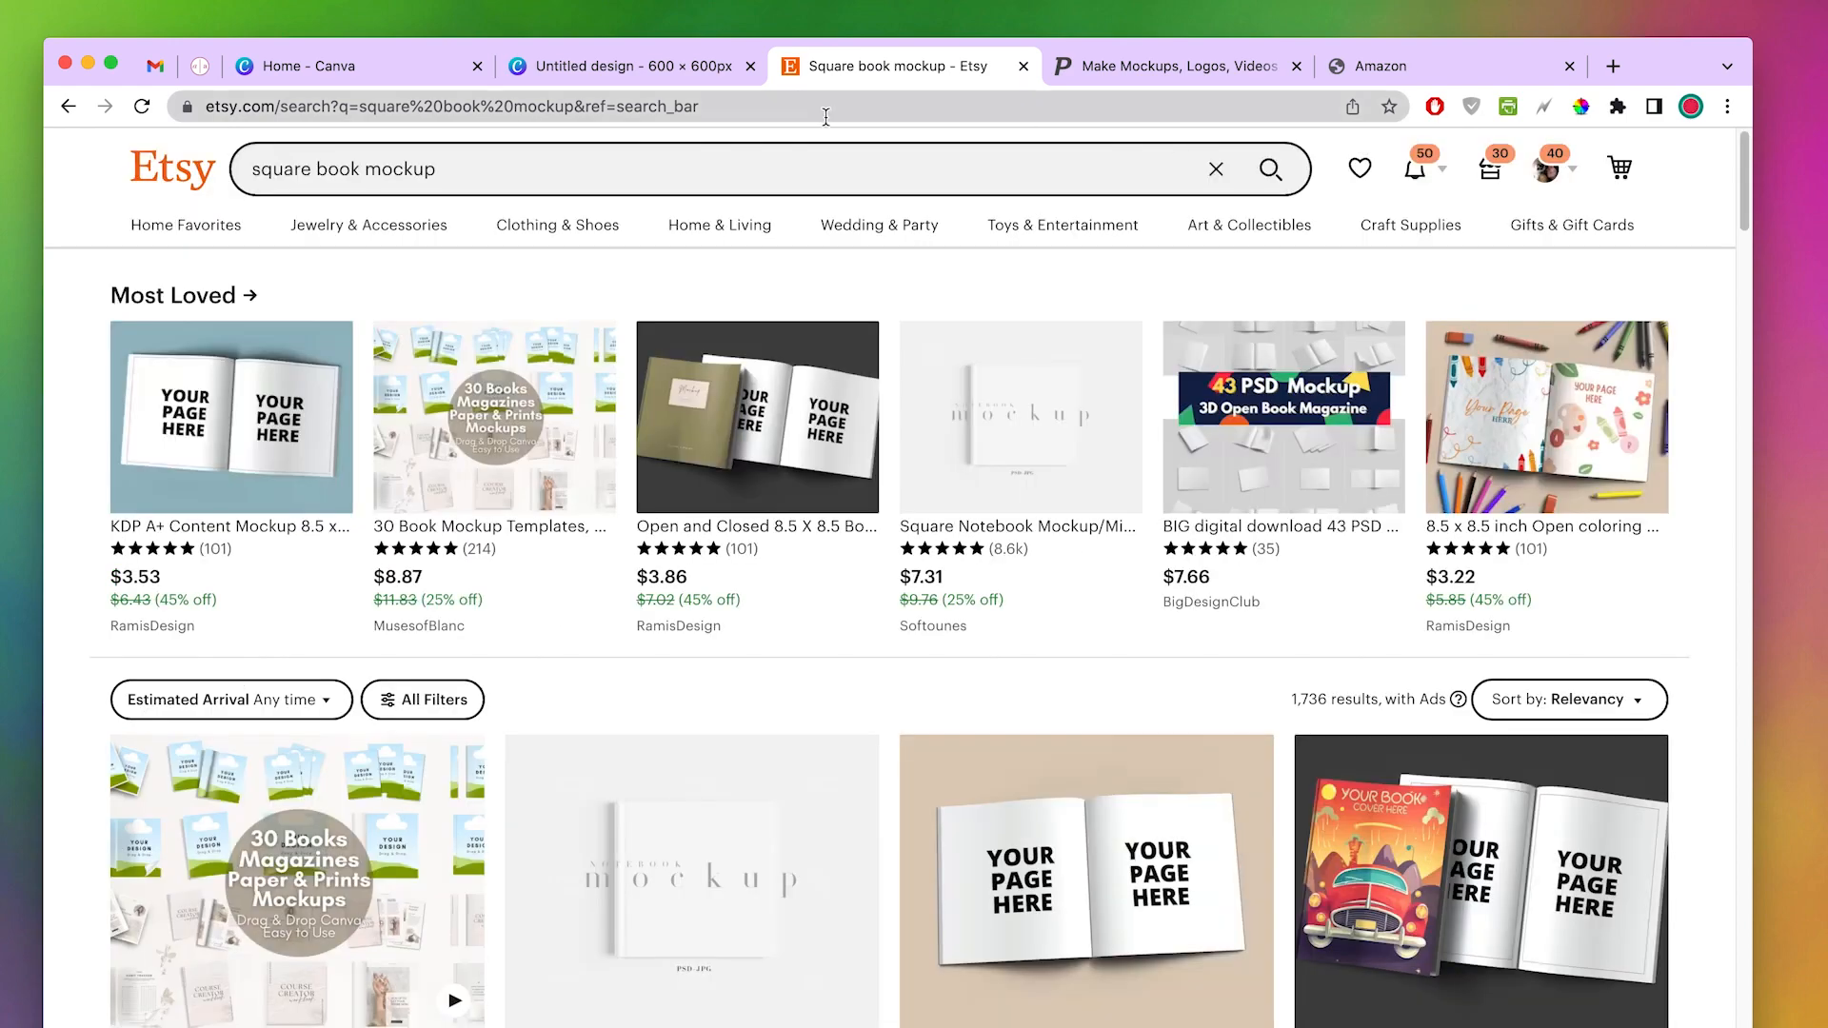
- Switch to Placeit and browse the square book mockups for designs that suit a picture book
{"action": "left_click", "coordinate": [1102, 84]}
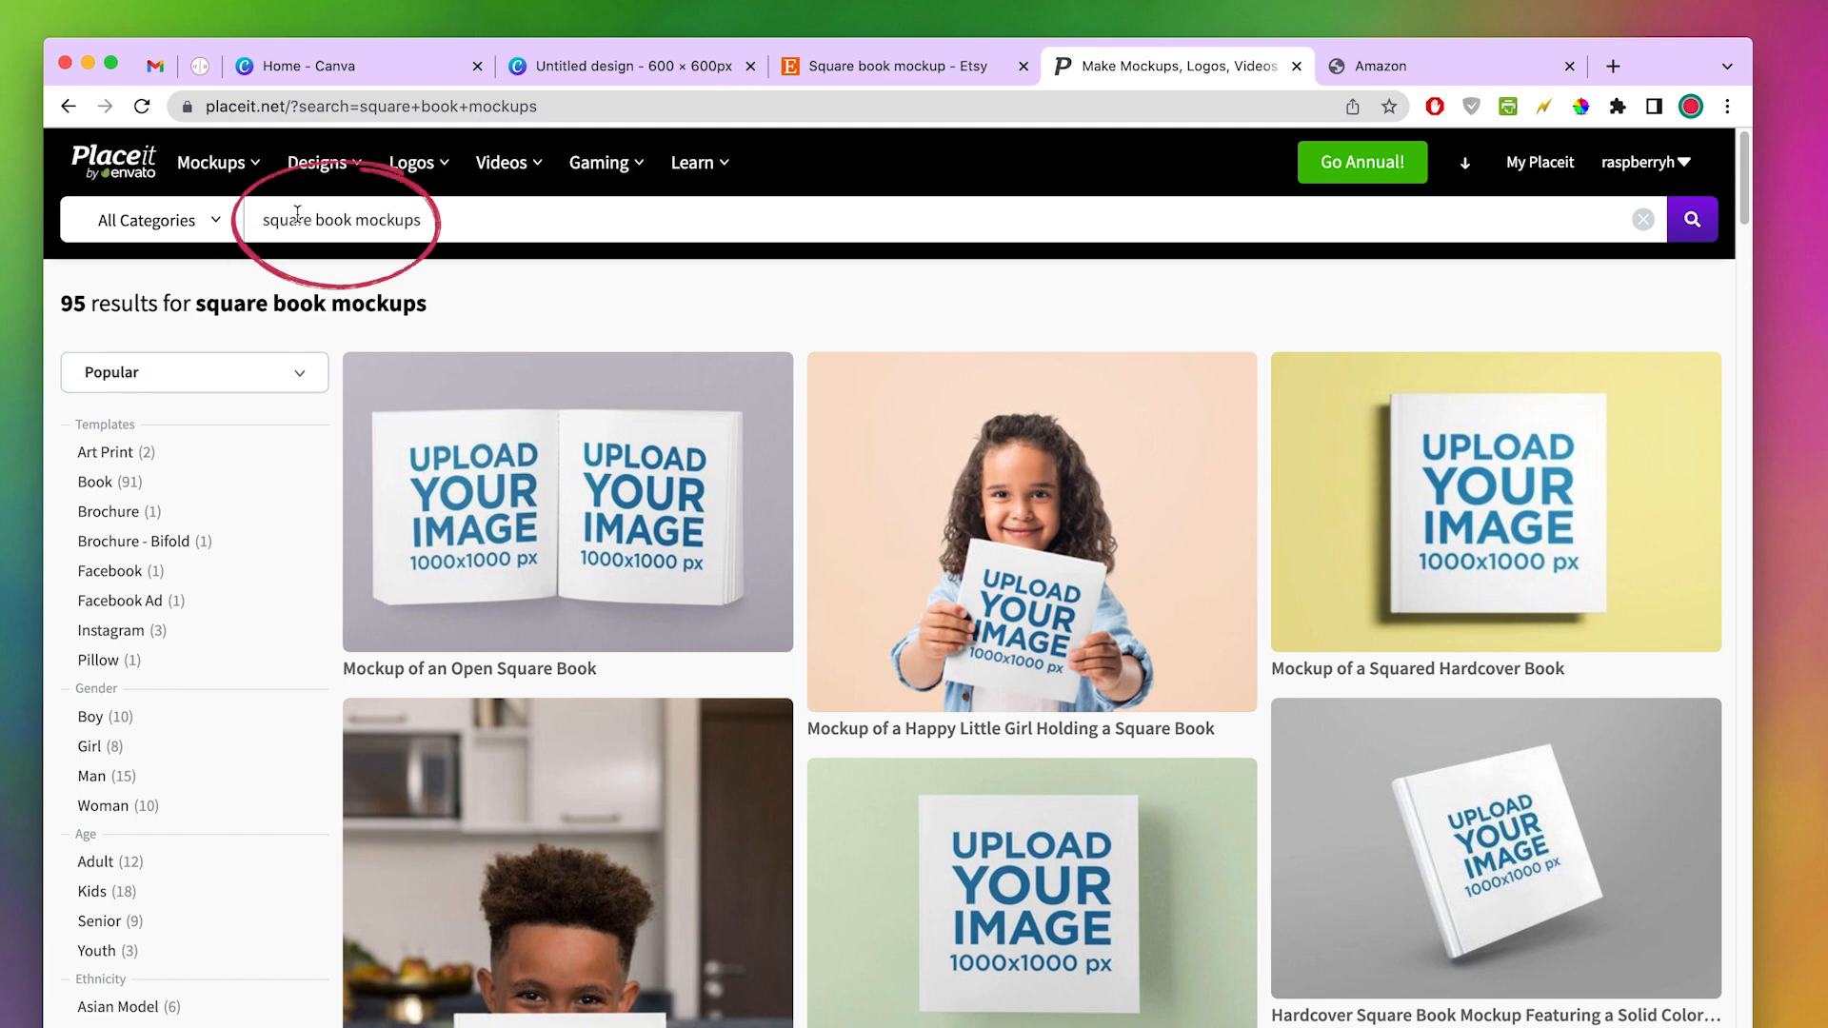
{"action": "left_click_drag", "start_coordinate": [1744, 189], "coordinate": [1748, 230]}
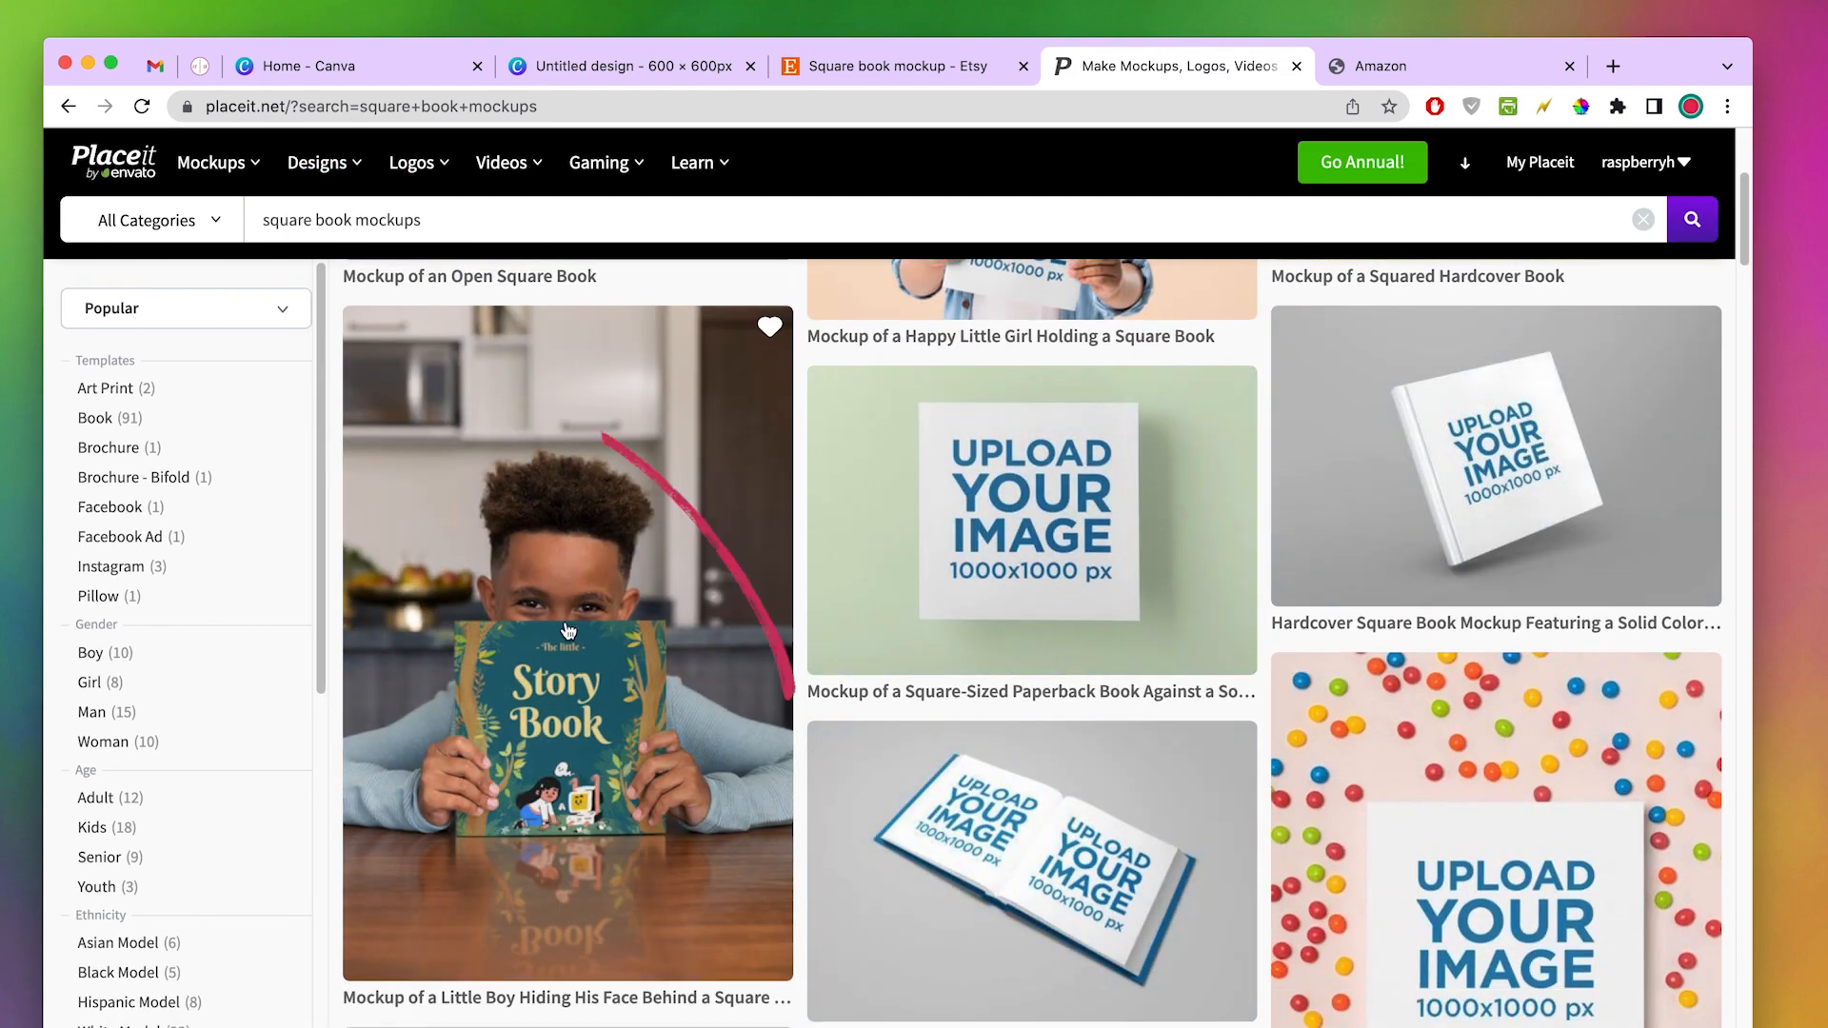
{"action": "scroll", "coordinate": [921, 653], "scroll_direction": "up", "scroll_amount": 3}
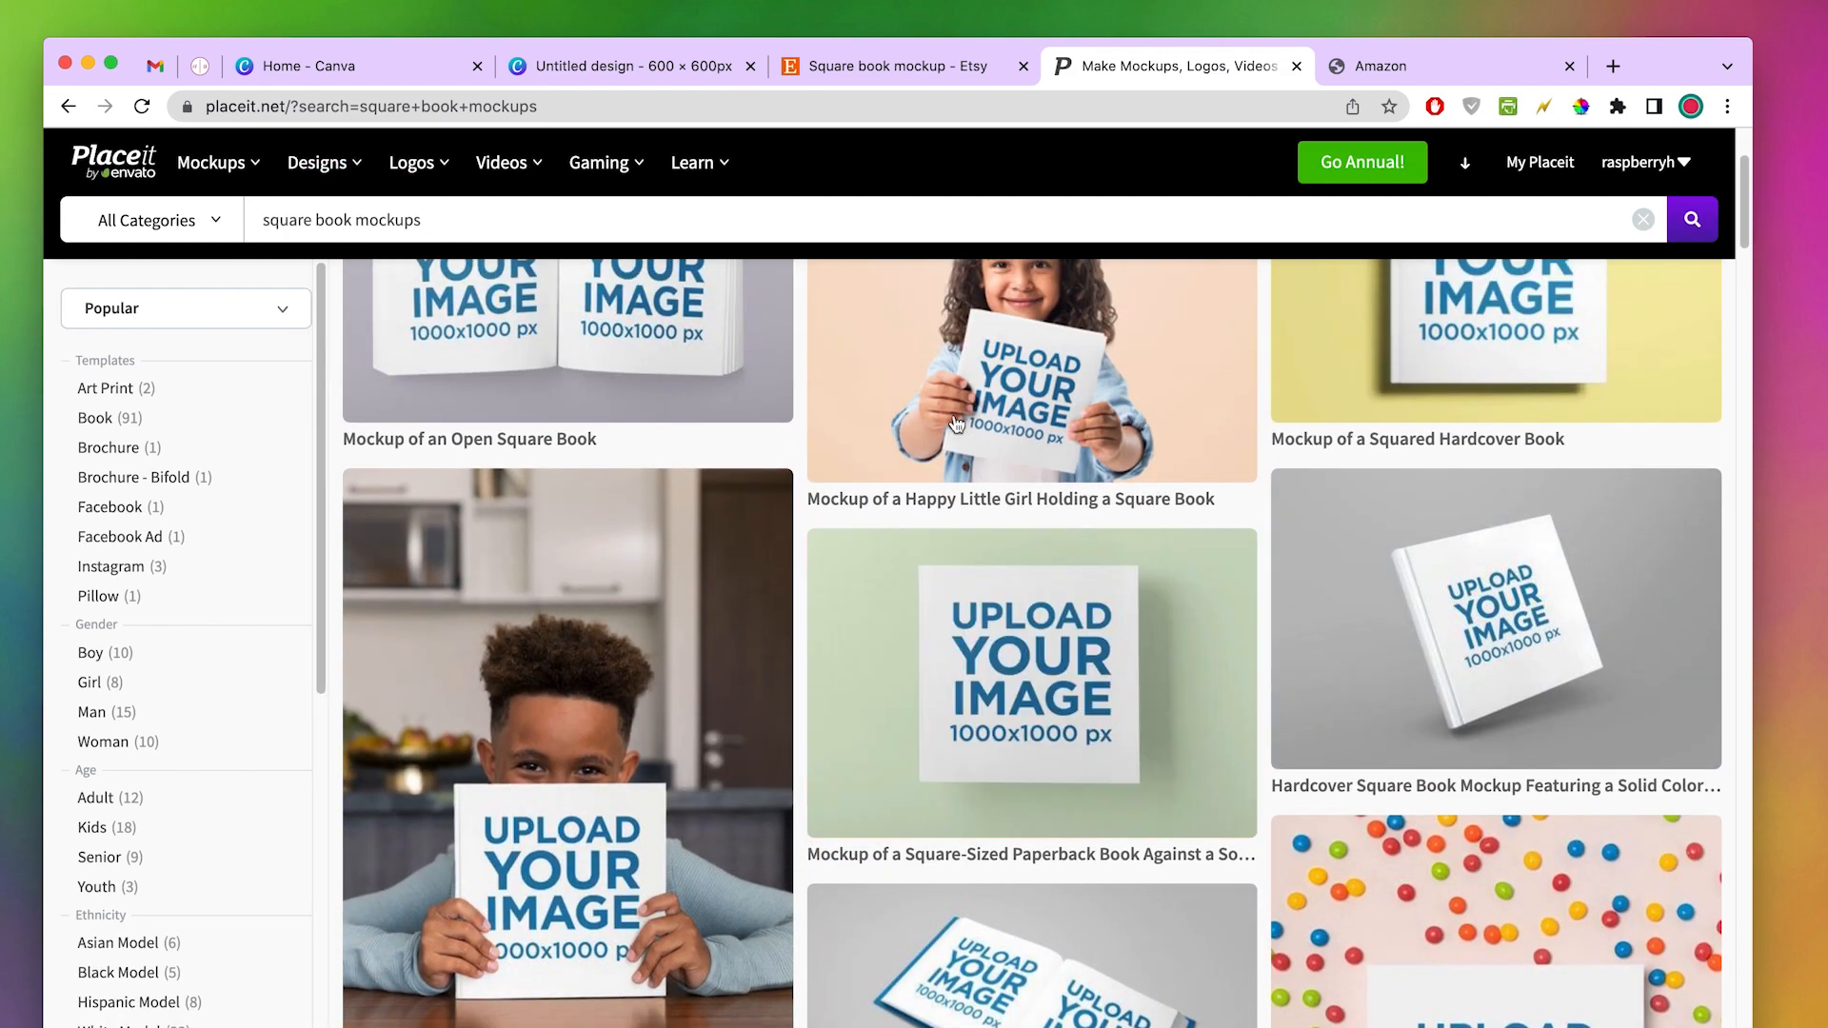
{"action": "scroll", "coordinate": [1598, 831], "scroll_direction": "down", "scroll_amount": 10}
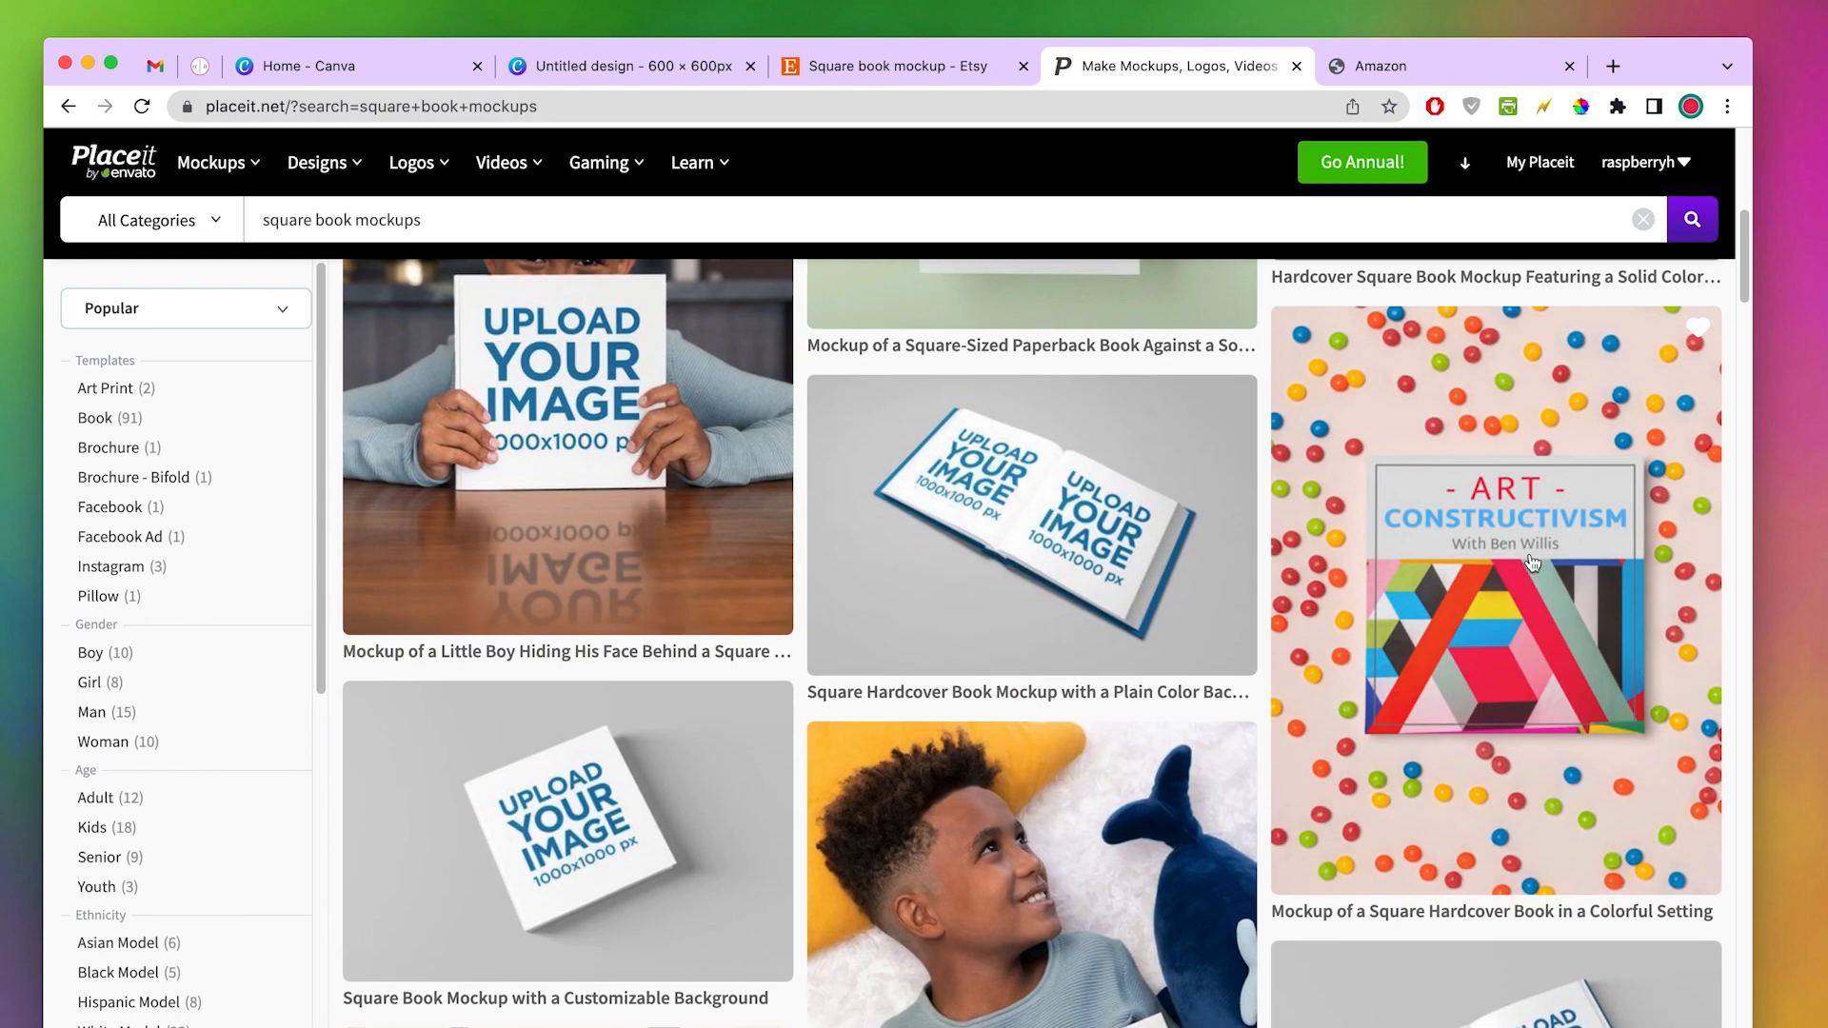
{"action": "scroll", "coordinate": [1067, 542], "scroll_direction": "down", "scroll_amount": 8}
{"action": "left_click_drag", "start_coordinate": [1744, 343], "coordinate": [1721, 965]}
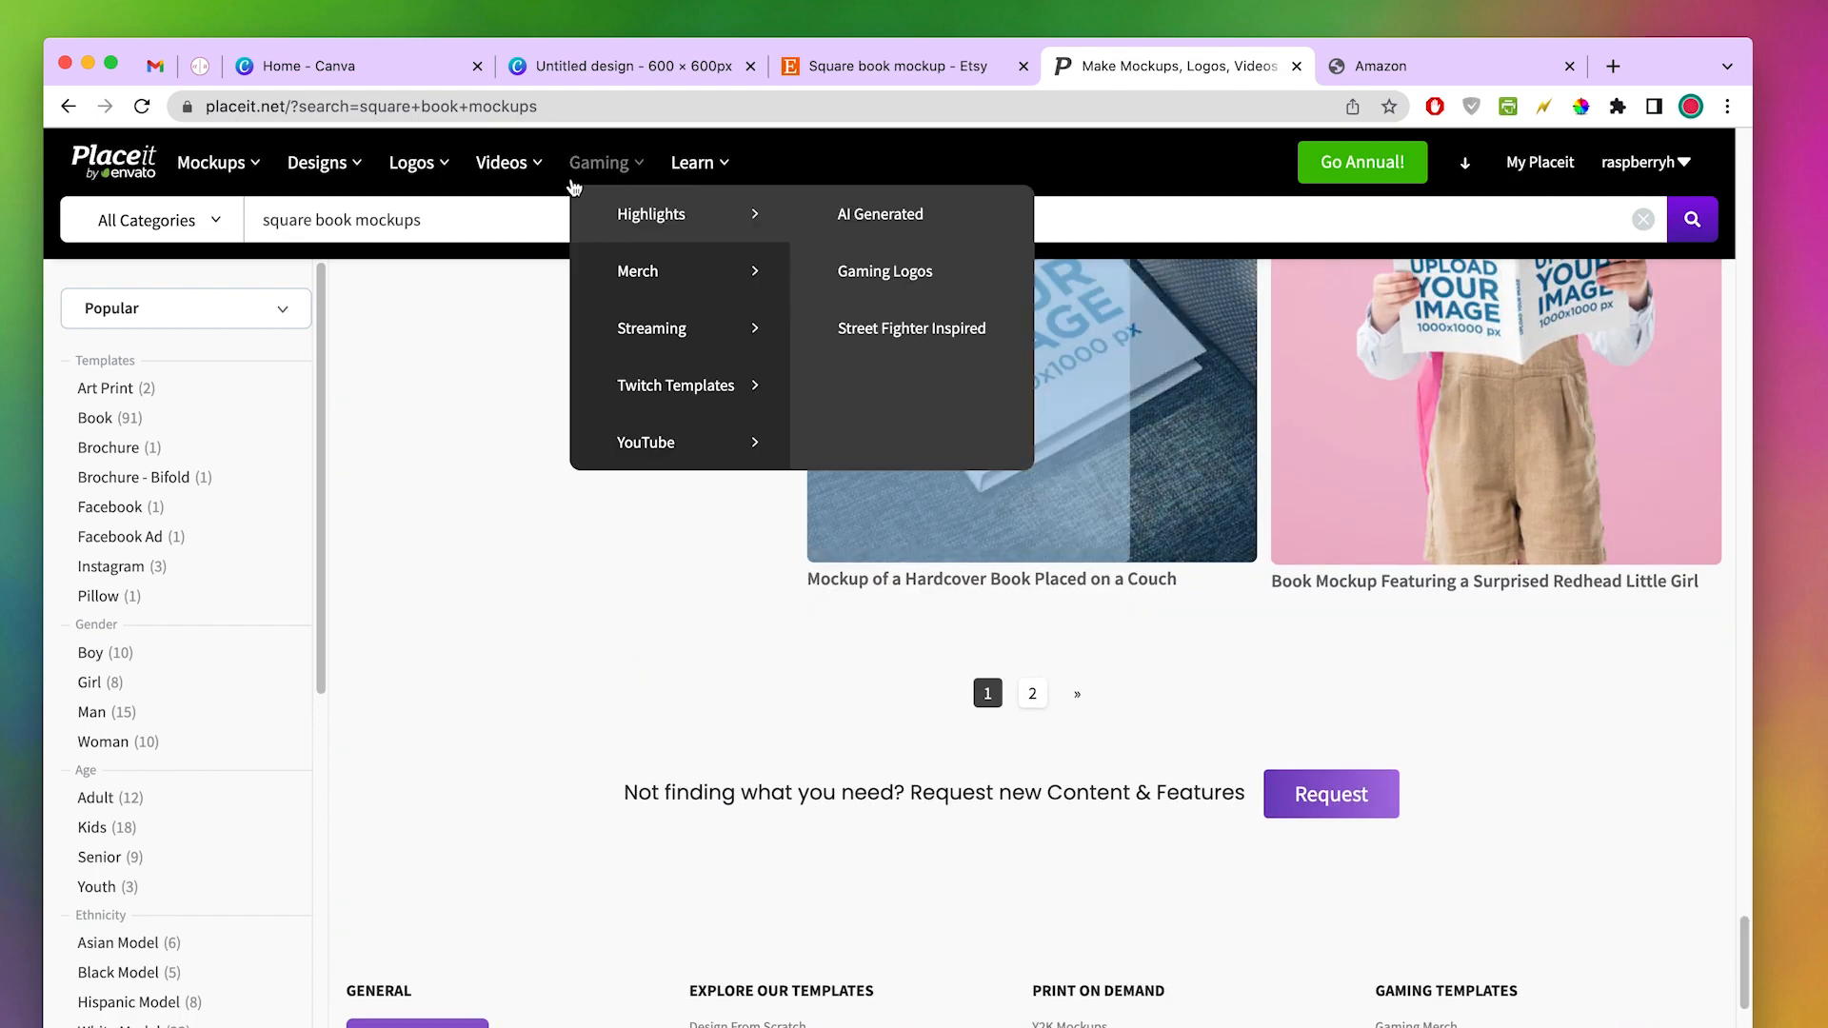
- Search Placeit for coloring book mockups and look through the templates
{"action": "left_click_drag", "start_coordinate": [434, 220], "coordinate": [257, 221]}
{"action": "type", "text": "co"}
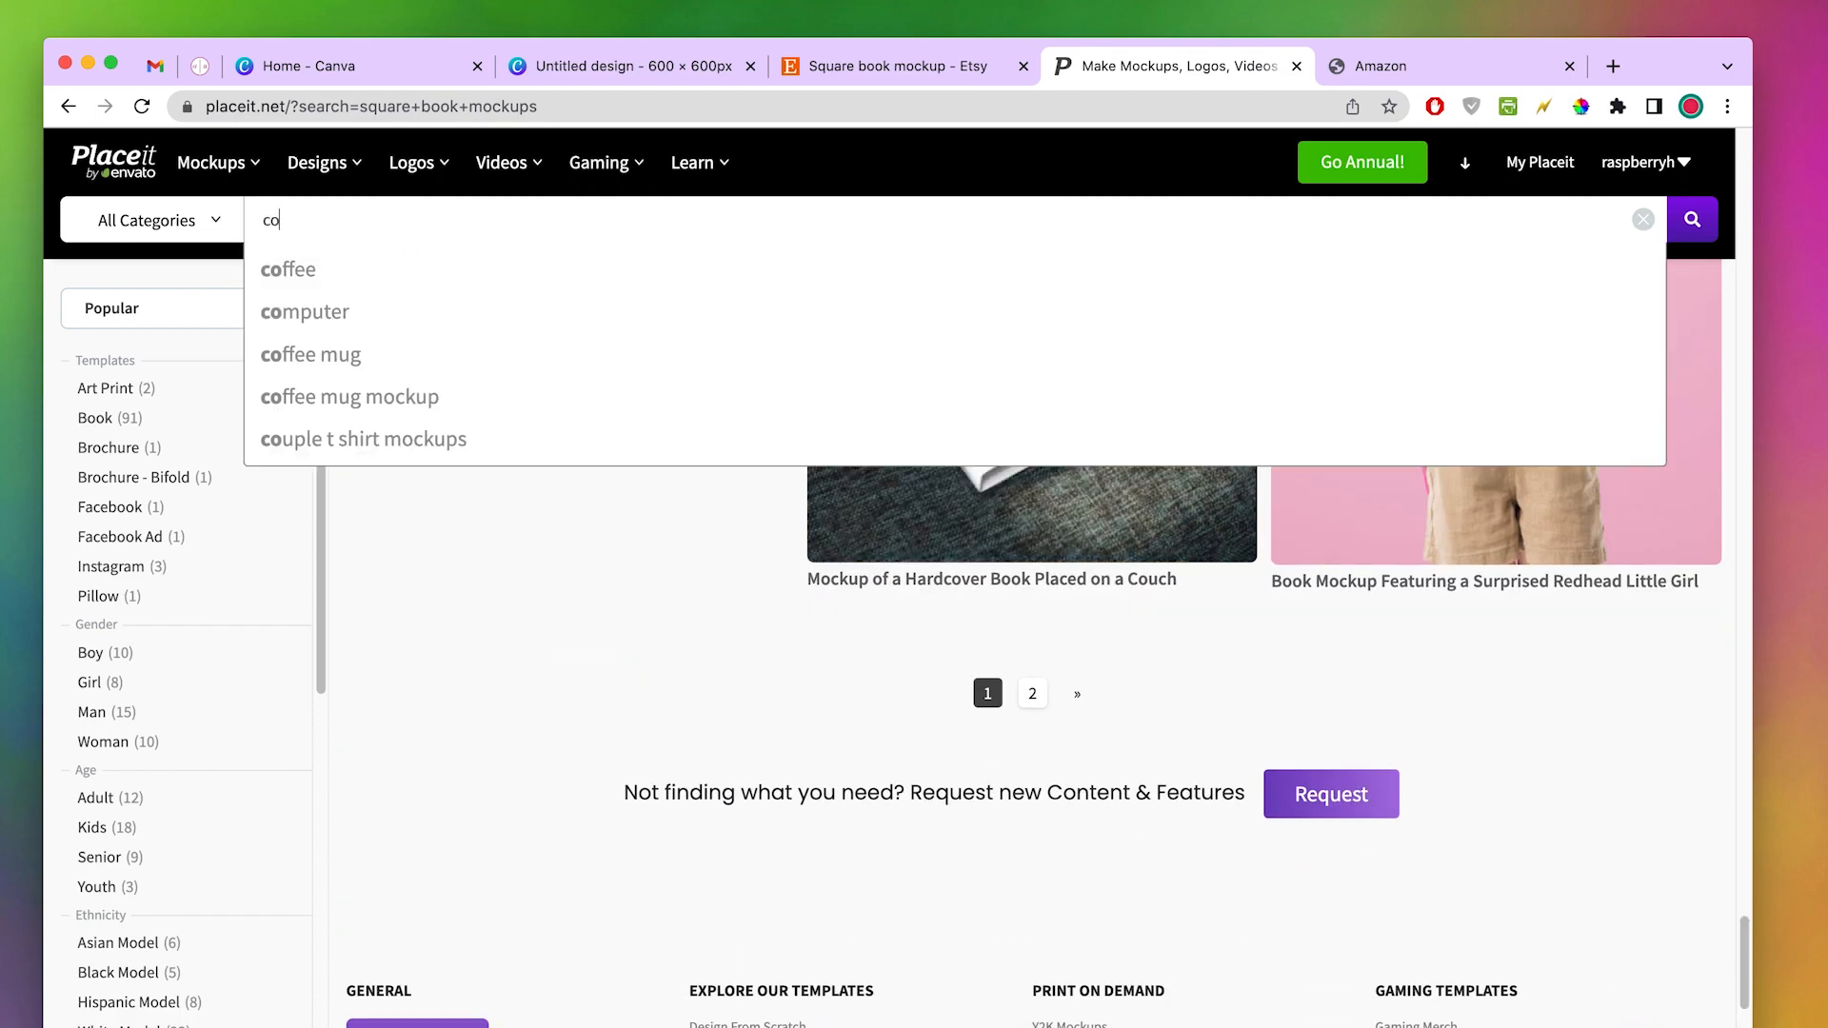
{"action": "type", "text": "loring book mockups"}
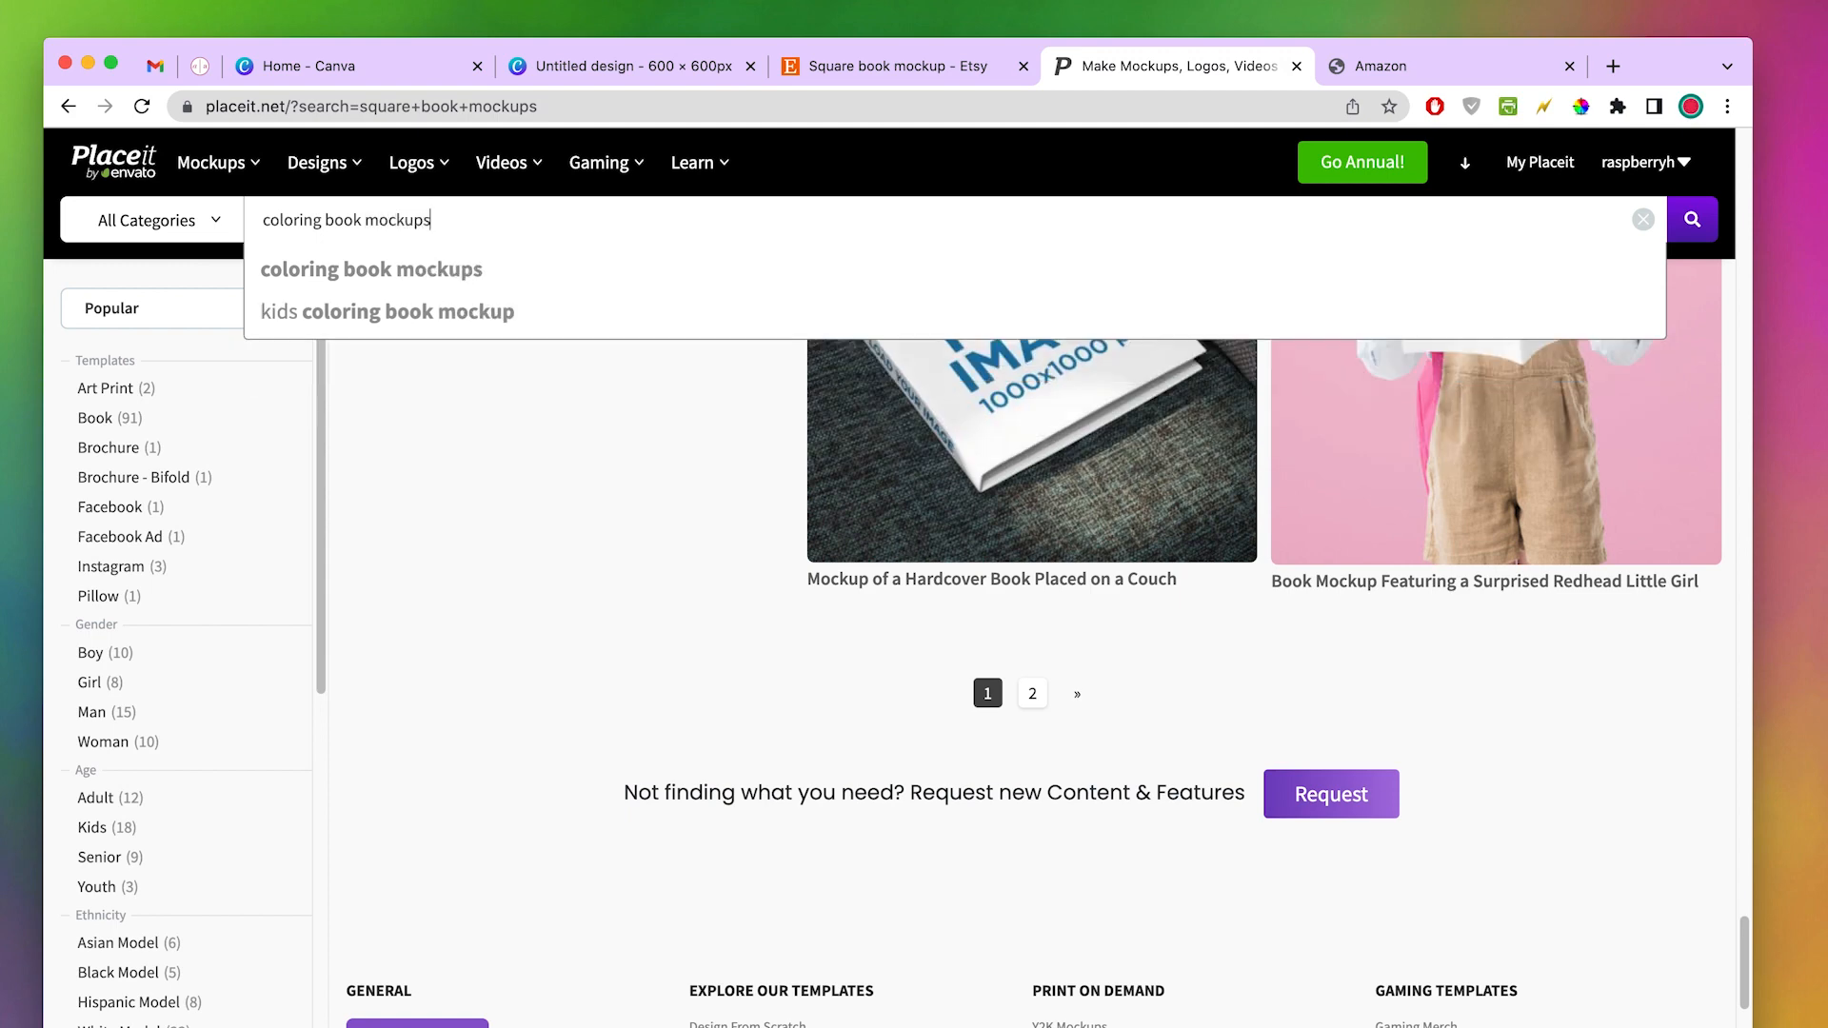
{"action": "key", "text": "Return"}
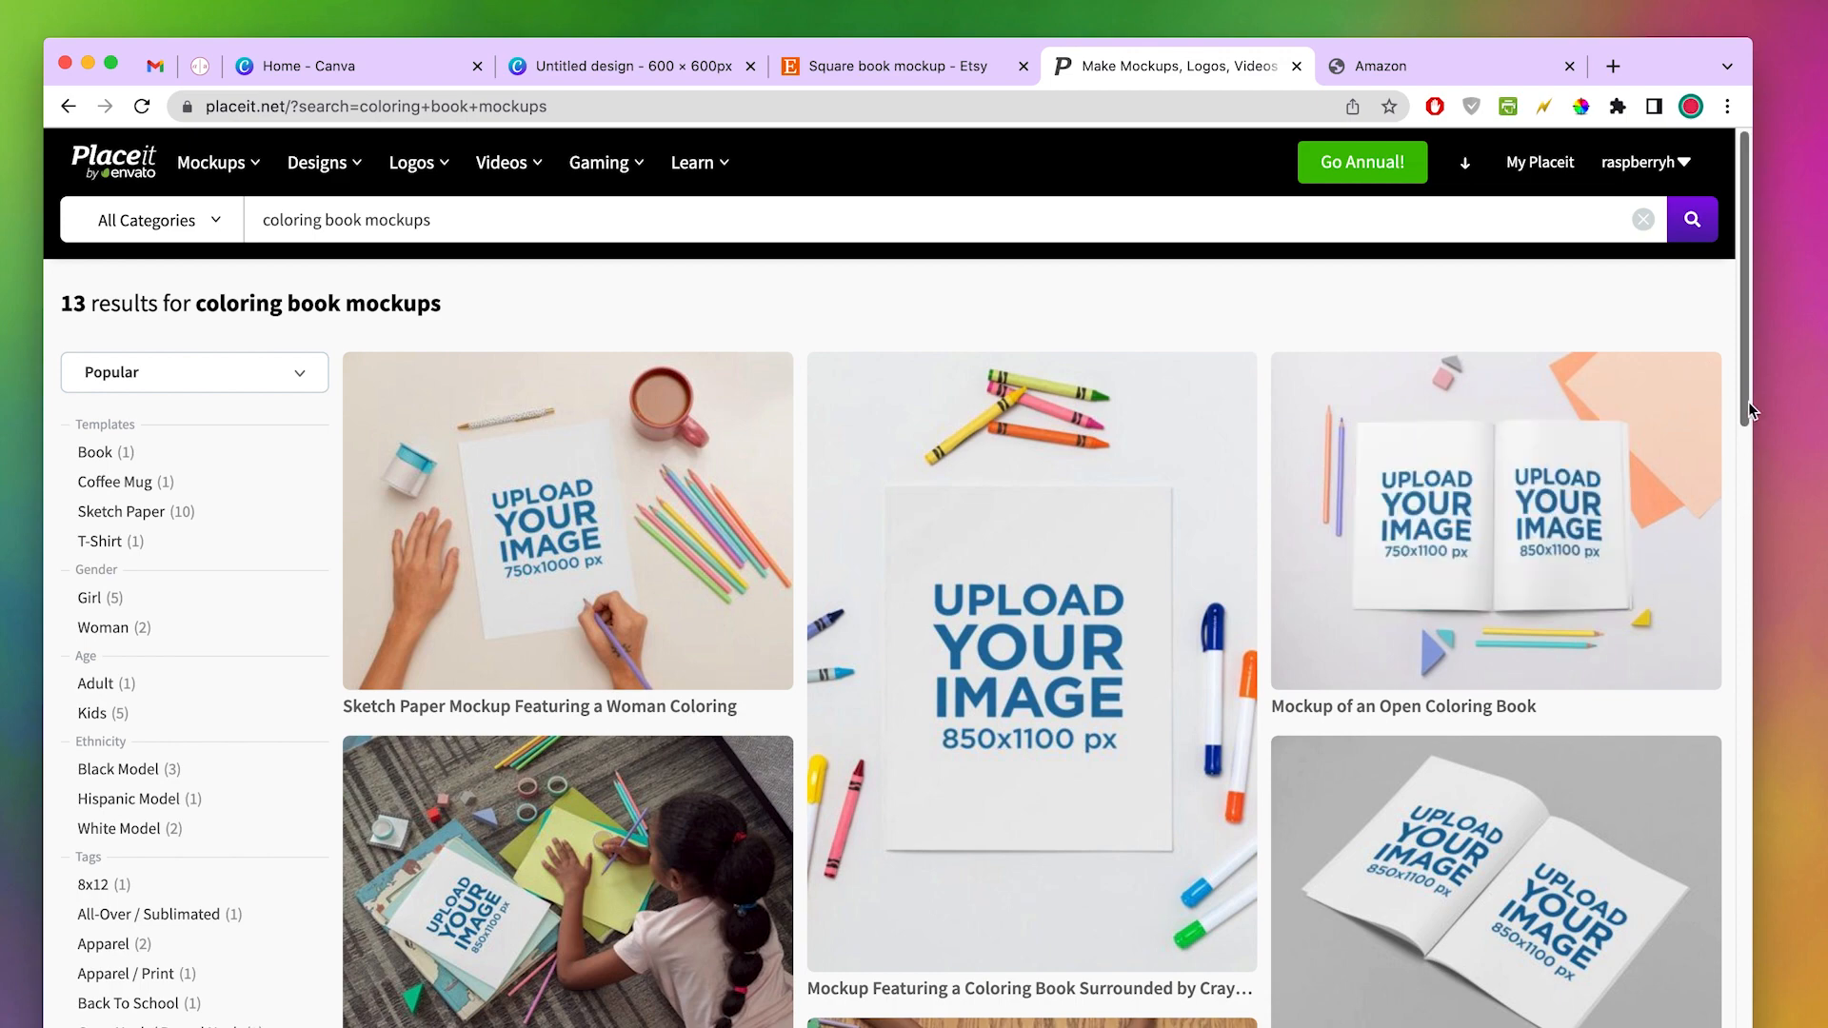
{"action": "left_click_drag", "start_coordinate": [1748, 408], "coordinate": [1751, 533]}
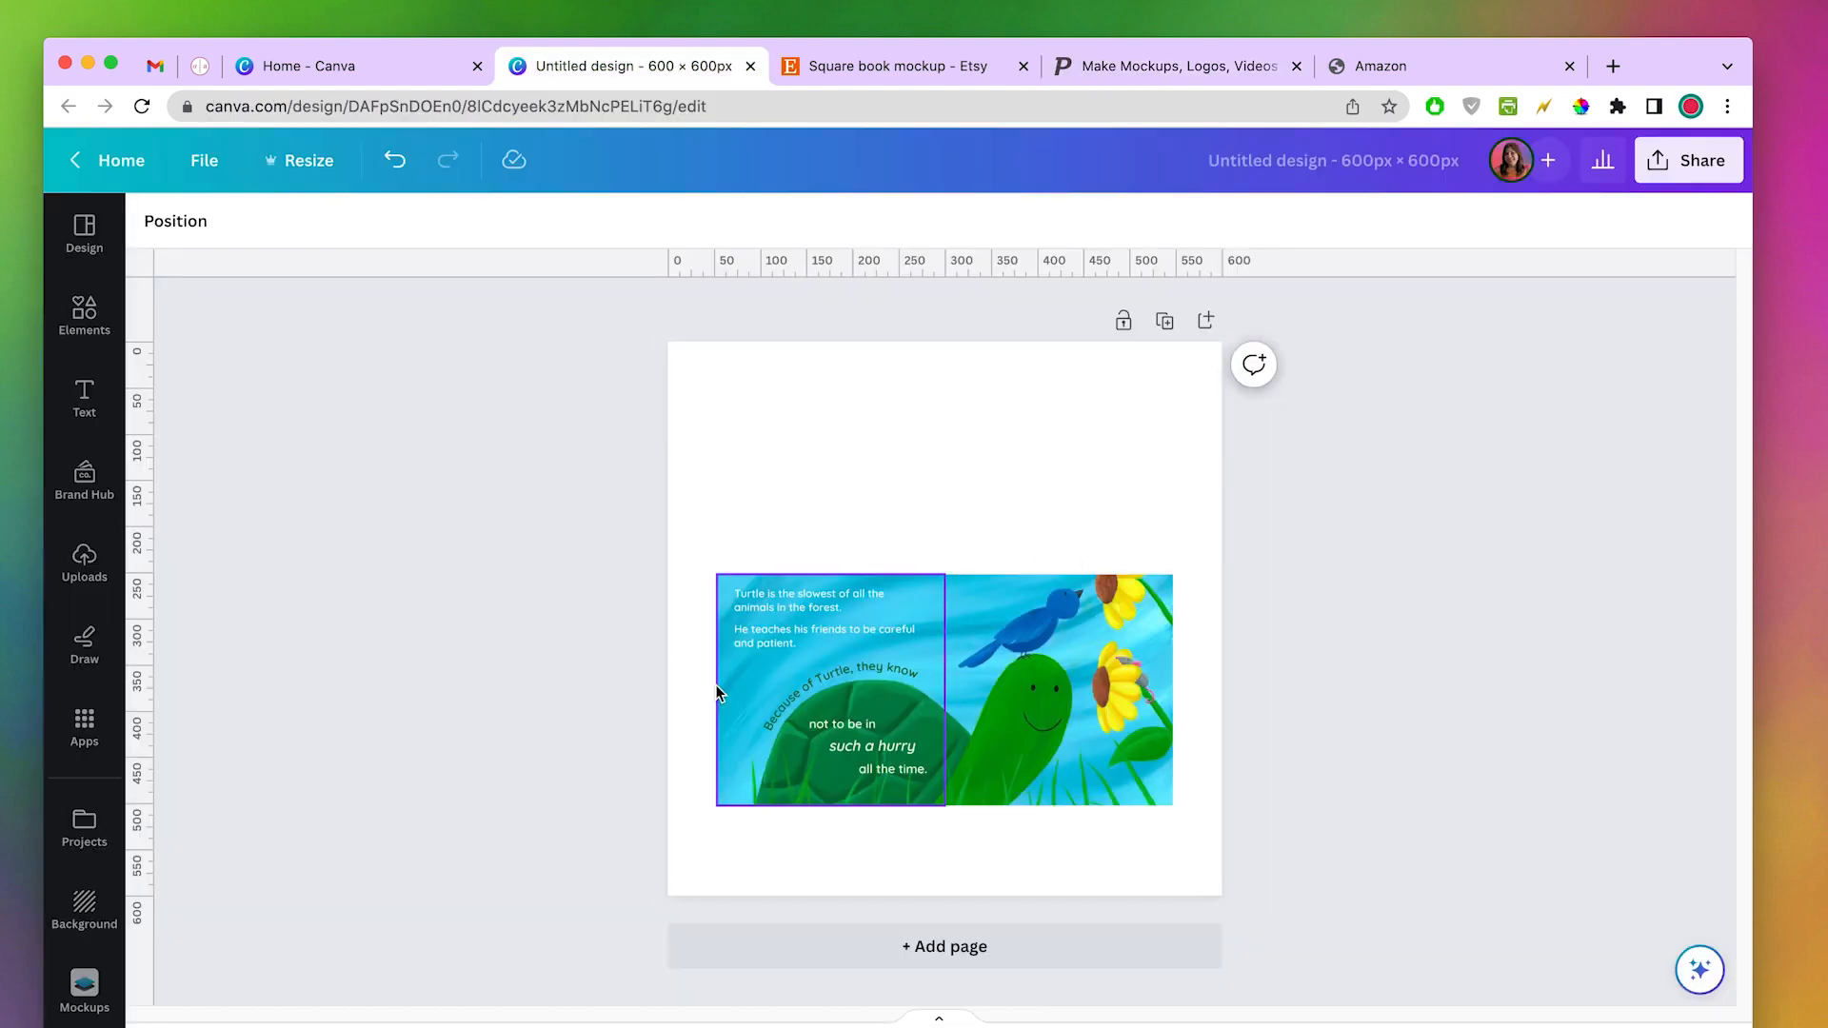
- Return to the 600 × 600 px Canva design, enlarge the two turtle pages together, and centre the spread on the page
{"action": "left_click_drag", "start_coordinate": [587, 543], "coordinate": [1210, 828]}
{"action": "left_click_drag", "start_coordinate": [1016, 692], "coordinate": [996, 624]}
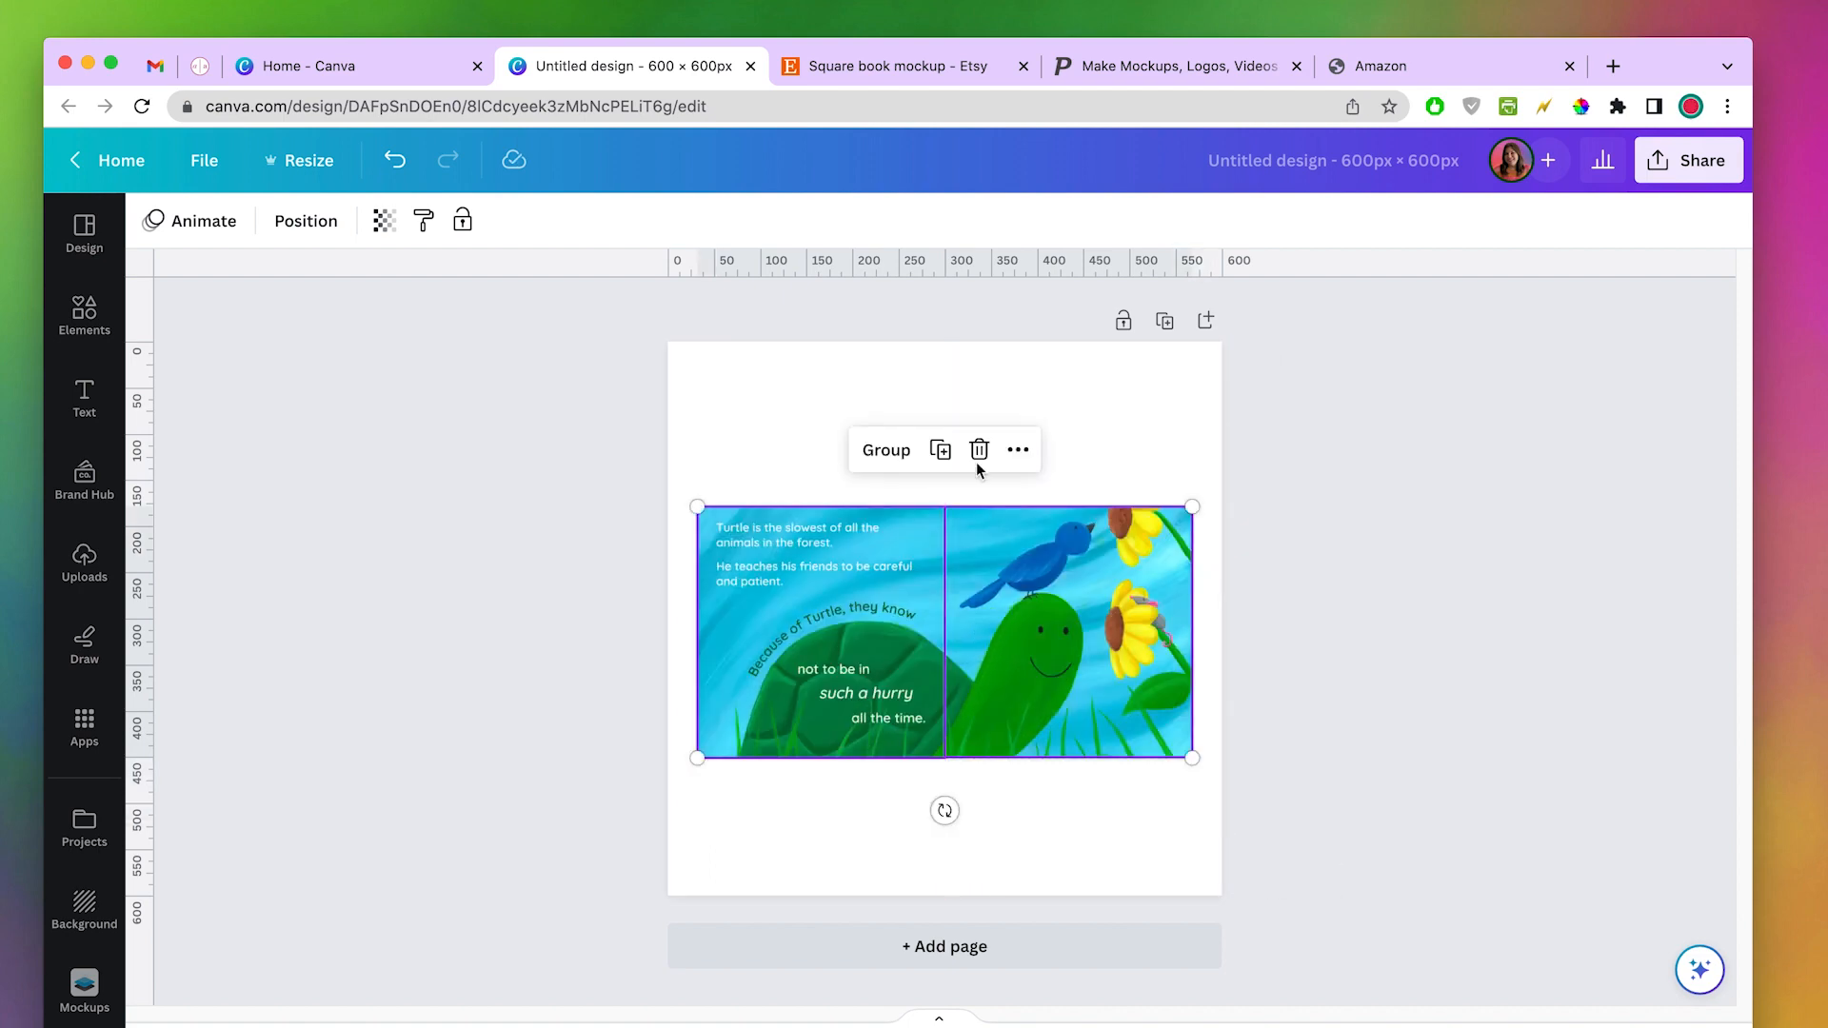
{"action": "left_click", "coordinate": [1486, 603]}
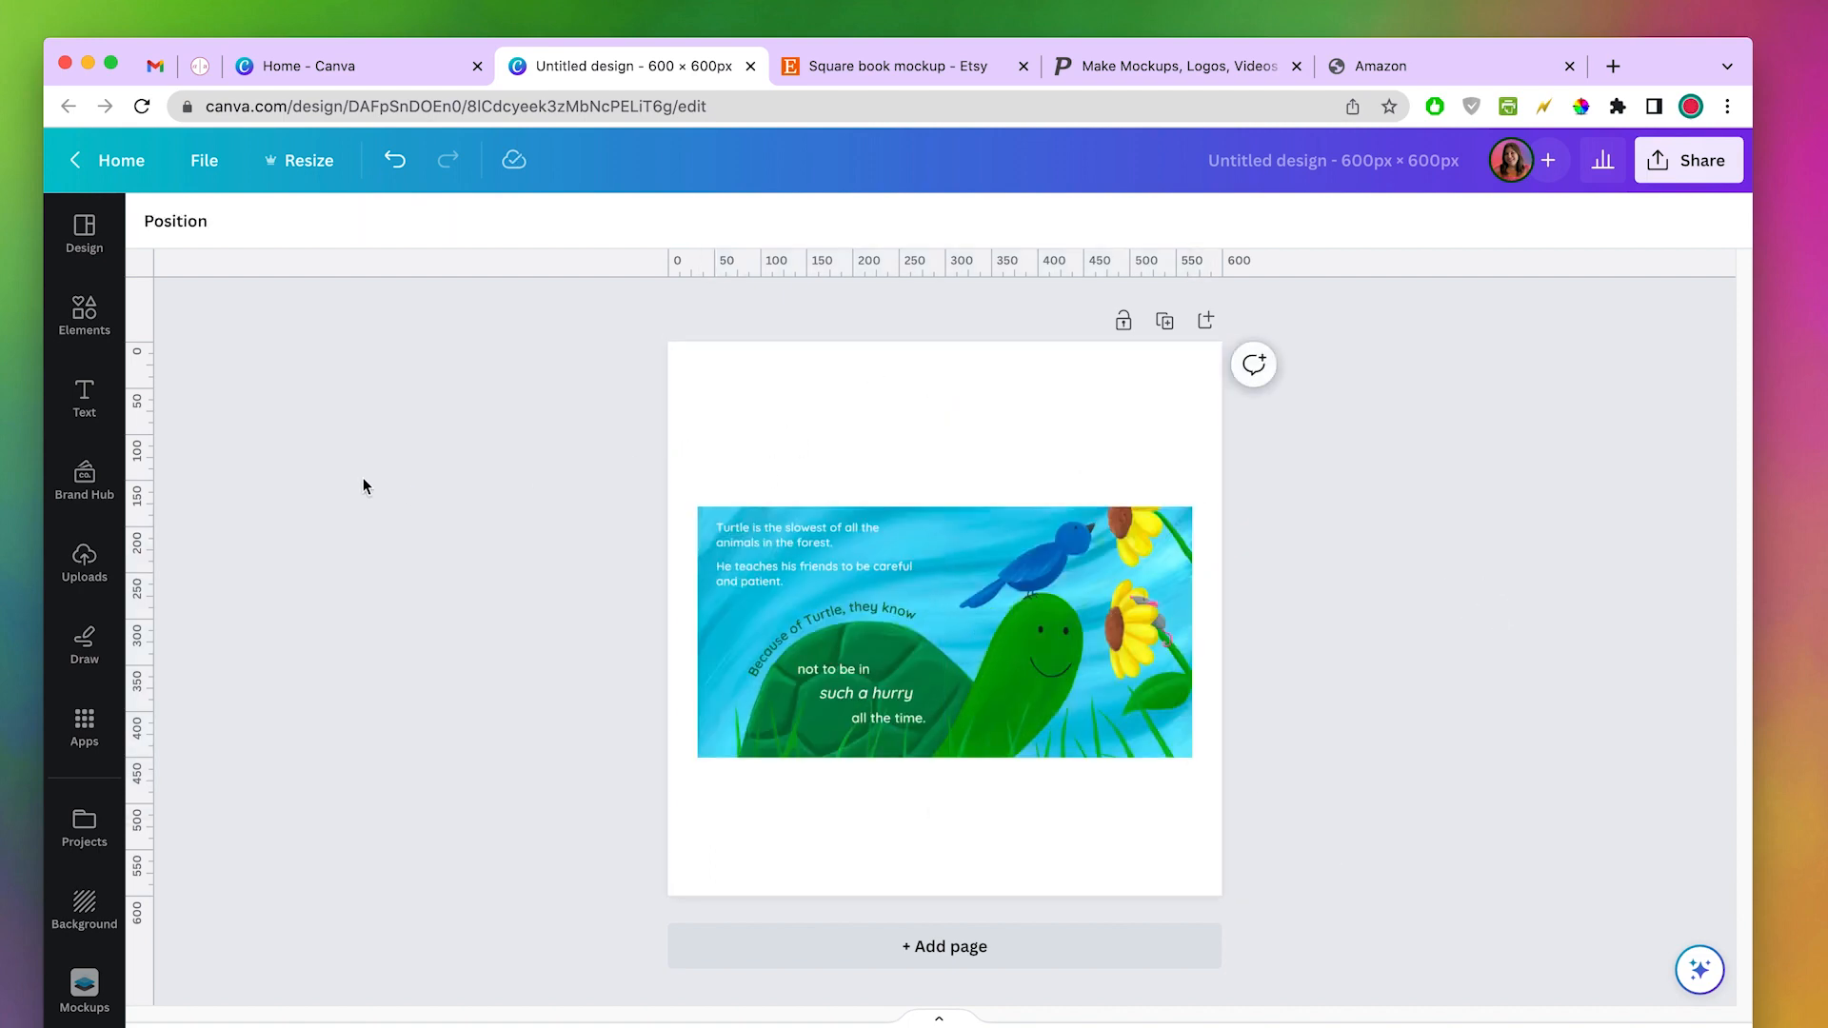
- Search the Canva elements for desk background photos
{"action": "left_click", "coordinate": [84, 315]}
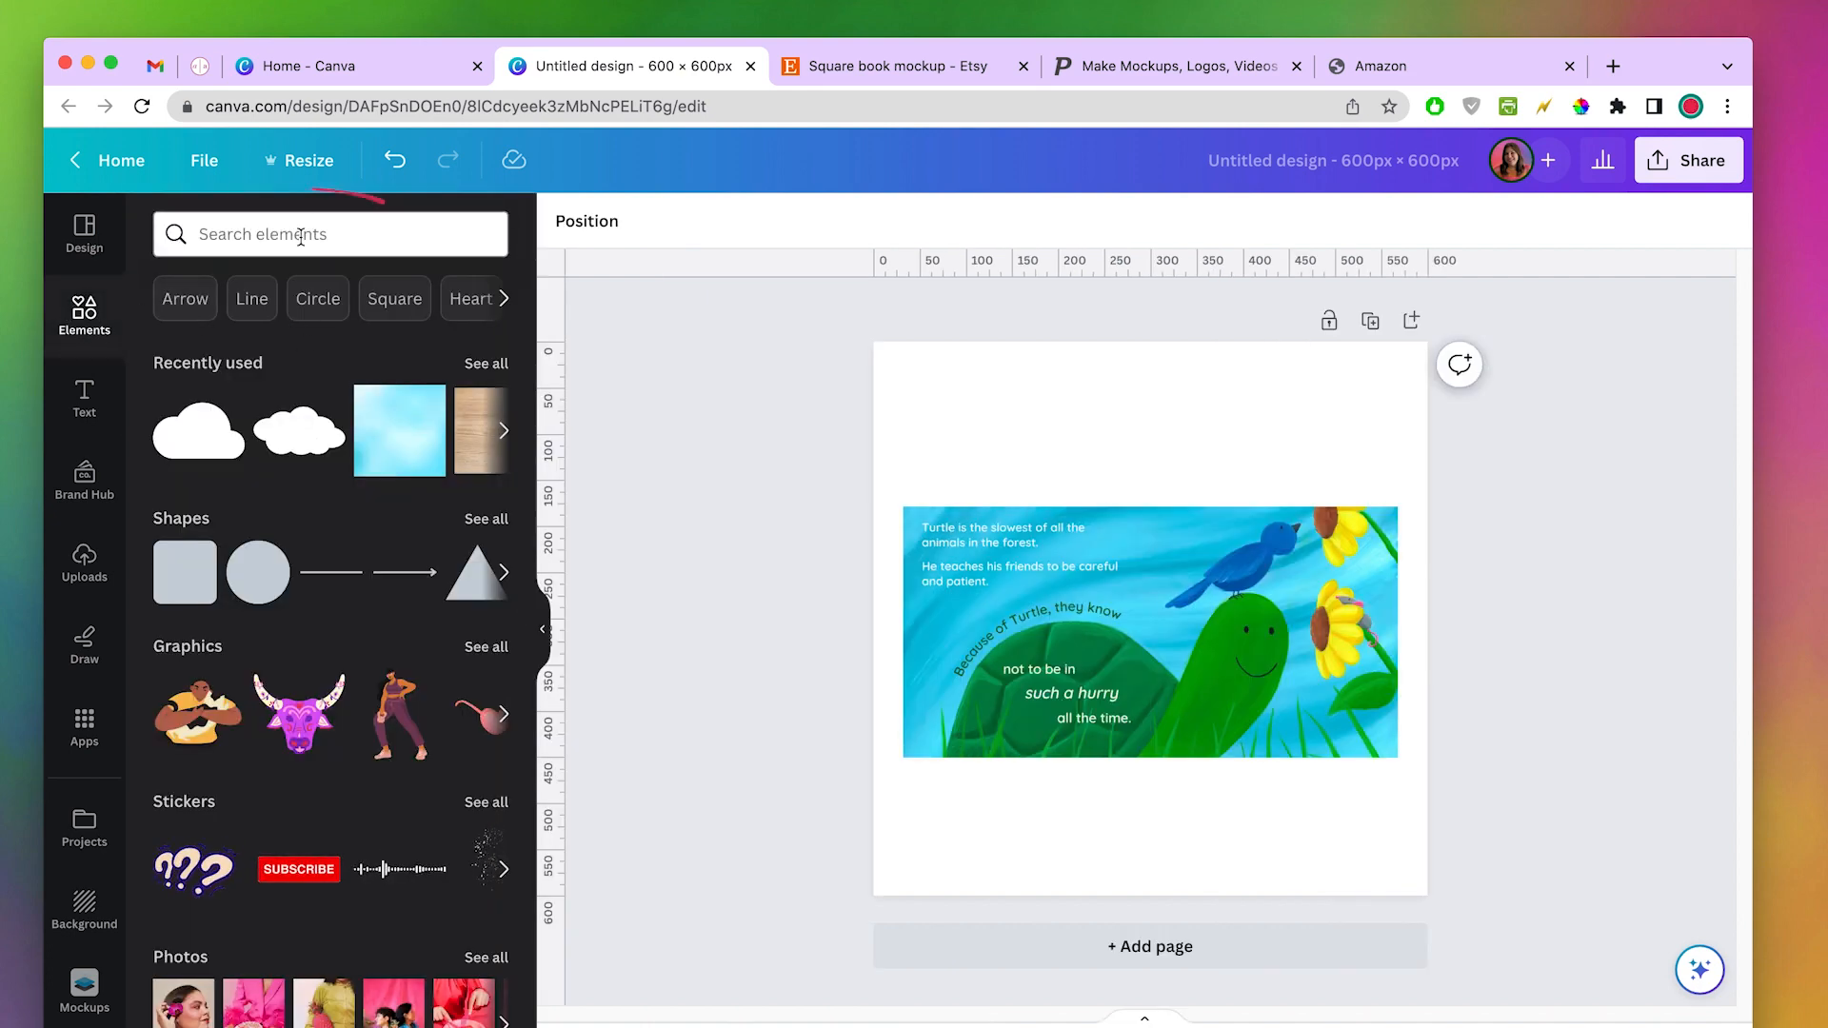
{"action": "left_click", "coordinate": [304, 231]}
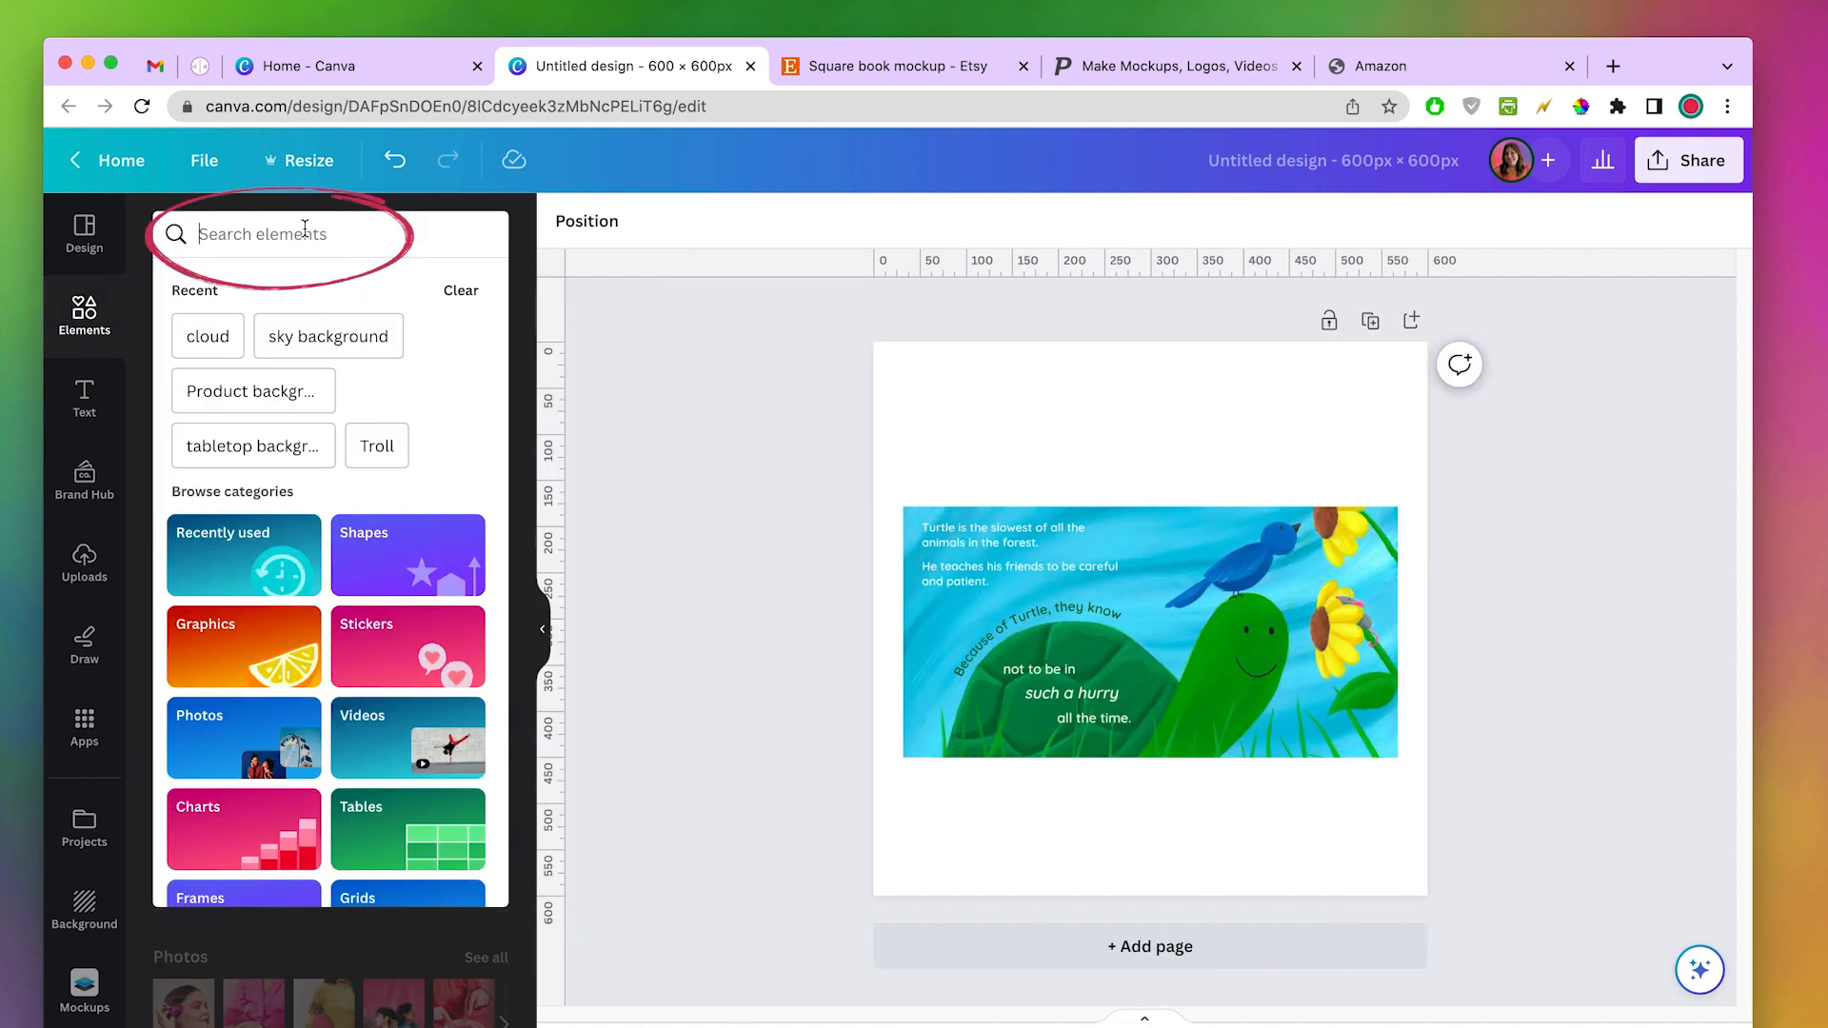
{"action": "type", "text": "desk backg"}
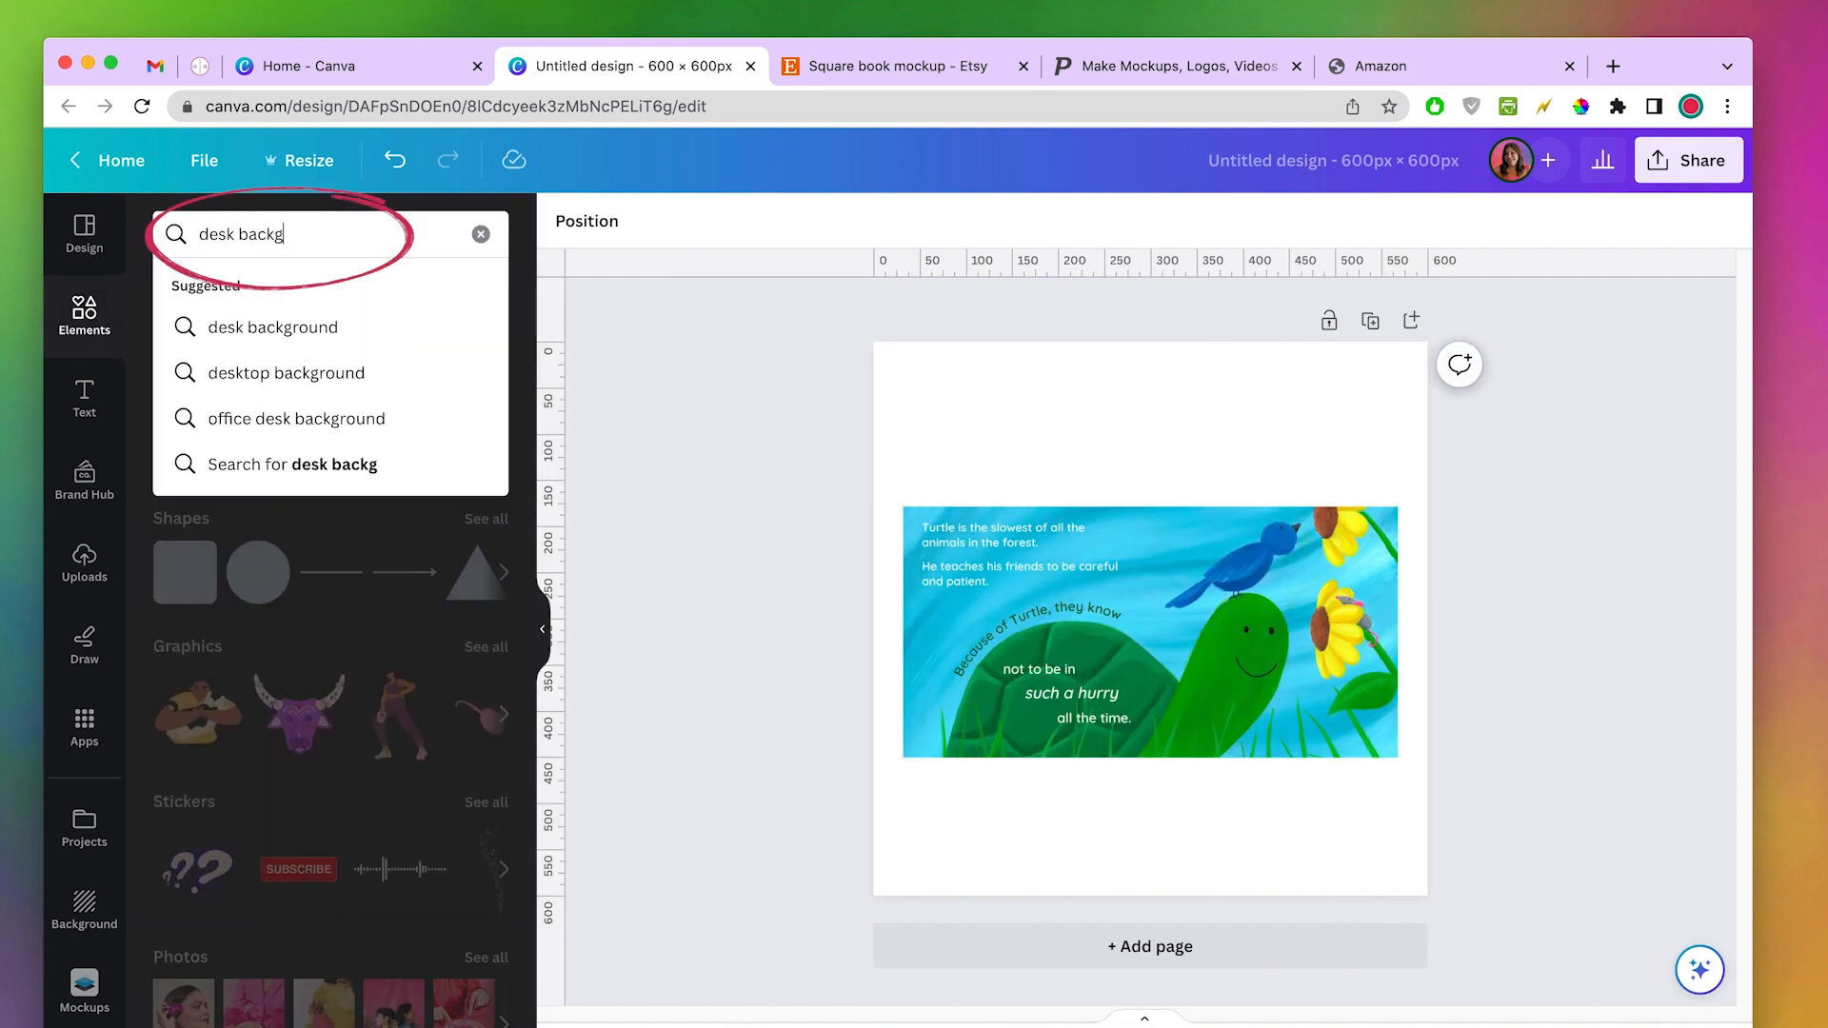
{"action": "type", "text": "round"}
{"action": "key", "text": "Return"}
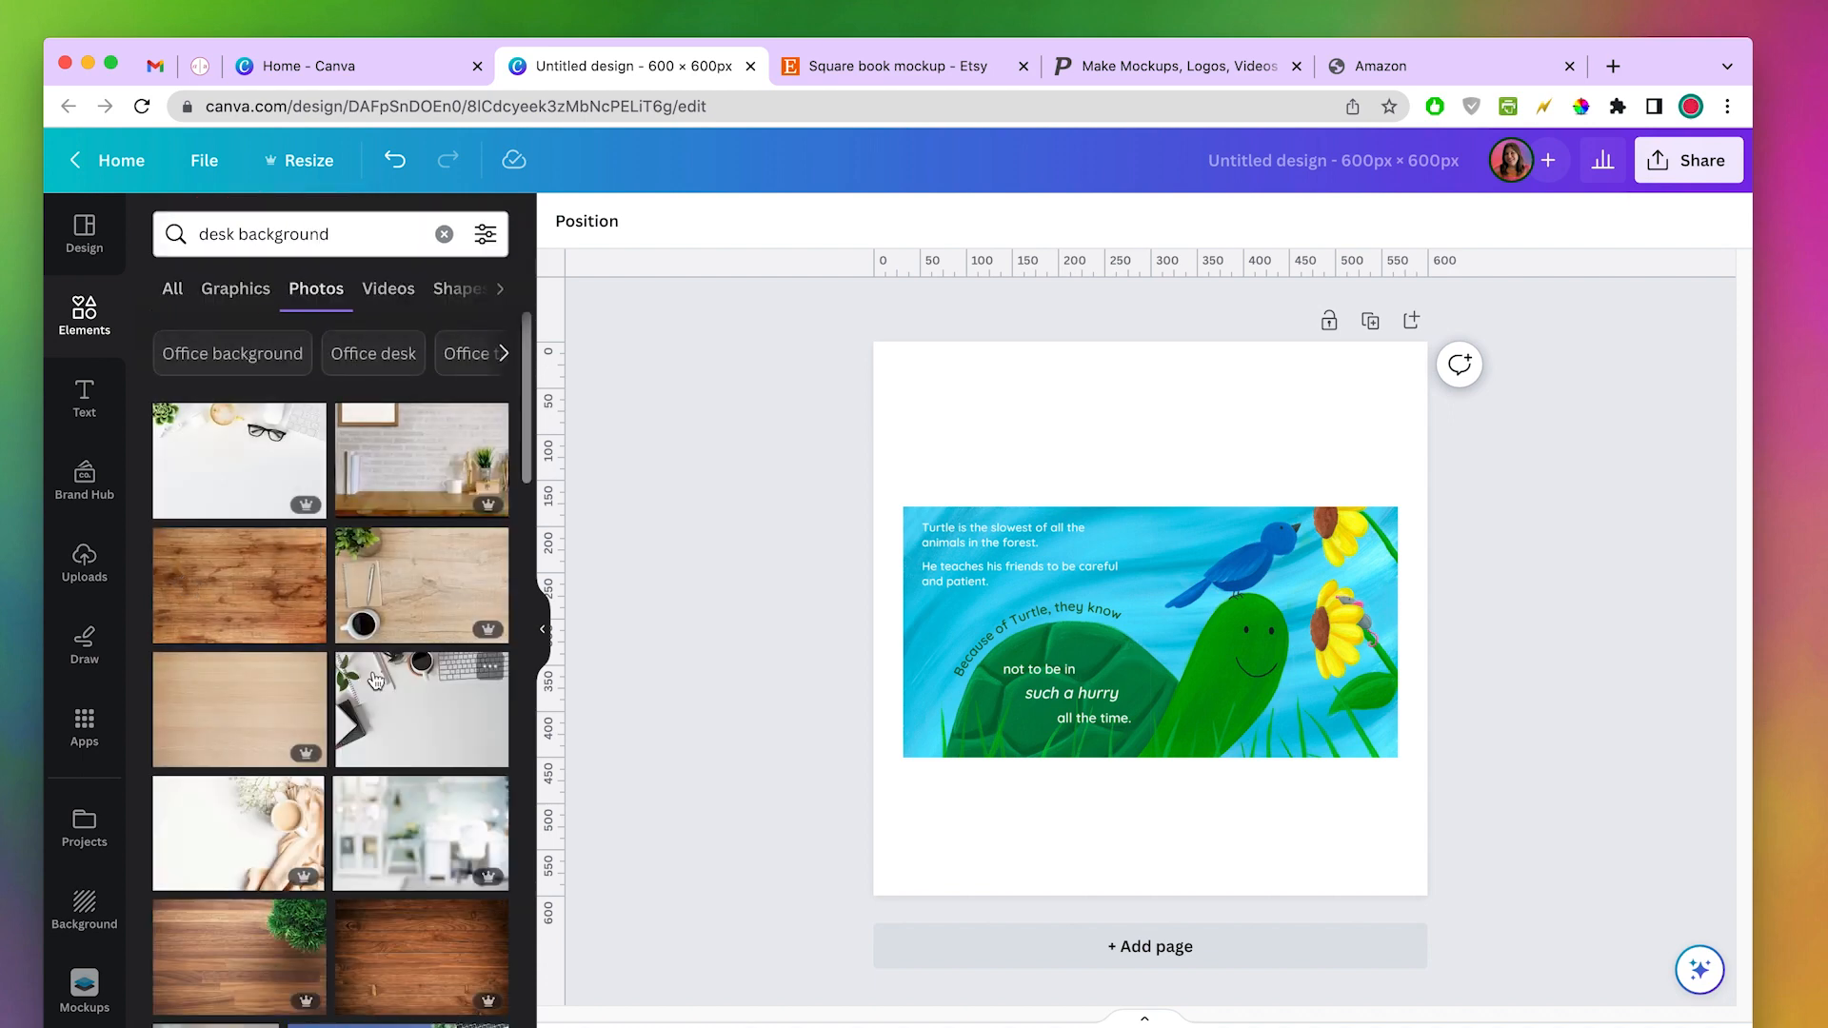
- Insert the plain light wood desk photo and make it the page background behind the turtle spread
{"action": "left_click", "coordinate": [197, 702]}
{"action": "right_click", "coordinate": [1098, 562]}
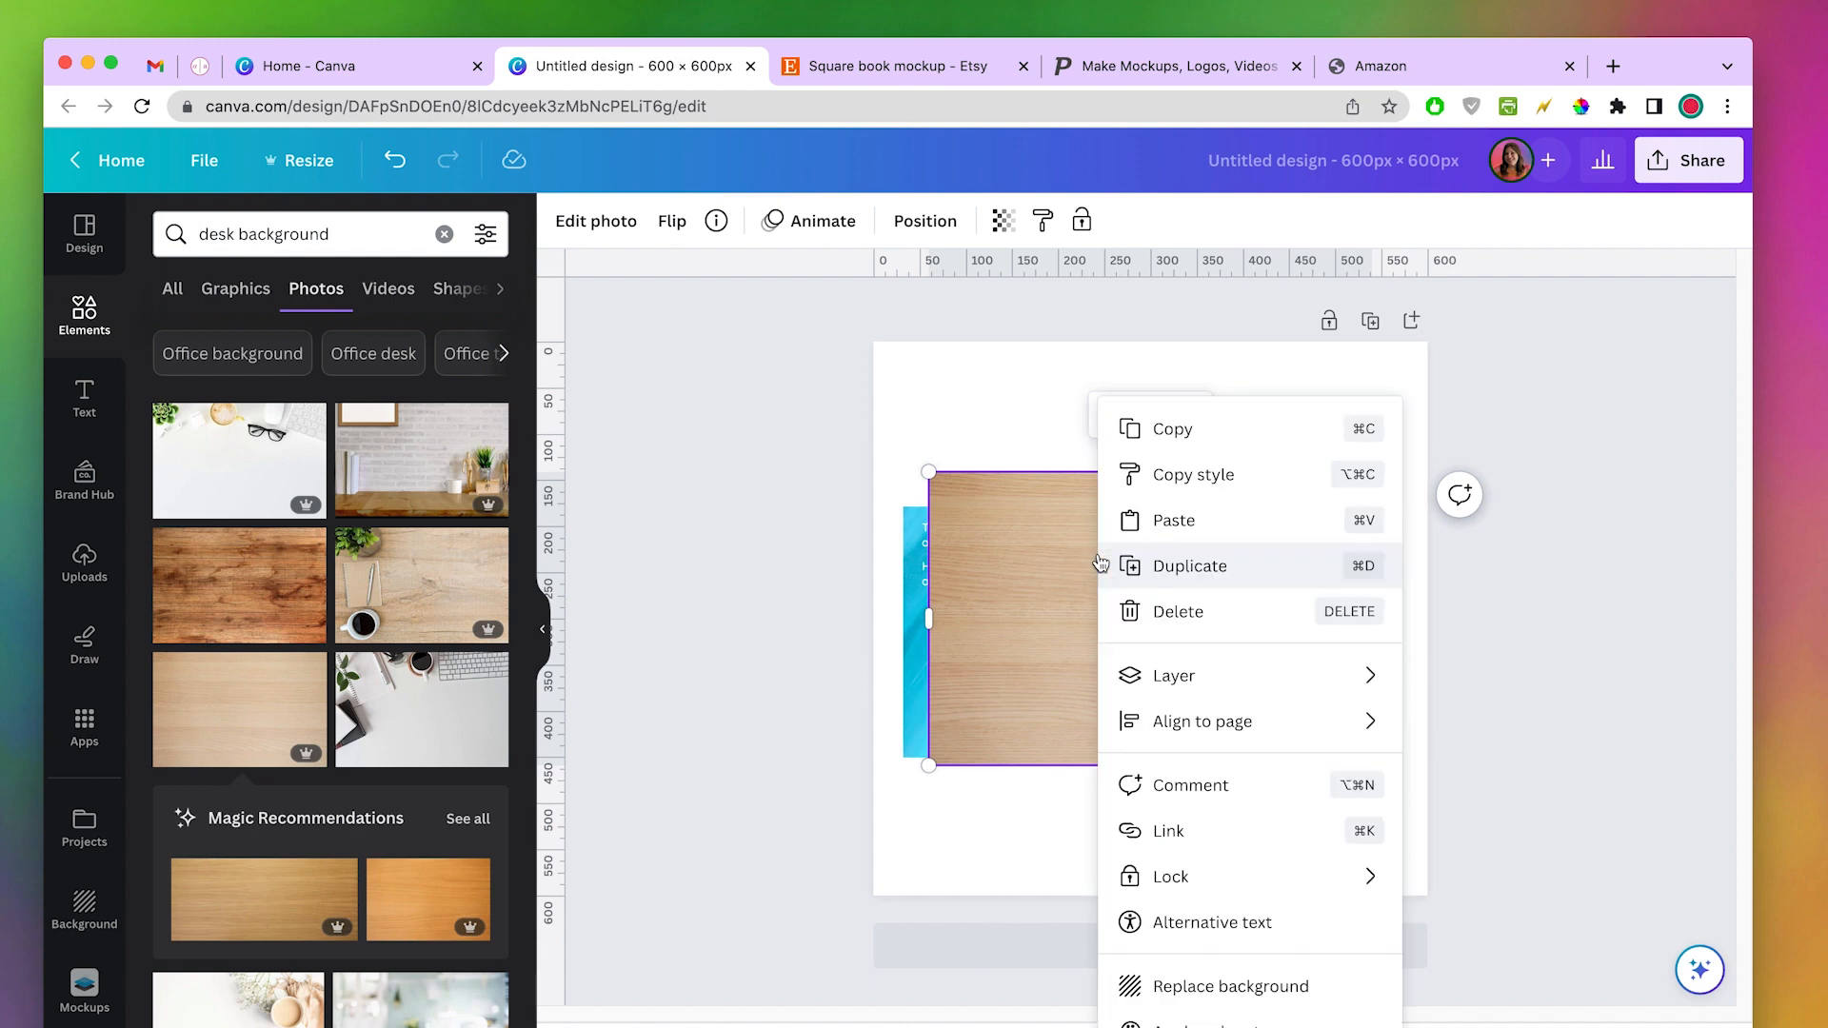
{"action": "left_click", "coordinate": [1237, 990]}
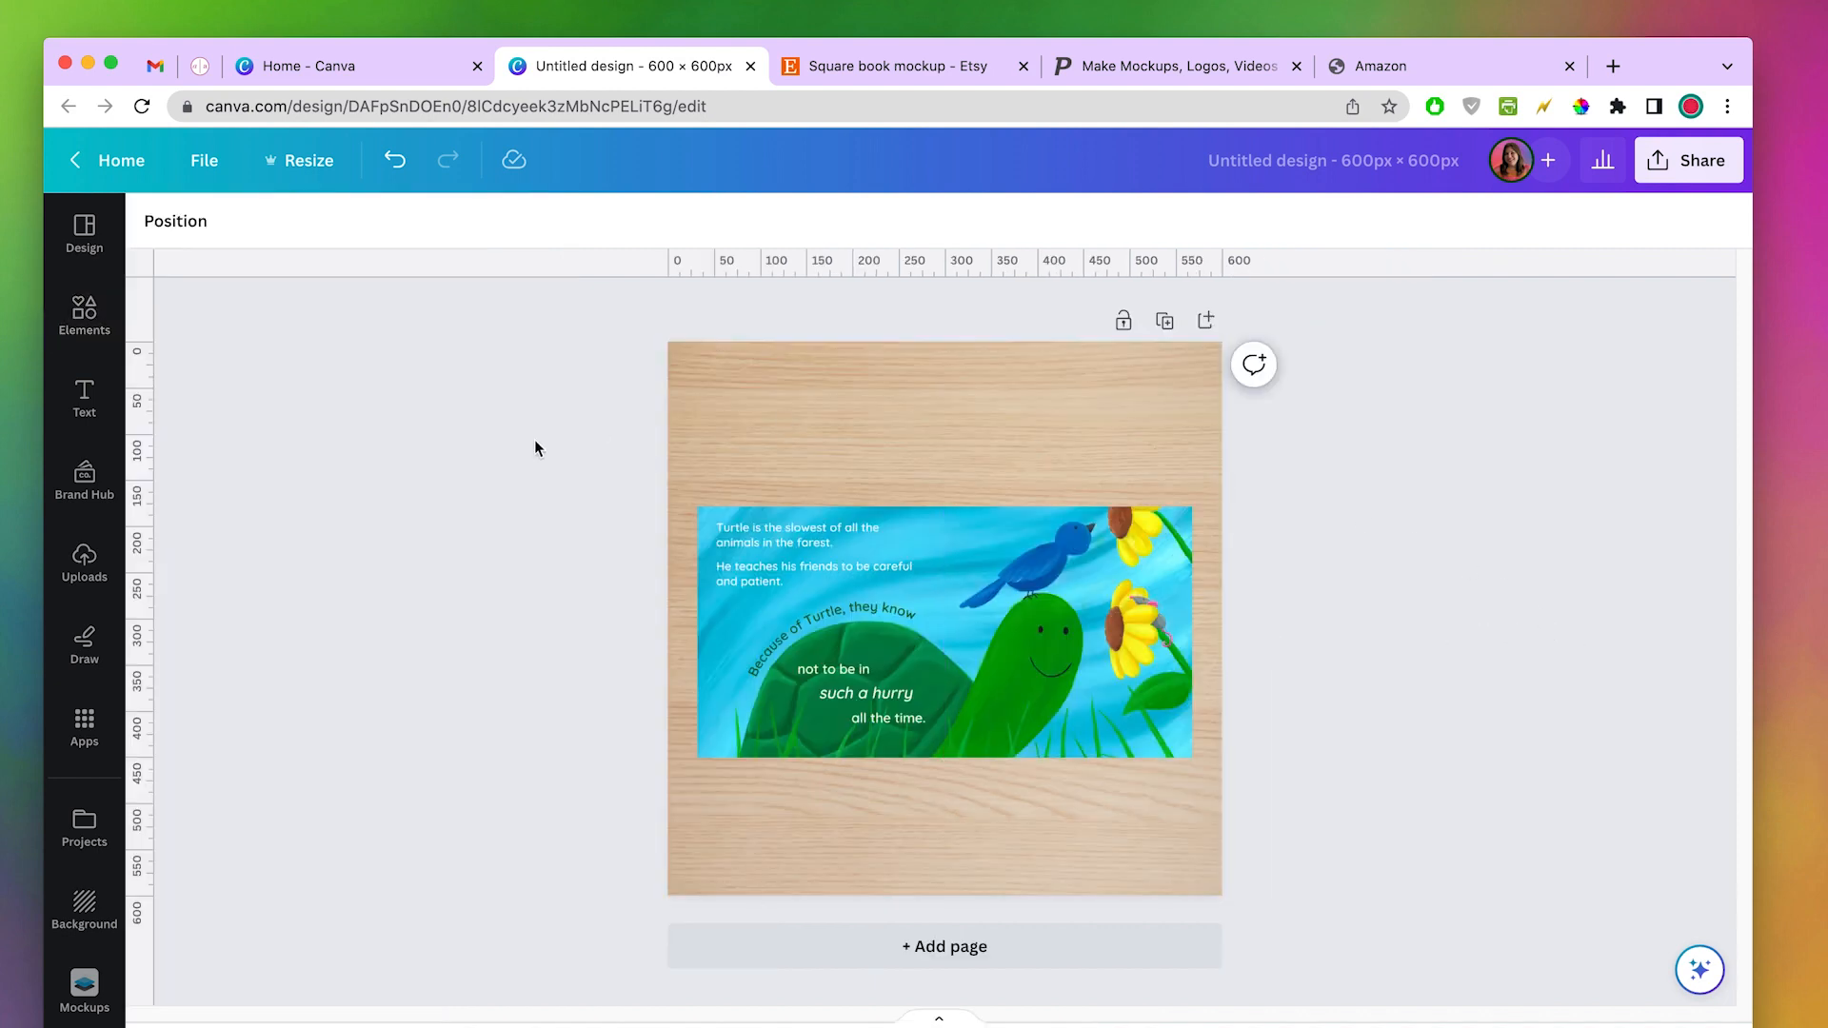
- Add a drop shadow to the left turtle page, with an angle of 35 and an intensity of 24
{"action": "left_click", "coordinate": [816, 612]}
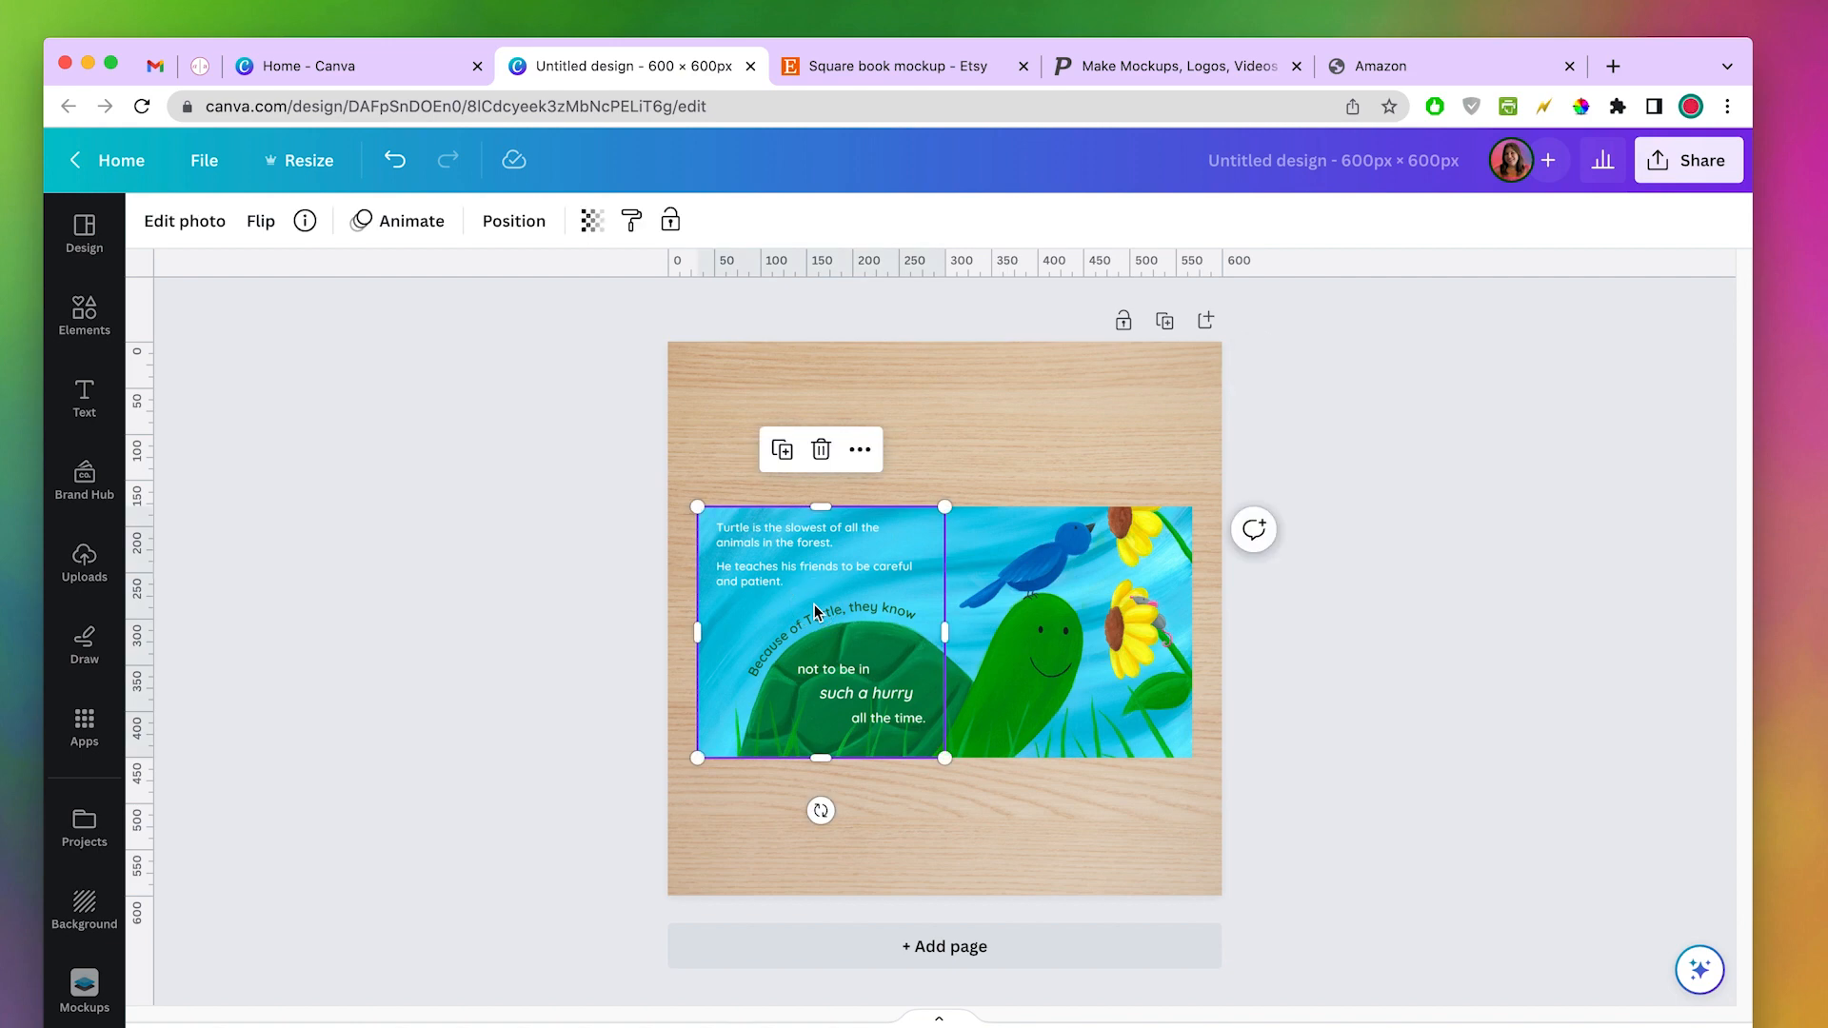
{"action": "left_click", "coordinate": [209, 228]}
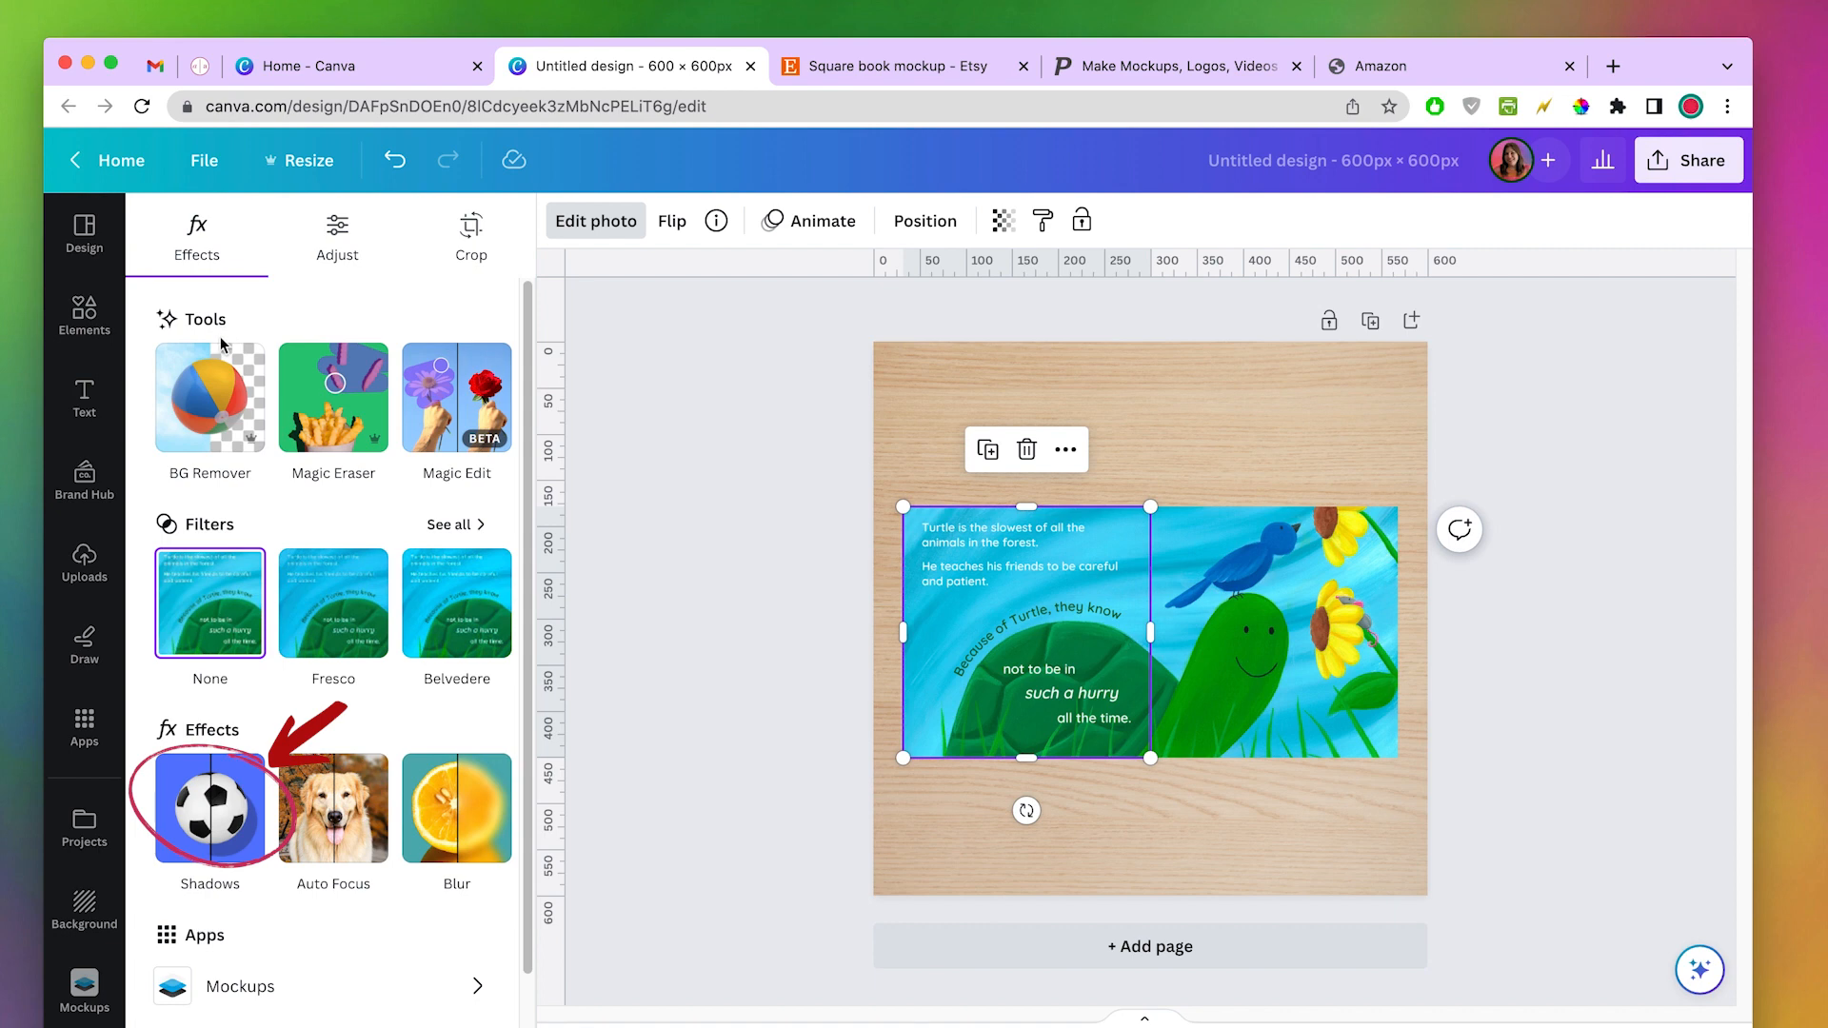
{"action": "left_click", "coordinate": [230, 792]}
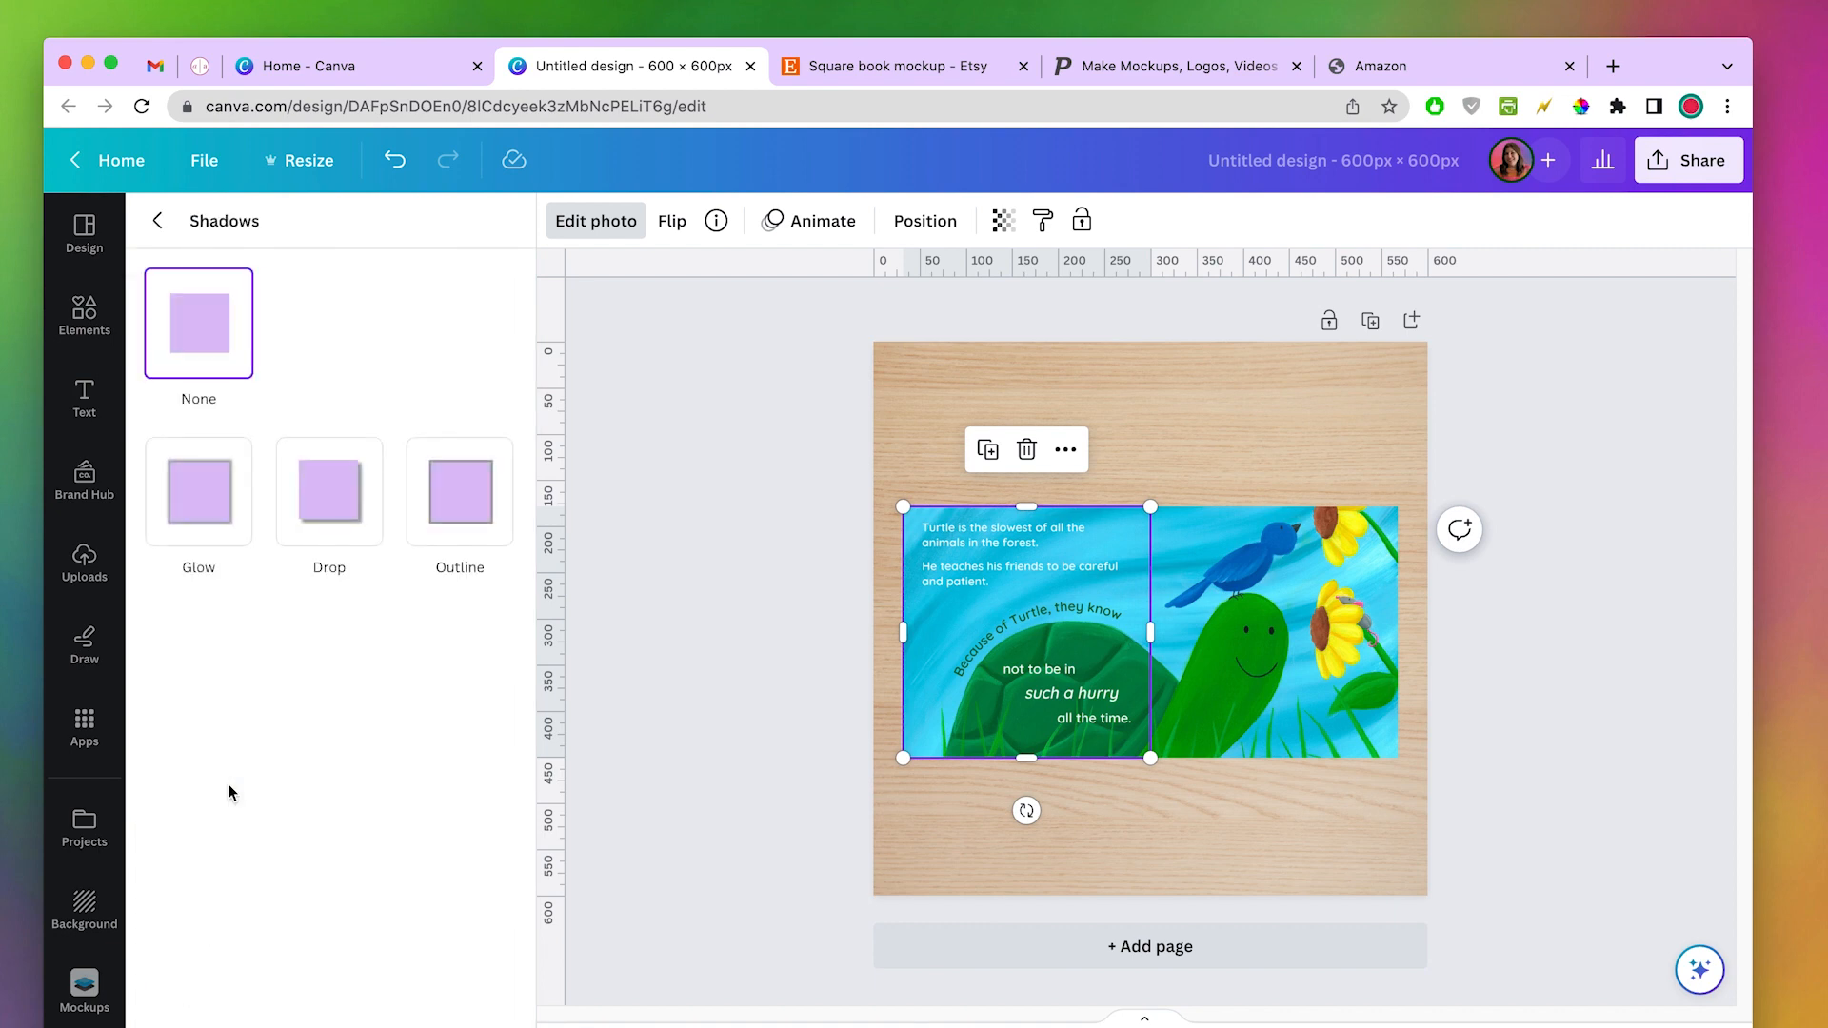
{"action": "left_click", "coordinate": [338, 500]}
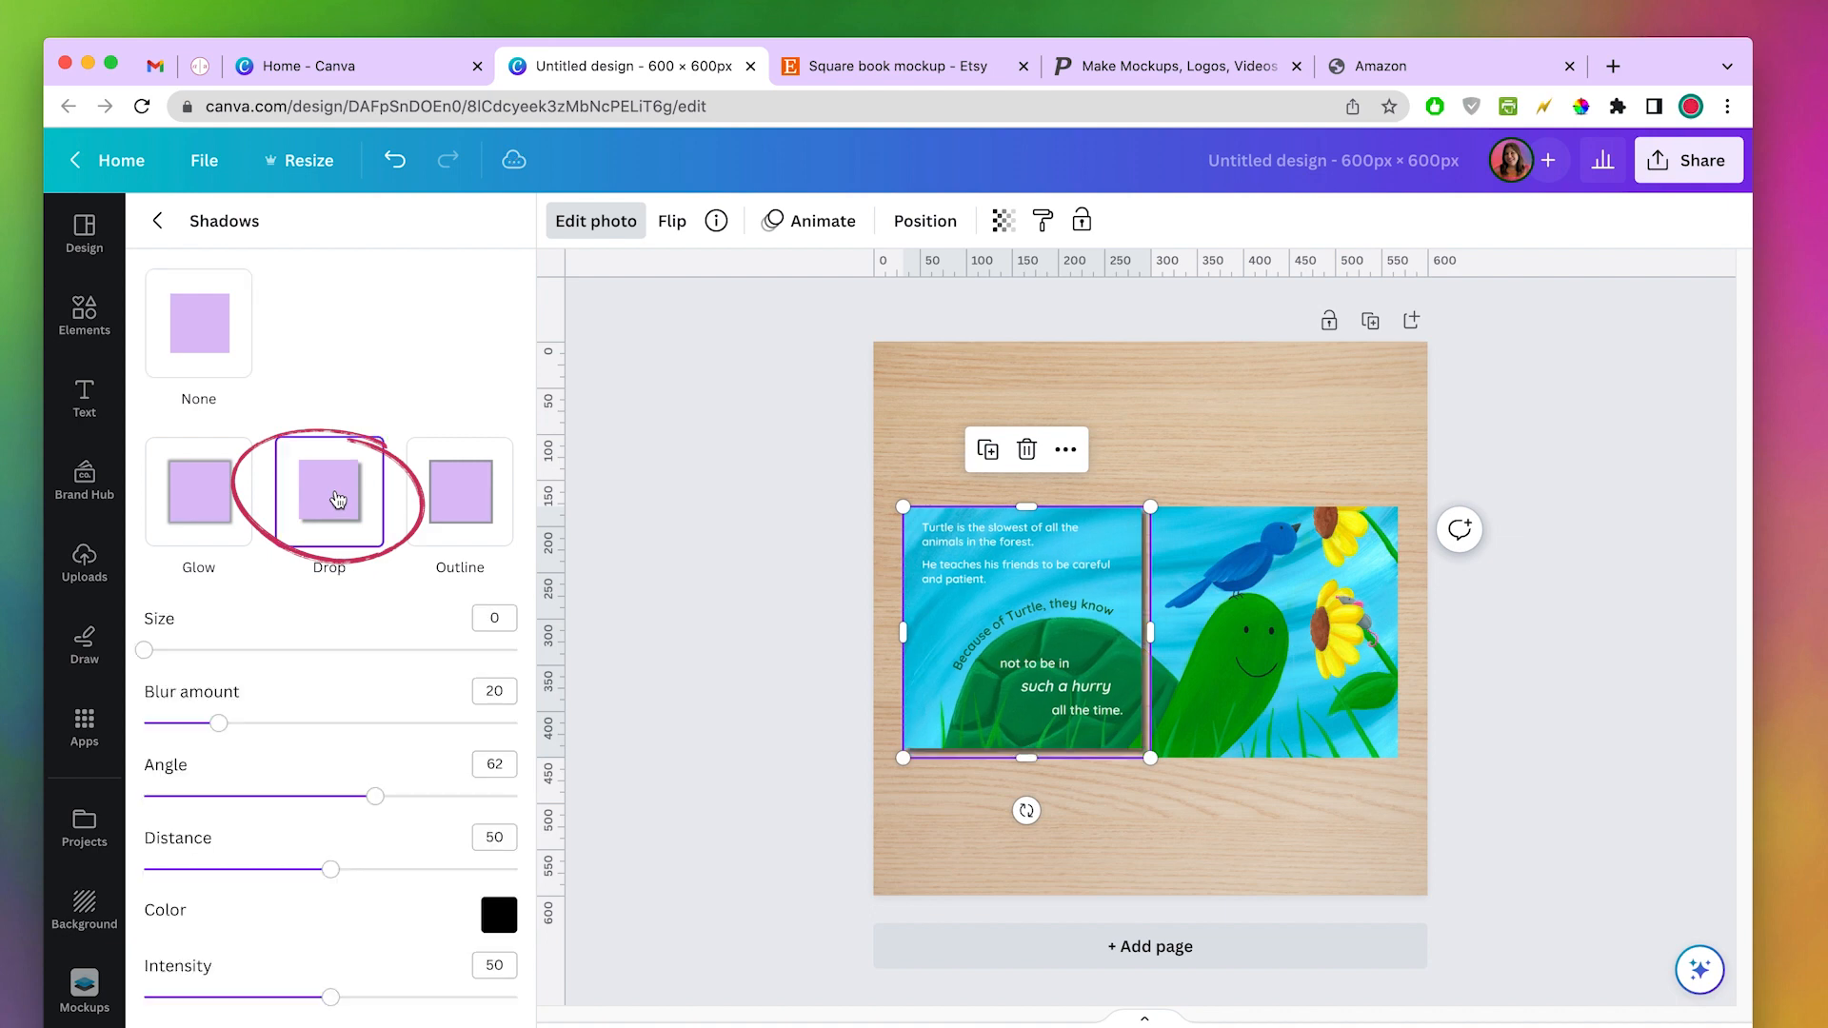
{"action": "mouse_move", "coordinate": [375, 796]}
{"action": "left_mouse_down"}
{"action": "mouse_move", "coordinate": [253, 794]}
{"action": "mouse_move", "coordinate": [274, 796]}
{"action": "left_mouse_up"}
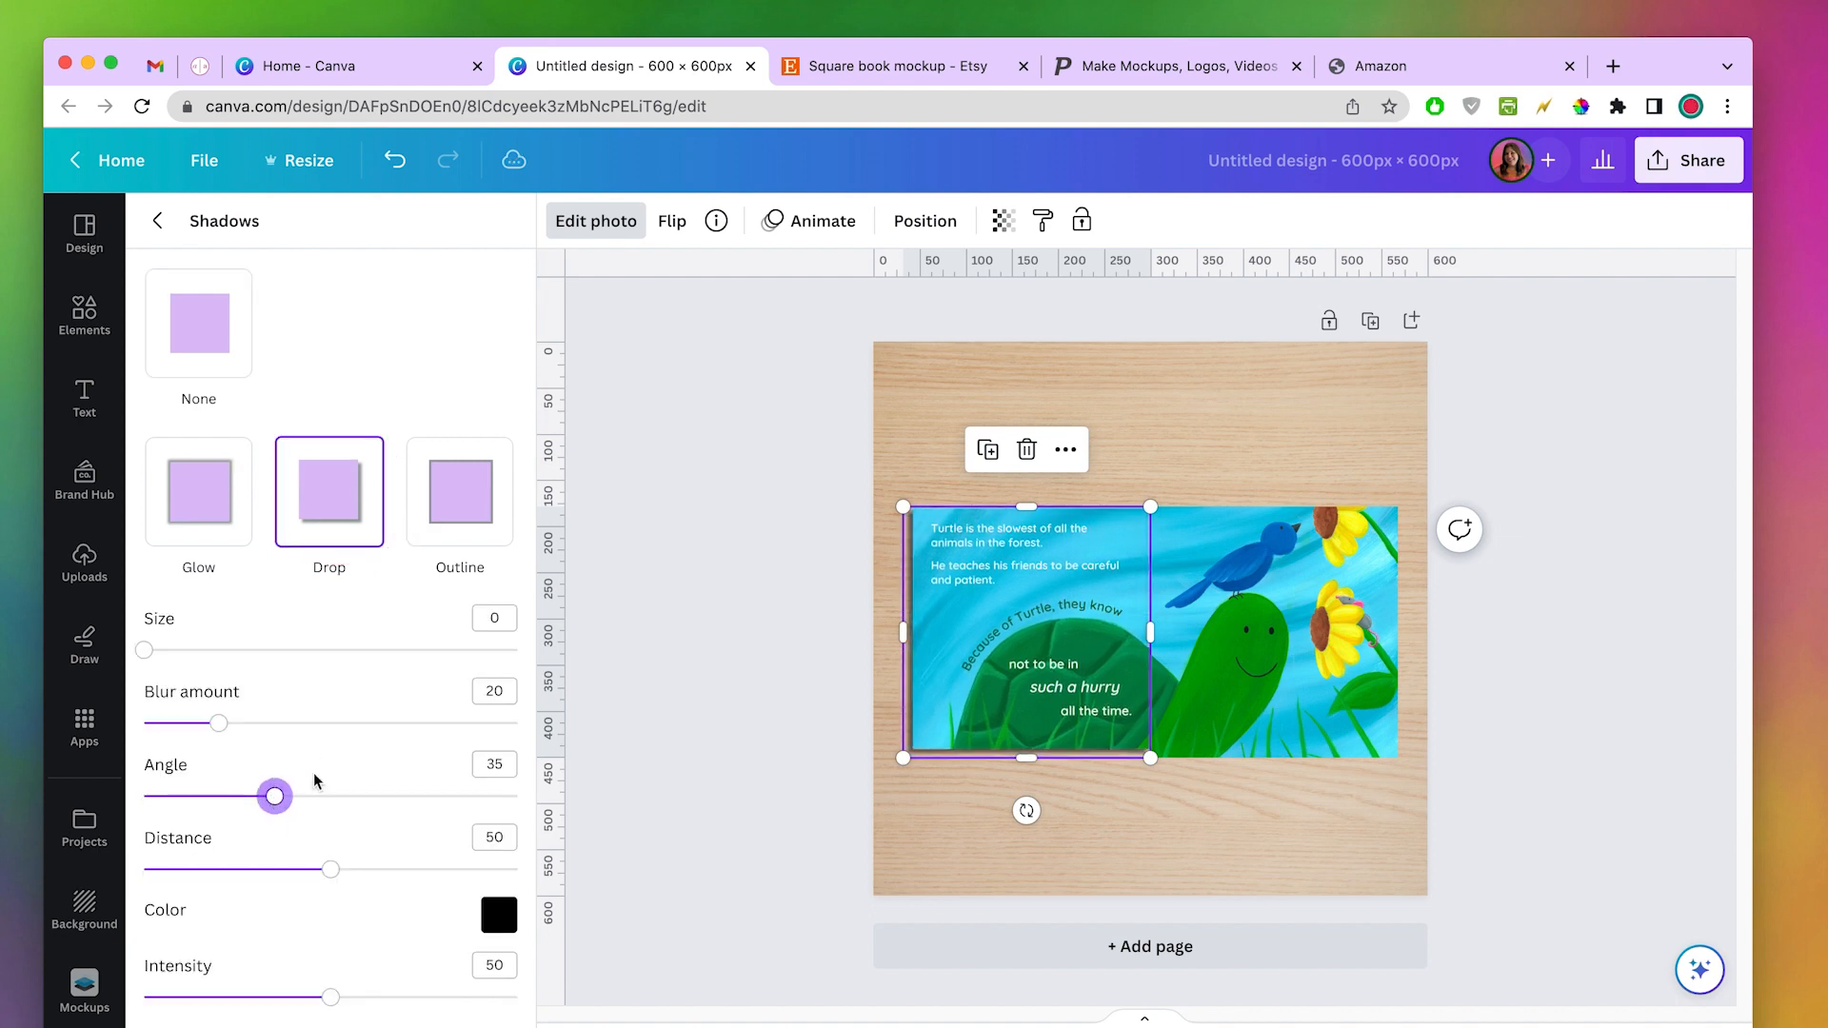
{"action": "left_click_drag", "start_coordinate": [330, 998], "coordinate": [234, 1000]}
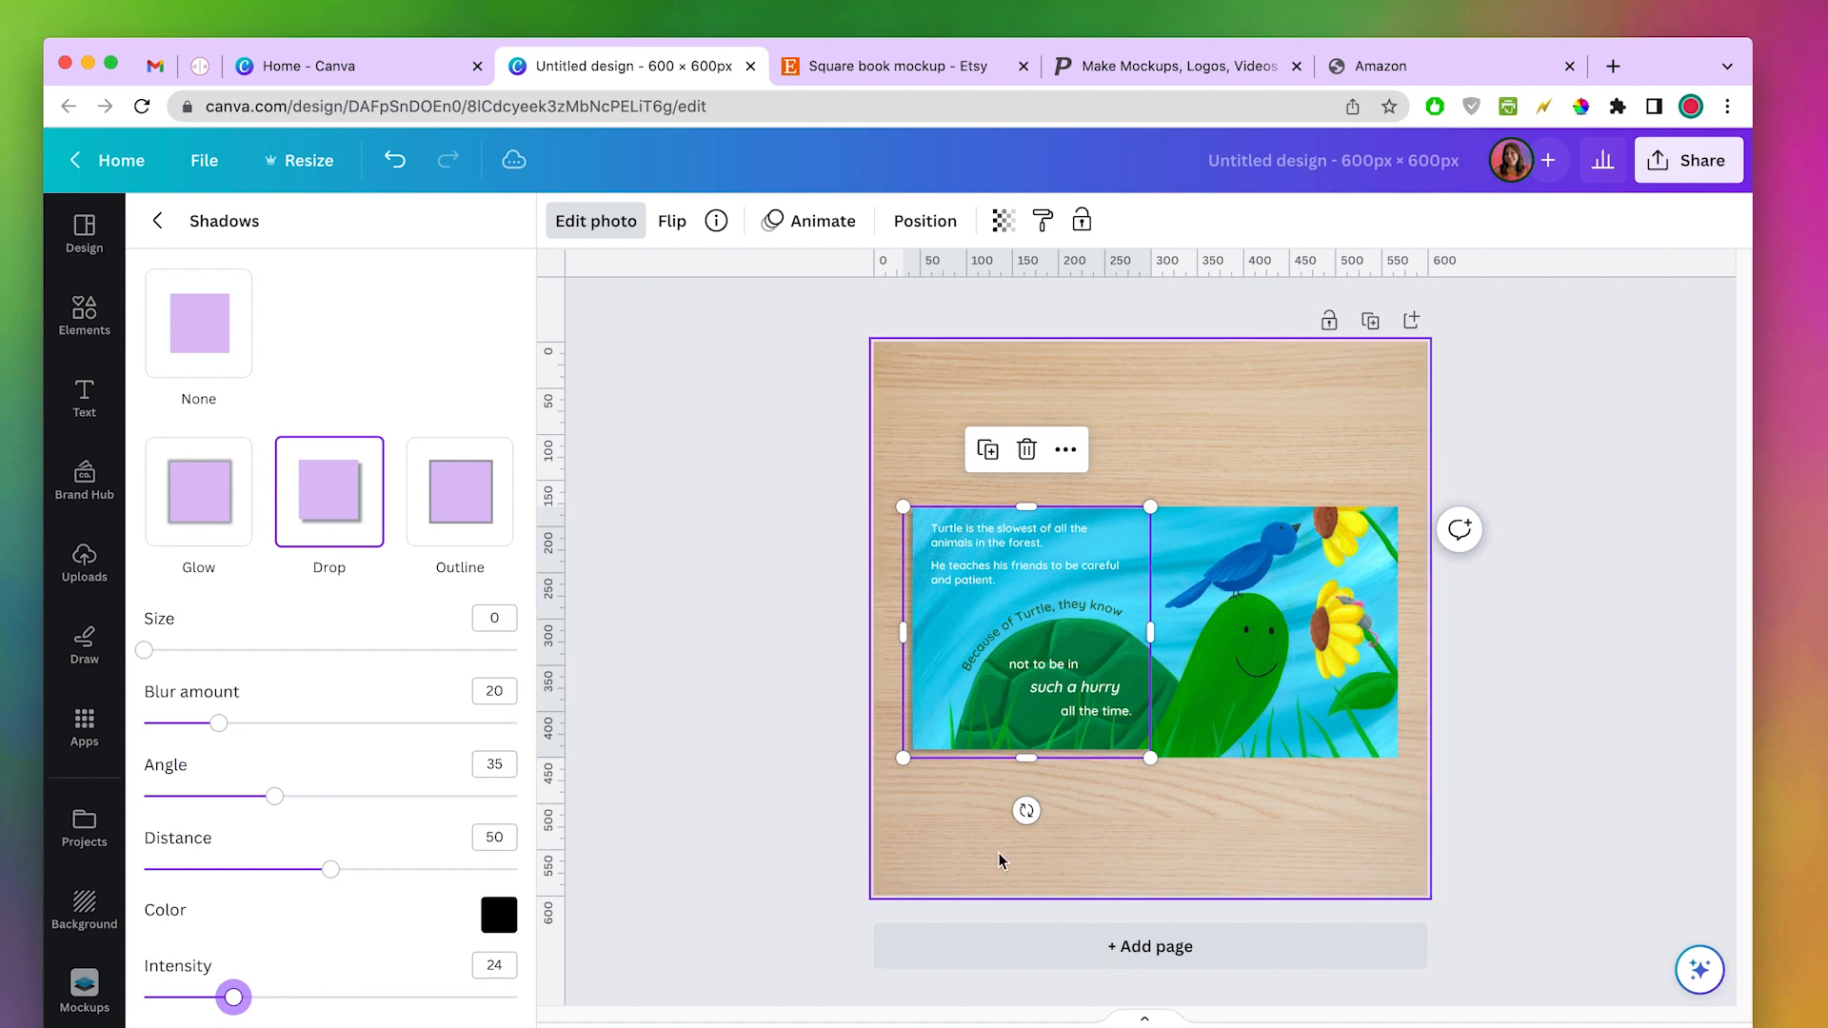
- Set the left page's shadow colour to the brown #805834 and leave the shadow settings
{"action": "left_click", "coordinate": [508, 924]}
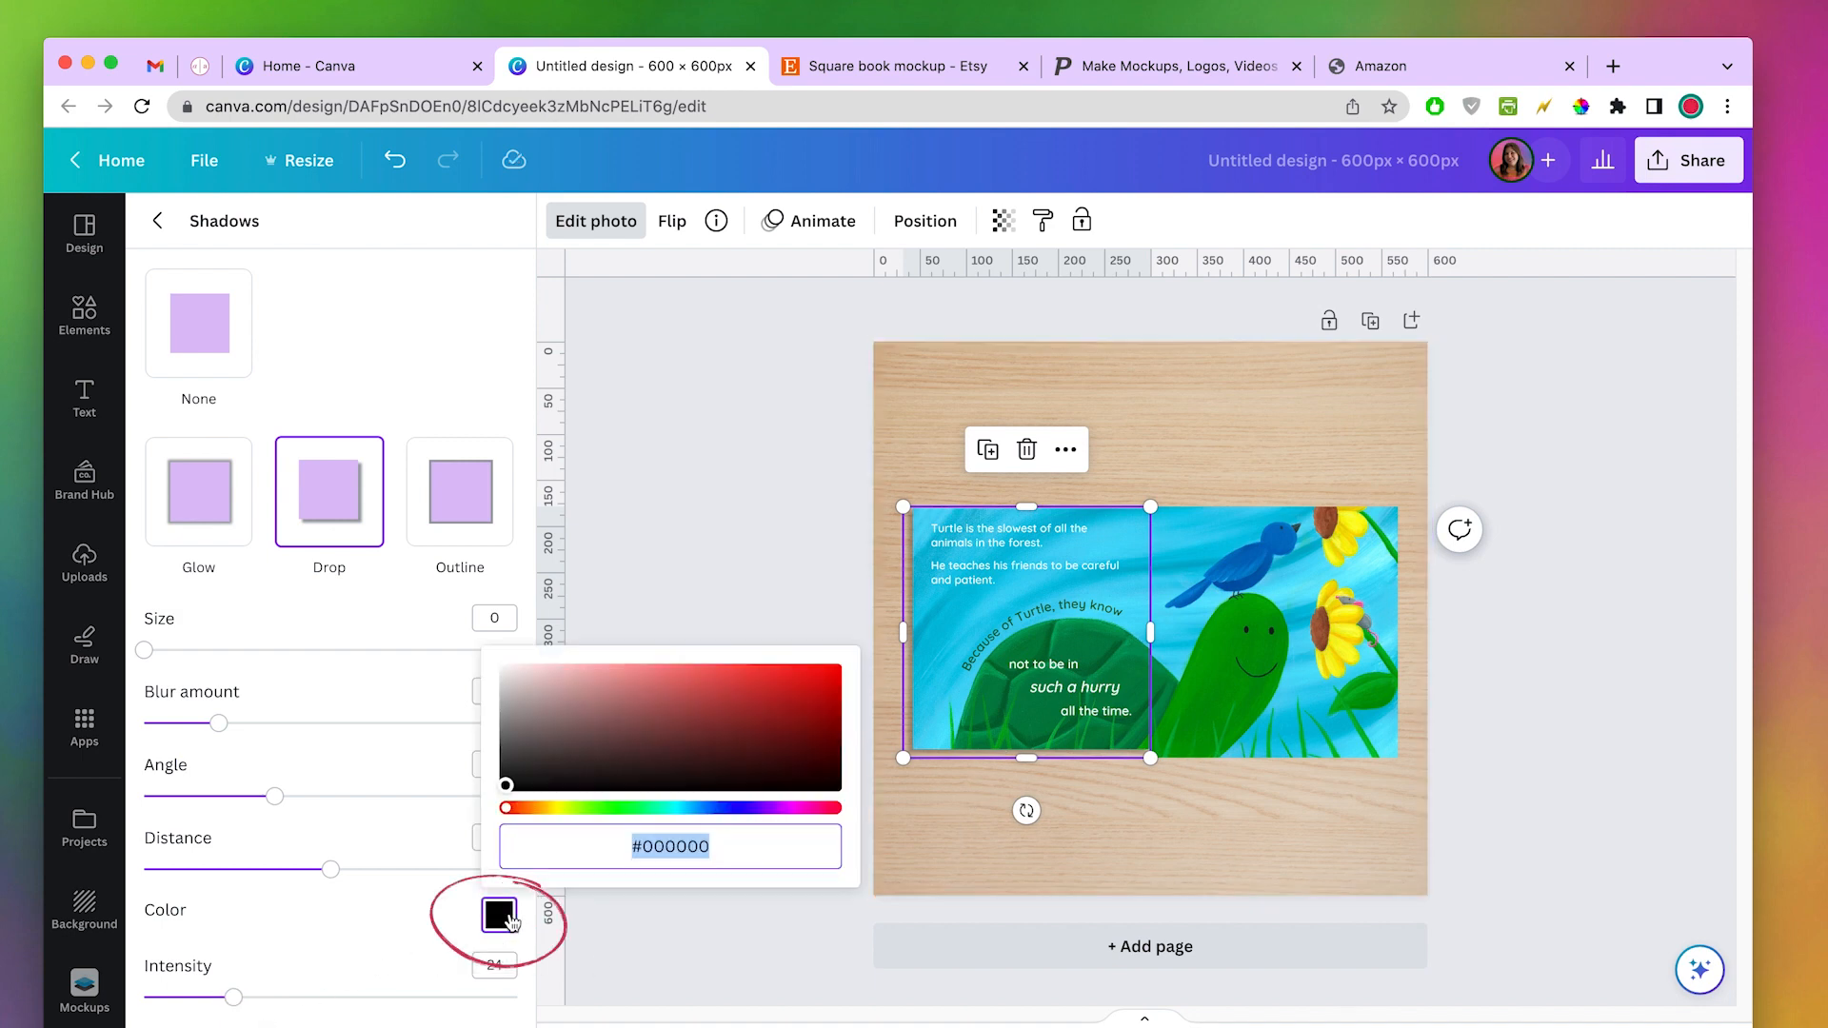
{"action": "left_click", "coordinate": [517, 809]}
{"action": "left_click_drag", "start_coordinate": [519, 809], "coordinate": [532, 808]}
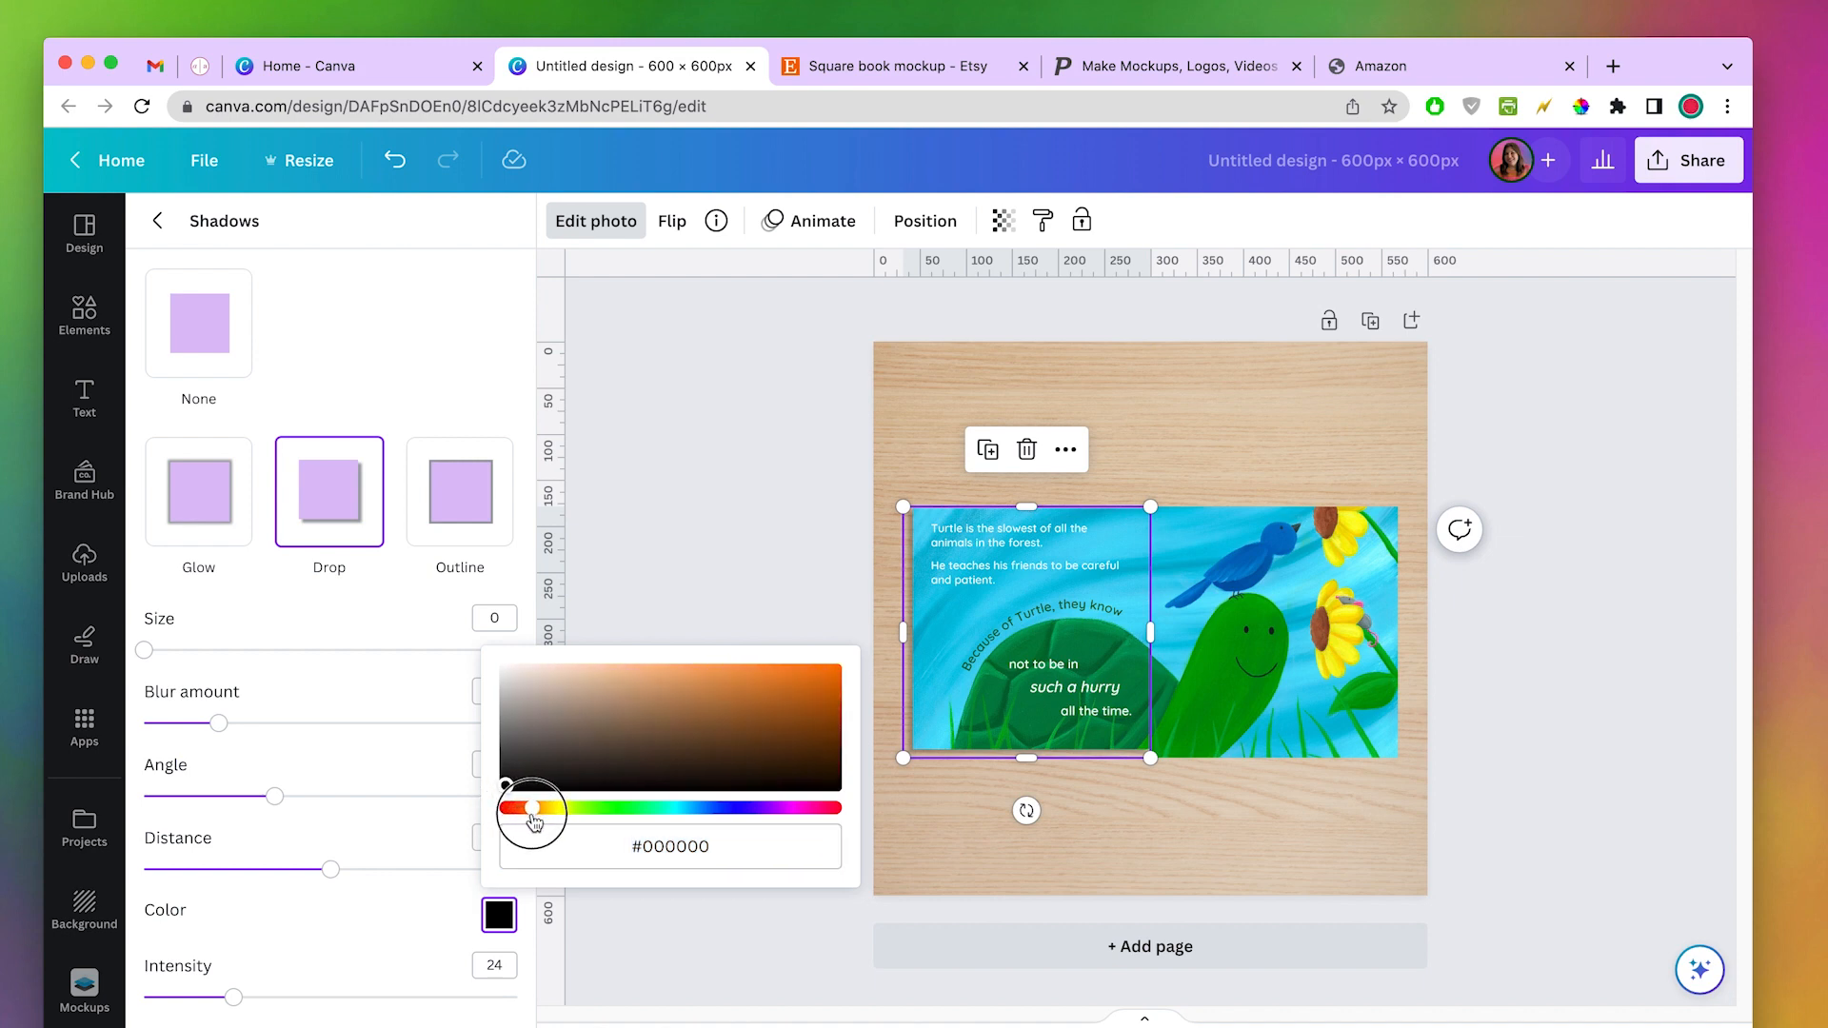
{"action": "left_click", "coordinate": [676, 720]}
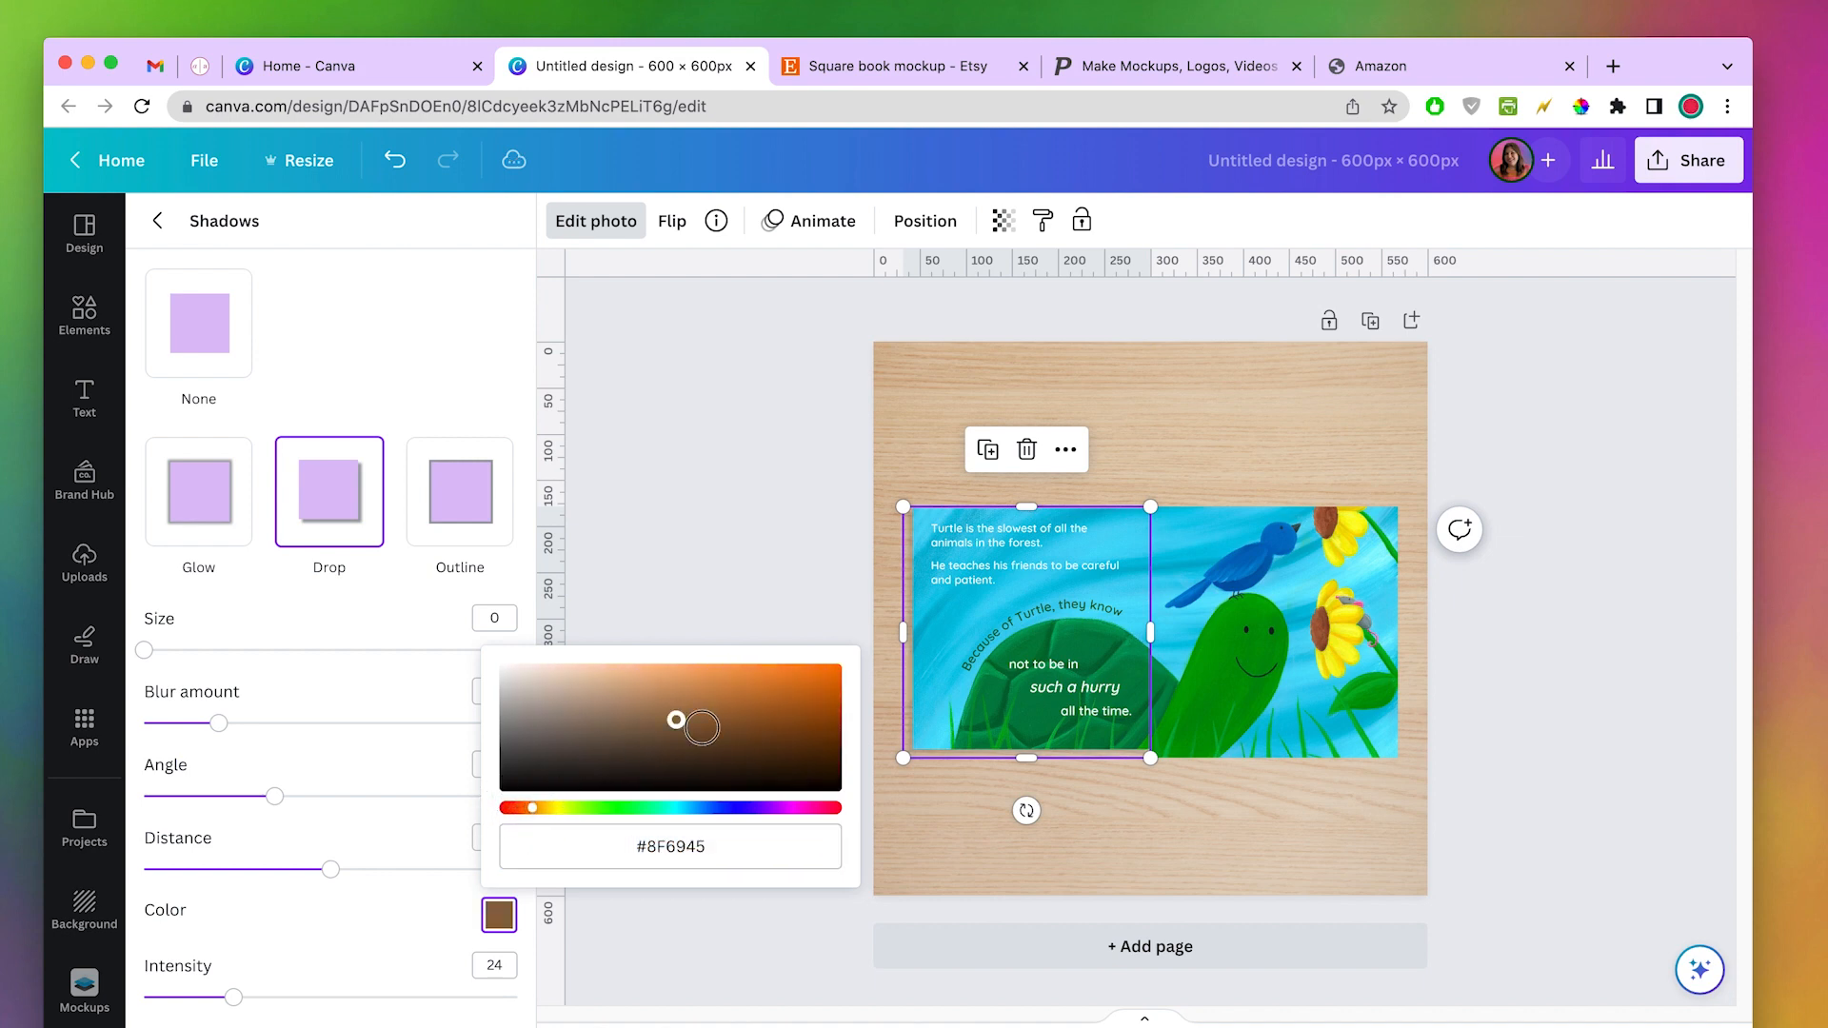
{"action": "left_click_drag", "start_coordinate": [676, 720], "coordinate": [701, 727]}
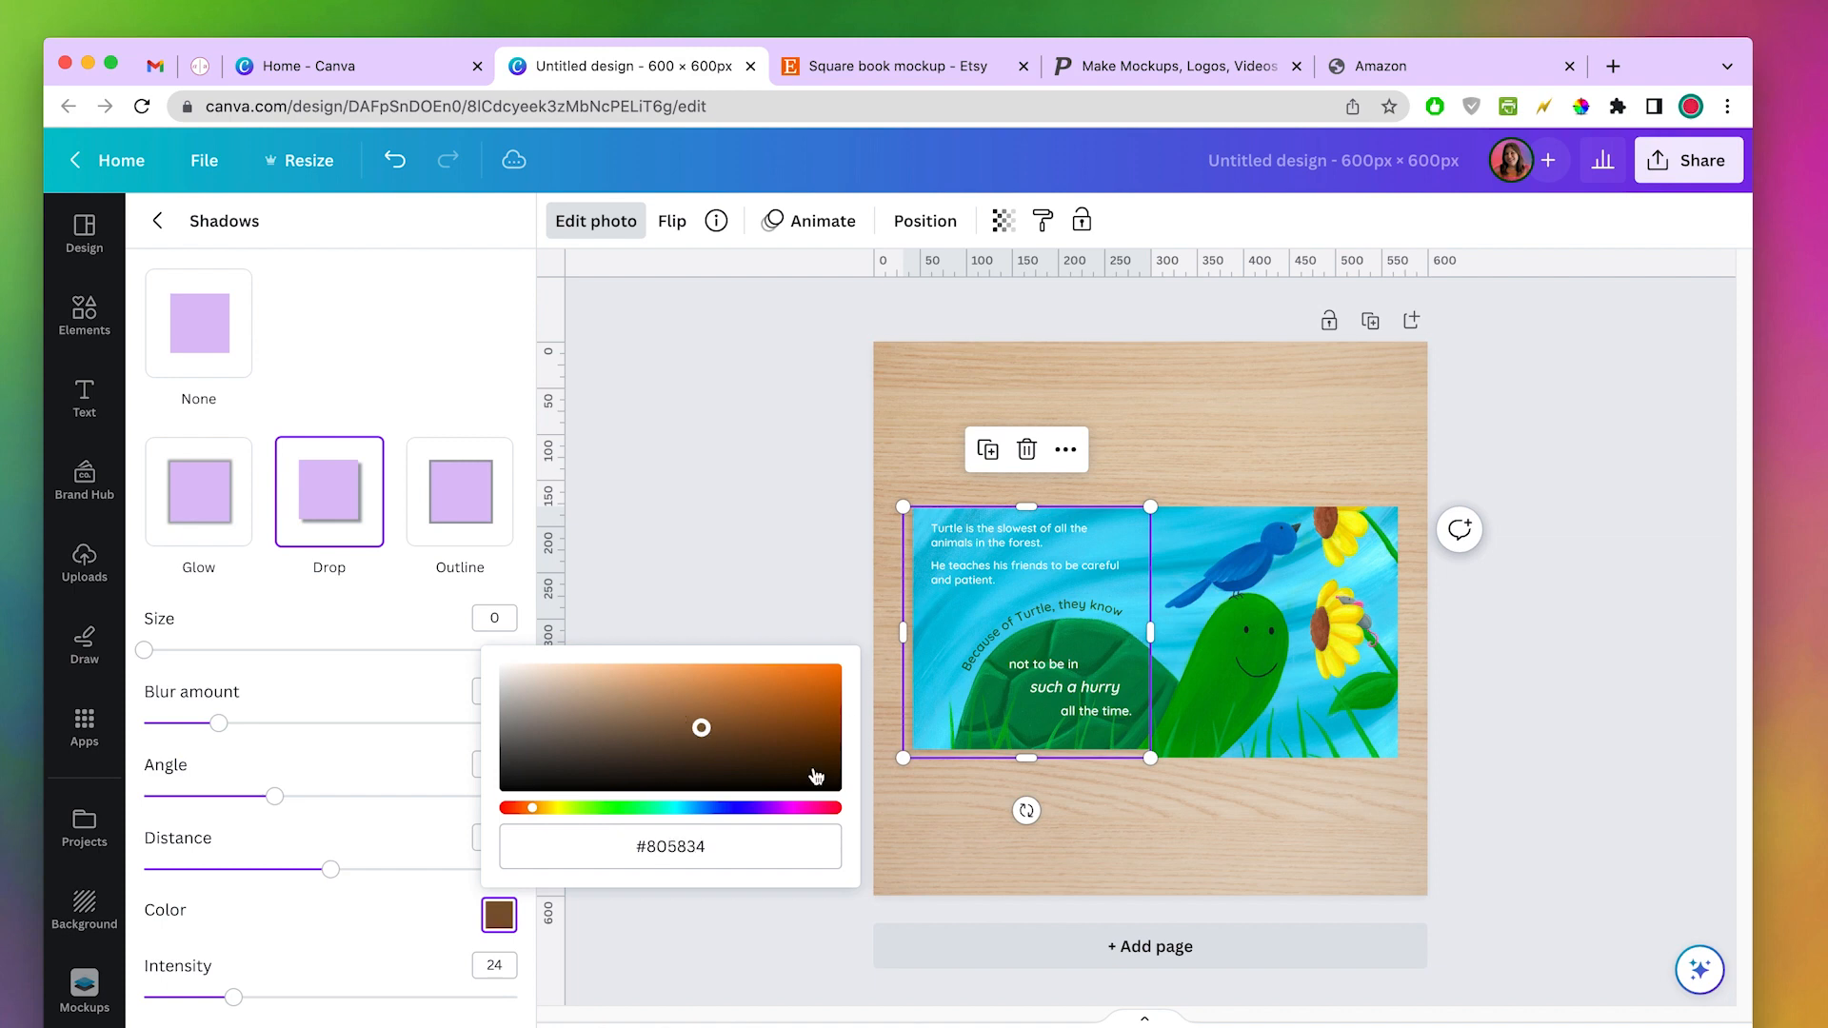
{"action": "left_click", "coordinate": [800, 629]}
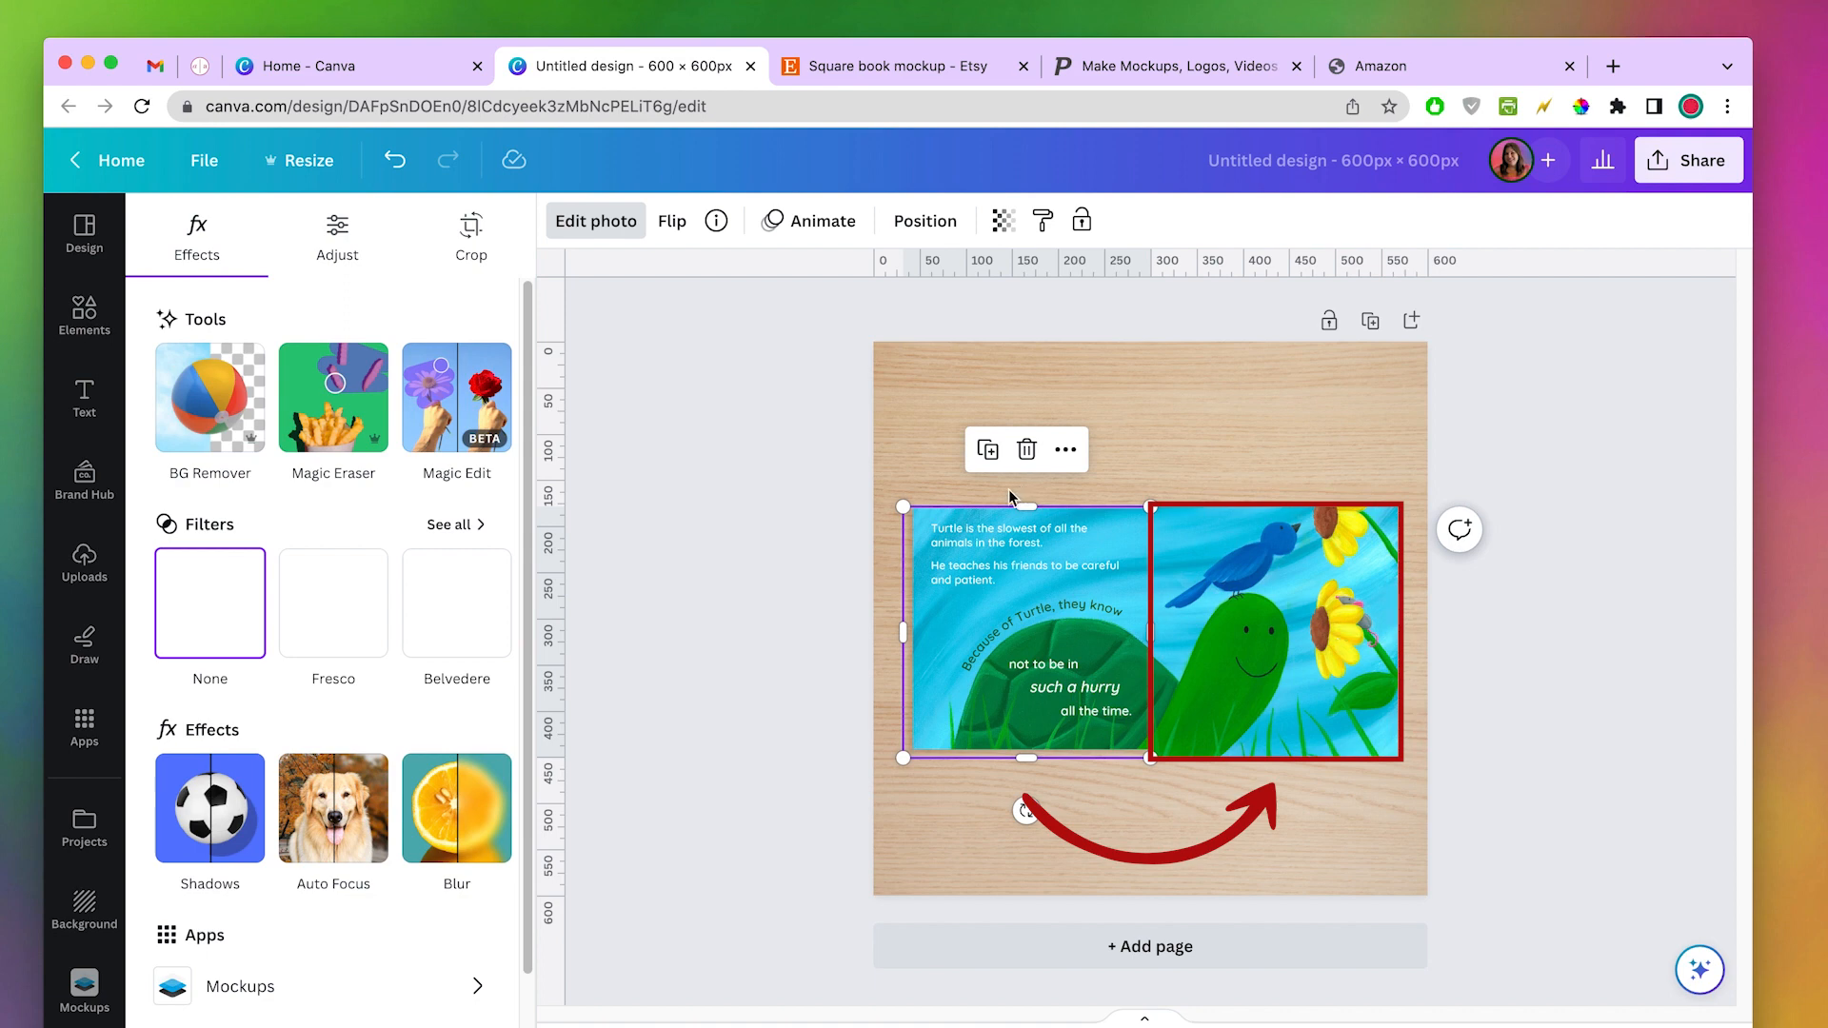
- Copy the left page's shadow style onto the right turtle page and shift that page left to close the gap
{"action": "left_click", "coordinate": [1043, 220]}
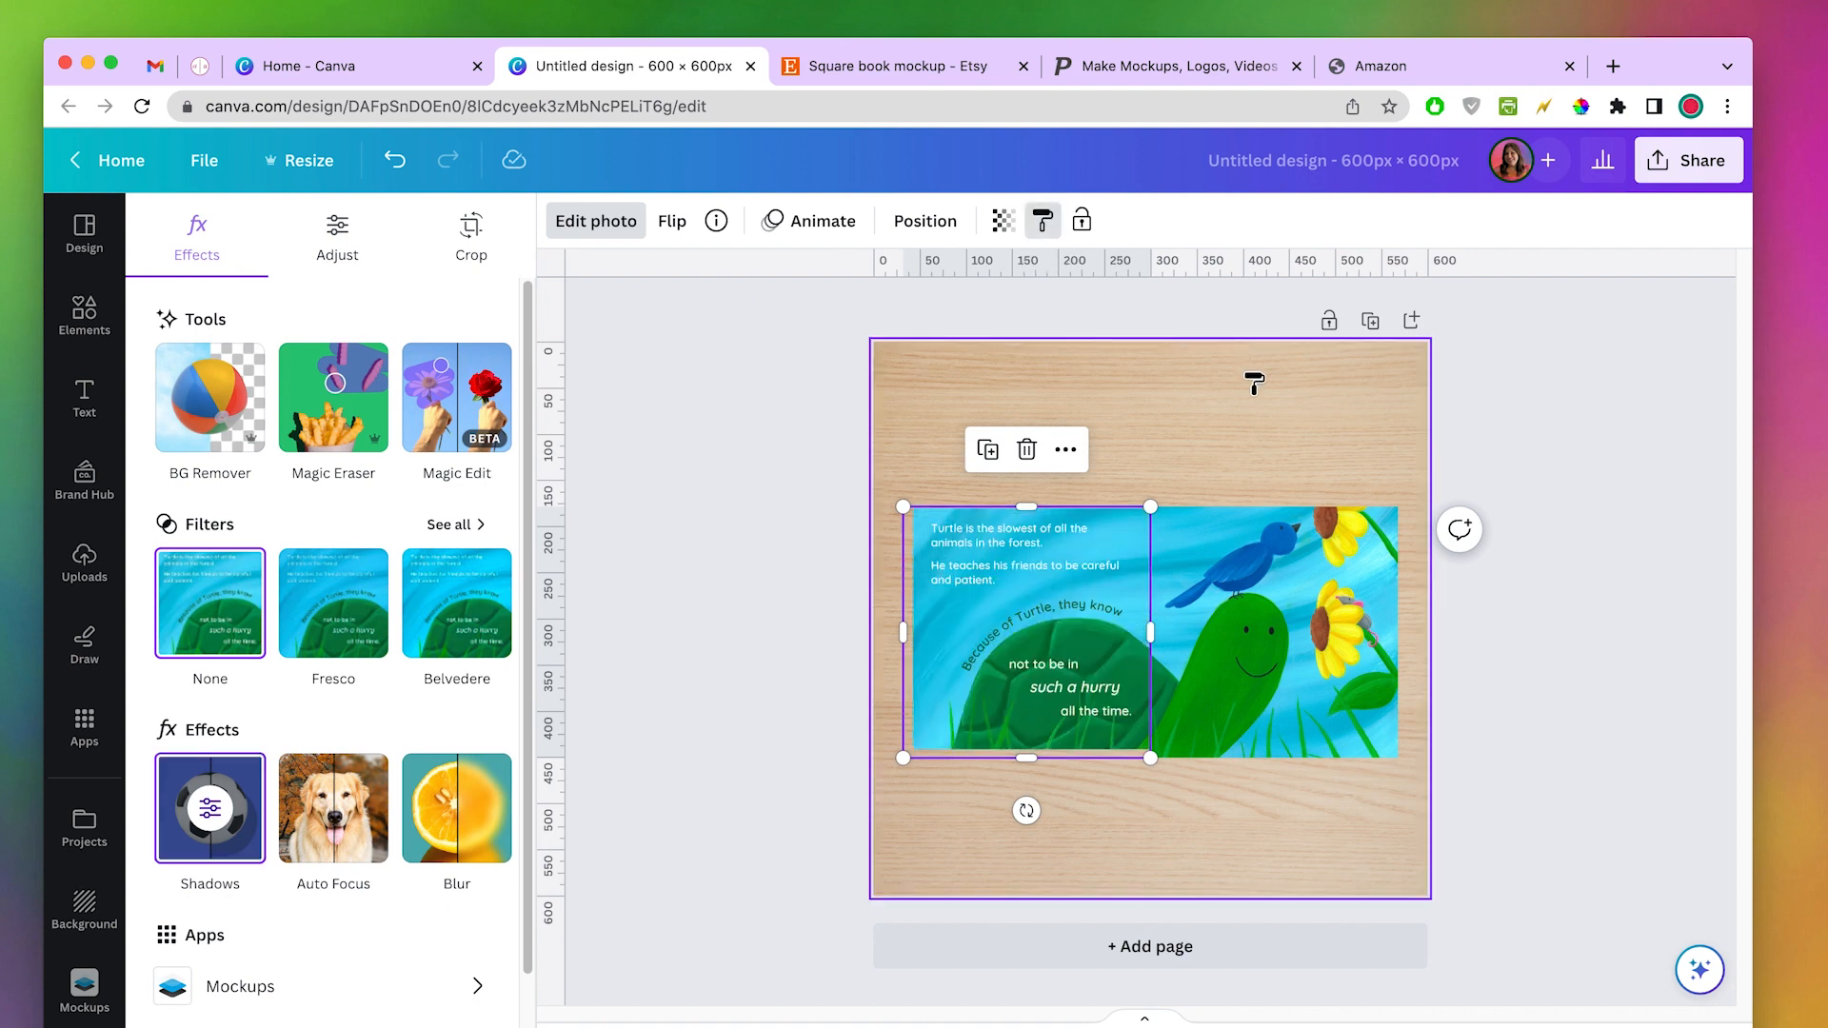
{"action": "left_click", "coordinate": [1273, 628]}
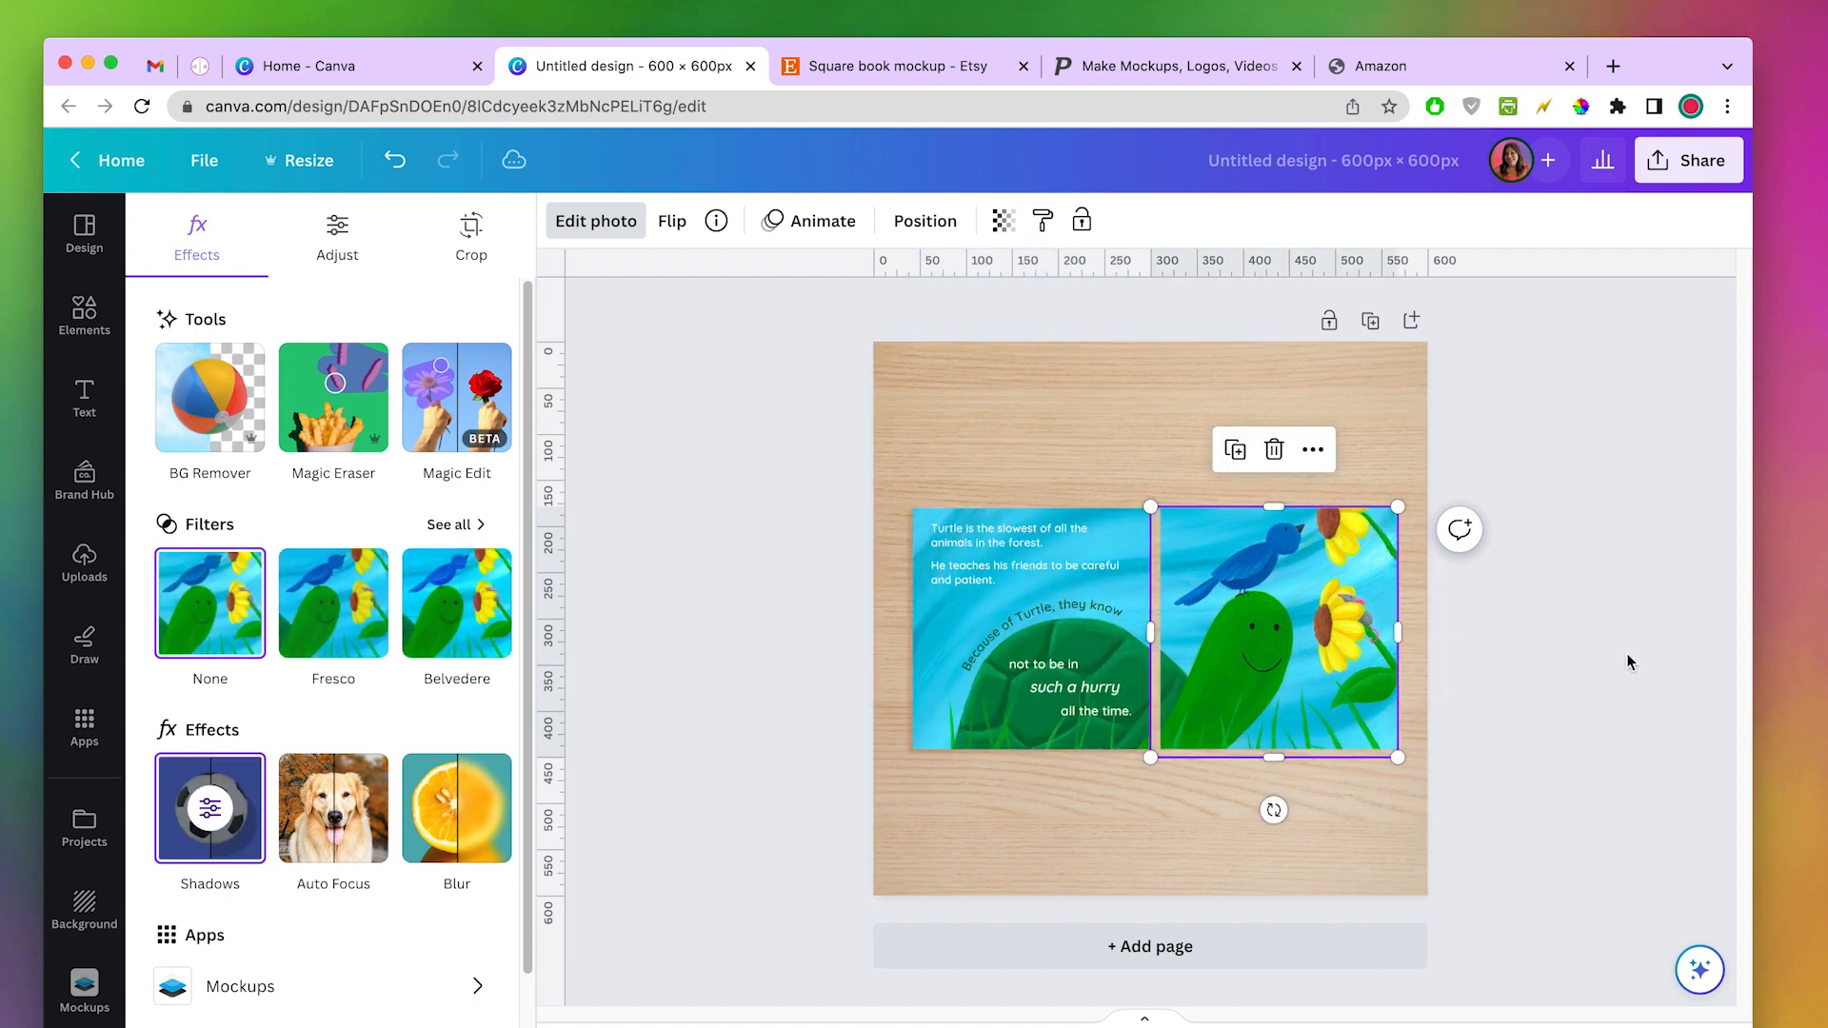
{"action": "left_click", "coordinate": [1231, 627]}
{"action": "left_click_drag", "start_coordinate": [1217, 615], "coordinate": [1217, 619]}
{"action": "left_click", "coordinate": [795, 375]}
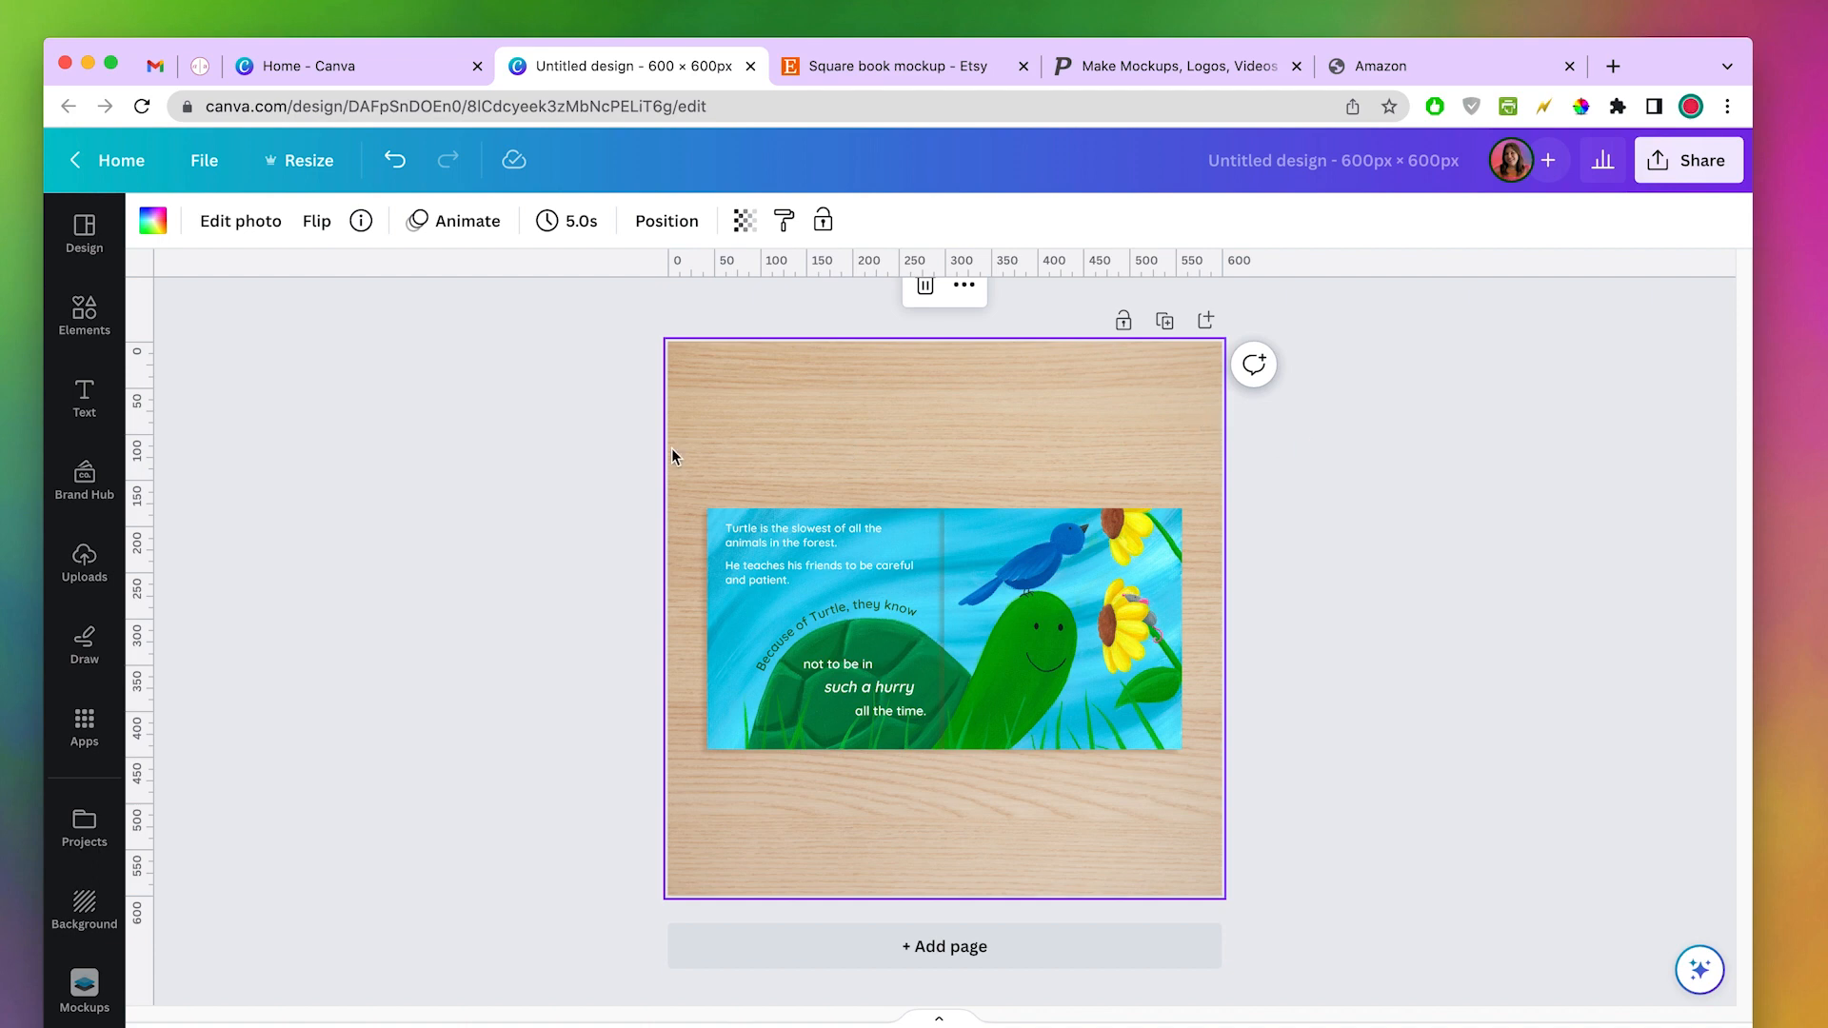
- Add a heading in the upper part of the page reading "Charming woodland characters"
{"action": "left_click", "coordinate": [84, 399]}
{"action": "left_click", "coordinate": [315, 507]}
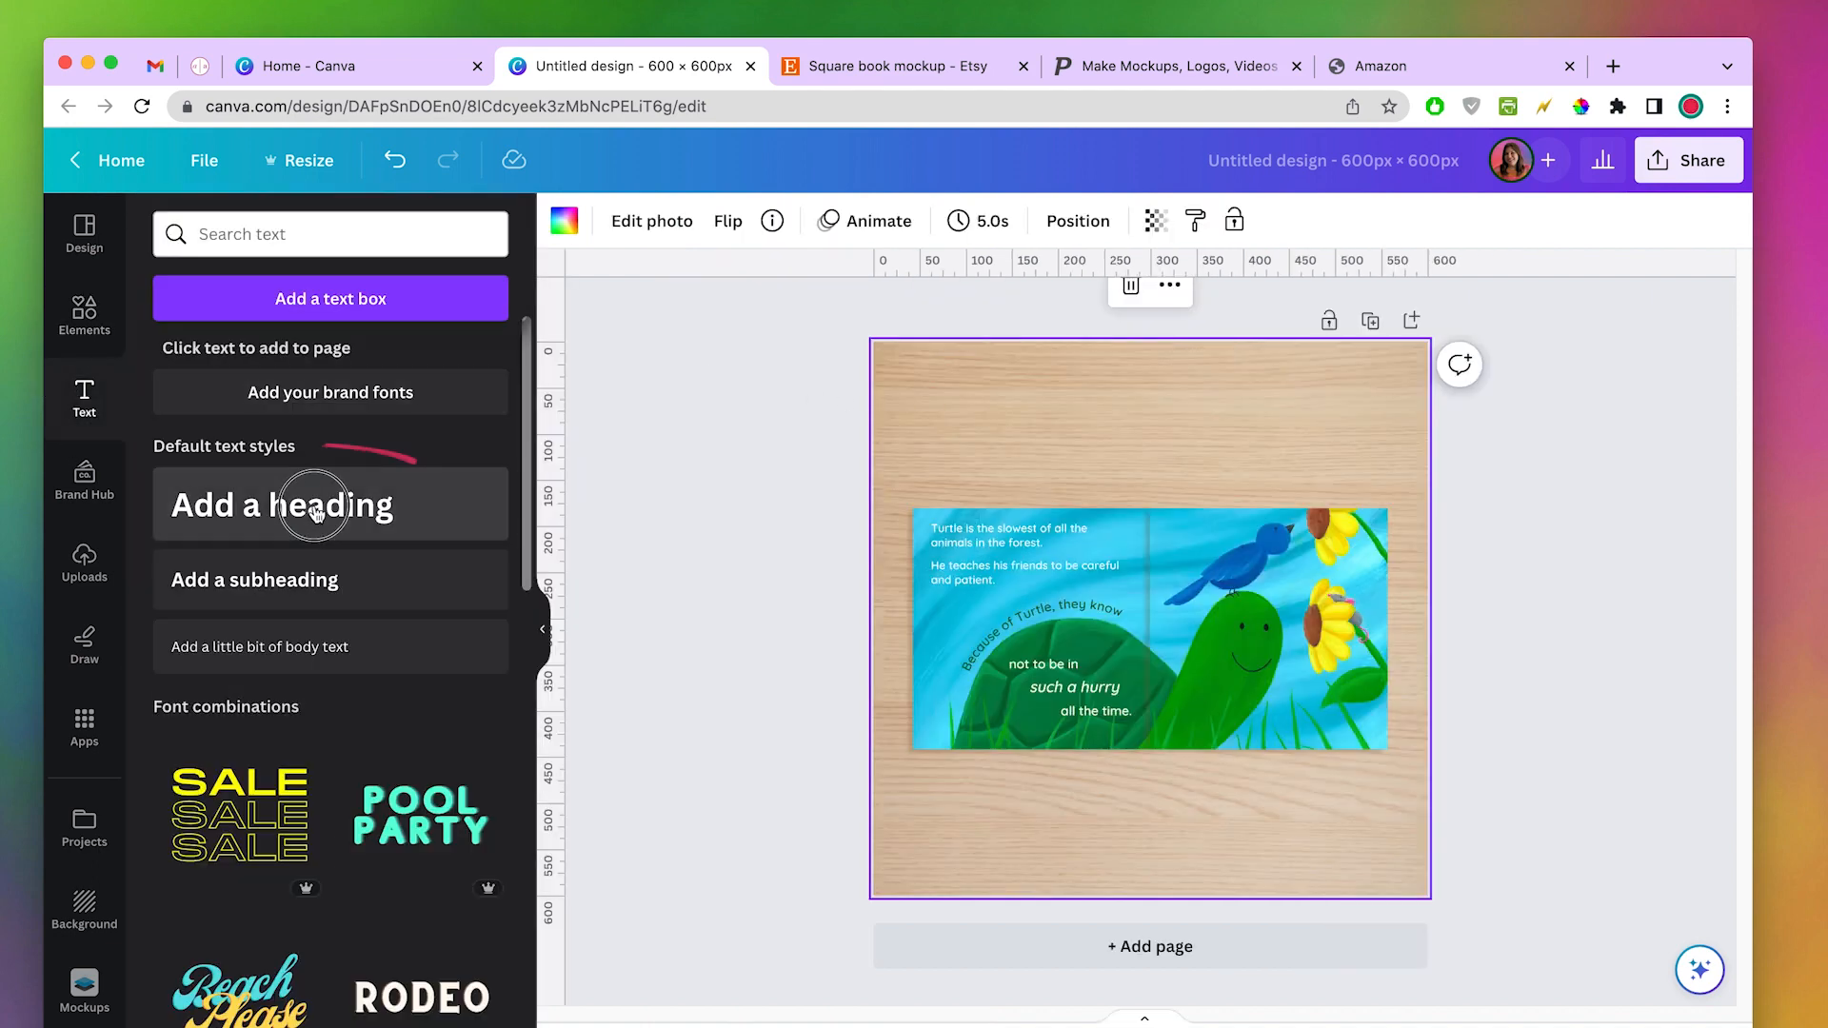
{"action": "left_click_drag", "start_coordinate": [1164, 707], "coordinate": [1155, 523]}
{"action": "type", "text": "Charming woodland characters"}
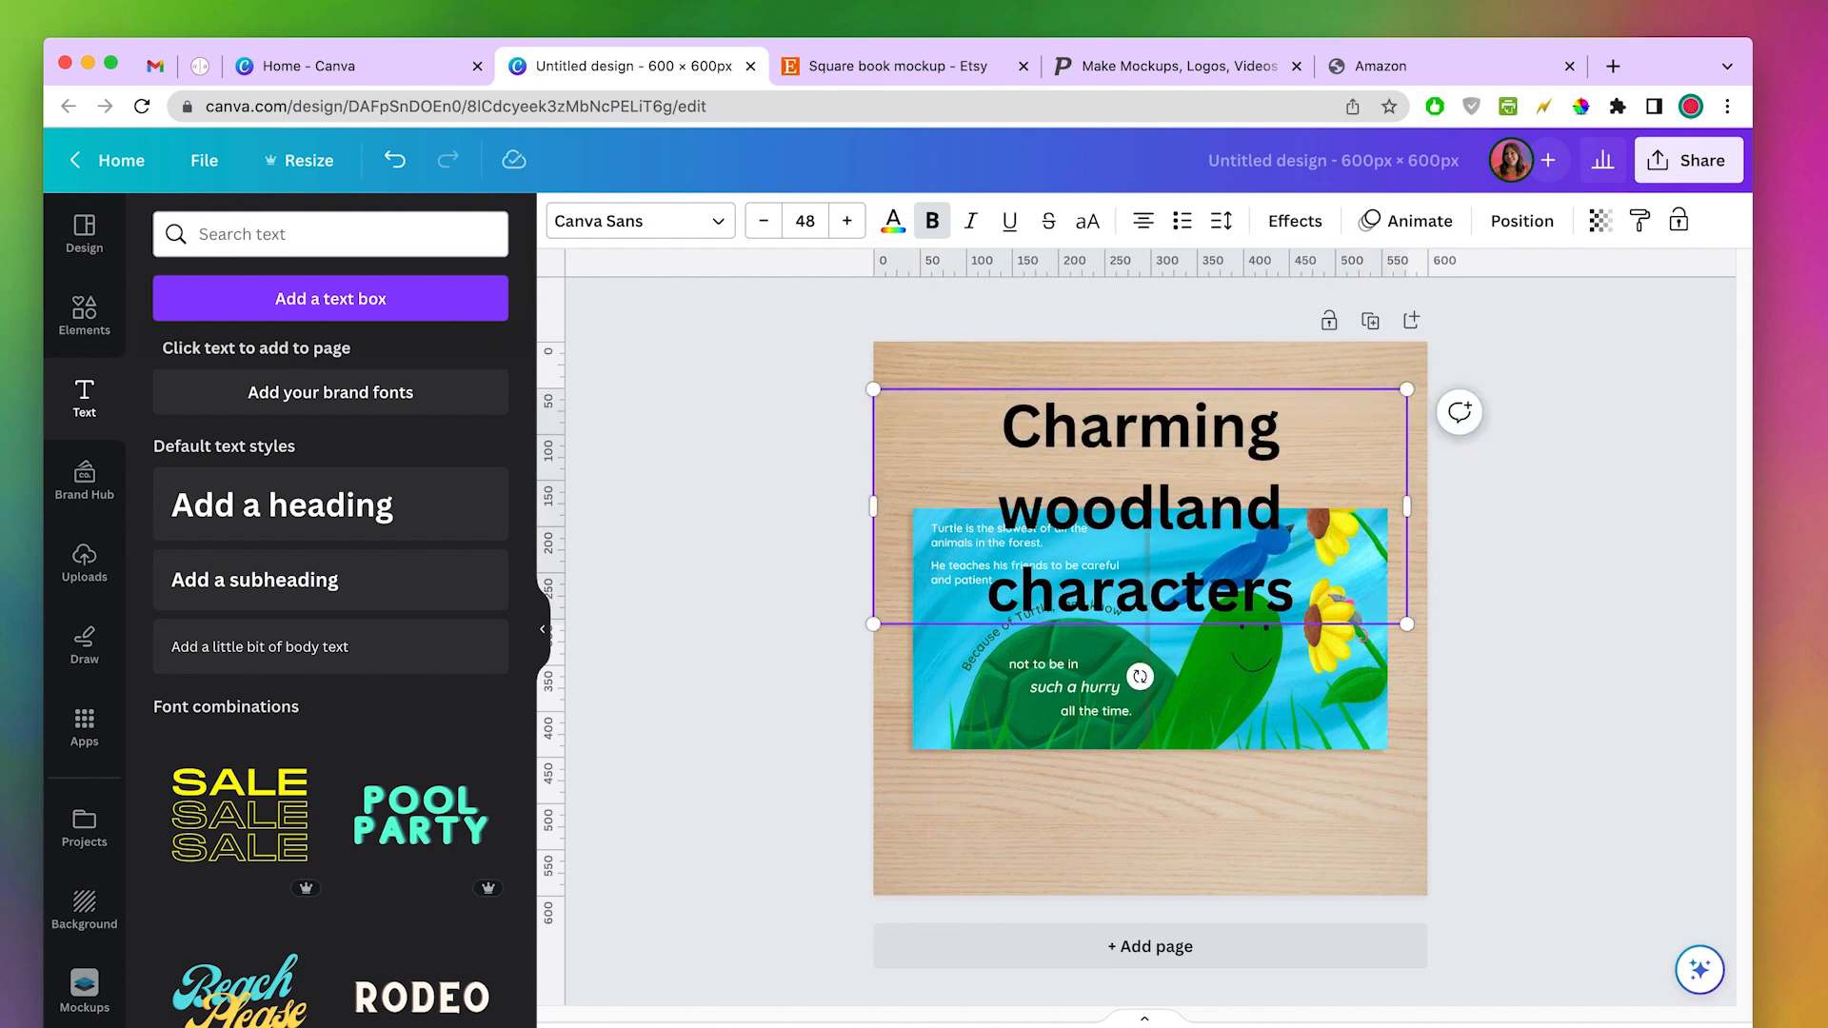
- Shrink the heading to size 32.7, change its text to "Charming, lovable woodland characters", and centre it above the spread
{"action": "left_click_drag", "start_coordinate": [1408, 624], "coordinate": [1387, 493]}
{"action": "left_click", "coordinate": [1155, 412]}
{"action": "type", "text": ", loveable"}
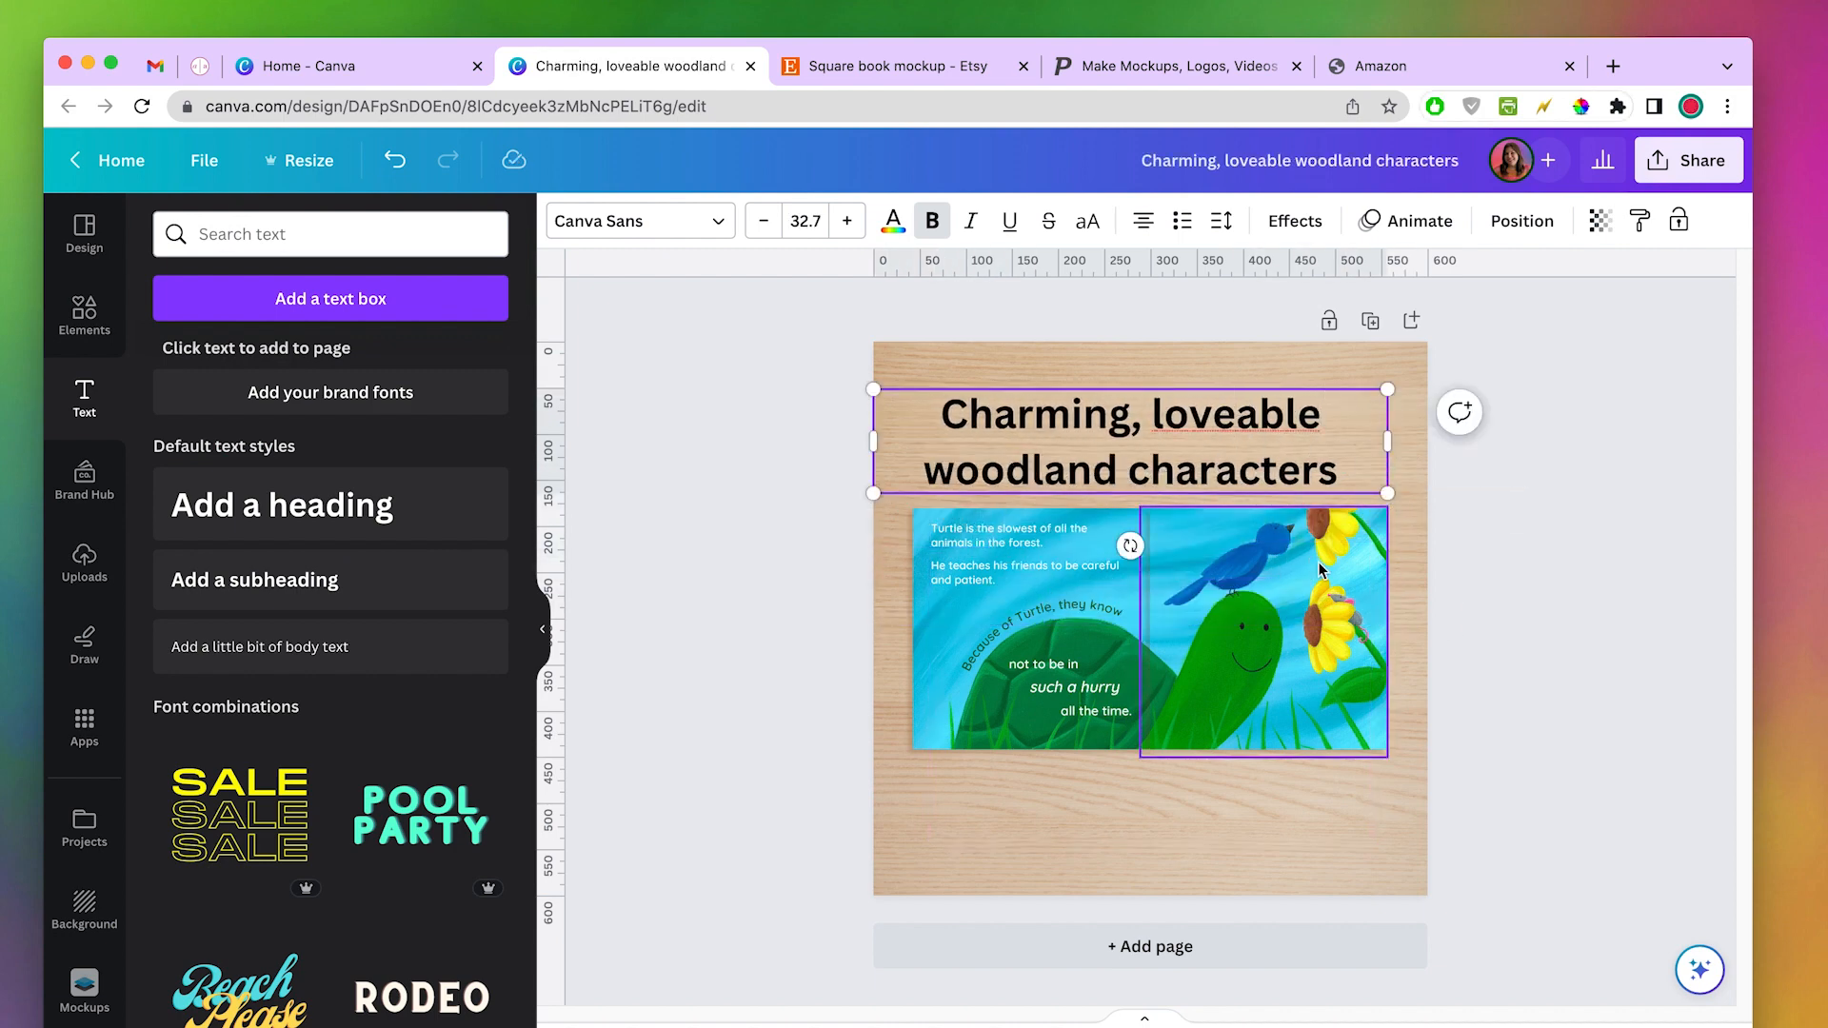
{"action": "key", "text": "Left"}
{"action": "key", "text": "Left"}
{"action": "key", "text": "Left"}
{"action": "key", "text": "Left"}
{"action": "key", "text": "BackSpace"}
{"action": "key", "text": "Escape"}
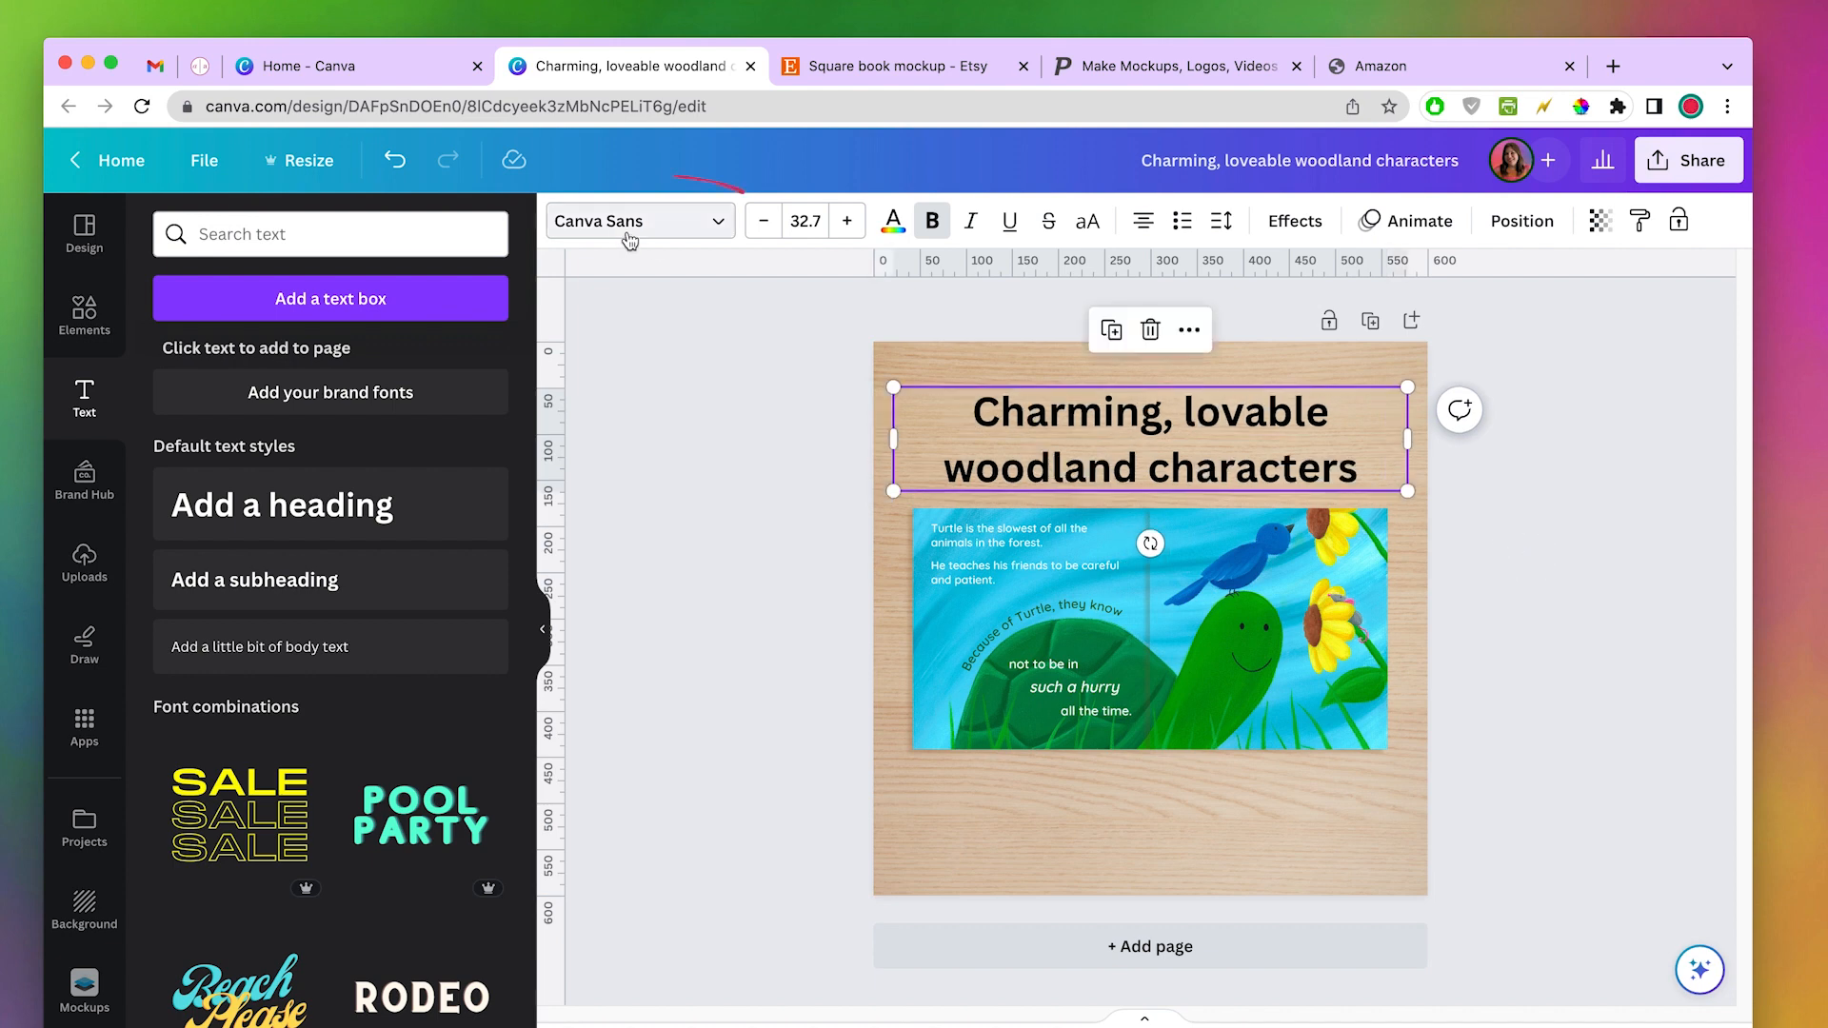
- Change the heading's font to Code Pro and tighten its line spacing
{"action": "left_click", "coordinate": [609, 225]}
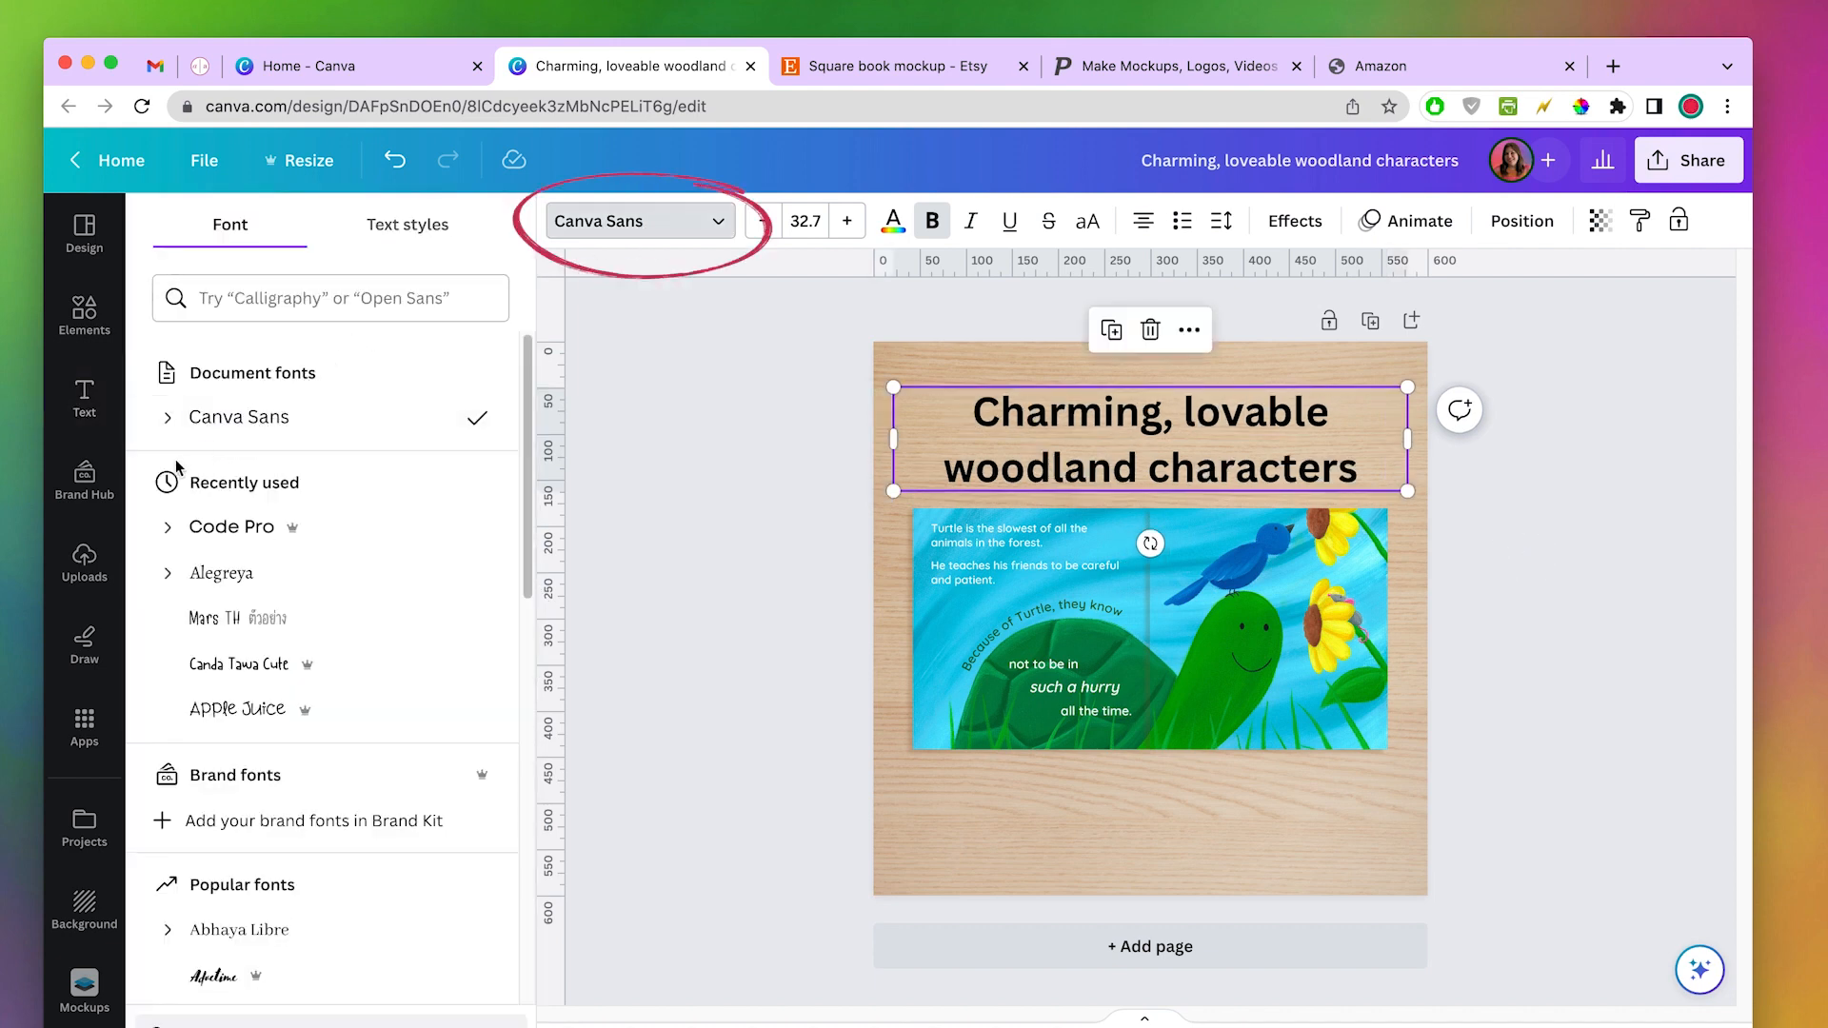
{"action": "left_click", "coordinate": [203, 530]}
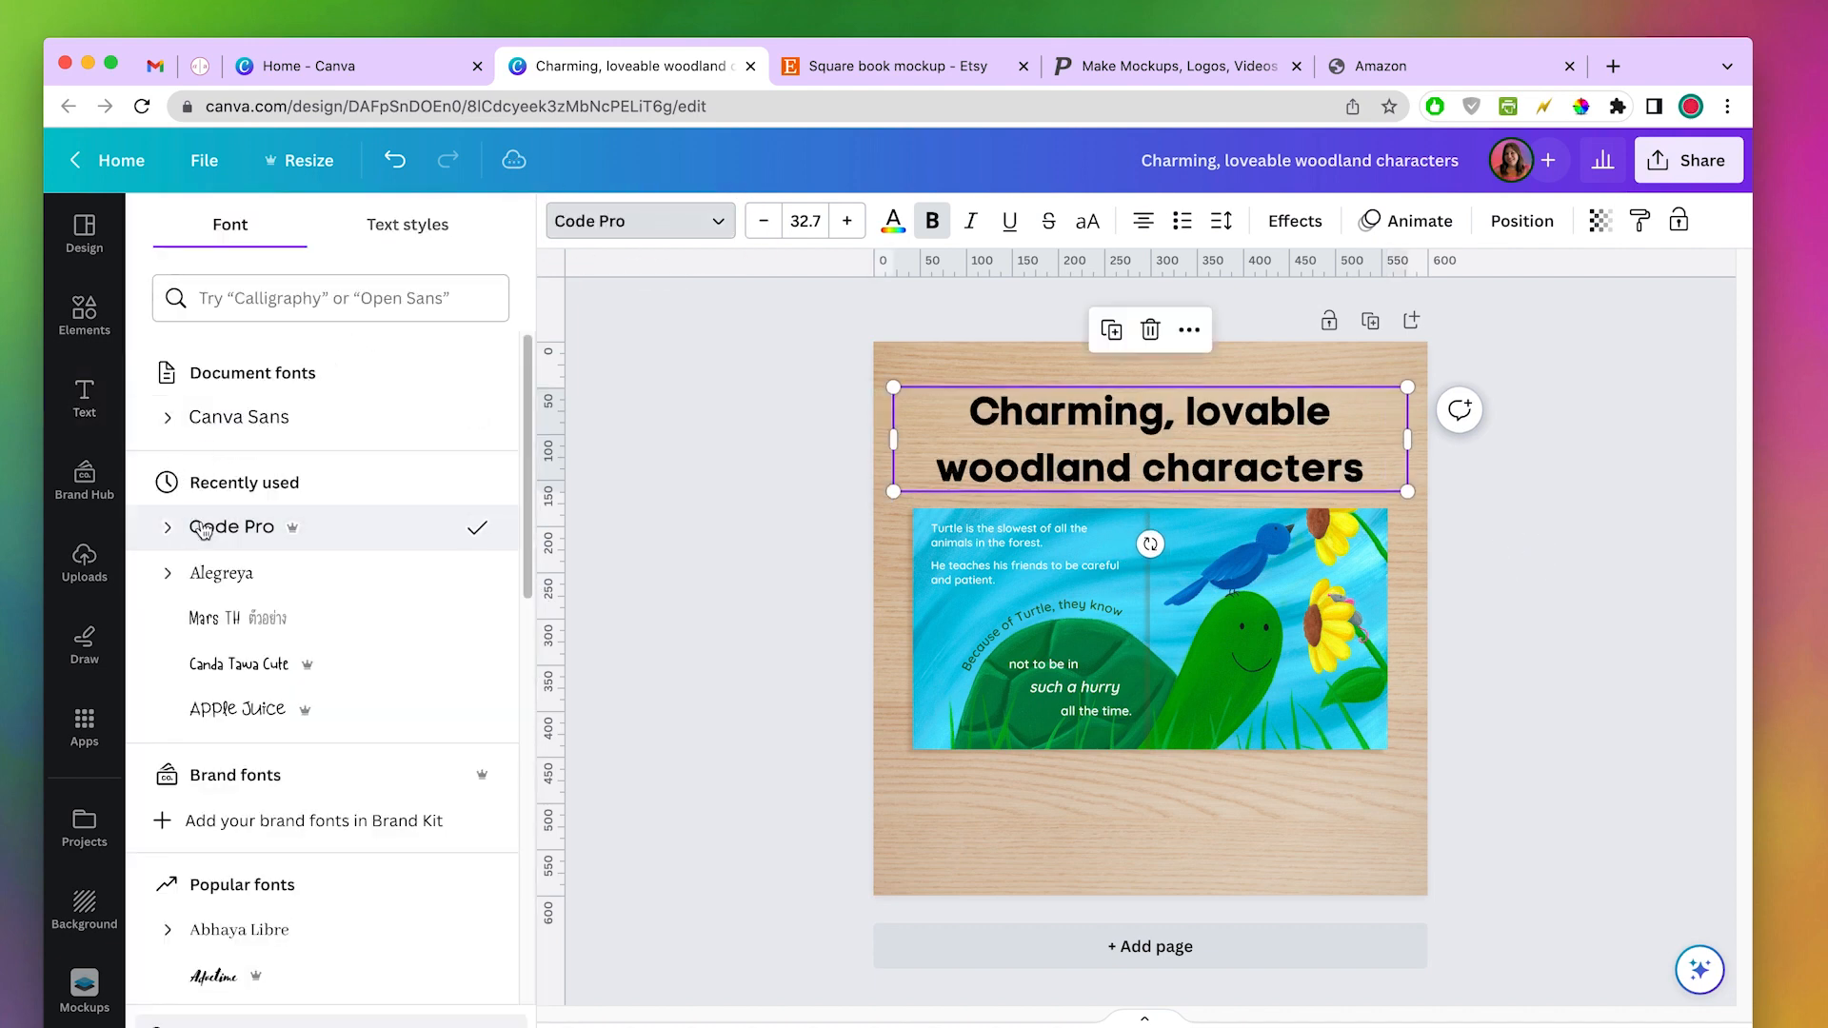
{"action": "left_click", "coordinate": [1222, 220]}
{"action": "left_click_drag", "start_coordinate": [1359, 381], "coordinate": [1333, 384]}
- Colour the heading dark green using the photo colours taken from the turtle pages
{"action": "left_click", "coordinate": [893, 220]}
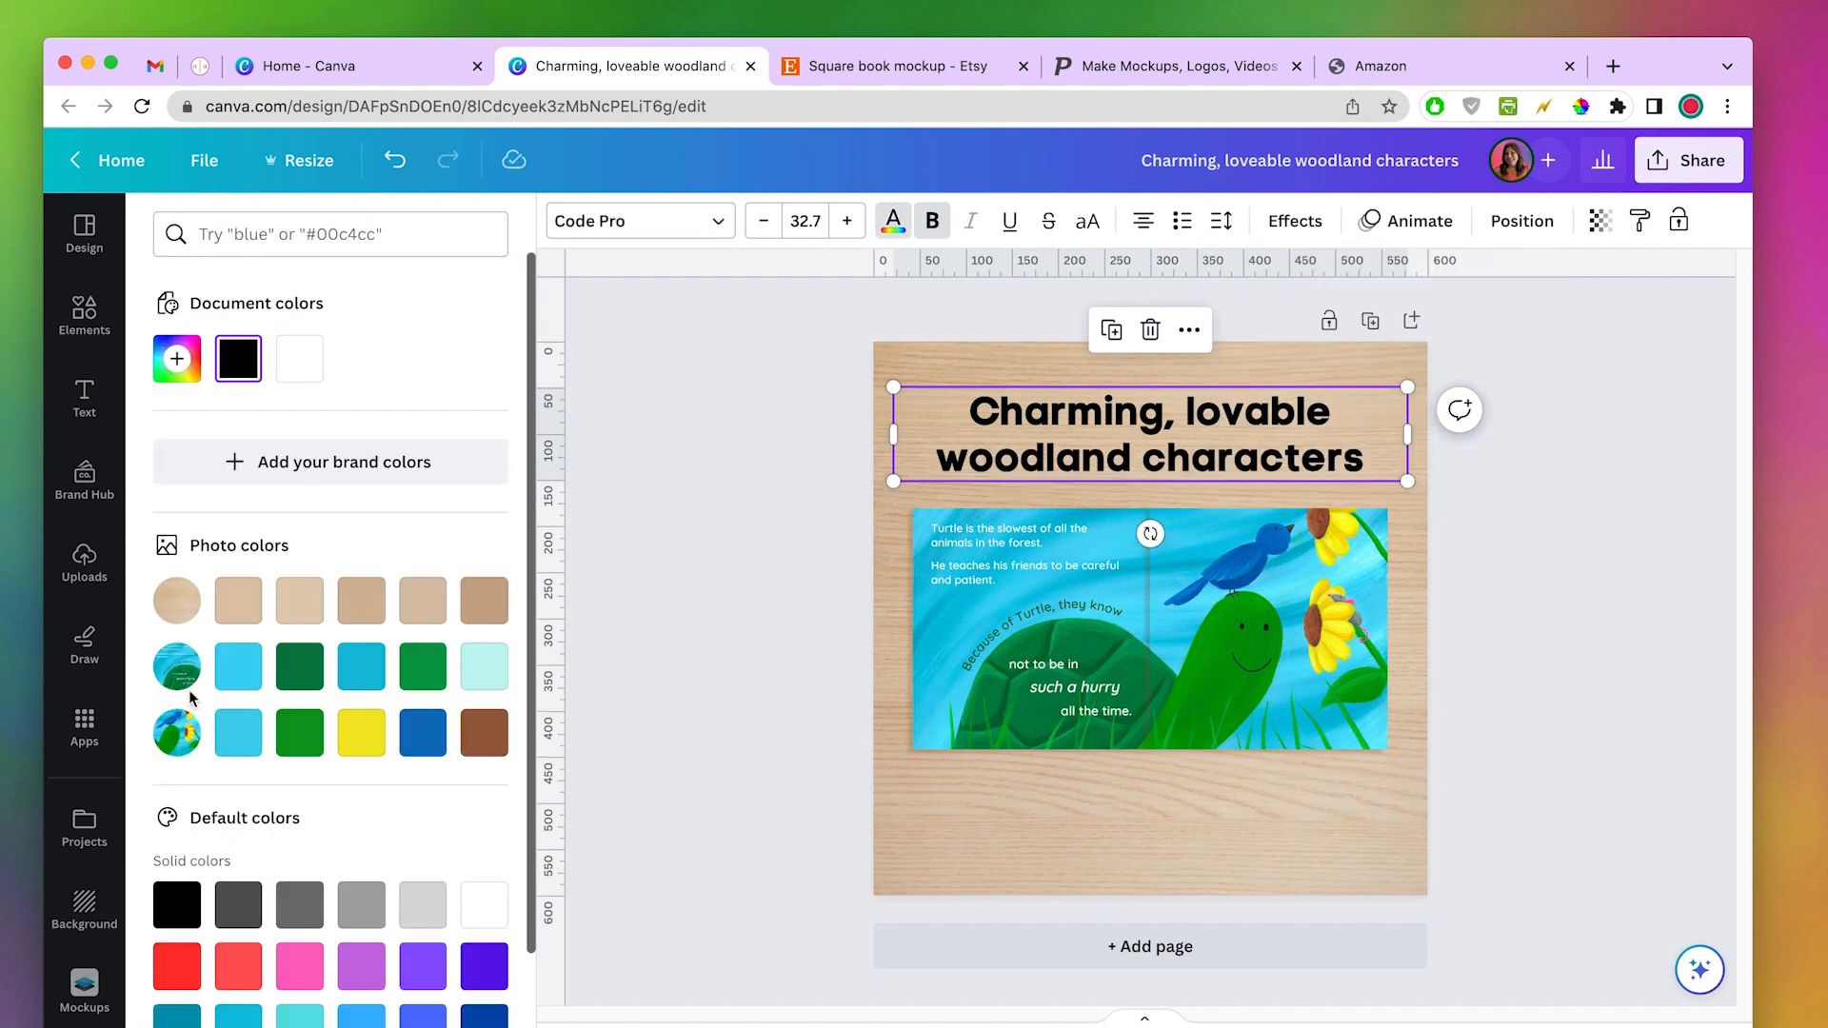
{"action": "left_click", "coordinate": [416, 734]}
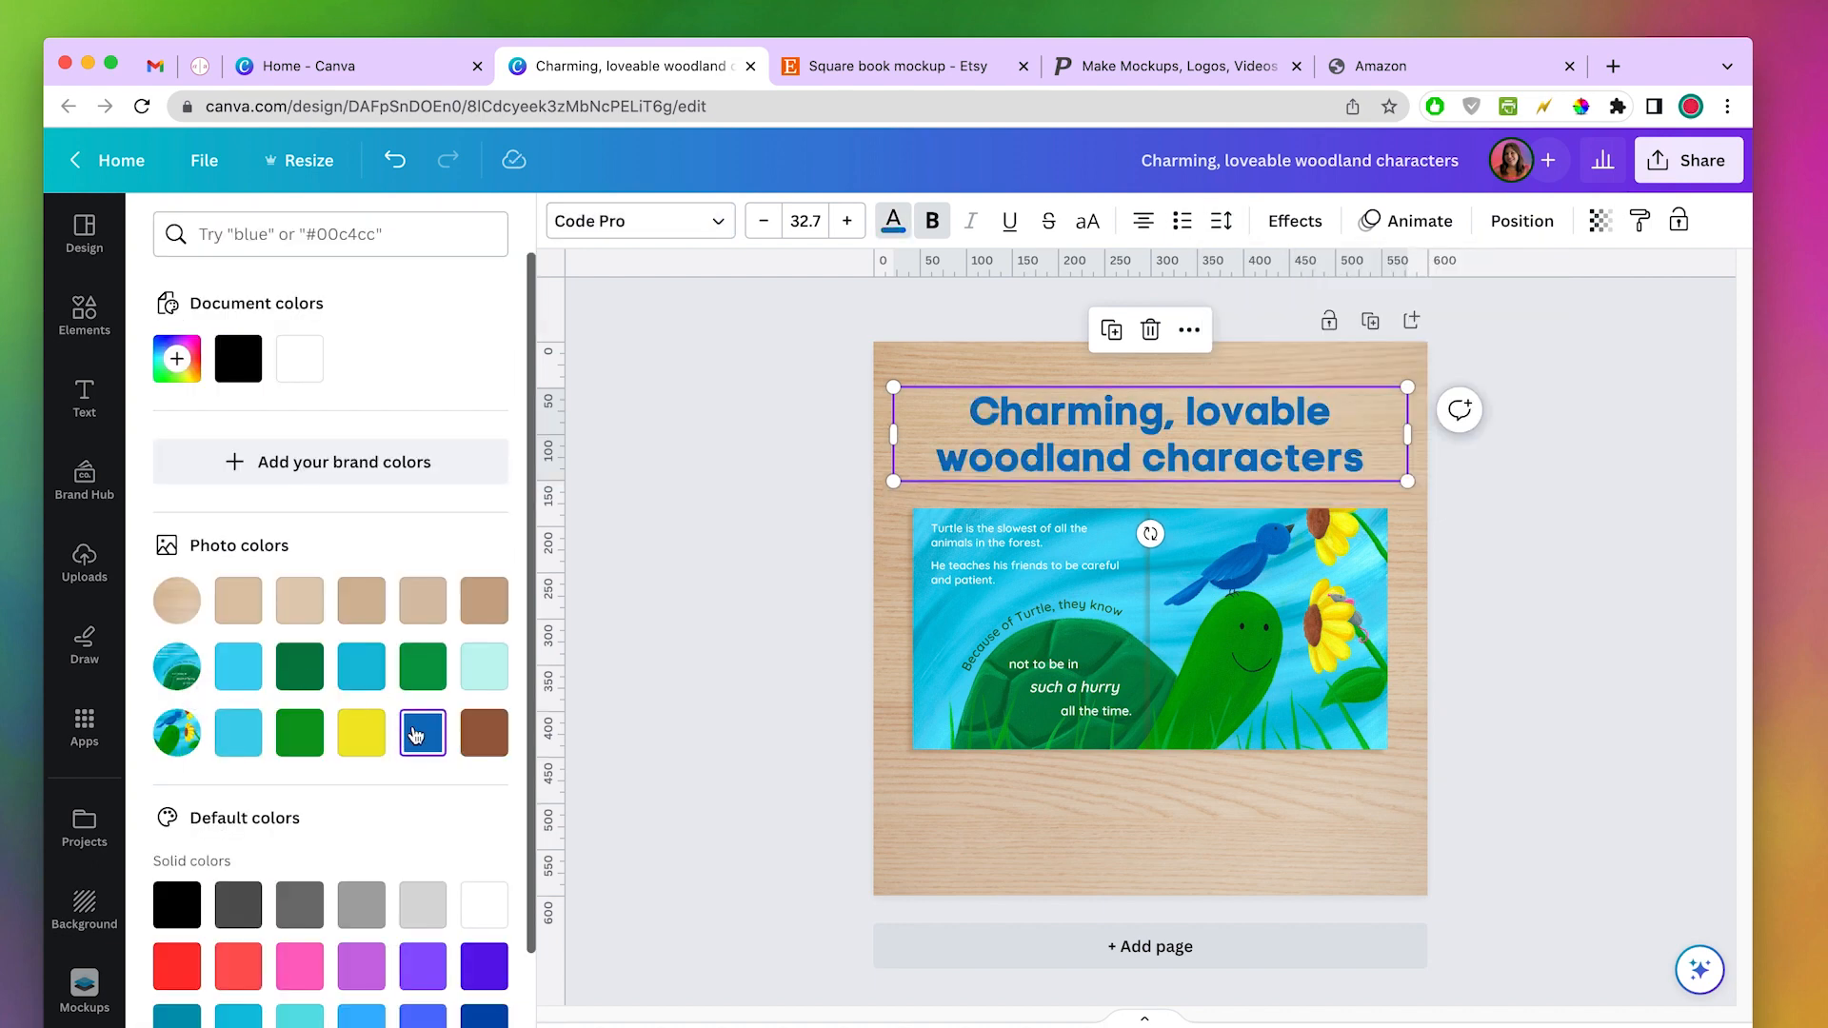
{"action": "left_click", "coordinate": [299, 667]}
{"action": "left_click", "coordinate": [1104, 909]}
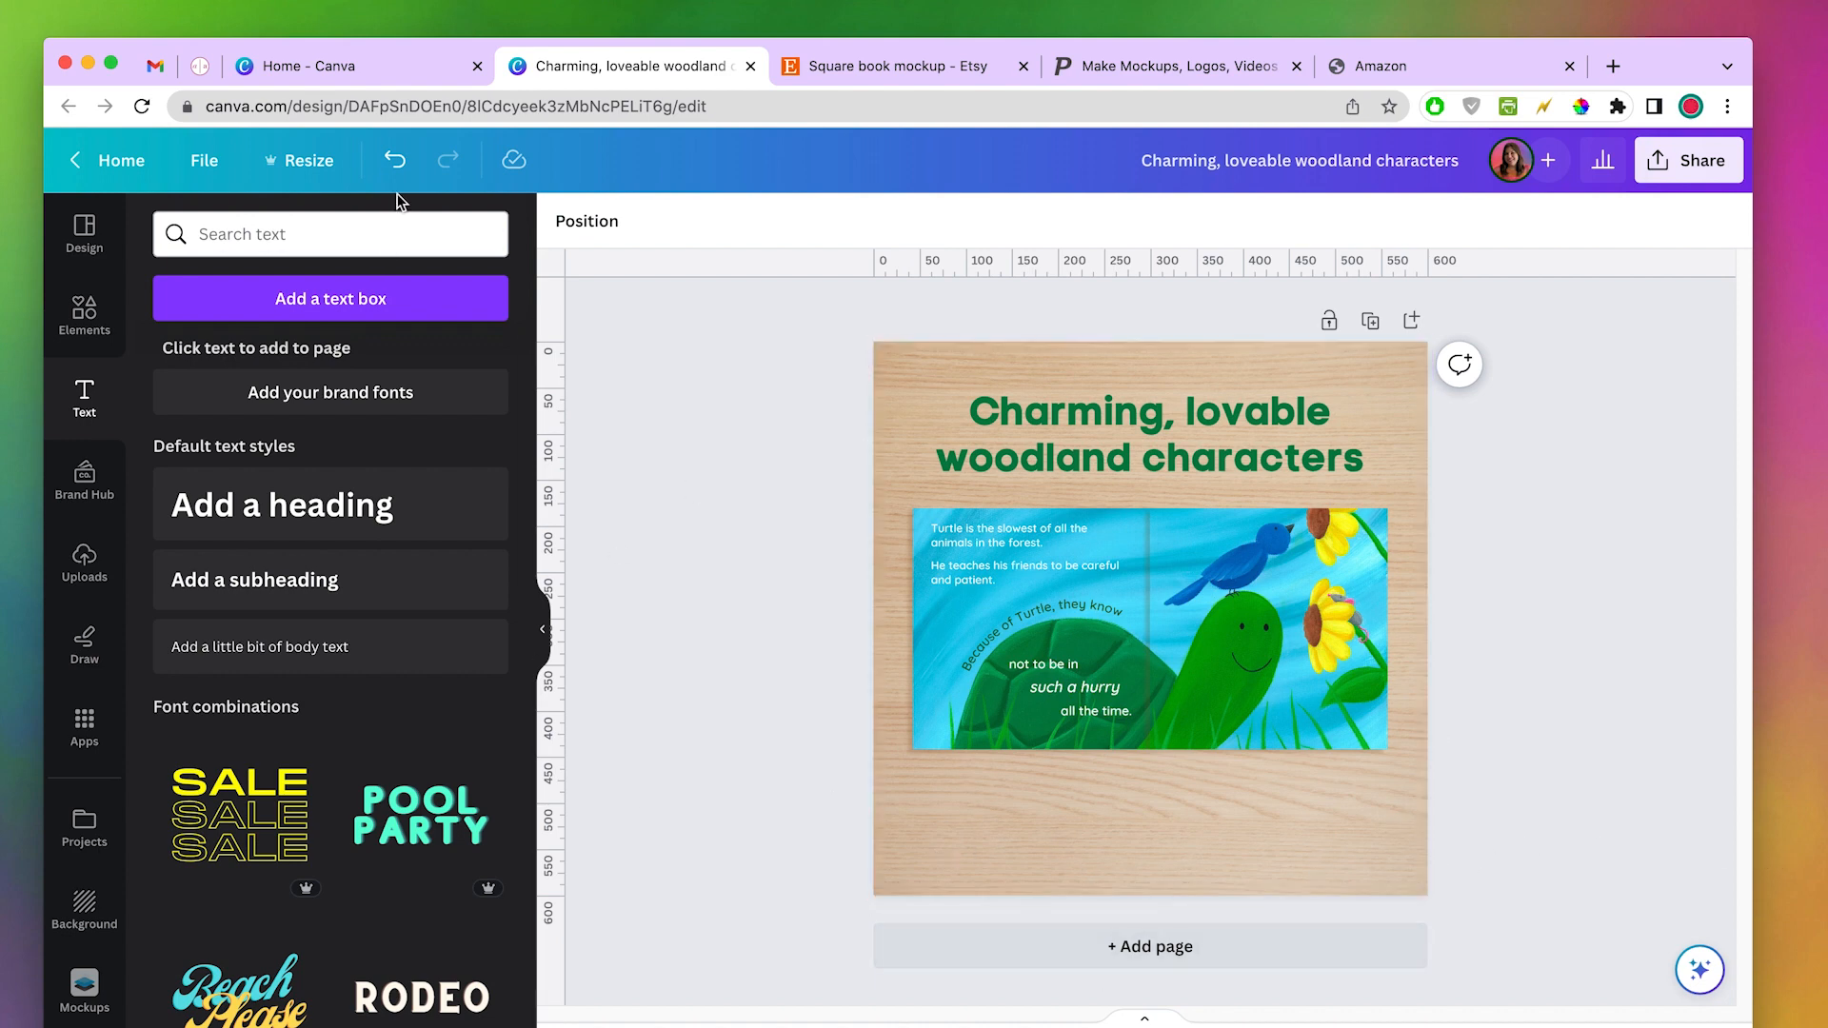
- Search the elements for "leaf" and show only the photo results
{"action": "left_click", "coordinate": [85, 311]}
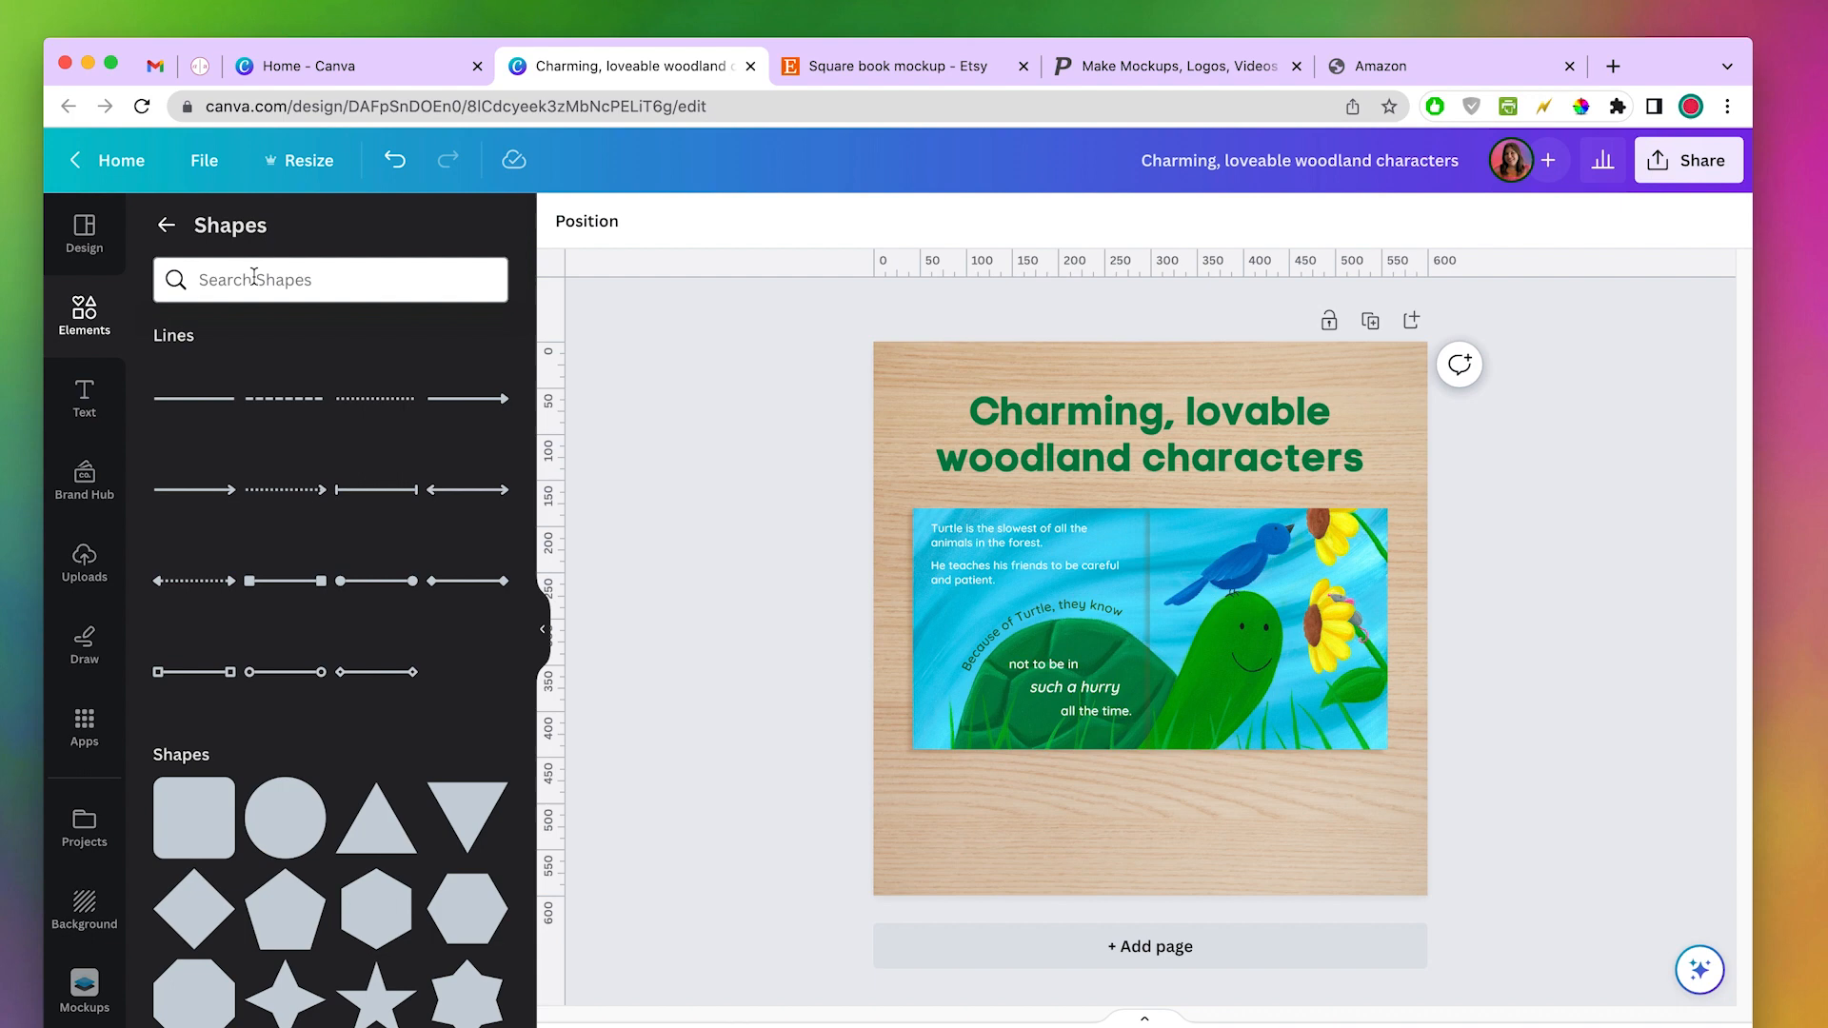
{"action": "left_click", "coordinate": [166, 225]}
{"action": "left_click", "coordinate": [244, 234]}
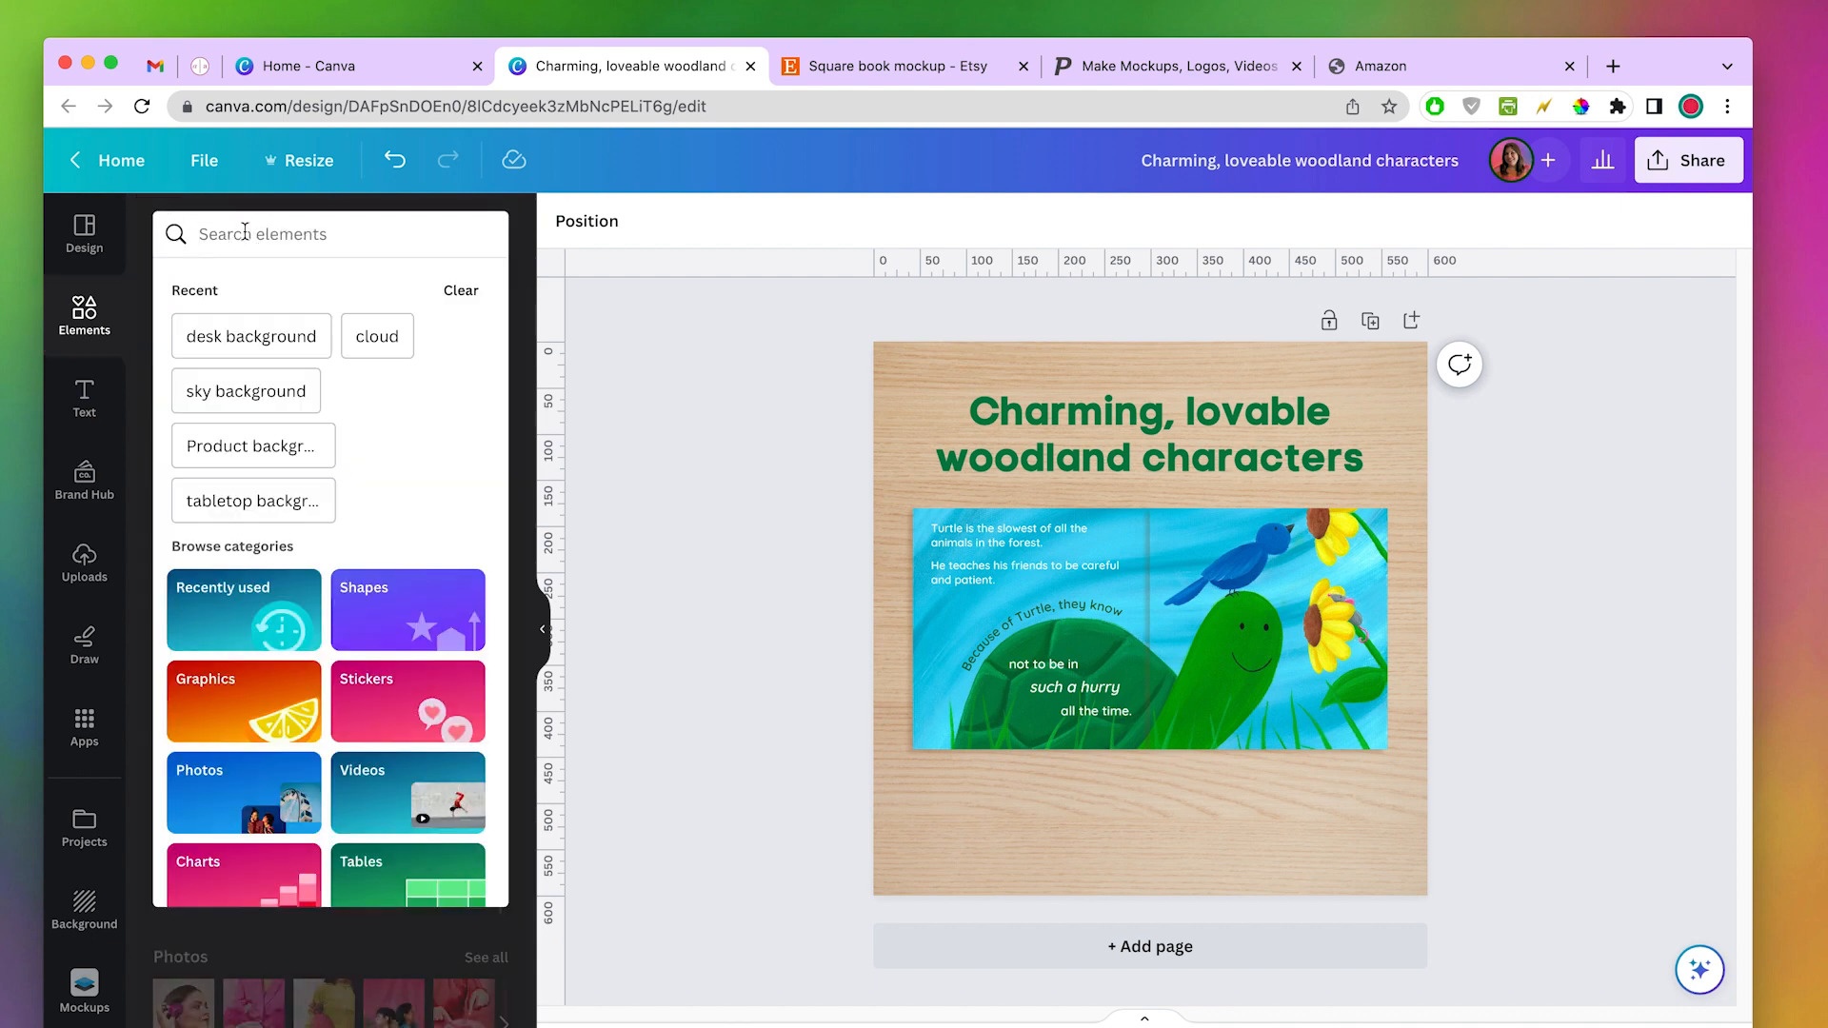
{"action": "type", "text": "leaf"}
{"action": "key", "text": "Return"}
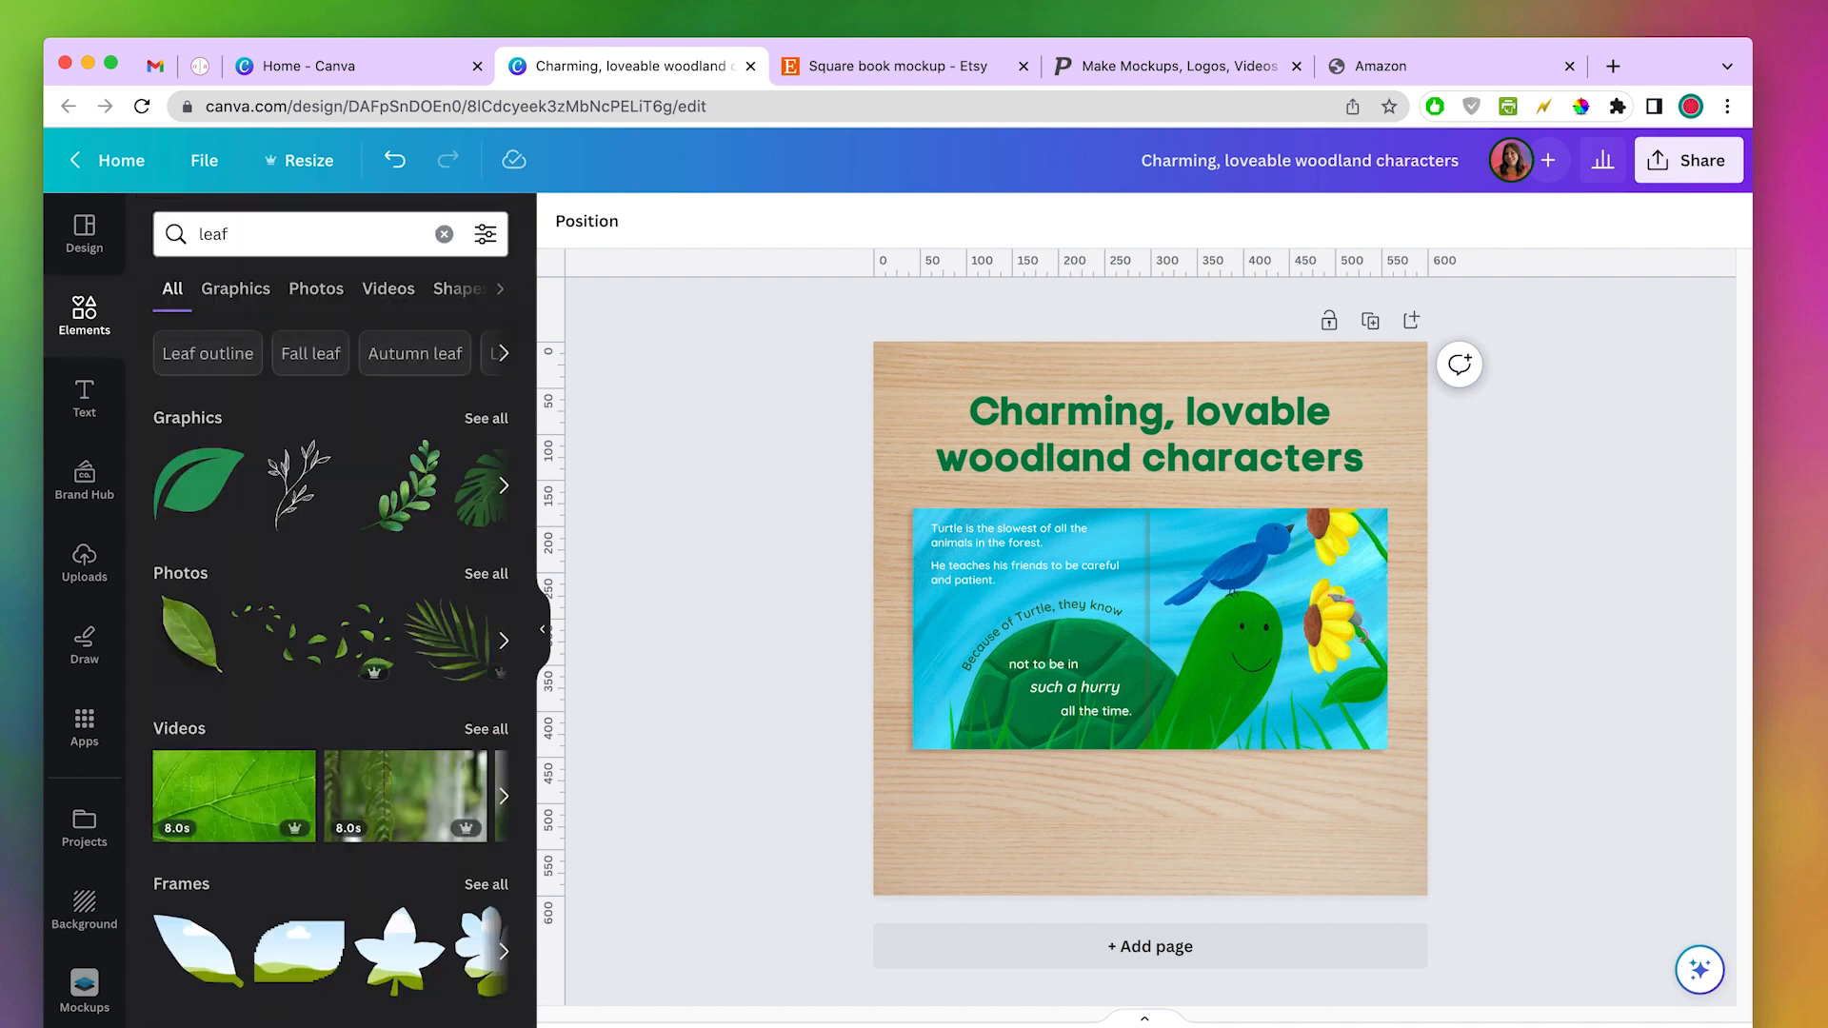
{"action": "left_click", "coordinate": [195, 575]}
- Insert the first green leaf photo, scale it down, and place it near the page's lower-left corner
{"action": "left_click", "coordinate": [202, 455]}
{"action": "left_click_drag", "start_coordinate": [1319, 397], "coordinate": [1110, 666]}
{"action": "left_click_drag", "start_coordinate": [1047, 757], "coordinate": [941, 836]}
- Try a curled leaf and a long-stemmed leaf photo on the page, and delete both
{"action": "left_click_drag", "start_coordinate": [1370, 502], "coordinate": [1168, 709]}
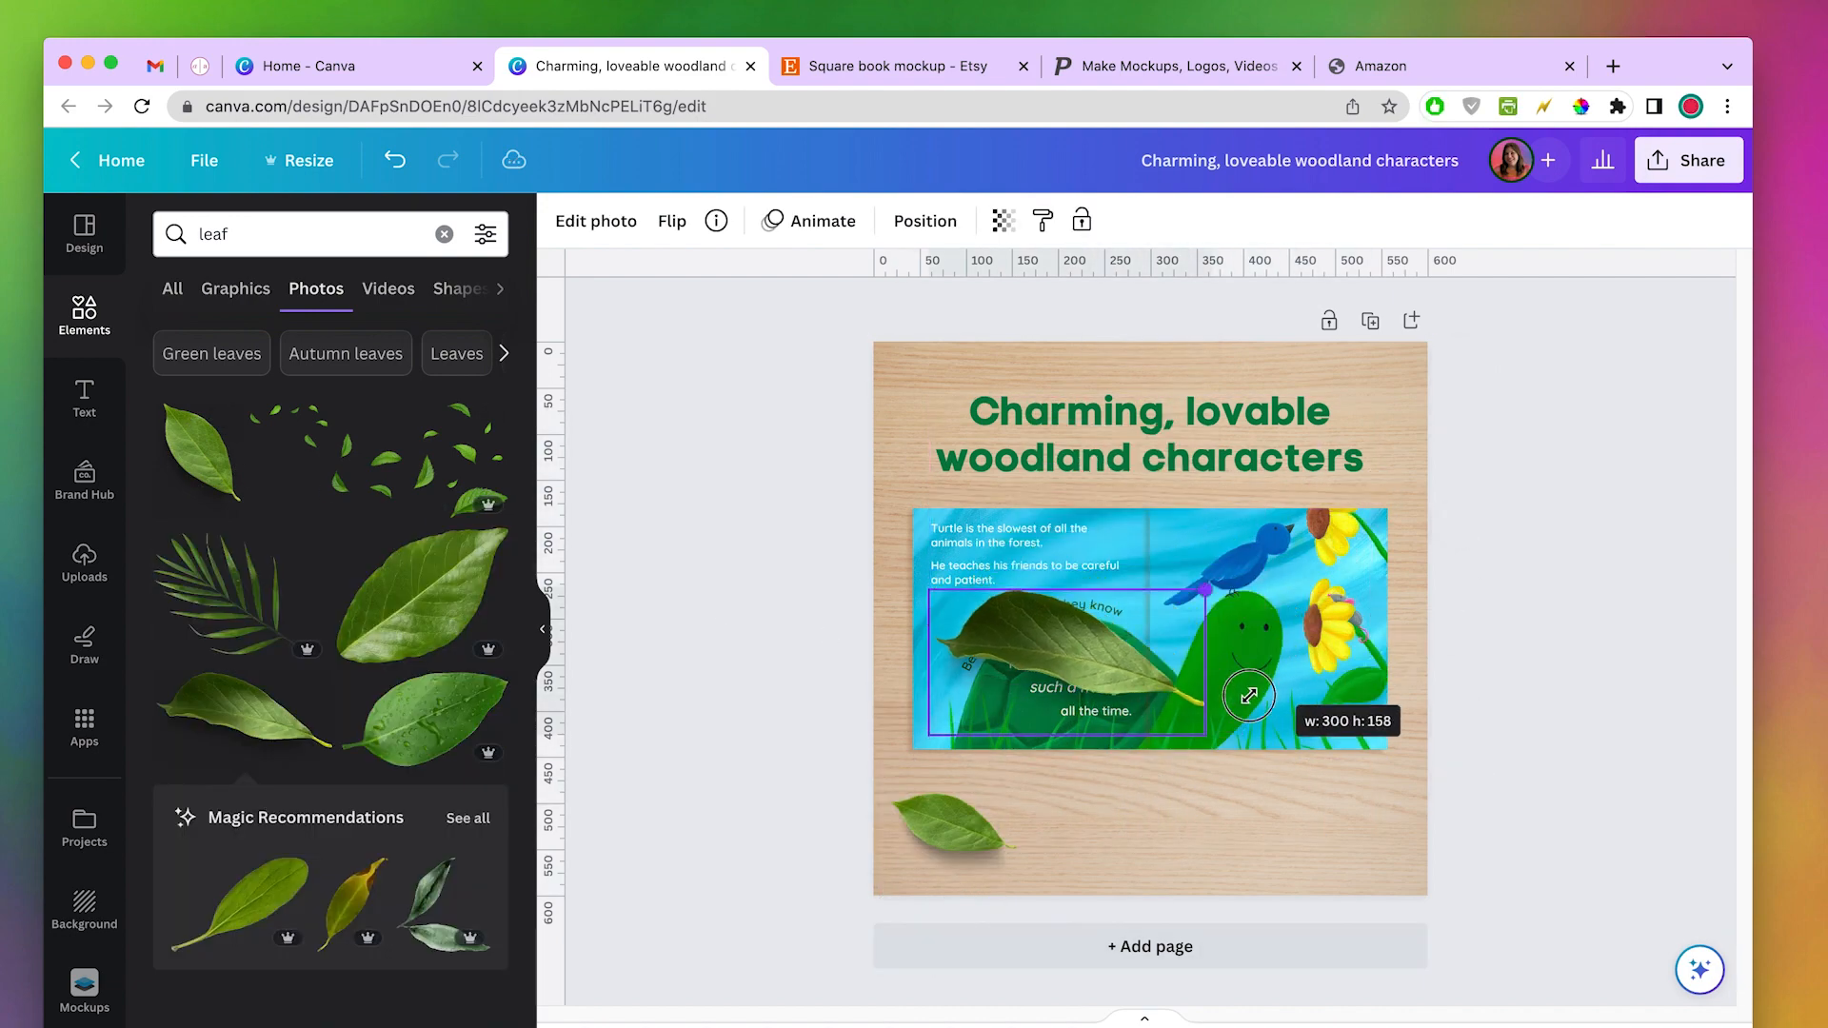
{"action": "left_click_drag", "start_coordinate": [1001, 678], "coordinate": [1236, 814]}
{"action": "left_click_drag", "start_coordinate": [1361, 774], "coordinate": [1314, 798]}
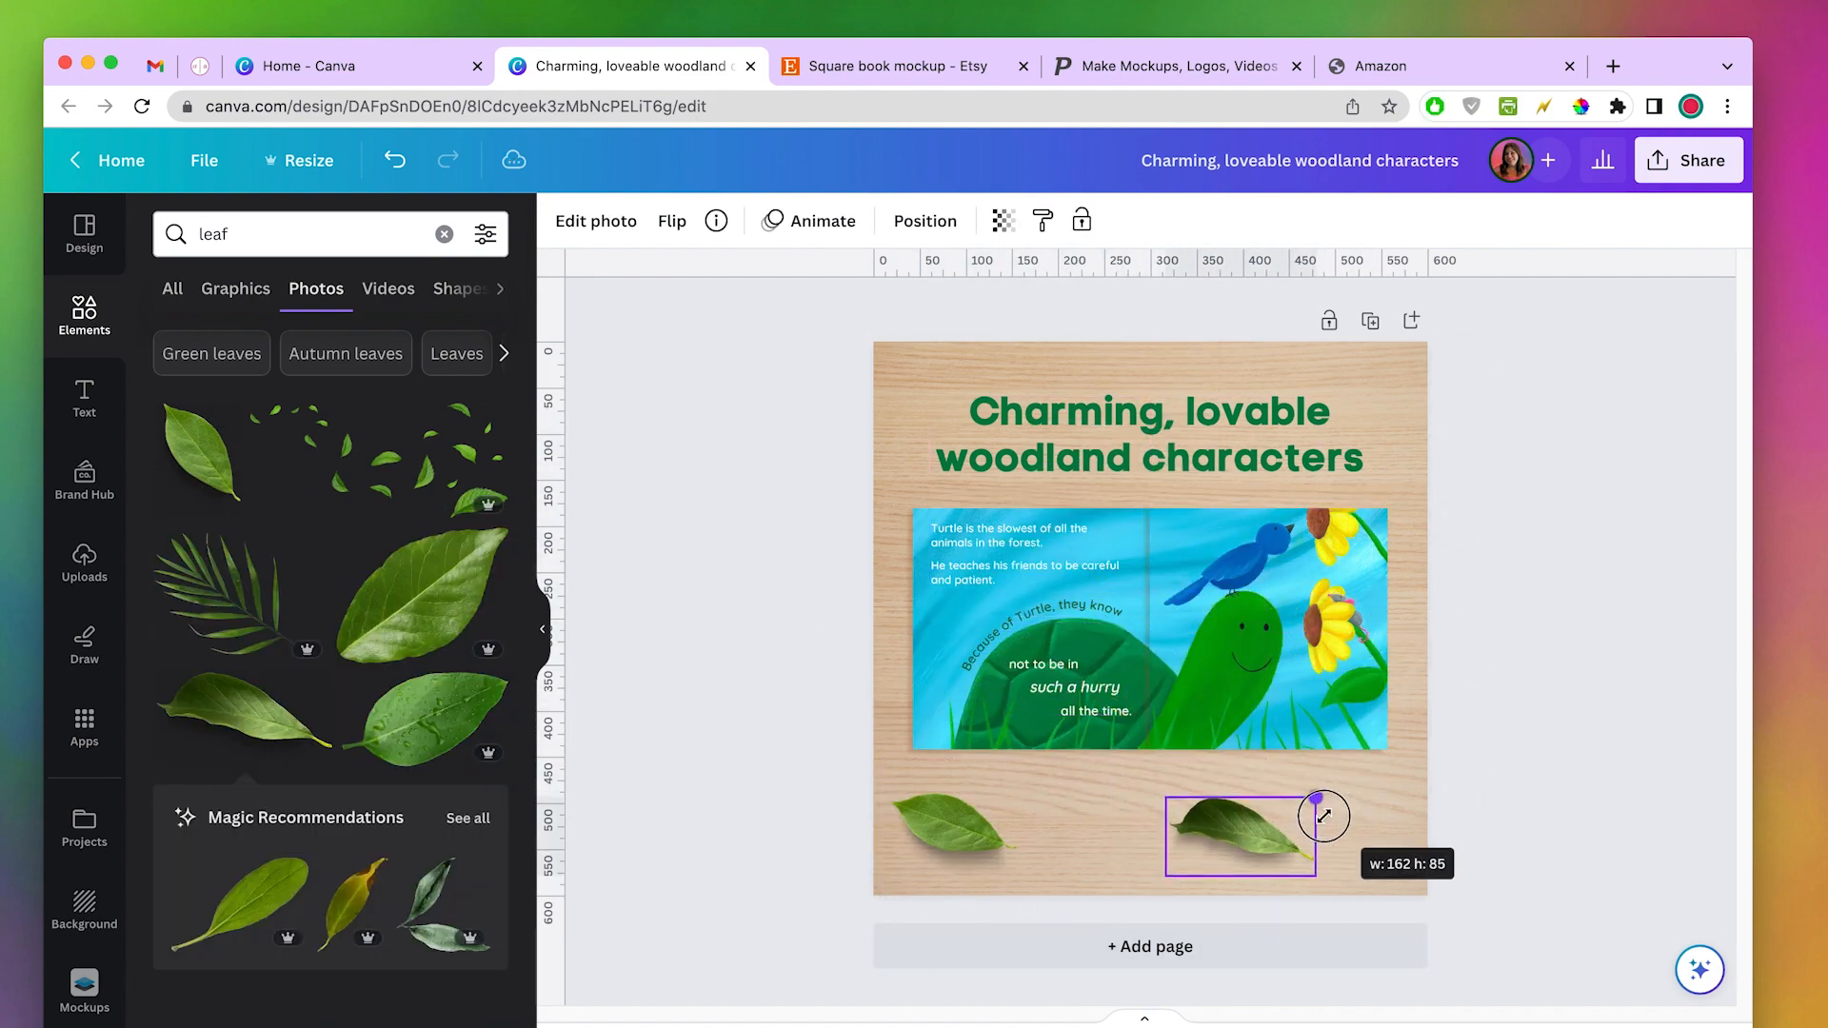
{"action": "left_click_drag", "start_coordinate": [1216, 841], "coordinate": [1054, 822]}
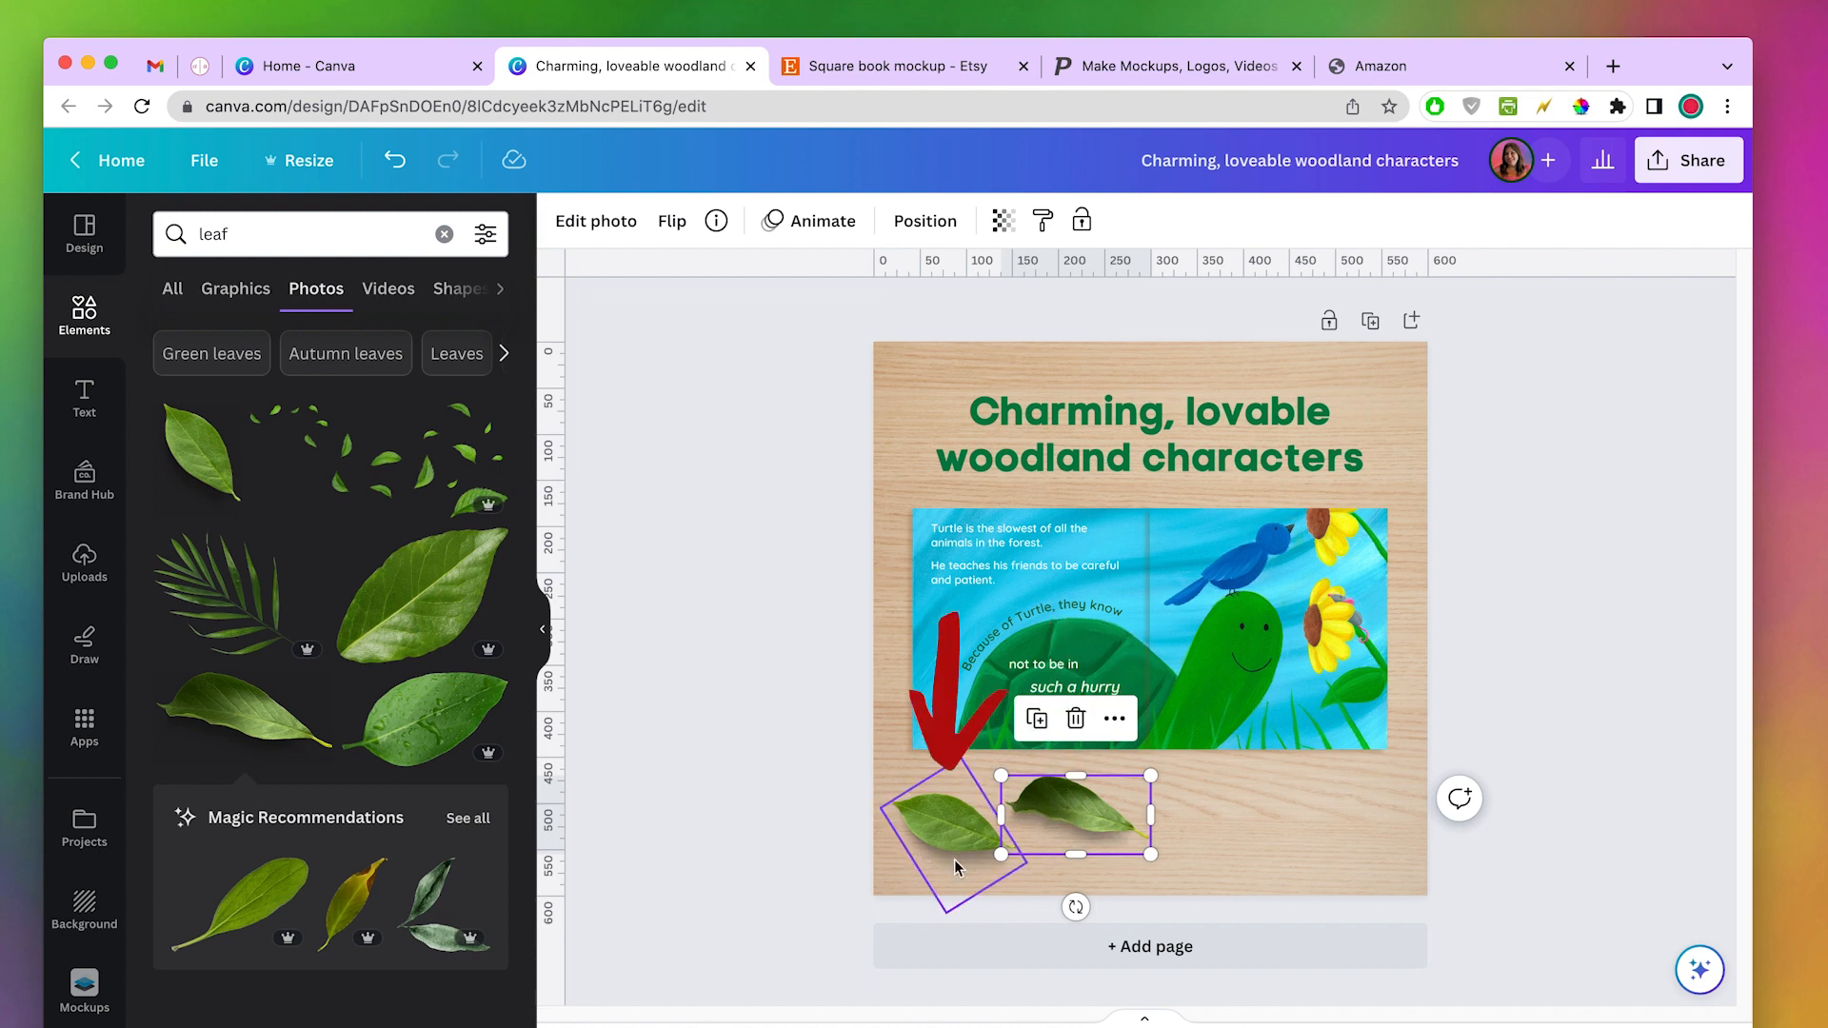
{"action": "key", "text": "Delete"}
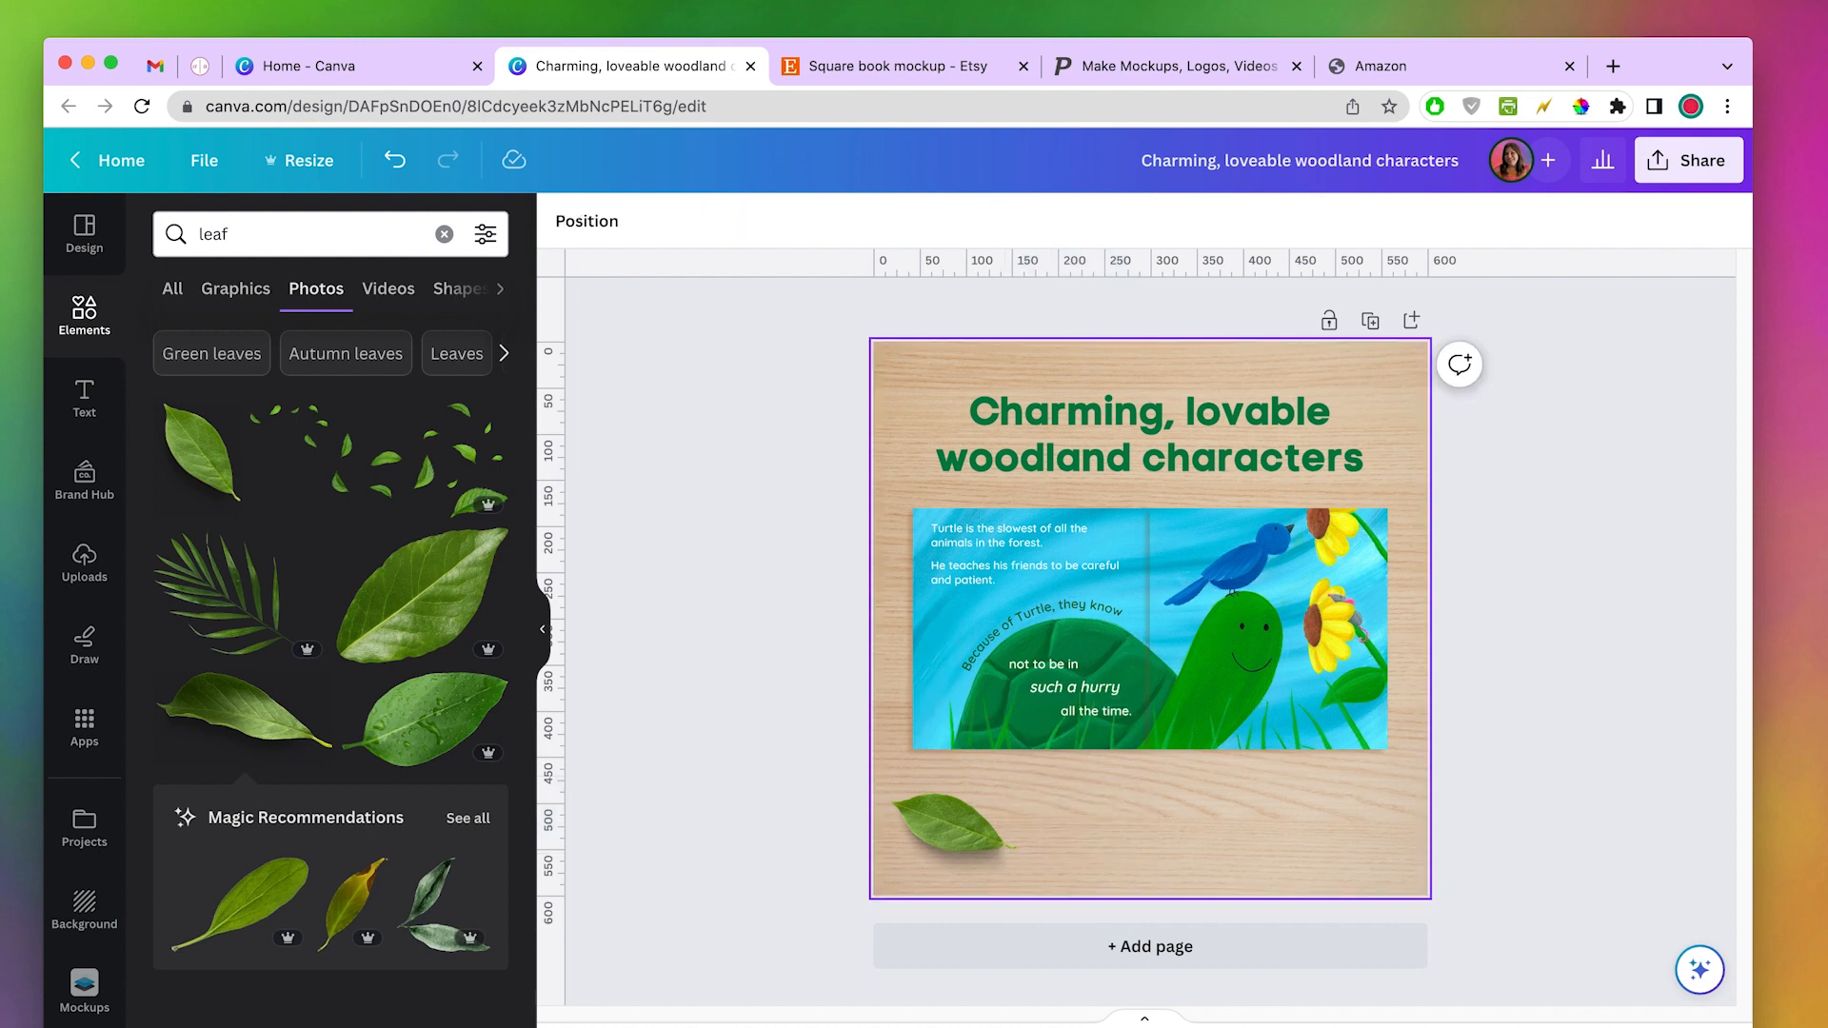
{"action": "scroll", "coordinate": [276, 789], "scroll_direction": "down", "scroll_amount": 1}
{"action": "left_click", "coordinate": [276, 788]}
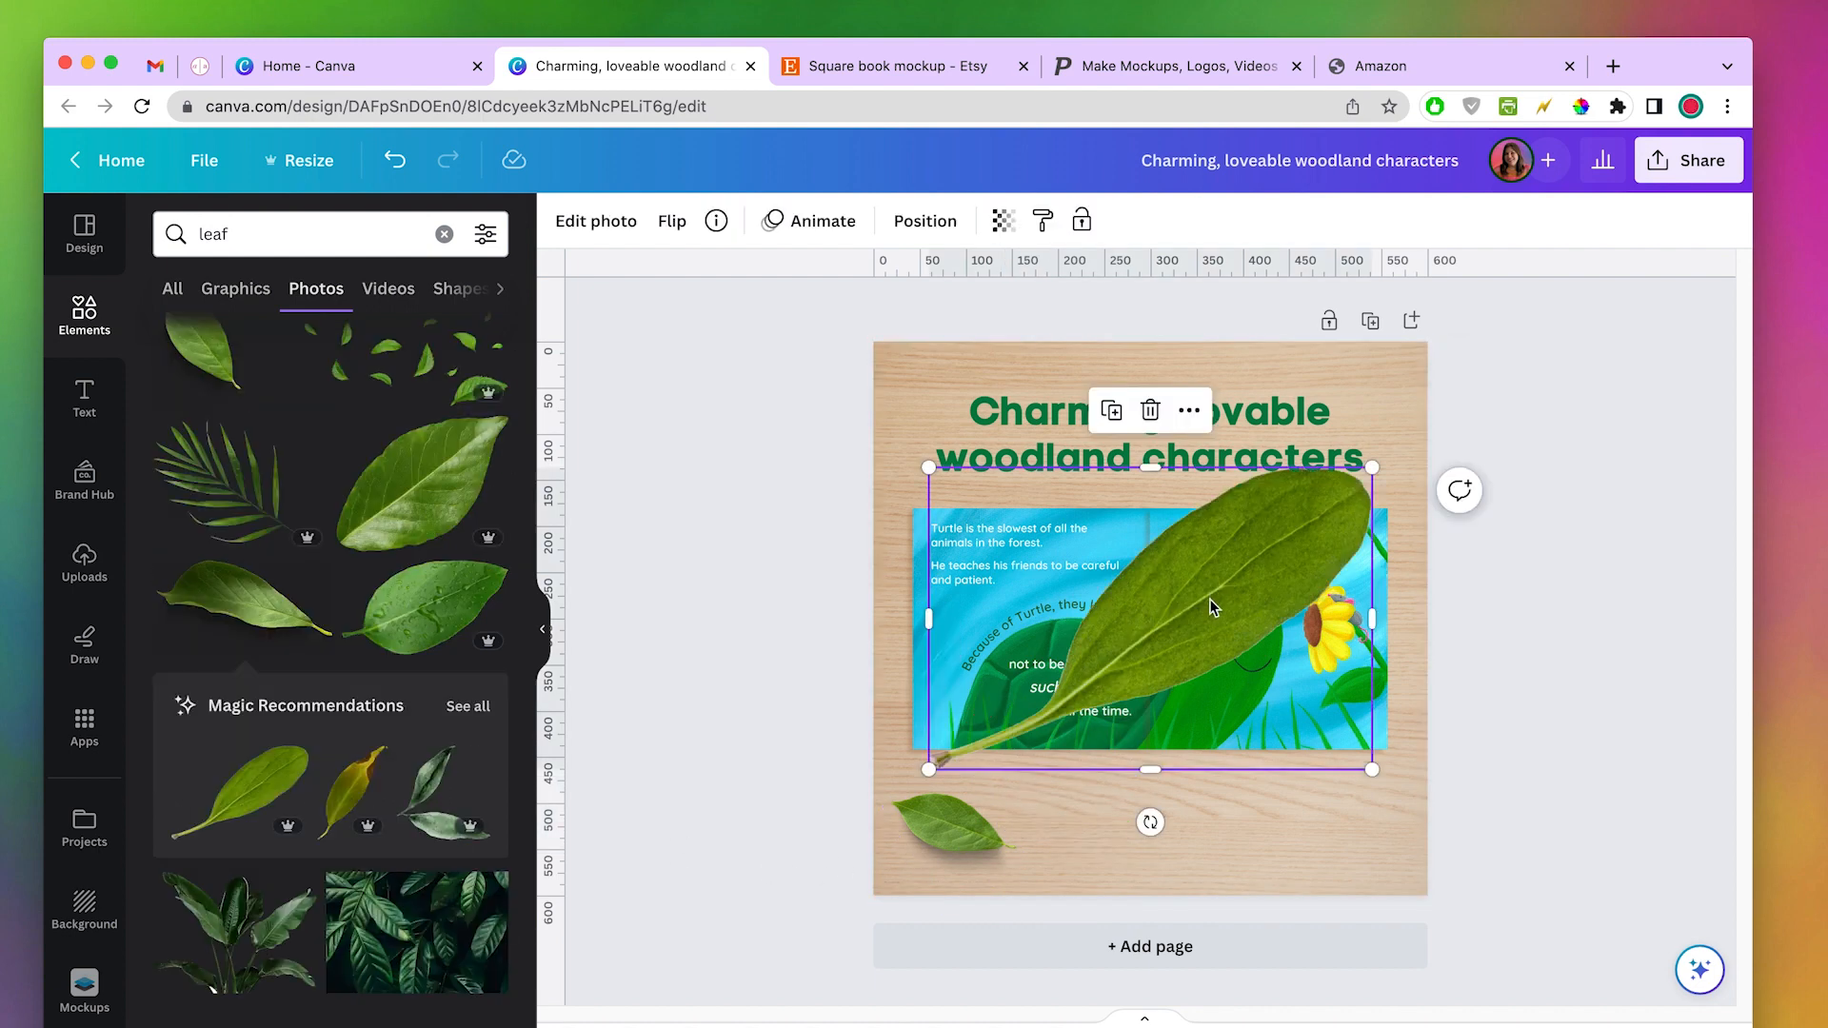
{"action": "left_click_drag", "start_coordinate": [1213, 602], "coordinate": [1255, 731]}
{"action": "key", "text": "Delete"}
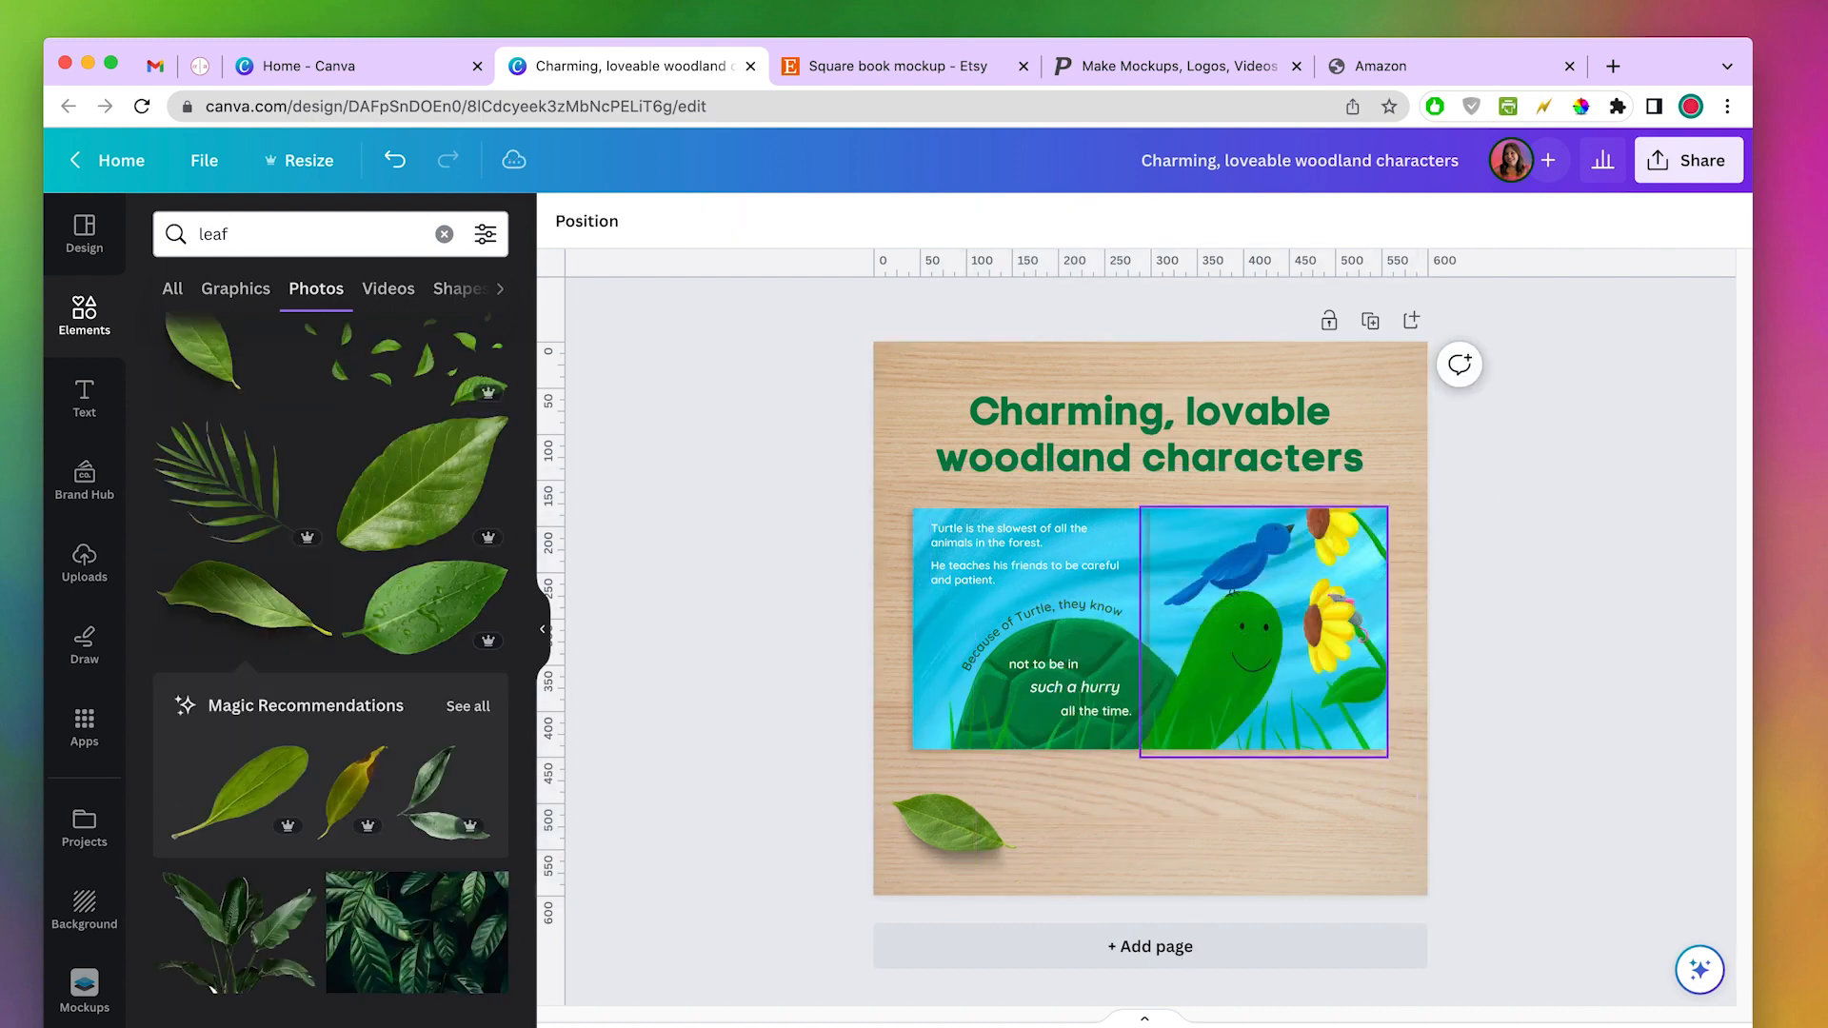
- Add three more small leaf photos: one beside the first leaf, one in the upper-right corner, and one below the right page
{"action": "scroll", "coordinate": [381, 762], "scroll_direction": "down", "scroll_amount": 5}
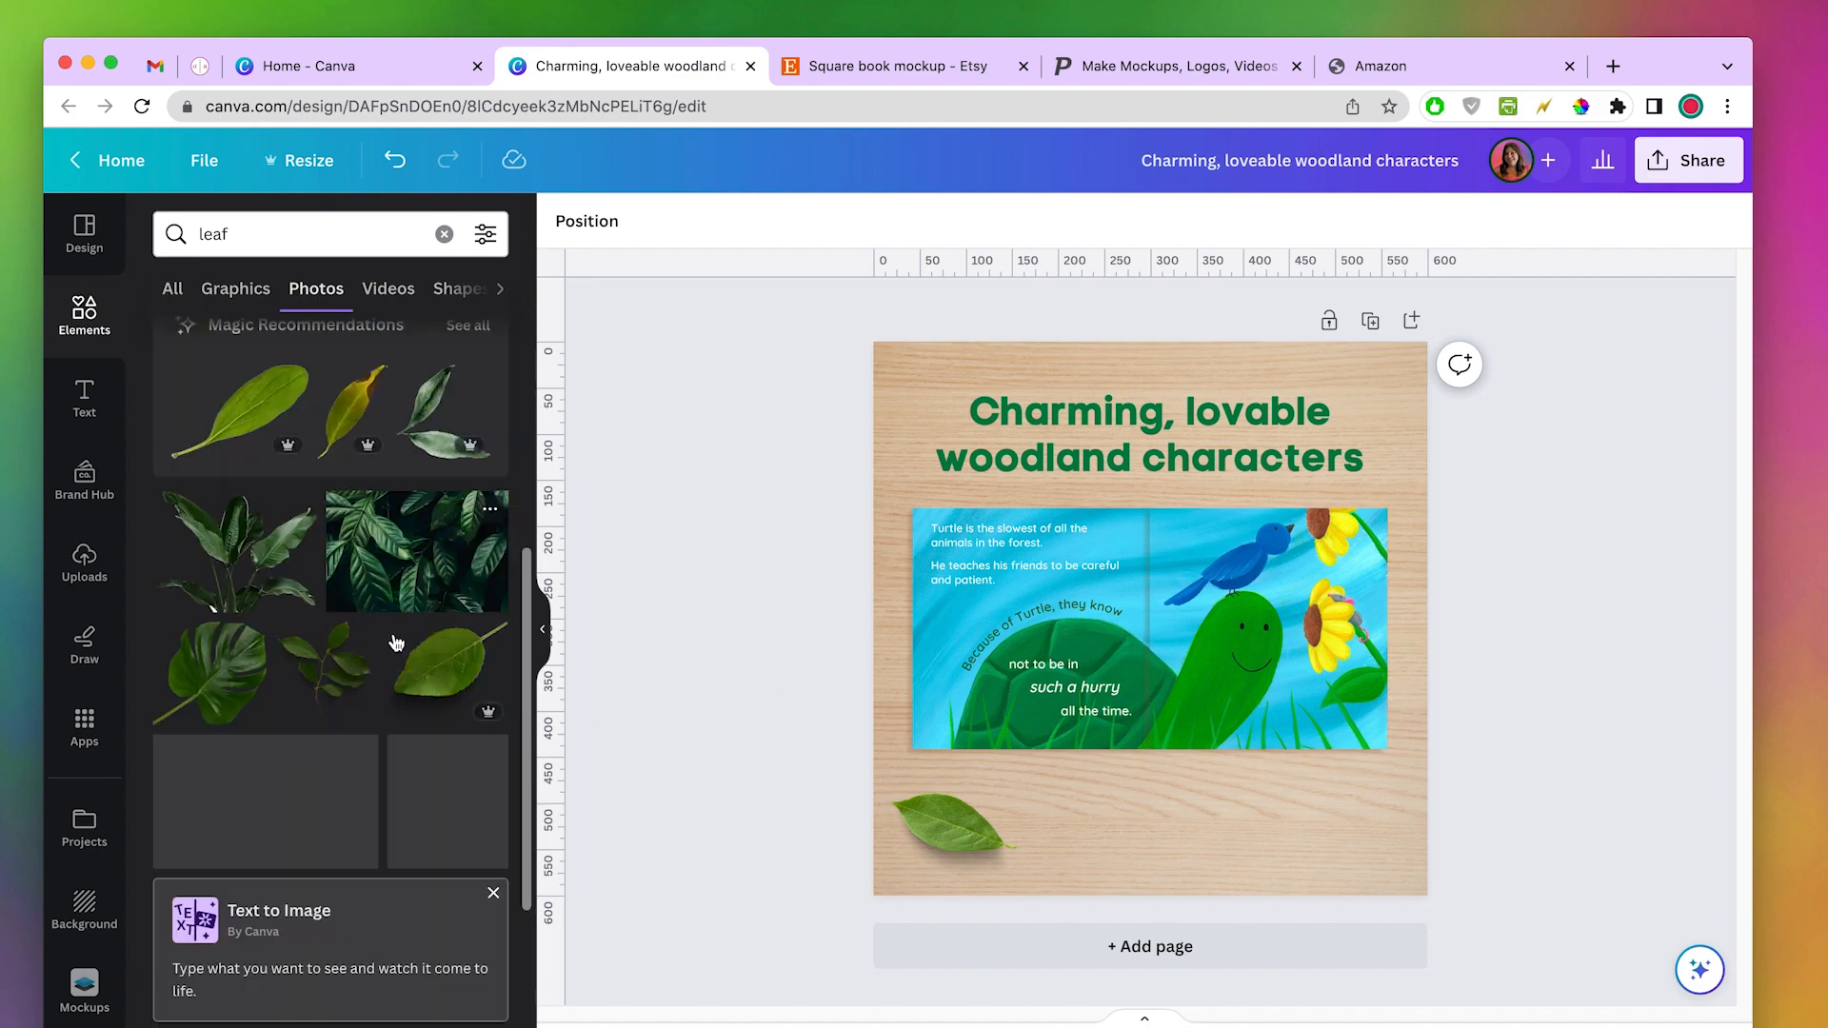
{"action": "left_click_drag", "start_coordinate": [396, 641], "coordinate": [1048, 841]}
{"action": "left_click", "coordinate": [371, 653]}
{"action": "left_click_drag", "start_coordinate": [1366, 398], "coordinate": [1106, 669]}
{"action": "left_click_drag", "start_coordinate": [1018, 721], "coordinate": [1275, 757]}
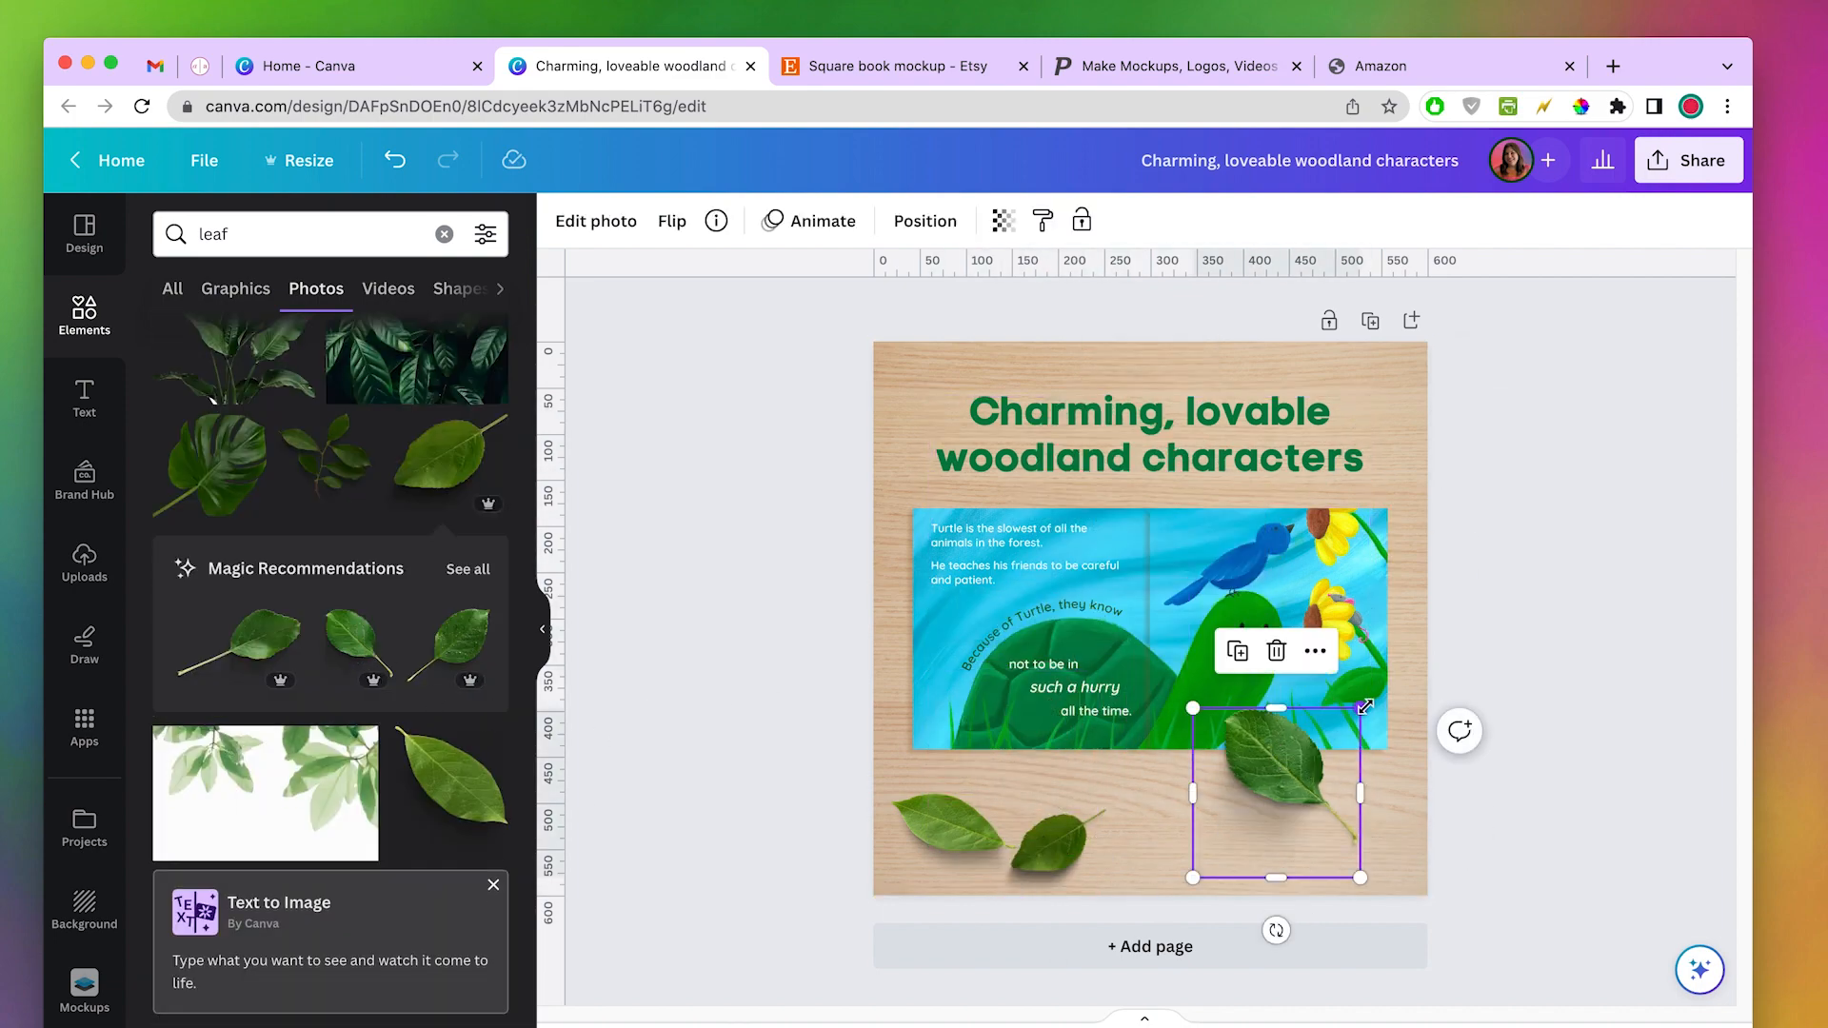
{"action": "left_click_drag", "start_coordinate": [1363, 705], "coordinate": [1301, 769]}
{"action": "left_click_drag", "start_coordinate": [1262, 795], "coordinate": [1390, 384]}
{"action": "left_click_drag", "start_coordinate": [1066, 741], "coordinate": [1236, 714]}
{"action": "left_click_drag", "start_coordinate": [1297, 773], "coordinate": [1334, 788]}
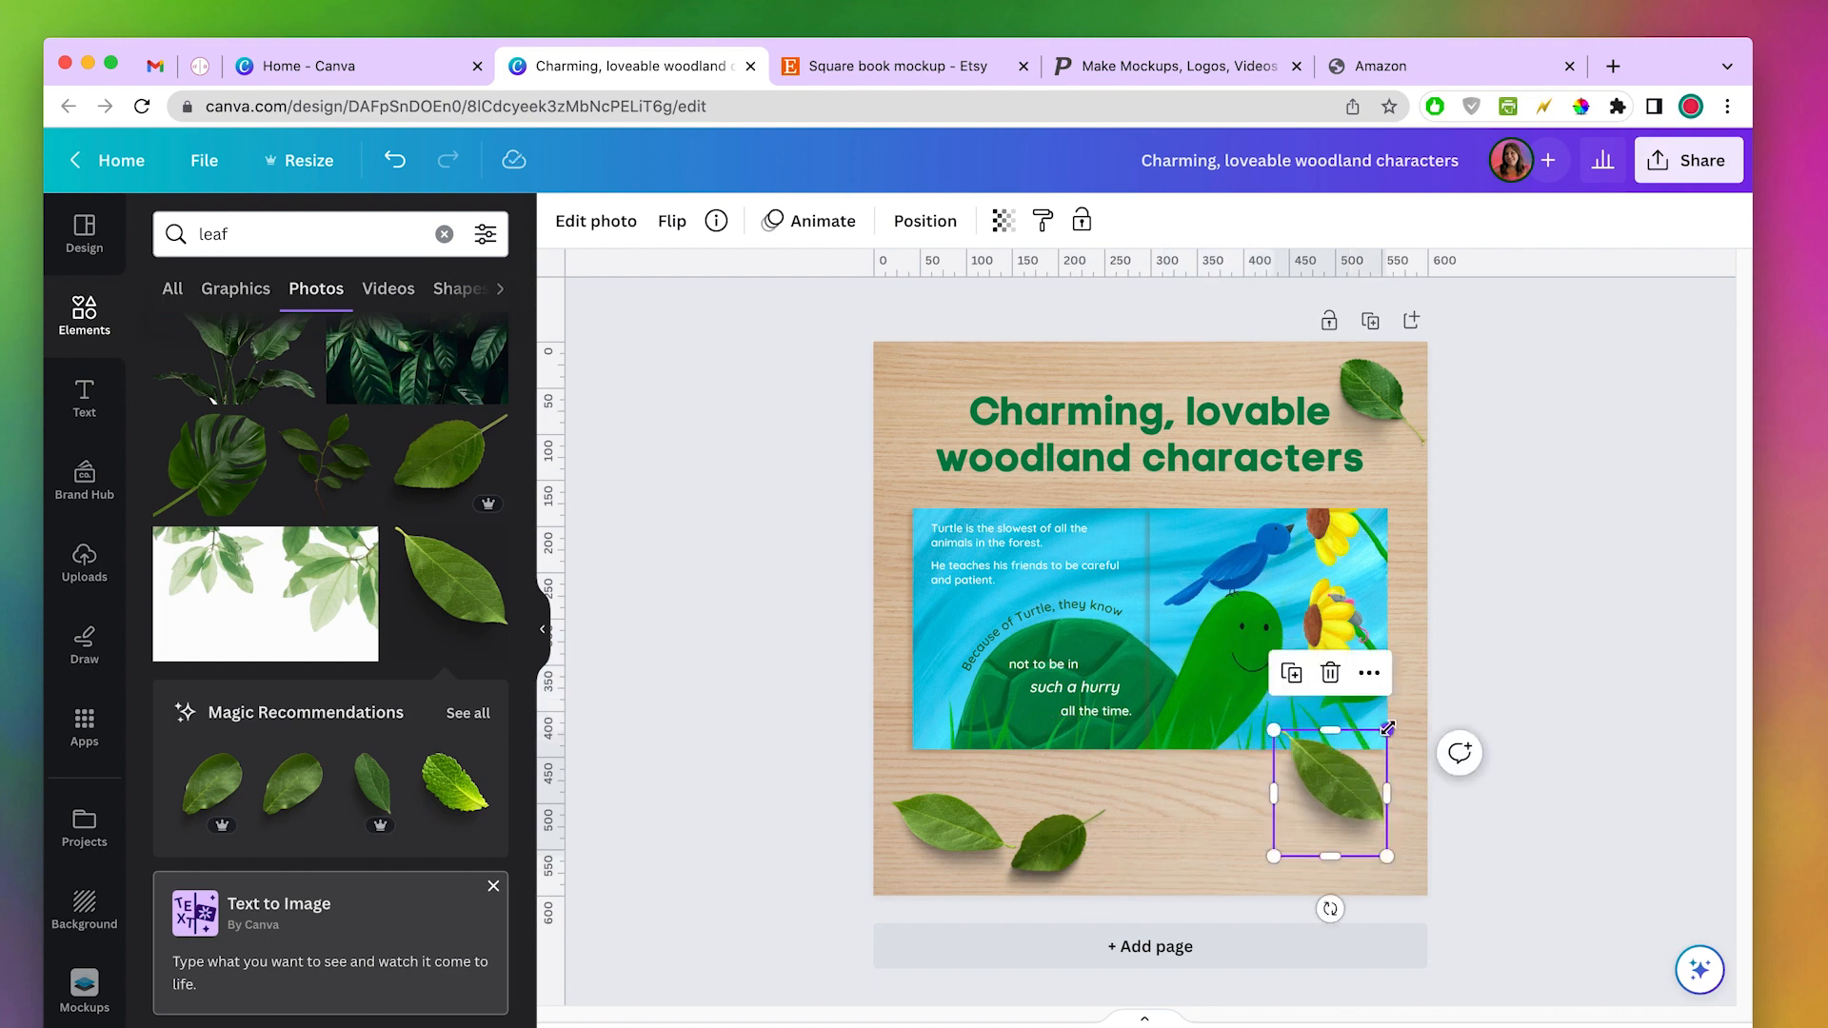
- Scale down the three leaf photos on the lower part of the page
{"action": "left_click_drag", "start_coordinate": [1273, 728], "coordinate": [1308, 766]}
{"action": "left_click", "coordinate": [1051, 844]}
{"action": "left_click_drag", "start_coordinate": [1109, 808], "coordinate": [1089, 823]}
{"action": "left_click", "coordinate": [945, 822]}
{"action": "left_click_drag", "start_coordinate": [1048, 855], "coordinate": [1038, 843]}
{"action": "left_click", "coordinate": [746, 736]}
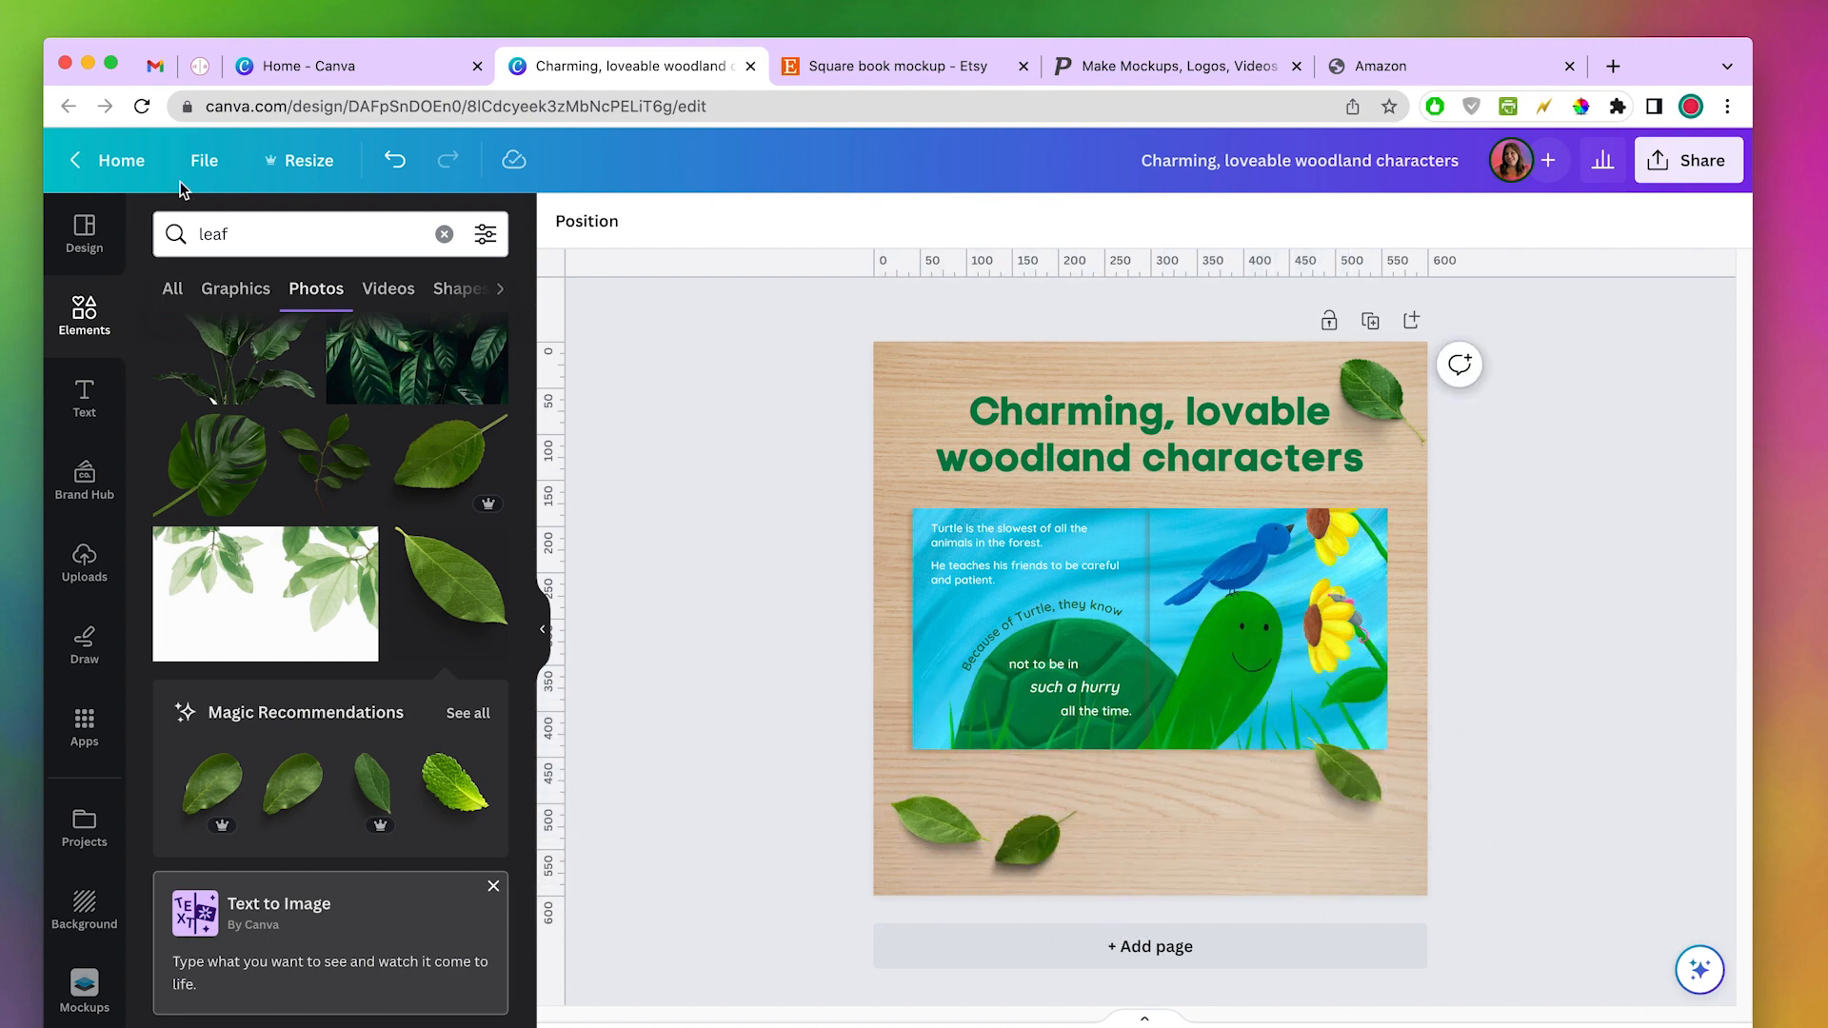
- Search the photos for "flower" and place a small sunflower in the page's lower-left corner, moving the leaf out beside it
{"action": "left_click", "coordinate": [237, 233]}
{"action": "double_click", "coordinate": [215, 235]}
{"action": "type", "text": "flower"}
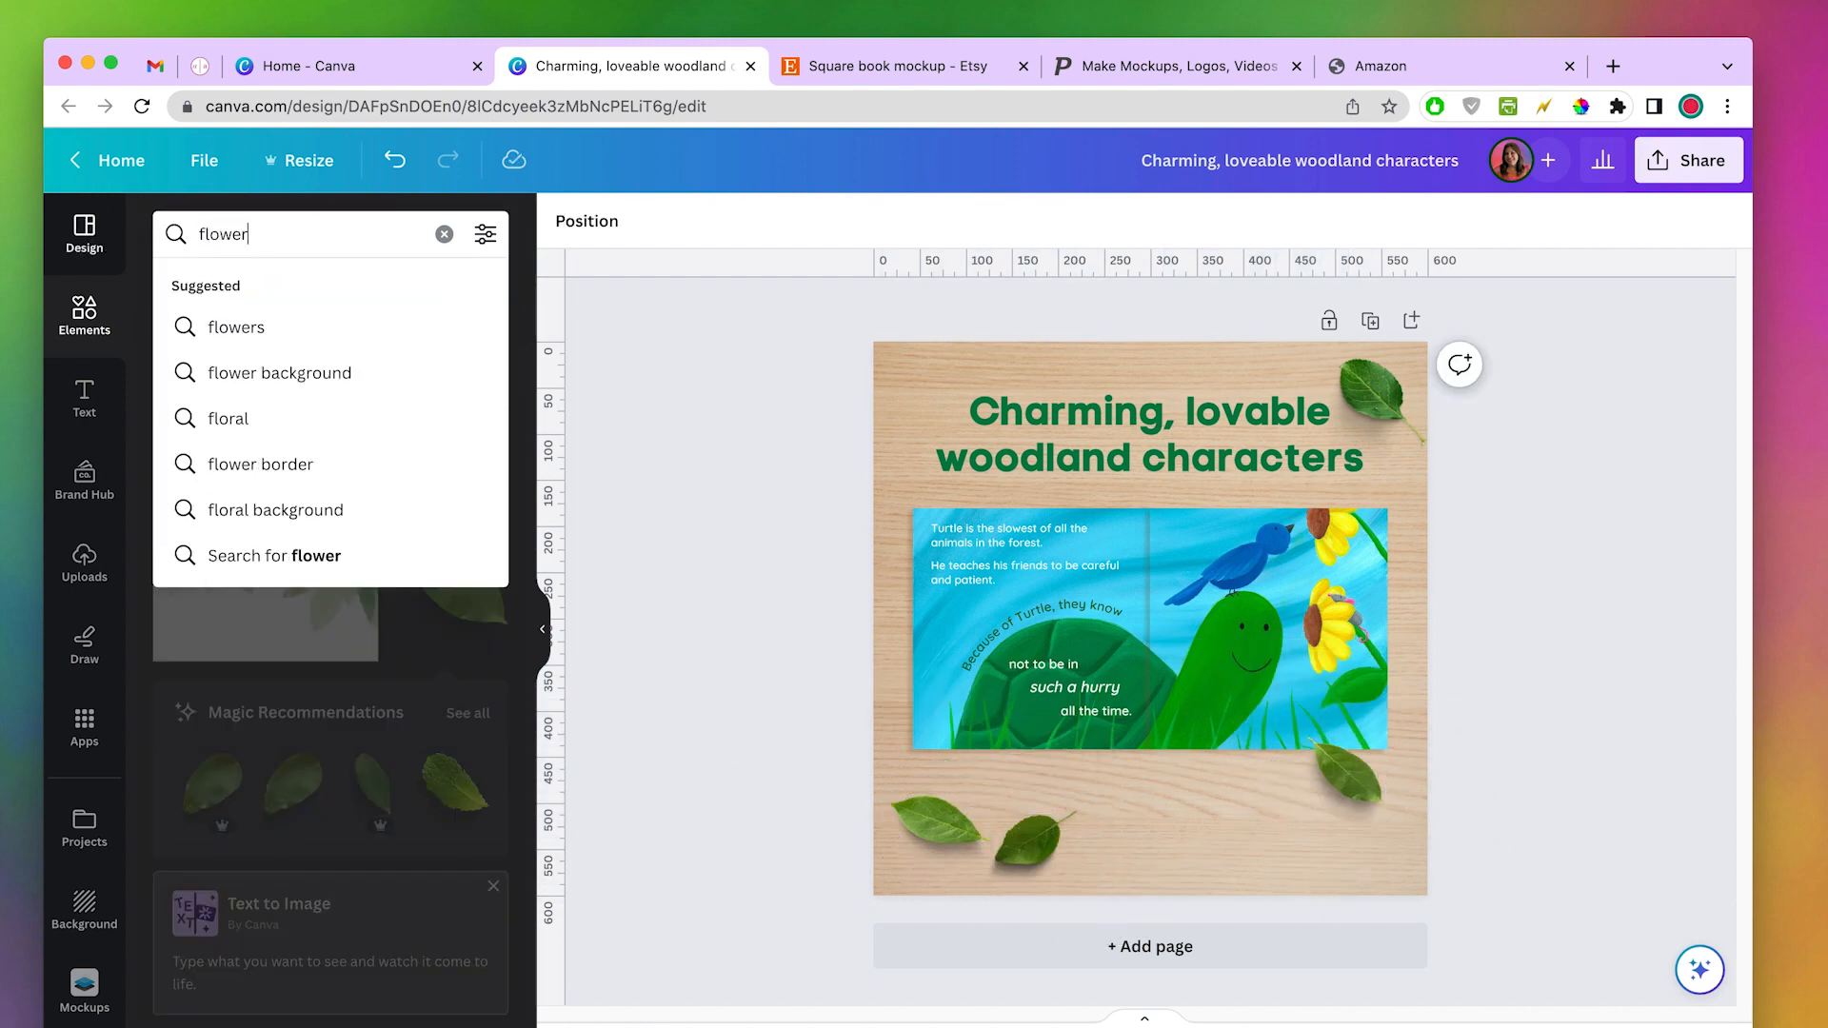
{"action": "key", "text": "Return"}
{"action": "scroll", "coordinate": [410, 657], "scroll_direction": "down", "scroll_amount": 4}
{"action": "left_click", "coordinate": [428, 646]}
{"action": "left_click_drag", "start_coordinate": [1374, 398], "coordinate": [1179, 814]}
{"action": "left_click_drag", "start_coordinate": [993, 767], "coordinate": [942, 821]}
{"action": "left_click_drag", "start_coordinate": [938, 830], "coordinate": [1038, 852]}
- Insert the daisy cluster photo in the page's lower-right corner and rearrange the leaves around both flowers
{"action": "left_click", "coordinate": [249, 636]}
{"action": "left_click_drag", "start_coordinate": [1371, 434], "coordinate": [1141, 751]}
{"action": "left_click_drag", "start_coordinate": [1008, 740], "coordinate": [1248, 854]}
{"action": "left_click_drag", "start_coordinate": [1323, 791], "coordinate": [1398, 729]}
{"action": "left_click_drag", "start_coordinate": [1288, 841], "coordinate": [1362, 878]}
{"action": "left_click_drag", "start_coordinate": [1095, 800], "coordinate": [1323, 802]}
{"action": "left_click_drag", "start_coordinate": [1306, 798], "coordinate": [1072, 789]}
- Insert a single daisy photo and place it partly off the page in the upper-left corner
{"action": "left_click", "coordinate": [219, 854]}
{"action": "left_click_drag", "start_coordinate": [1343, 399], "coordinate": [1008, 739]}
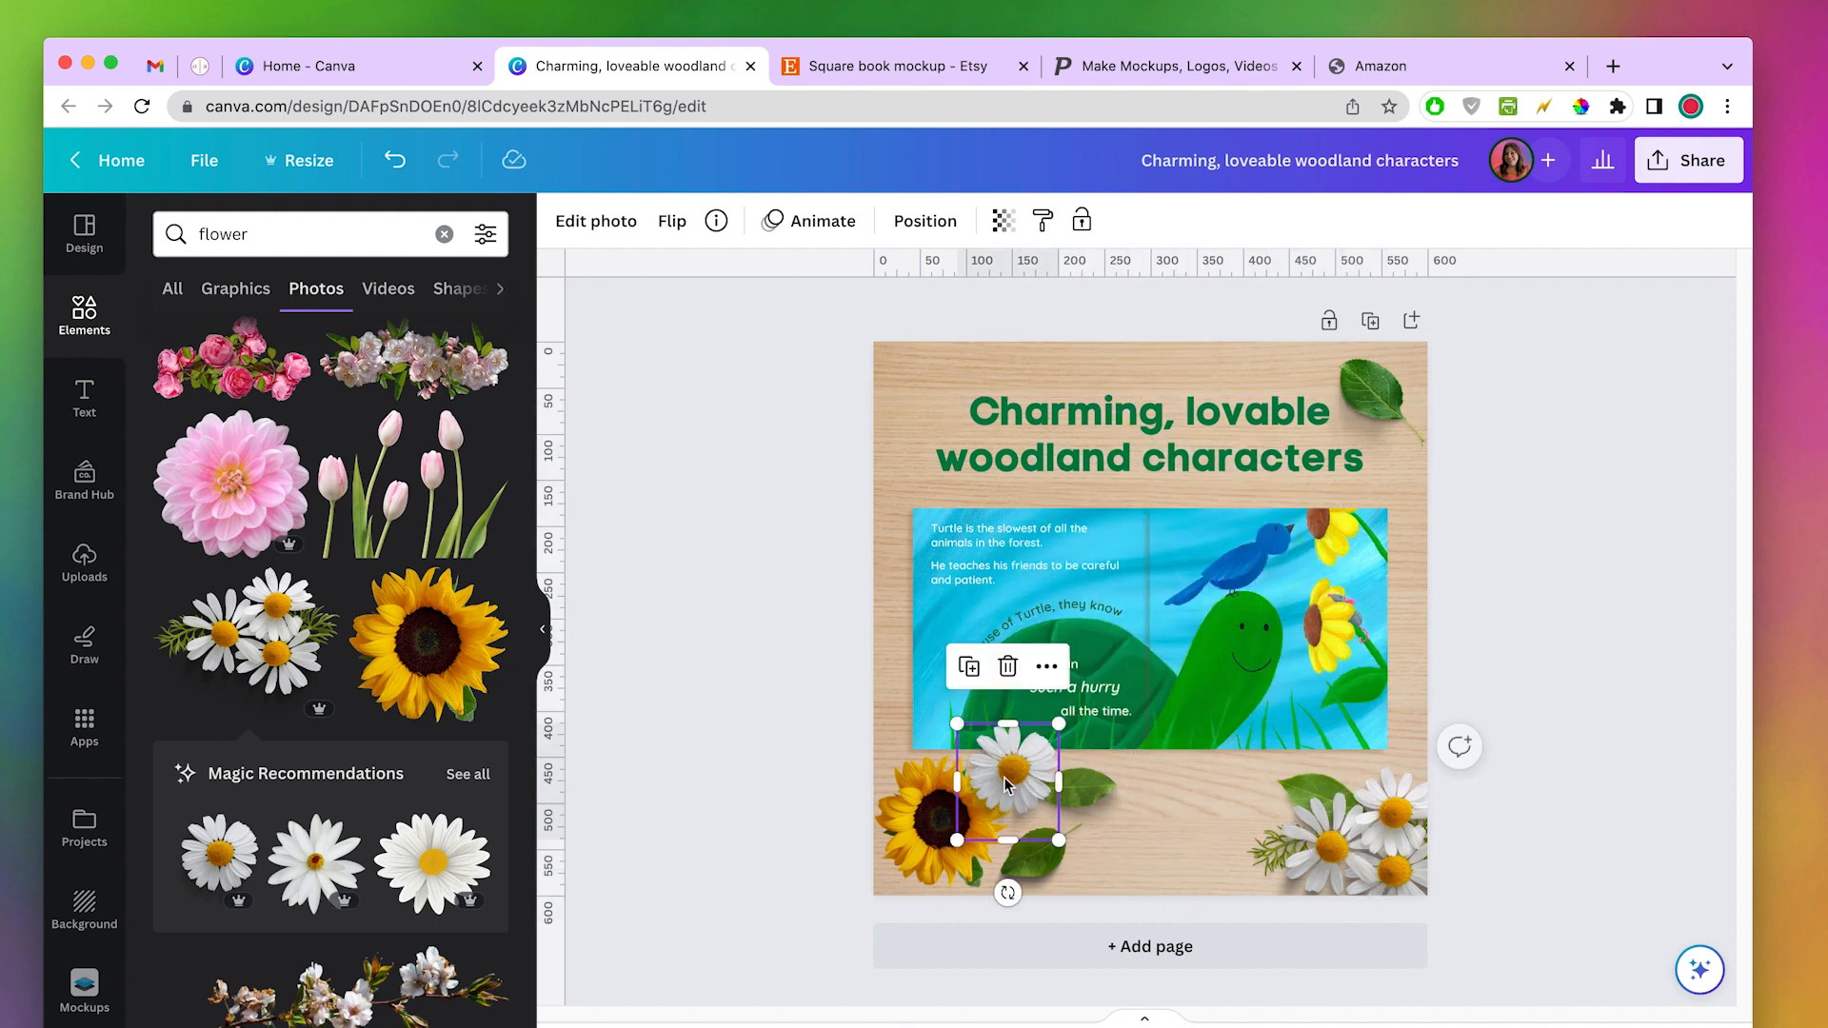
{"action": "left_click_drag", "start_coordinate": [944, 800], "coordinate": [895, 369]}
{"action": "left_click", "coordinate": [1502, 601]}
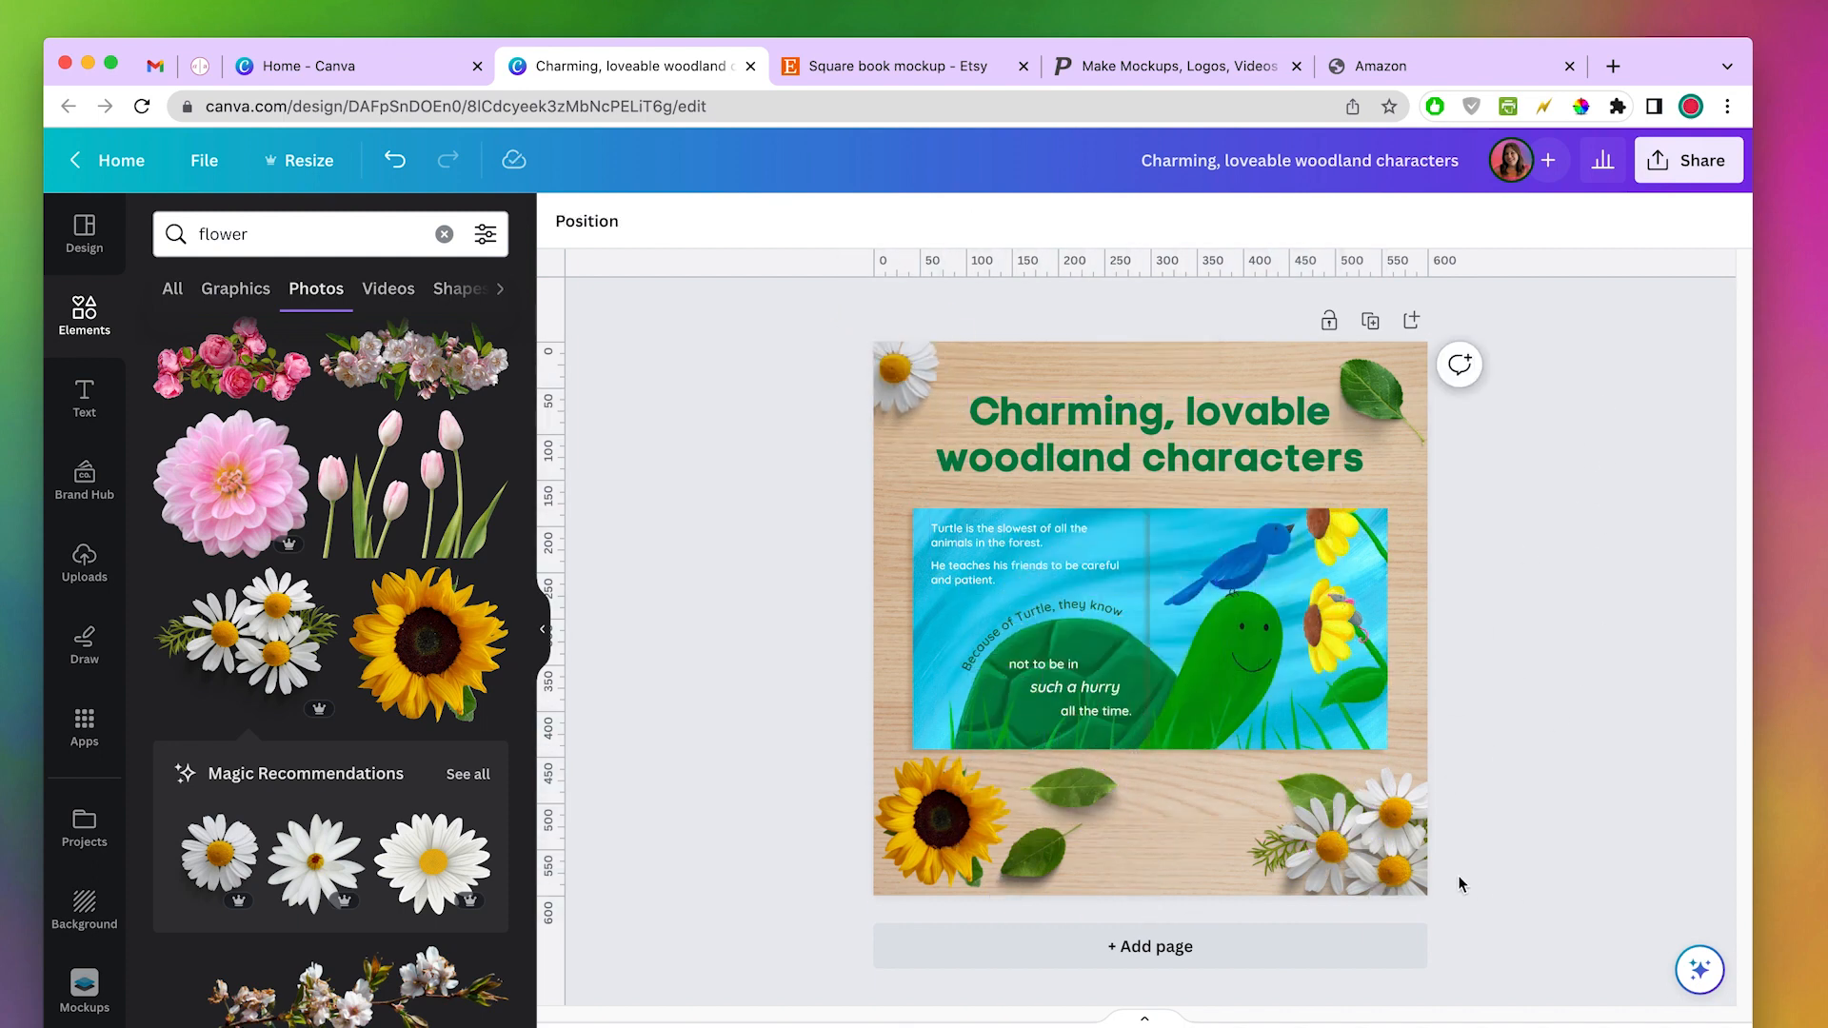
- Add a second page, place the two uploaded Bluebird and fox pages as one spread, and tilt it slightly counterclockwise
{"action": "left_click", "coordinate": [1133, 952]}
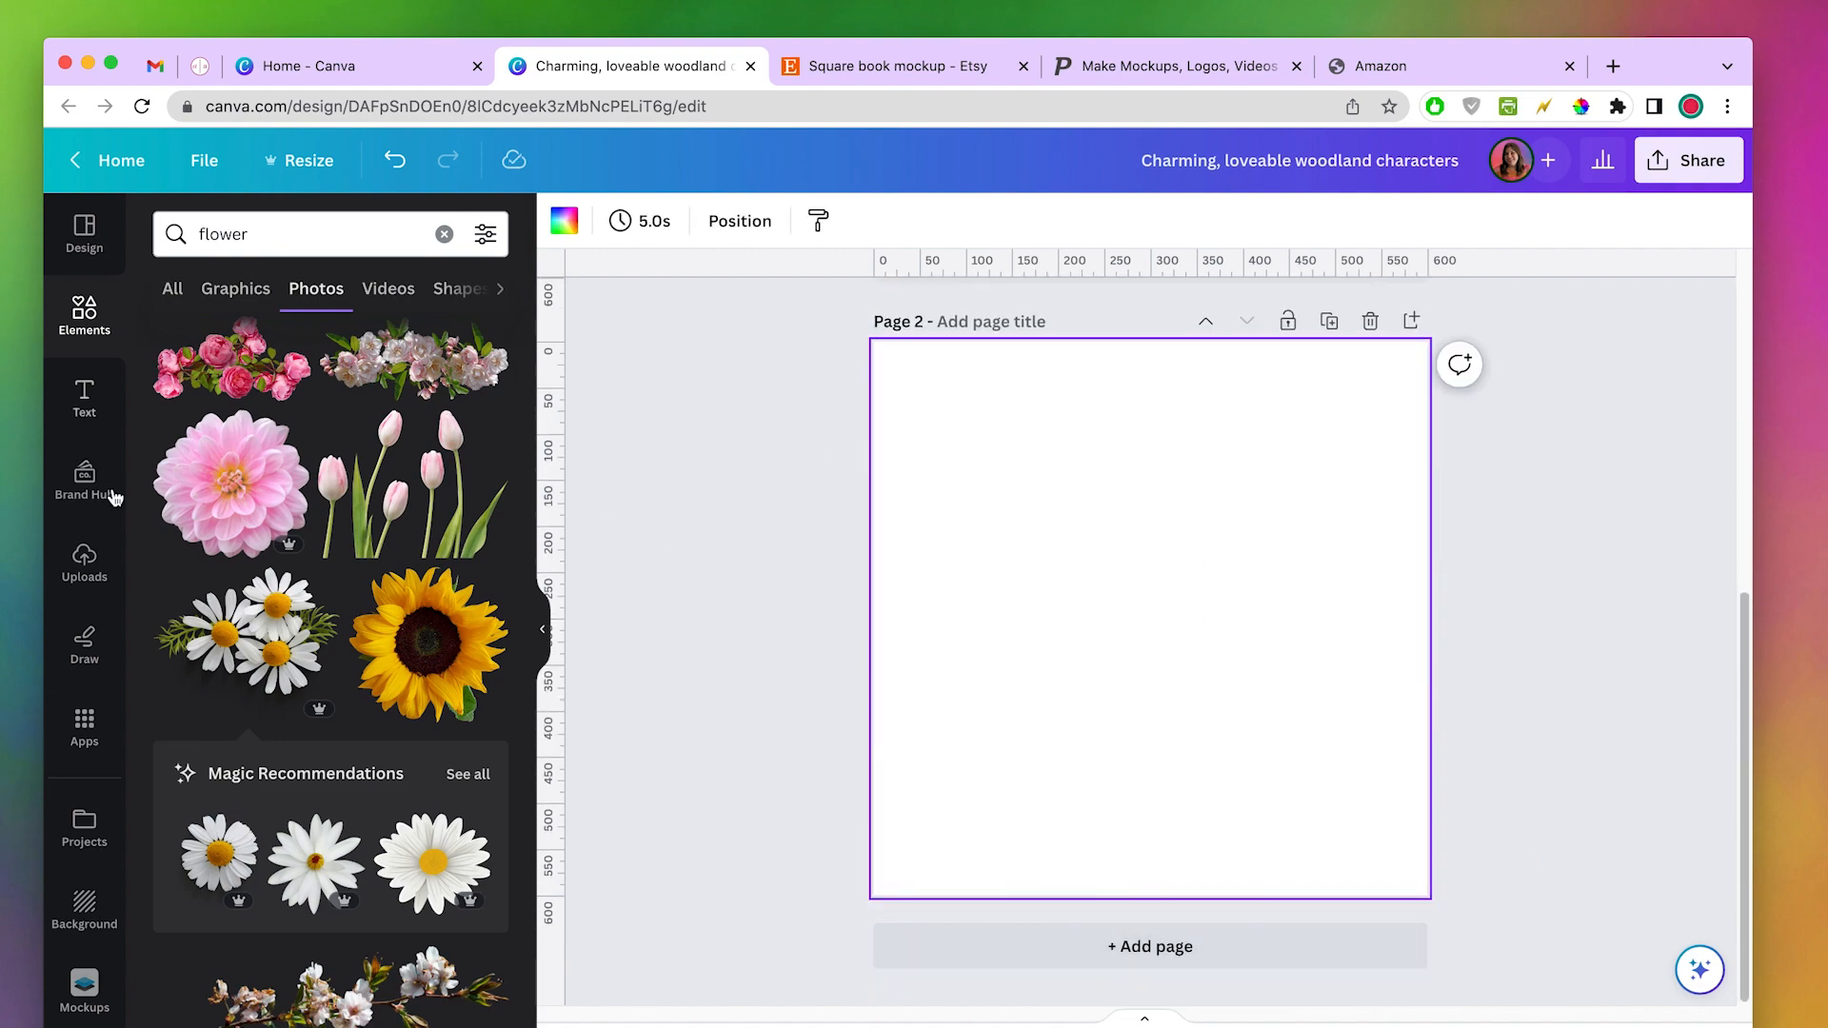
{"action": "left_click", "coordinate": [85, 563]}
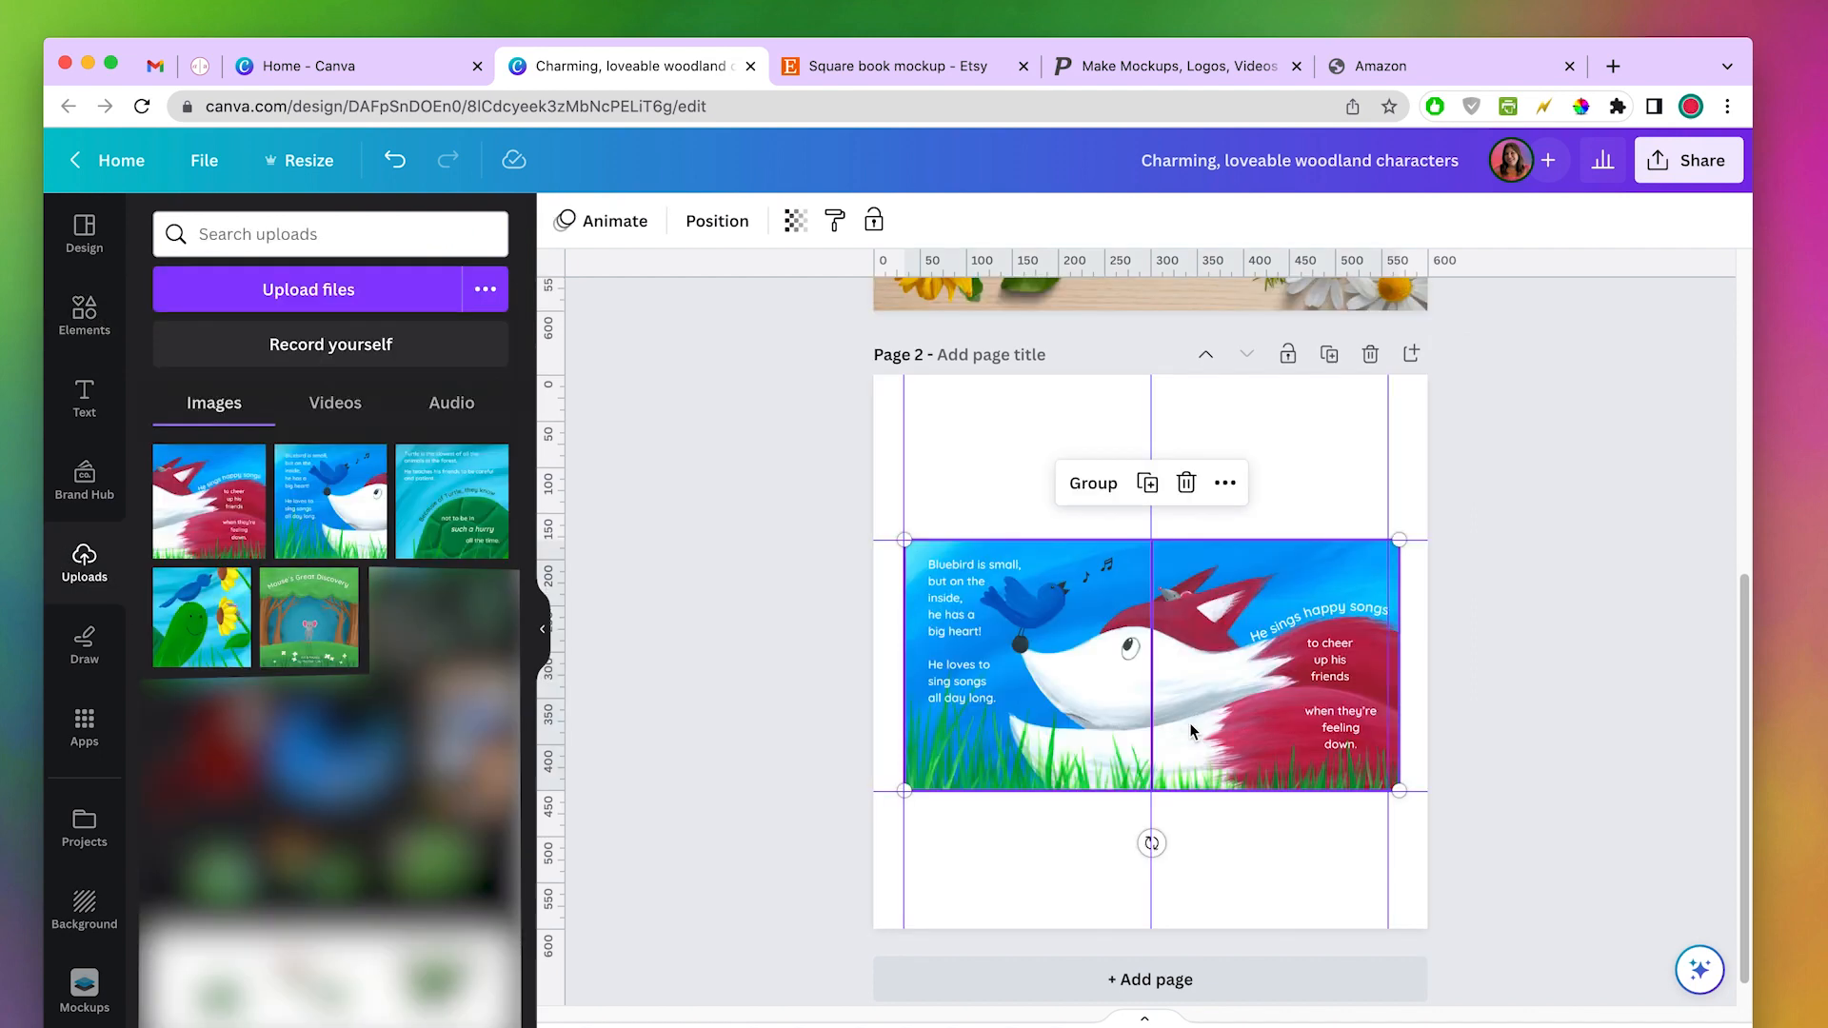
{"action": "left_click_drag", "start_coordinate": [1152, 843], "coordinate": [1162, 840]}
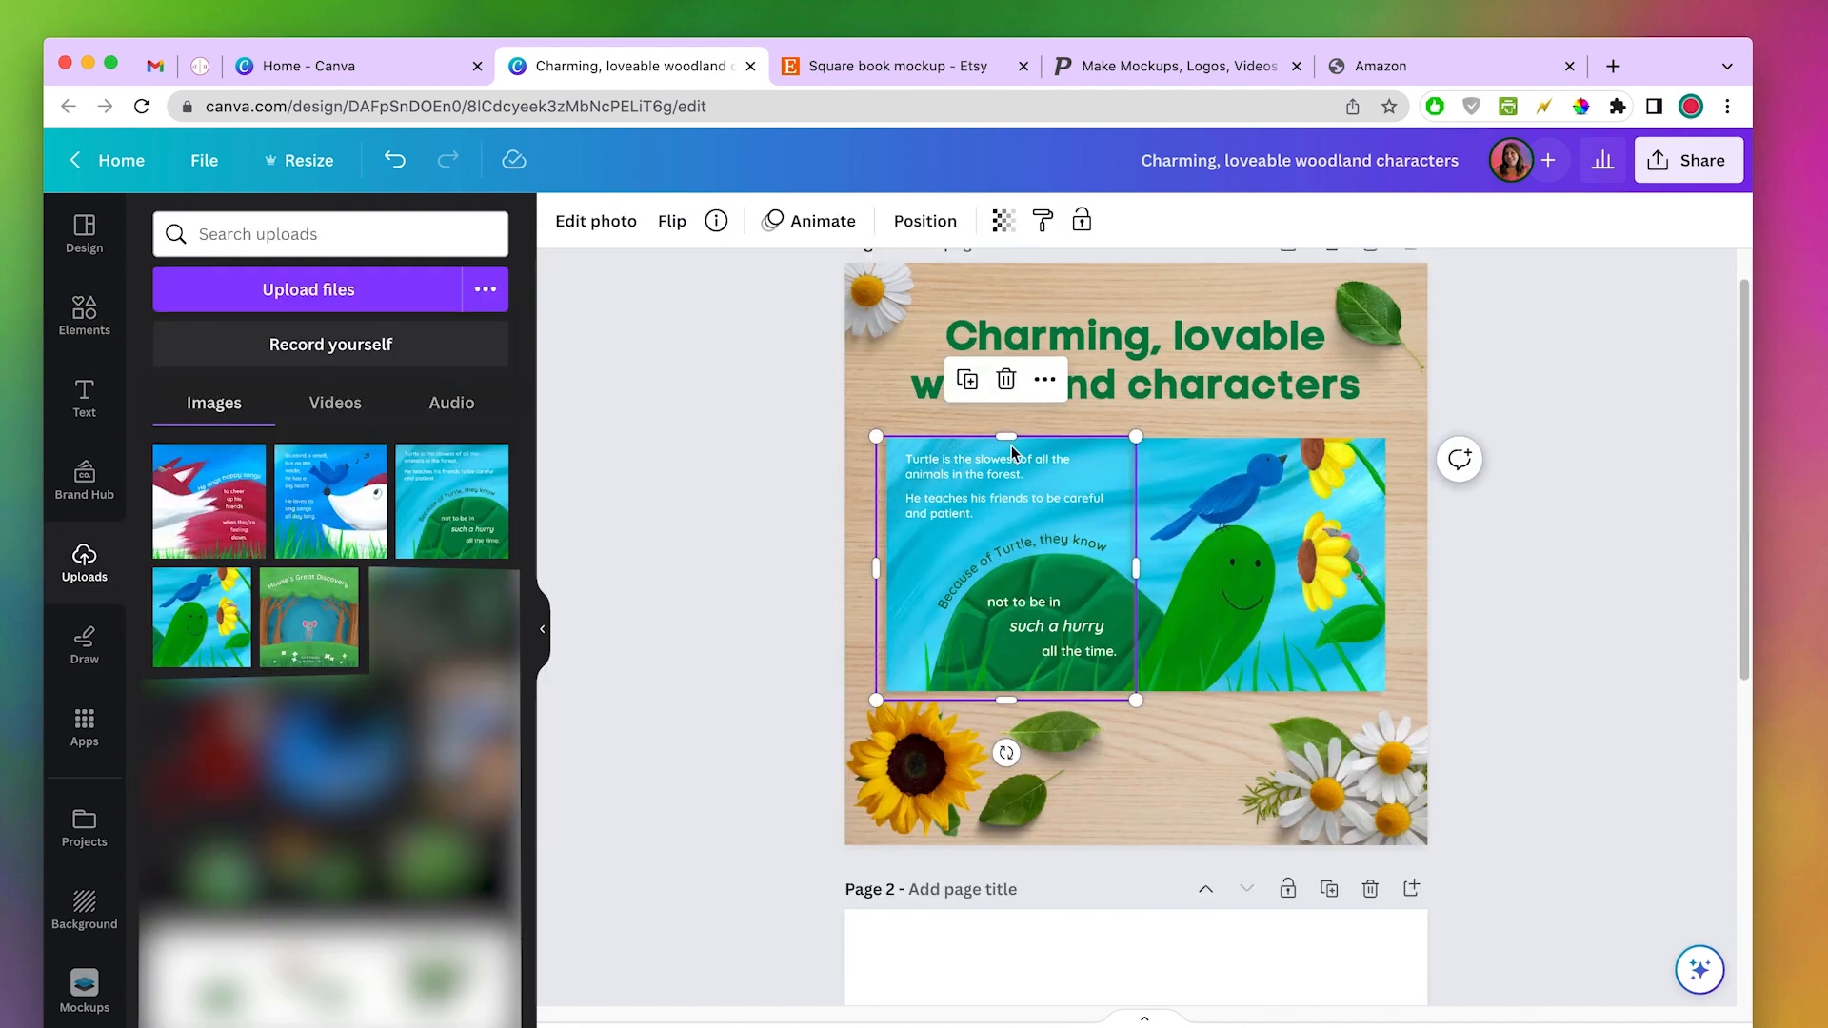
- Copy the turtle page's style onto the tilted fox spread and set the wood-grain photo as page 2's background
{"action": "scroll", "coordinate": [766, 758], "scroll_direction": "down", "scroll_amount": 6}
{"action": "left_click", "coordinate": [1273, 582]}
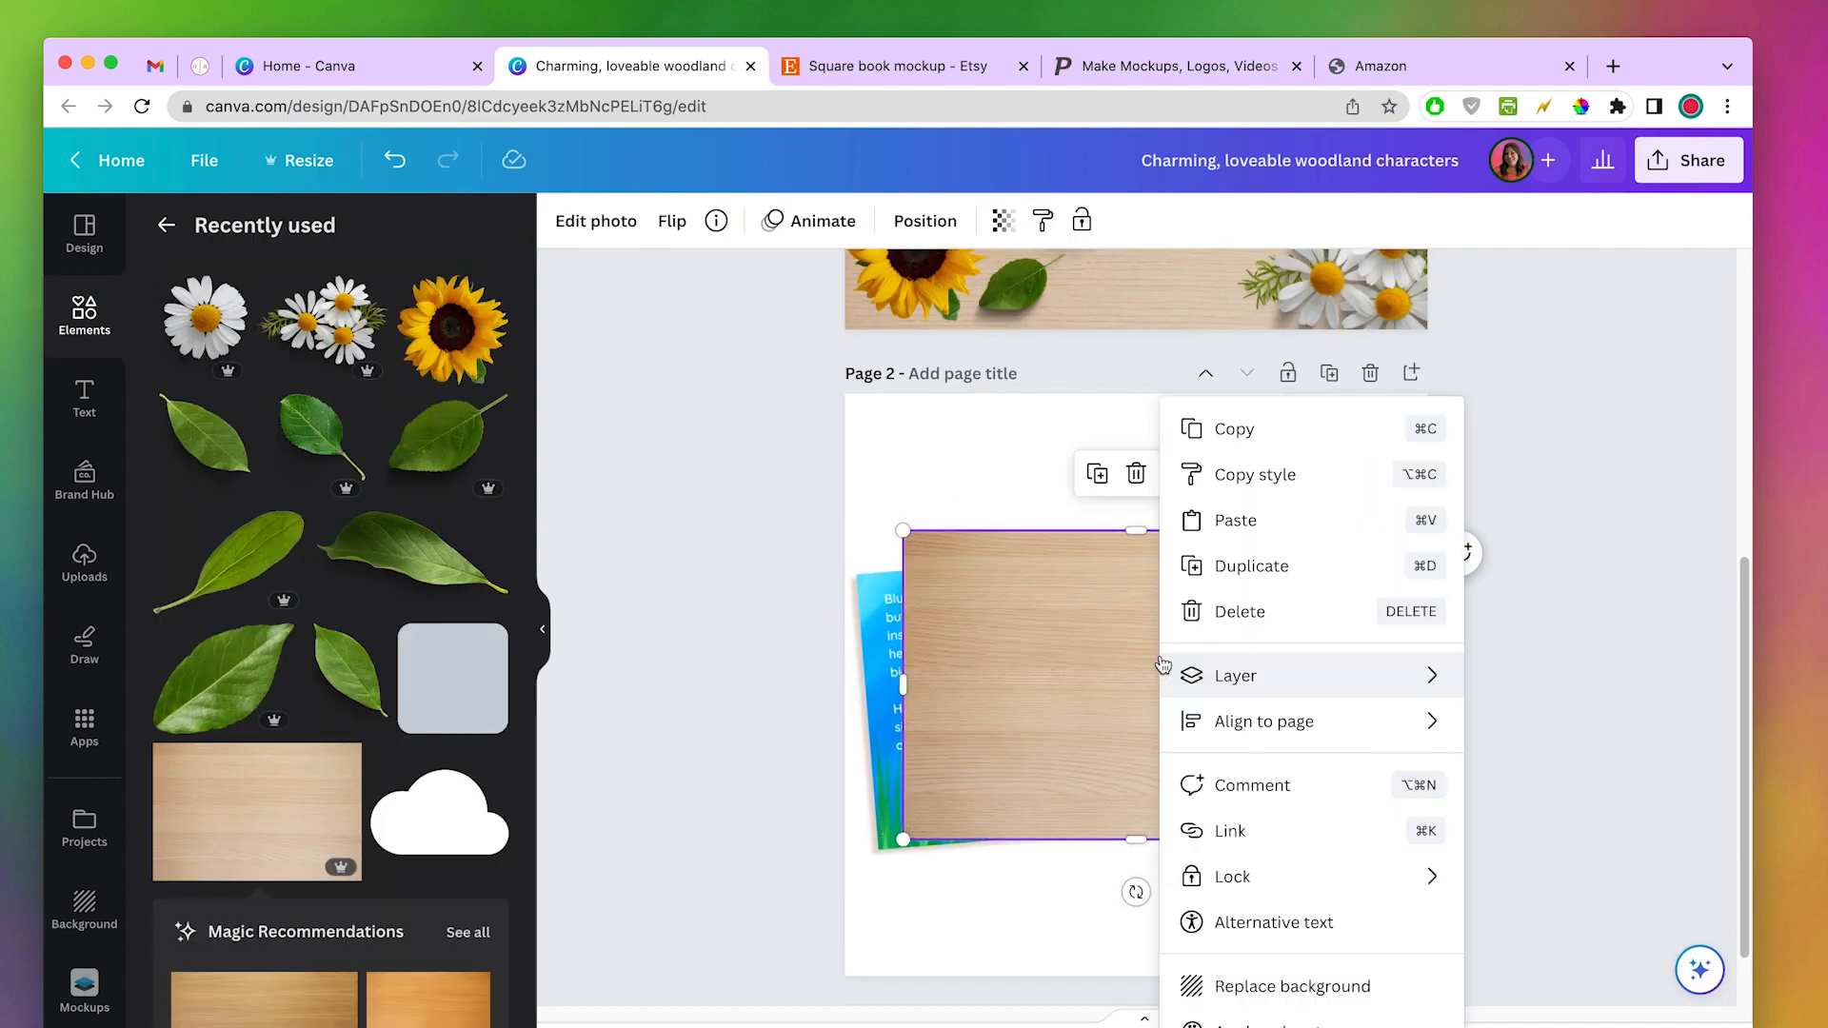
{"action": "left_click", "coordinate": [1266, 987]}
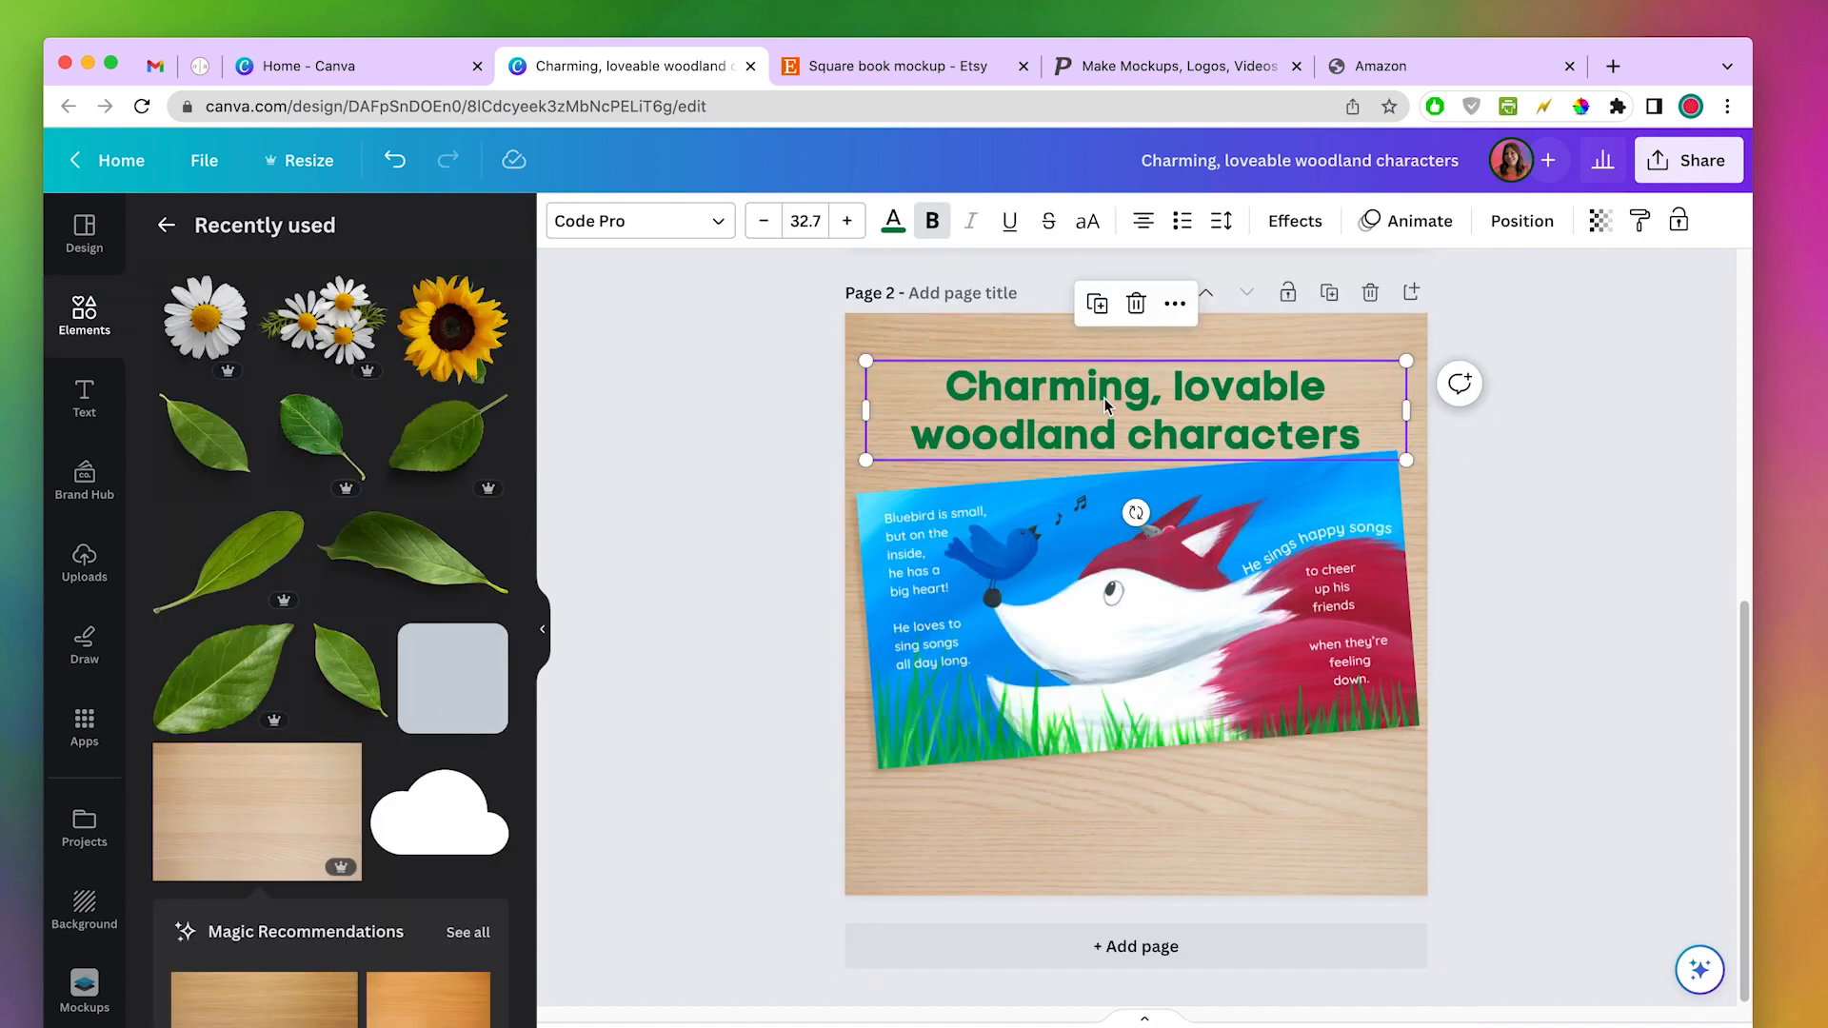
- Recolor the "Charming, lovable woodland characters" heading on page 2 to a deep blue
{"action": "left_click", "coordinate": [893, 221]}
{"action": "left_click", "coordinate": [299, 666]}
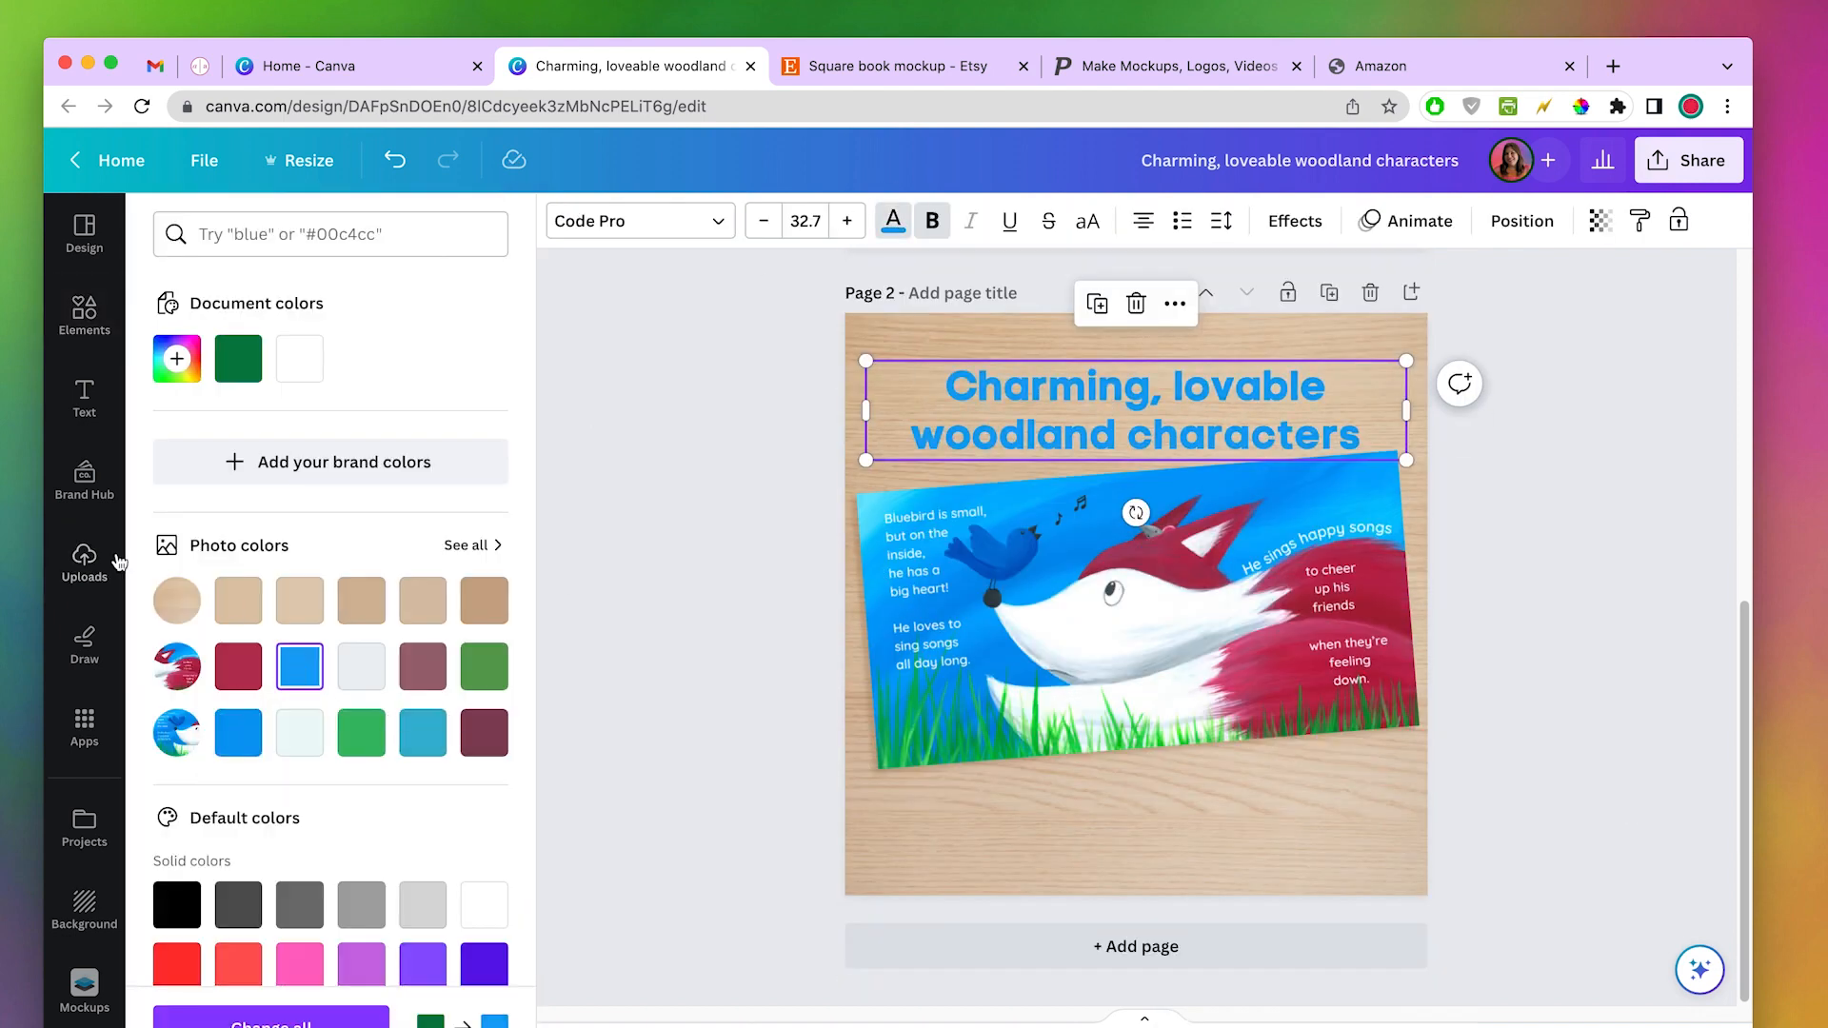
{"action": "left_click", "coordinate": [176, 358]}
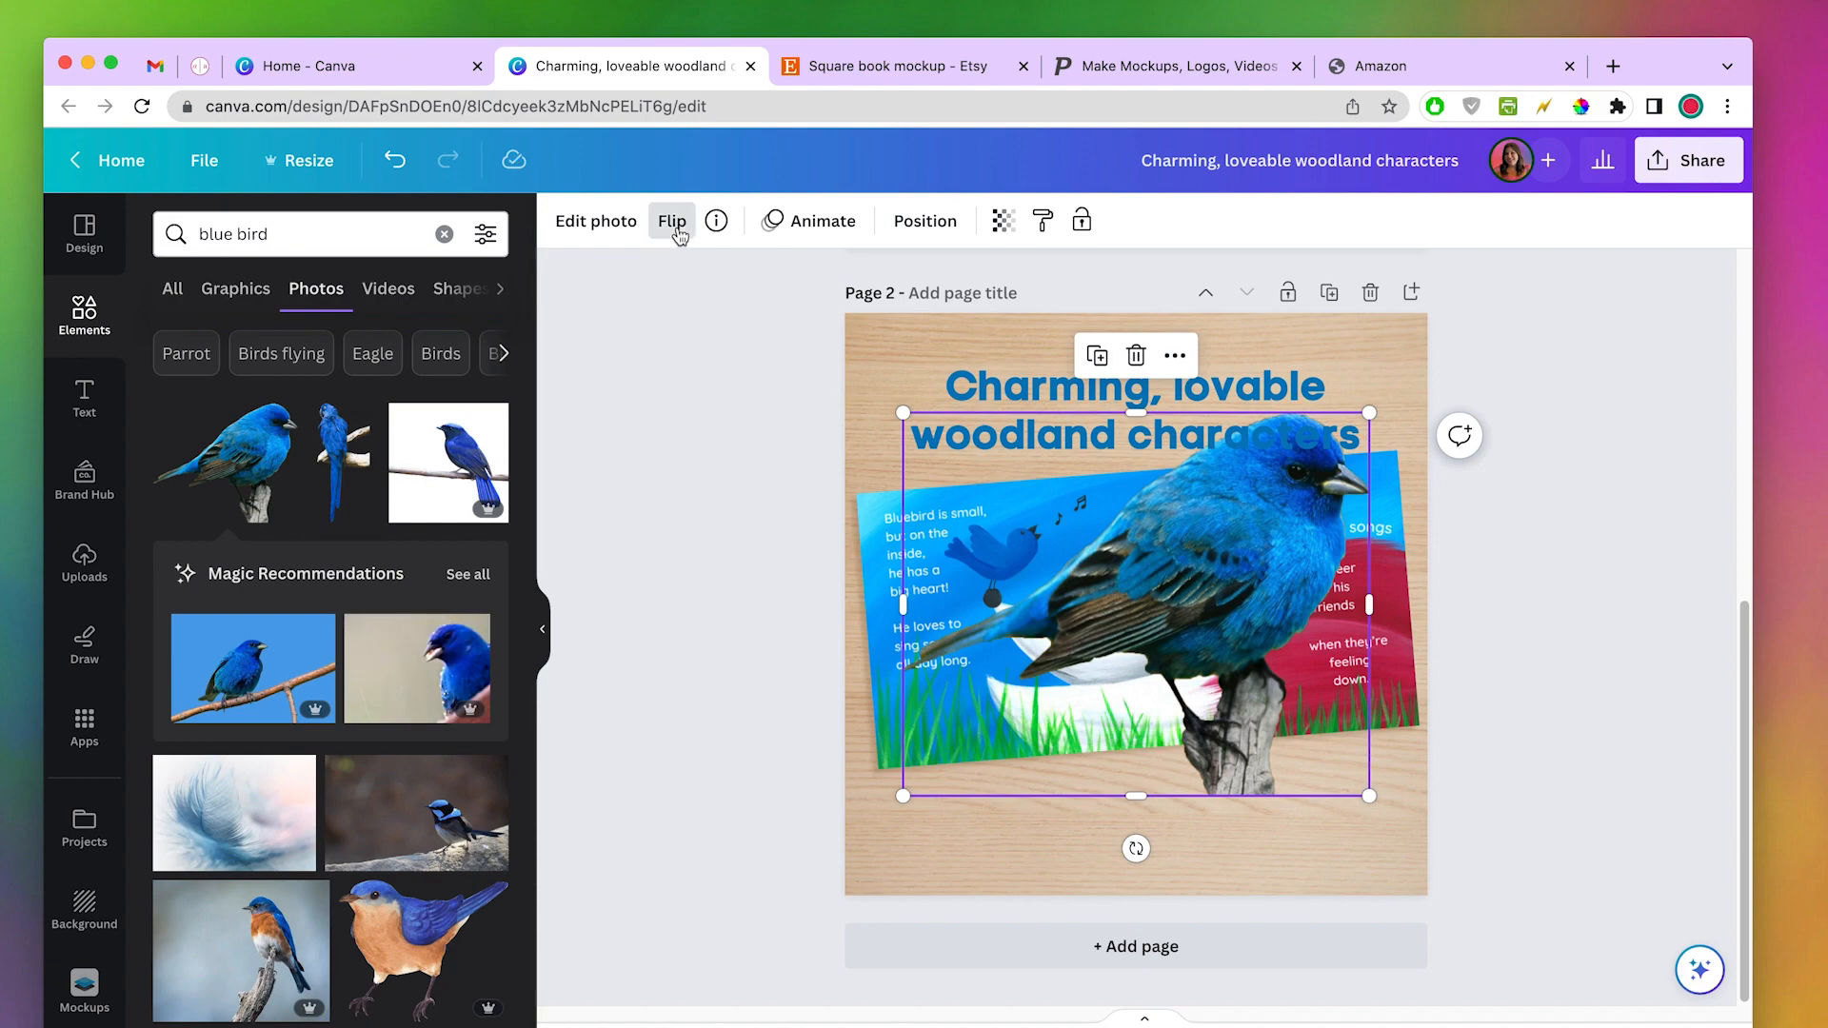
- Flip the blue bird photo to face the fox spread and place it in page 2's lower-right corner
{"action": "left_click_drag", "start_coordinate": [1062, 519], "coordinate": [1338, 803]}
{"action": "left_click", "coordinate": [685, 535]}
{"action": "left_click", "coordinate": [1323, 791]}
{"action": "mouse_move", "coordinate": [1236, 725]}
{"action": "left_mouse_down"}
{"action": "mouse_move", "coordinate": [1330, 805]}
{"action": "mouse_move", "coordinate": [1237, 755]}
{"action": "left_mouse_up"}
{"action": "left_click_drag", "start_coordinate": [1381, 837], "coordinate": [1327, 796]}
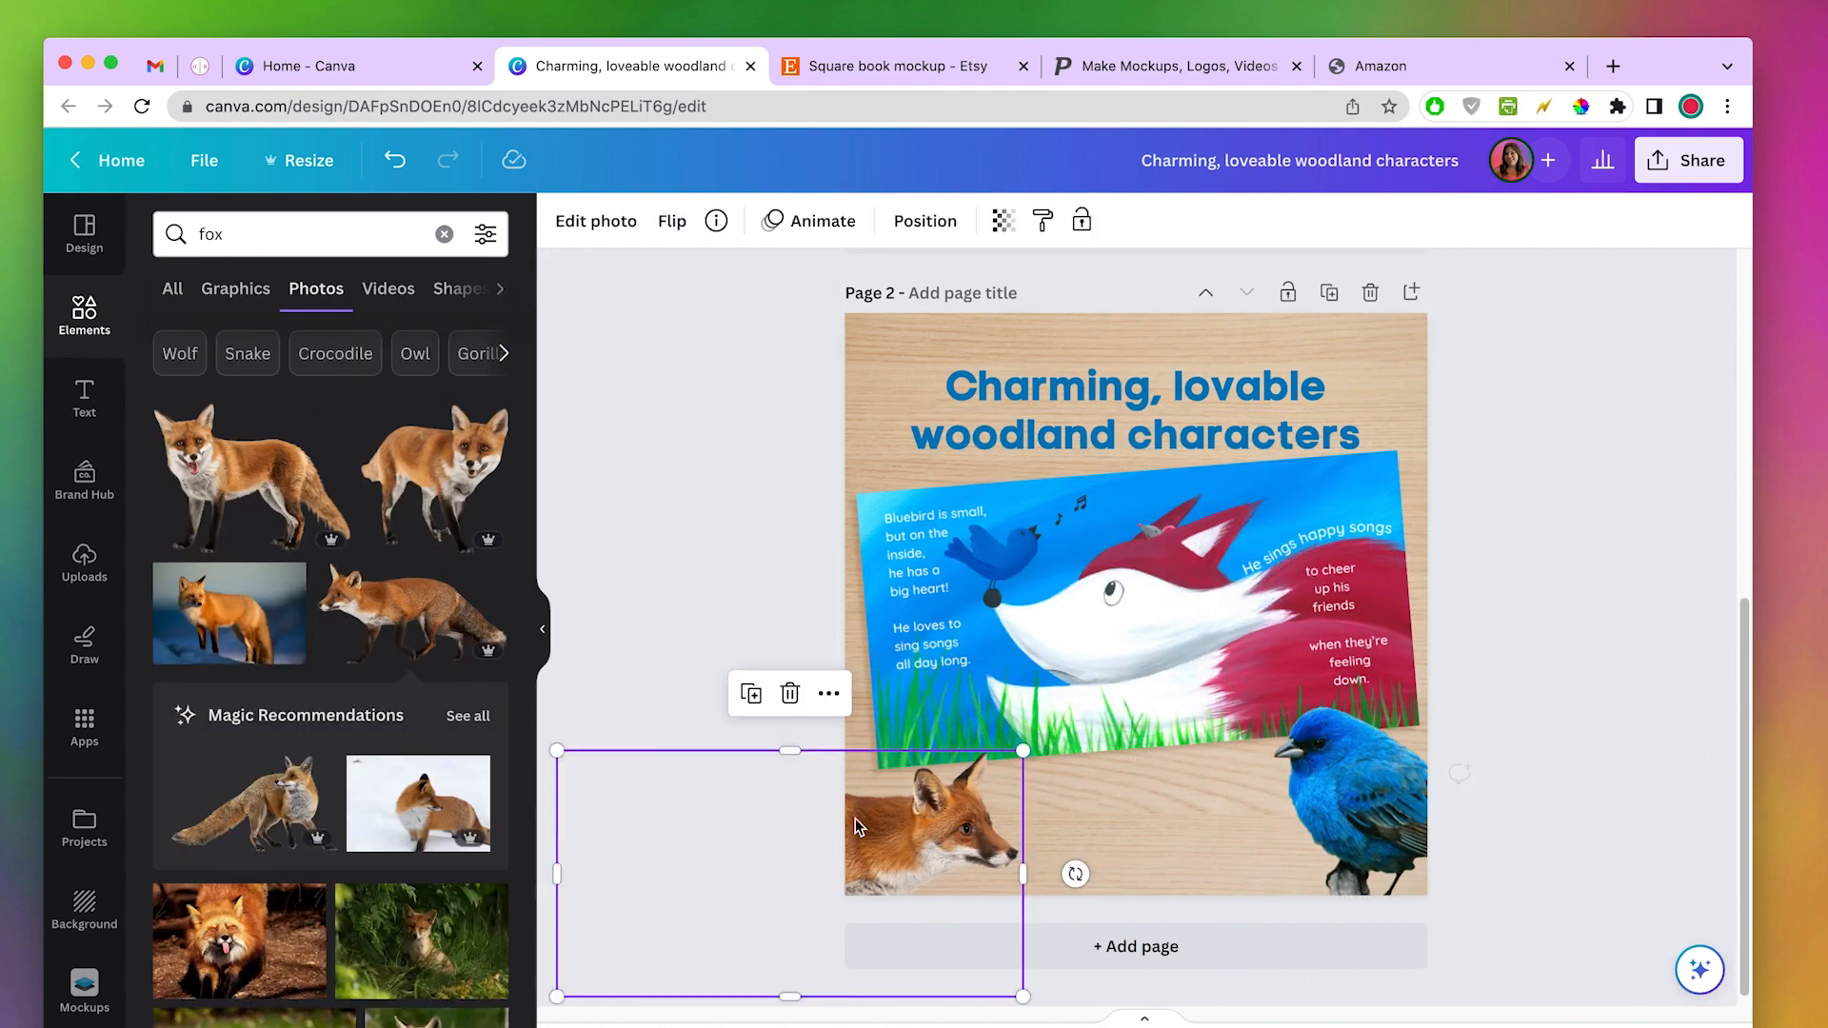
- Tilt the fox photo in page 2's lower-left corner and shrink the blue bird in the opposite corner
{"action": "left_click_drag", "start_coordinate": [1076, 874], "coordinate": [1073, 770]}
{"action": "left_click_drag", "start_coordinate": [919, 814], "coordinate": [961, 859]}
{"action": "left_click", "coordinate": [1333, 789]}
{"action": "left_click_drag", "start_coordinate": [1275, 707], "coordinate": [1298, 870]}
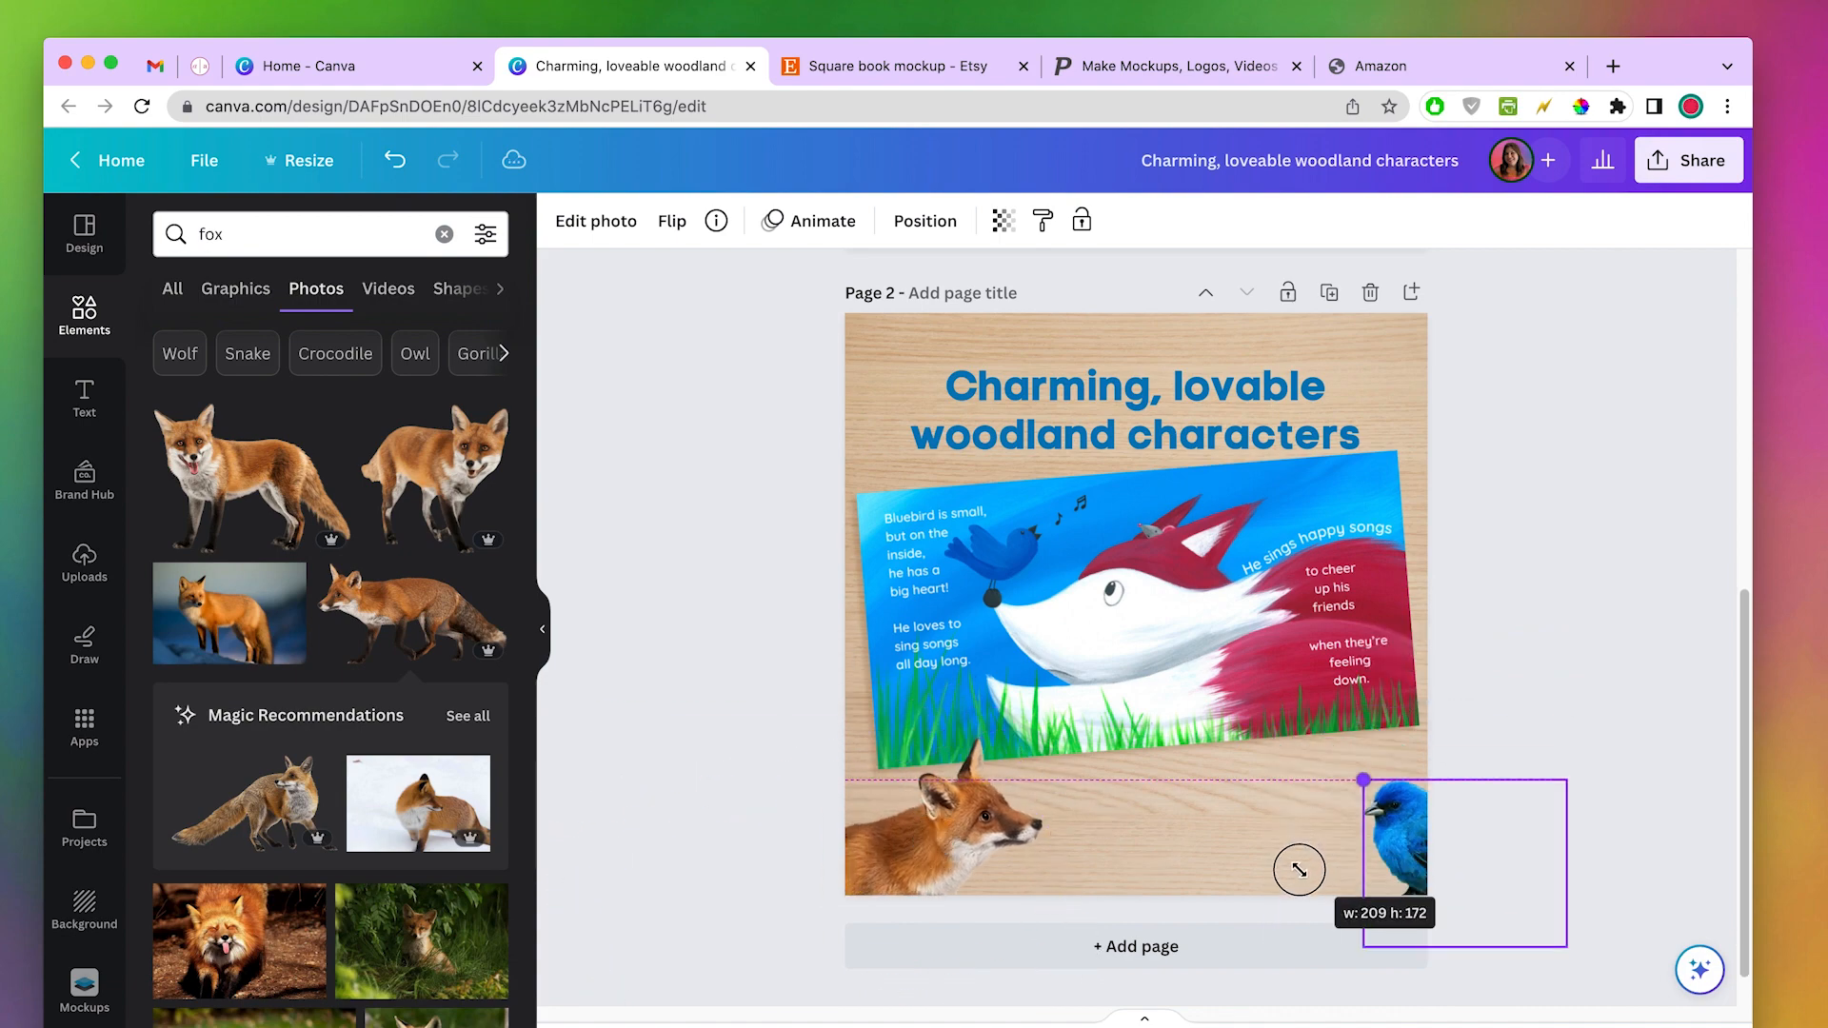
{"action": "left_click_drag", "start_coordinate": [1399, 840], "coordinate": [1352, 826]}
- Enlarge the fox photo, shift it further into the lower-left corner, and rotate it back to nearly level
{"action": "left_click", "coordinate": [952, 842]}
{"action": "left_click_drag", "start_coordinate": [1012, 723], "coordinate": [1076, 656]}
{"action": "left_click_drag", "start_coordinate": [975, 800], "coordinate": [893, 860]}
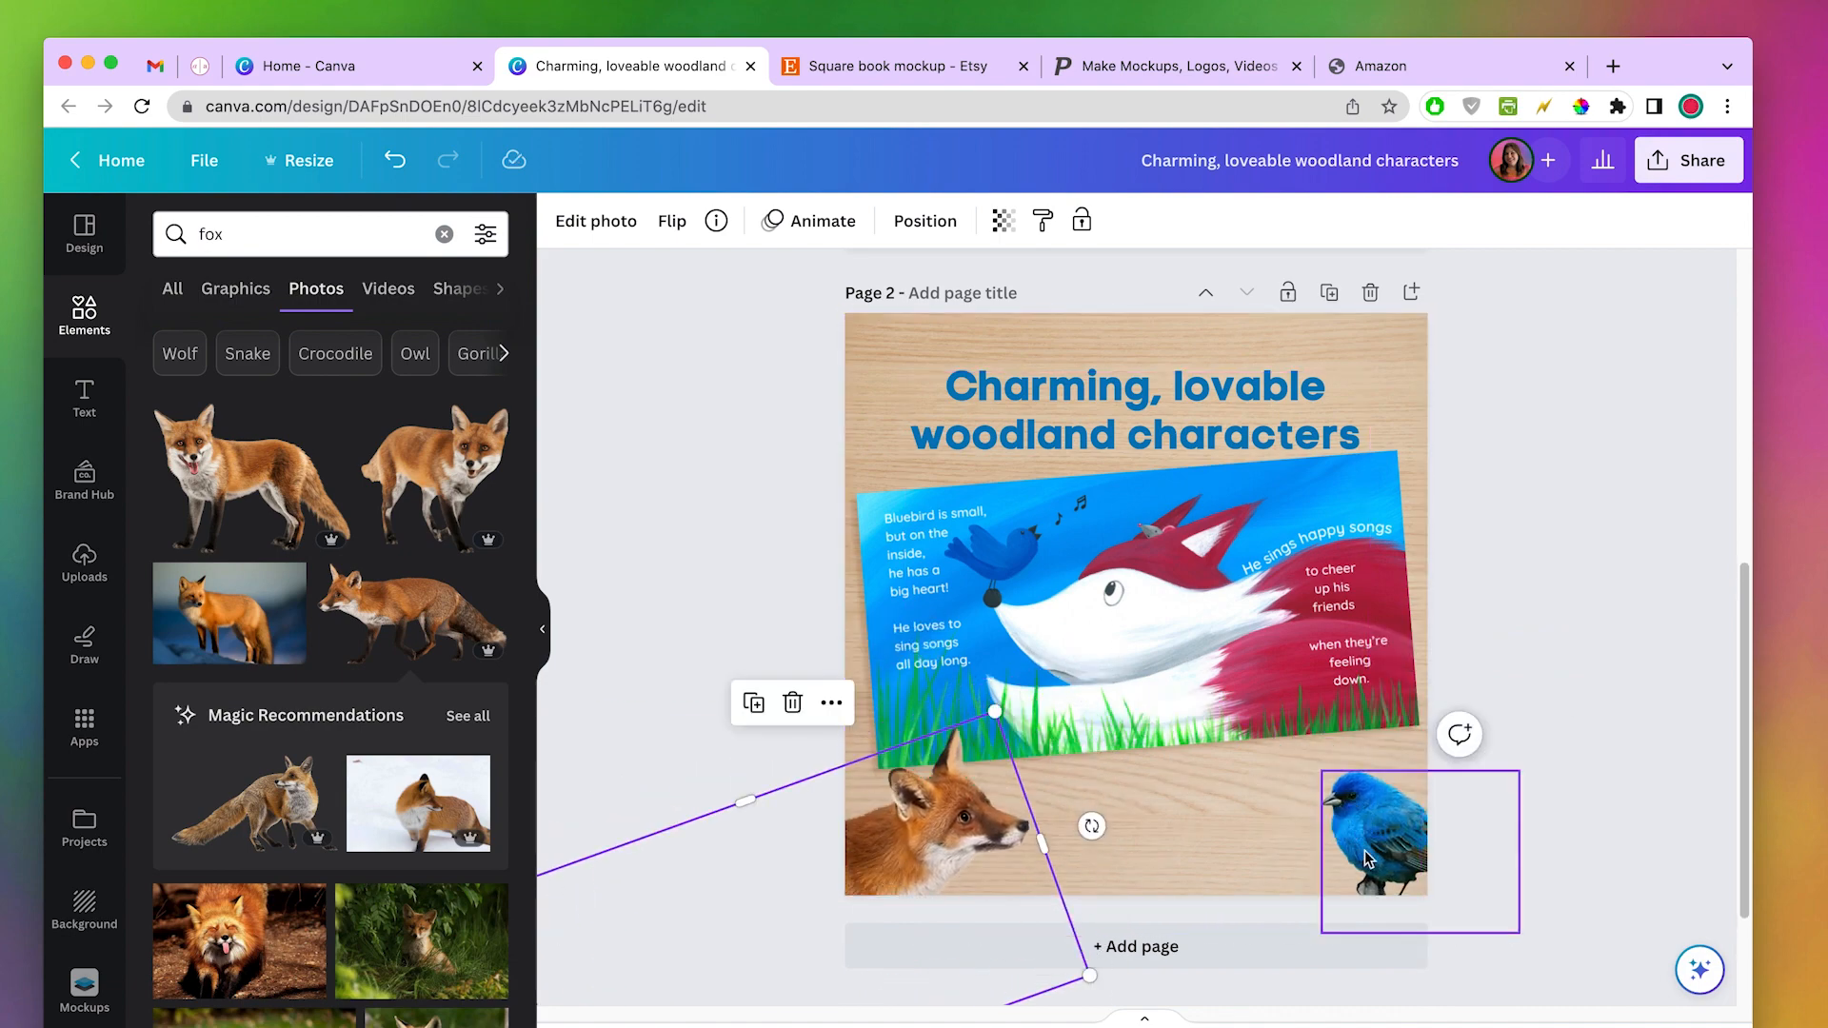
{"action": "left_click_drag", "start_coordinate": [1092, 825], "coordinate": [1111, 927]}
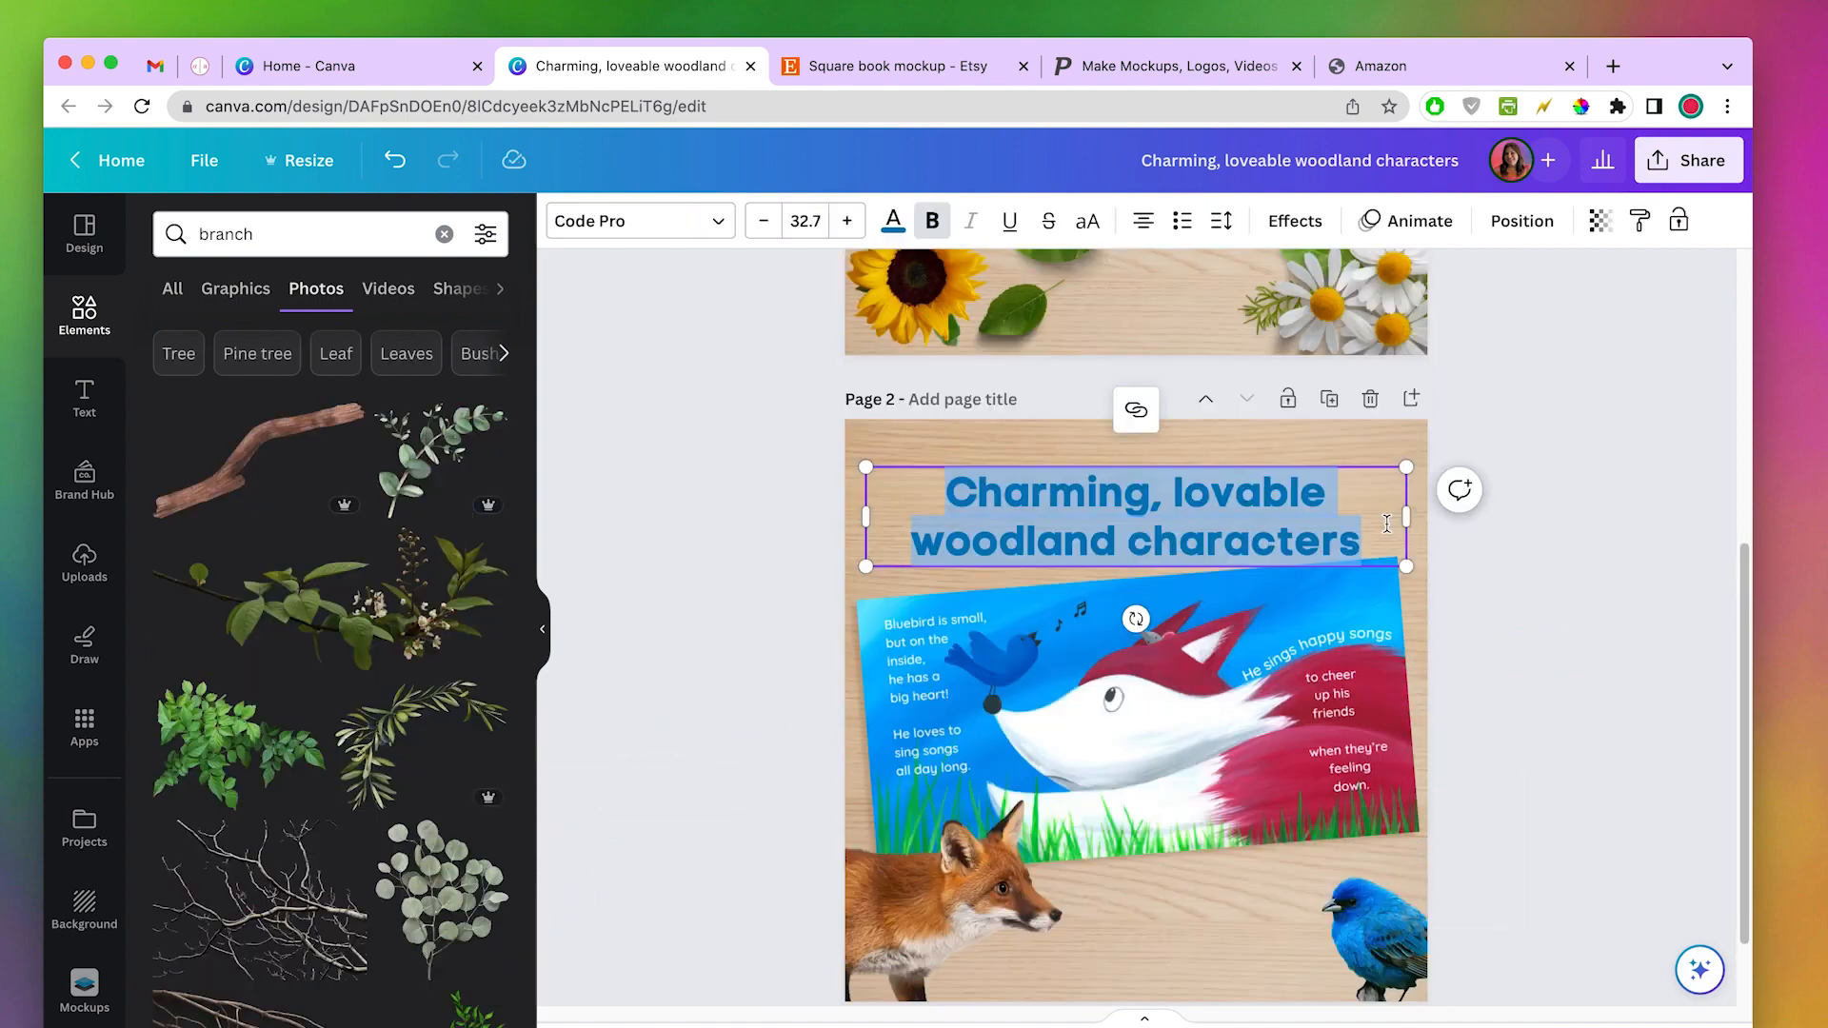
- Change page 2's heading to "Lessons about friendship and acceptance" and add a daisy on the right edge and a leaf in the upper-left corner
{"action": "type", "text": "Lessons about friendship and acceptance"}
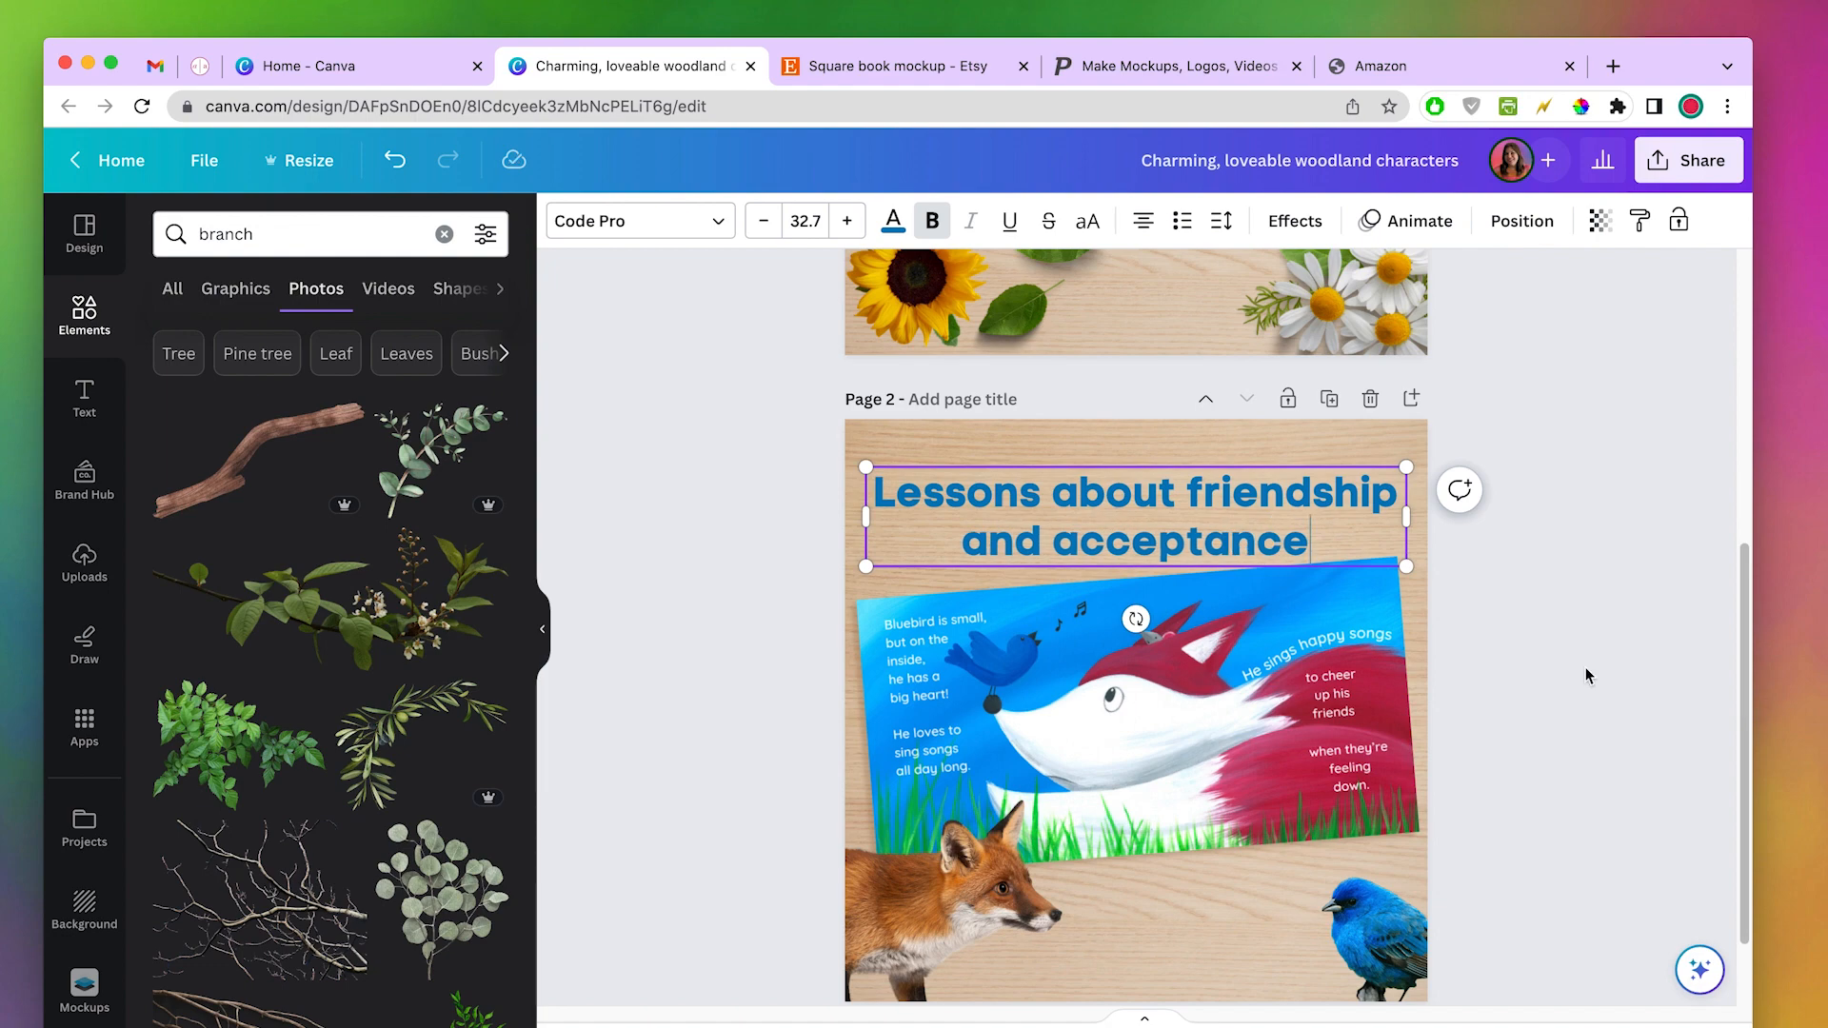
{"action": "key", "text": "super+v"}
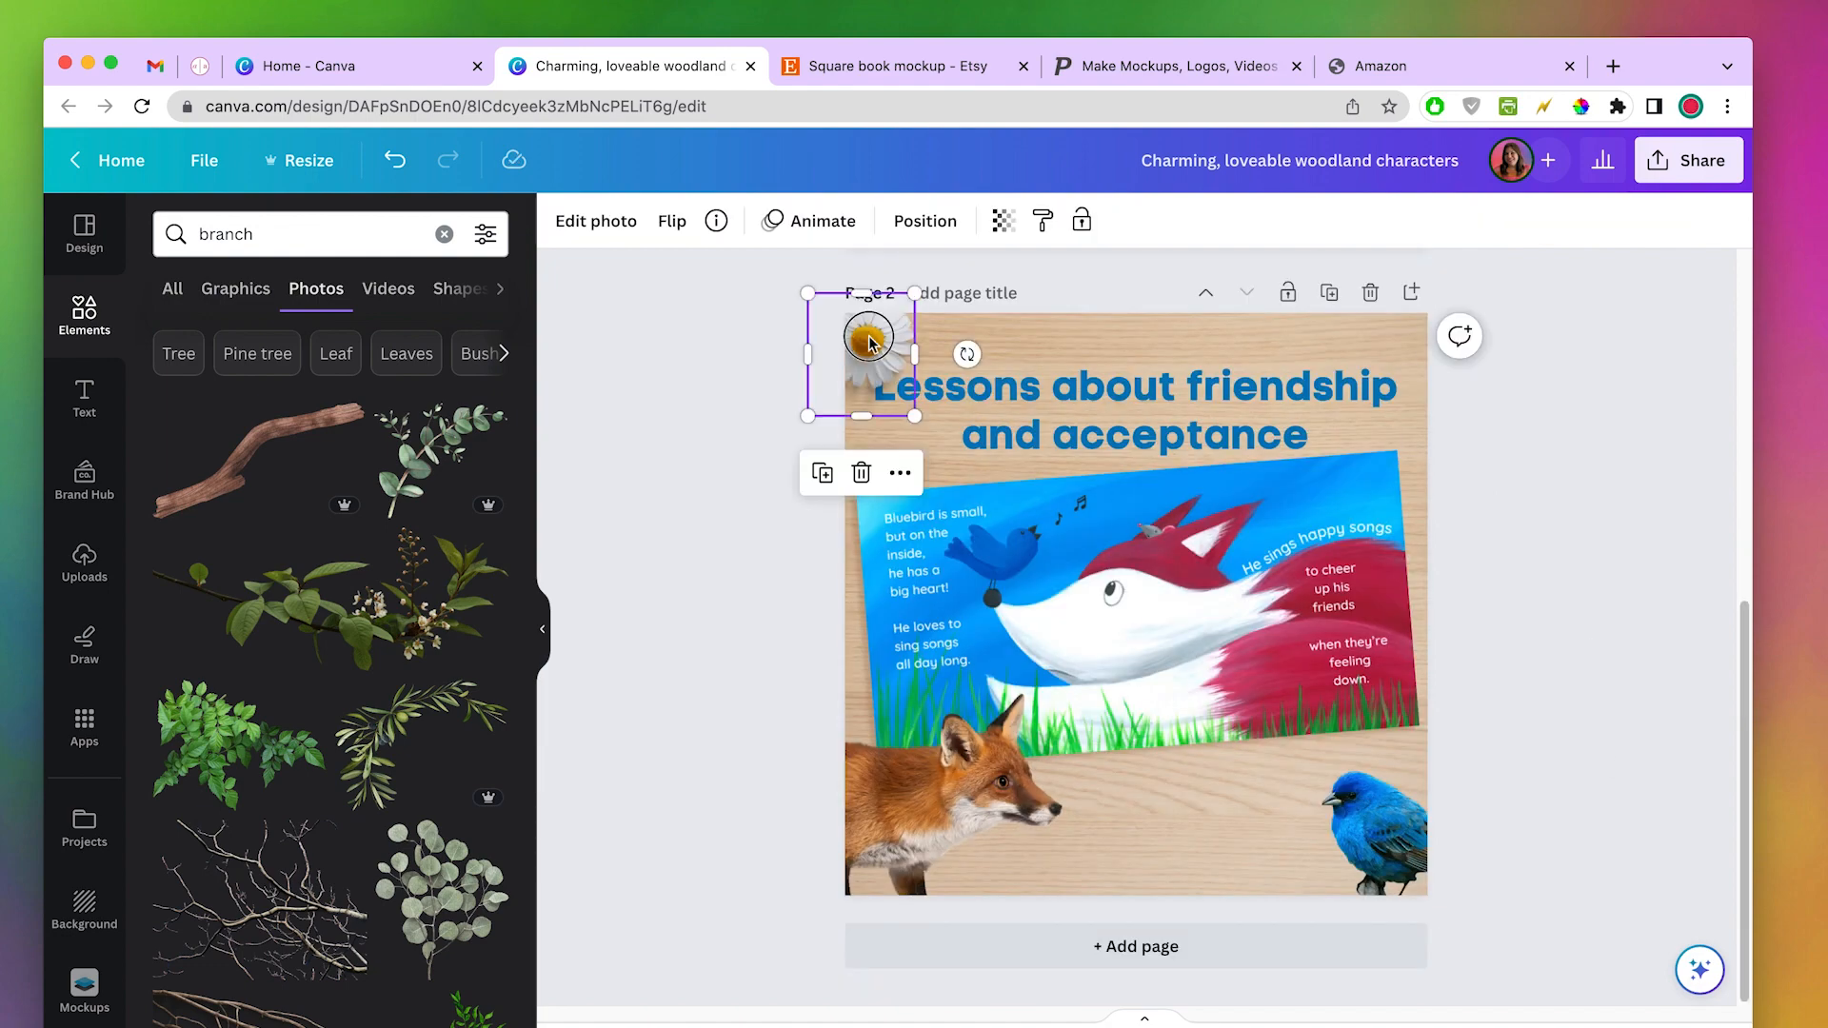
{"action": "left_click_drag", "start_coordinate": [868, 344], "coordinate": [1413, 459]}
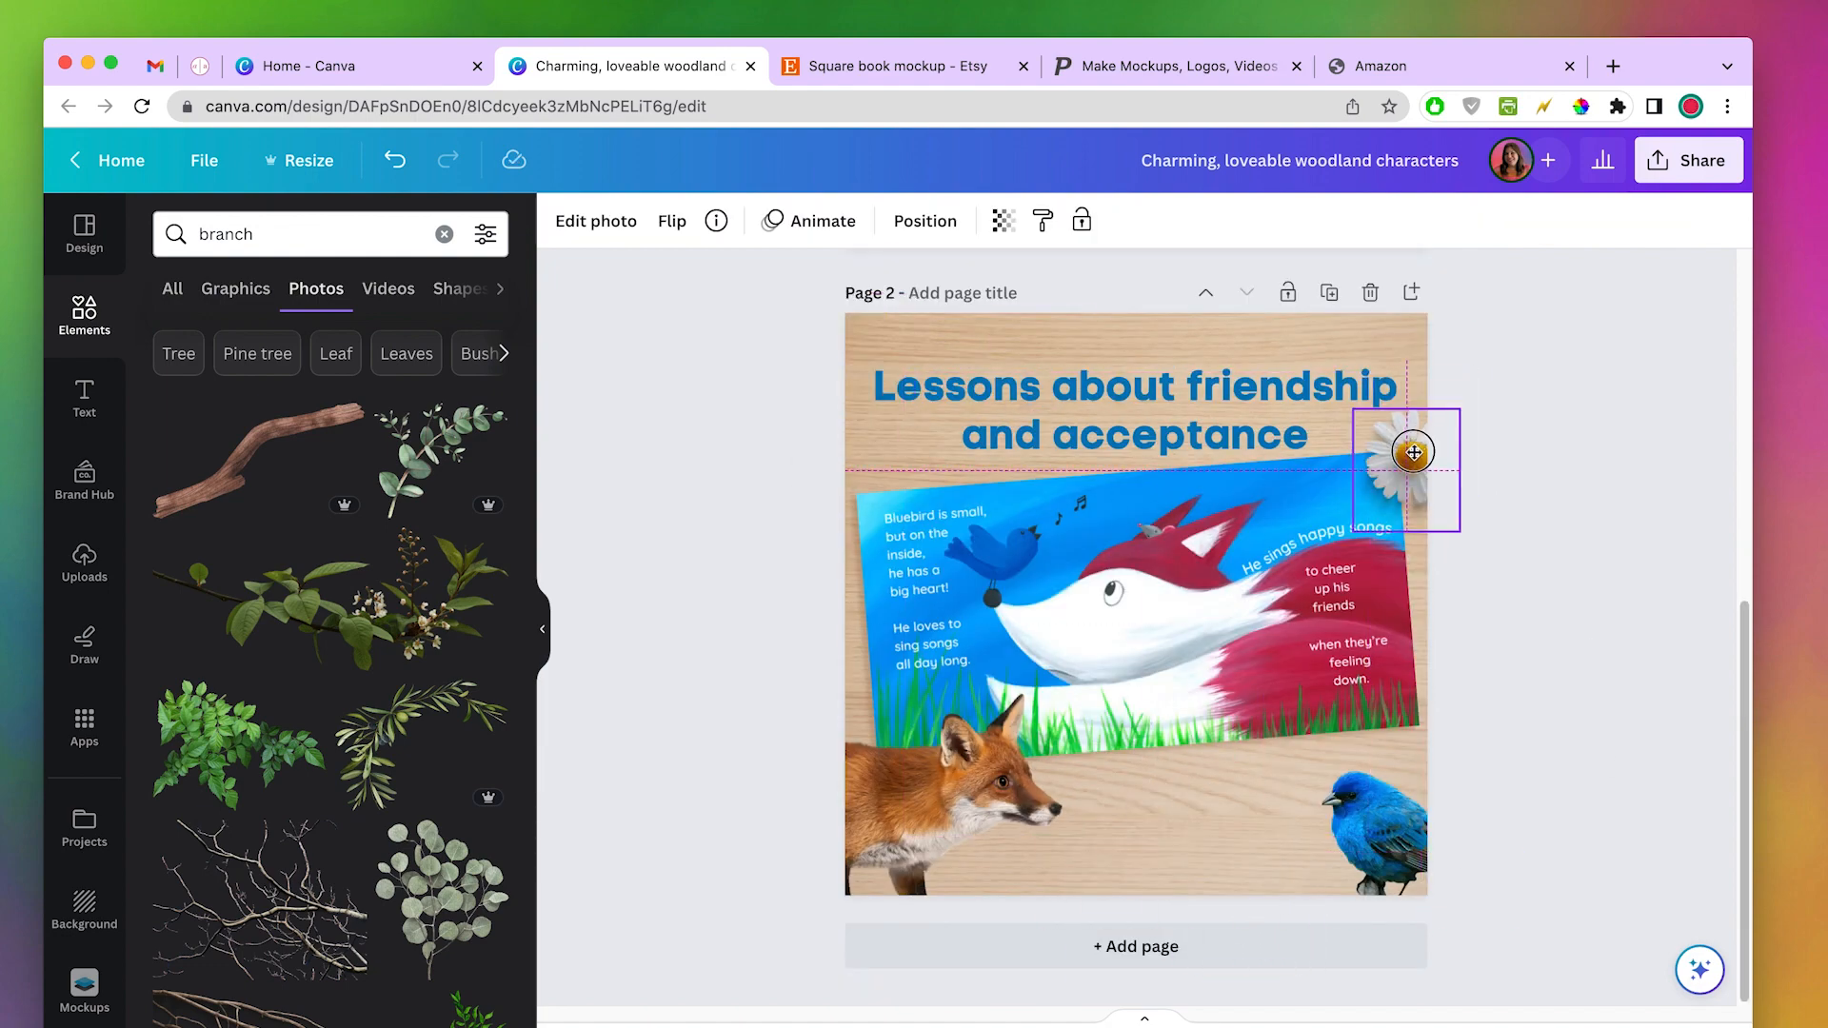
{"action": "left_click_drag", "start_coordinate": [977, 566], "coordinate": [871, 335]}
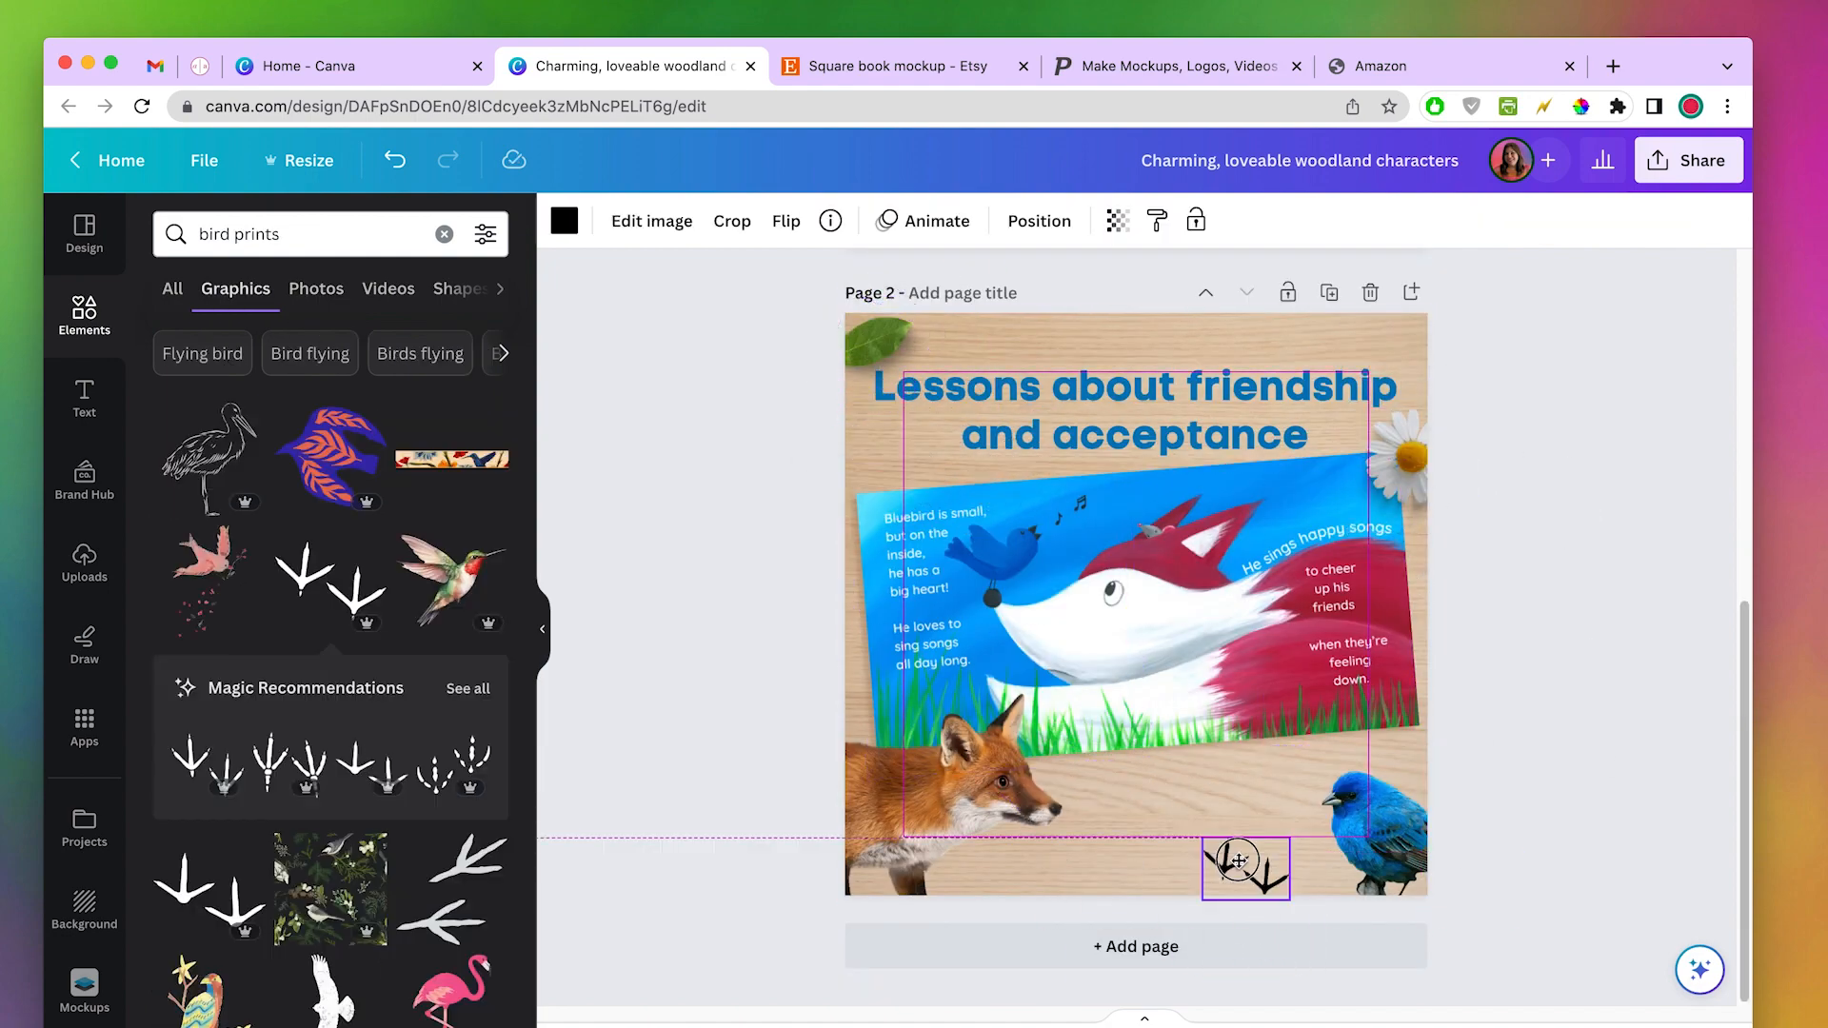
- Shrink the bird prints graphic, rotate it, and position it at page 2's bottom edge between the fox and the bird
{"action": "left_click_drag", "start_coordinate": [1239, 861], "coordinate": [1240, 861]}
{"action": "left_click_drag", "start_coordinate": [1267, 952], "coordinate": [1146, 896]}
{"action": "left_click_drag", "start_coordinate": [1263, 836], "coordinate": [1209, 838]}
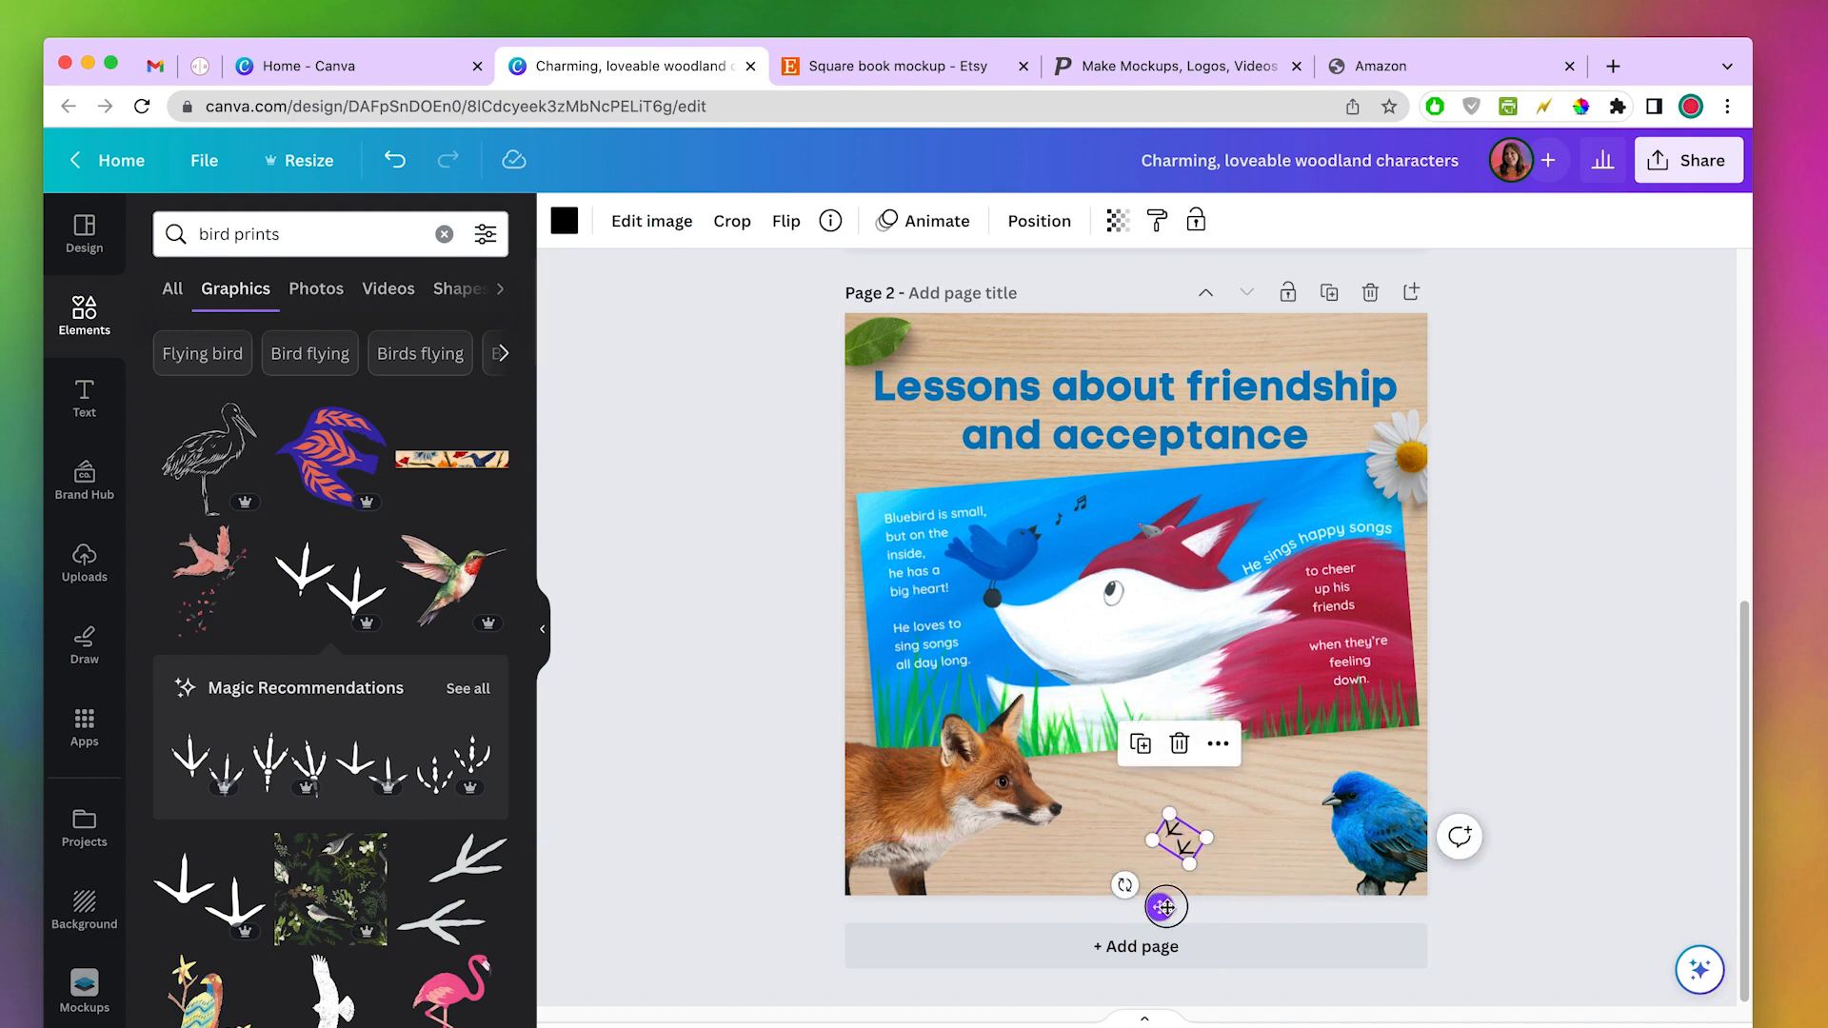
{"action": "left_click_drag", "start_coordinate": [1162, 909], "coordinate": [1143, 955]}
- Recolor the bird prints with a tan sampled from the wood background, then darken the shade slightly
{"action": "left_click", "coordinate": [563, 220]}
{"action": "left_click", "coordinate": [178, 358]}
{"action": "left_click", "coordinate": [468, 592]}
{"action": "left_click", "coordinate": [886, 457]}
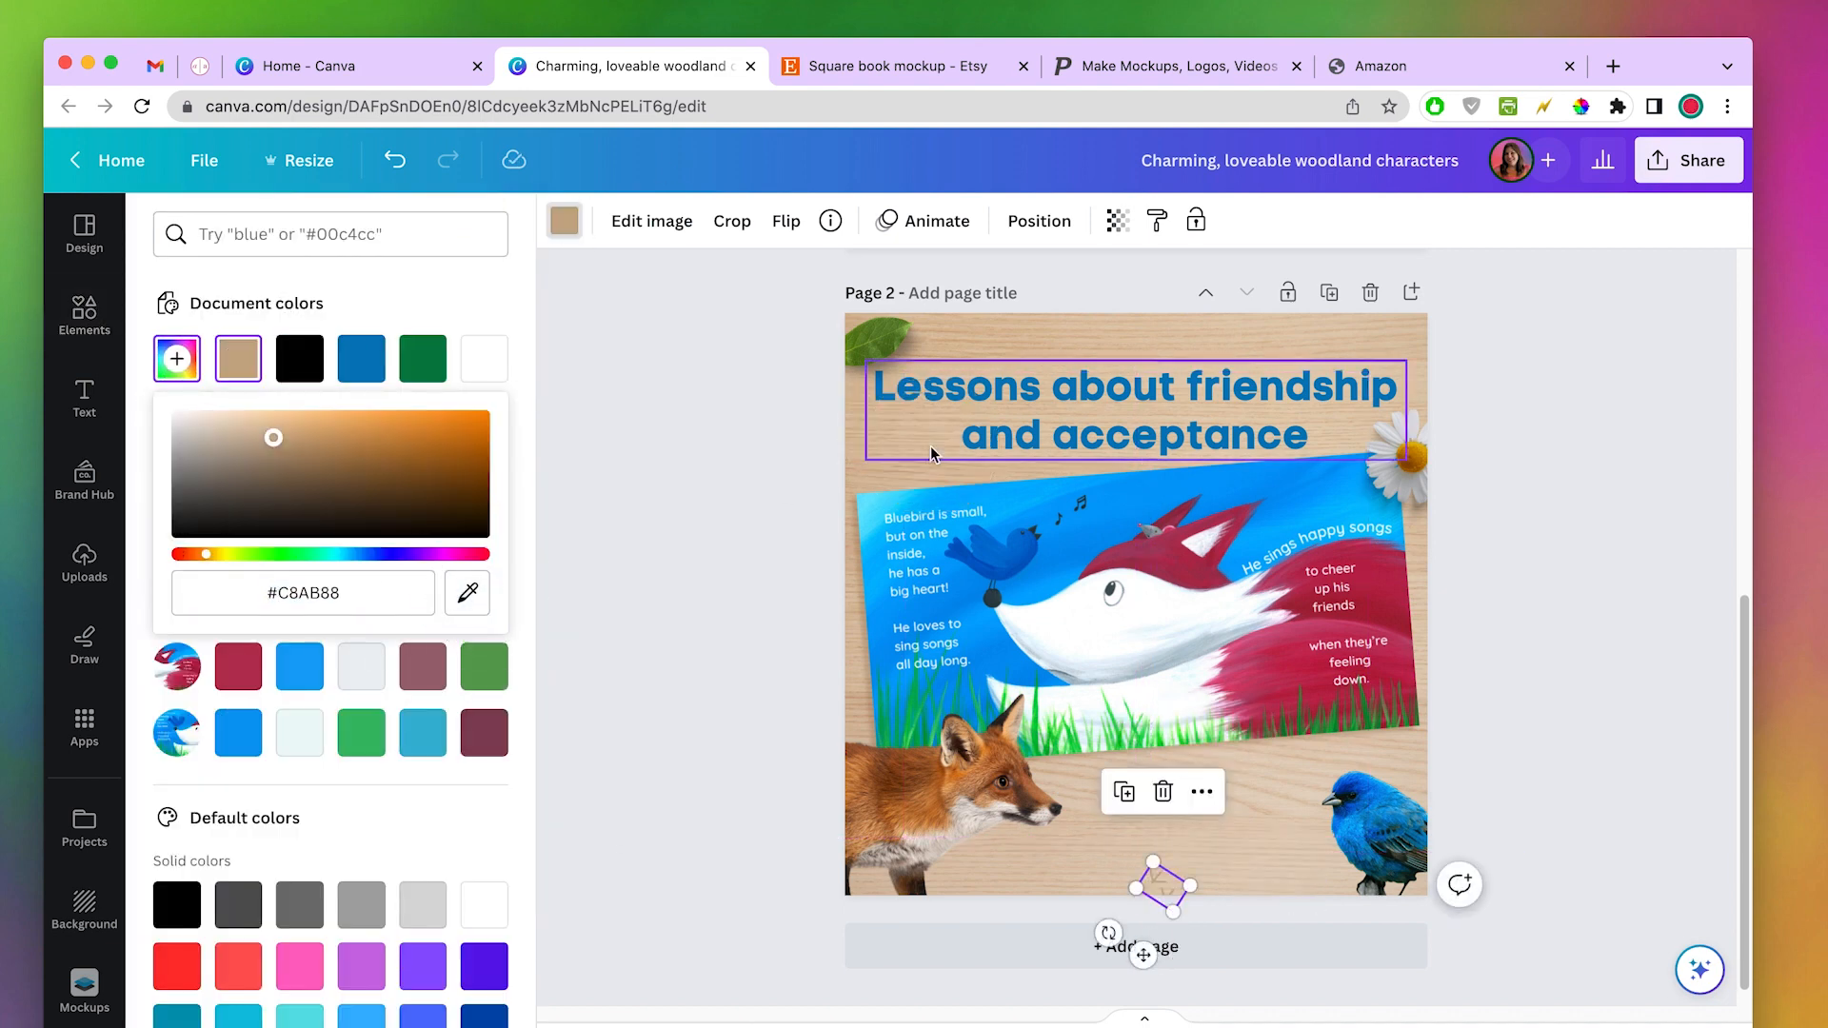
{"action": "left_click_drag", "start_coordinate": [278, 439], "coordinate": [302, 454]}
- Build a trail of repeated bird prints, group them, and position the trail just left of the blue bird
{"action": "left_click_drag", "start_coordinate": [1143, 955], "coordinate": [1183, 890]}
{"action": "mouse_move", "coordinate": [1217, 829]}
{"action": "left_mouse_down"}
{"action": "mouse_move", "coordinate": [1243, 784]}
{"action": "mouse_move", "coordinate": [1194, 819]}
{"action": "mouse_move", "coordinate": [1269, 790]}
{"action": "mouse_move", "coordinate": [1196, 808]}
{"action": "mouse_move", "coordinate": [1231, 804]}
{"action": "left_mouse_up"}
{"action": "left_click_drag", "start_coordinate": [1205, 773], "coordinate": [1276, 792]}
{"action": "left_click", "coordinate": [1289, 757], "text": "shift"}
{"action": "left_click", "coordinate": [1317, 911]}
{"action": "left_click_drag", "start_coordinate": [1562, 920], "coordinate": [1135, 700]}
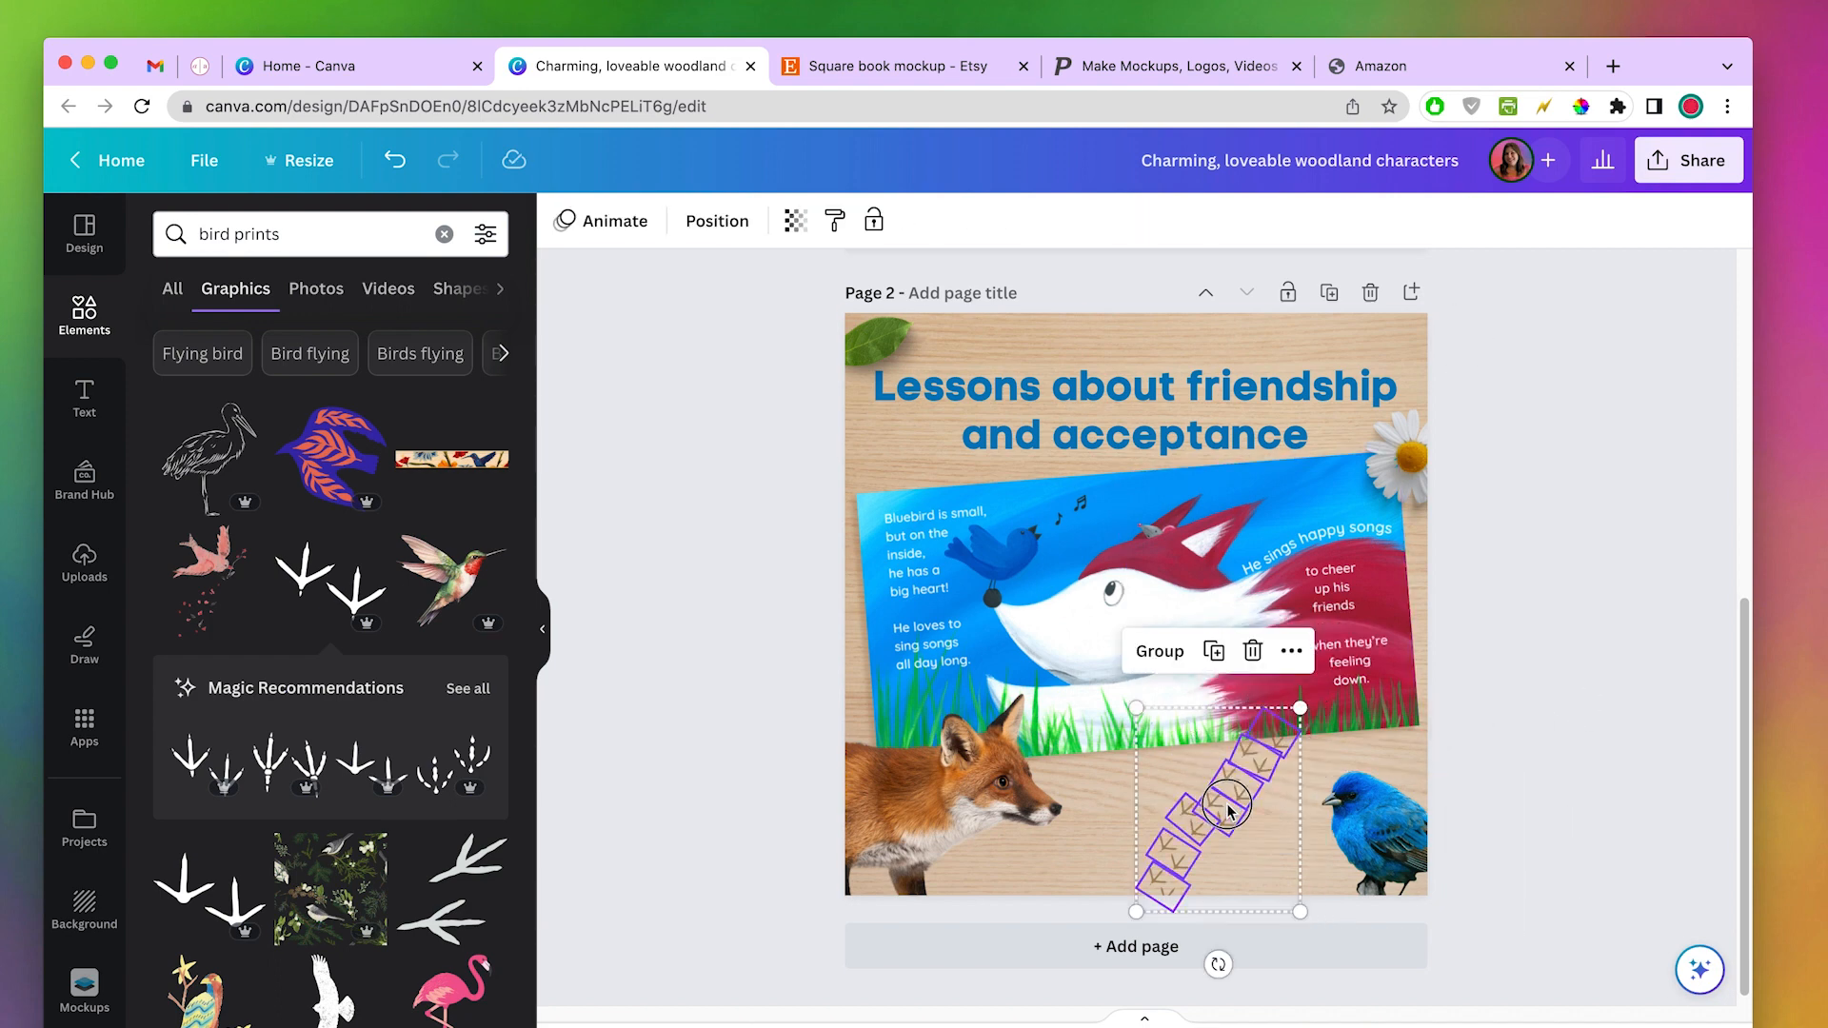
{"action": "left_click_drag", "start_coordinate": [1224, 803], "coordinate": [1256, 808]}
{"action": "key", "text": "super+g"}
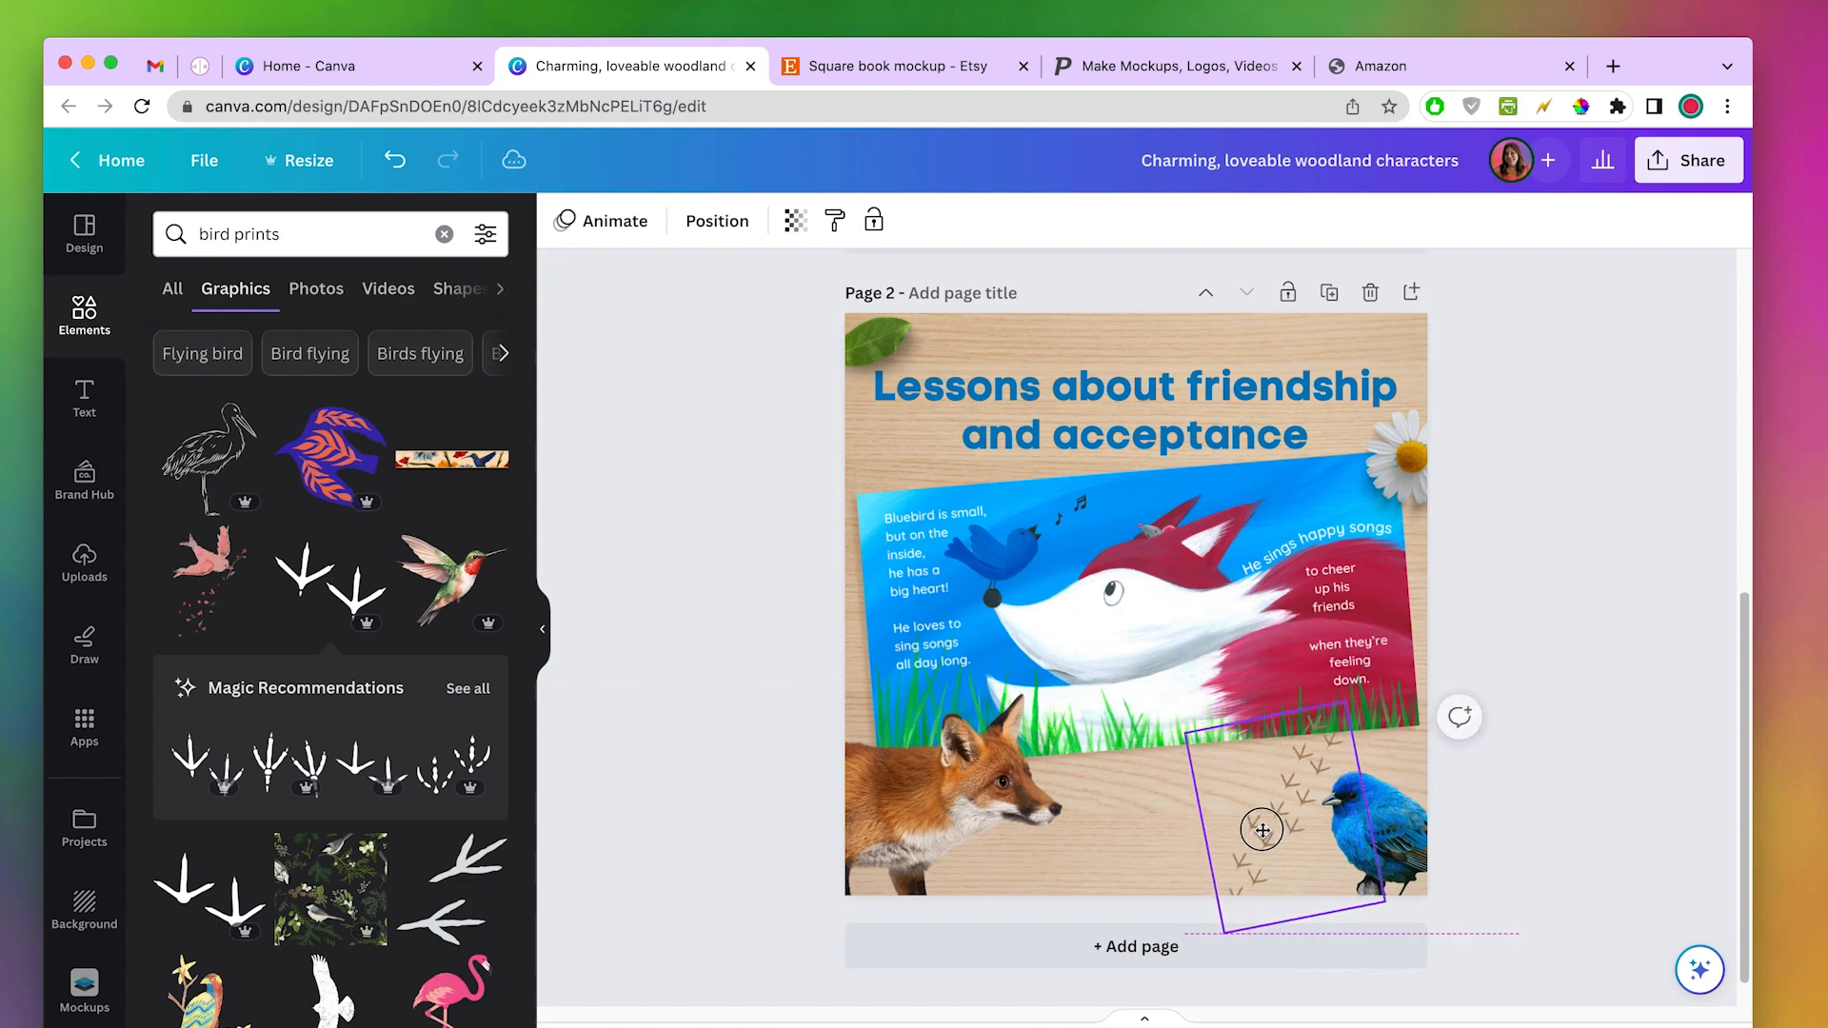
{"action": "left_click", "coordinate": [1661, 702]}
- Add a third page with the wood background and place the two uploaded campfire pages side by side as a spread
{"action": "left_click", "coordinate": [1155, 955]}
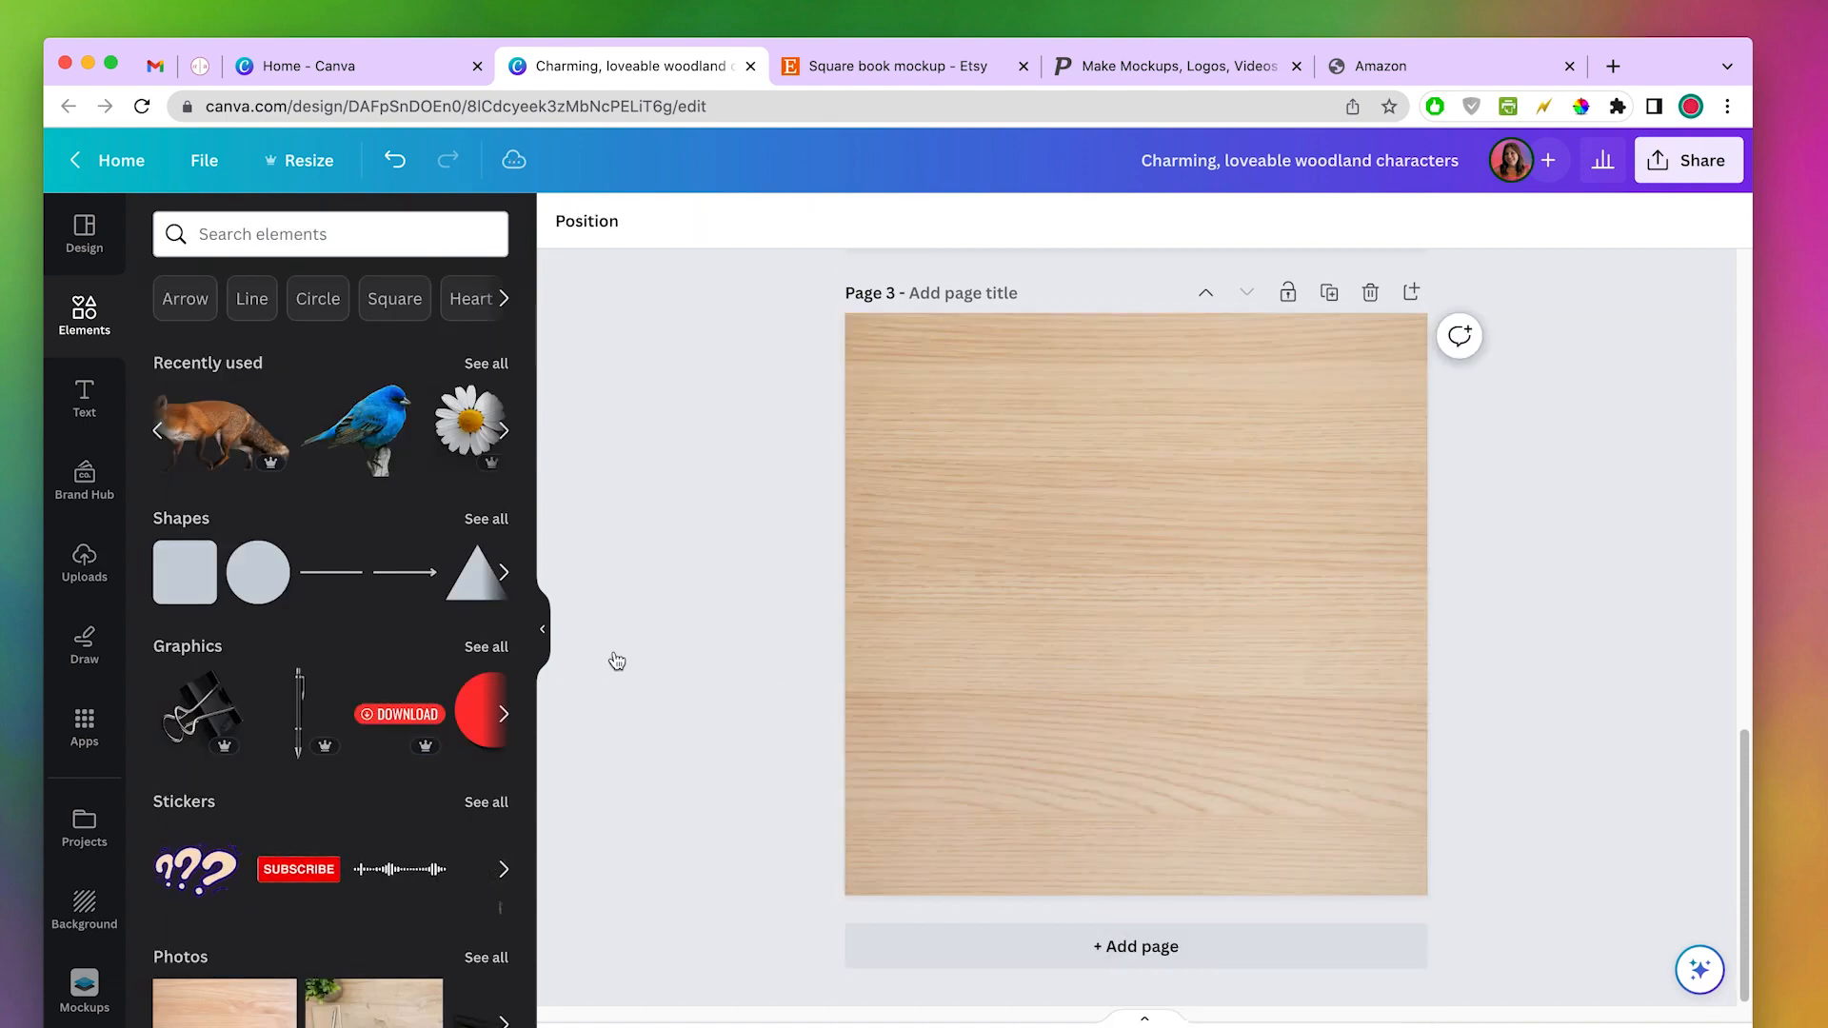
{"action": "left_click", "coordinate": [84, 563]}
{"action": "left_click_drag", "start_coordinate": [1190, 625], "coordinate": [1030, 616]}
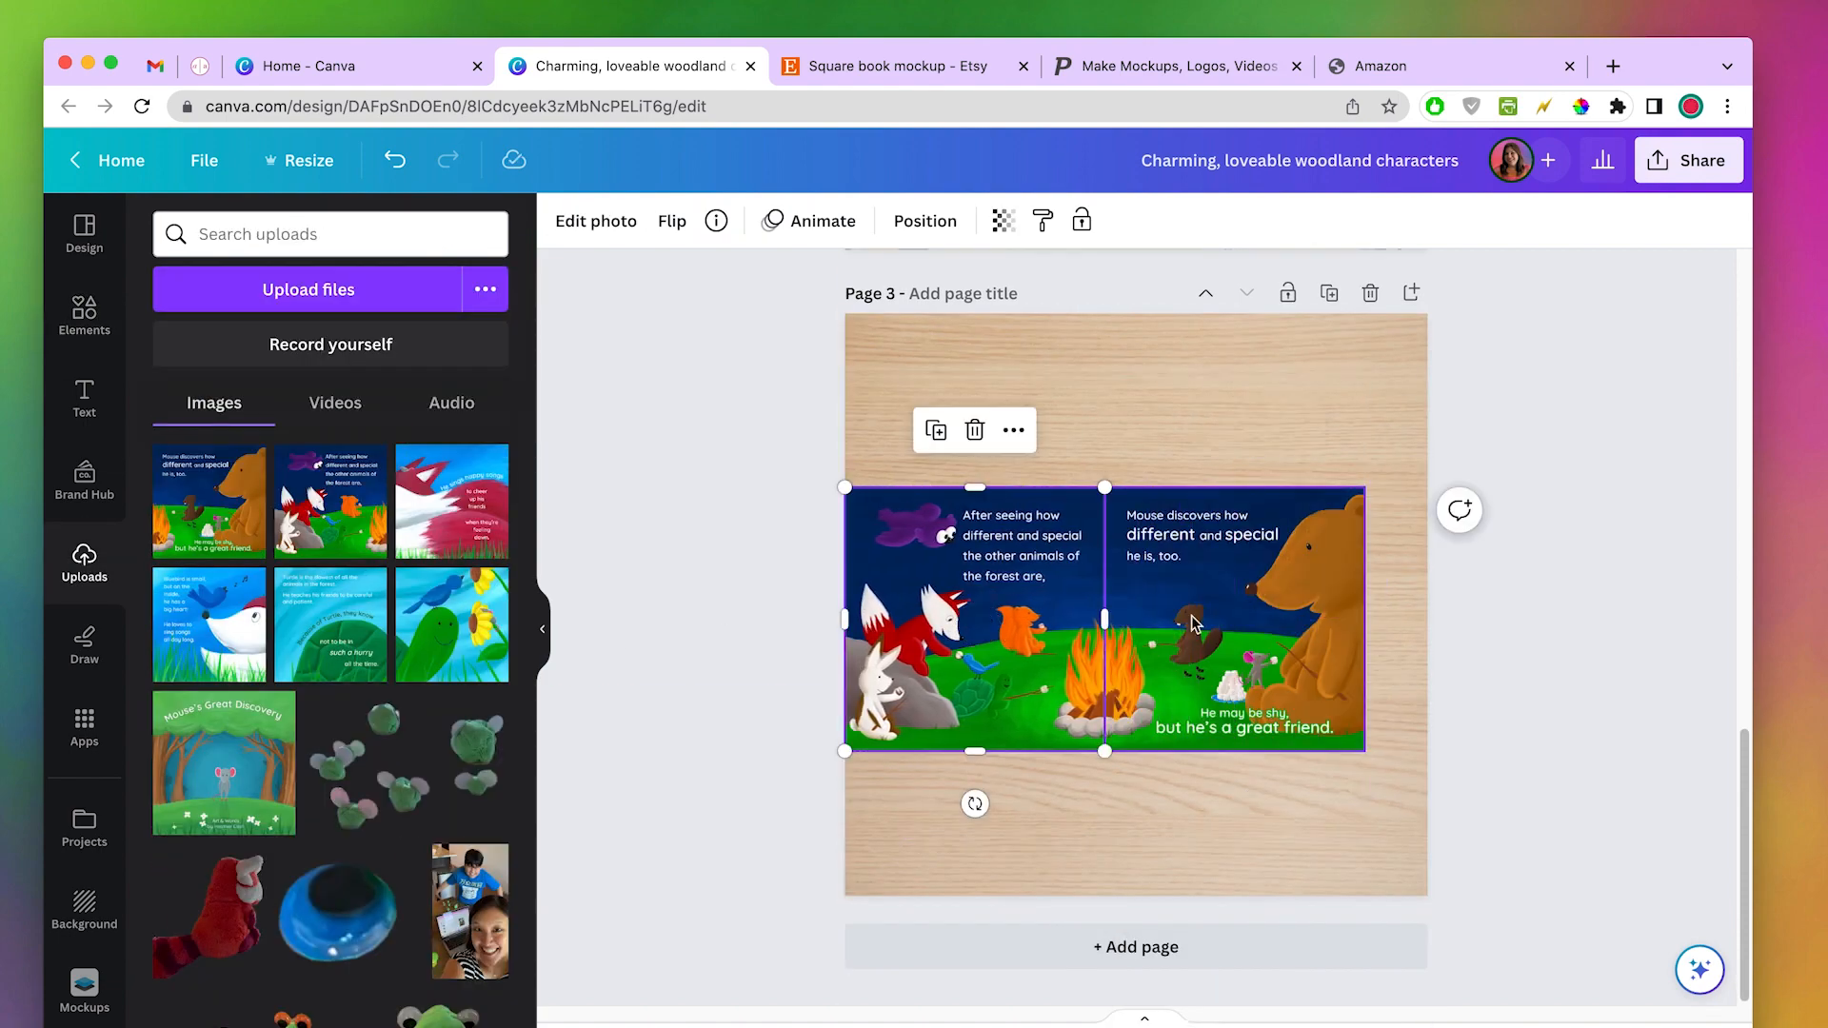
{"action": "left_click", "coordinate": [1181, 619], "text": "shift"}
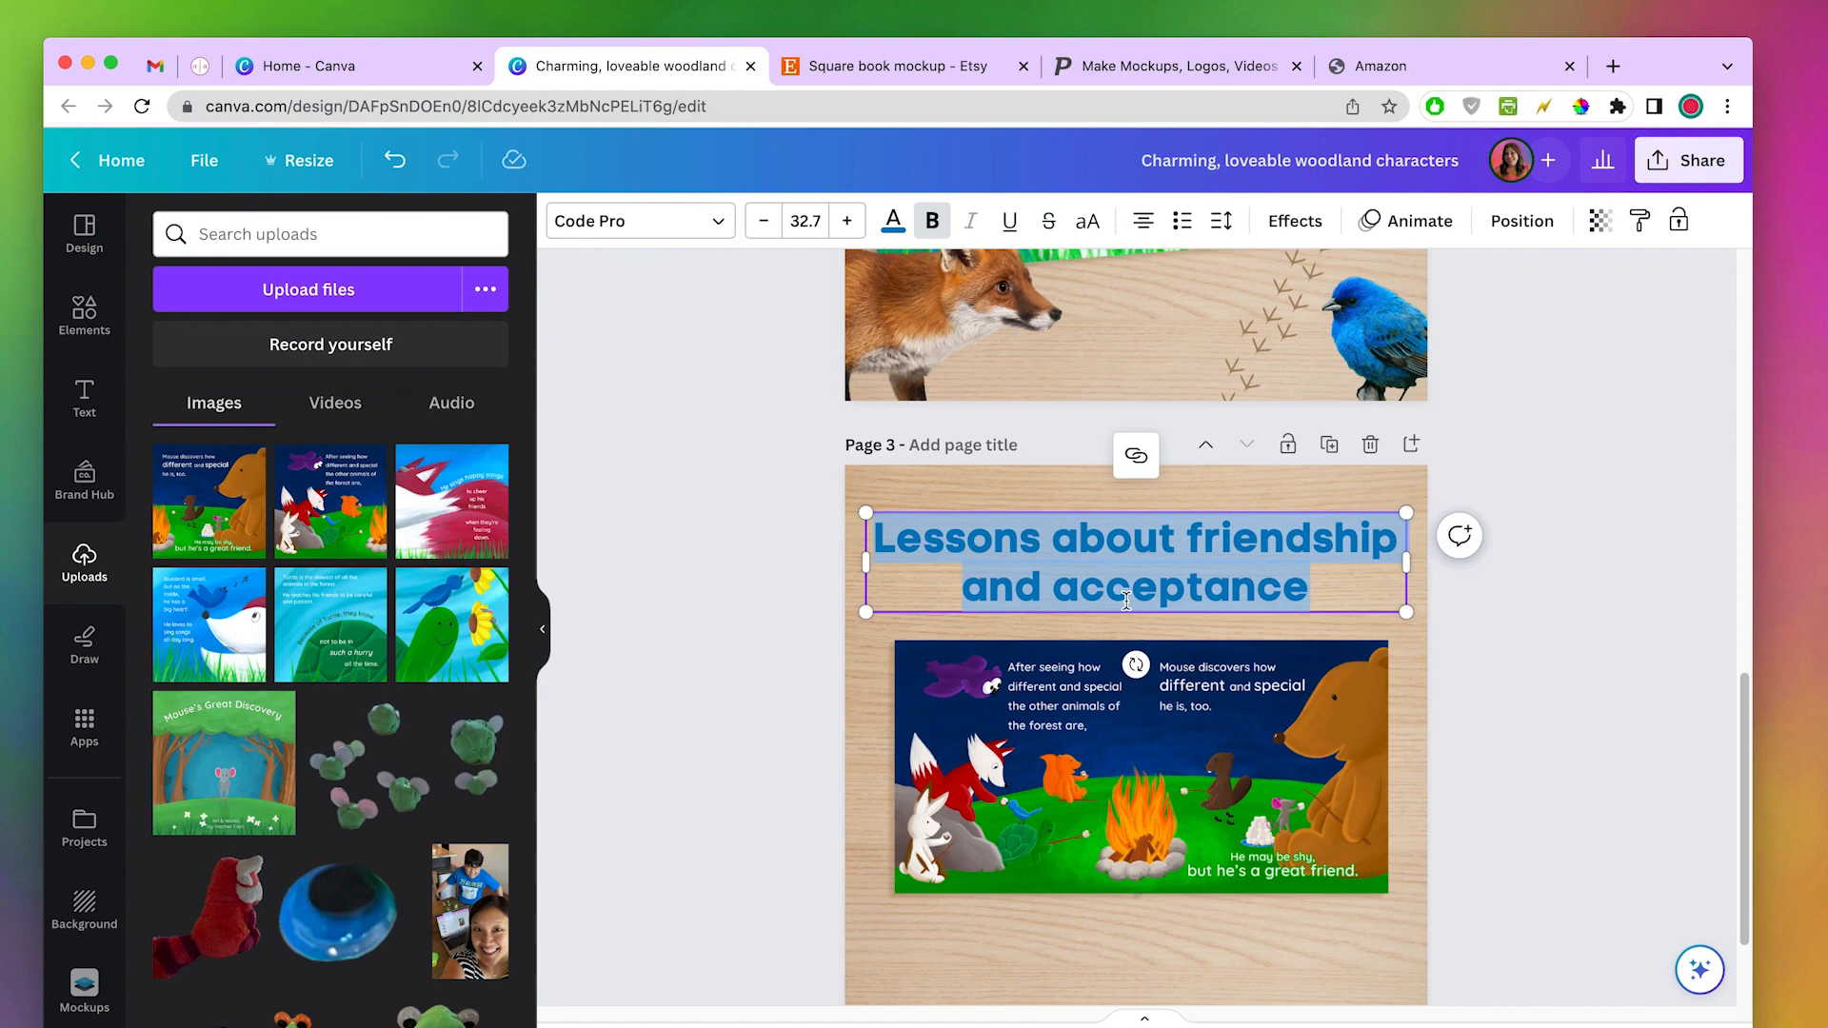
- Change page 3's heading to the two lines "Self-discovery" and "& self-esteem" and color it dark navy
{"action": "type", "text": "Self-discovery and self-esteem"}
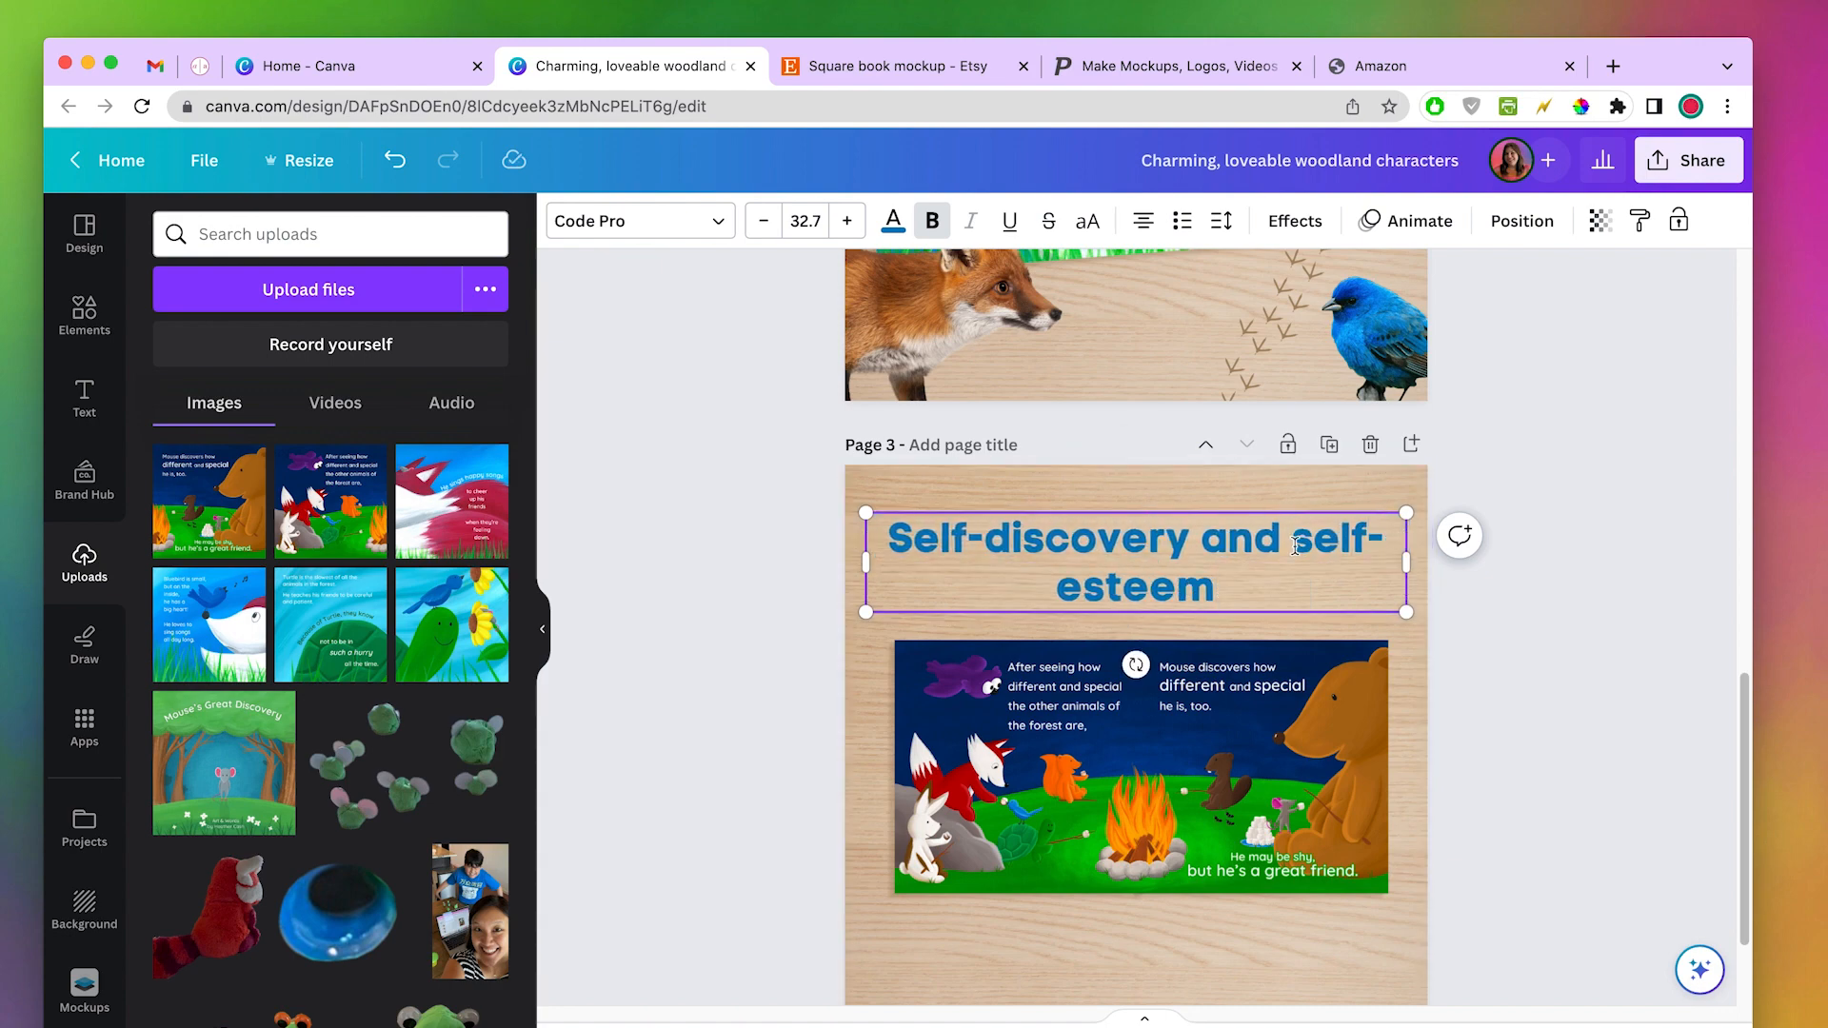
{"action": "left_click_drag", "start_coordinate": [1295, 545], "coordinate": [1181, 544]}
{"action": "key", "text": "Return"}
{"action": "type", "text": "&"}
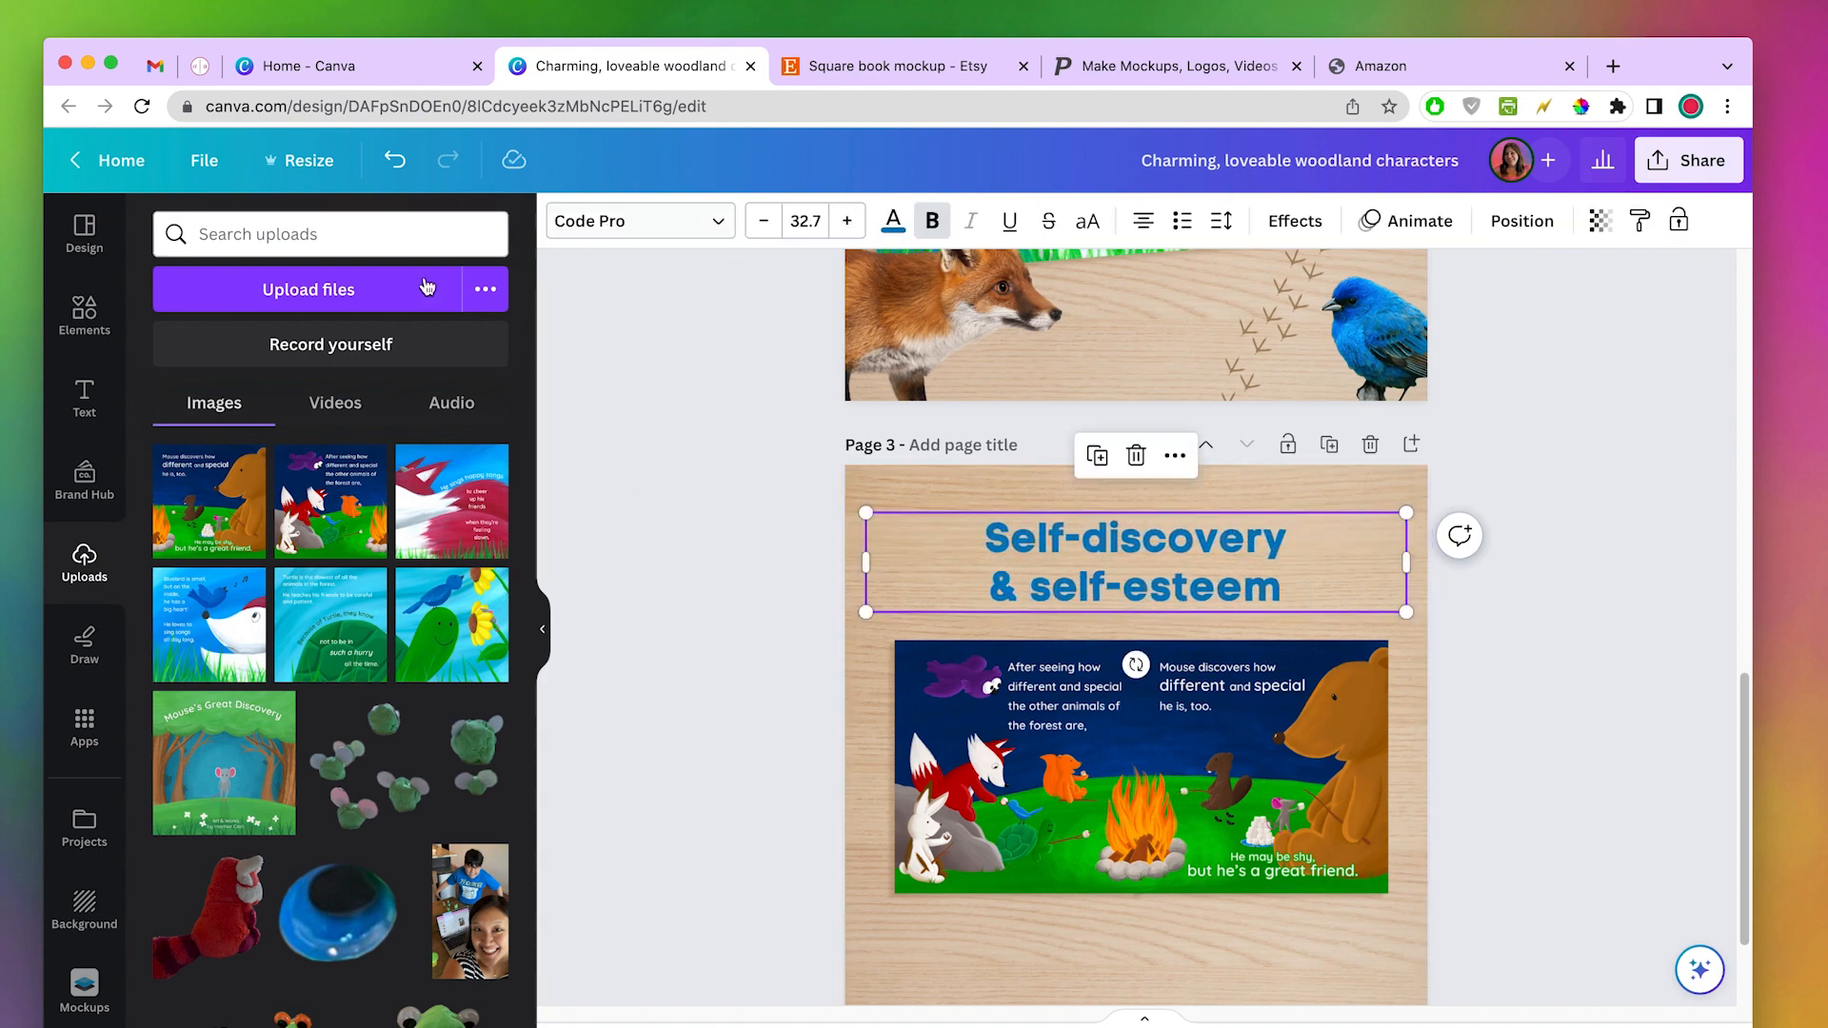
{"action": "left_click", "coordinate": [893, 222]}
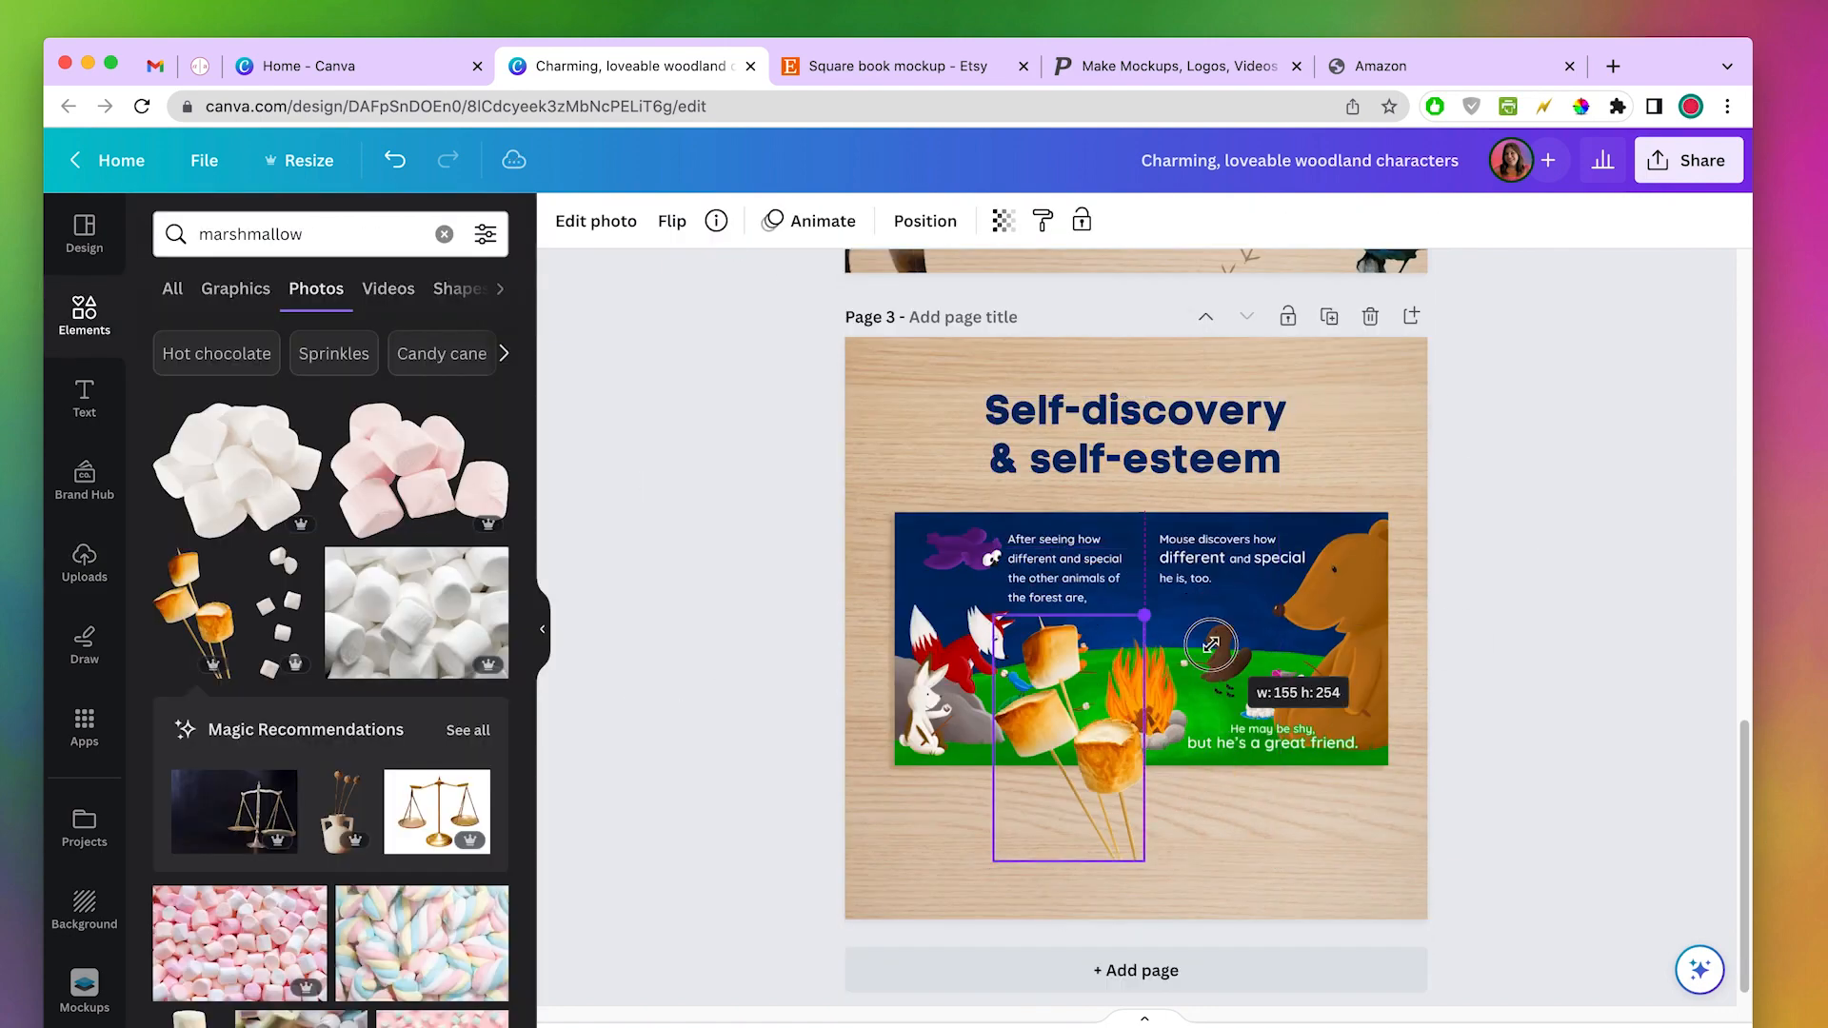
- Place the toasted marshmallow photo in page 3's lower-right corner and two small acorns near the lower-left corner
{"action": "left_click_drag", "start_coordinate": [1060, 804], "coordinate": [1257, 766]}
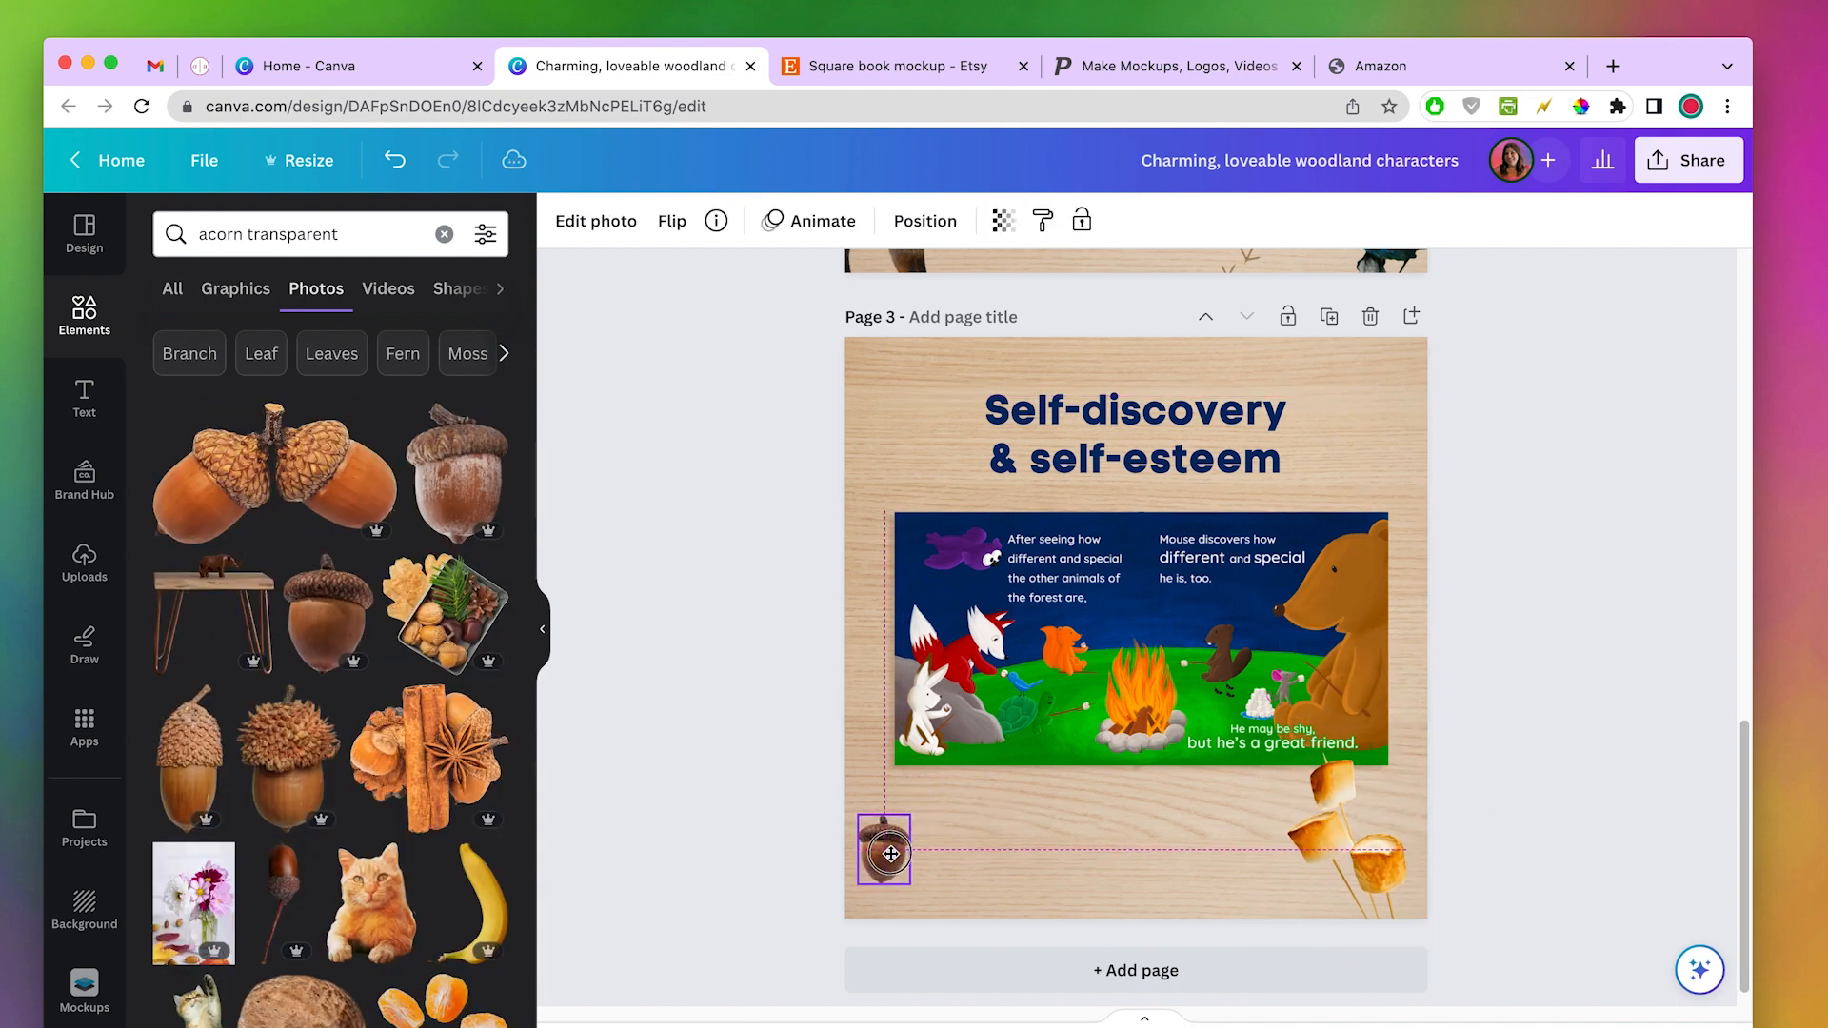
{"action": "left_click_drag", "start_coordinate": [329, 609], "coordinate": [952, 859]}
{"action": "key", "text": "super+d"}
{"action": "left_click_drag", "start_coordinate": [979, 943], "coordinate": [881, 956]}
{"action": "left_click_drag", "start_coordinate": [955, 861], "coordinate": [963, 831]}
- Place one leaf to the left of page 3's heading and another below the acorns
{"action": "left_click_drag", "start_coordinate": [1052, 792], "coordinate": [927, 420]}
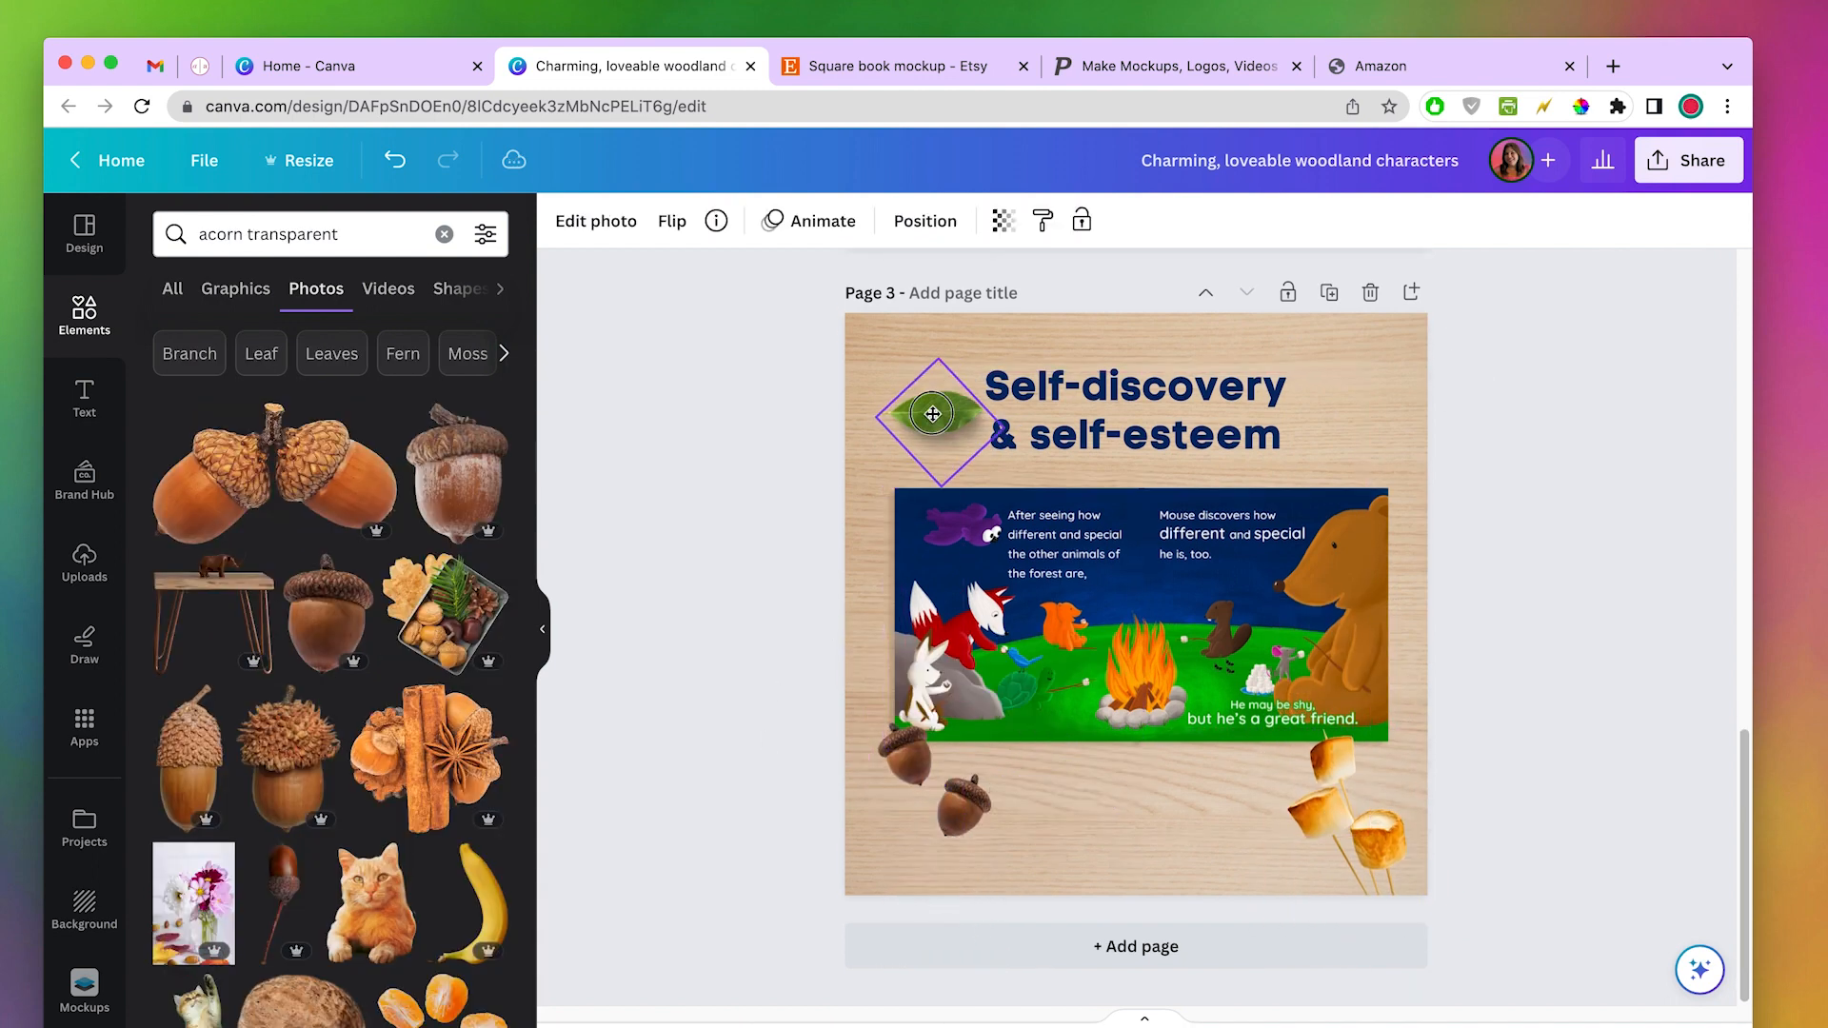
{"action": "left_click_drag", "start_coordinate": [995, 507], "coordinate": [1027, 466]}
{"action": "left_click_drag", "start_coordinate": [1340, 410], "coordinate": [904, 812]}
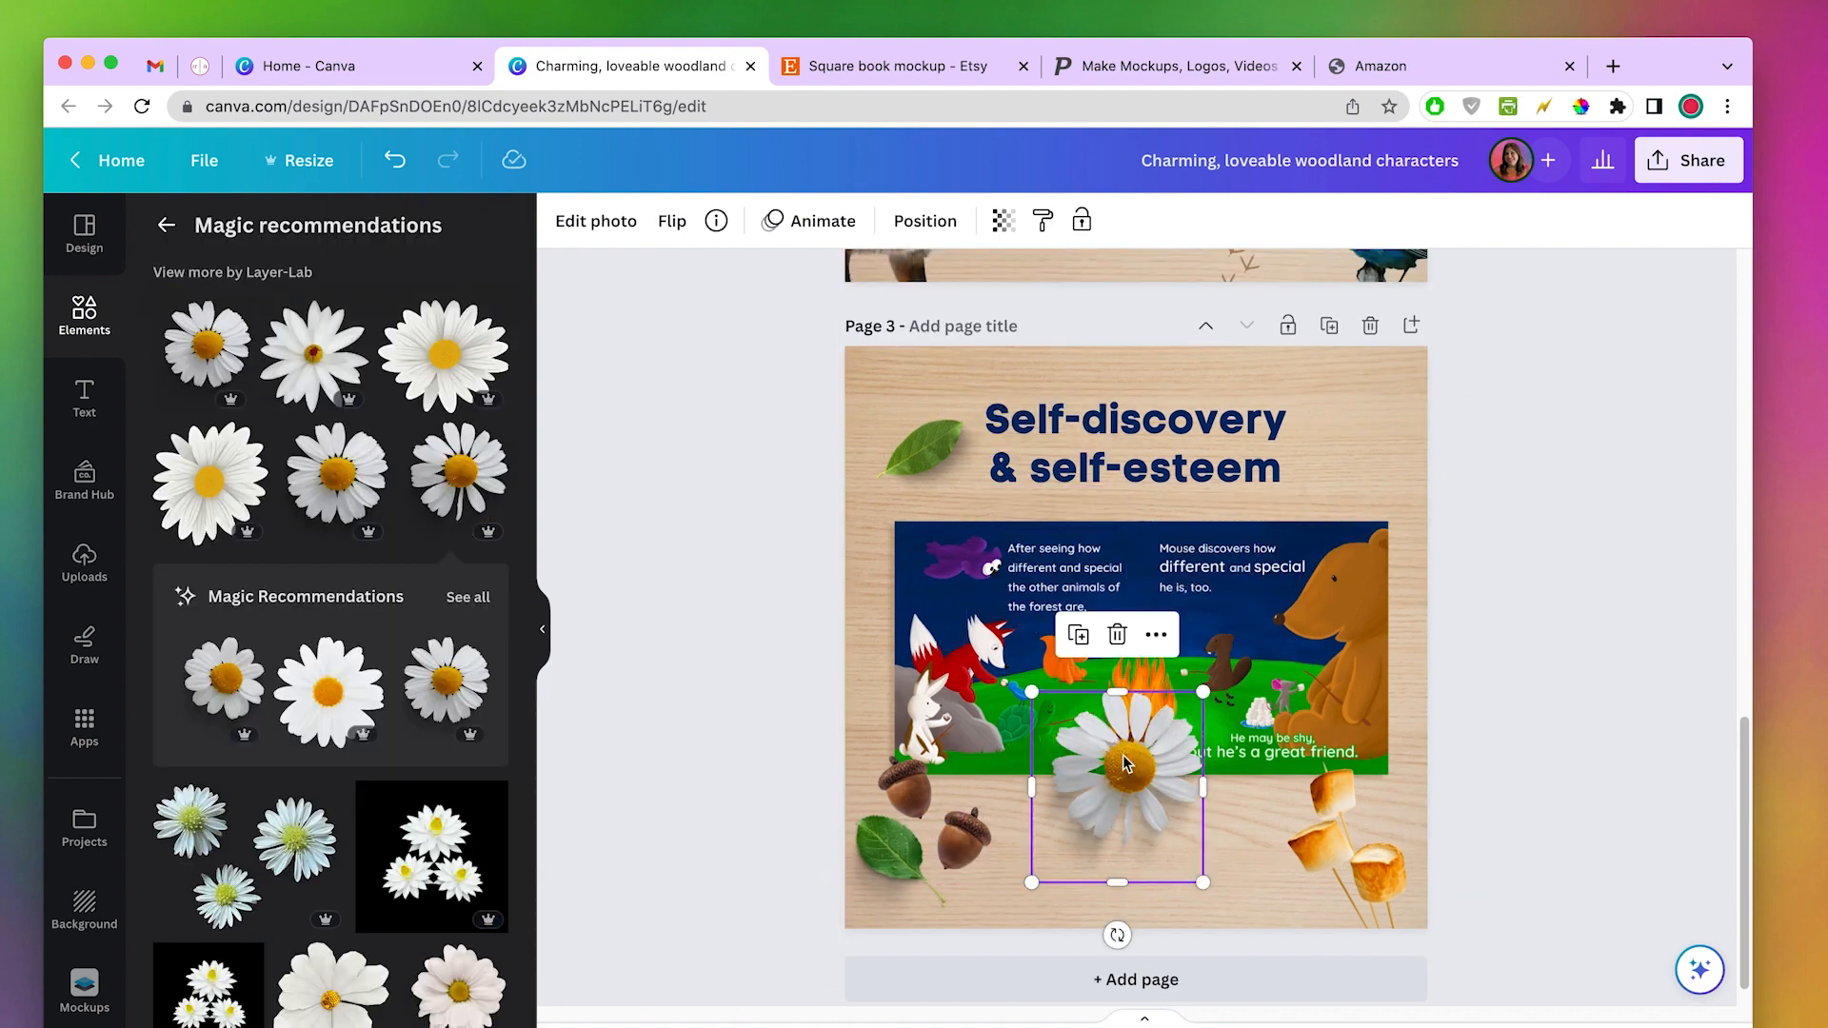
- Add two small daisies in page 3's upper-right corner and a flowering branch along the bottom edge beside the marshmallows
{"action": "left_click_drag", "start_coordinate": [1196, 673], "coordinate": [1130, 755]}
{"action": "left_click_drag", "start_coordinate": [1082, 816], "coordinate": [1355, 387]}
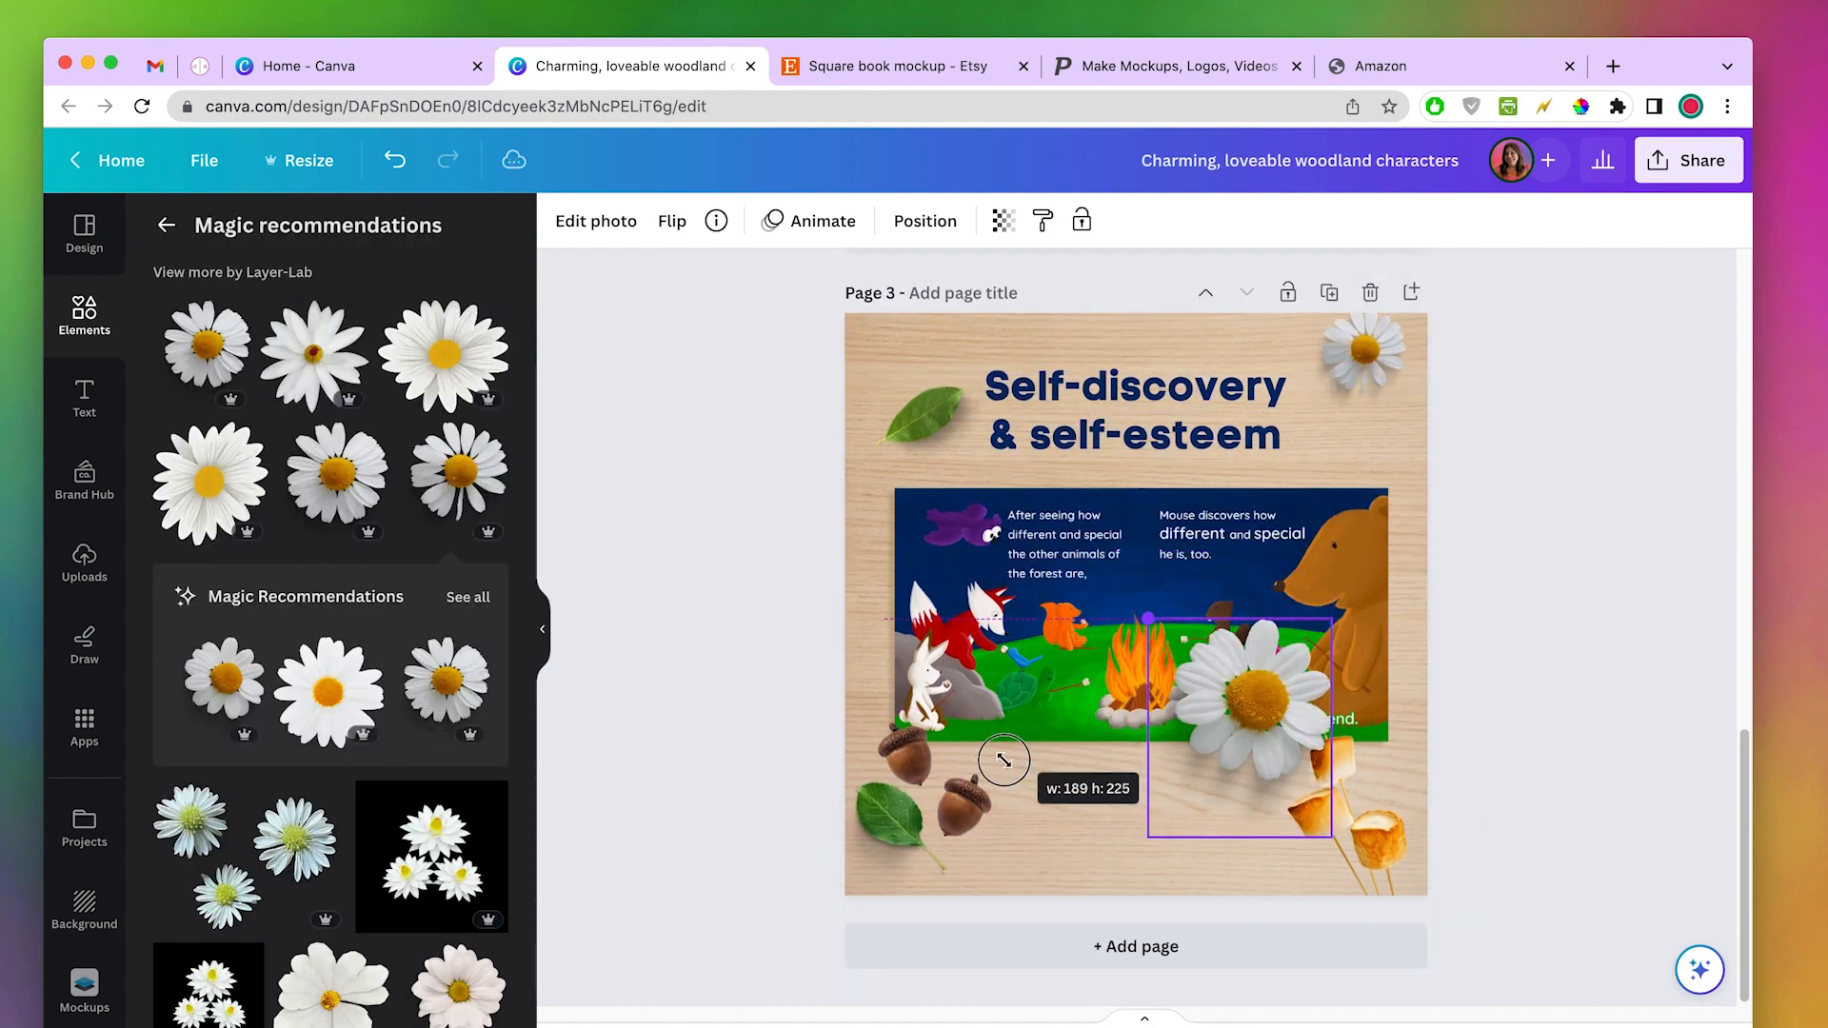
{"action": "left_click_drag", "start_coordinate": [1004, 759], "coordinate": [1124, 704]}
{"action": "left_click_drag", "start_coordinate": [1237, 700], "coordinate": [1348, 360]}
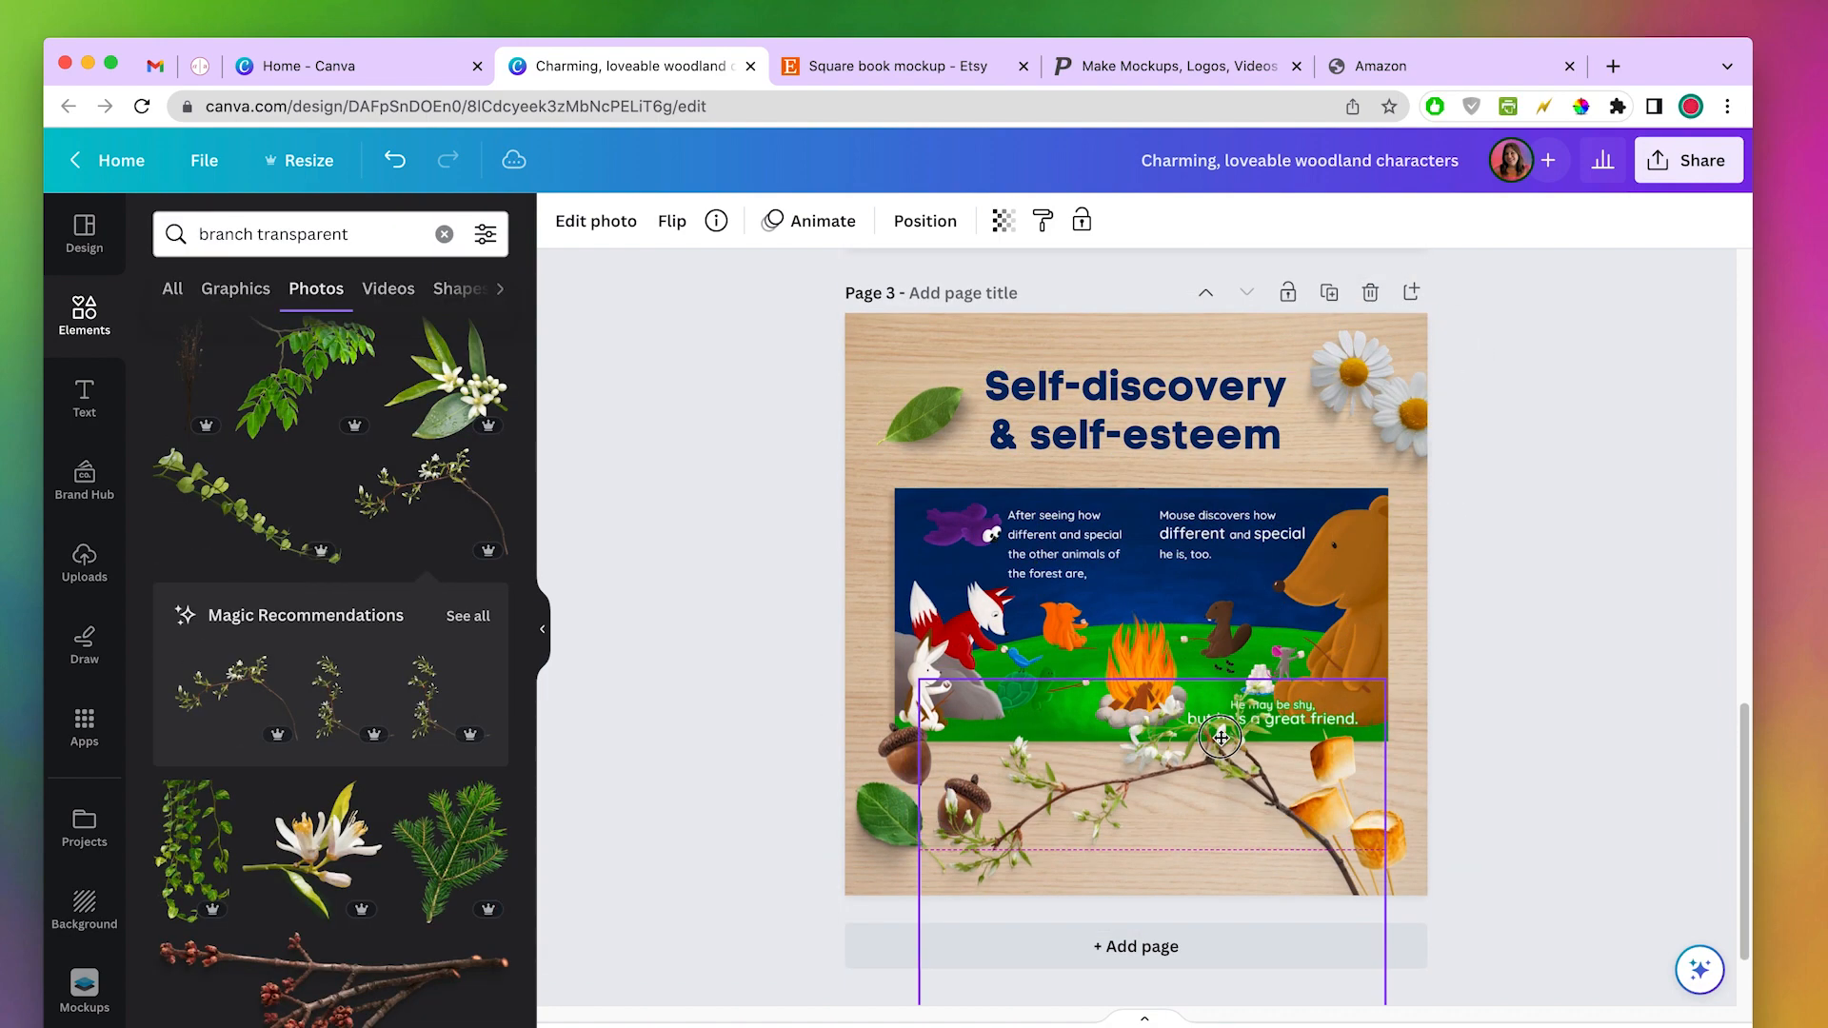
{"action": "left_click_drag", "start_coordinate": [1221, 737], "coordinate": [1238, 819]}
{"action": "left_click", "coordinate": [1745, 703]}
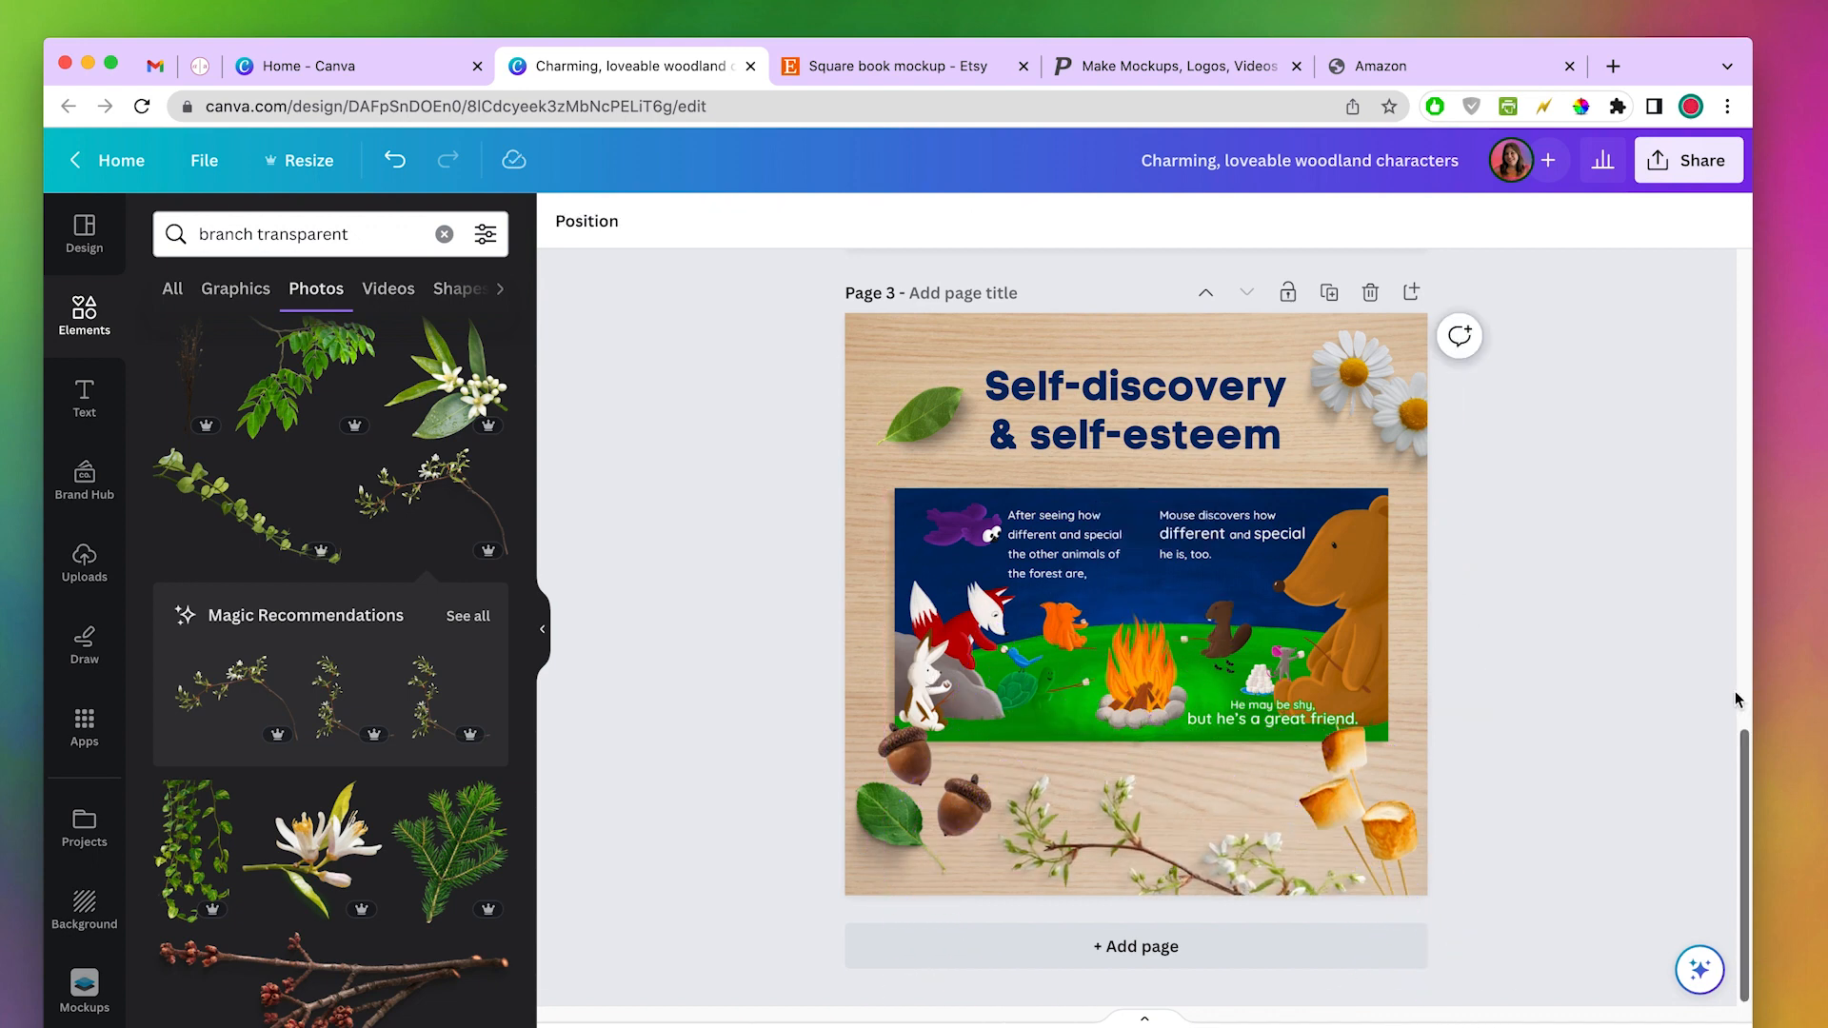
- Download all three pages as 600 × 600 px PNG files, and check 1.png, 2.png and 3.png in the downloaded folder
{"action": "left_click", "coordinate": [541, 629]}
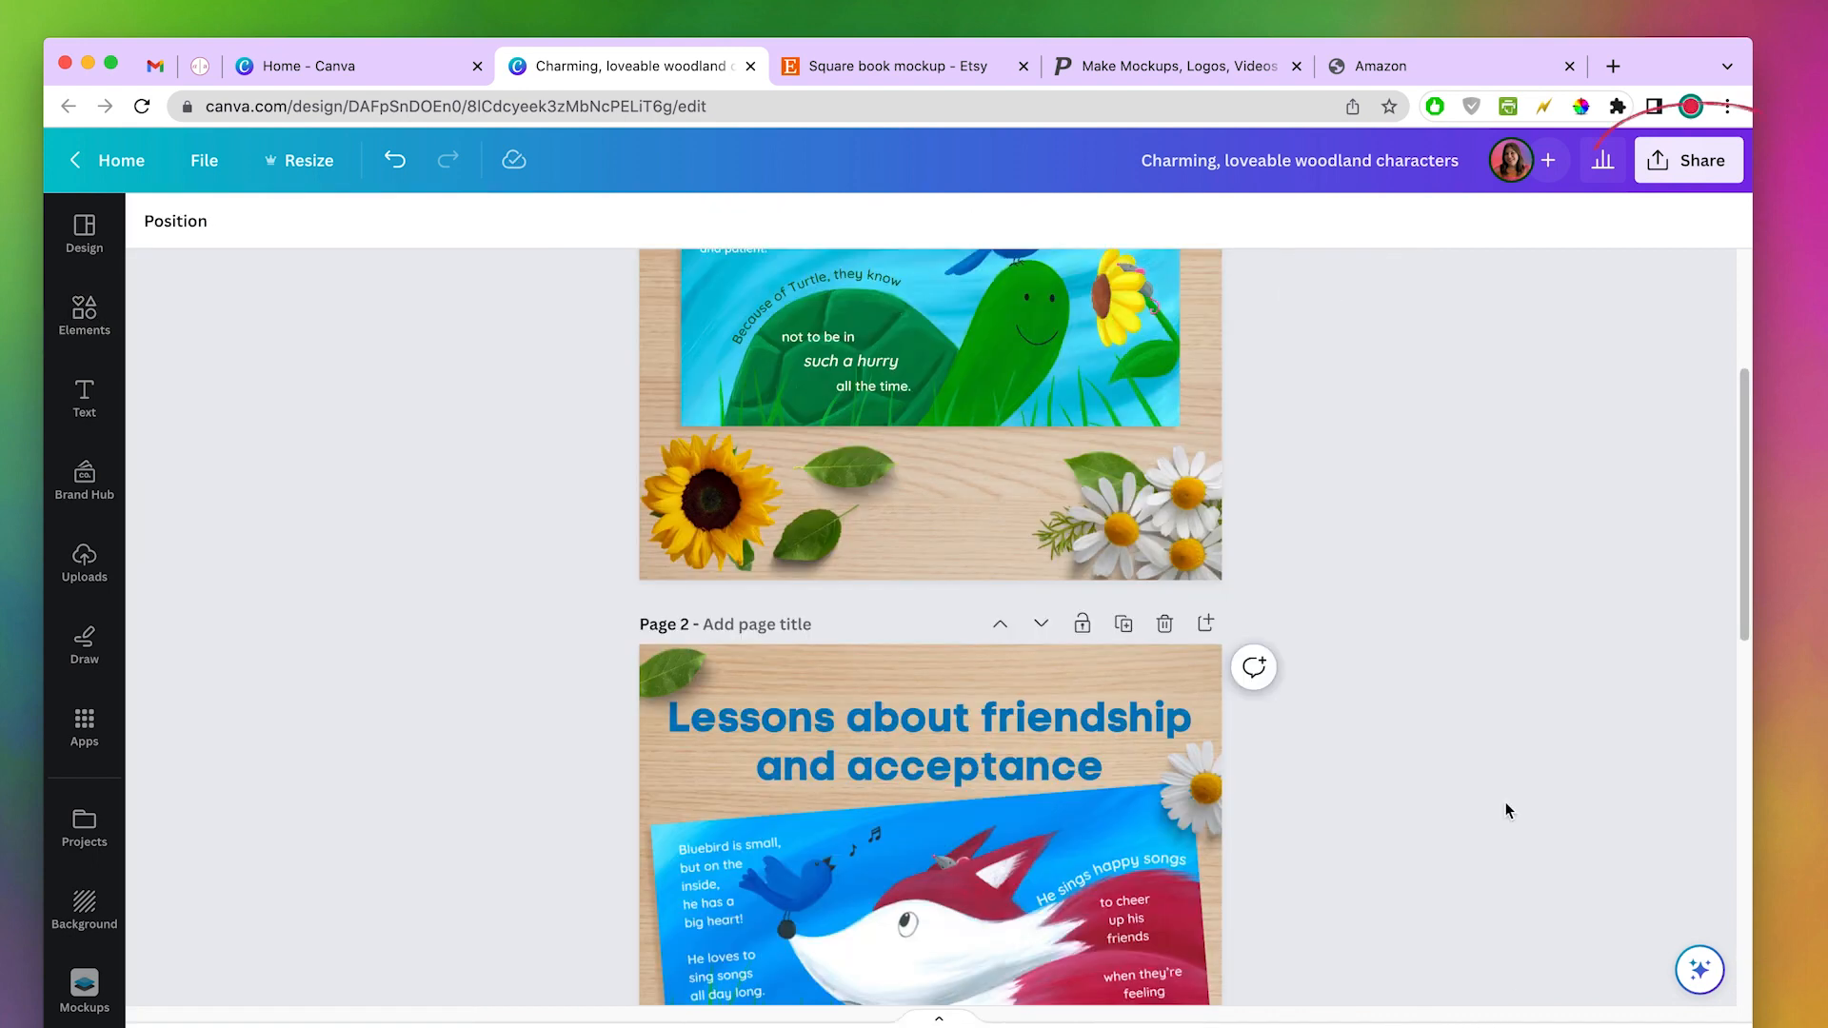
{"action": "left_click", "coordinate": [1687, 160]}
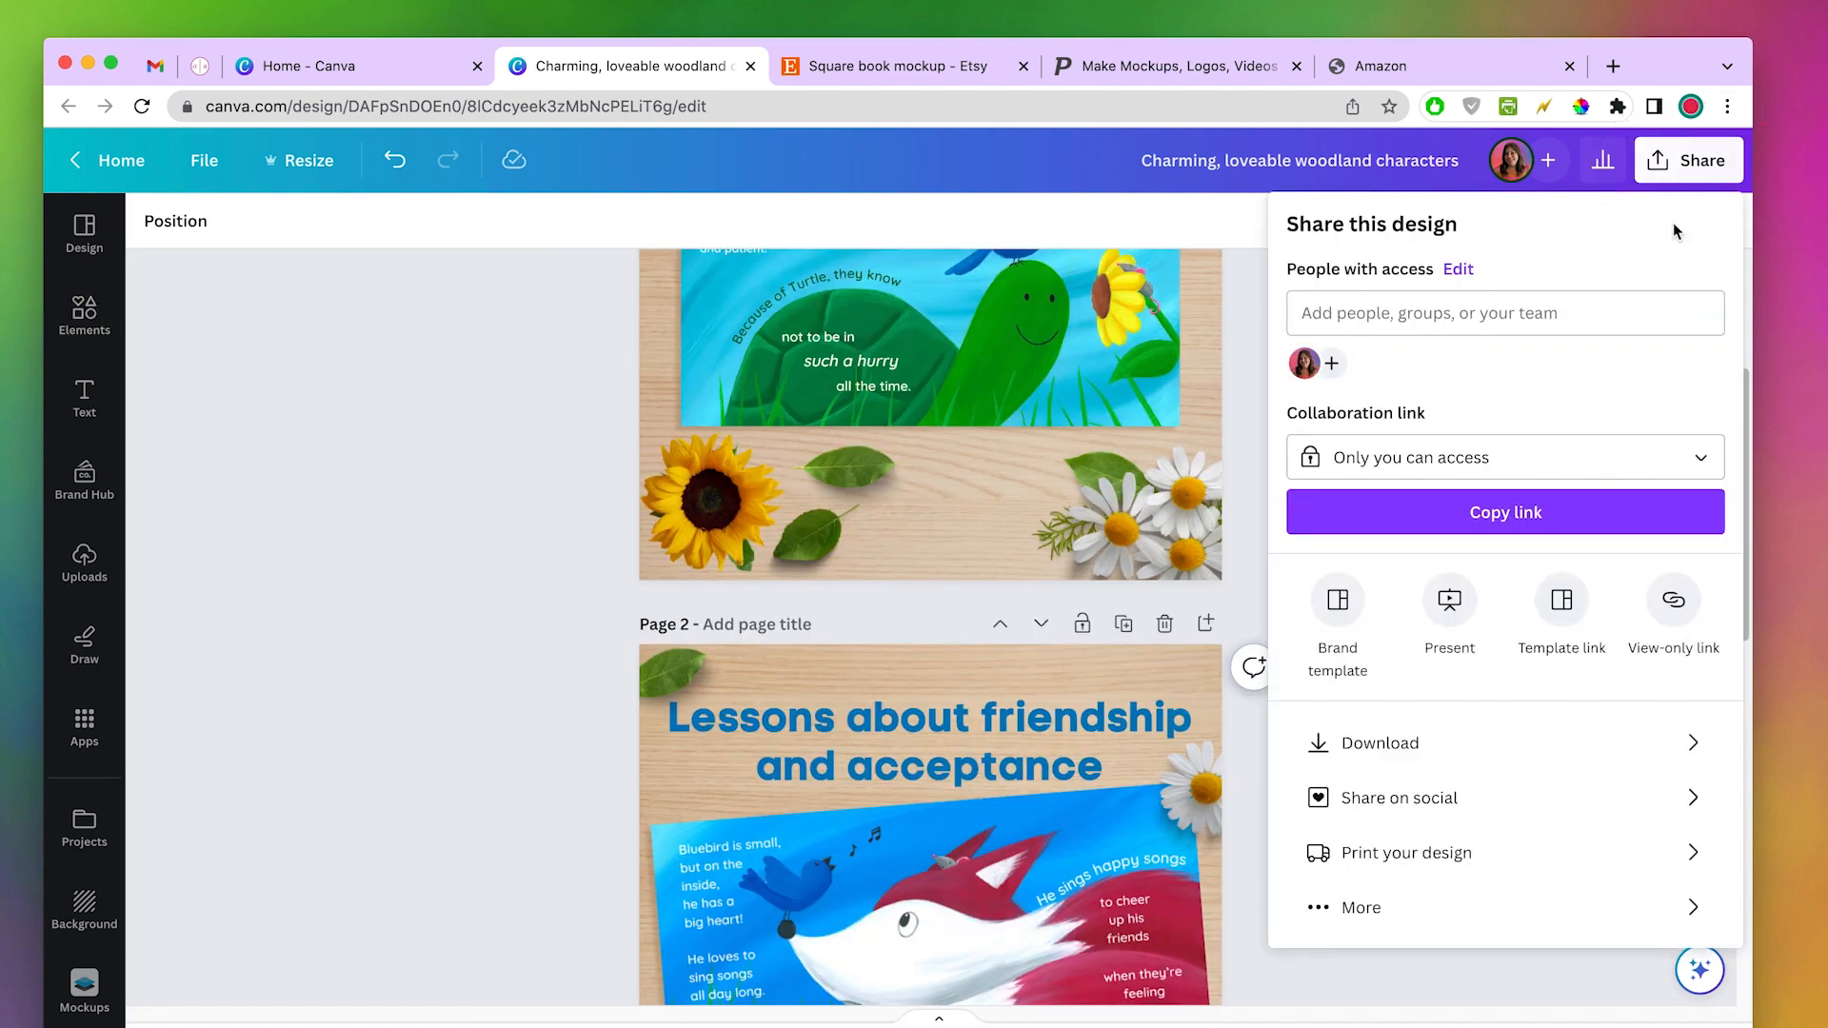
{"action": "left_click", "coordinate": [1584, 741]}
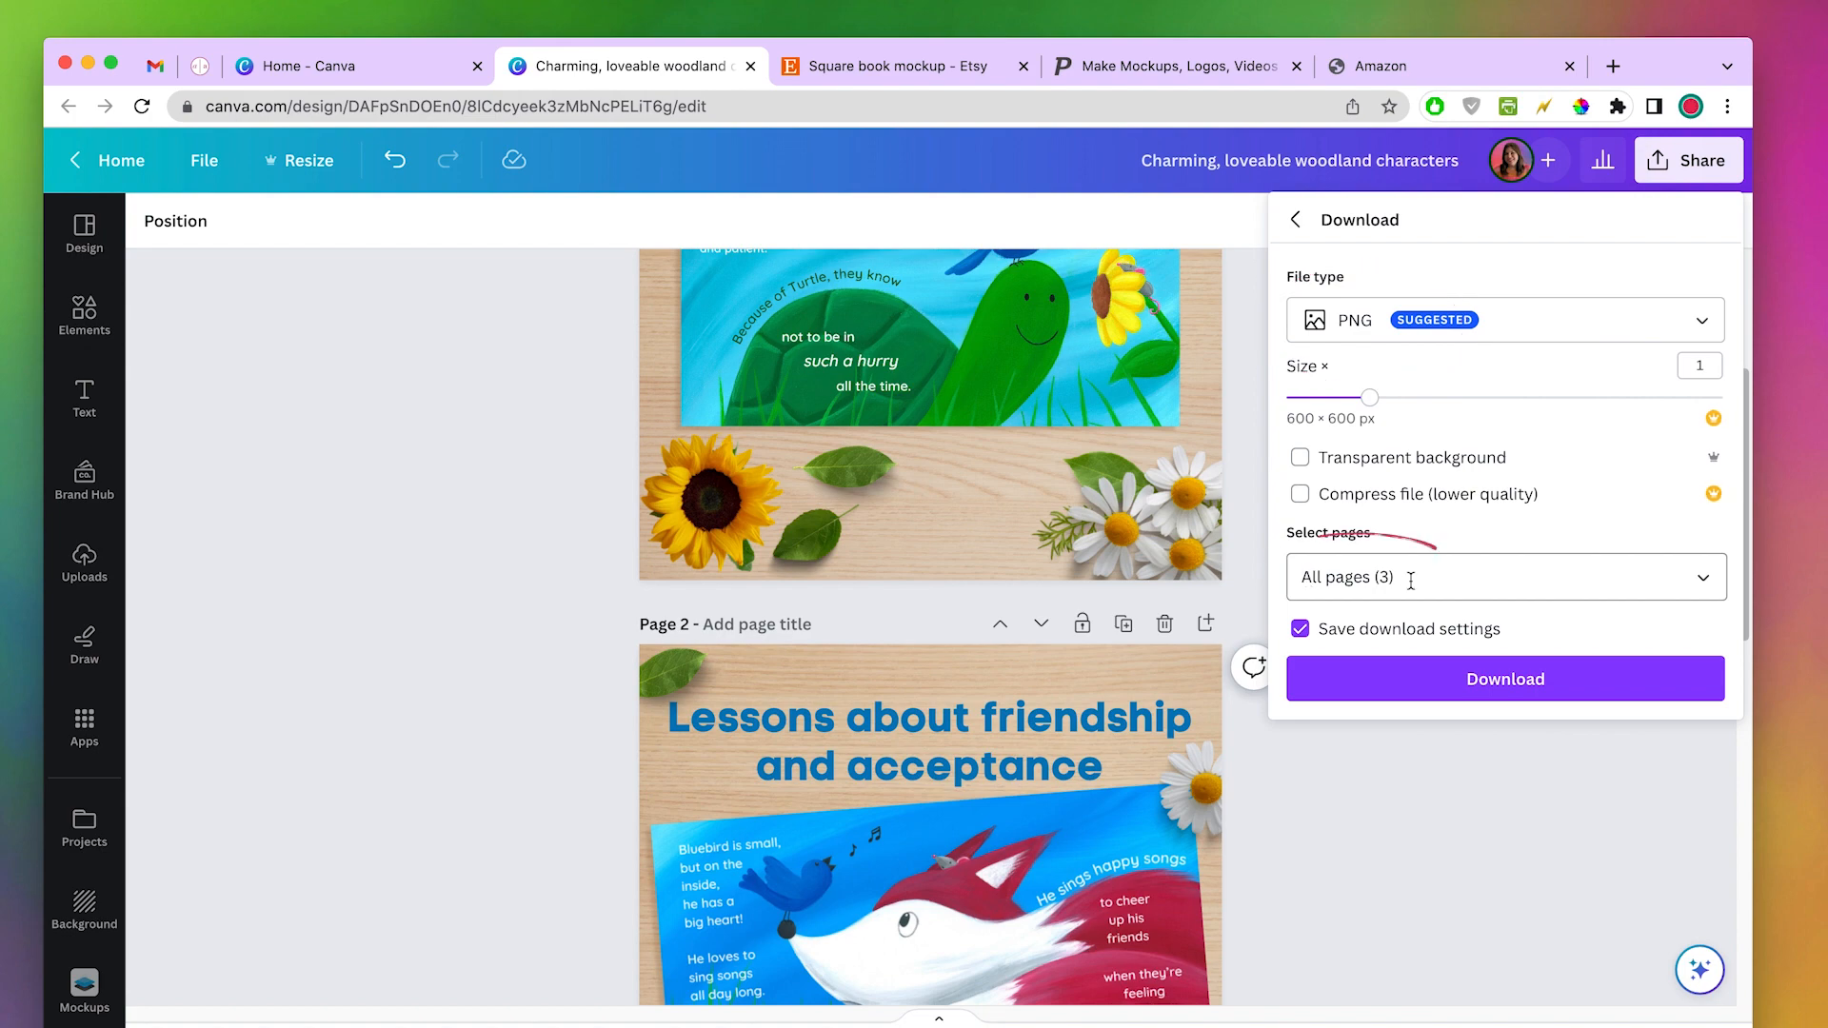
{"action": "left_click", "coordinate": [1449, 672]}
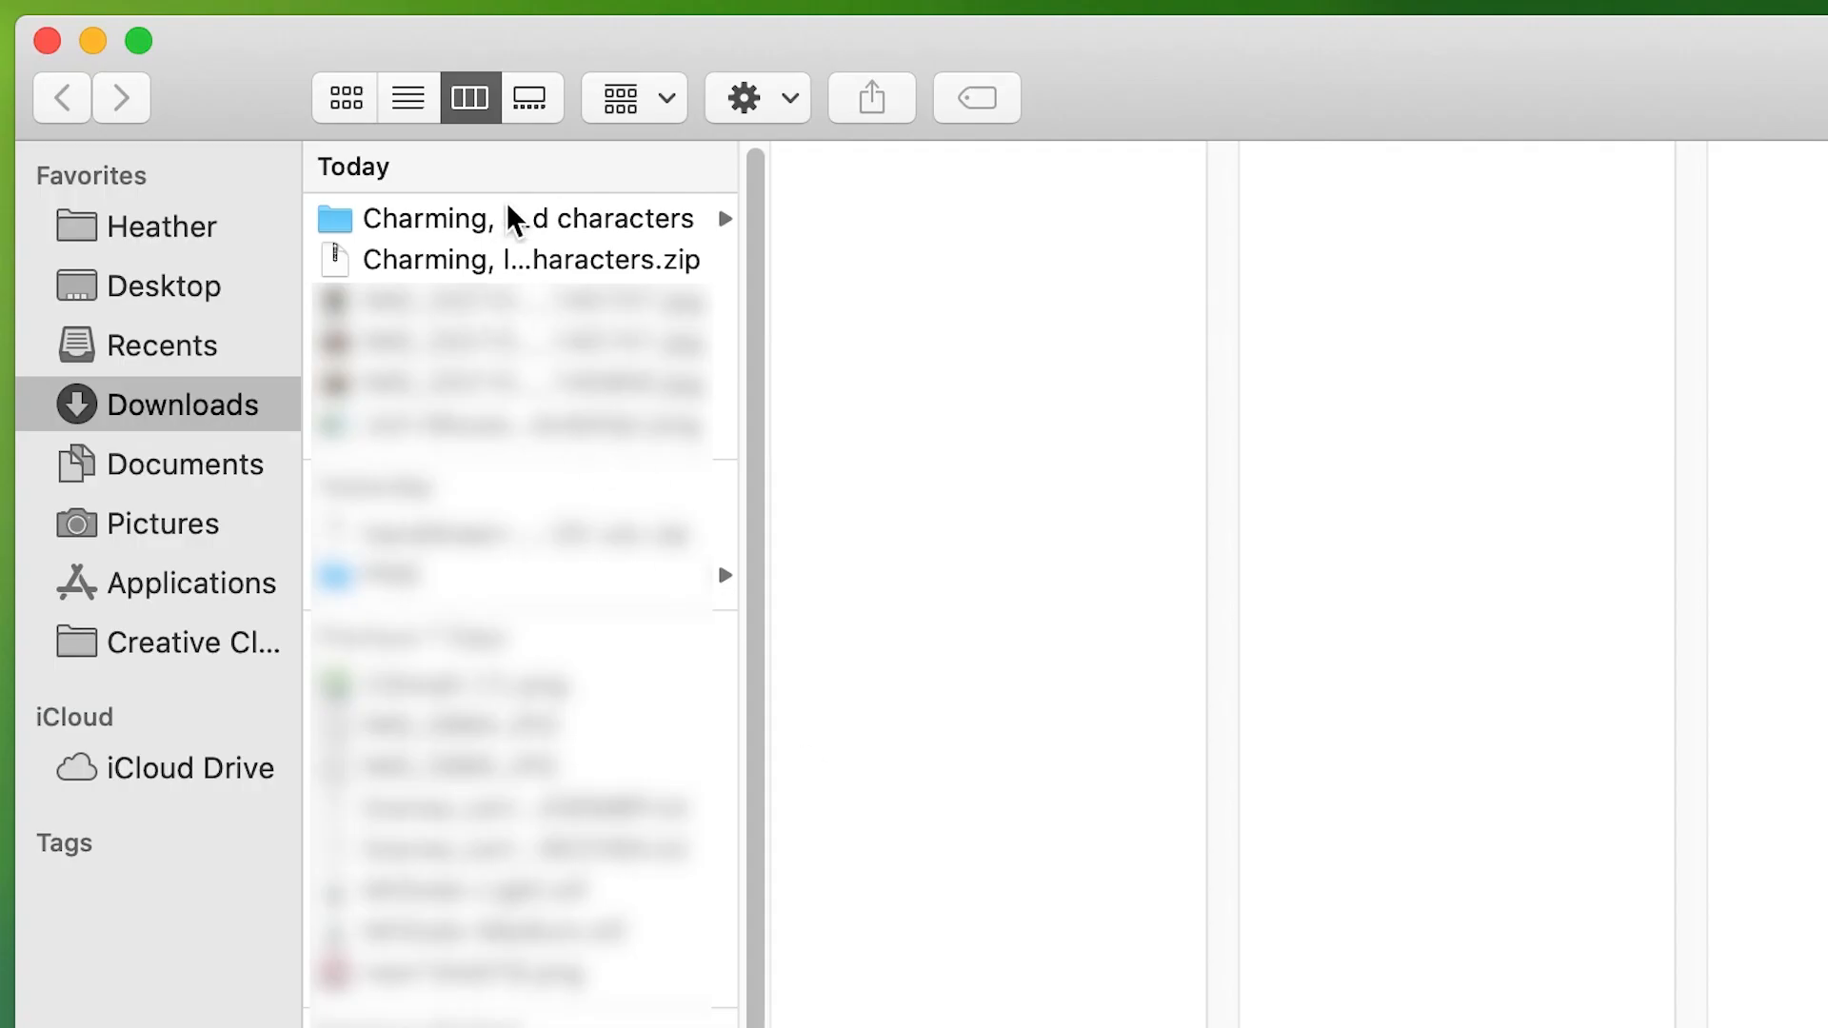
{"action": "left_click", "coordinate": [514, 221]}
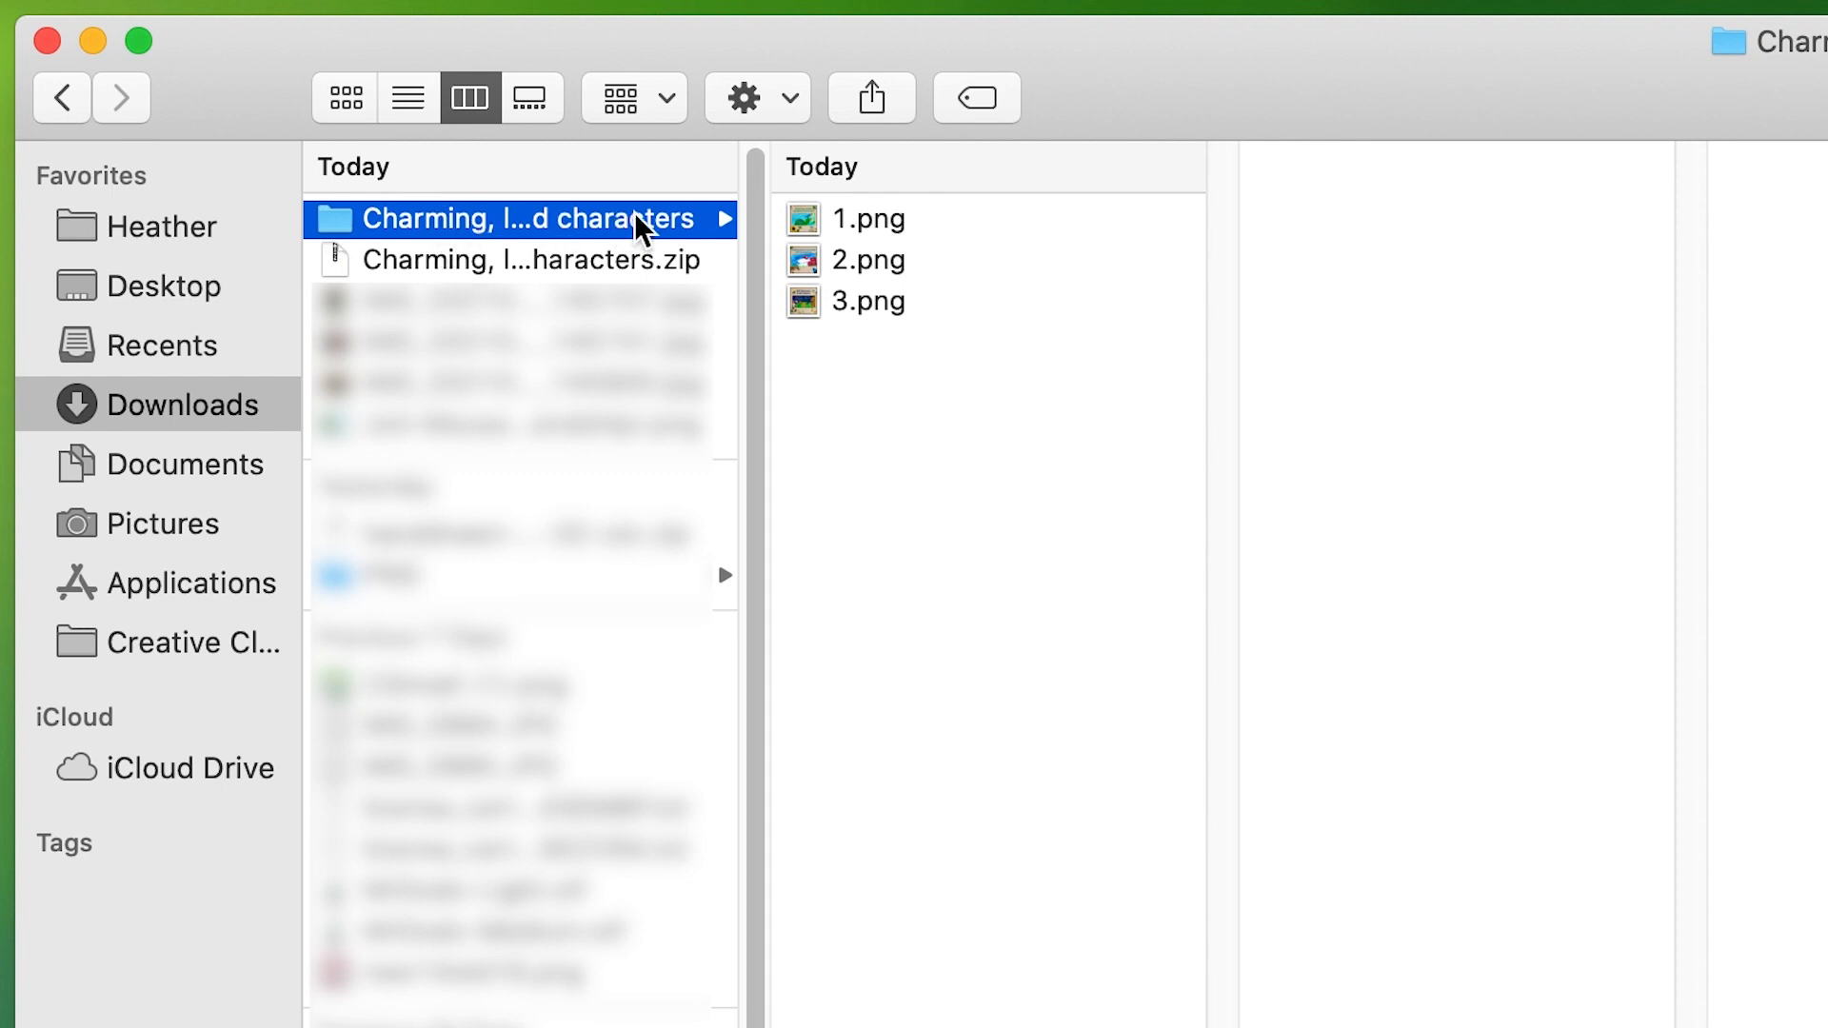
{"action": "left_click", "coordinate": [878, 219]}
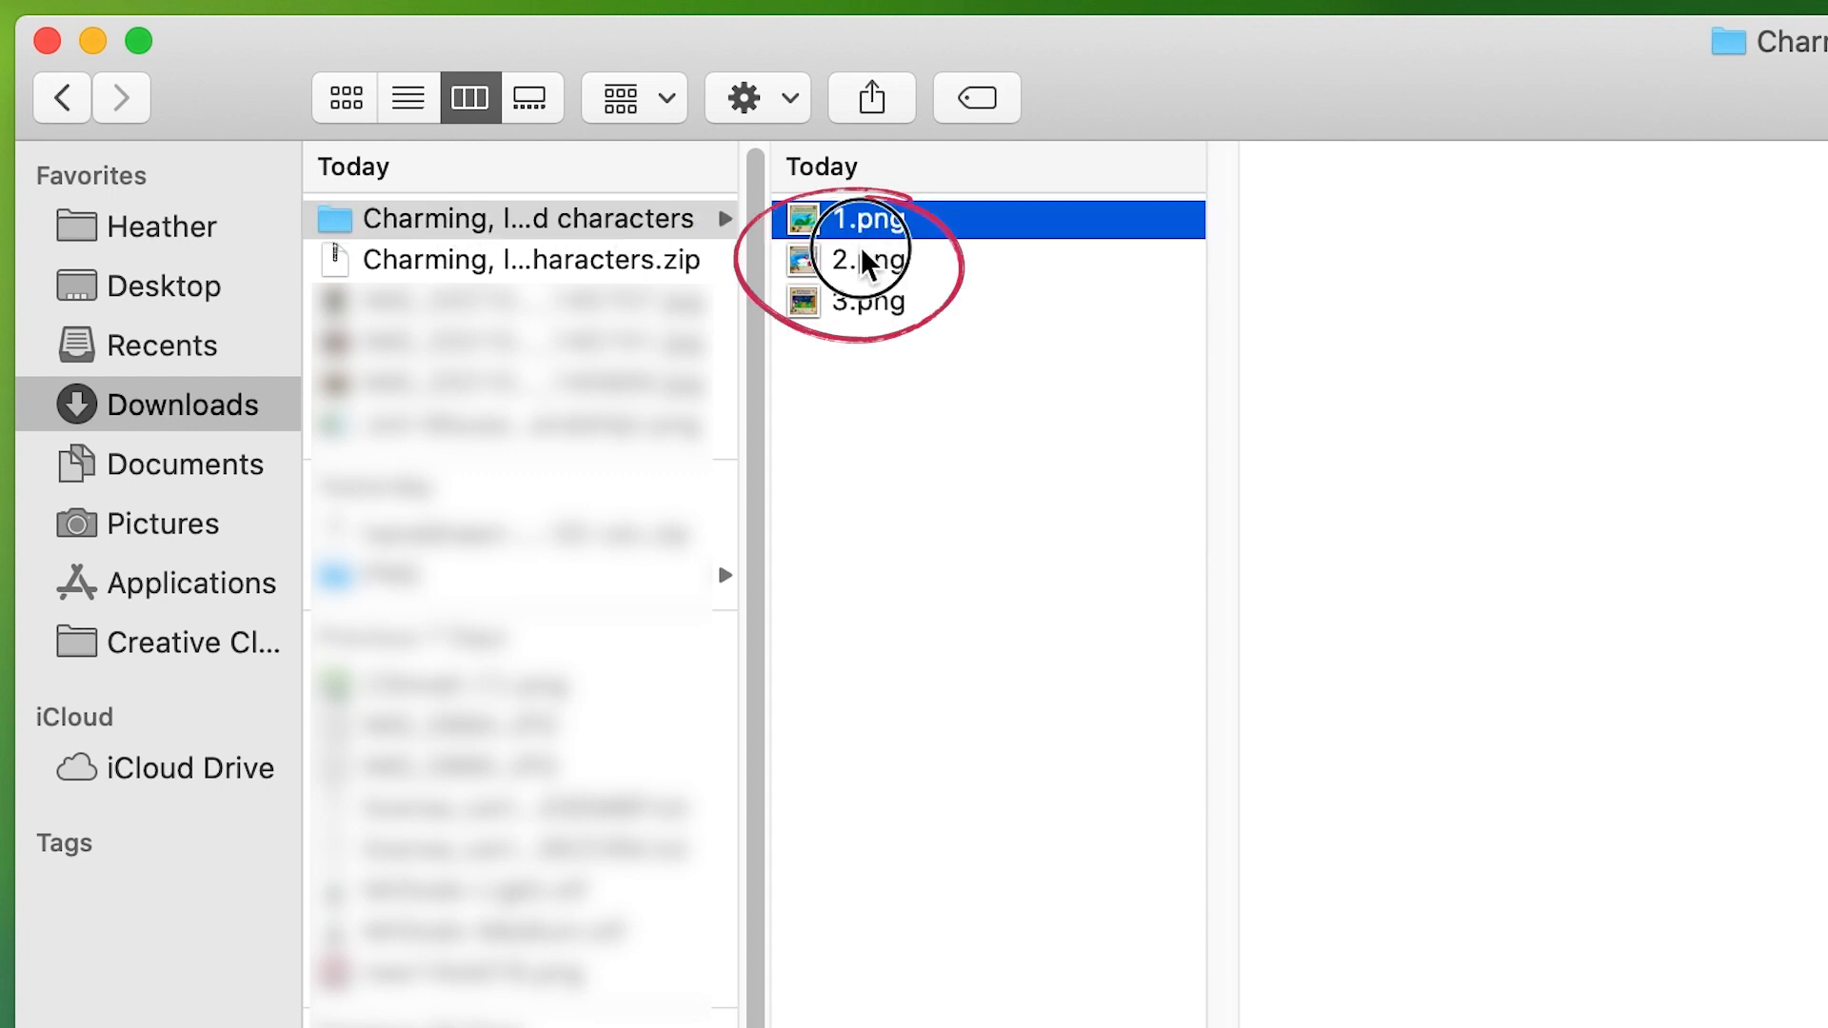
{"action": "left_click", "coordinate": [864, 255]}
{"action": "left_click", "coordinate": [857, 306]}
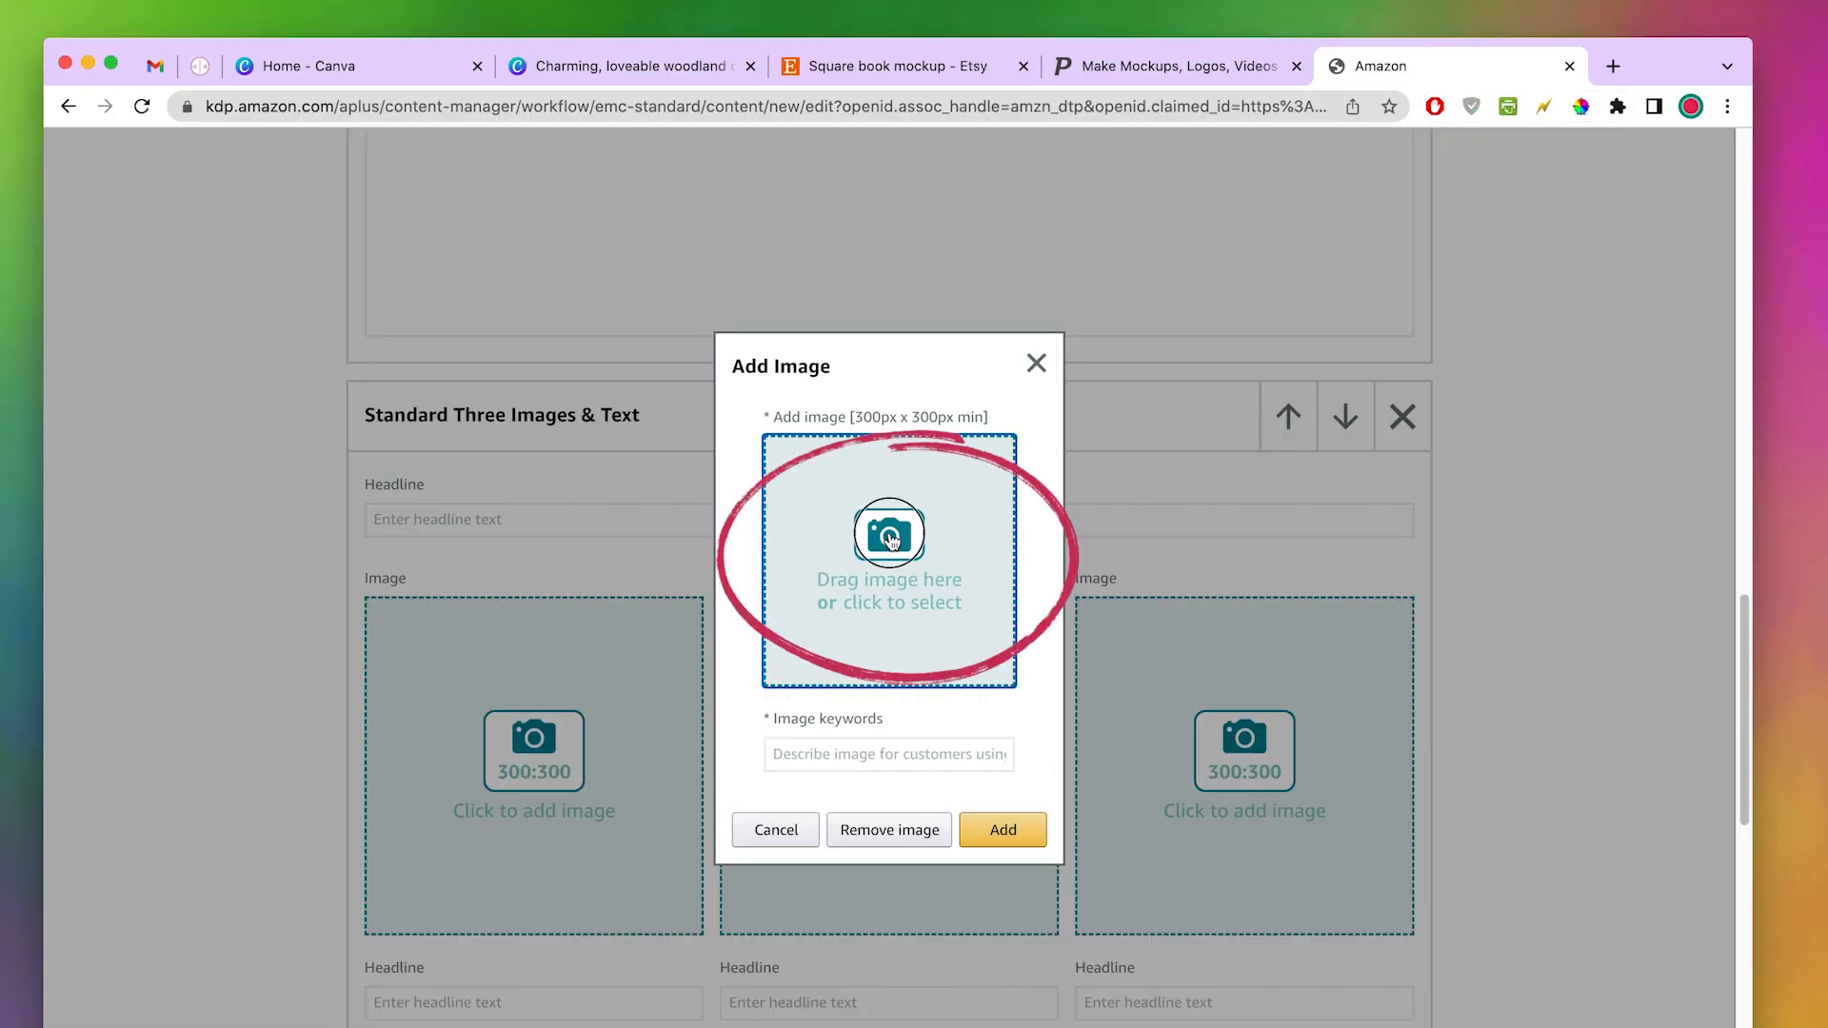
- In KDP, fill the Standard Three Images & Text module's image slots with the three downloaded PNGs, adding descriptive image keywords such as "Open book with fox illustration"
{"action": "left_click", "coordinate": [924, 522]}
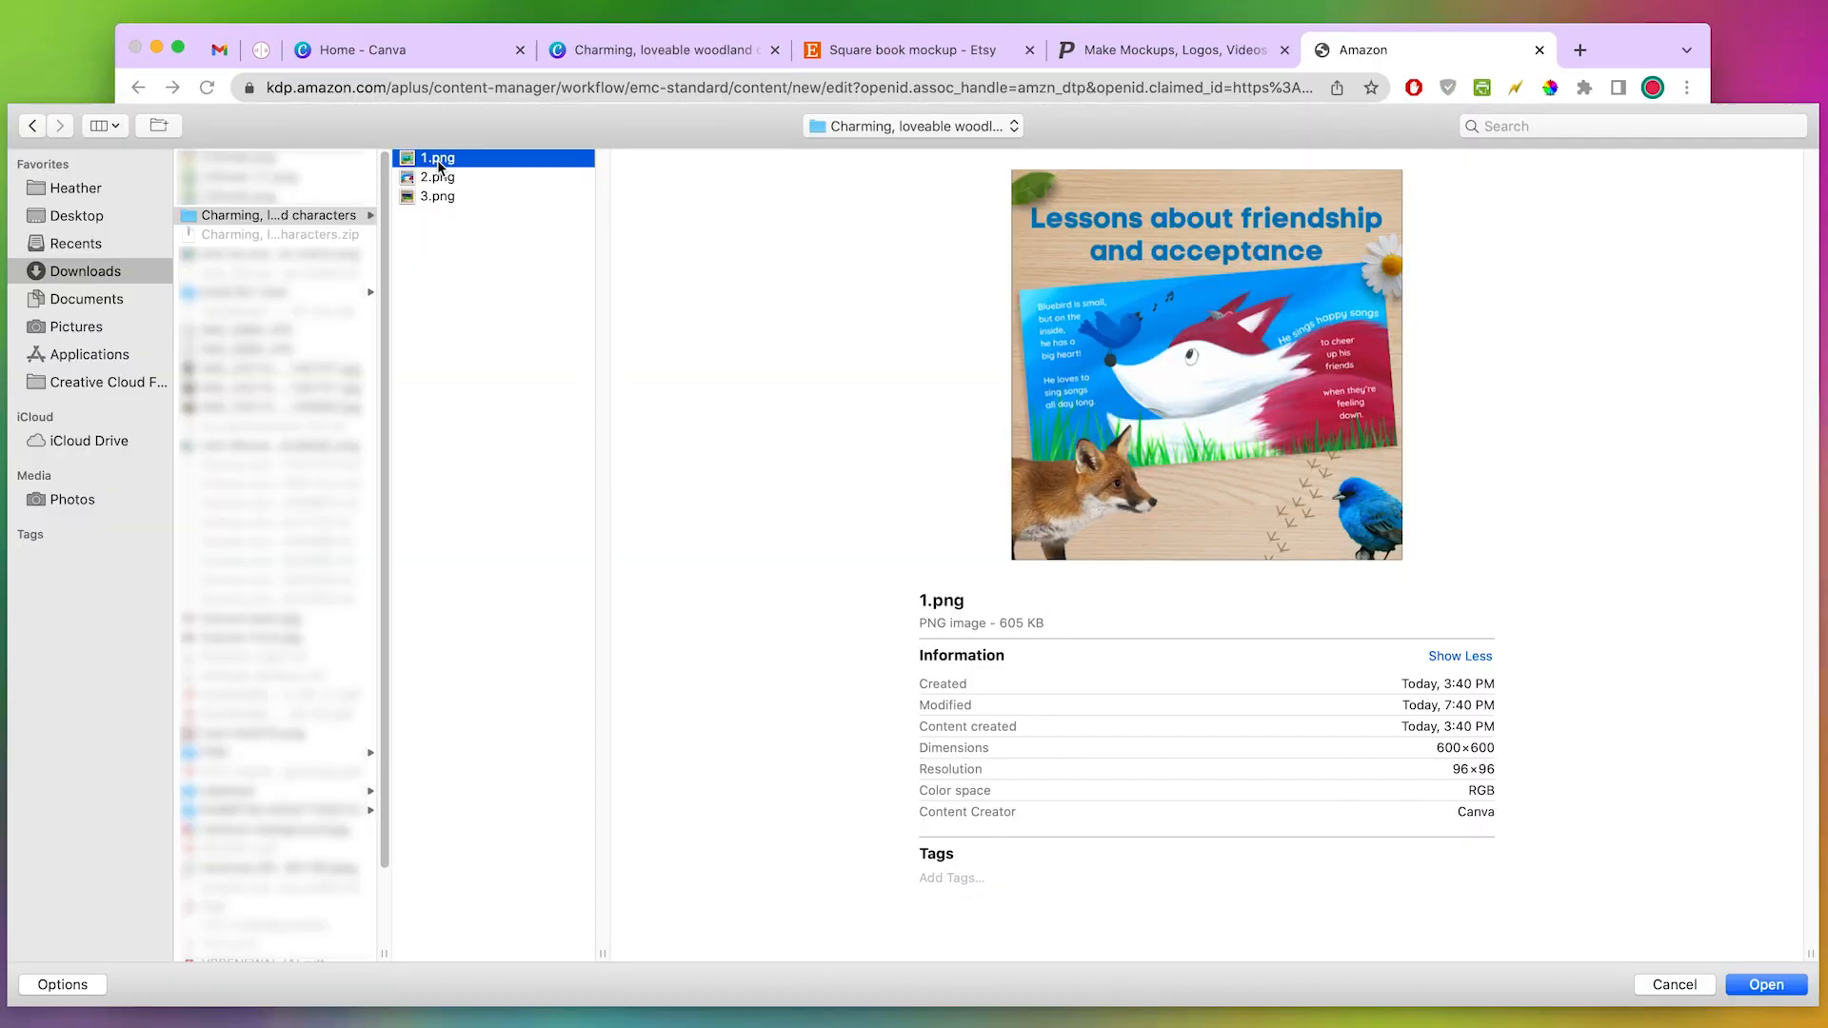
{"action": "left_click", "coordinate": [1766, 986]}
{"action": "left_click", "coordinate": [876, 754]}
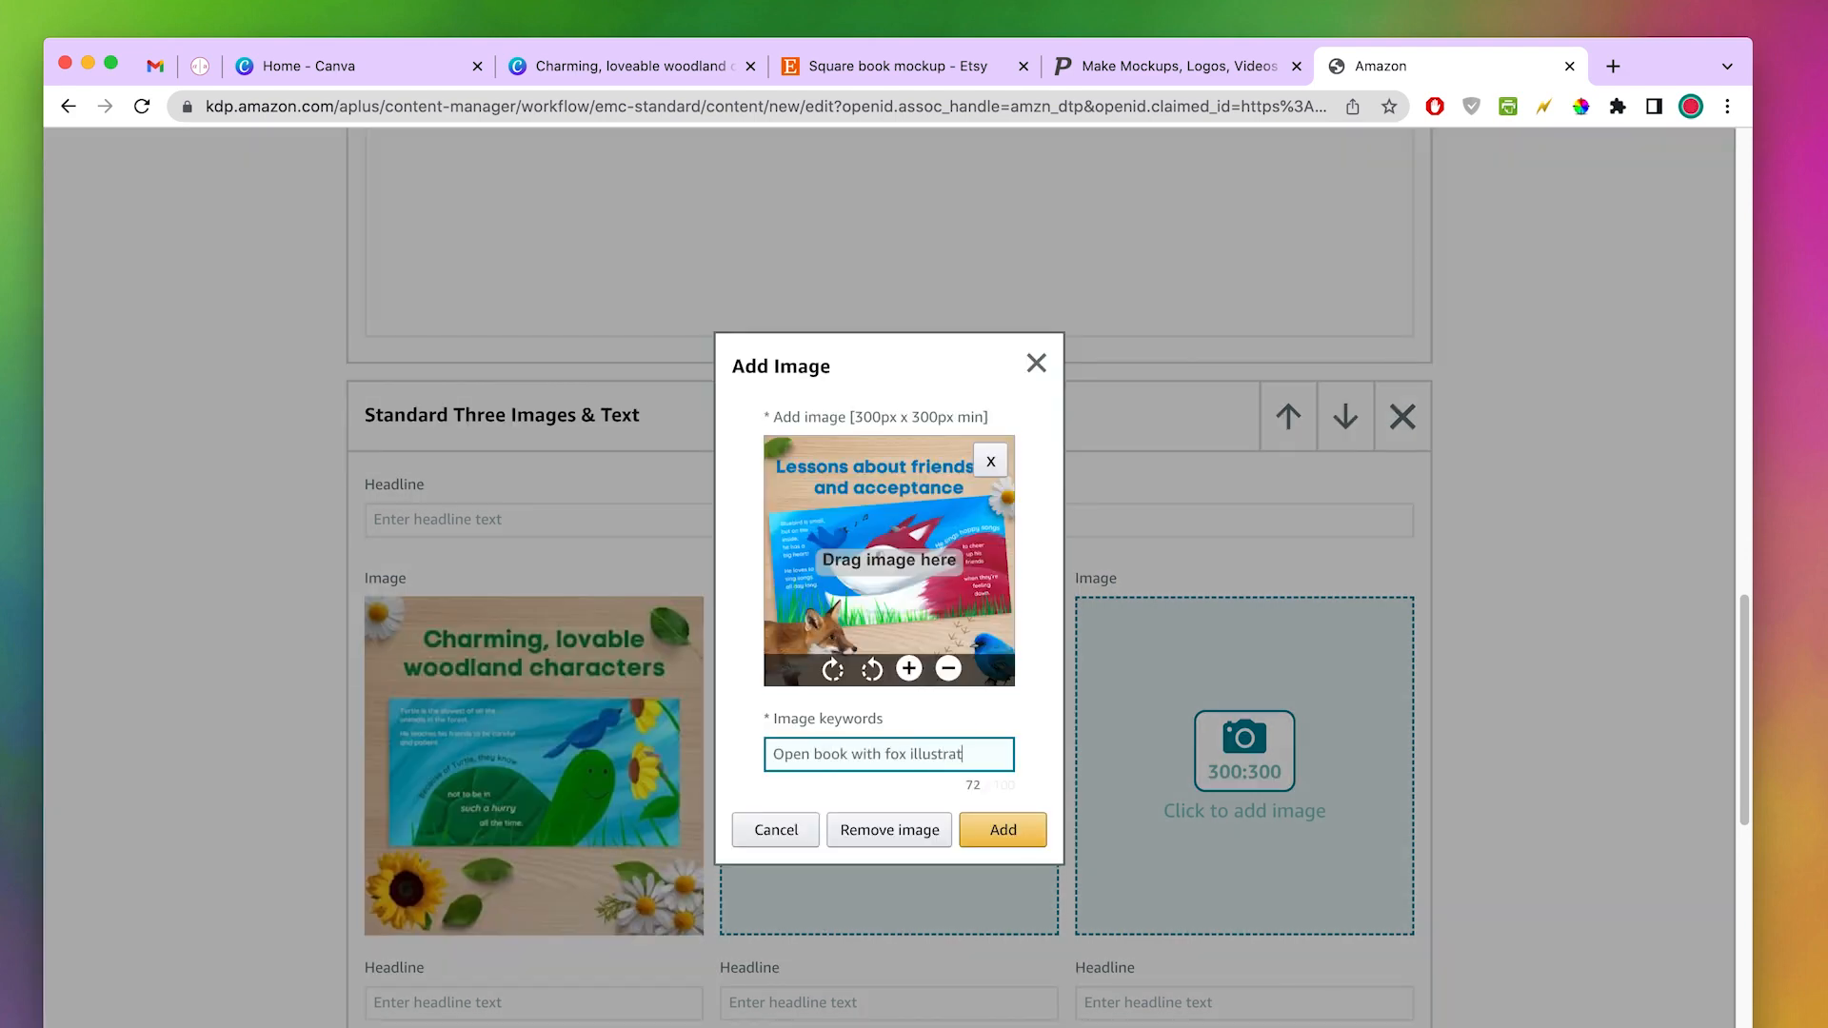
{"action": "type", "text": "book"}
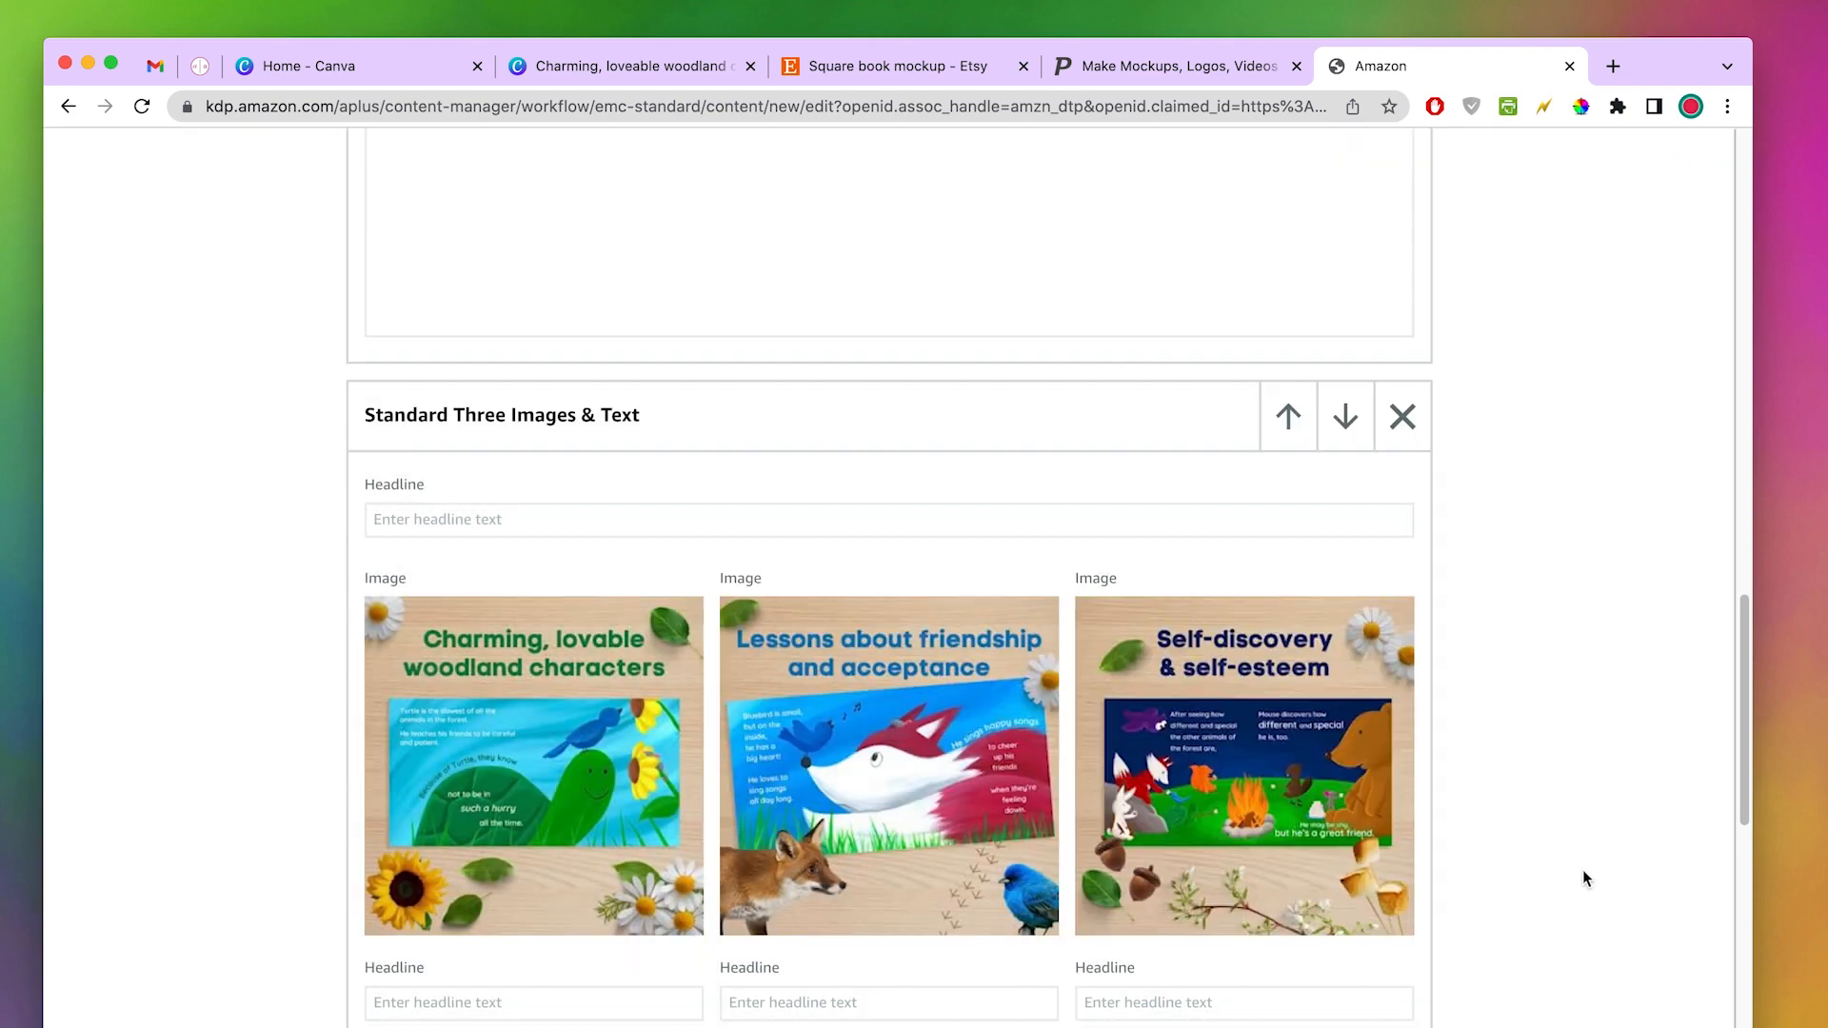
- Look over the completed image modules and proceed to the Apply ASINs stage of the A+ content
{"action": "scroll", "coordinate": [1547, 728], "scroll_direction": "down", "scroll_amount": 3}
{"action": "scroll", "coordinate": [1546, 728], "scroll_direction": "up", "scroll_amount": 10}
{"action": "scroll", "coordinate": [1546, 735], "scroll_direction": "up", "scroll_amount": 7}
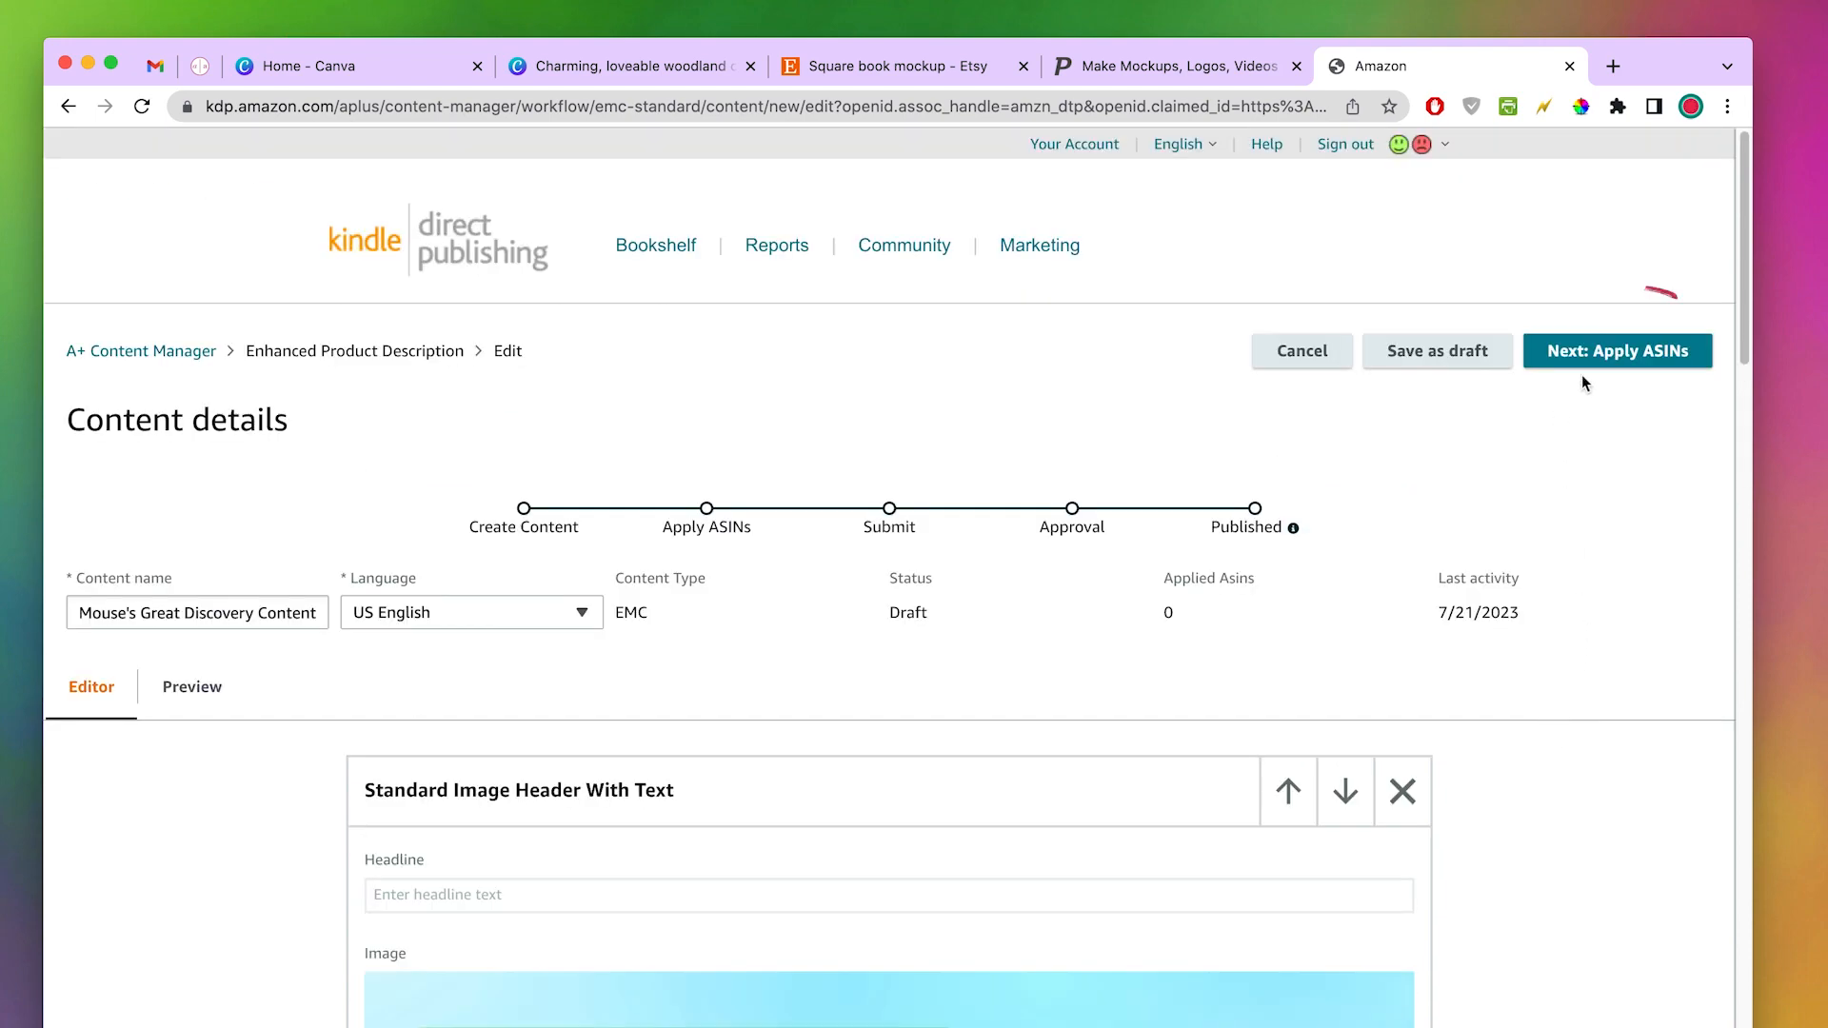
{"action": "left_click", "coordinate": [1607, 360]}
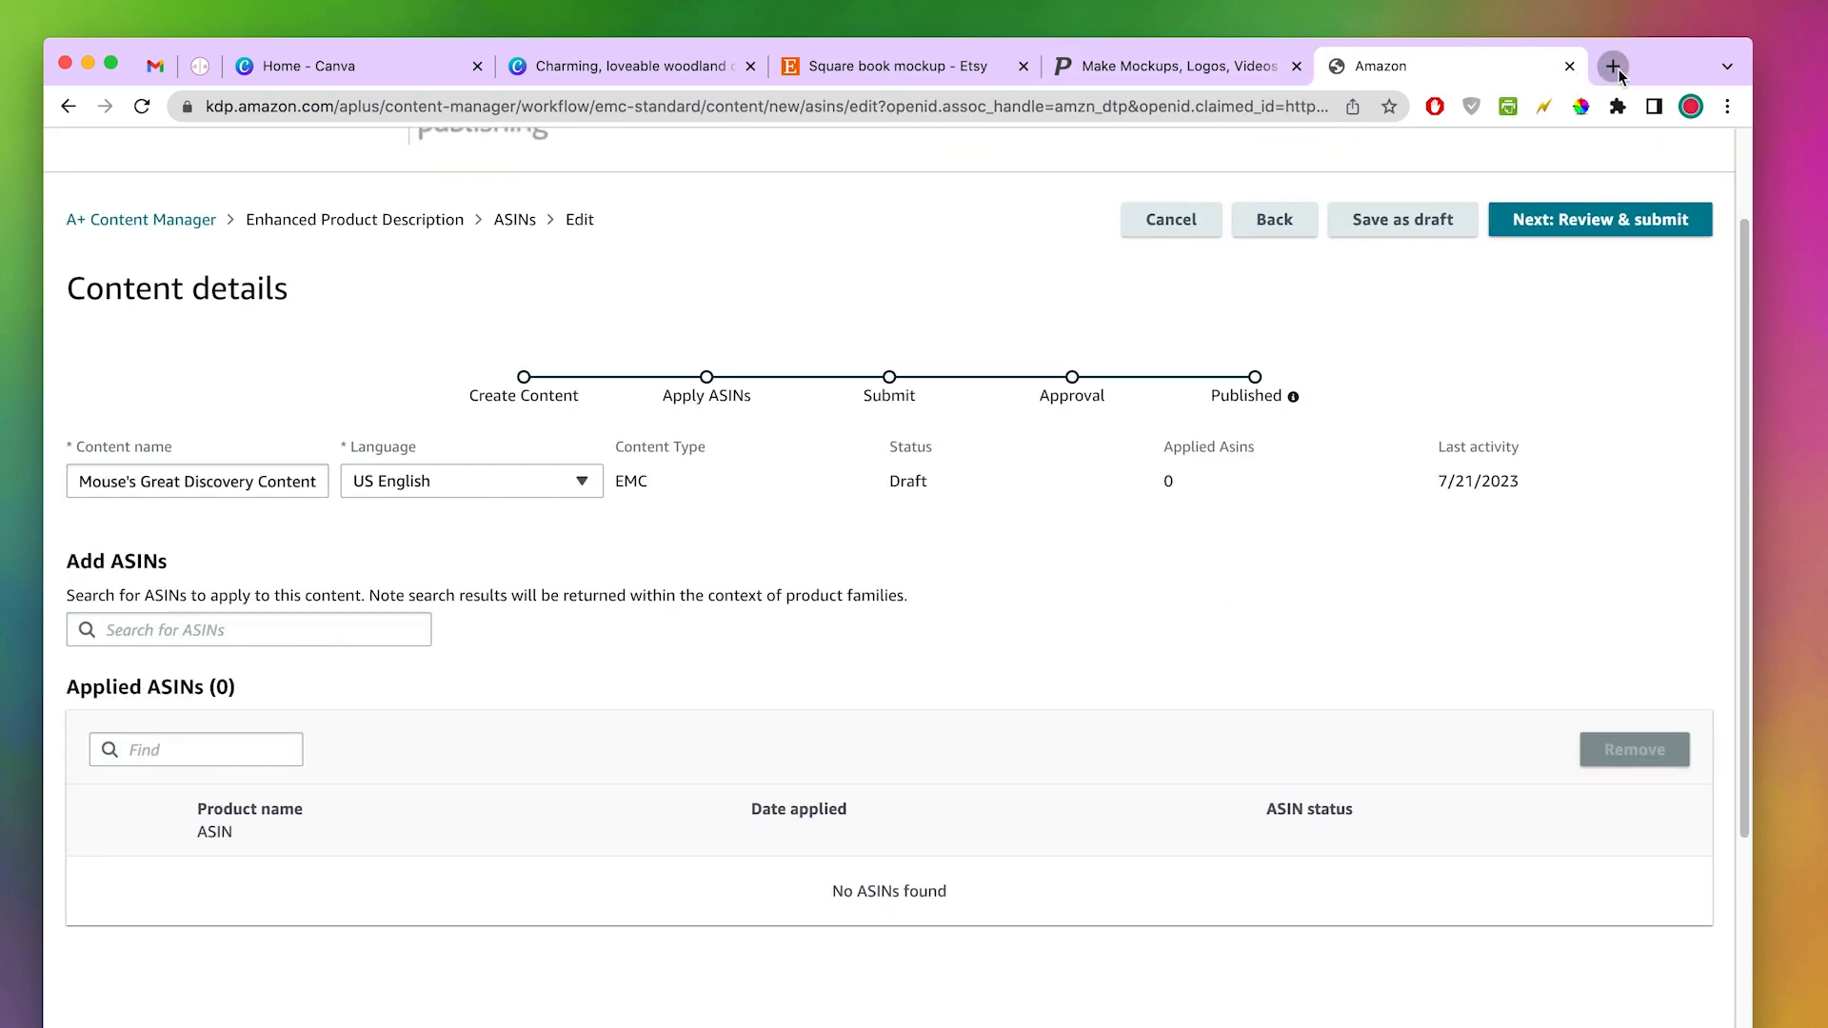
- Open Amazon in a new tab, search for "mouse's great discovery" and open the book's paperback product page
{"action": "left_click", "coordinate": [1619, 71]}
{"action": "type", "text": "ama"}
{"action": "key", "text": "Return"}
{"action": "left_click", "coordinate": [571, 162]}
{"action": "type", "text": "mouse's great discovery"}
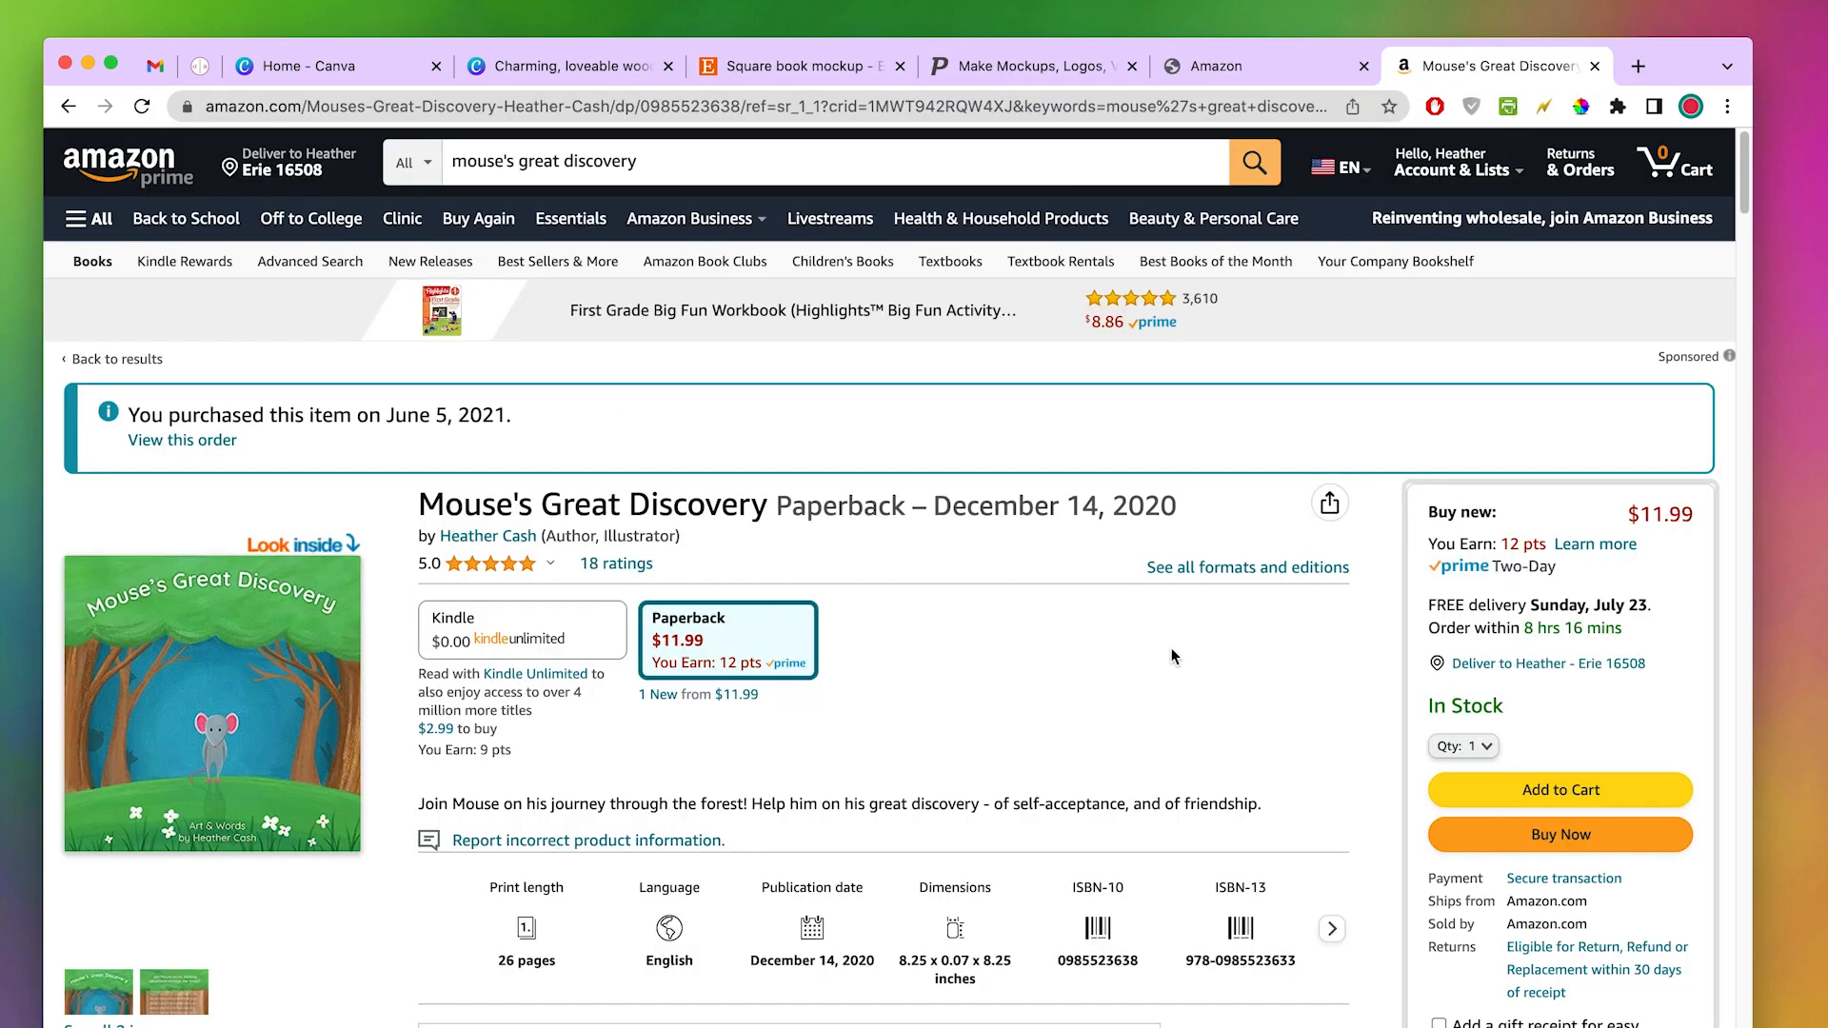
- Copy the ISBN-10 number from the product details of the book's Amazon page
{"action": "scroll", "coordinate": [1173, 650], "scroll_direction": "down", "scroll_amount": 15}
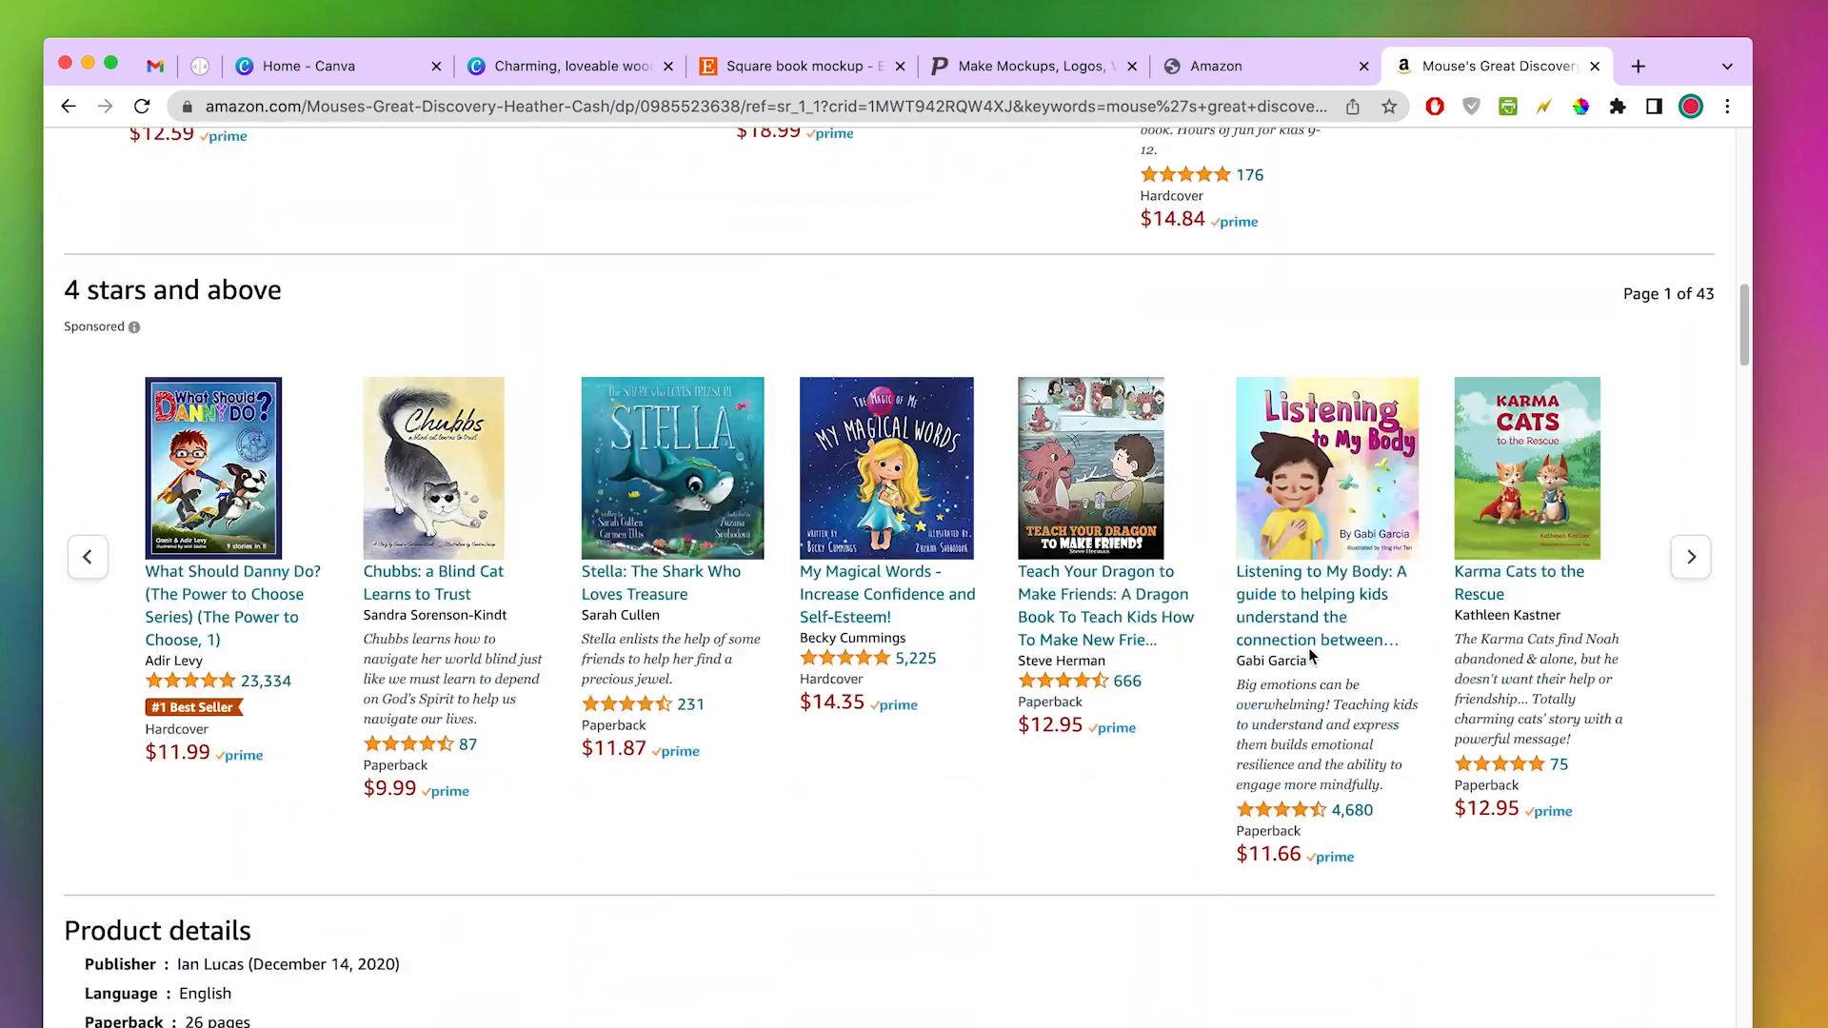
{"action": "scroll", "coordinate": [1308, 655], "scroll_direction": "down", "scroll_amount": 5}
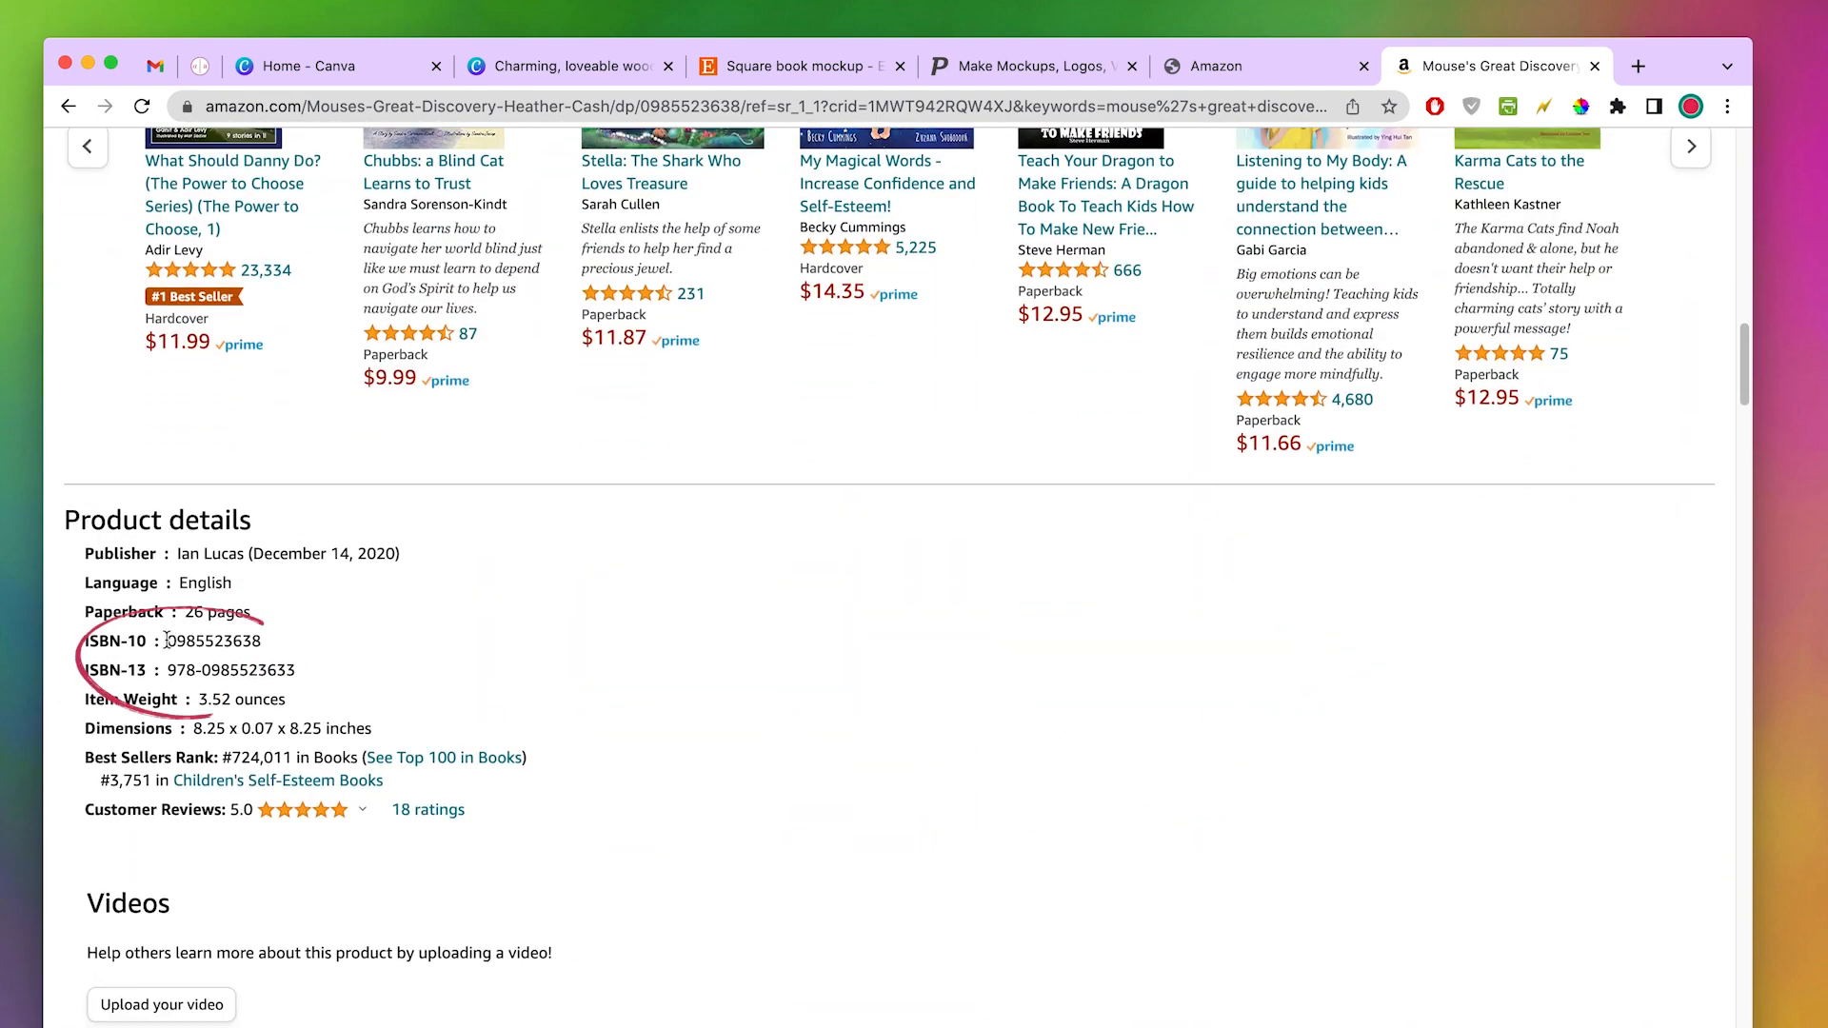
{"action": "left_click_drag", "start_coordinate": [200, 640], "coordinate": [294, 647]}
{"action": "key", "text": "super+c"}
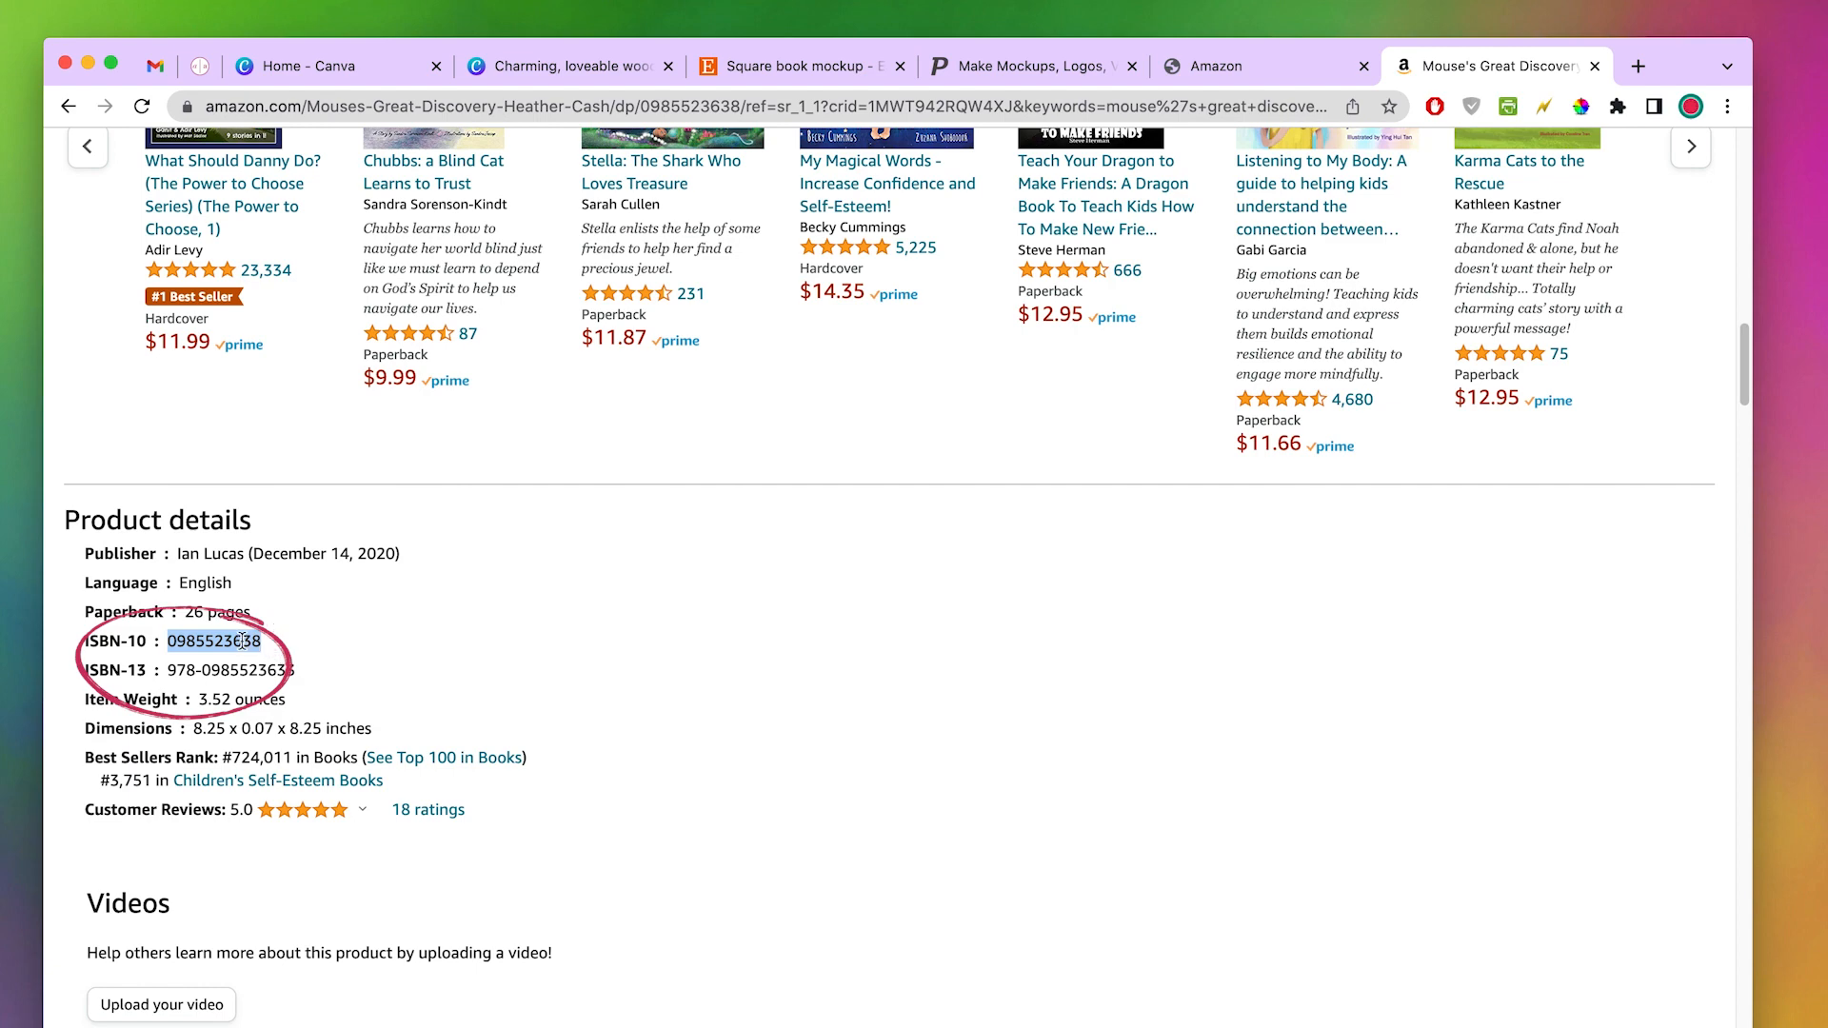
{"action": "left_click", "coordinate": [409, 632]}
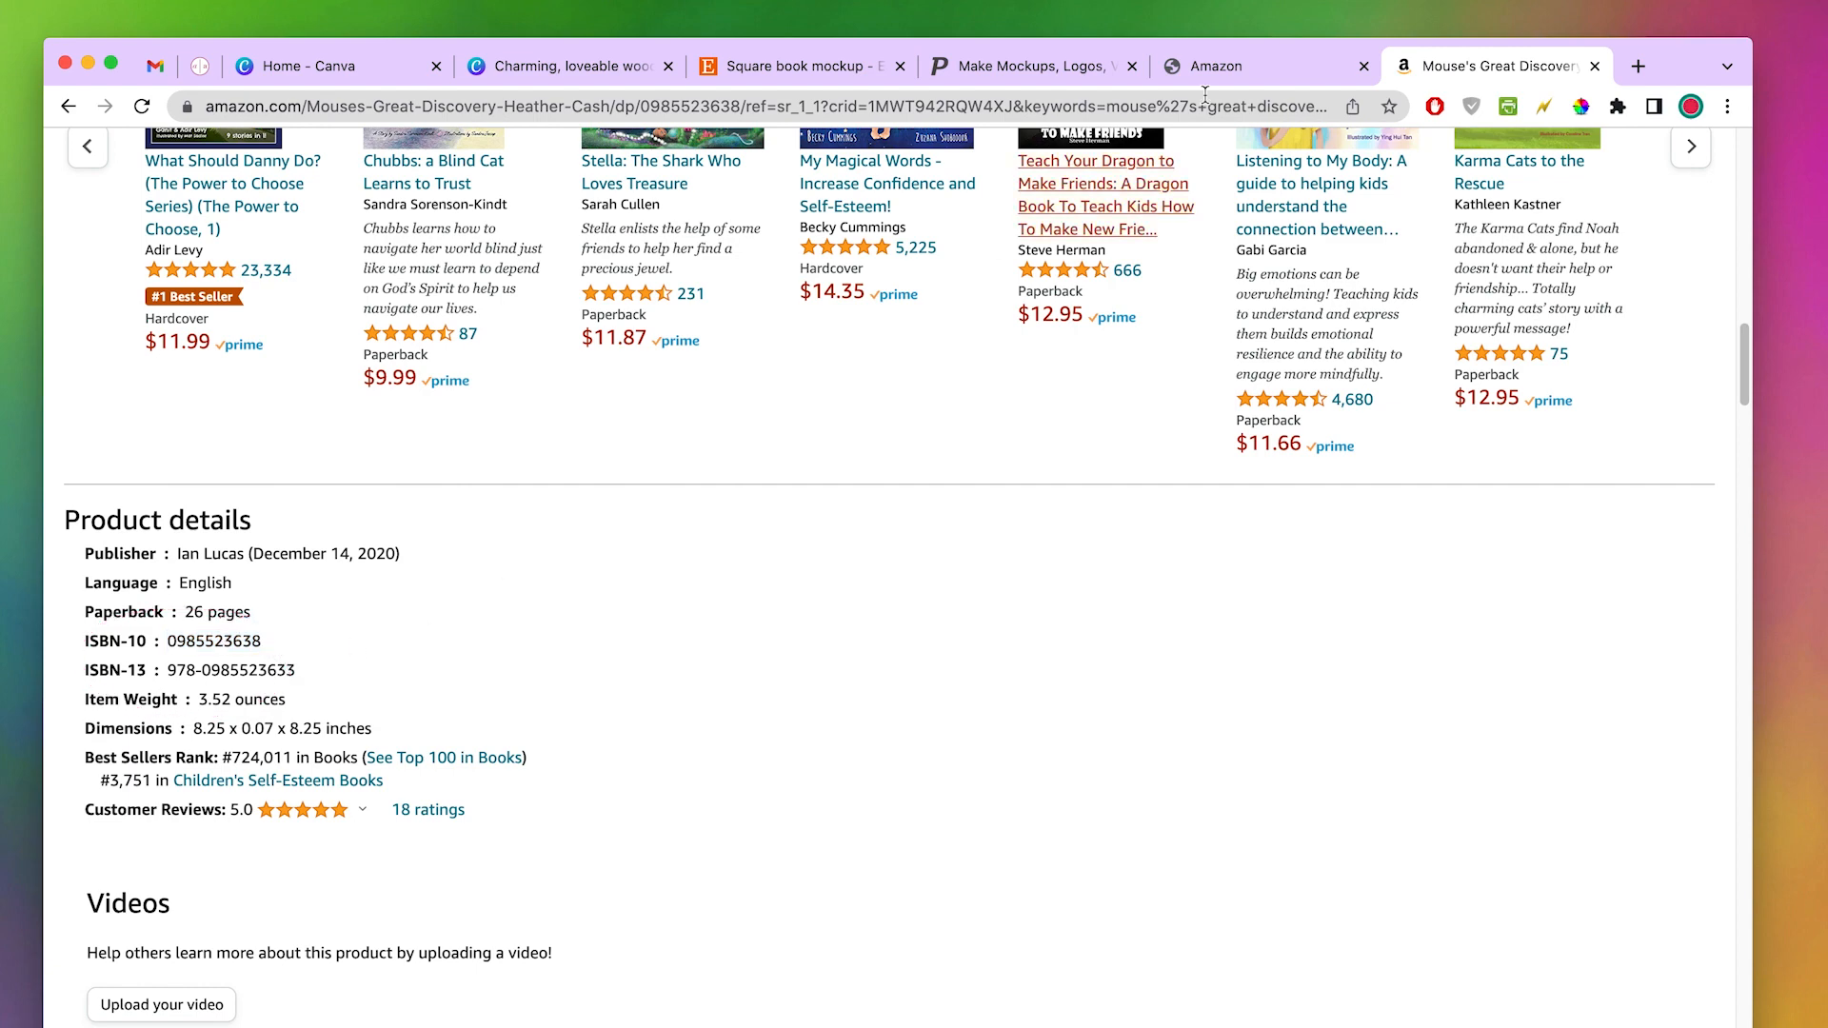
{"action": "left_click", "coordinate": [1253, 75]}
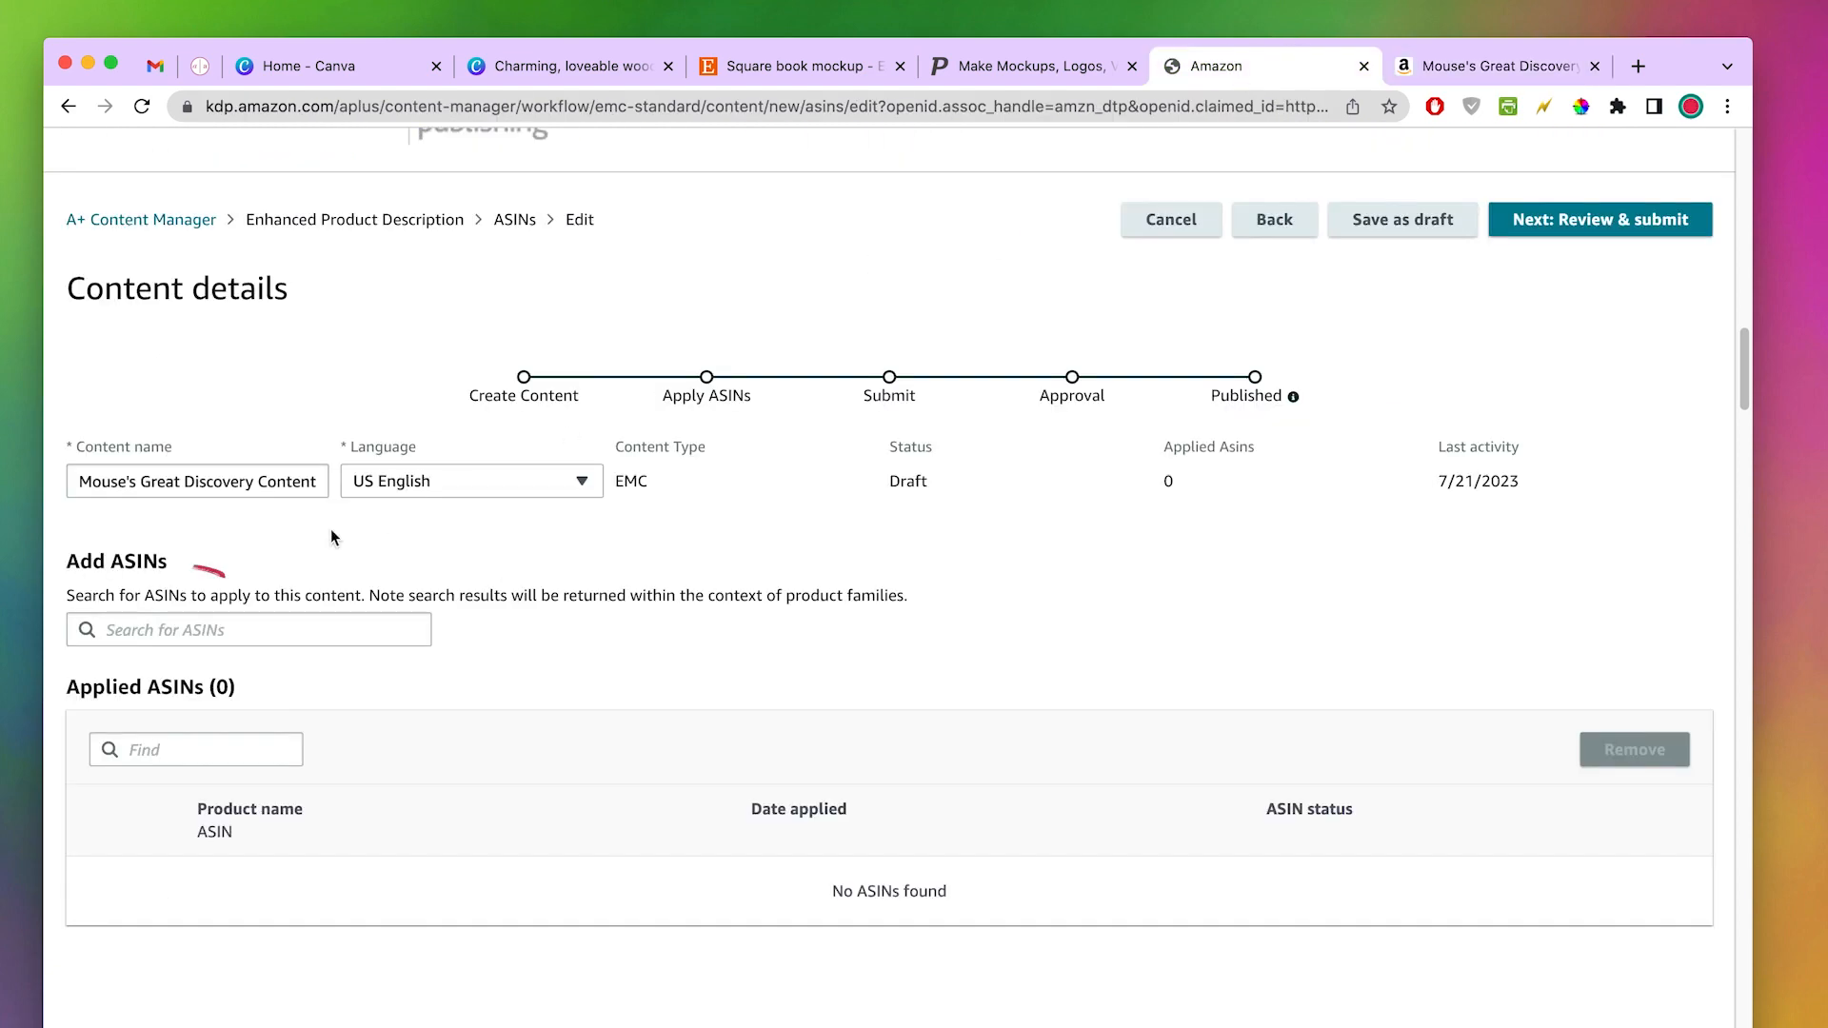
{"action": "left_click", "coordinate": [220, 628]}
{"action": "key", "text": "super+v"}
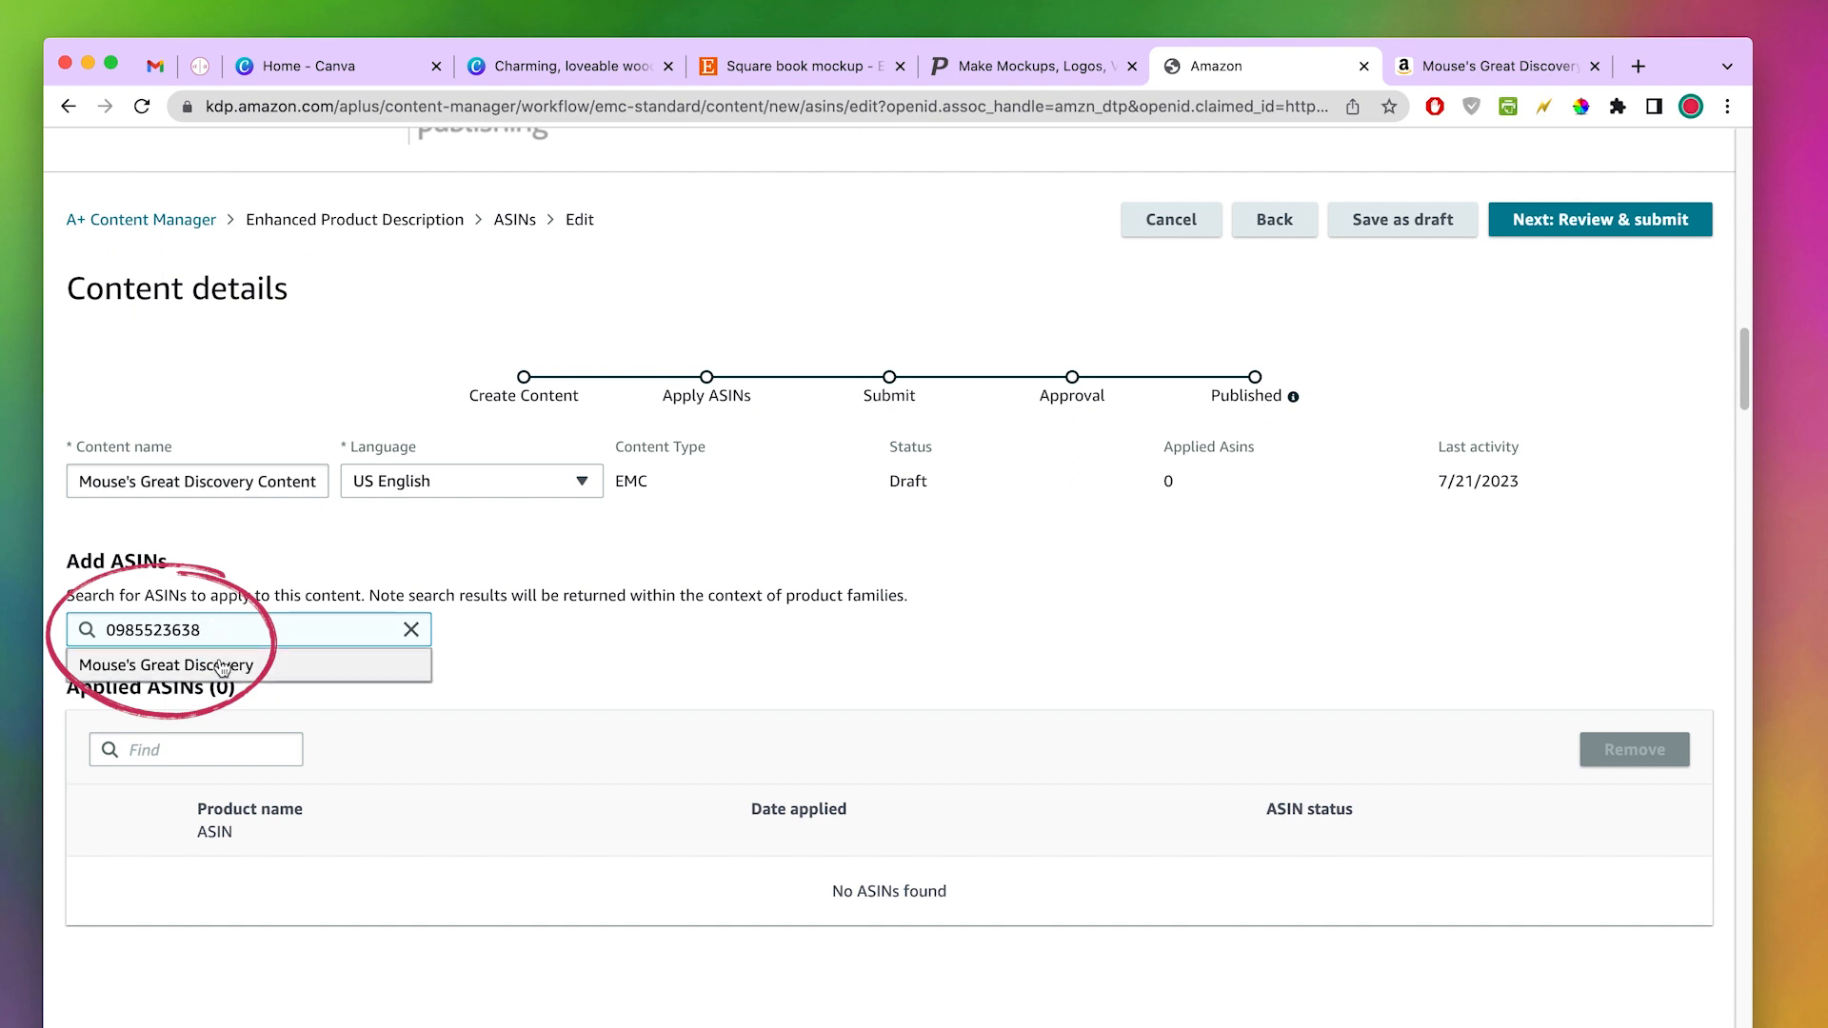
{"action": "left_click", "coordinate": [158, 666]}
{"action": "scroll", "coordinate": [1198, 733], "scroll_direction": "down", "scroll_amount": 1}
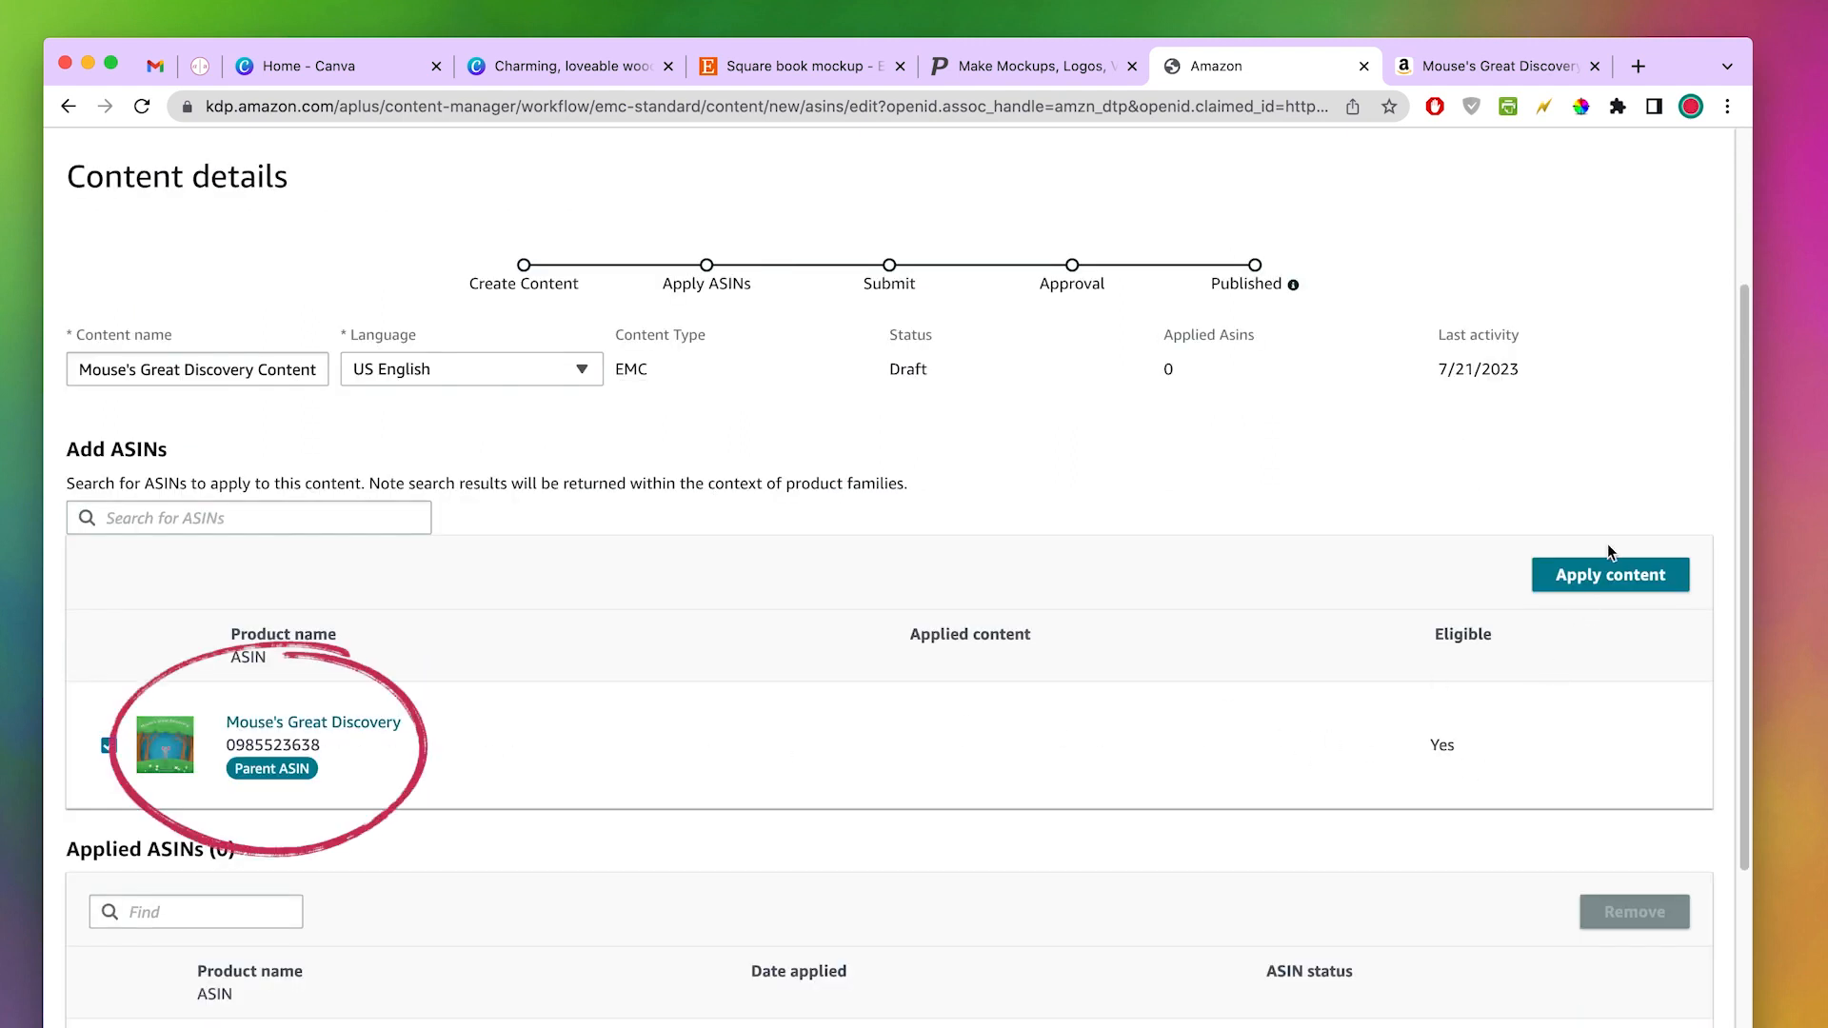
{"action": "left_click", "coordinate": [1612, 578]}
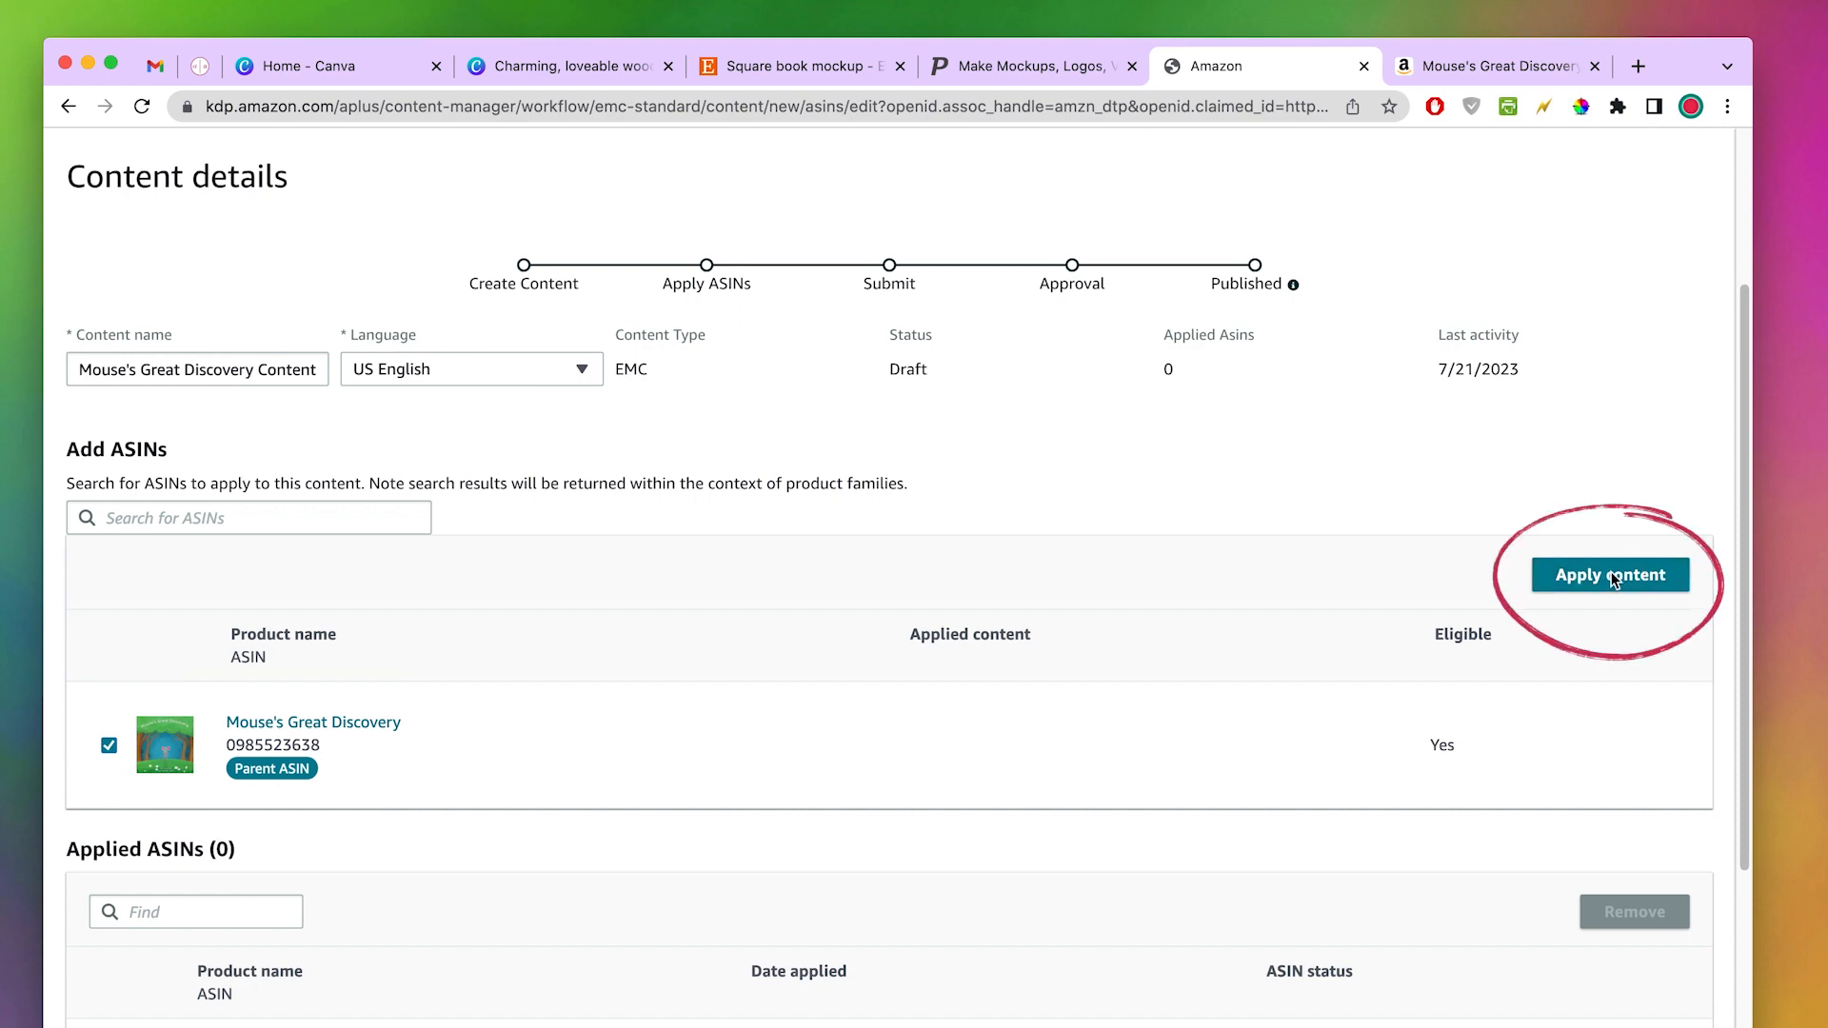
- Check the applied ASIN, proceed to the review stage and submit the A+ content for approval, confirming the submission
{"action": "scroll", "coordinate": [1249, 840], "scroll_direction": "down", "scroll_amount": 5}
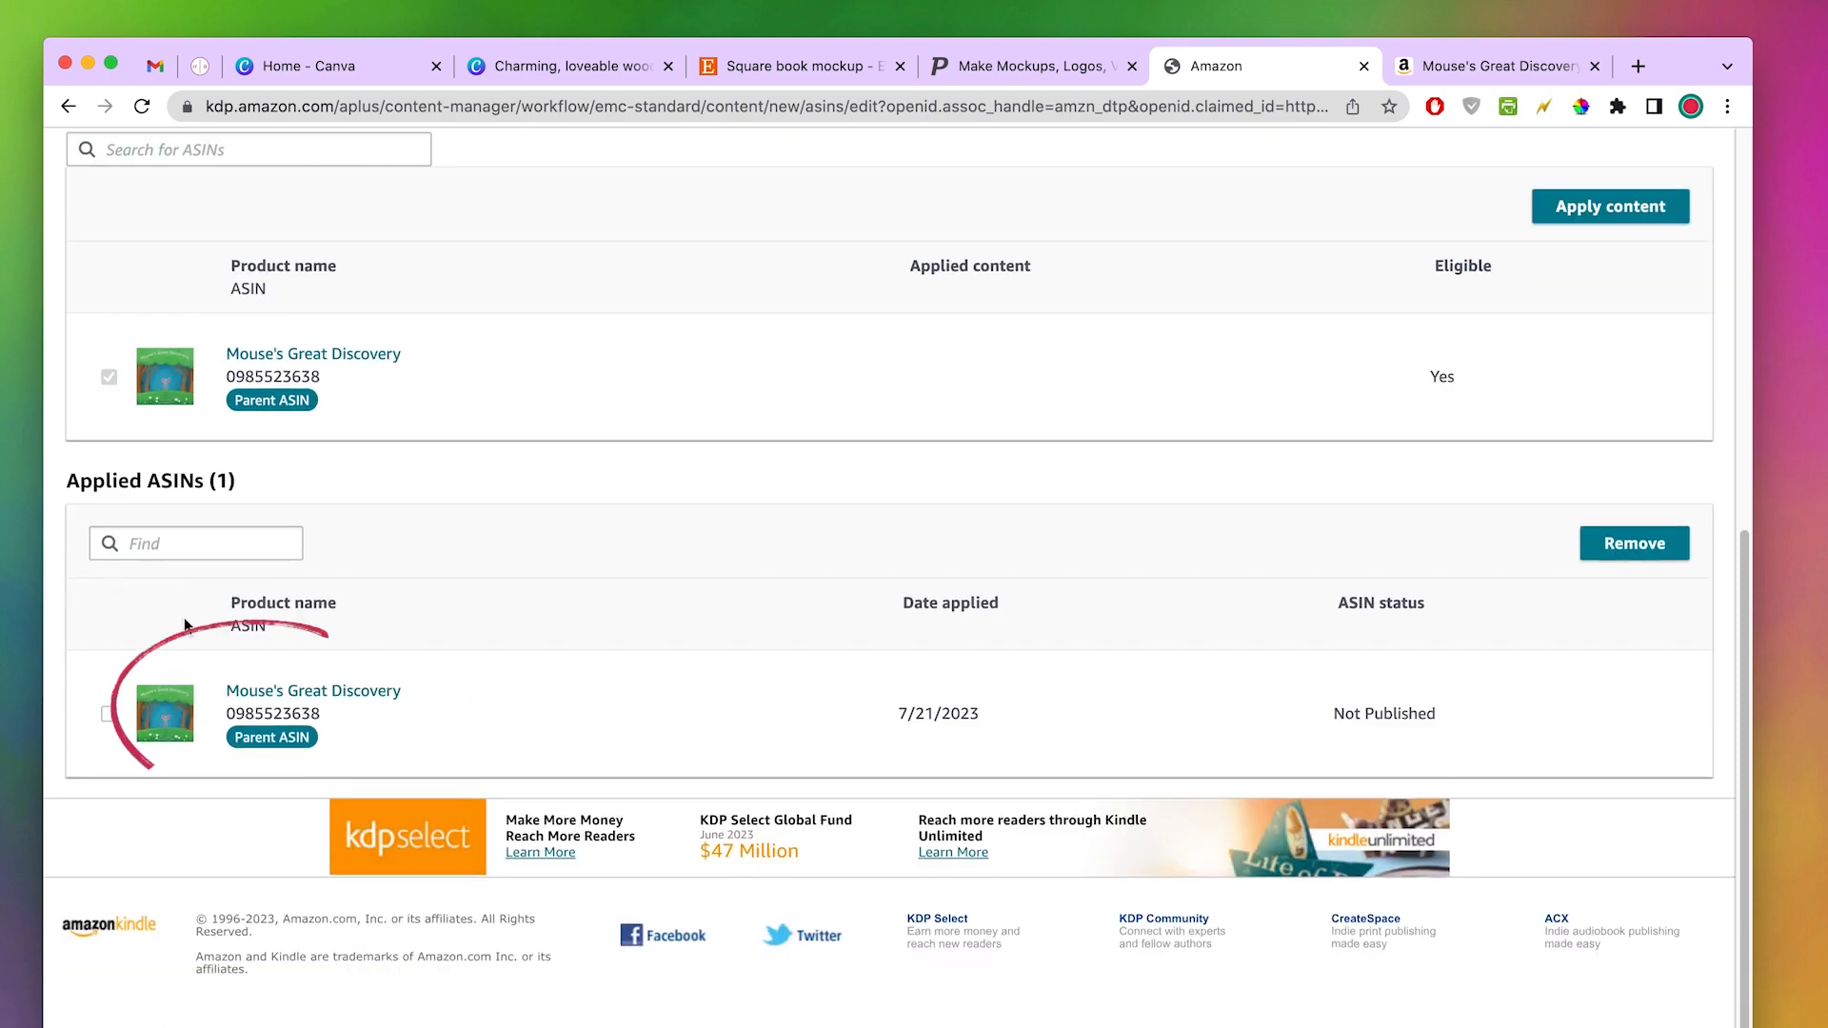
{"action": "scroll", "coordinate": [1547, 734], "scroll_direction": "up", "scroll_amount": 7}
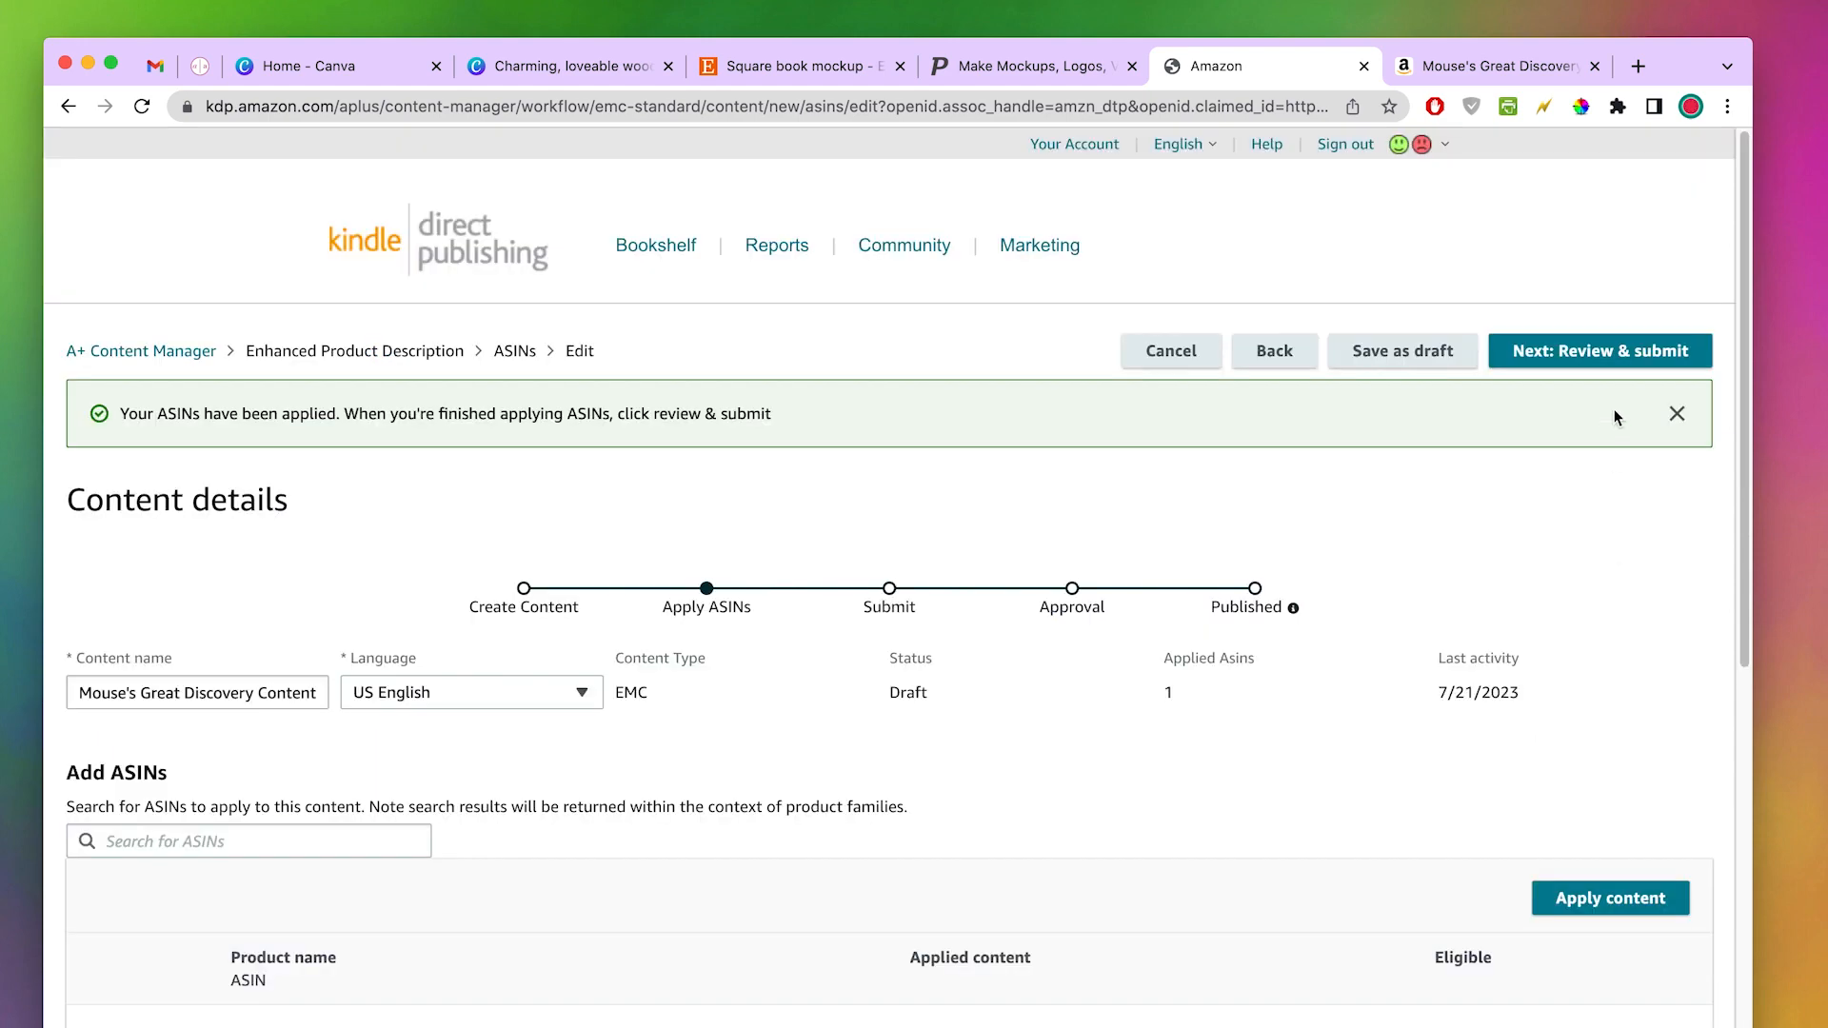
{"action": "left_click", "coordinate": [1606, 350]}
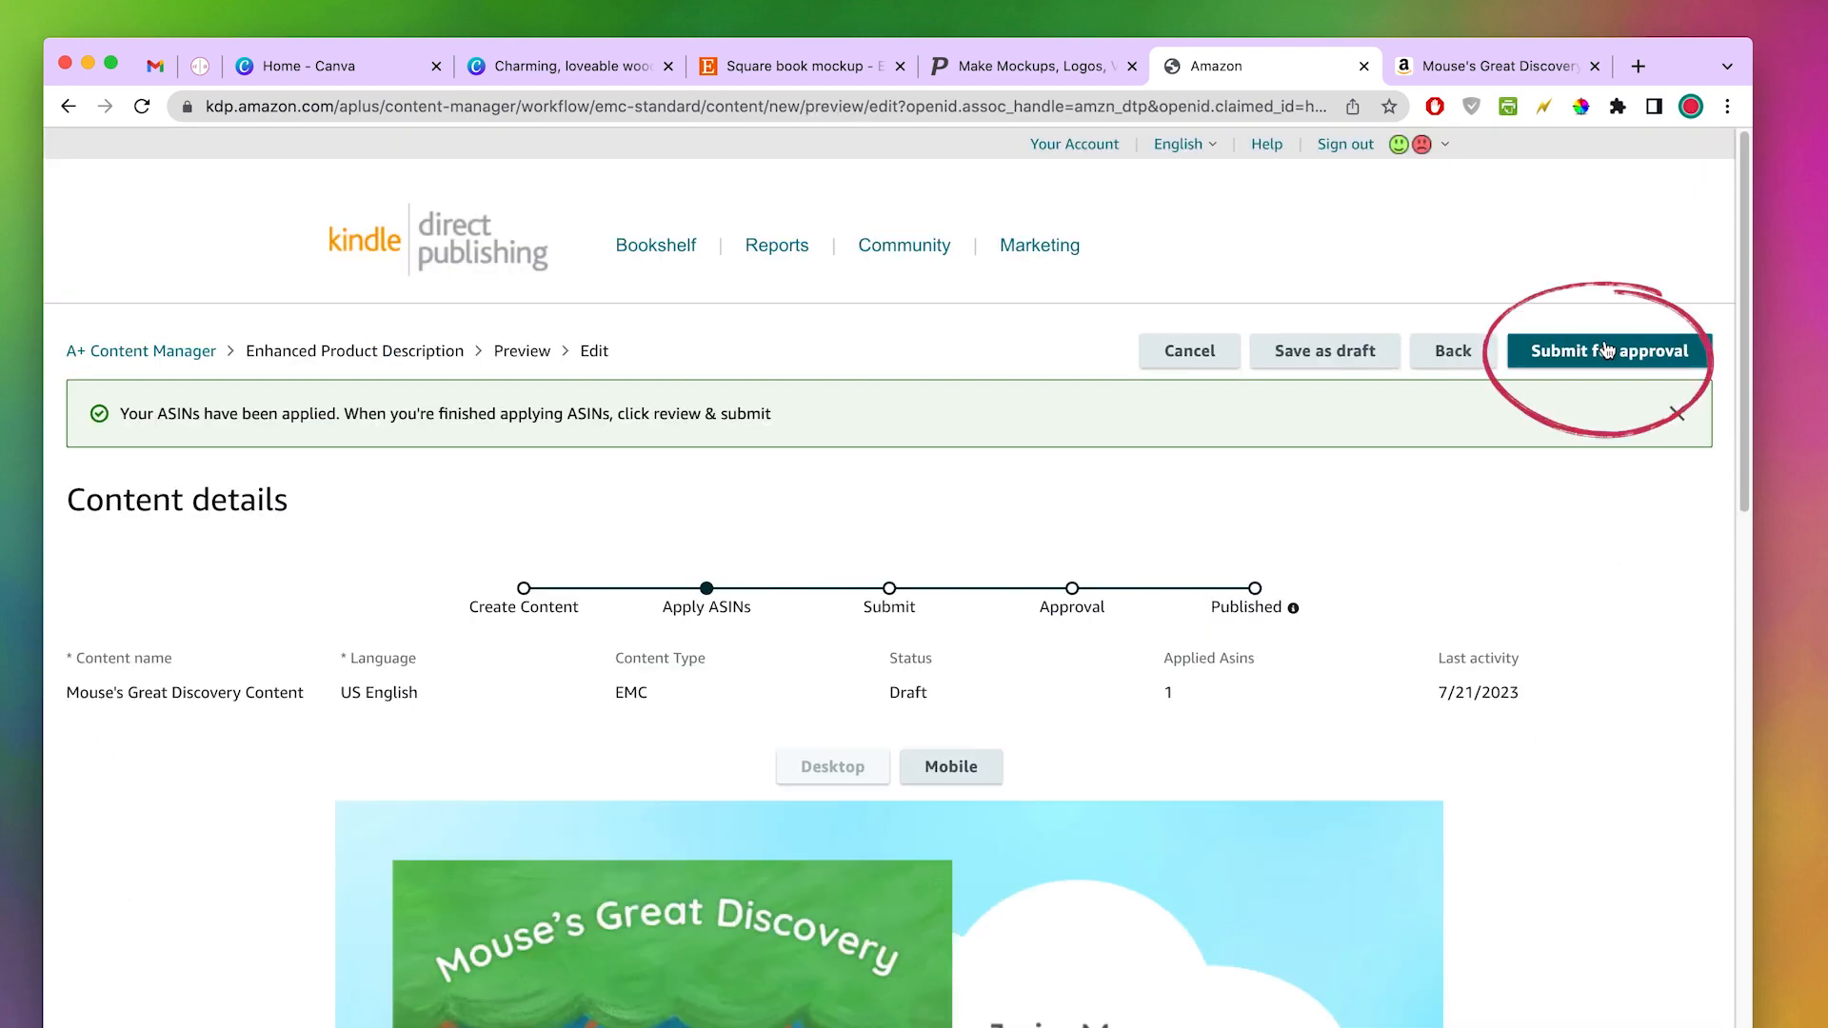
{"action": "scroll", "coordinate": [1547, 821], "scroll_direction": "down", "scroll_amount": 4}
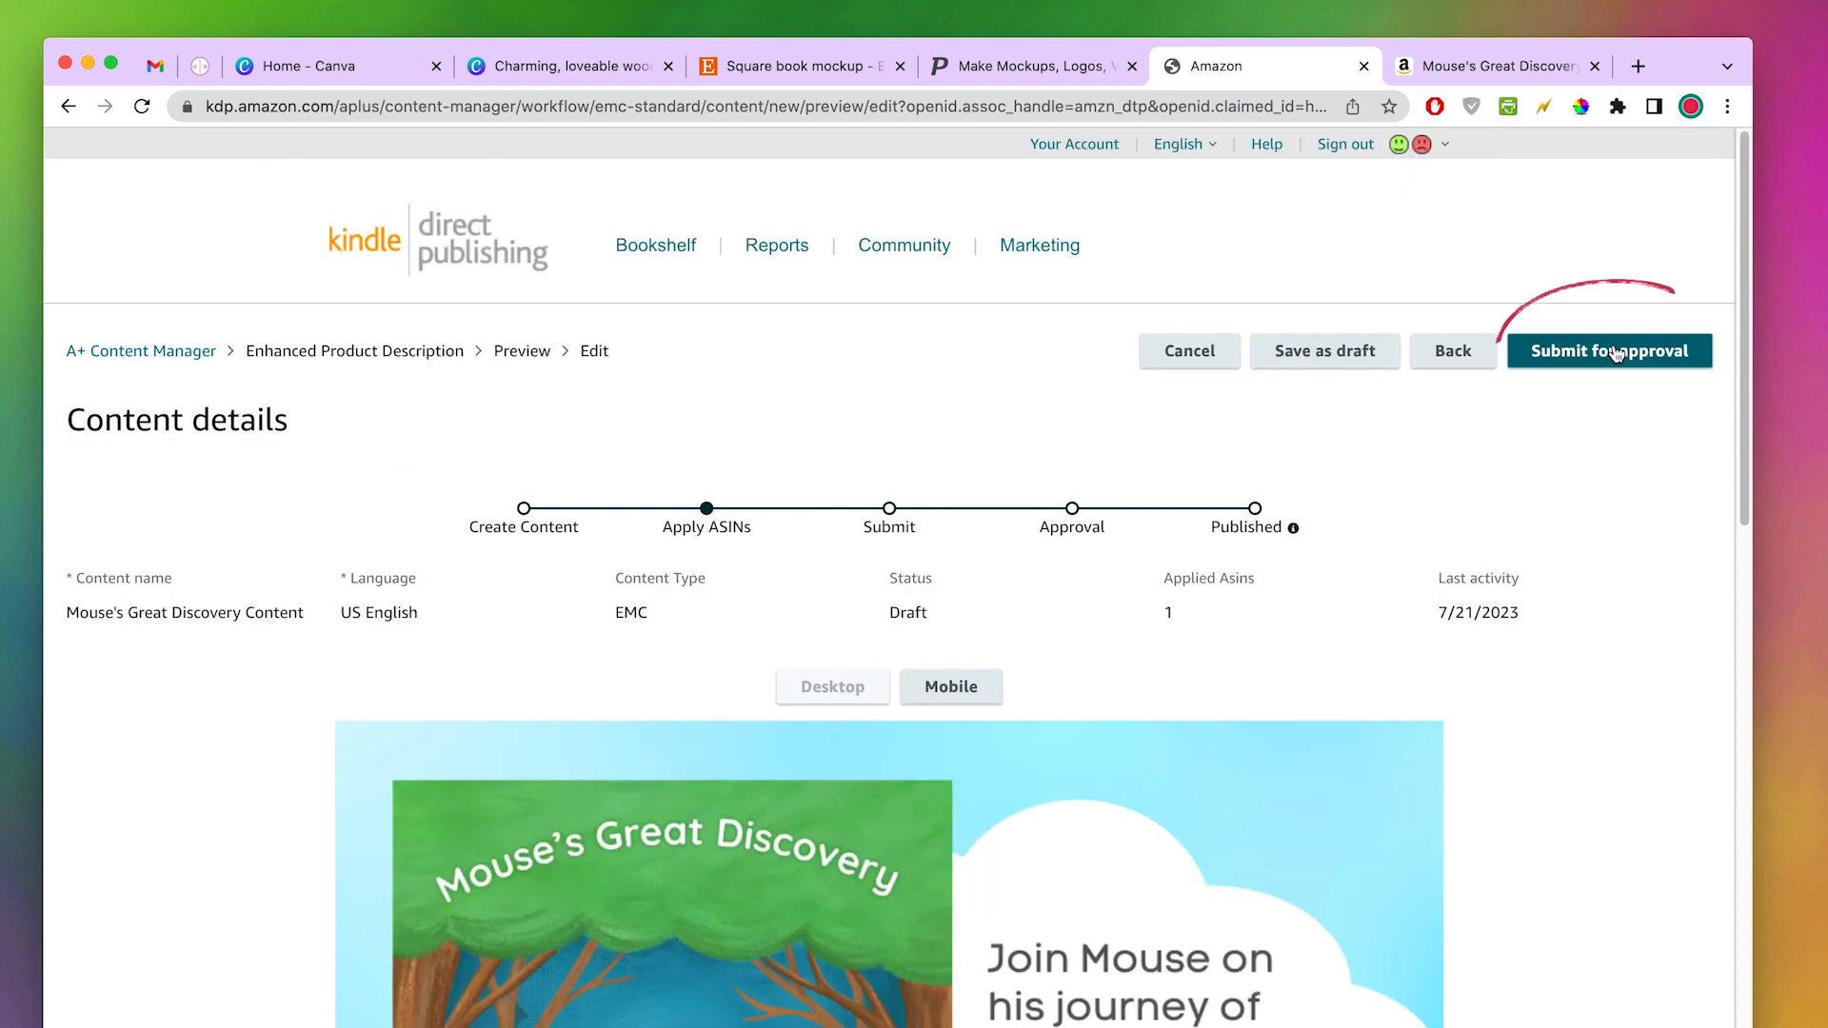
{"action": "left_click", "coordinate": [1615, 351]}
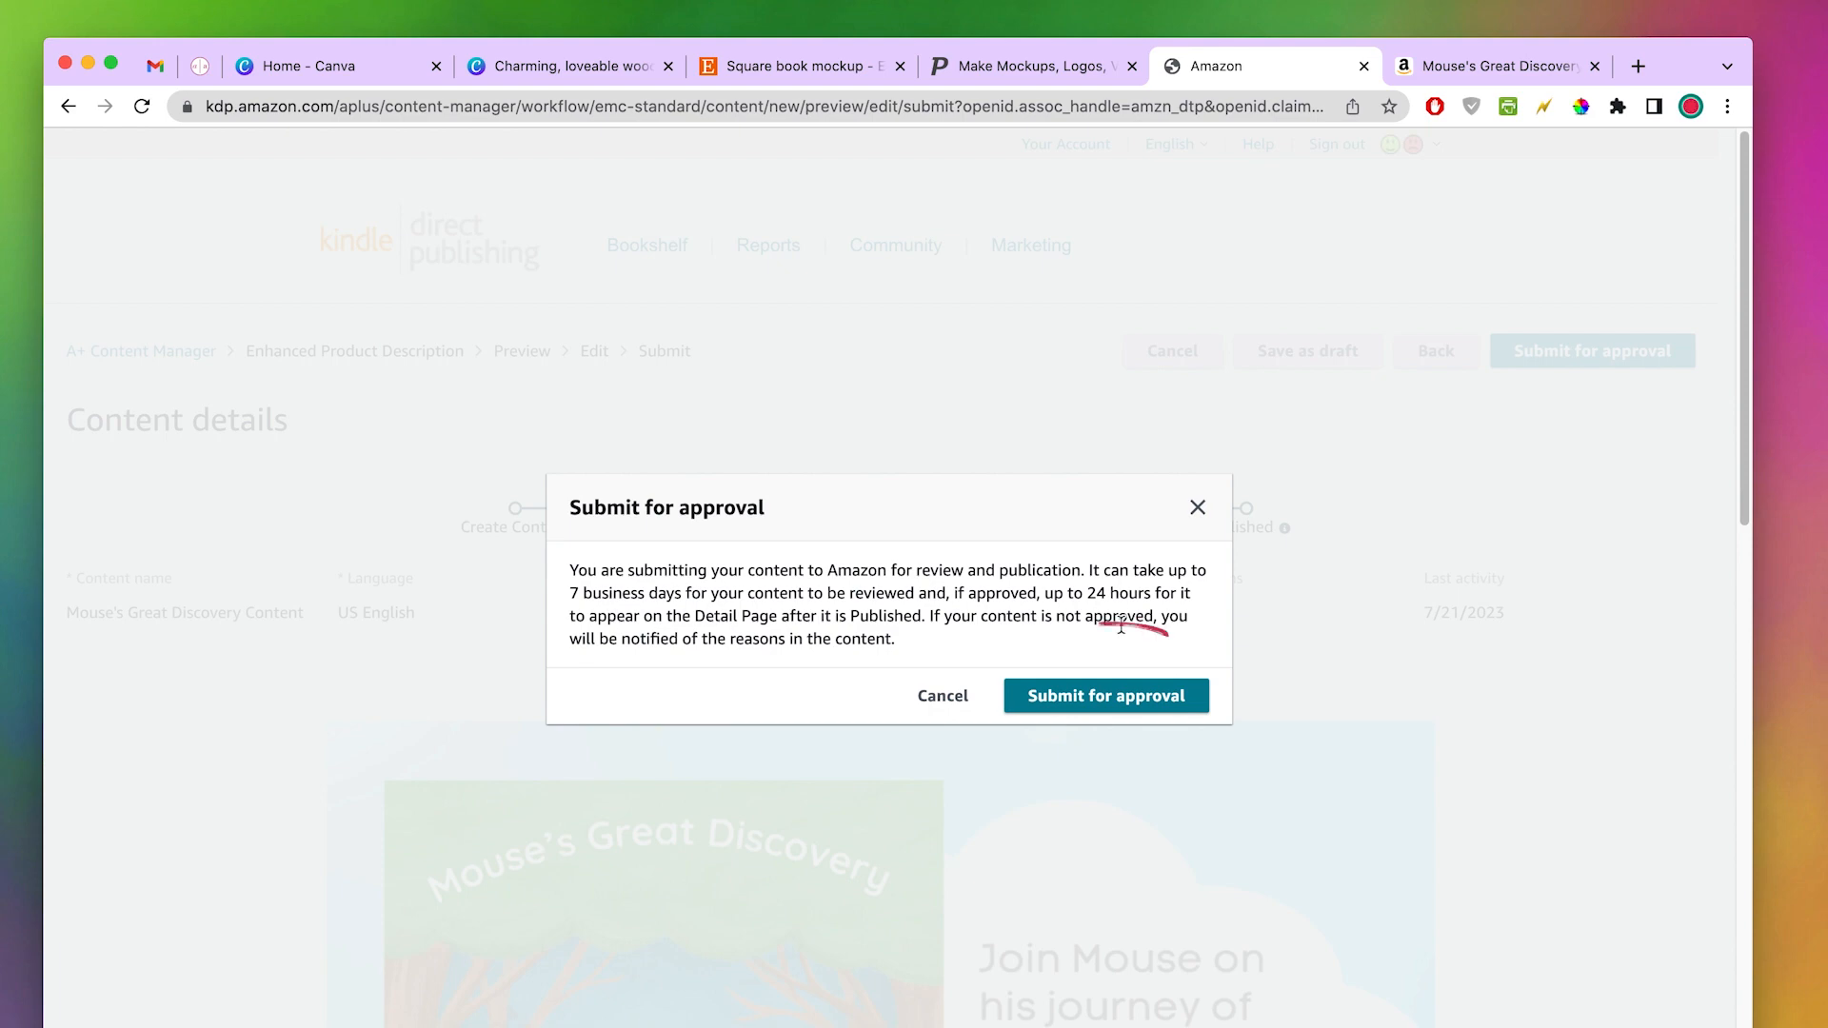
{"action": "left_click", "coordinate": [1133, 712]}
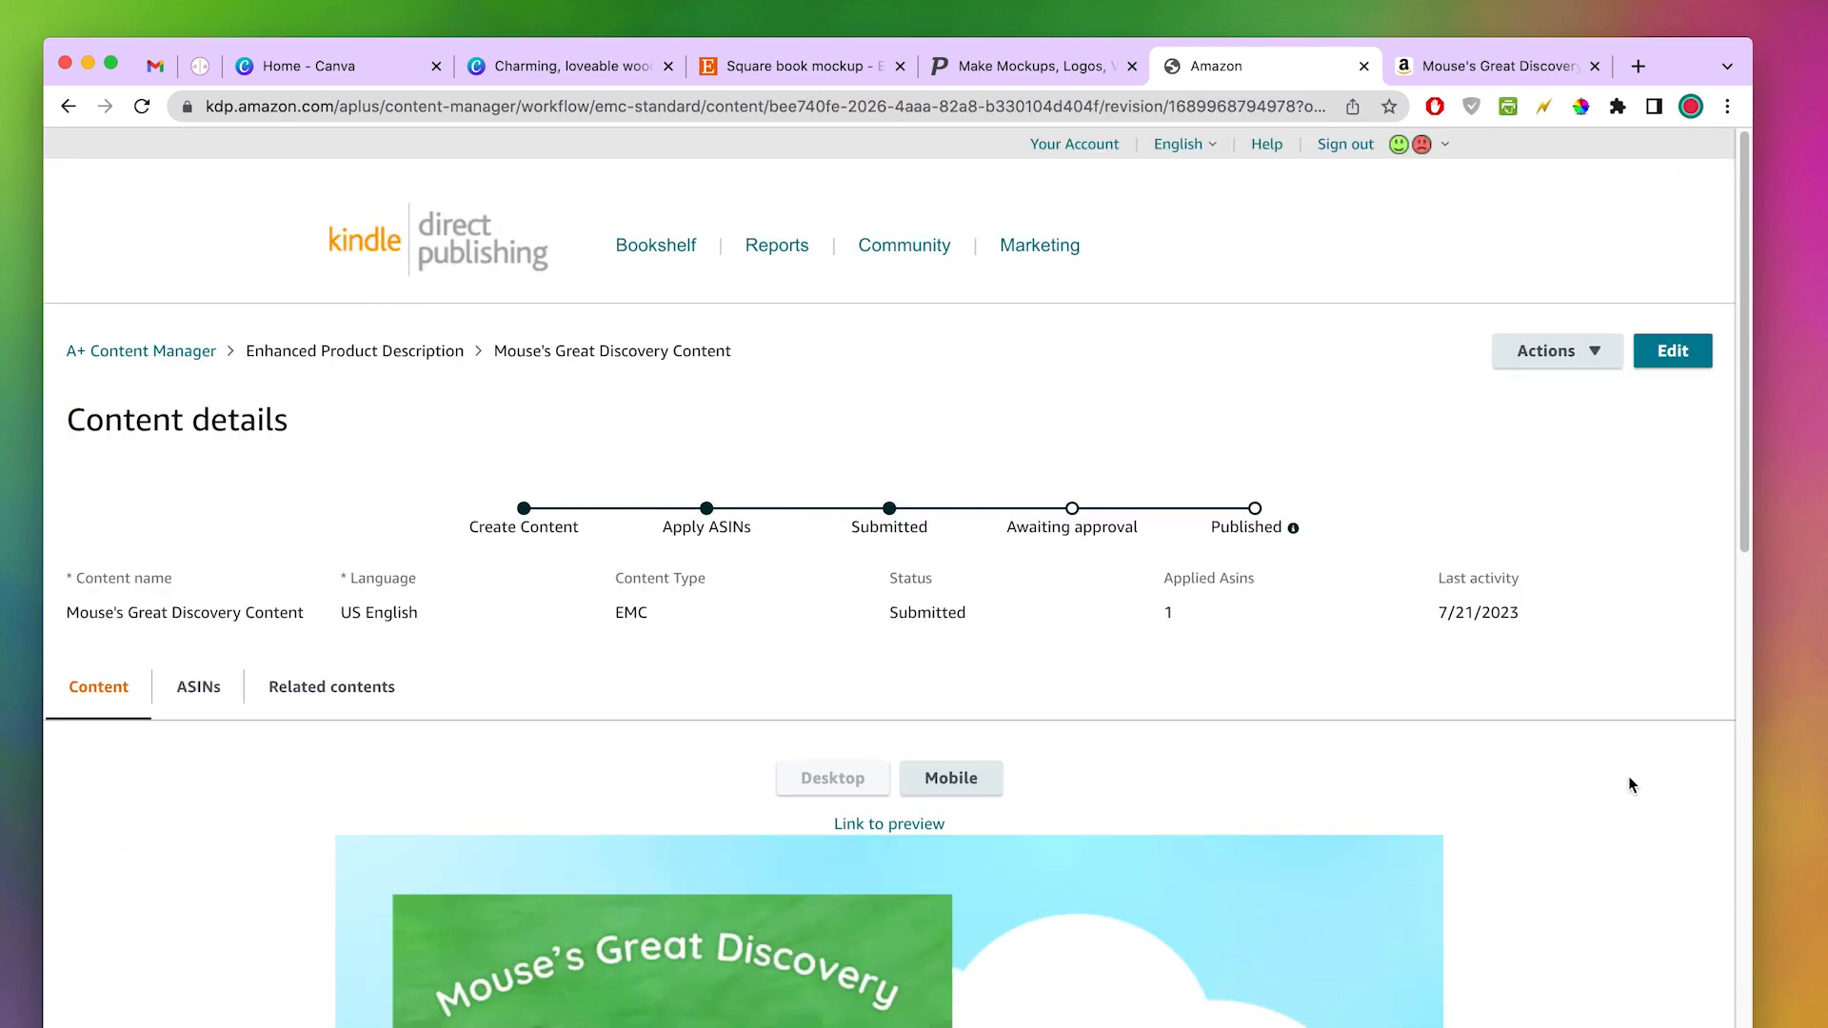
- Review the submitted content's desktop preview, from the header banner to the three module images
{"action": "scroll", "coordinate": [1628, 775], "scroll_direction": "down", "scroll_amount": 5}
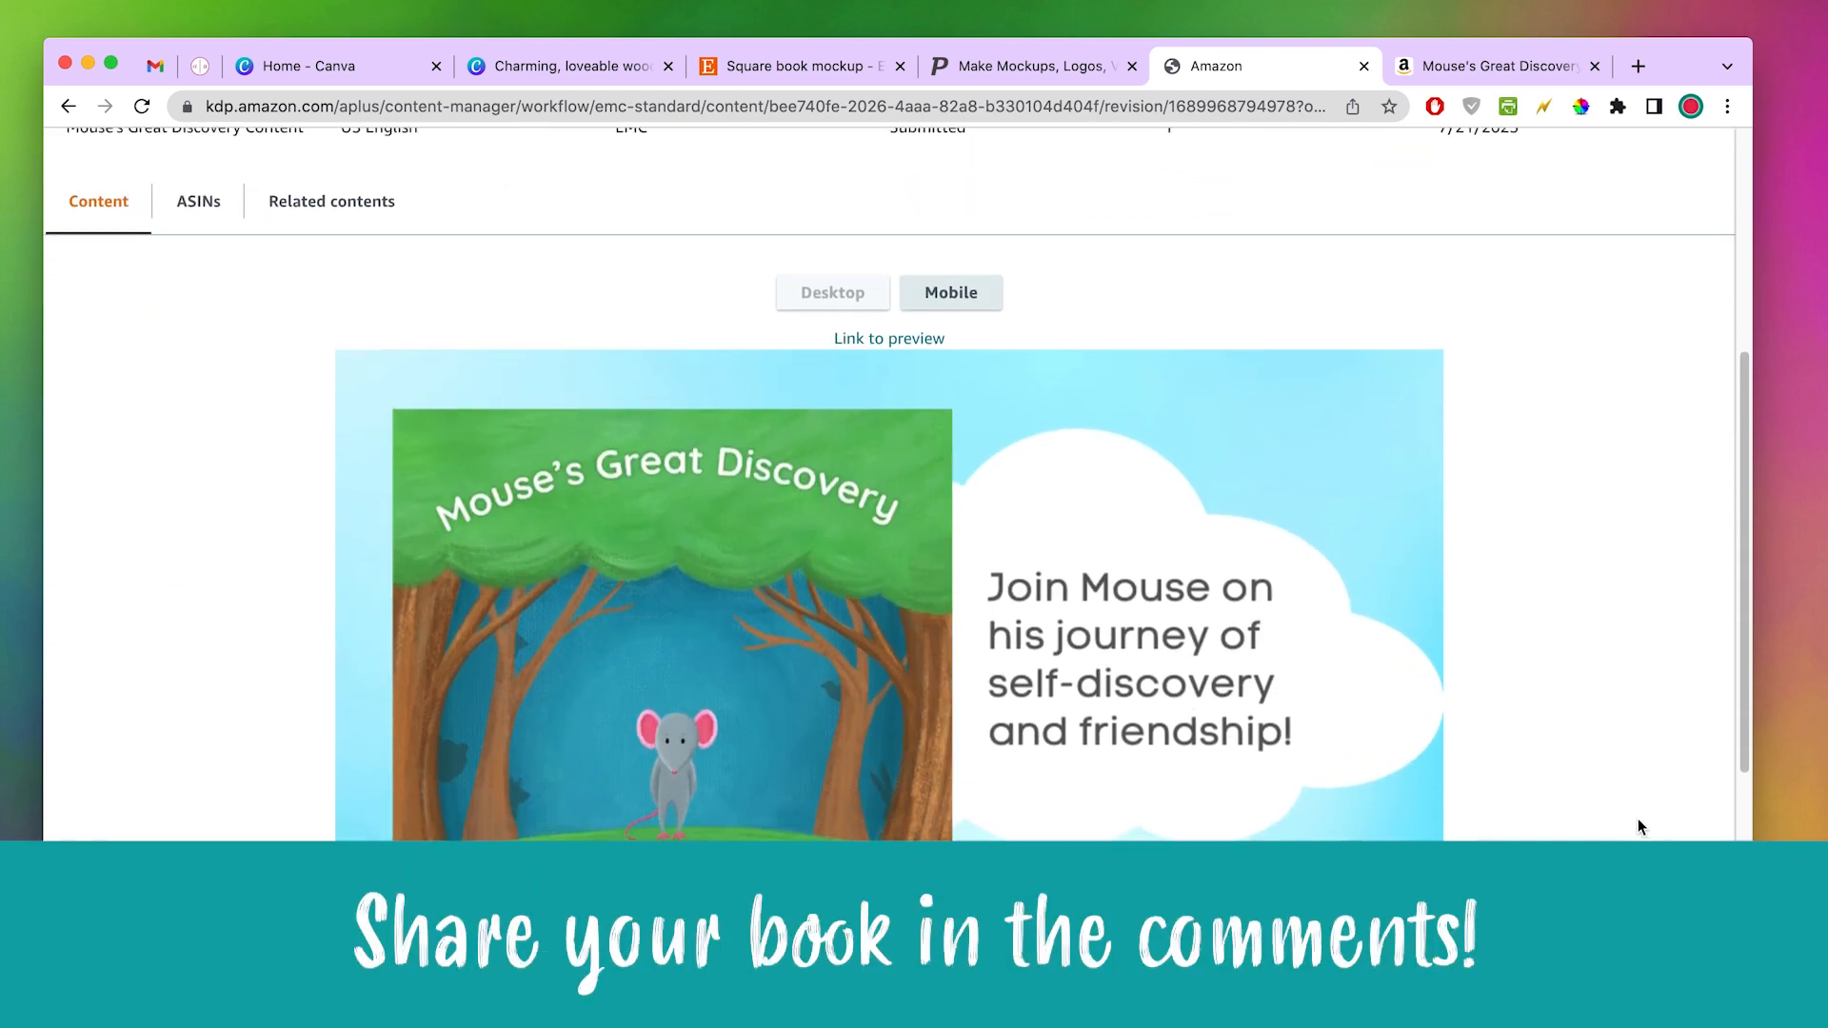
{"action": "scroll", "coordinate": [1638, 821], "scroll_direction": "down", "scroll_amount": 1}
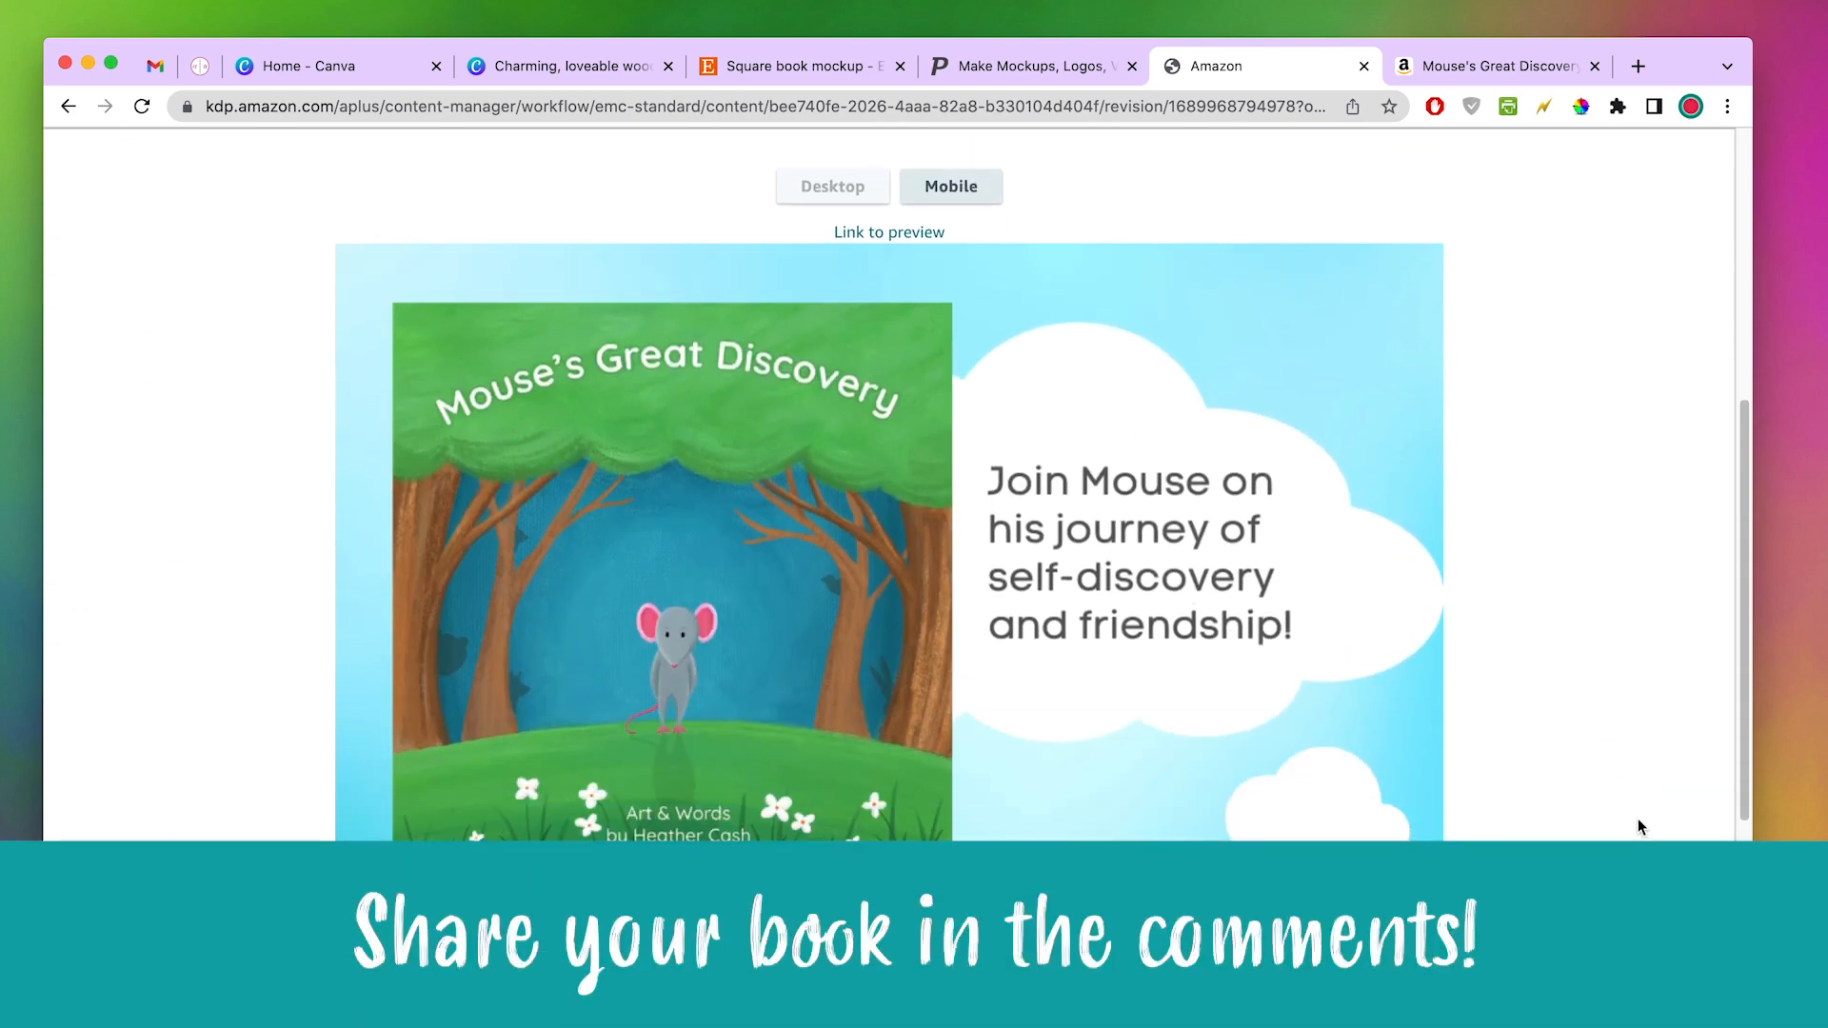
{"action": "scroll", "coordinate": [1640, 825], "scroll_direction": "down", "scroll_amount": 4}
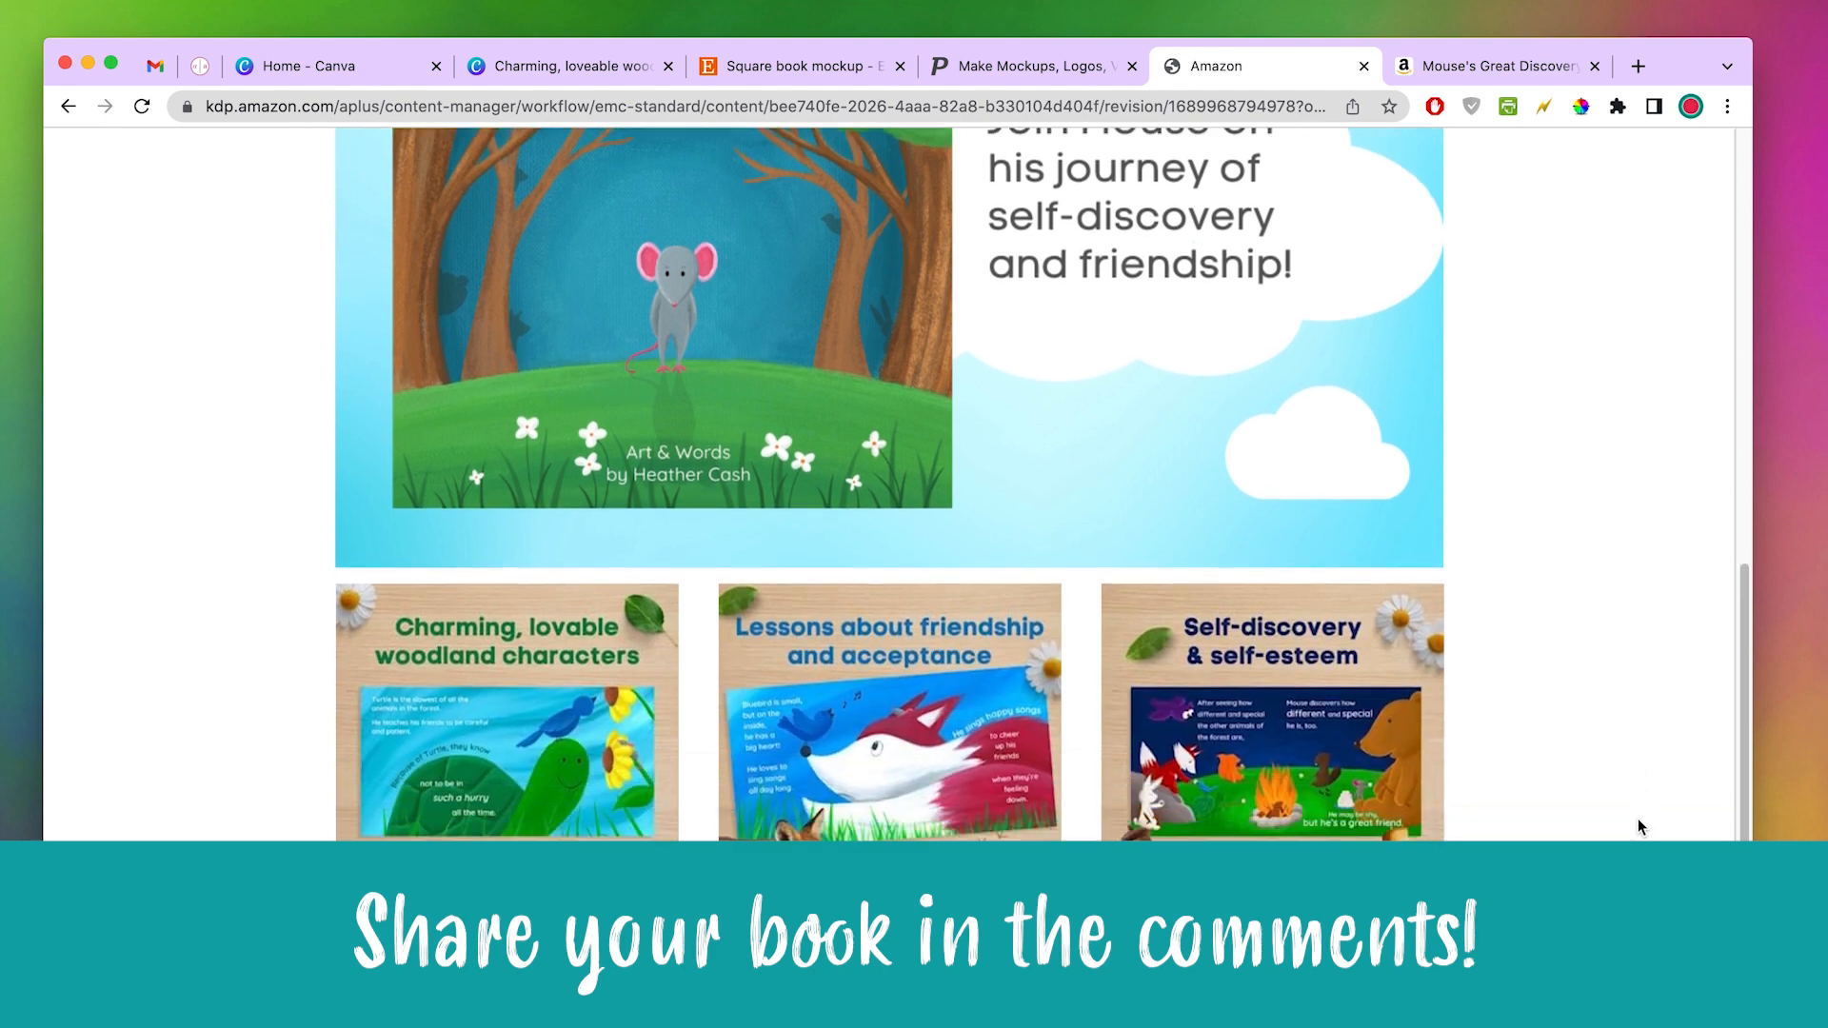
{"action": "scroll", "coordinate": [1639, 825], "scroll_direction": "up", "scroll_amount": 1}
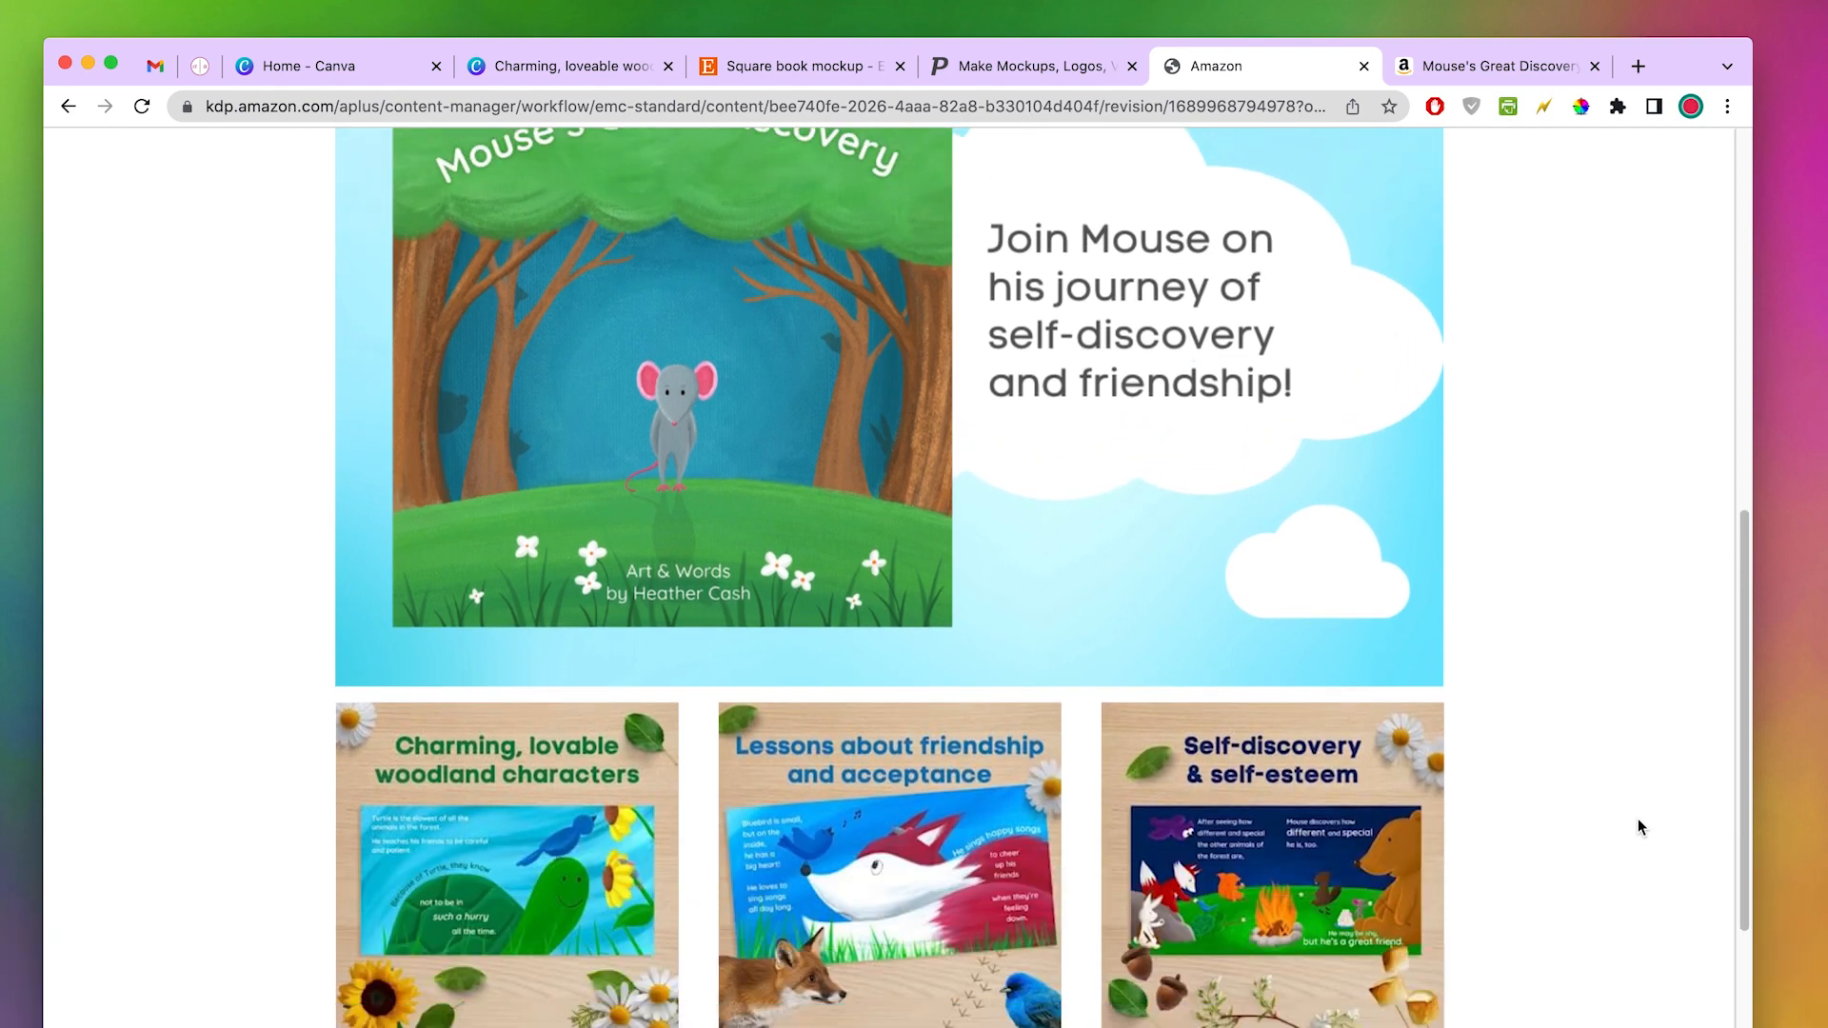